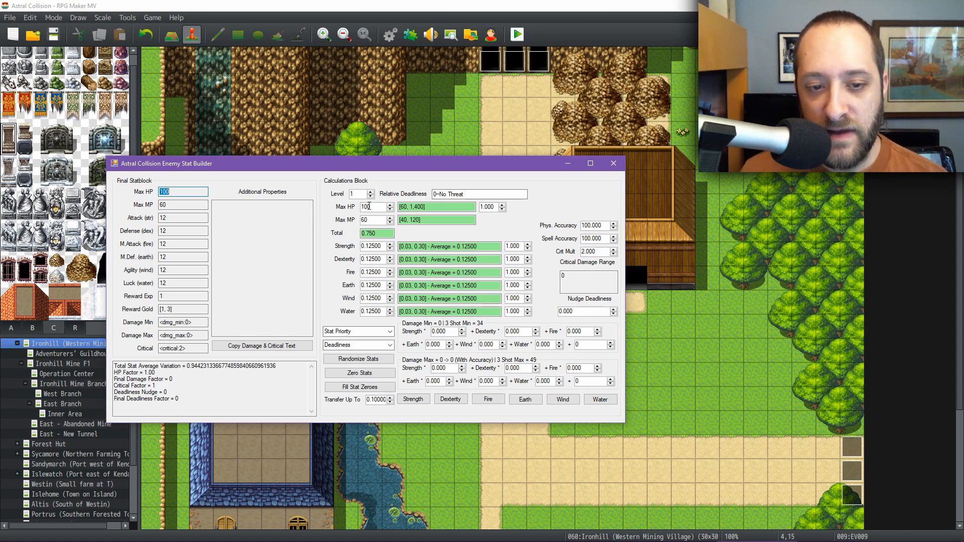
Step: Review the level 1 enemy's Max HP, Attack and Defense values in the final stat block
click(369, 207)
double_click(372, 207)
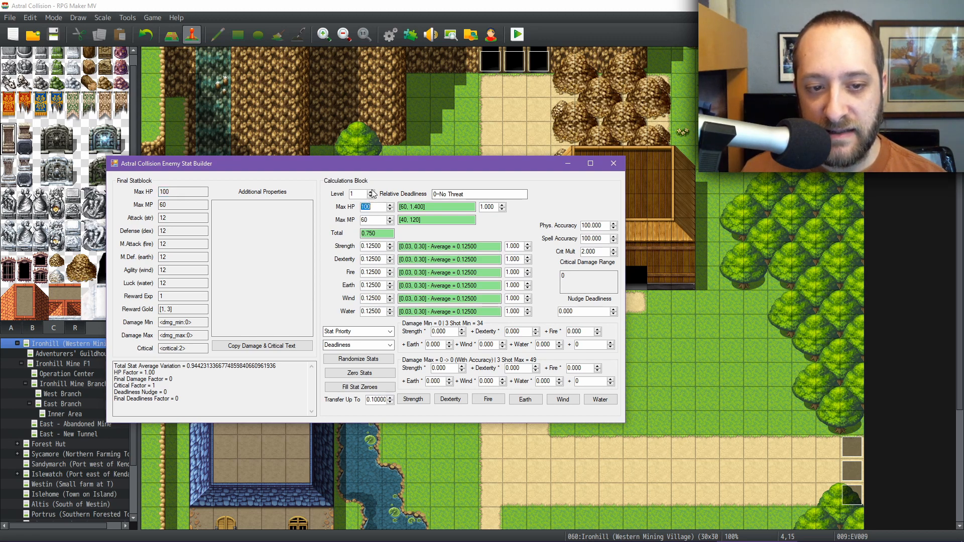
click(371, 196)
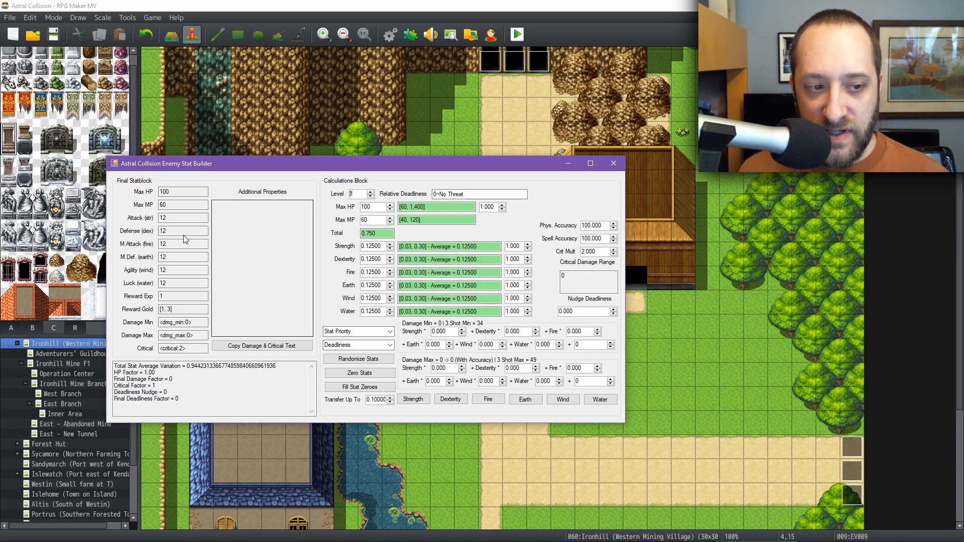
drag(176, 220, 155, 231)
click(163, 217)
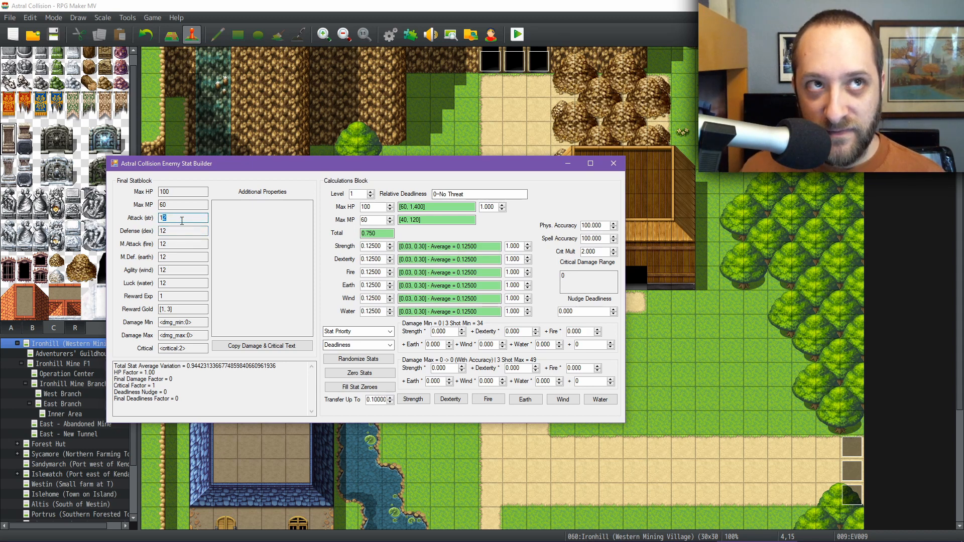
drag(167, 218, 158, 230)
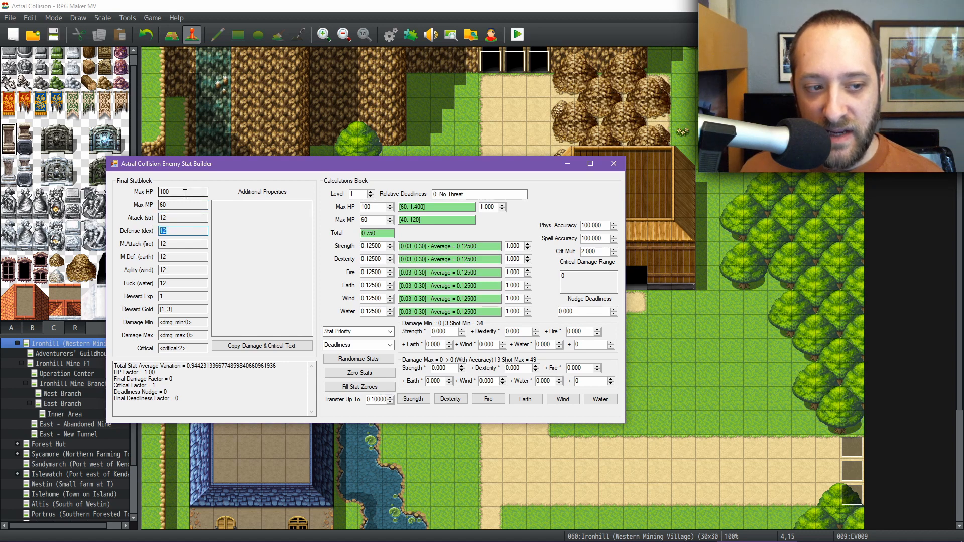
drag(184, 192, 154, 192)
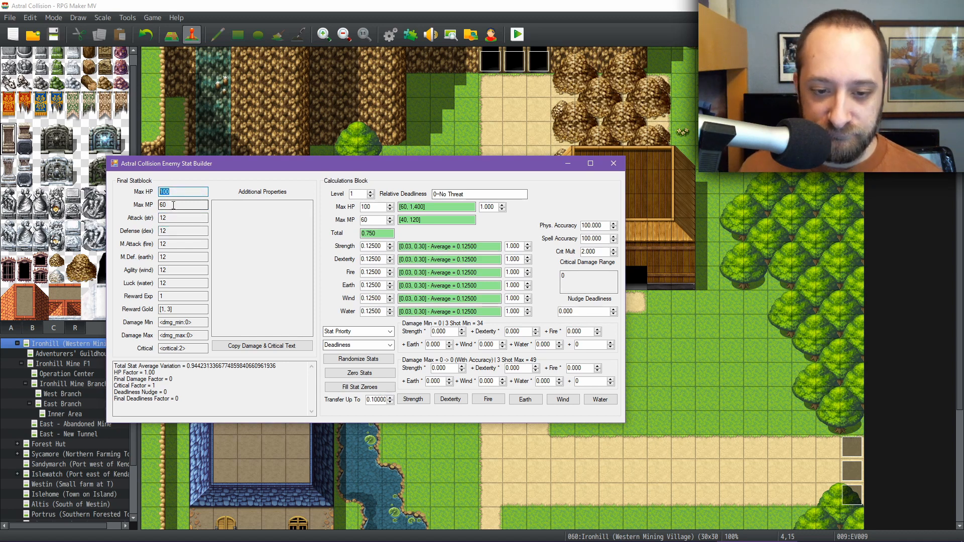
Step: Set the minimum damage formula to Strength × 1 plus Dexterity × 1 plus a flat bonus of 10
drag(431, 332, 445, 331)
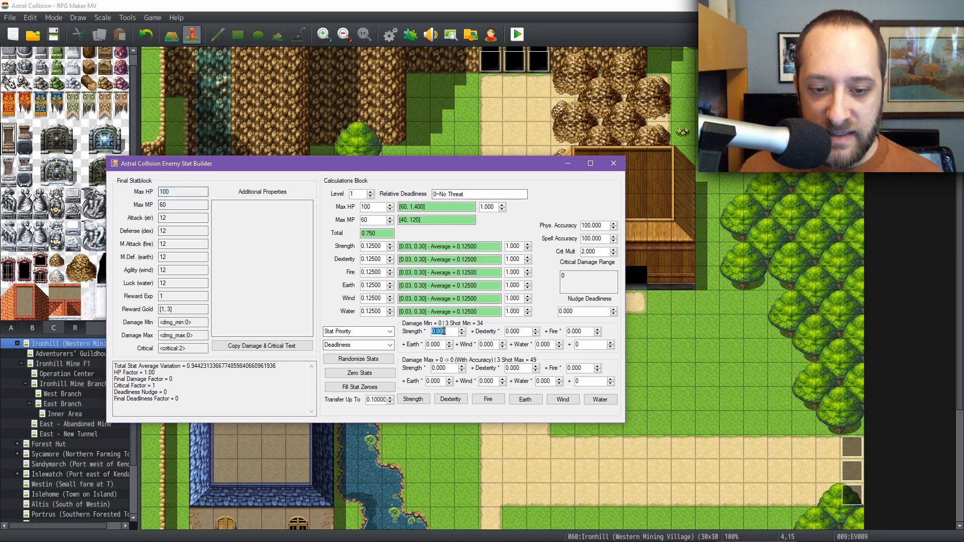
text(1)
key(Tab)
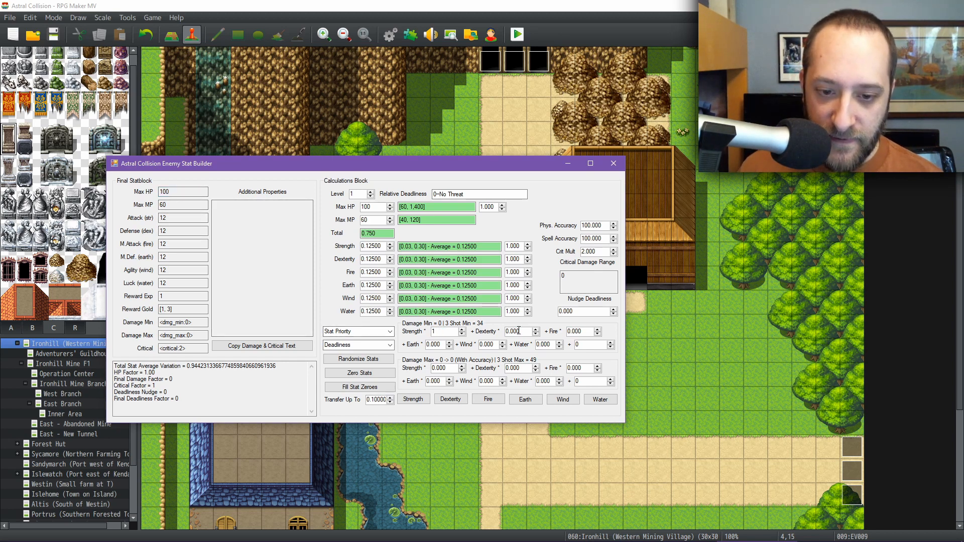
text(1)
drag(576, 344, 587, 344)
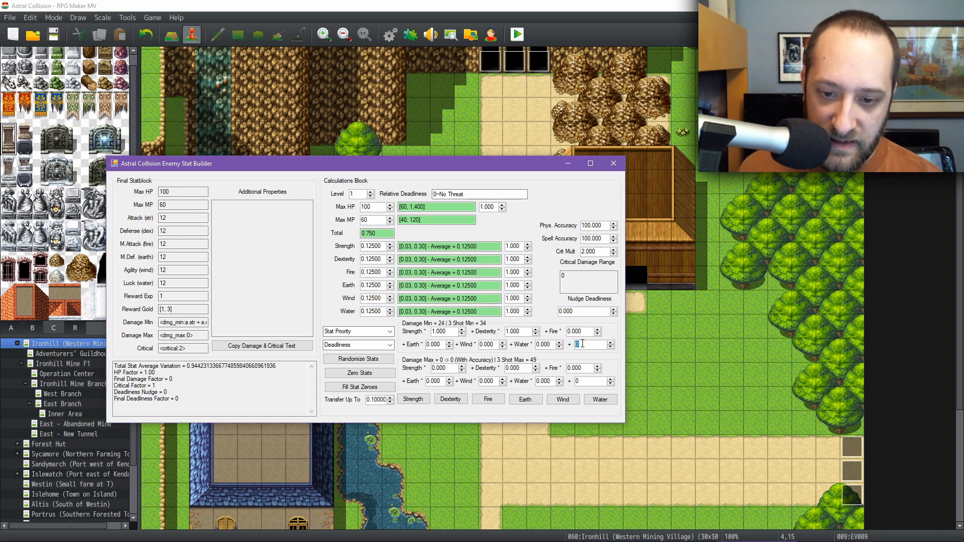
text(9)
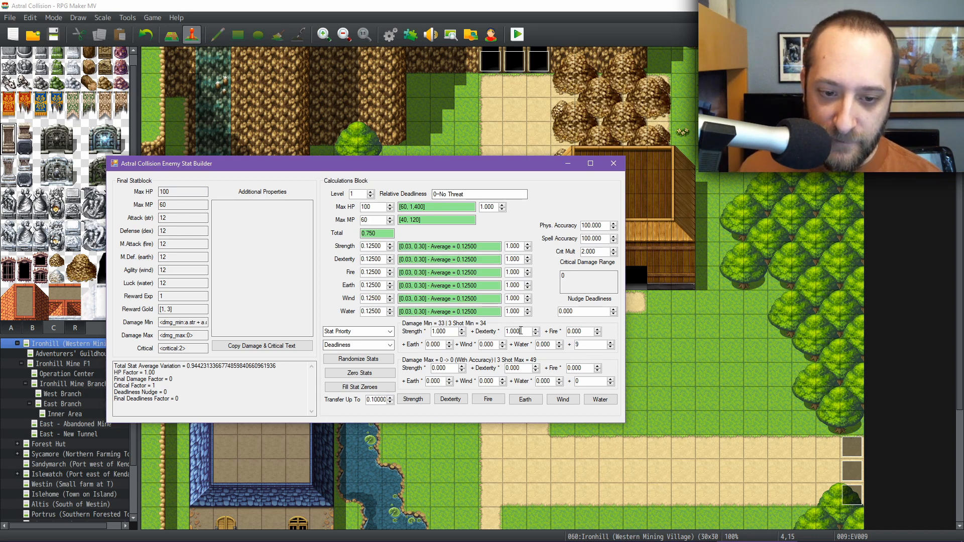
click(611, 343)
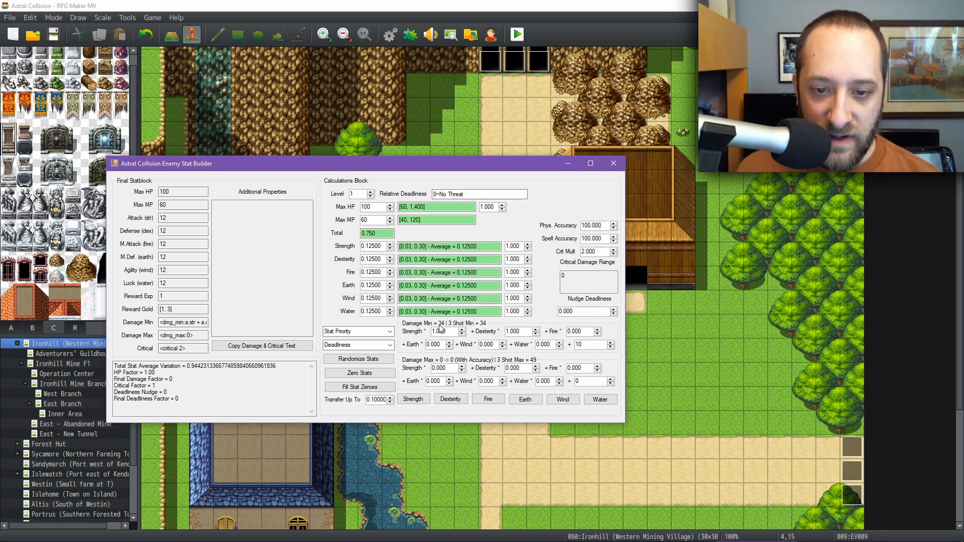
Step: Raise the enemy level to 2 and increase its base Max HP to 111
click(371, 192)
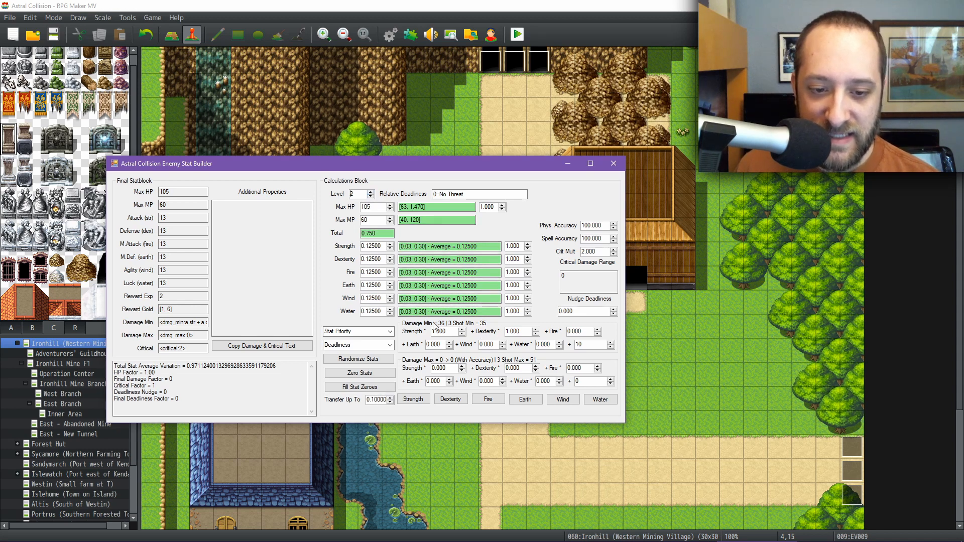
click(390, 204)
click(390, 204)
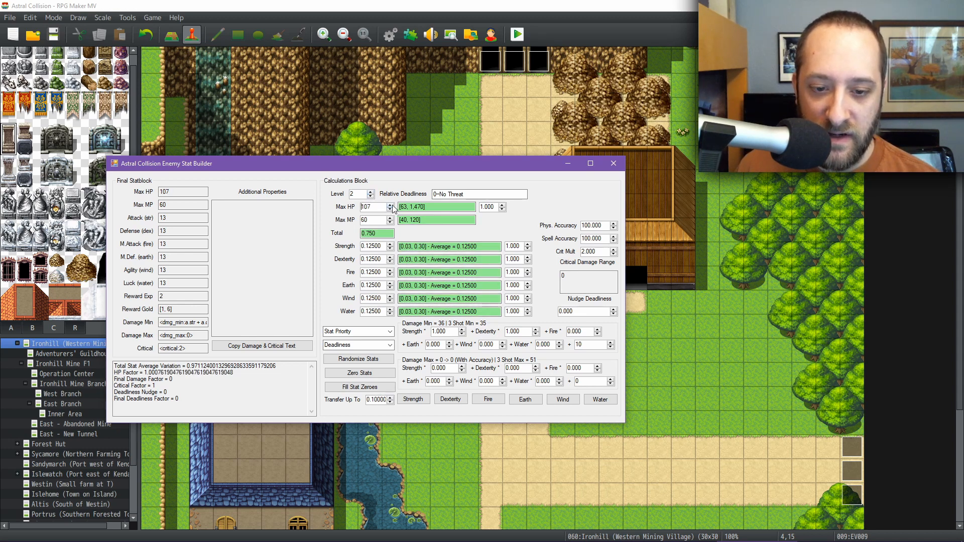
click(390, 204)
click(390, 205)
click(390, 205)
click(390, 204)
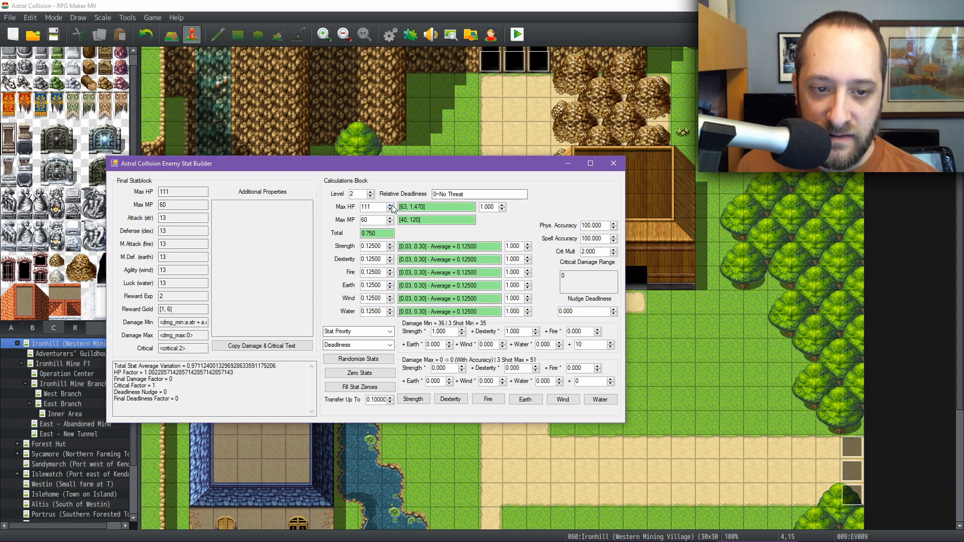
Step: Raise the enemy level gradually to 14 to compare the scaling, and reset the level to 1
click(371, 191)
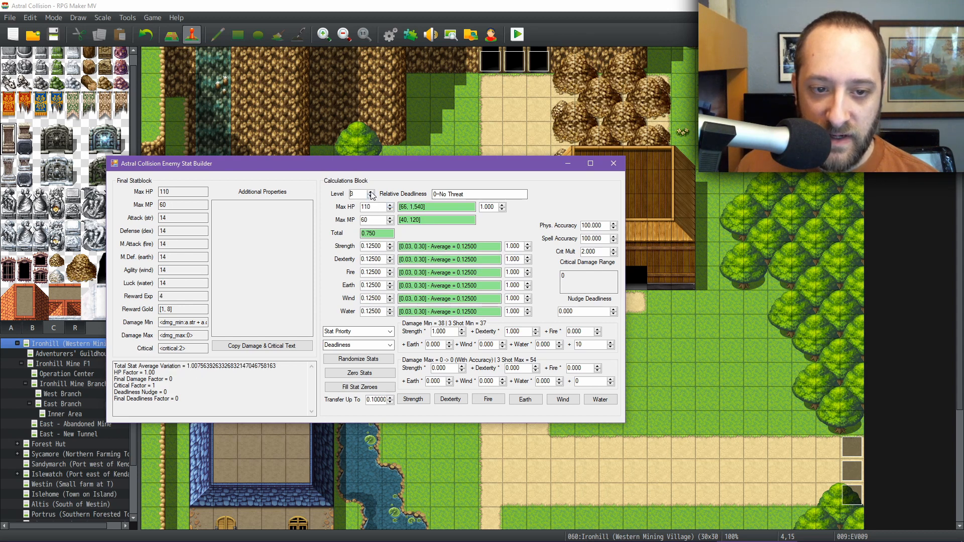
click(371, 192)
click(371, 192)
click(371, 192)
click(370, 192)
click(370, 192)
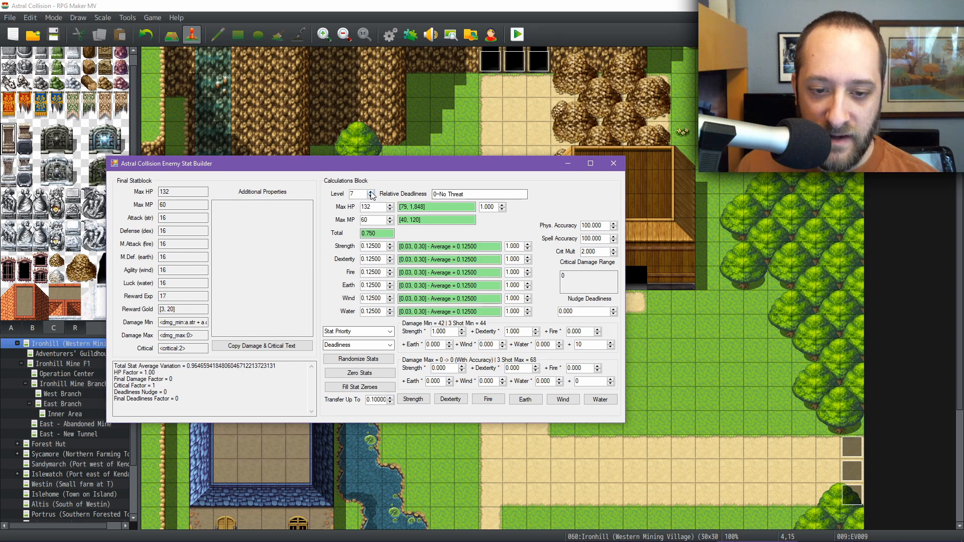
click(370, 192)
click(371, 192)
click(370, 191)
click(371, 192)
click(370, 192)
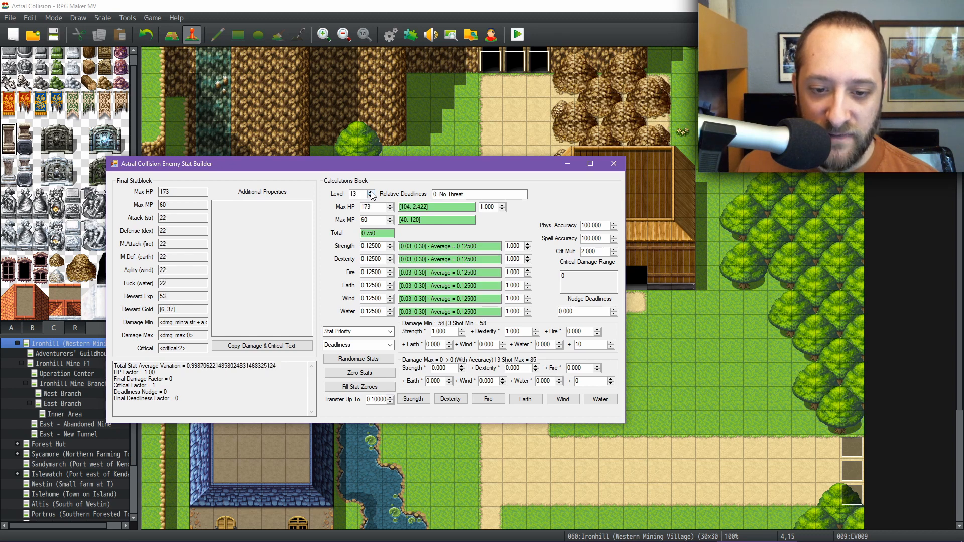
click(371, 192)
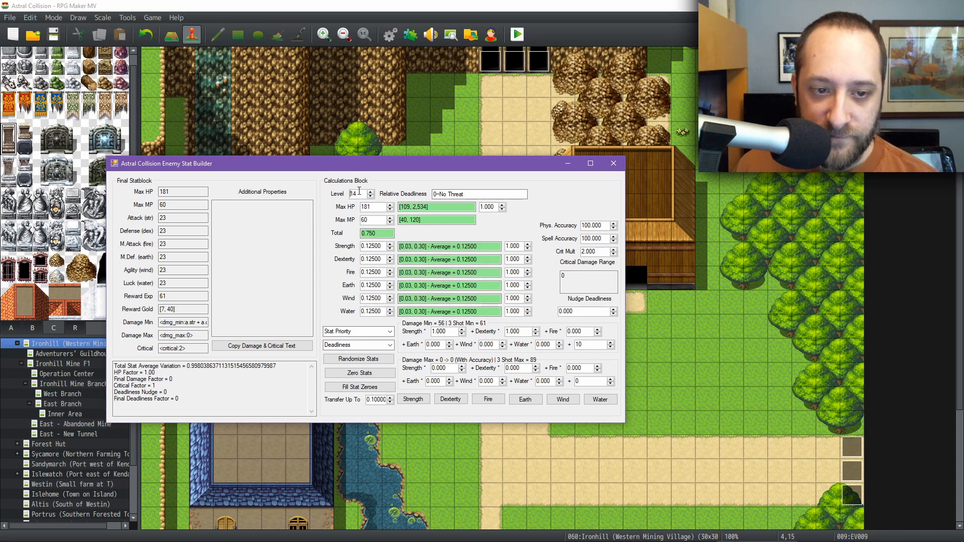
double_click(359, 195)
text(1)
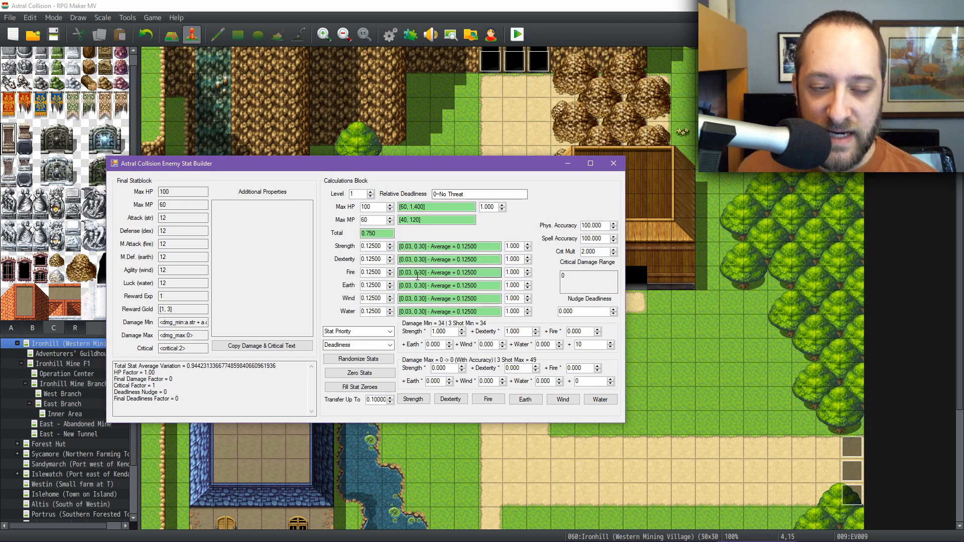
Step: Try a Strength share of 0.24 and a Dexterity share of 0.21 in the stat calculations
double_click(381, 246)
text(.3)
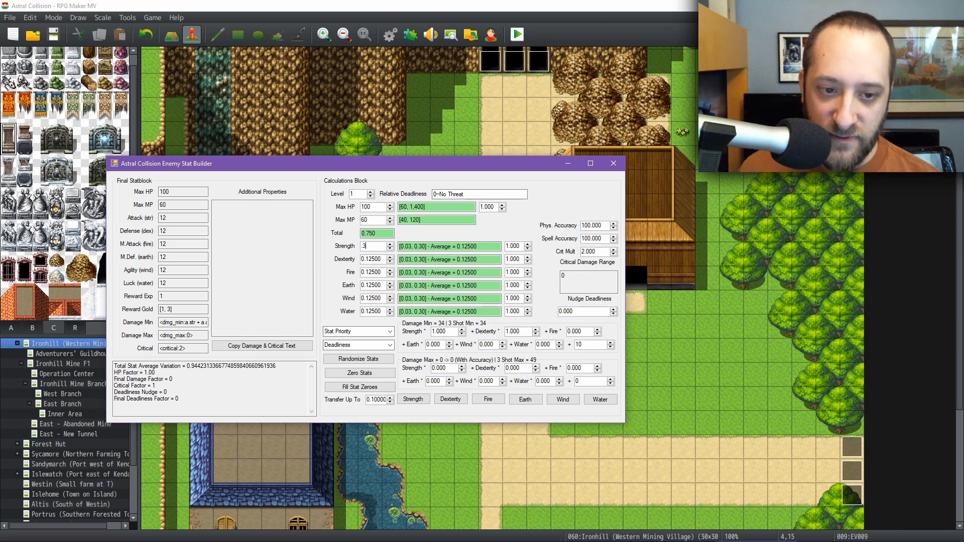
double_click(370, 246)
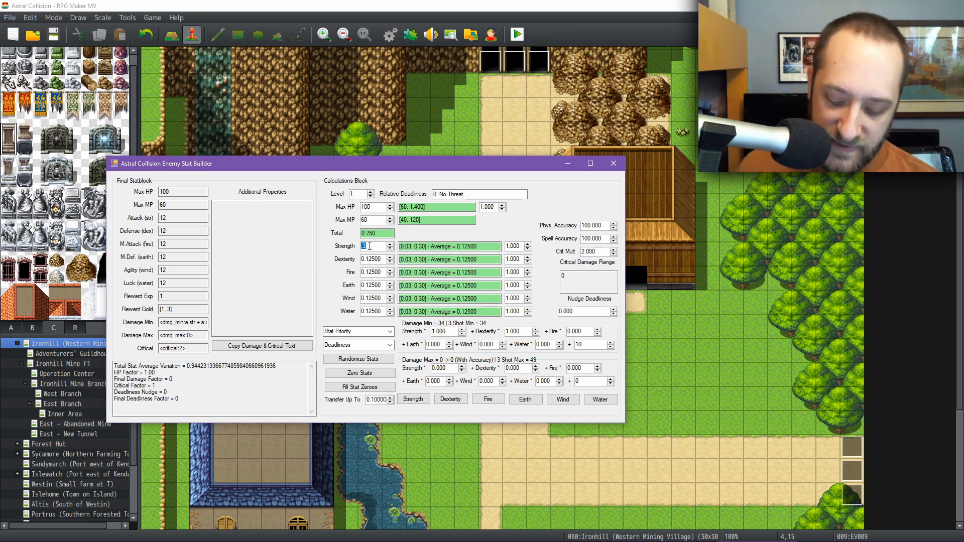
text(.24)
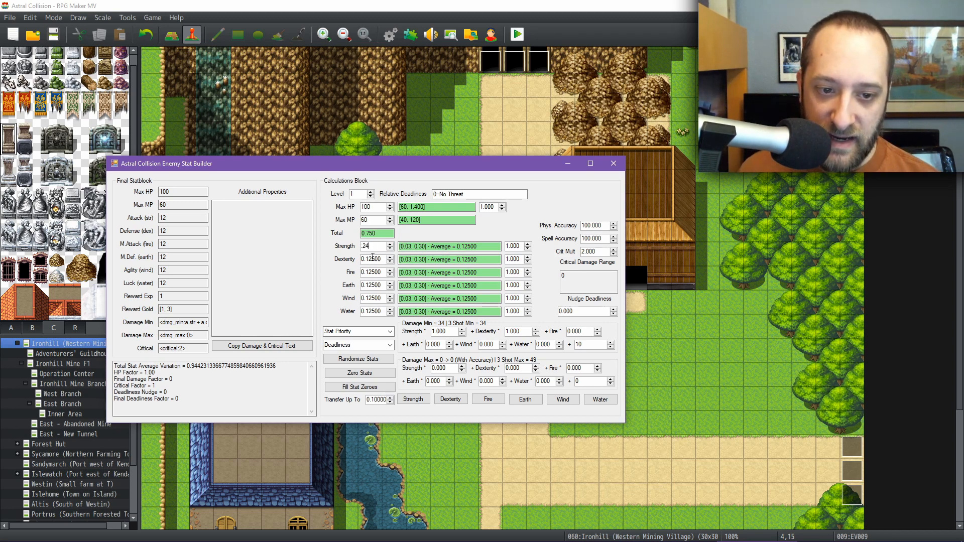
double_click(372, 258)
text(.21)
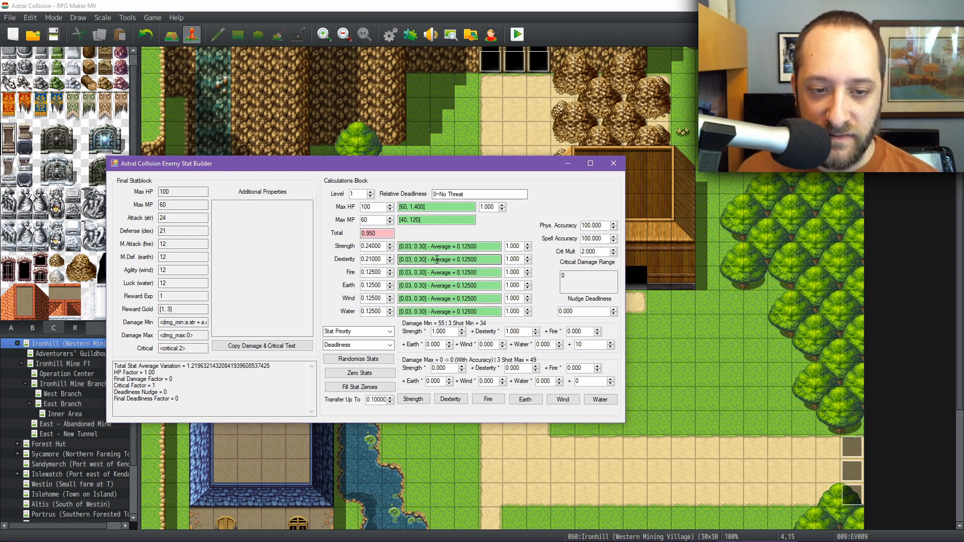
Step: Reset the Strength share to 0.125, and try 0.4 for the Dexterity share before returning it to 0.125
double_click(379, 246)
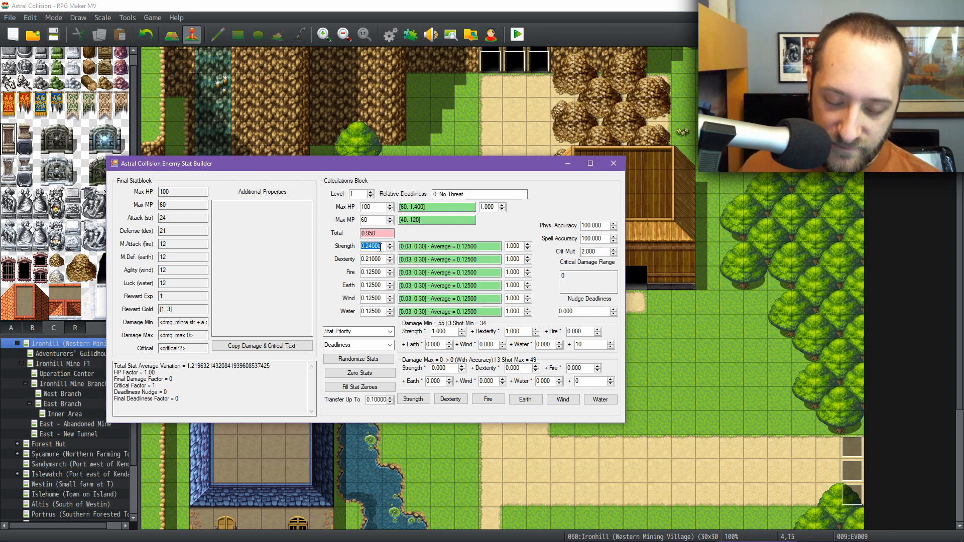
text(.125)
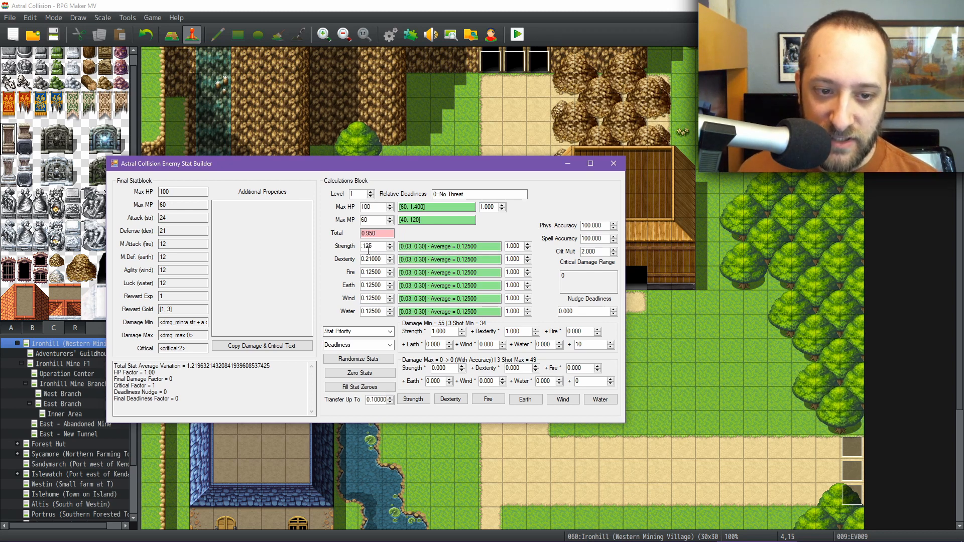
double_click(377, 259)
text(.4)
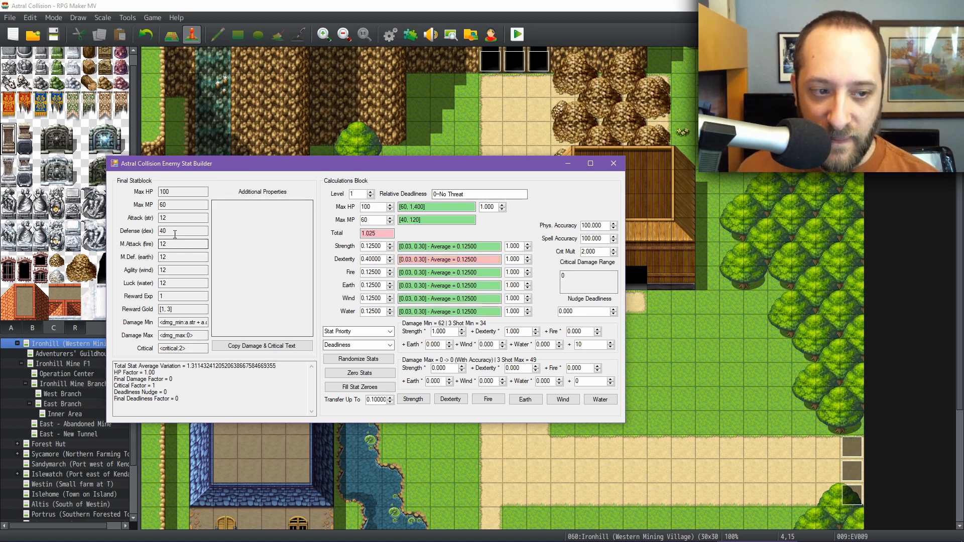
double_click(375, 260)
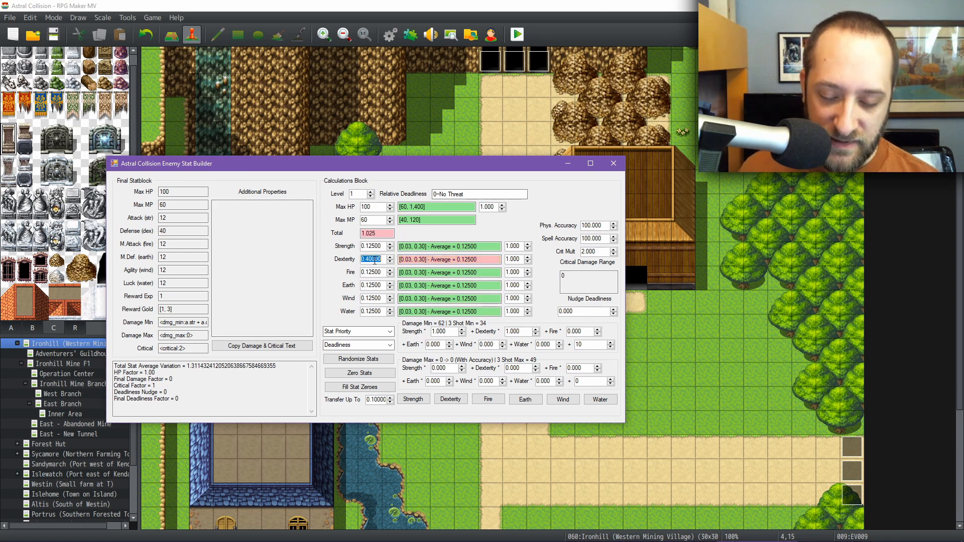
text(.125)
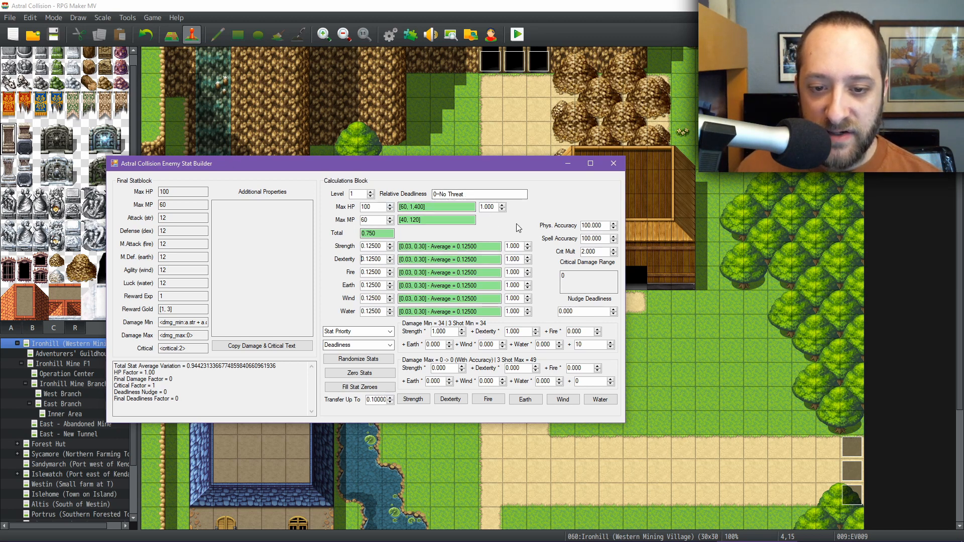
Step: Set the Max HP multiplier to 3 and check the resulting Max HP in the final stat block
double_click(486, 206)
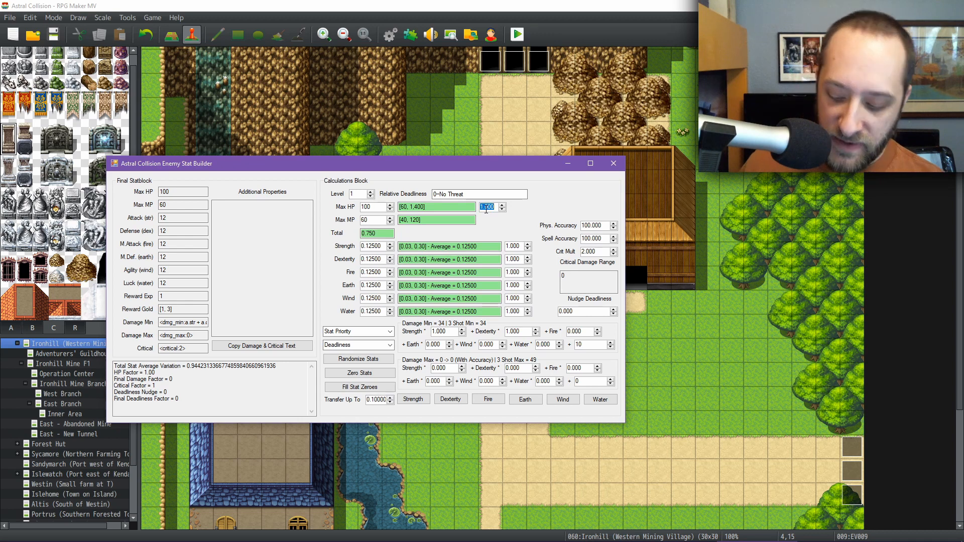
text(3)
key(Return)
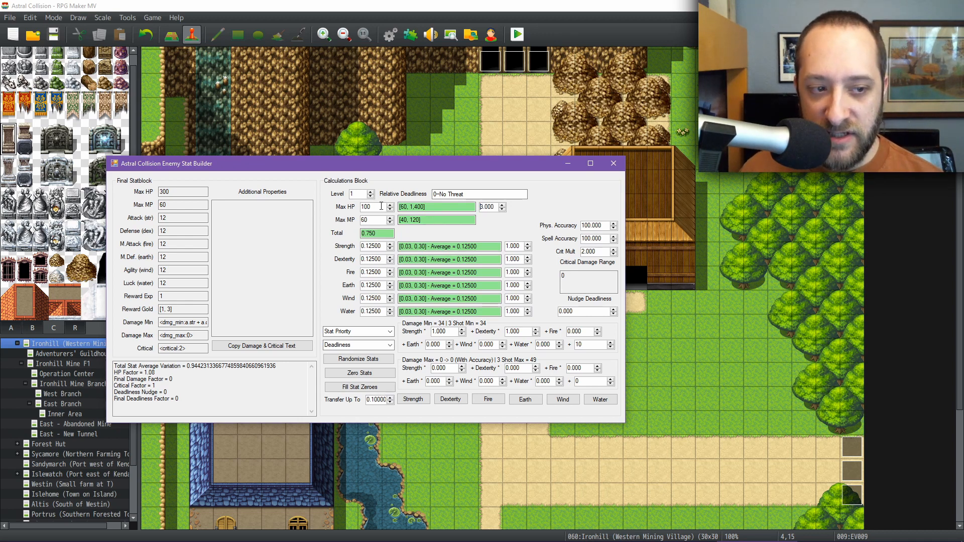
double_click(178, 192)
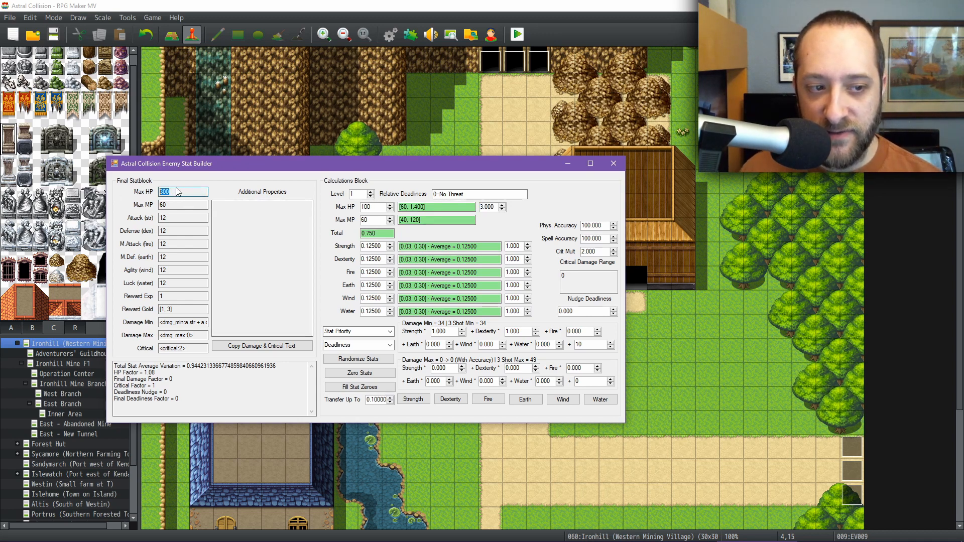
click(186, 191)
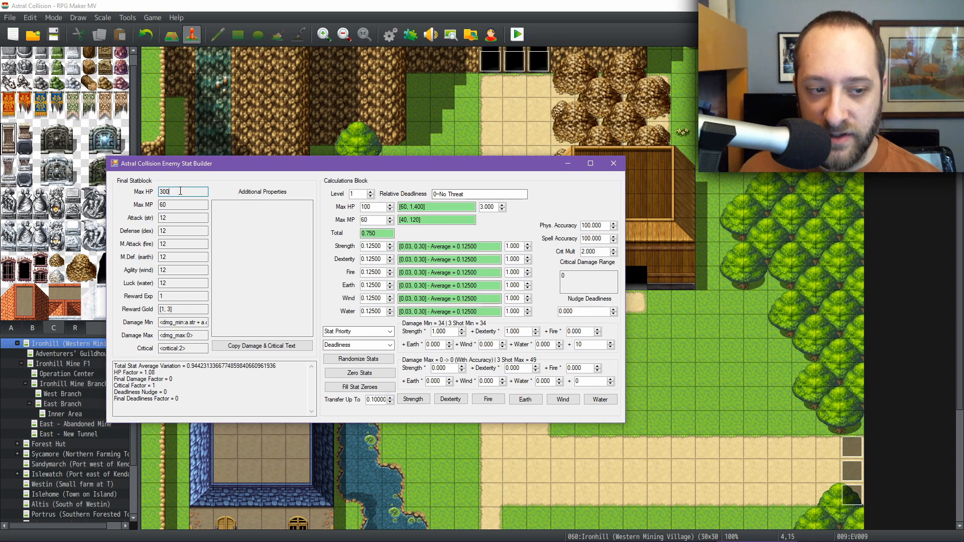
Step: Set the Strength multiplier to 1.5 and check the resulting Attack in the final stat block
double_click(517, 247)
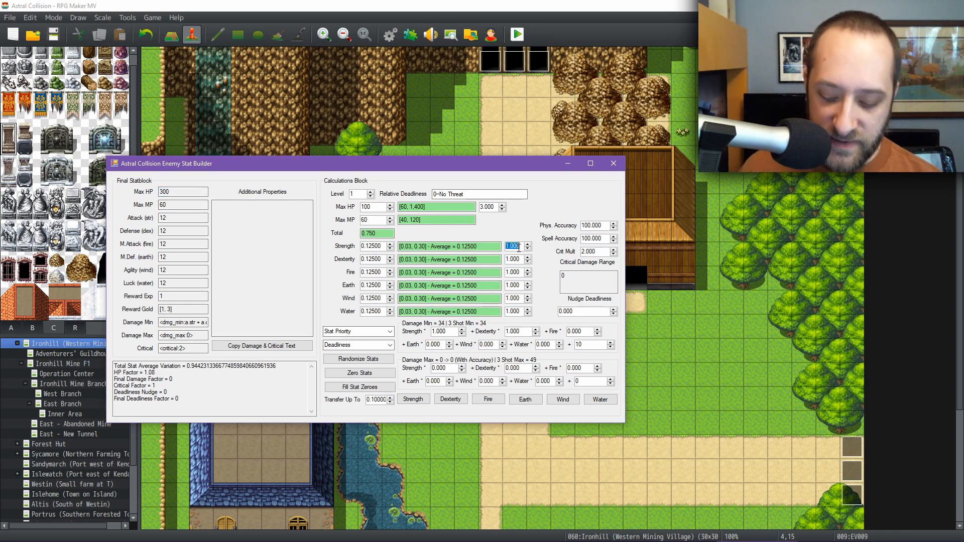
text(1.5)
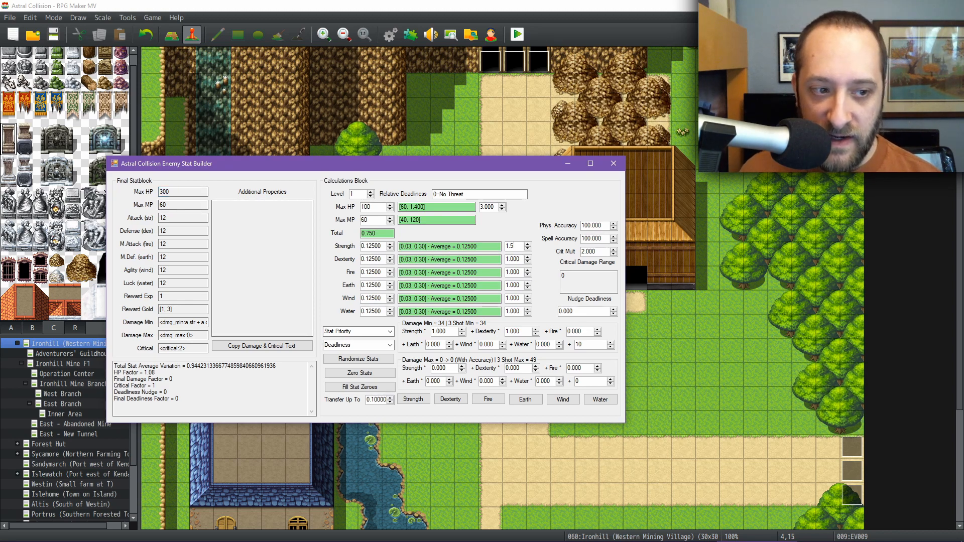
click(165, 218)
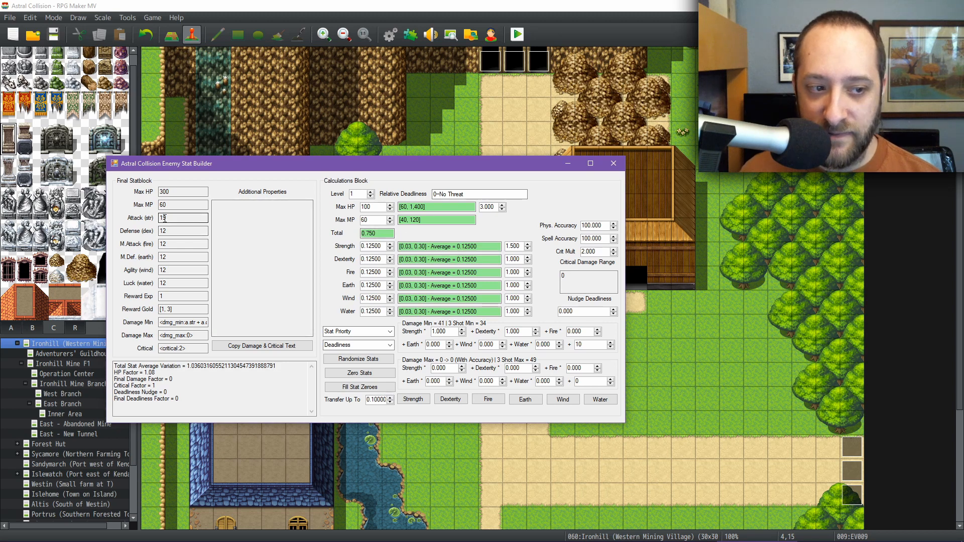
drag(164, 218, 155, 218)
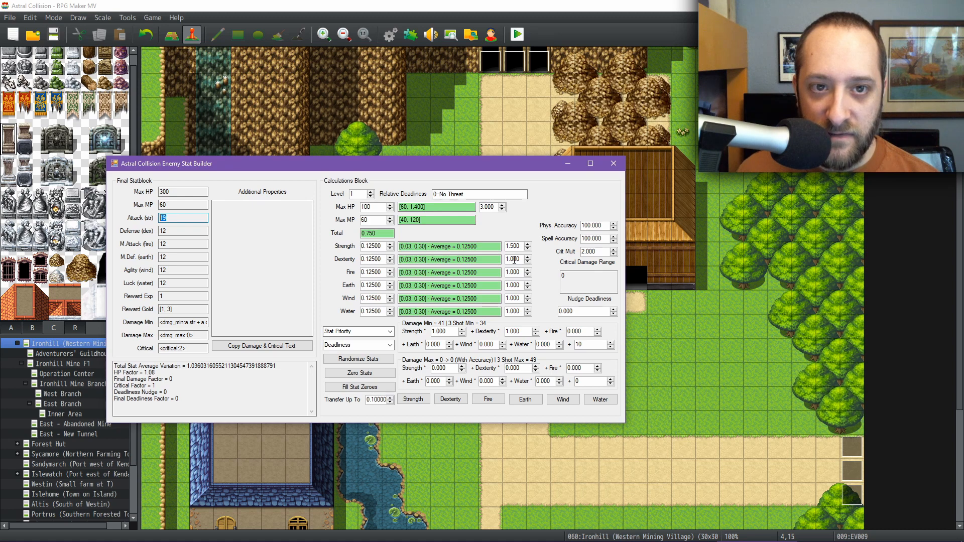
Step: Set both the Strength and Dexterity stat multipliers to 1.05 in the calculations block
double_click(515, 246)
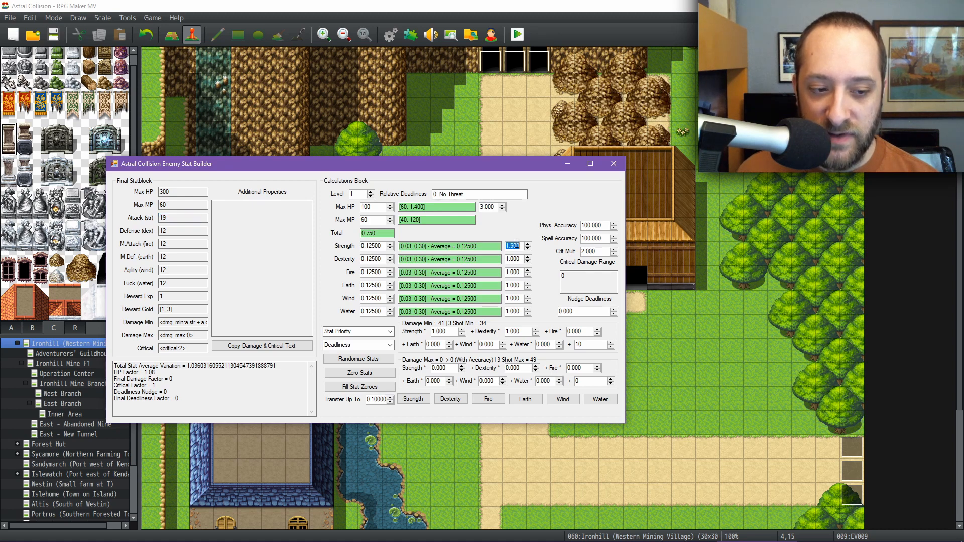
text(1.05)
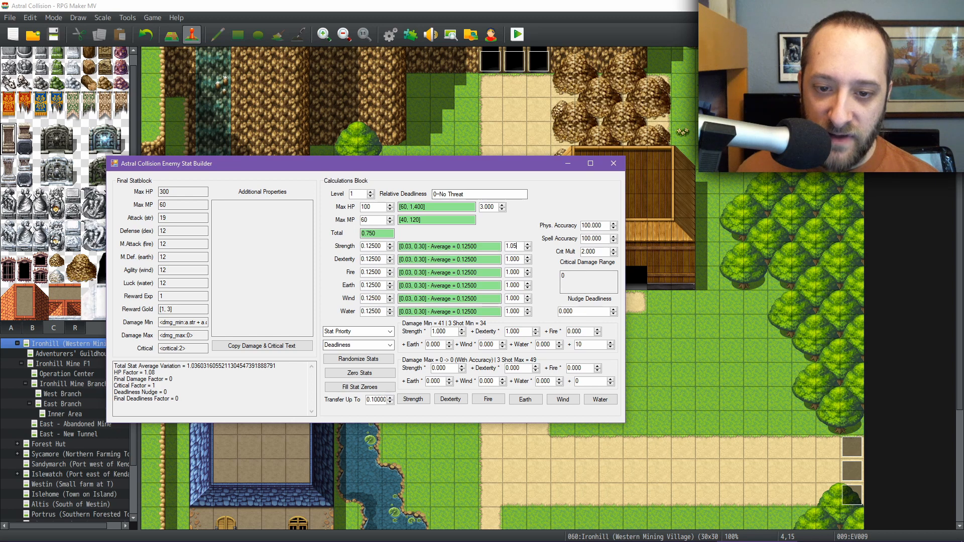
double_click(515, 259)
text(10.)
key(Return)
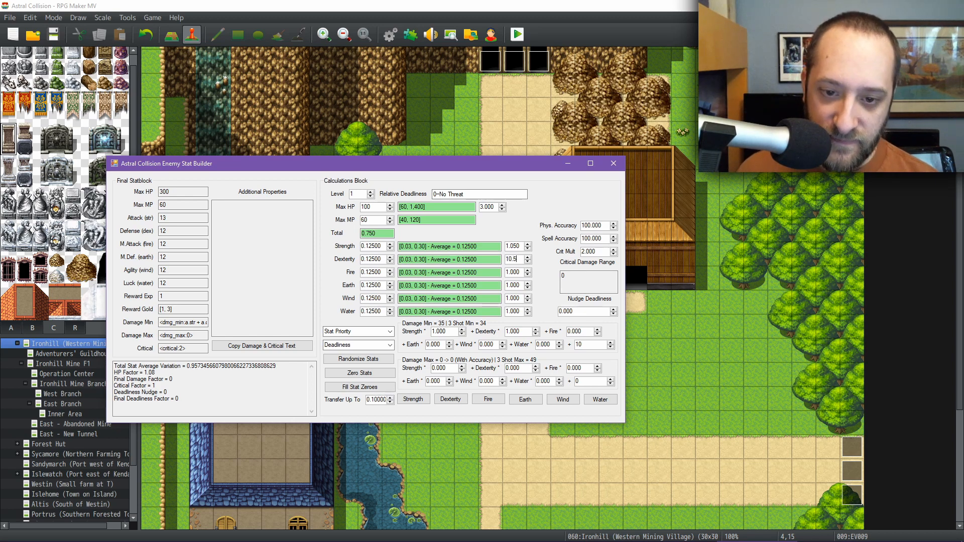
double_click(514, 259)
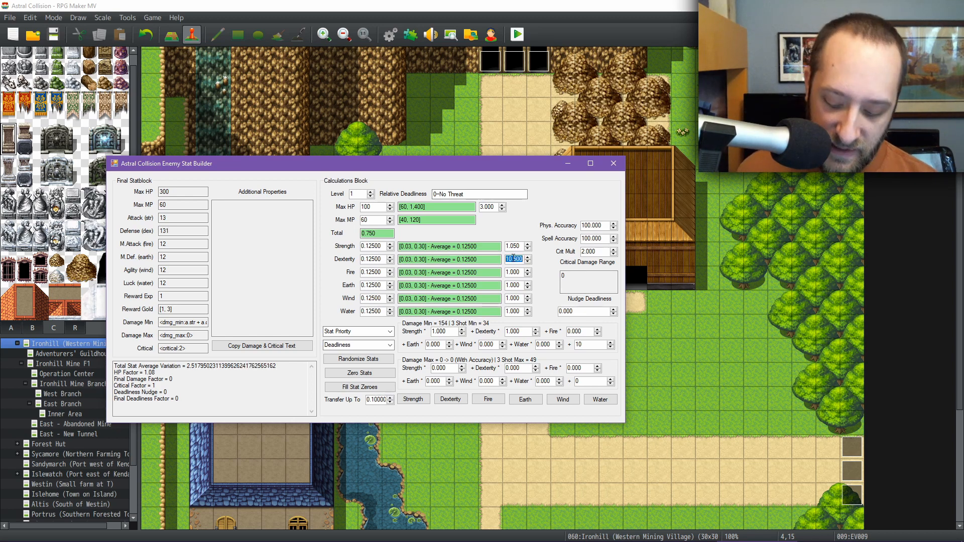
text(1.05)
key(Return)
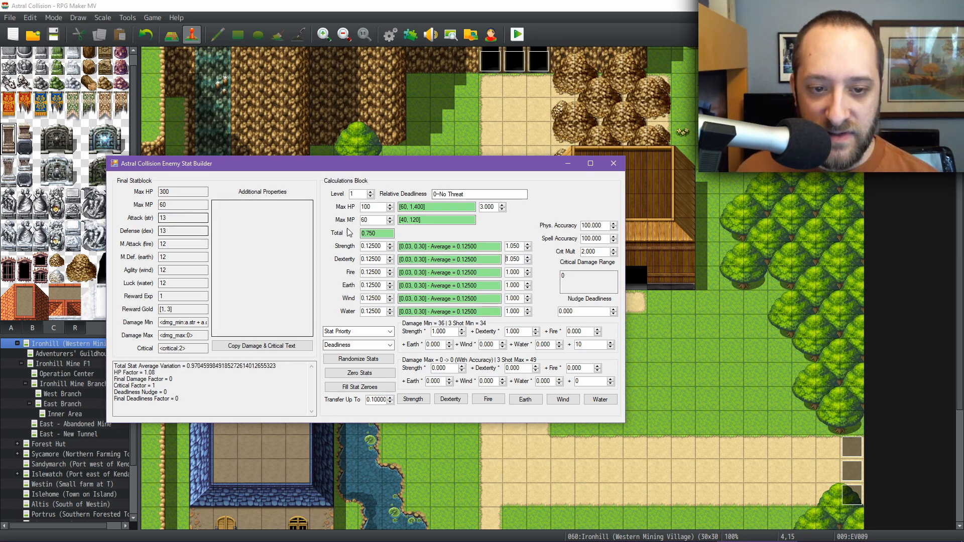
Step: Try enemy level 50 to see how the stats scale, and return the level to 1
double_click(357, 194)
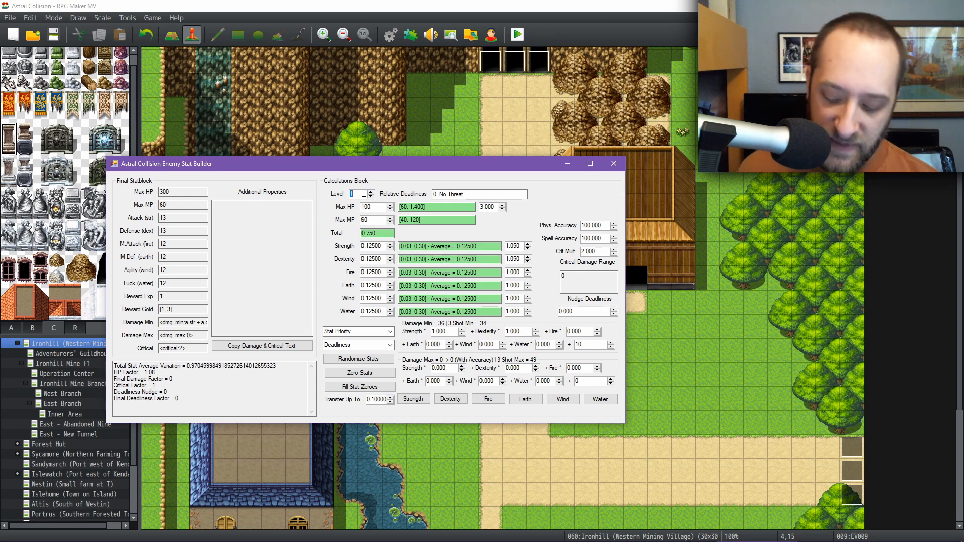
text(50)
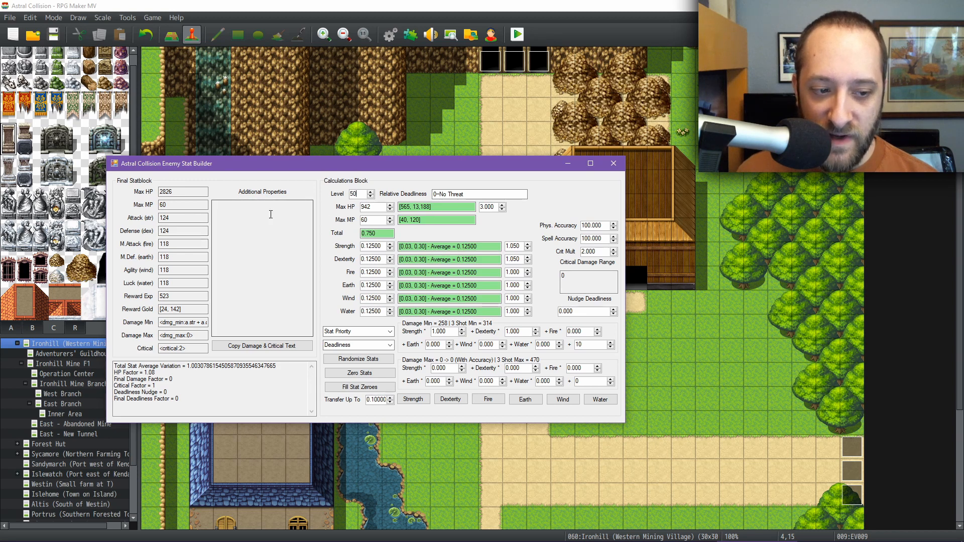
double_click(520, 247)
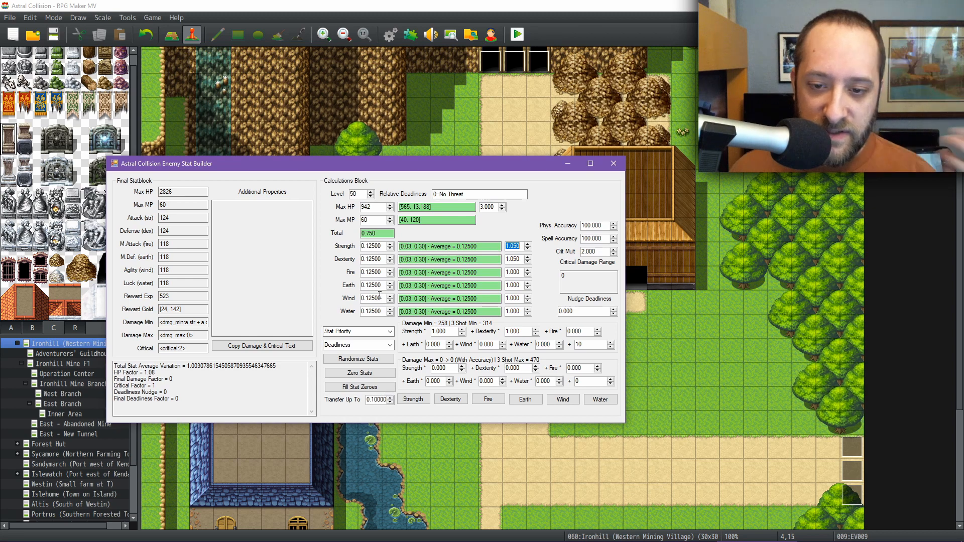
double_click(354, 194)
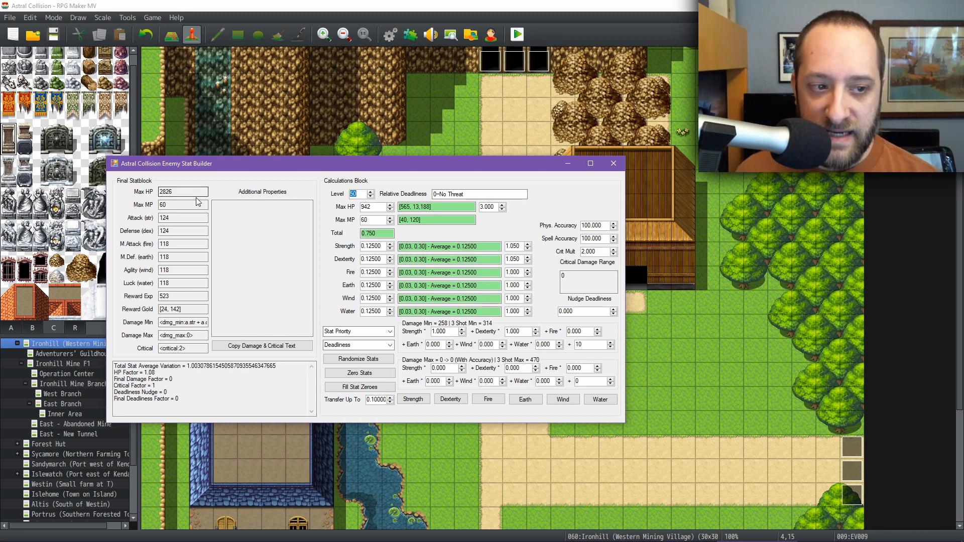
text(1)
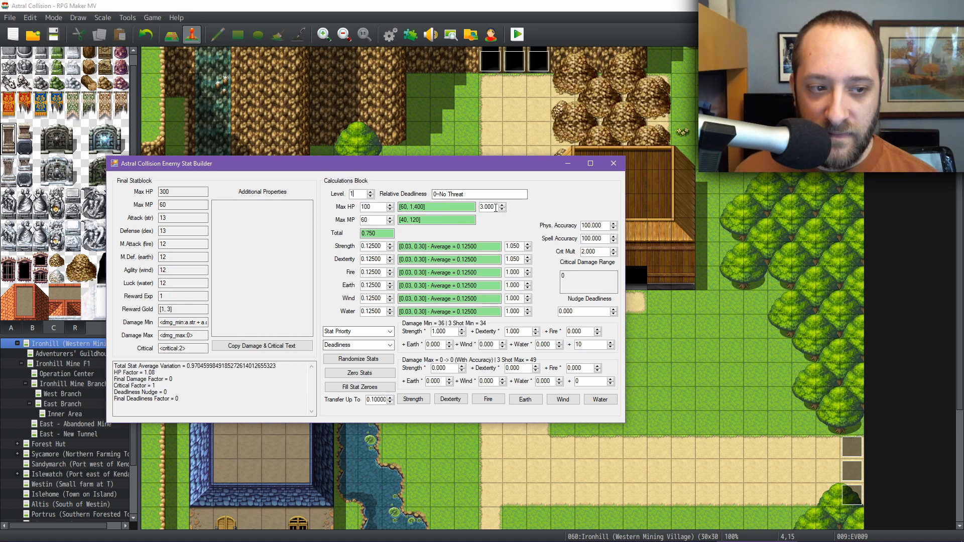
Step: Compare the allowed Max HP range with the final Max HP and the Max HP multiplier
drag(474, 207, 395, 210)
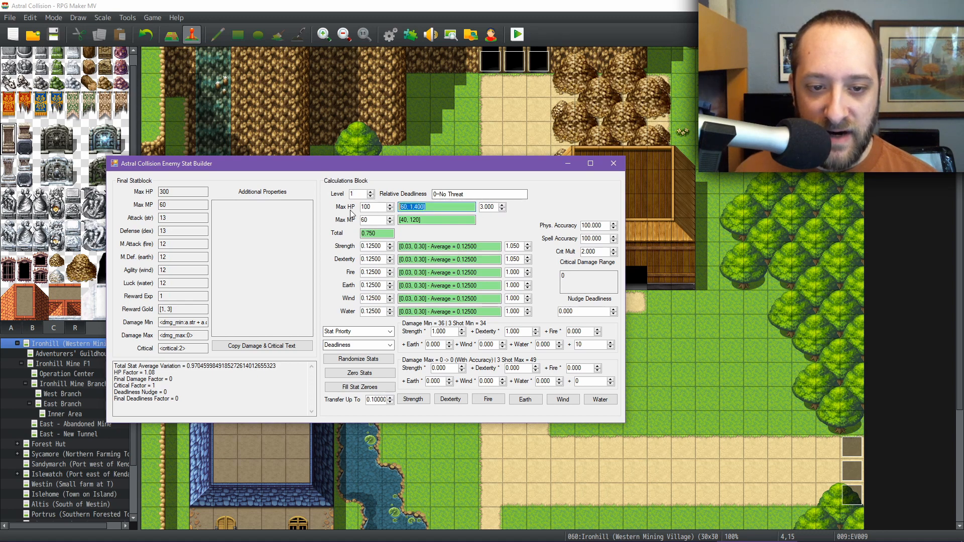
drag(172, 191, 143, 190)
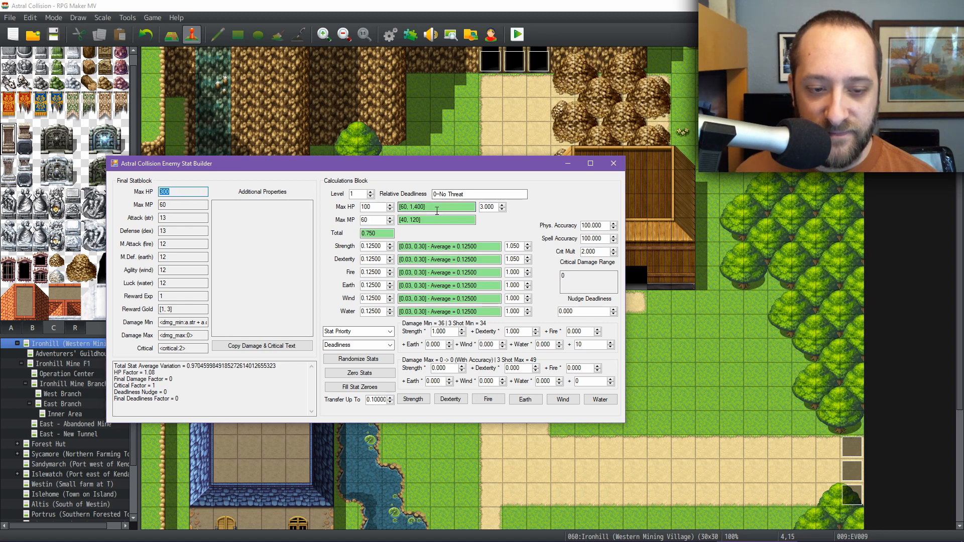
drag(496, 207, 449, 207)
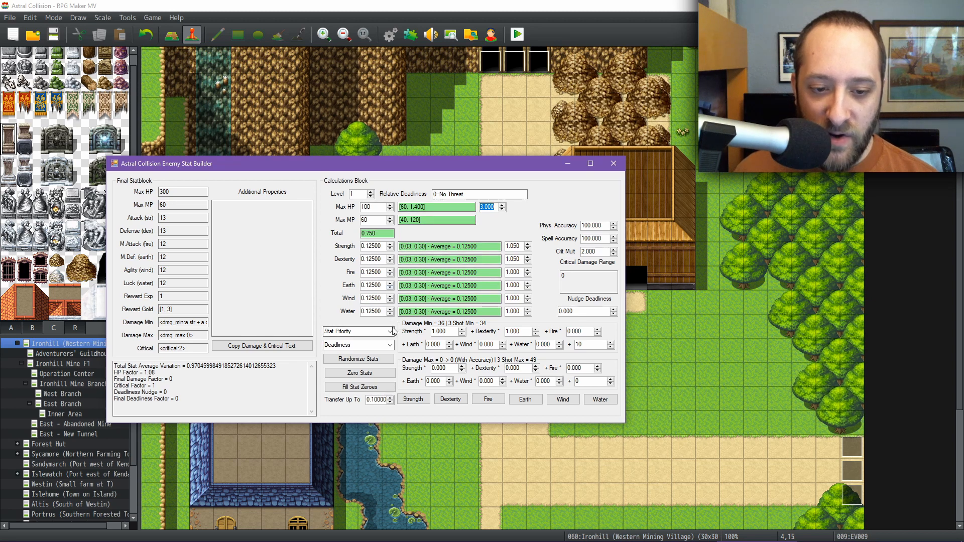
Step: Set the maximum damage formula's Strength and Dexterity factors to 2, and the minimum damage formula's flat bonus to 0
double_click(443, 369)
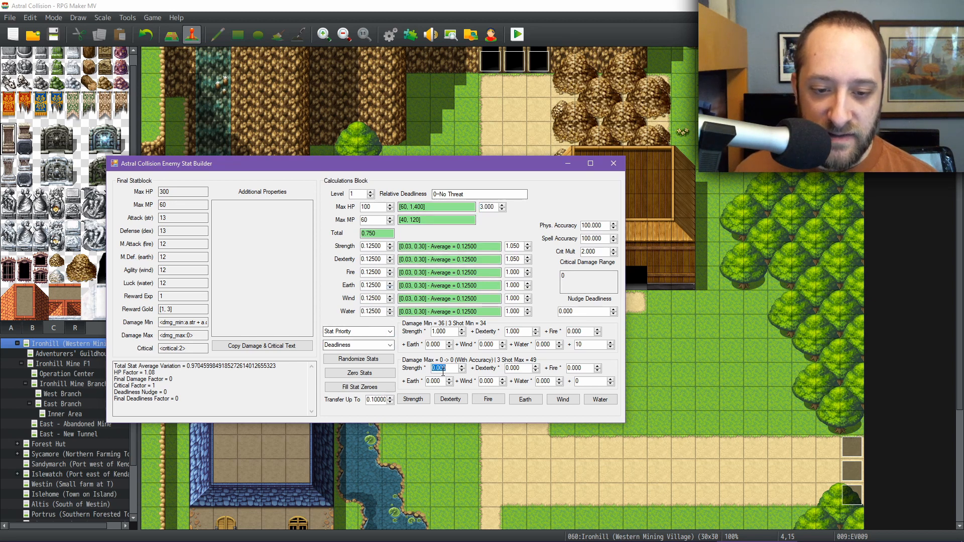
text(2)
key(Tab)
text(2)
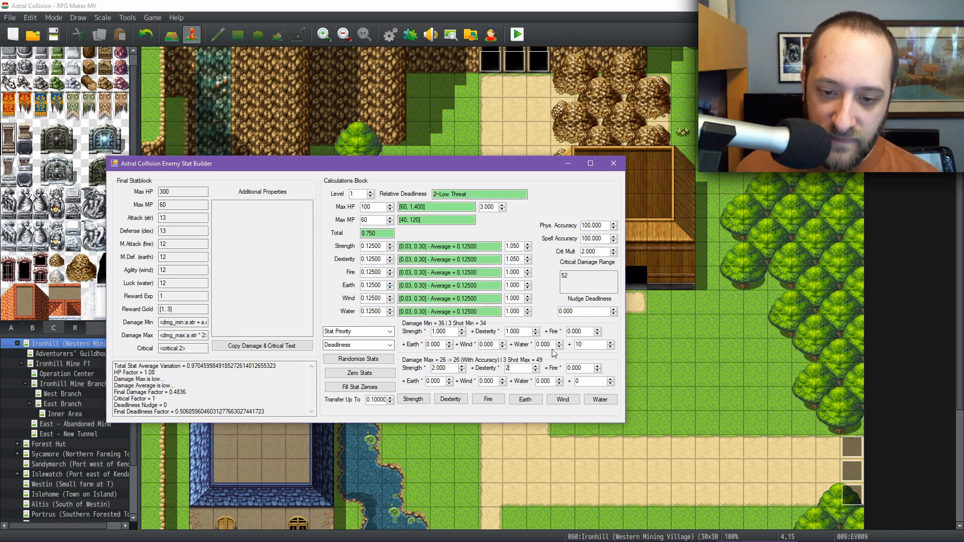
double_click(582, 345)
text(0)
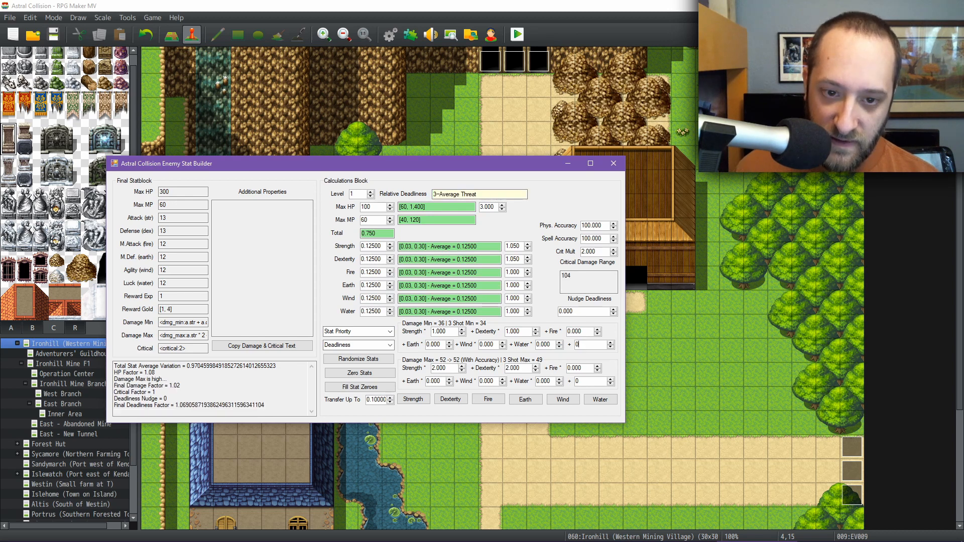
click(587, 381)
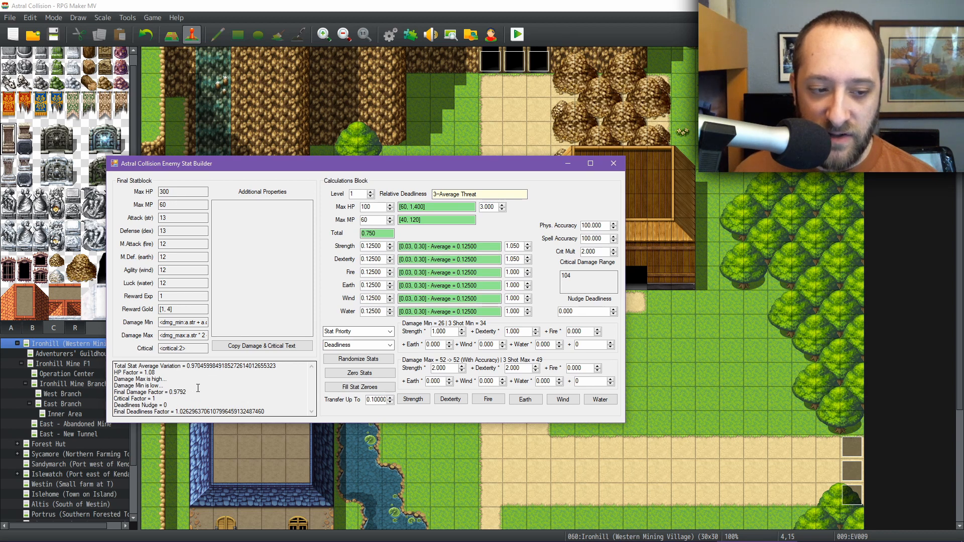
Step: Review the damage and HP factors in the log, and set the Max HP multiplier to 12 to check its effect on the HP factor
drag(211, 393, 135, 386)
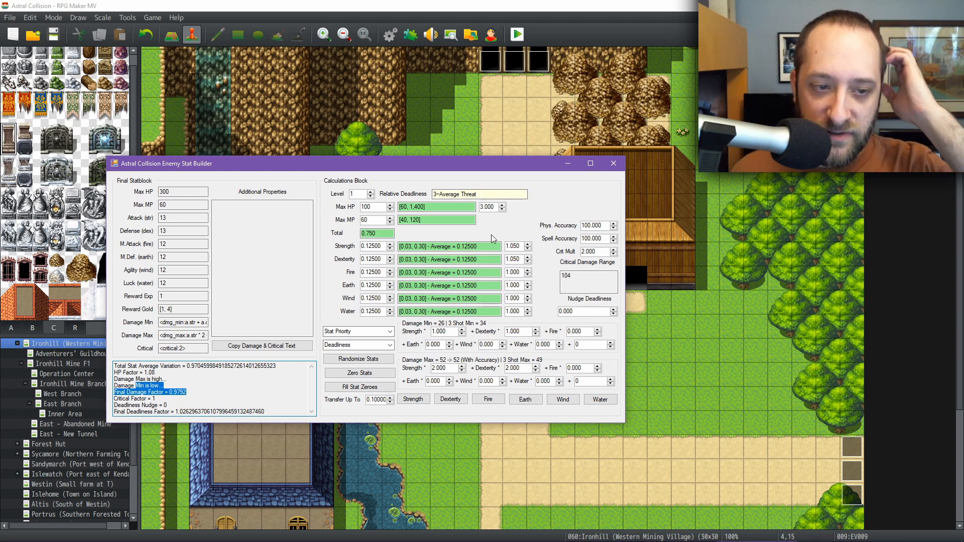
mouse_move(156, 373)
mouse_down()
mouse_move(129, 372)
mouse_move(152, 378)
mouse_up()
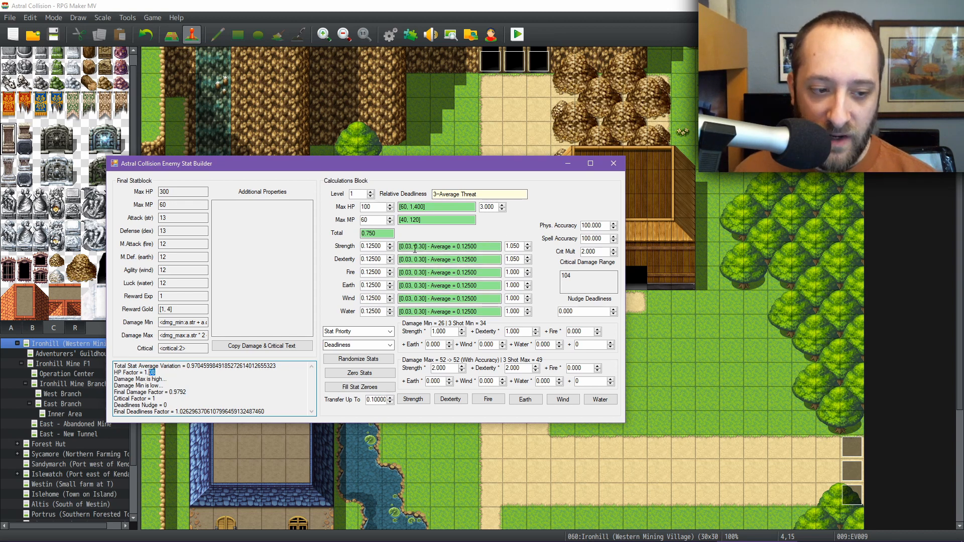
double_click(487, 207)
text(12)
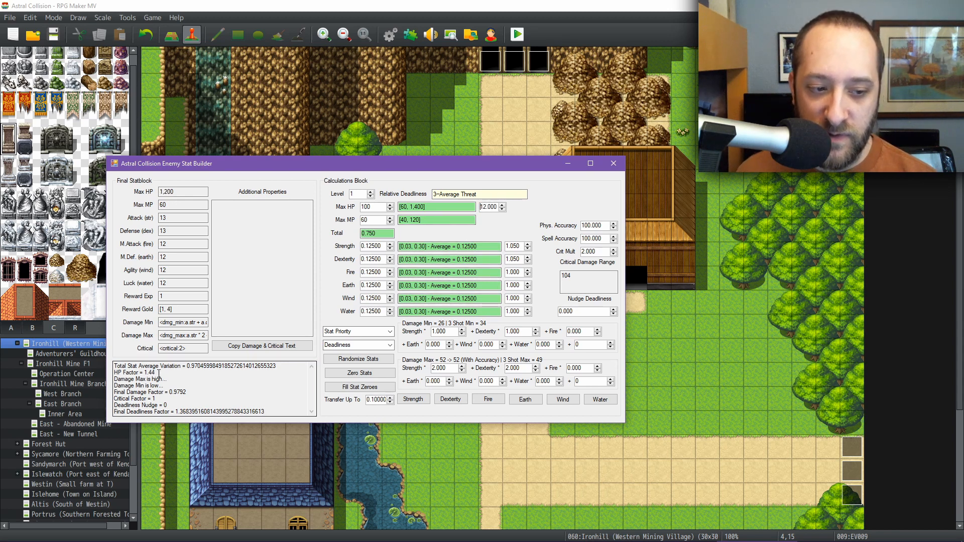
drag(156, 373, 148, 373)
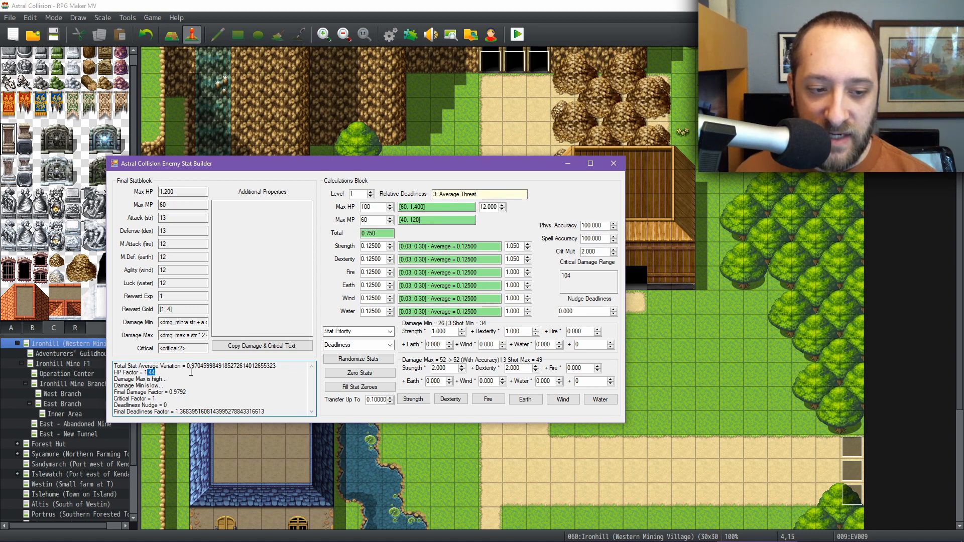
Step: Examine the total stat average variation, HP factor and final damage factor in the calculation log
drag(190, 366, 300, 365)
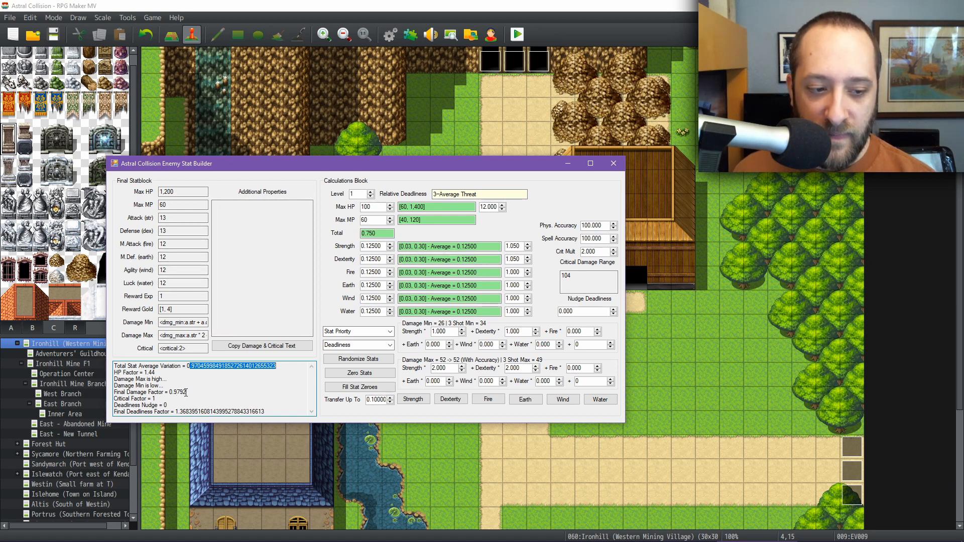
drag(186, 393, 171, 395)
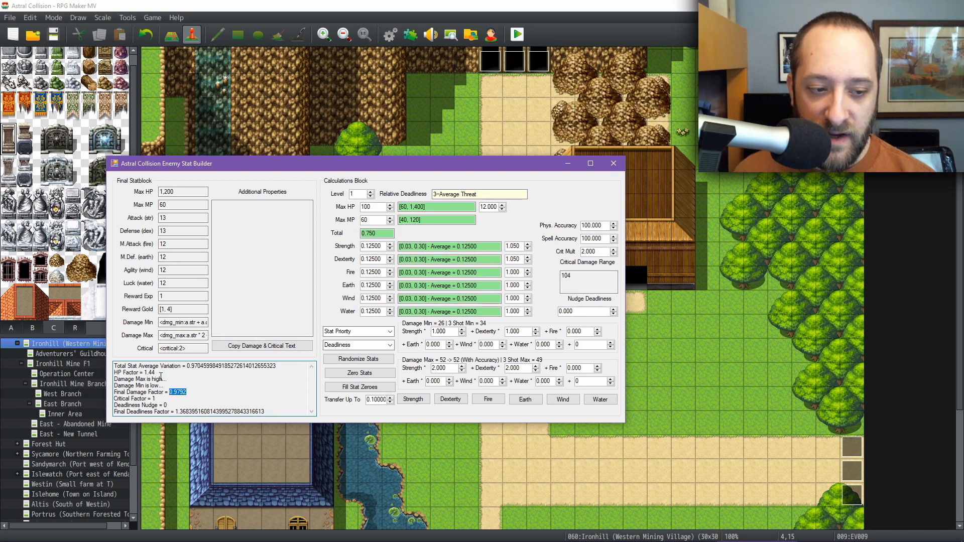
drag(156, 372, 144, 373)
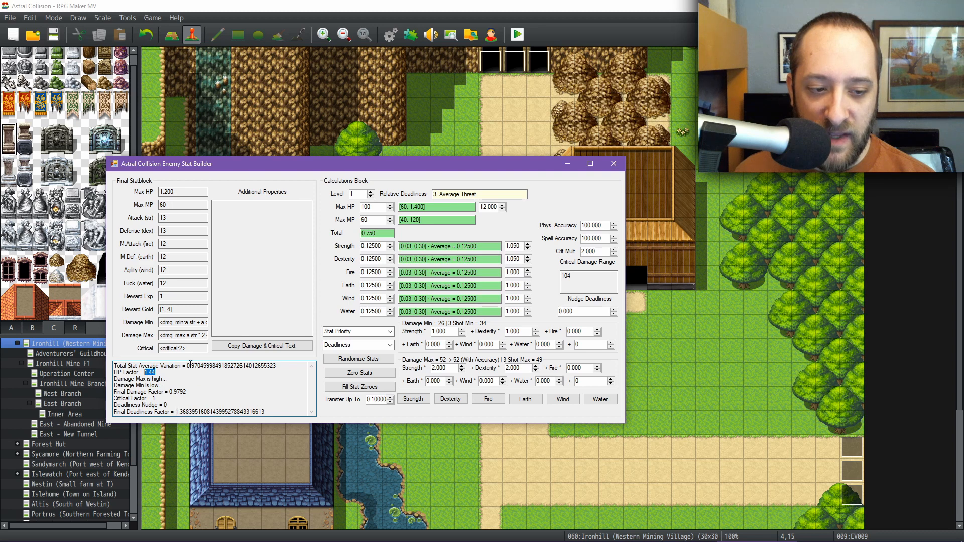
drag(191, 366, 177, 392)
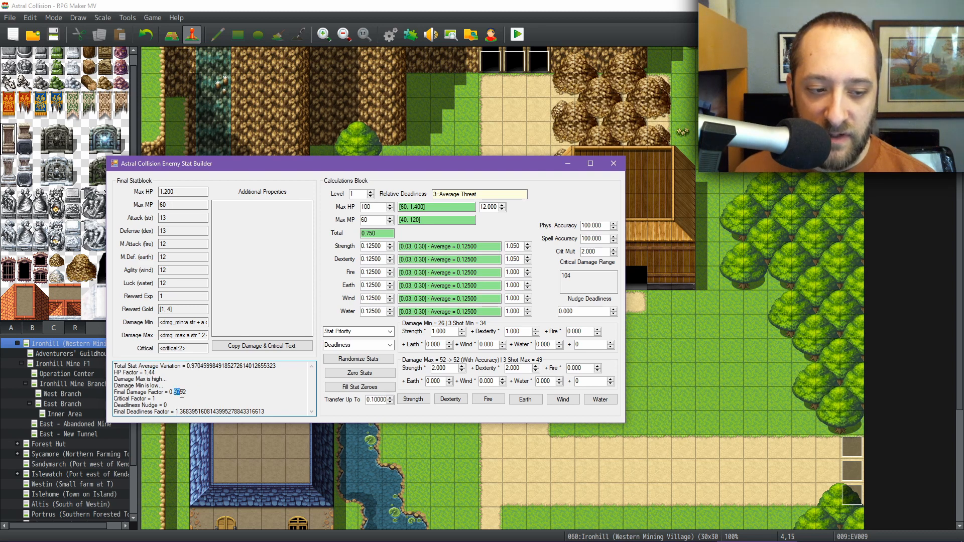
Step: Set the Strength and Dexterity factors of the minimum damage formula to 1.5
double_click(452, 333)
text(1.5)
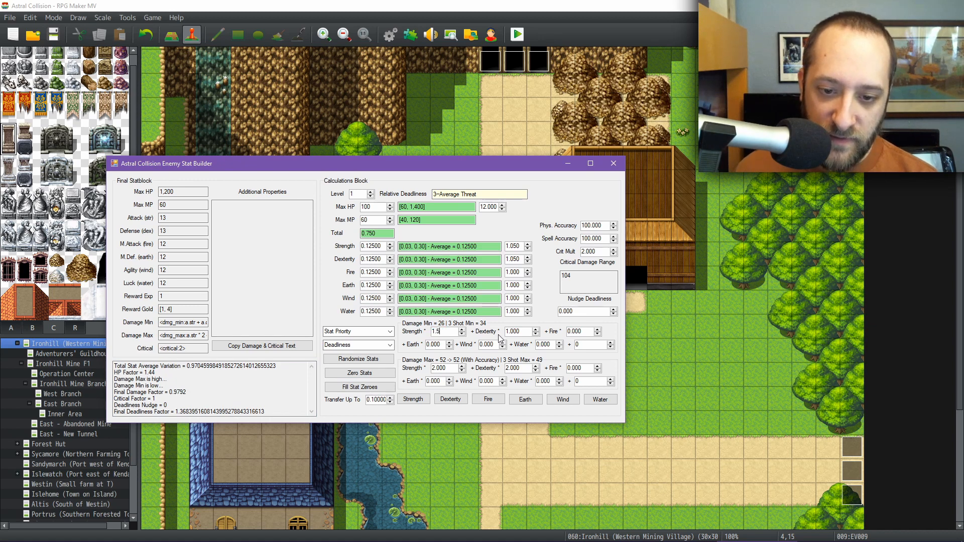
double_click(517, 332)
text(1.5)
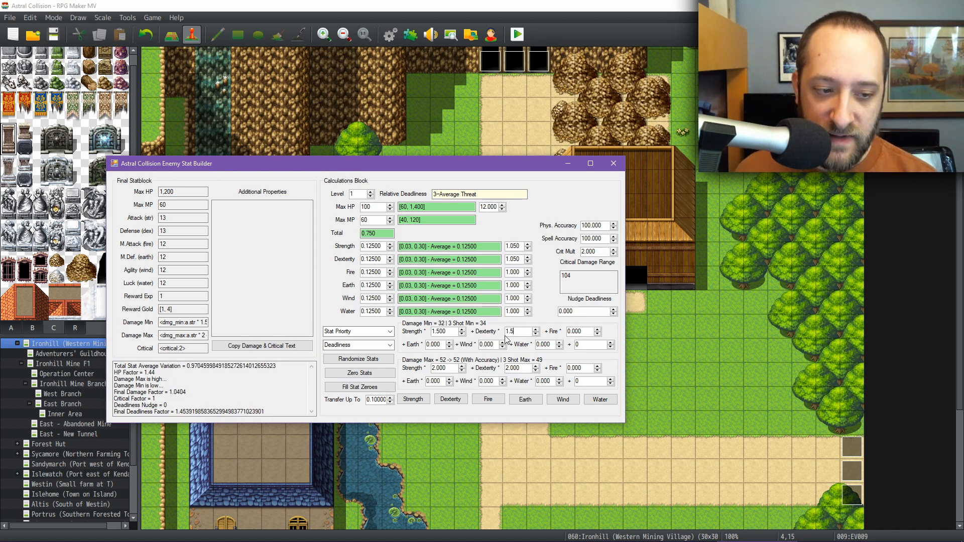
key(Return)
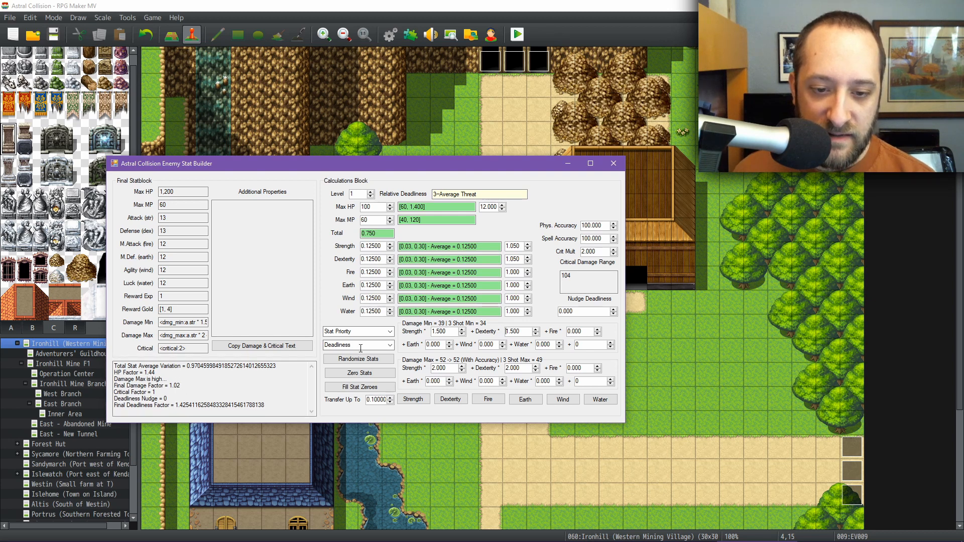
Step: Check the final deadliness factor in the log and raise Nudge Deadliness to 8
click(193, 386)
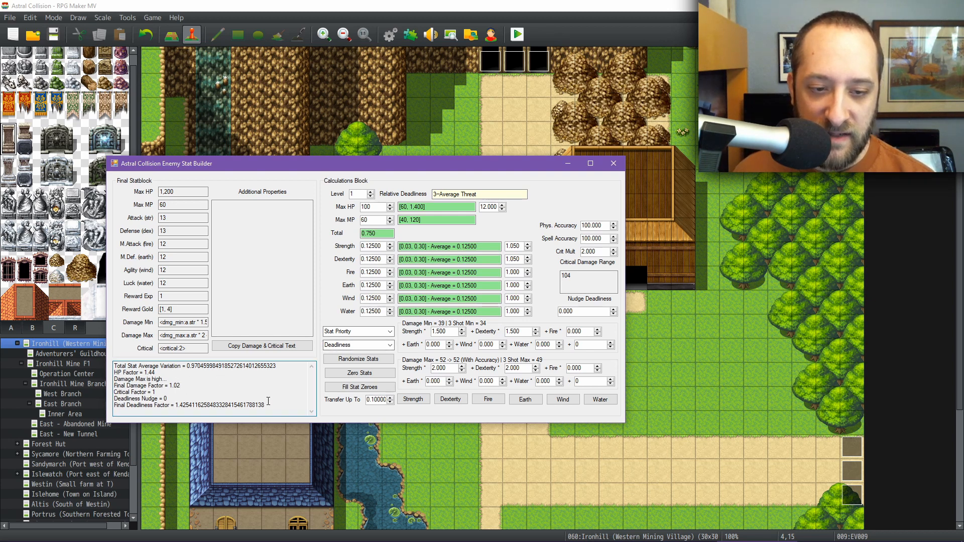
mouse_move(278, 401)
mouse_down()
mouse_move(179, 401)
mouse_move(266, 406)
mouse_up()
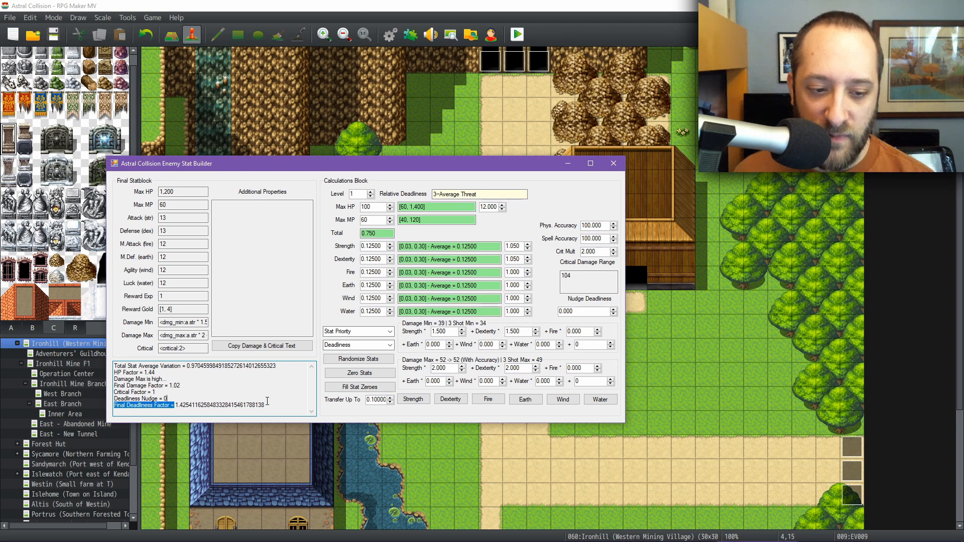
click(614, 309)
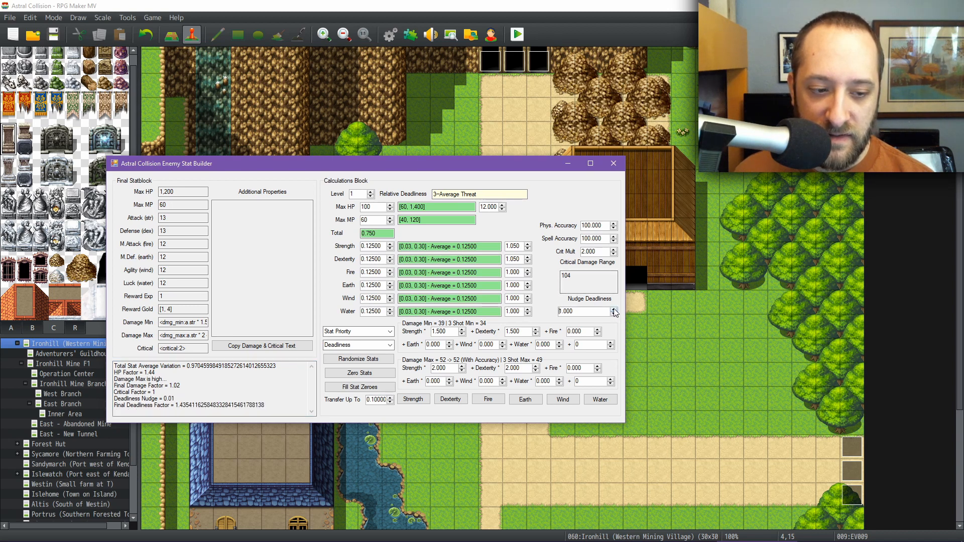
click(614, 310)
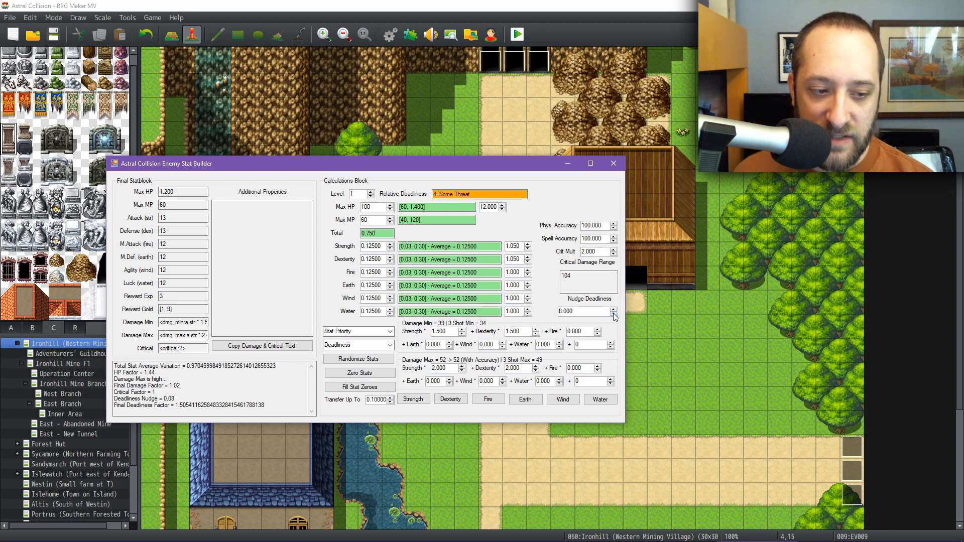
Step: Set the enemy's physical accuracy to 125
double_click(600, 225)
text(125)
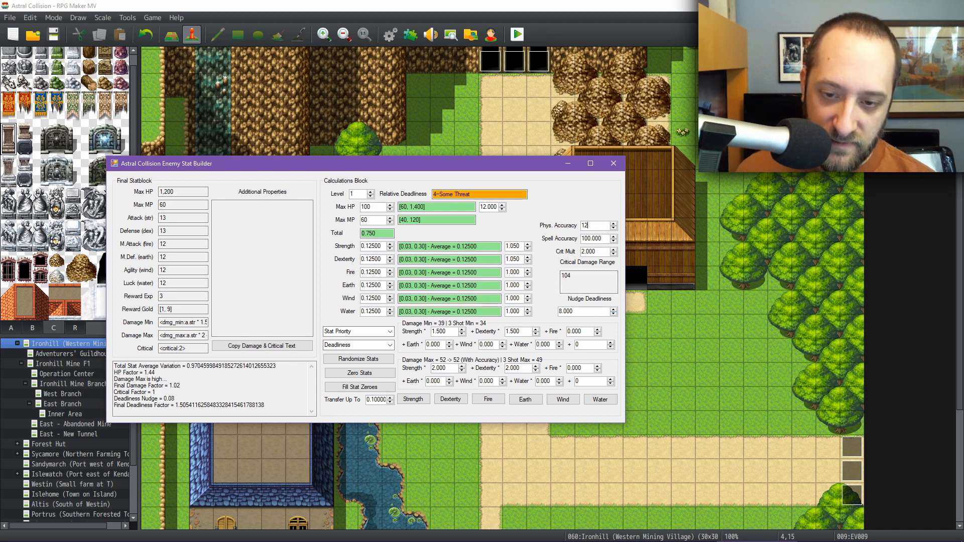
key(Return)
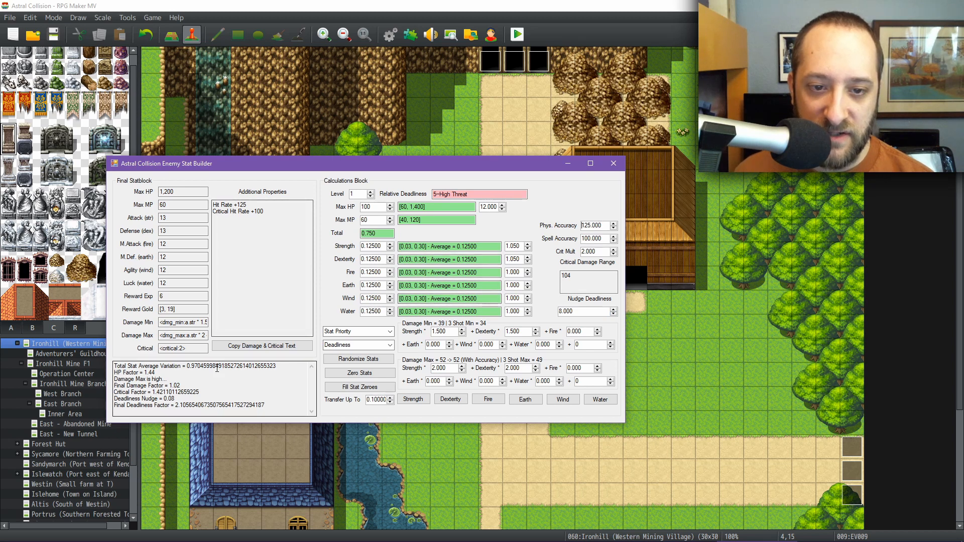
Step: Set Nudge Deadliness to 0 and check the maximum damage remark in the calculation log
double_click(586, 312)
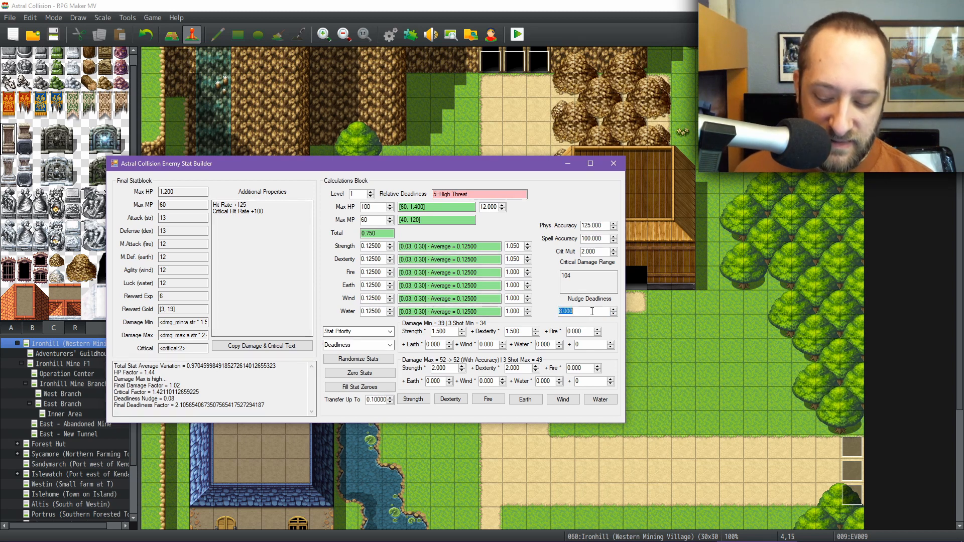
text(0)
key(Return)
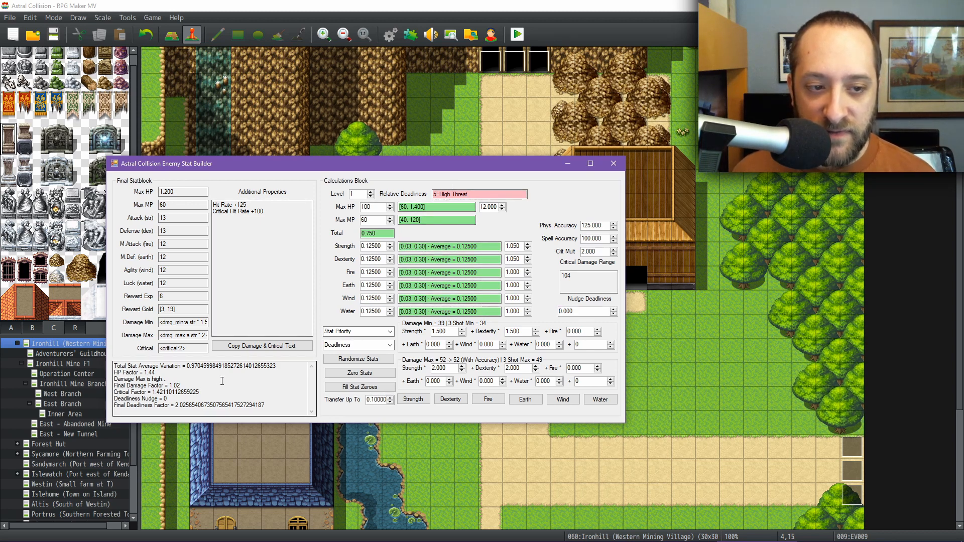
drag(116, 385, 115, 379)
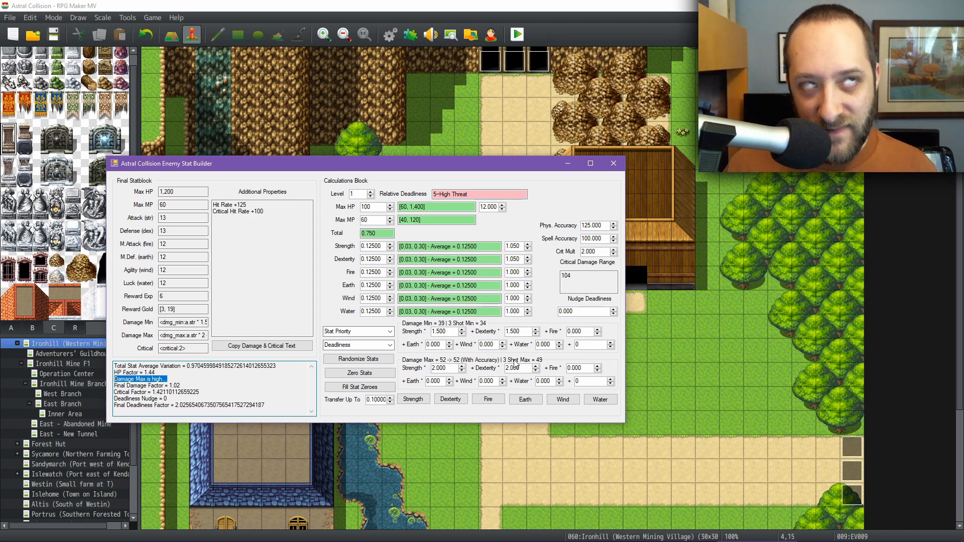
Step: Set the physical accuracy to 100 and the Max HP multiplier to 1.5
click(601, 223)
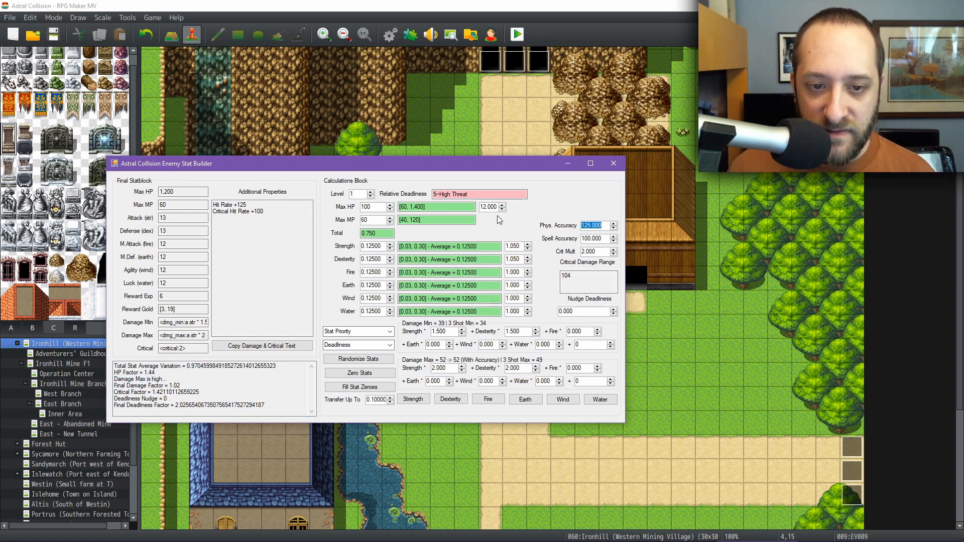
text(100)
key(Return)
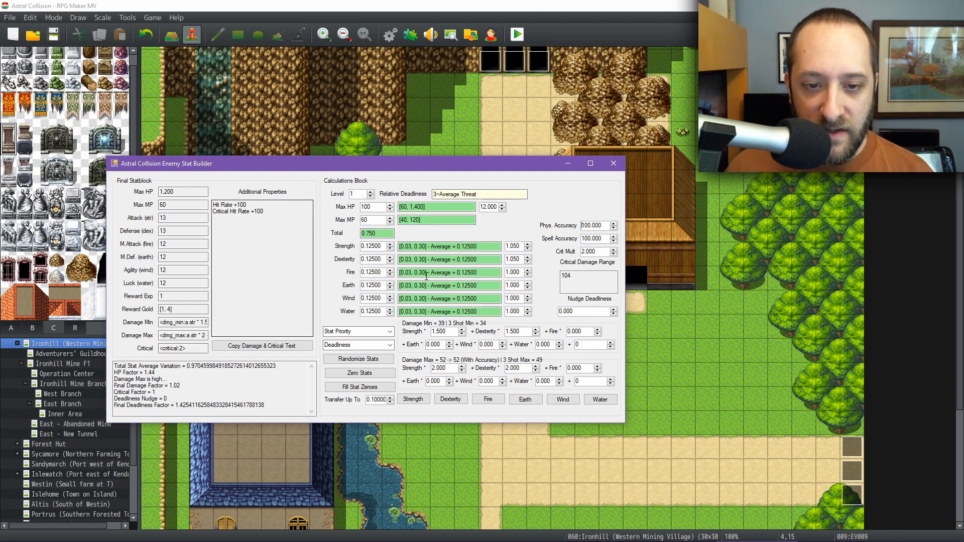
click(488, 207)
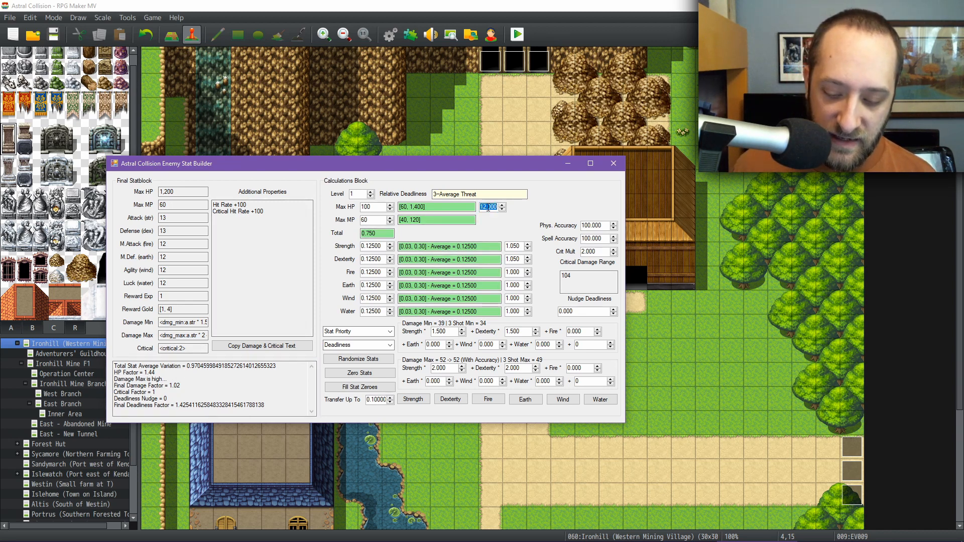
text(1.5)
key(Return)
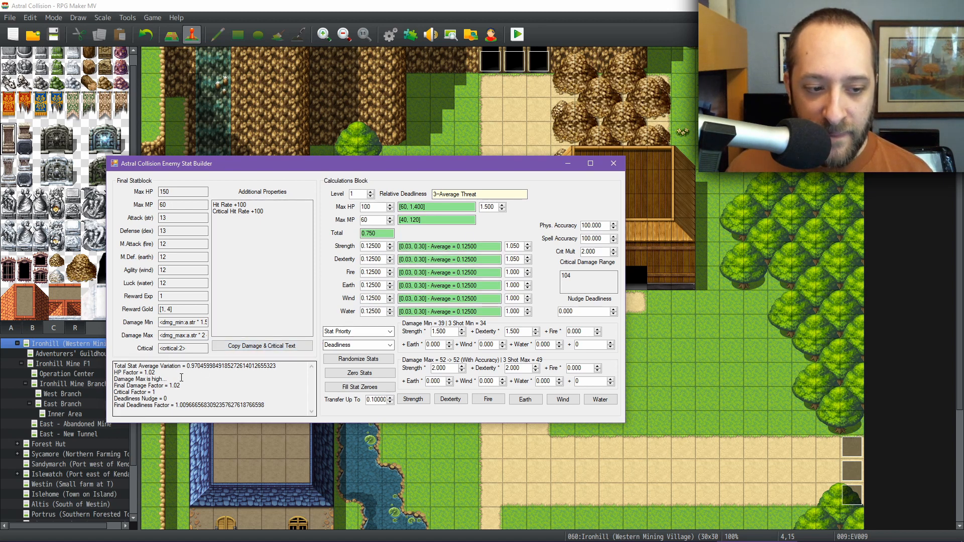
Step: Set the Strength factor of the maximum damage formula to 1.5 and check the final damage factor in the log
drag(181, 377, 113, 379)
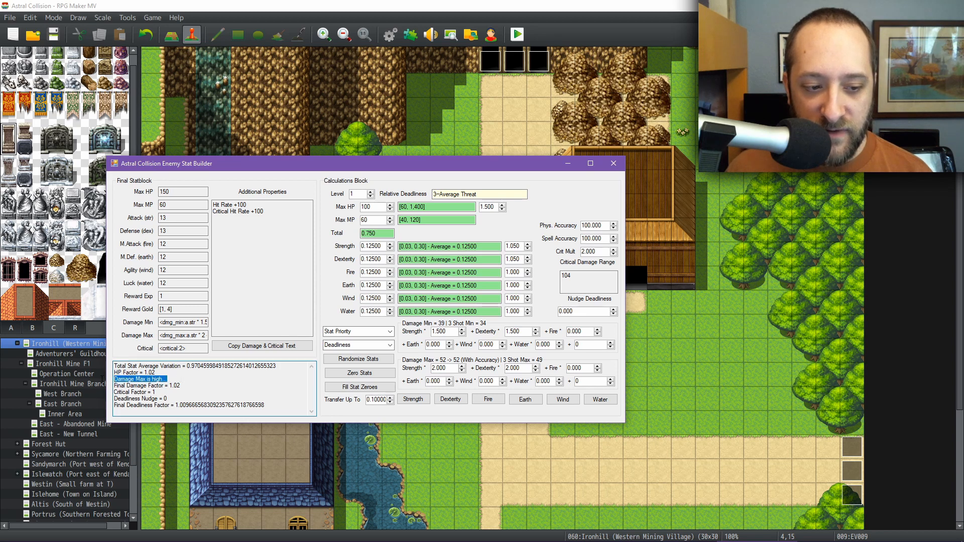
double_click(440, 368)
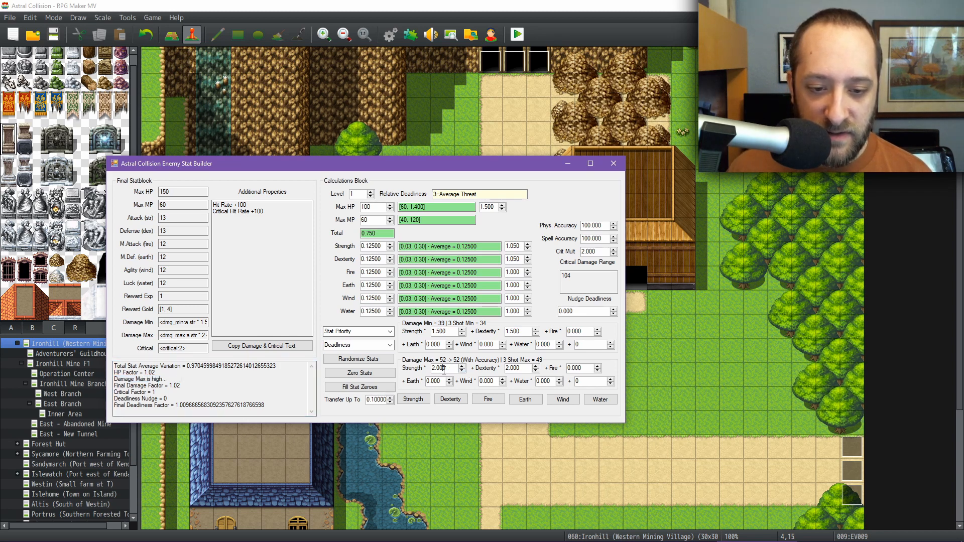
text(1.5)
key(Return)
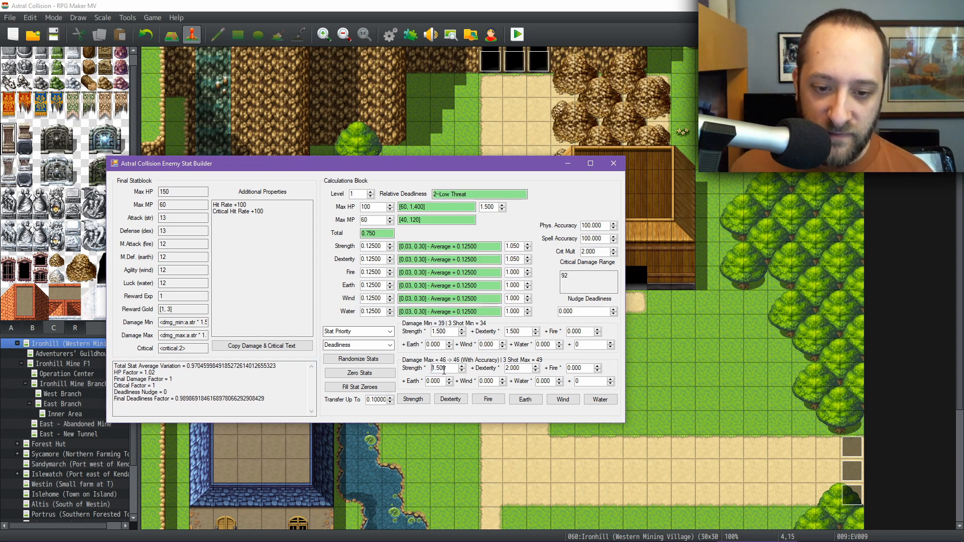
drag(172, 380, 166, 380)
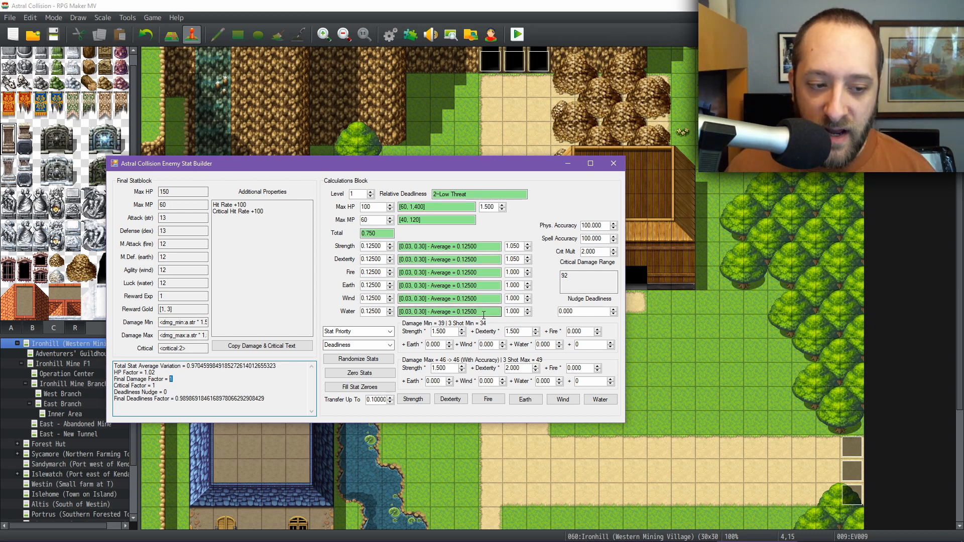
Step: Set the Strength factor of the minimum damage formula to 0 and review the damage remarks in the log
double_click(448, 336)
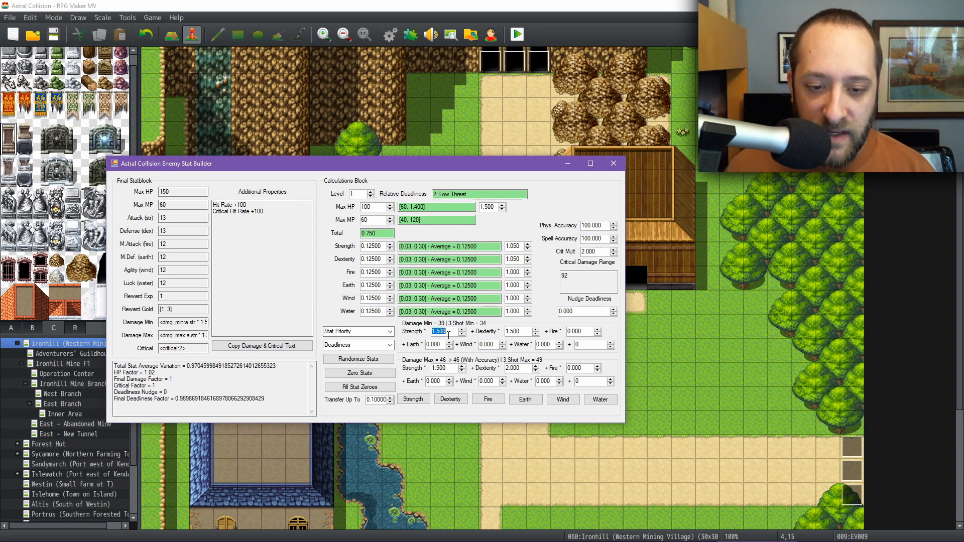
text(0)
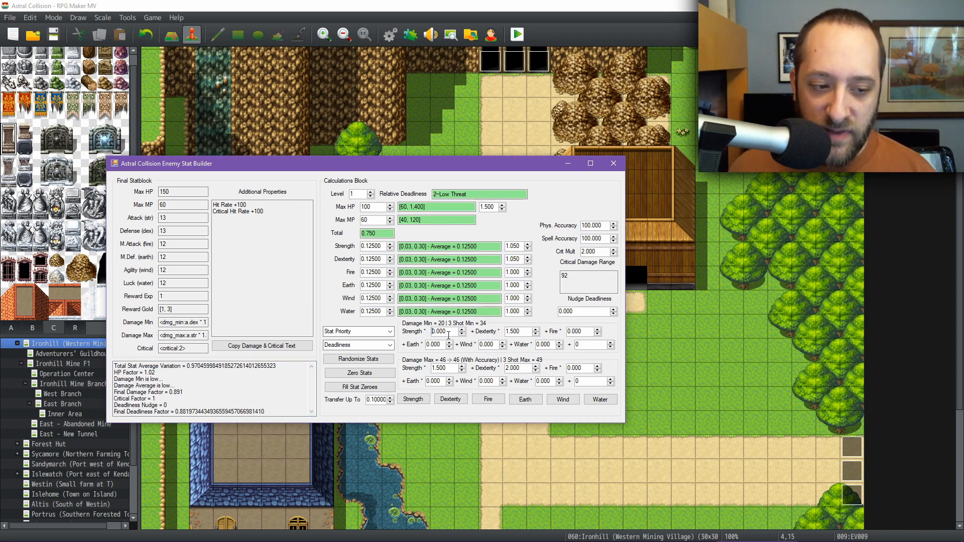
click(161, 379)
drag(171, 379, 118, 380)
drag(184, 392, 113, 390)
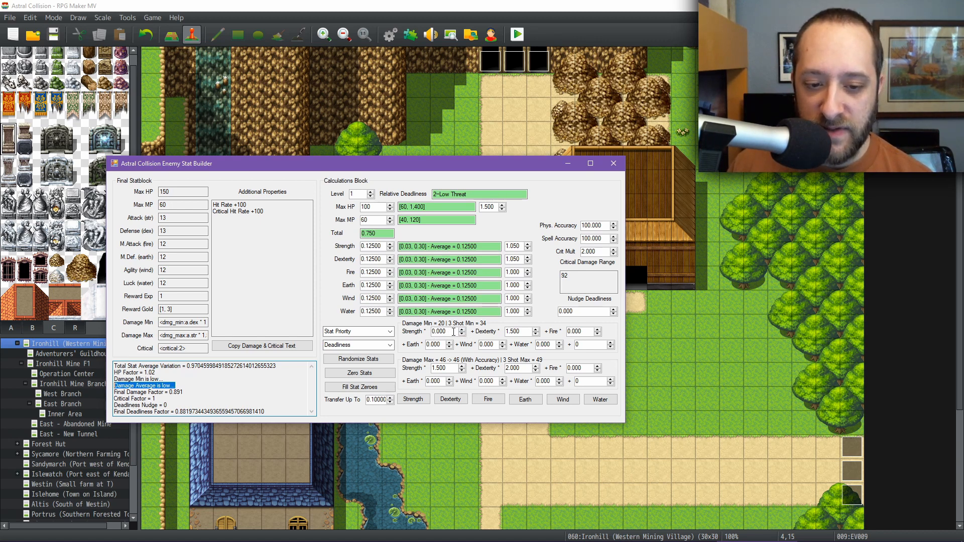
Step: Set the Strength factor of the maximum damage formula to 2 and check the logged damage remarks and final damage factor
double_click(451, 366)
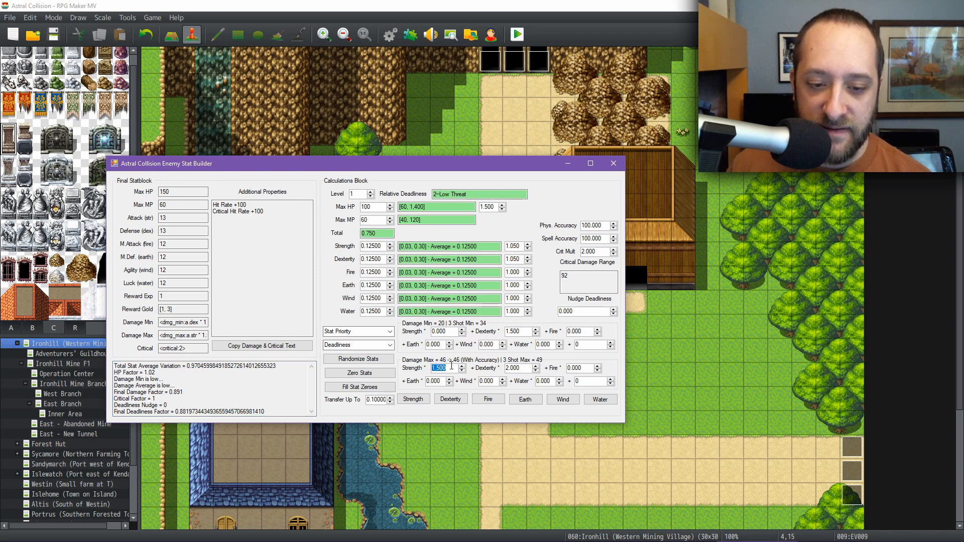
text(2)
key(Return)
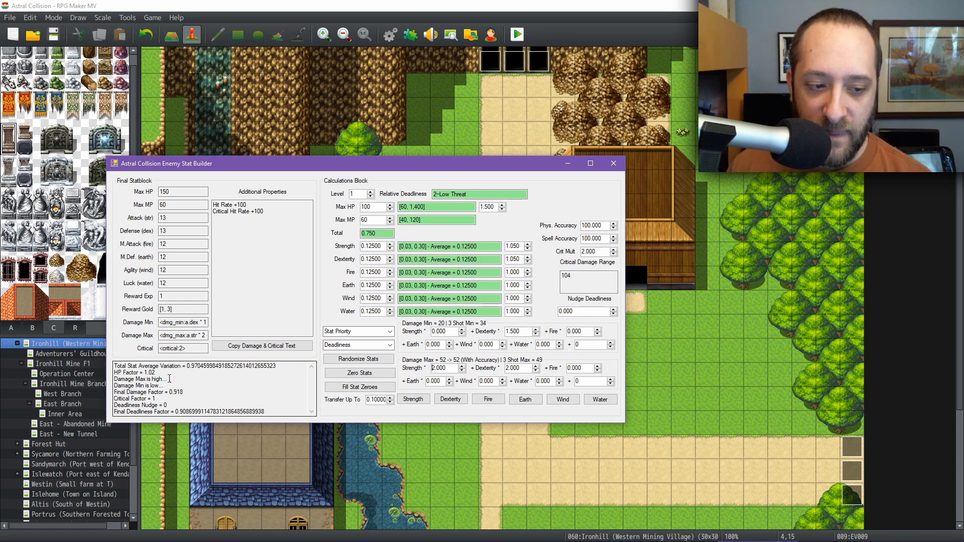
mouse_move(170, 379)
mouse_down()
mouse_move(147, 381)
mouse_move(184, 393)
mouse_move(158, 400)
mouse_move(170, 395)
mouse_up()
click(198, 381)
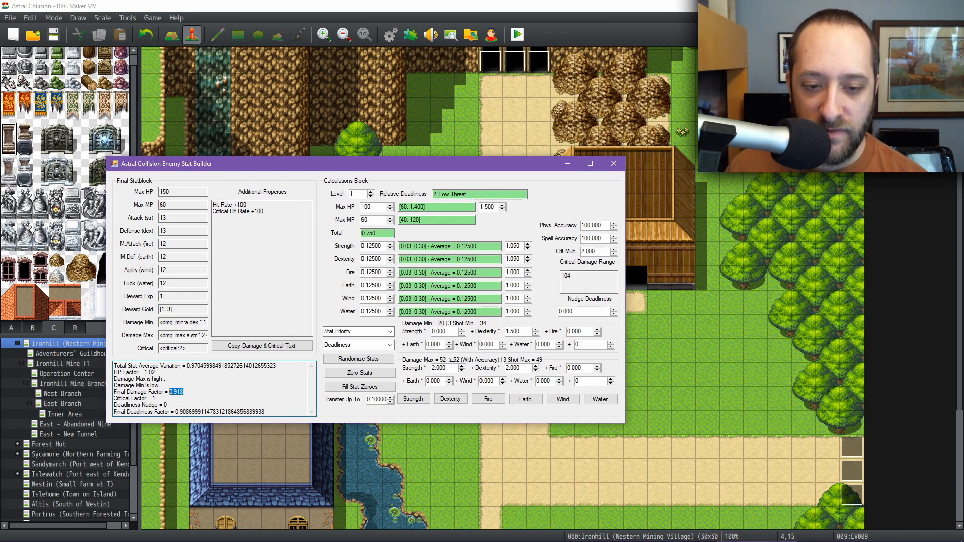
Step: Set the Strength factor of the maximum damage formula to 0 and check the final damage factor in the log
double_click(512, 331)
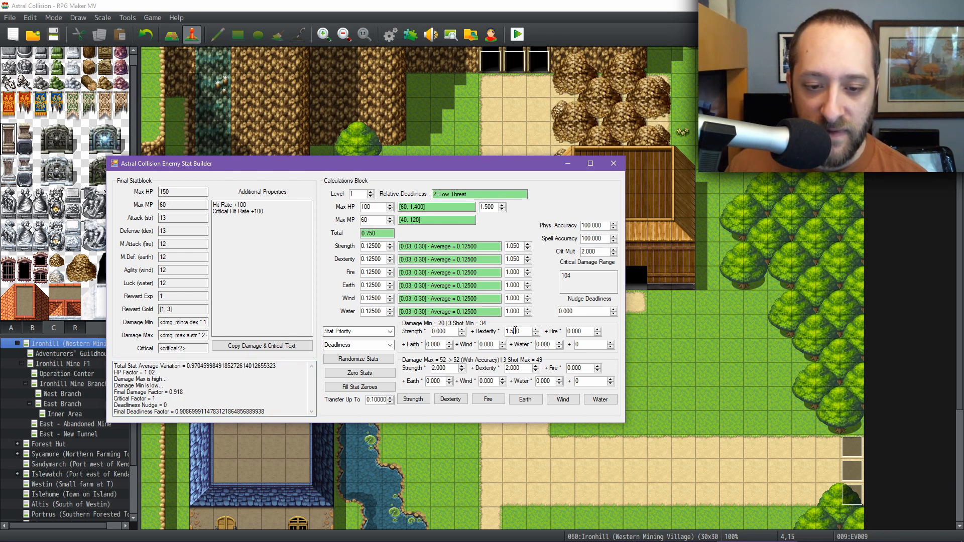
double_click(446, 370)
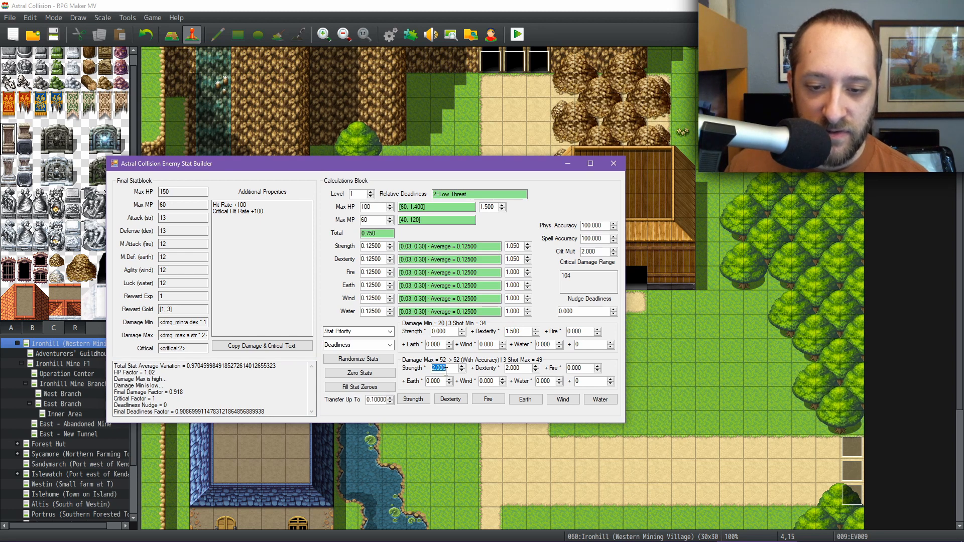
text(0)
key(Return)
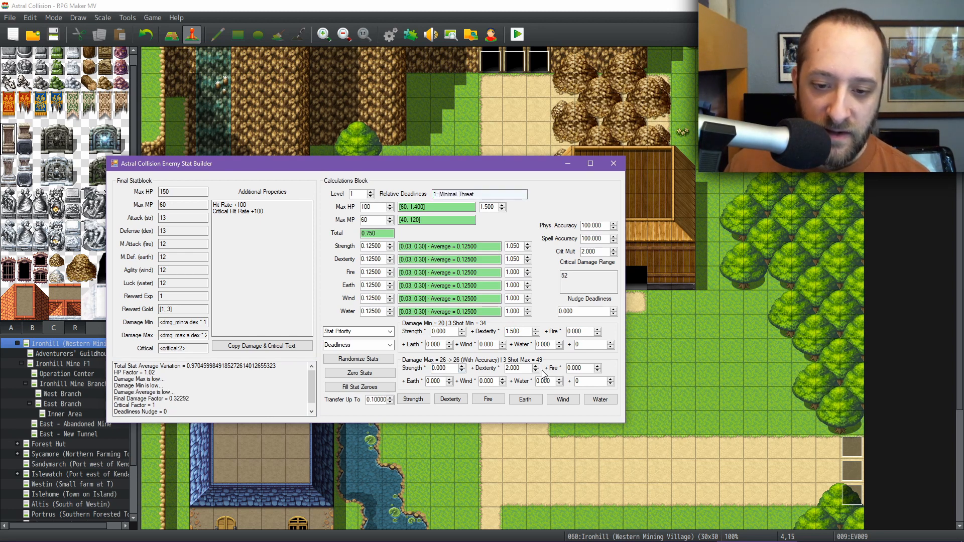
double_click(169, 399)
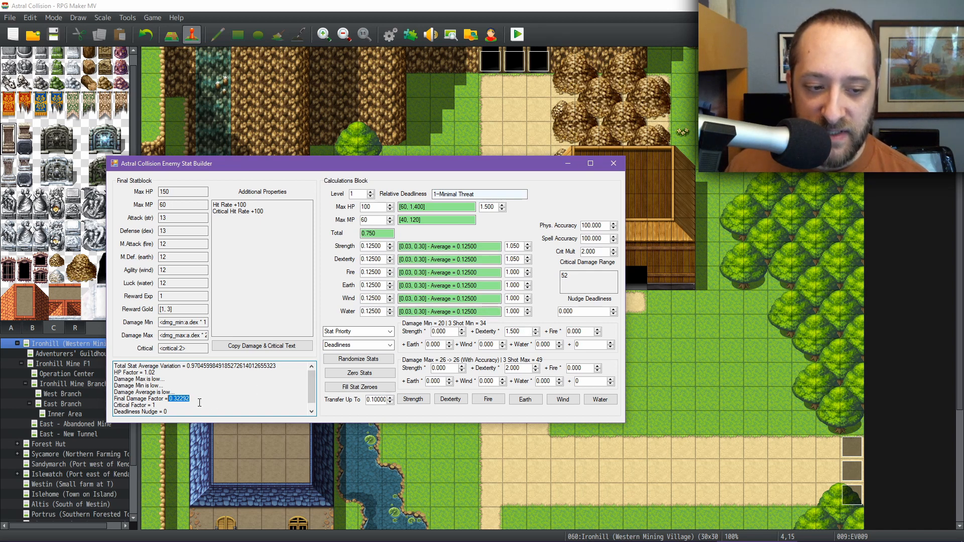
drag(170, 398, 187, 400)
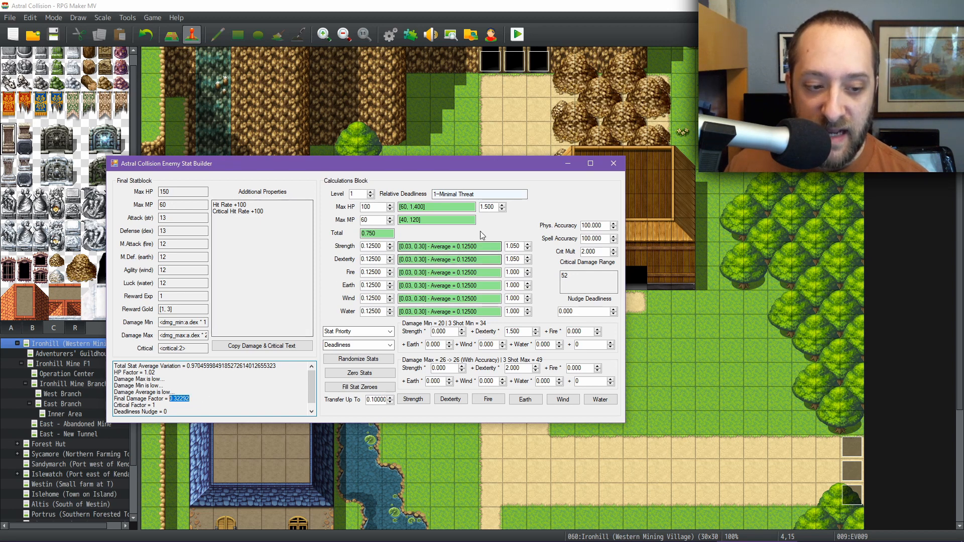
Step: Try a Max HP multiplier of 30, and return it to 1.5
double_click(487, 206)
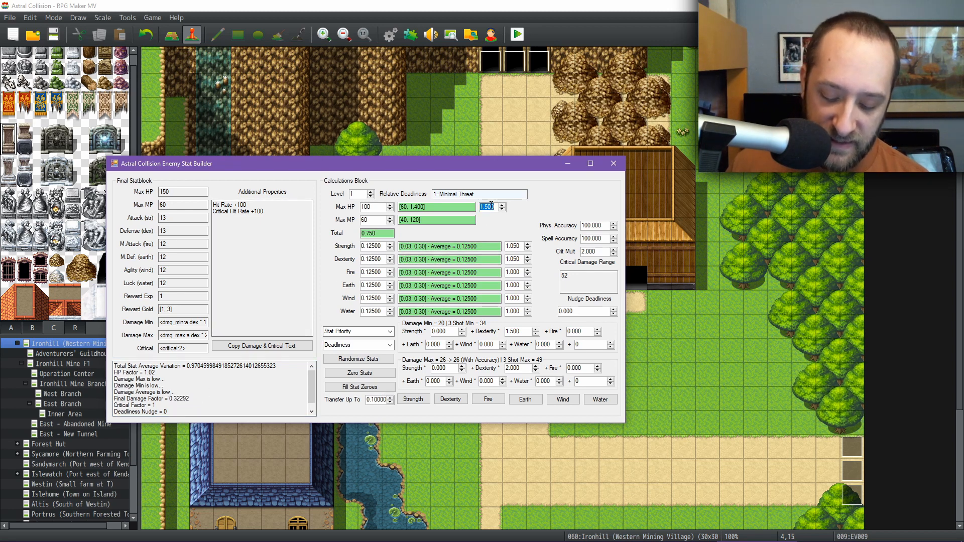
text(30)
key(Return)
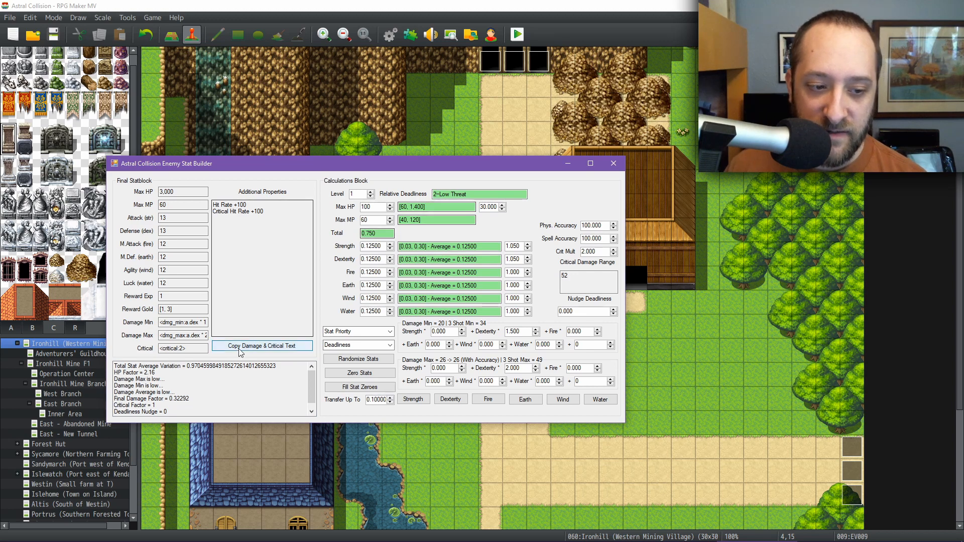
double_click(489, 207)
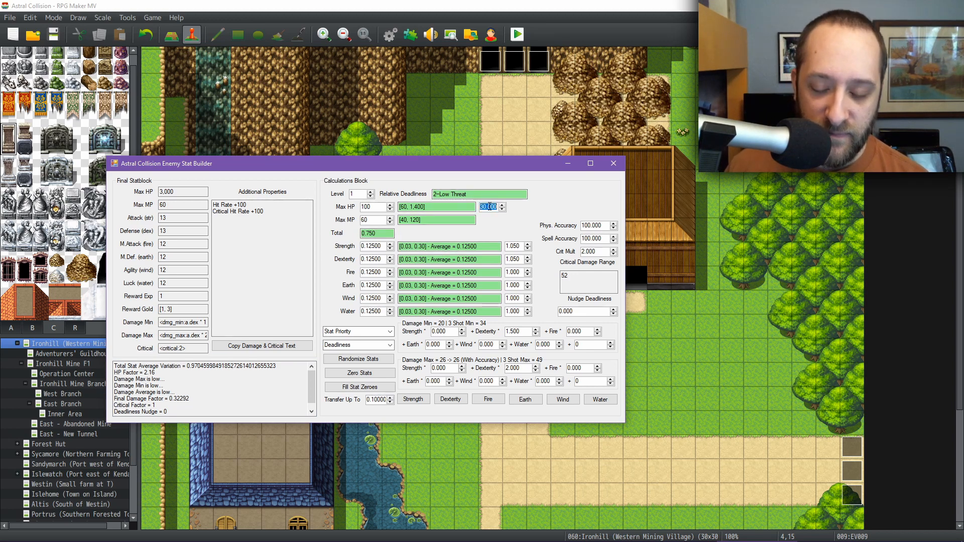
text(1.5)
key(Return)
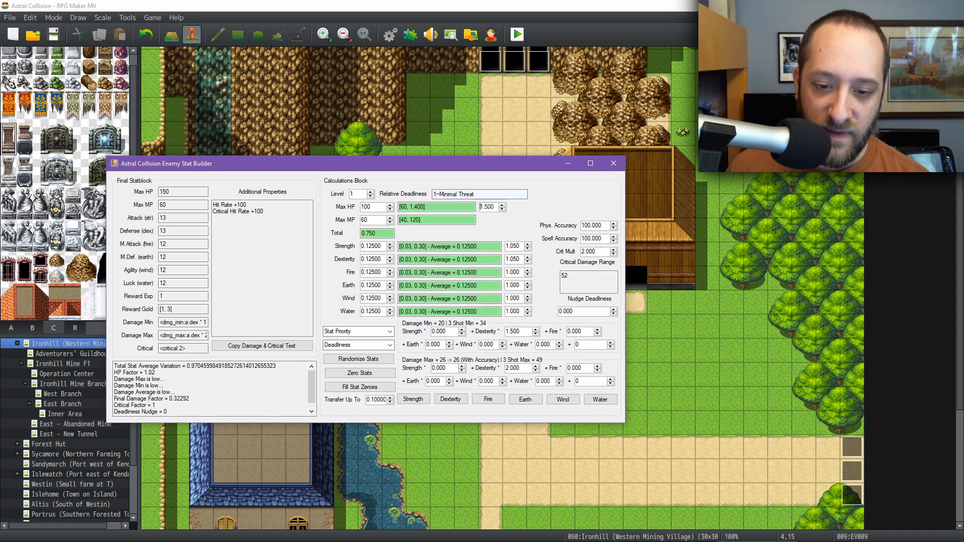
Step: Set the Strength and Dexterity factors of the minimum damage formula to 2 and check the final damage factor
double_click(456, 369)
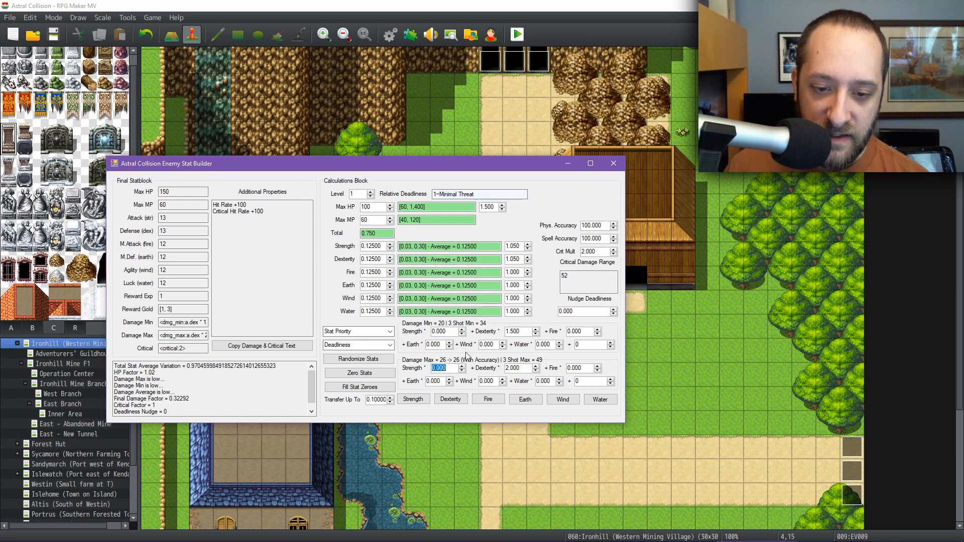
click(449, 331)
double_click(449, 330)
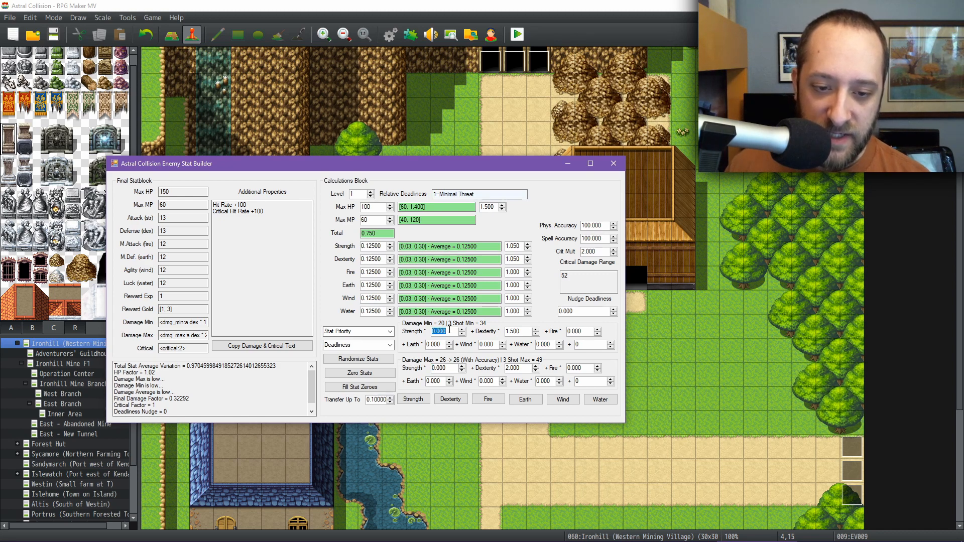
text(2)
key(Tab)
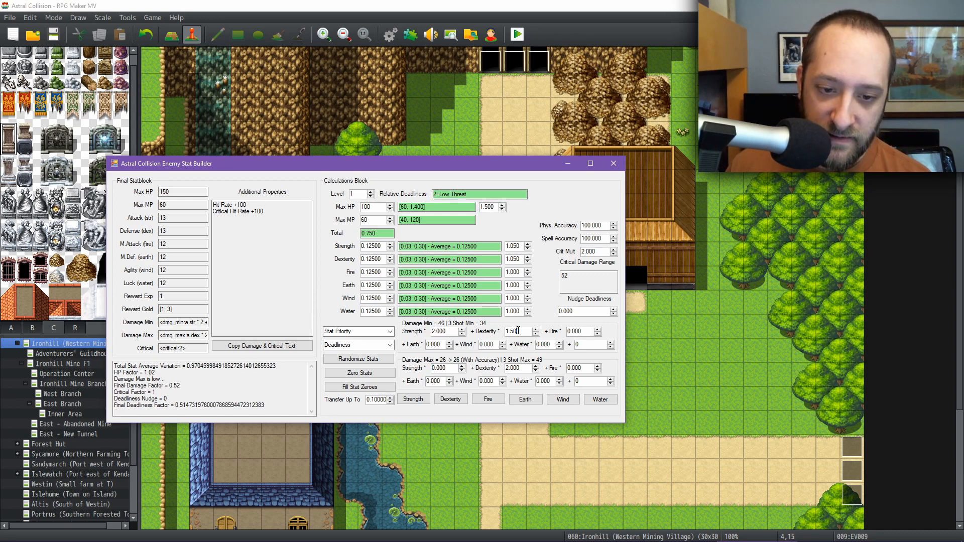
text(2)
click(439, 331)
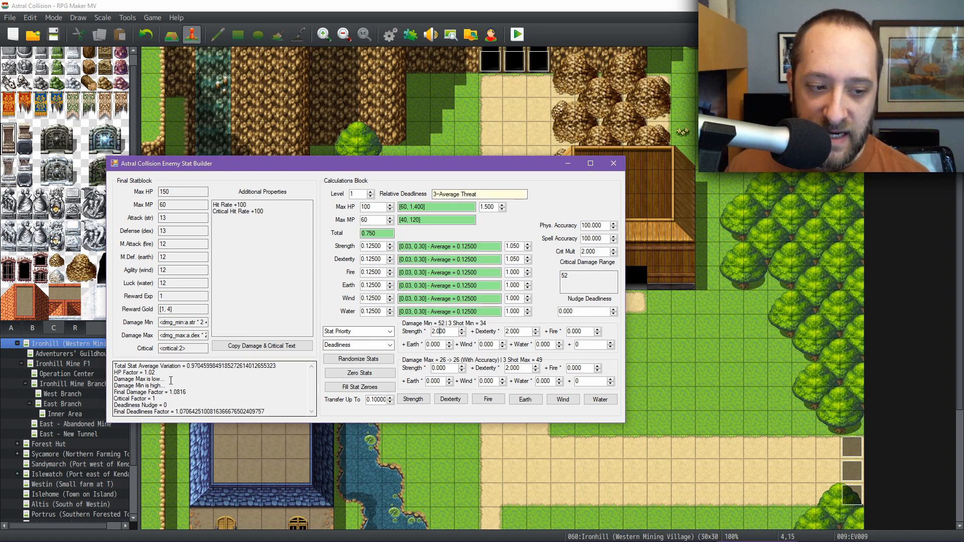
mouse_move(166, 386)
mouse_down()
mouse_move(149, 386)
mouse_move(181, 392)
mouse_up()
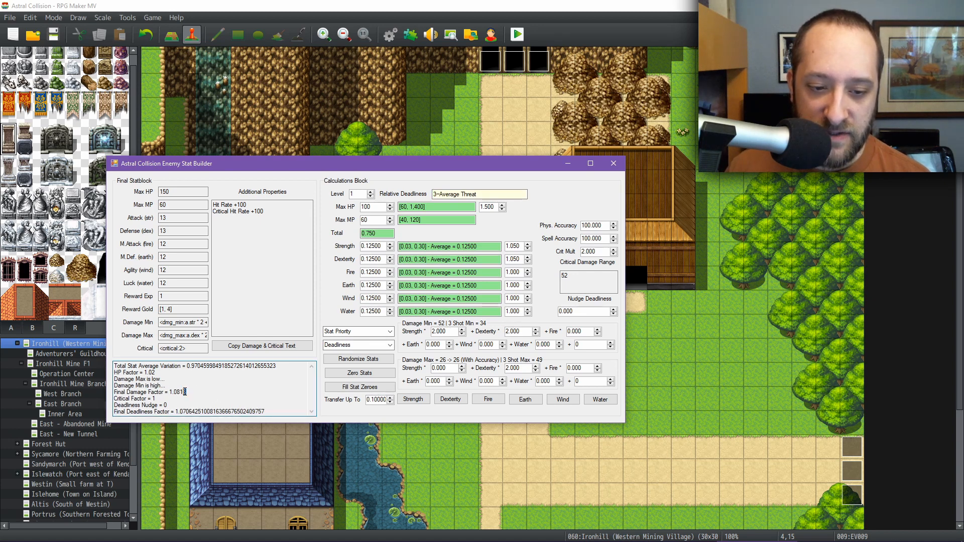
Step: Set the Strength factor of the maximum damage formula to 1.5 and check the minimum damage remark in the log
double_click(450, 369)
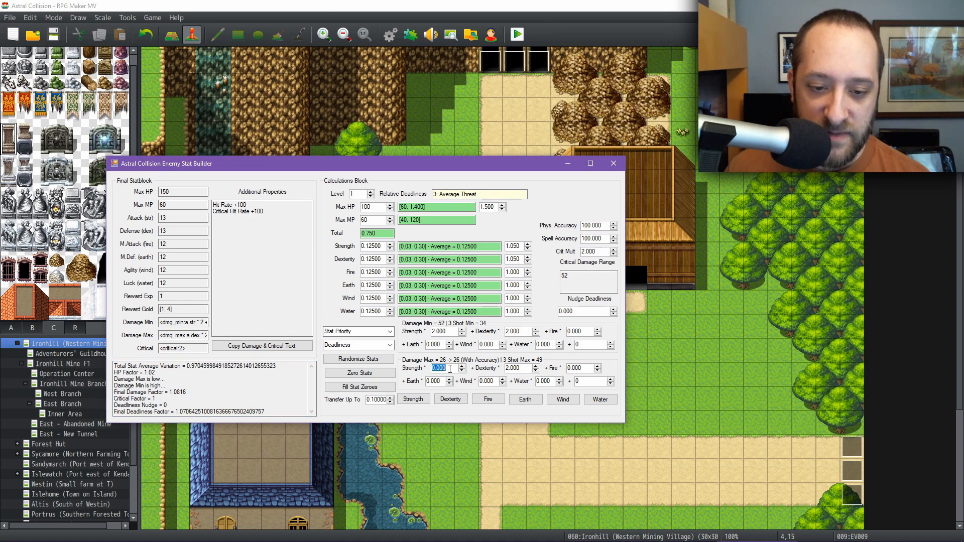
text(1)
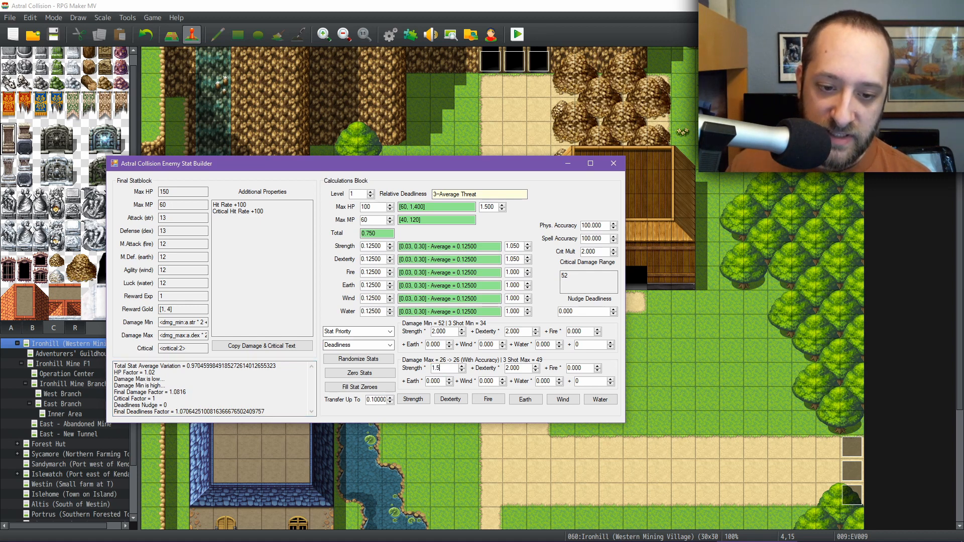
text(.5)
key(Return)
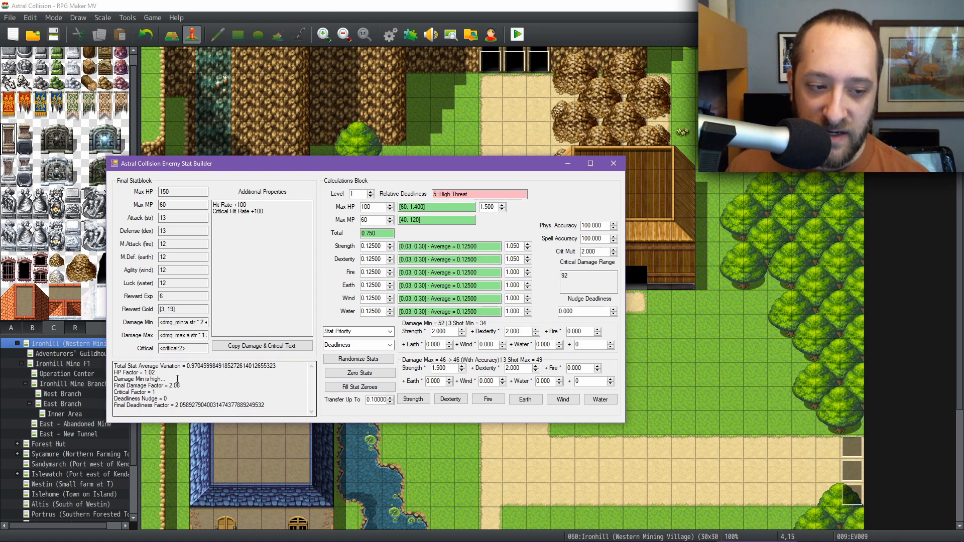
drag(177, 379, 131, 379)
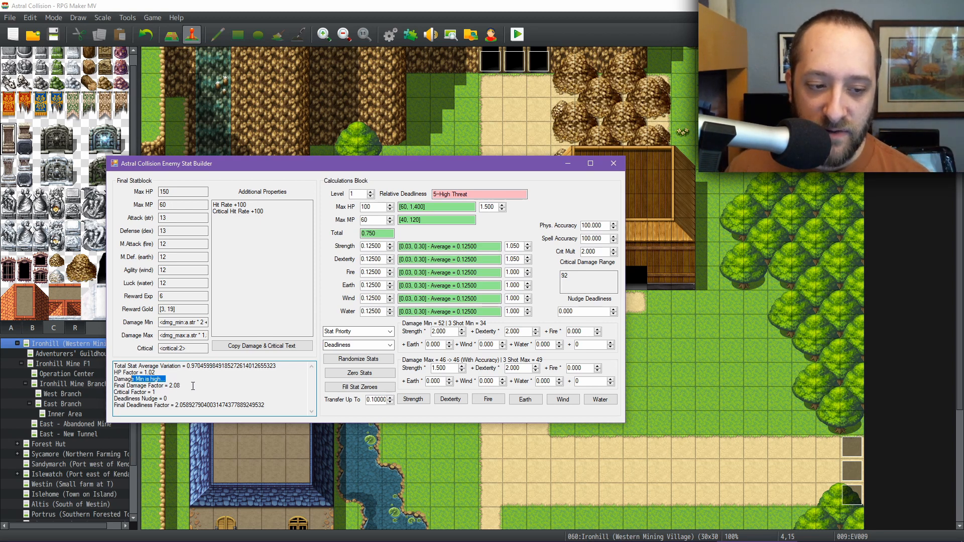
Step: Check the final damage factor in the log, and set the Strength factor of the minimum damage formula to 1
drag(180, 386, 170, 387)
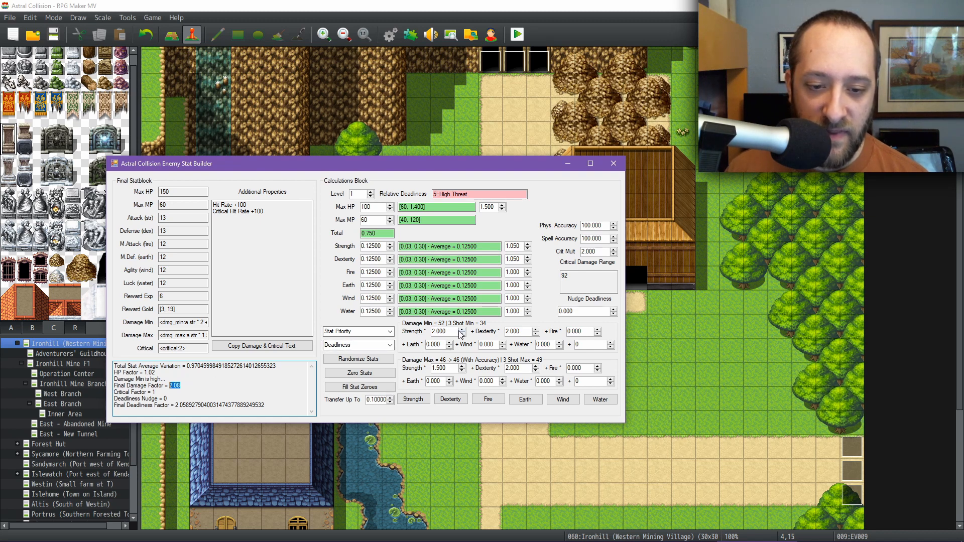
double_click(438, 331)
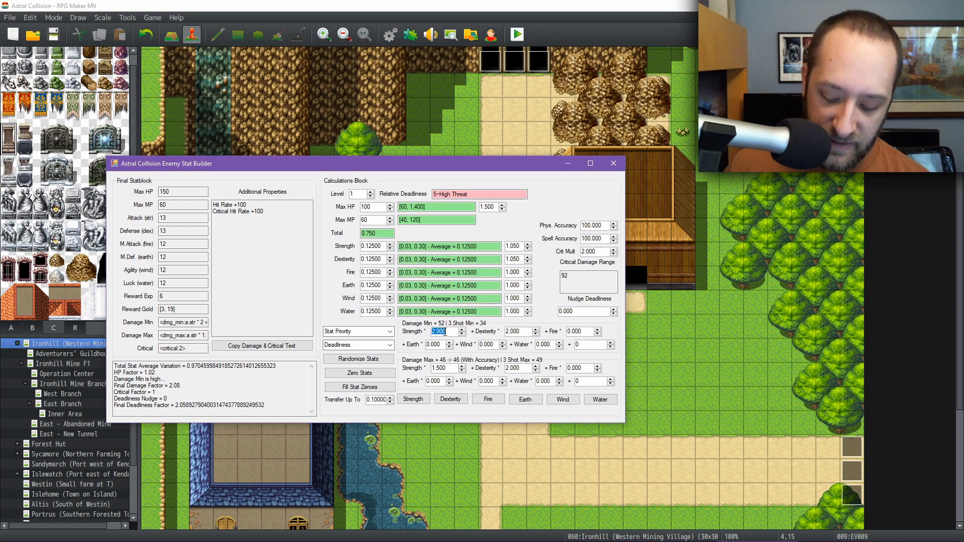
text(2)
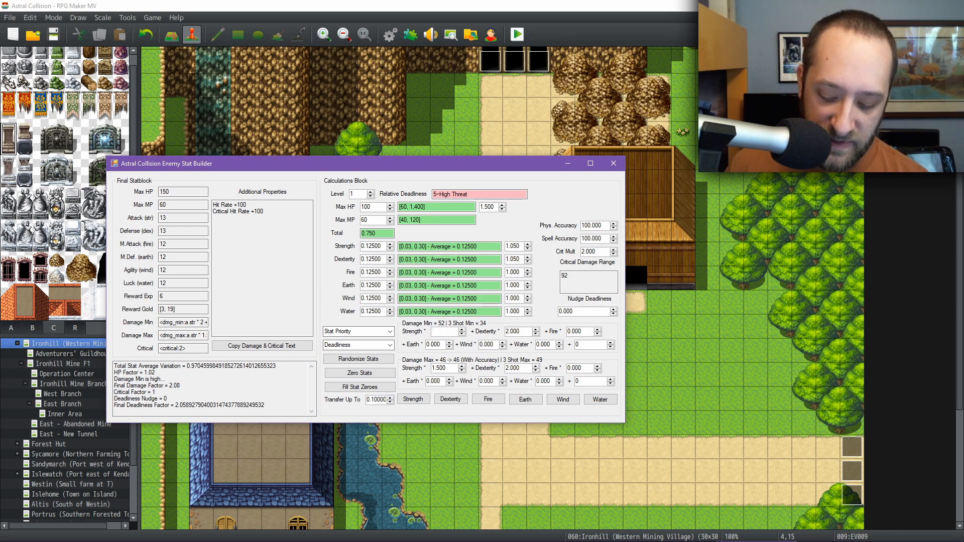
text(1)
key(Return)
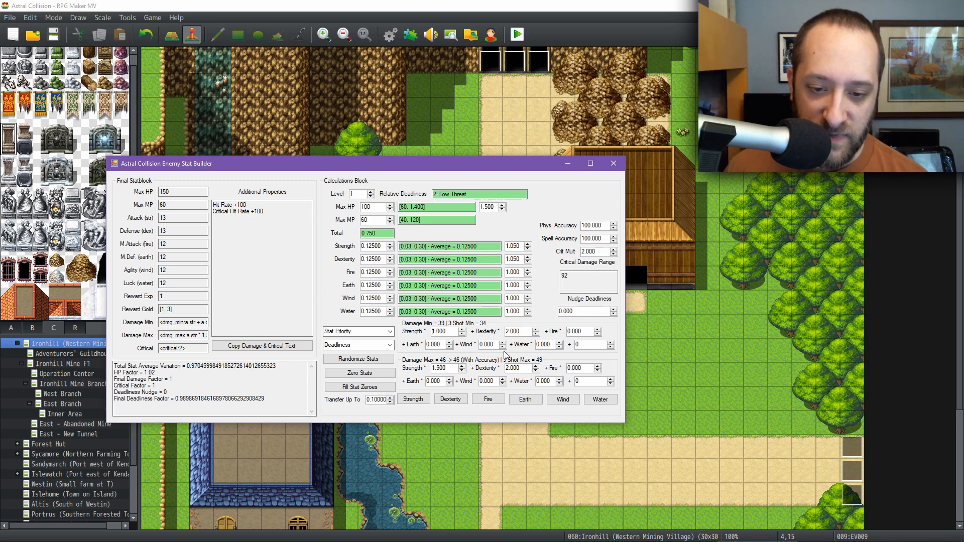
Step: Set the Strength factor of the maximum damage formula to 3 and check the damage maximum and average remarks in the log
double_click(449, 370)
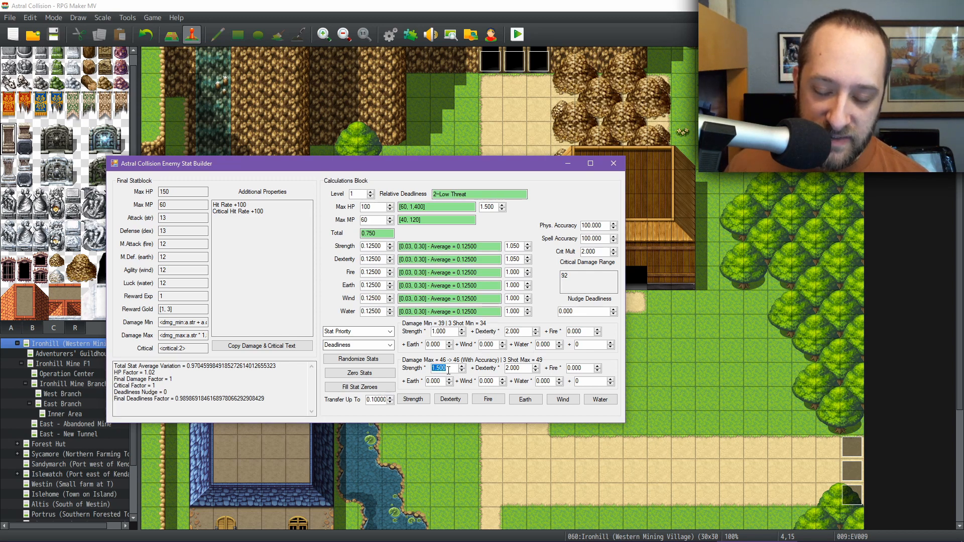
text(32)
key(BackSpace)
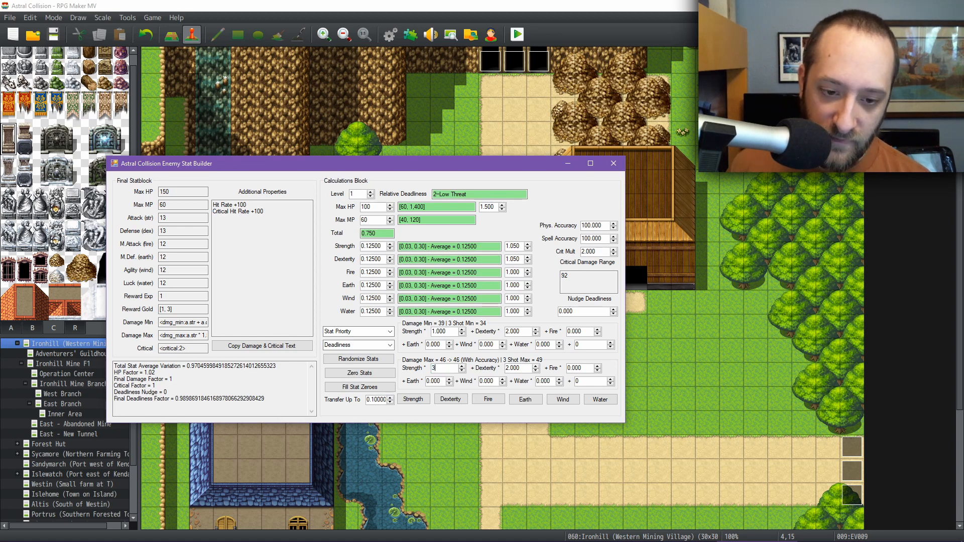
key(Return)
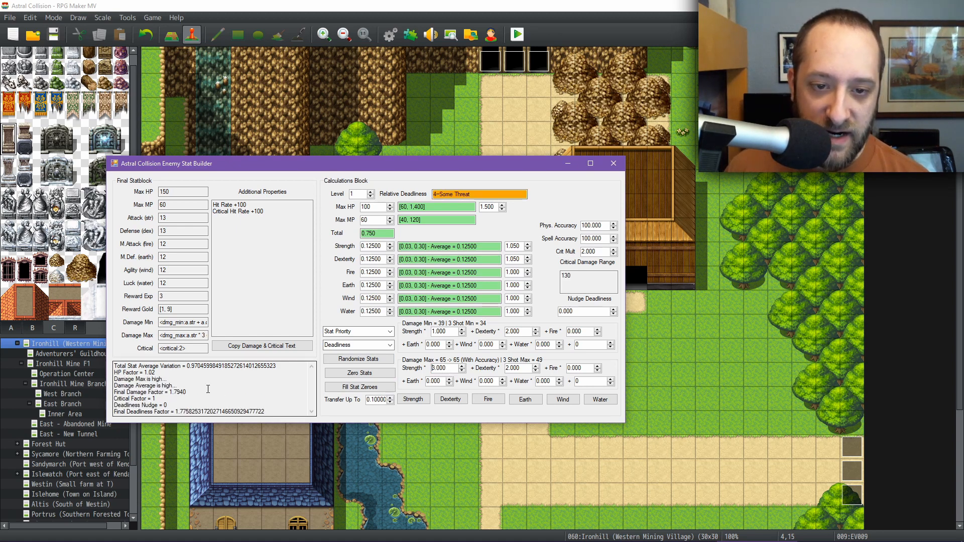
drag(191, 385, 137, 386)
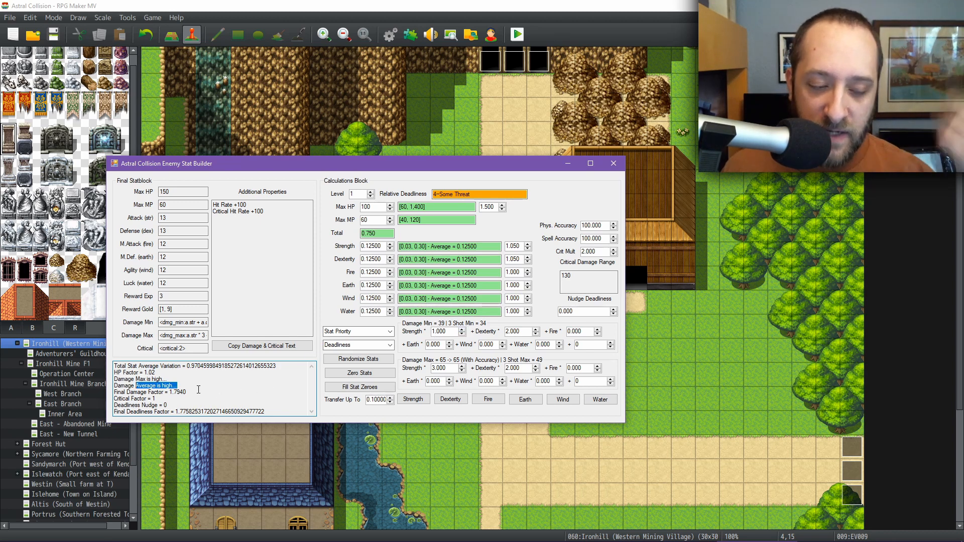
click(166, 379)
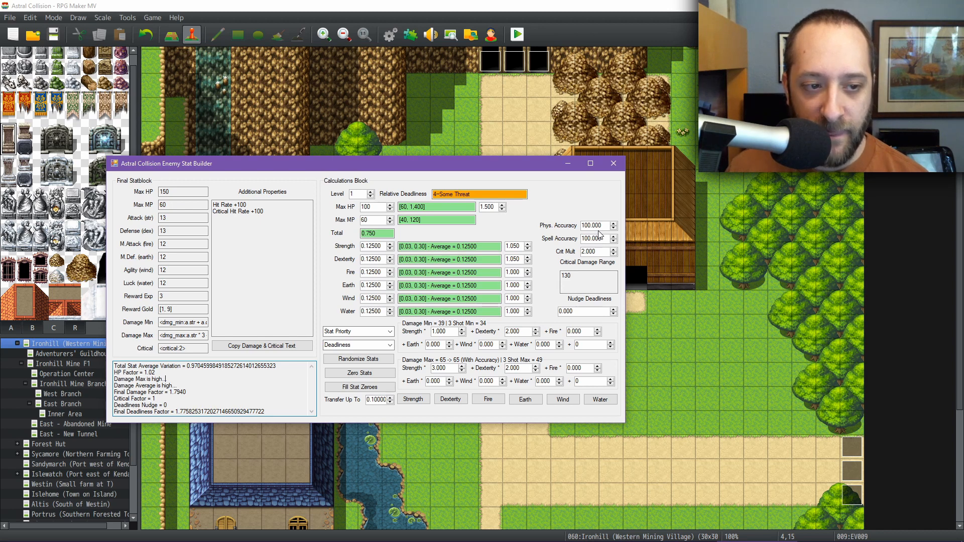
Step: Set the Fire stat multiplier to 2 and check the total stat average variation and the Reward Exp
double_click(513, 272)
text(2)
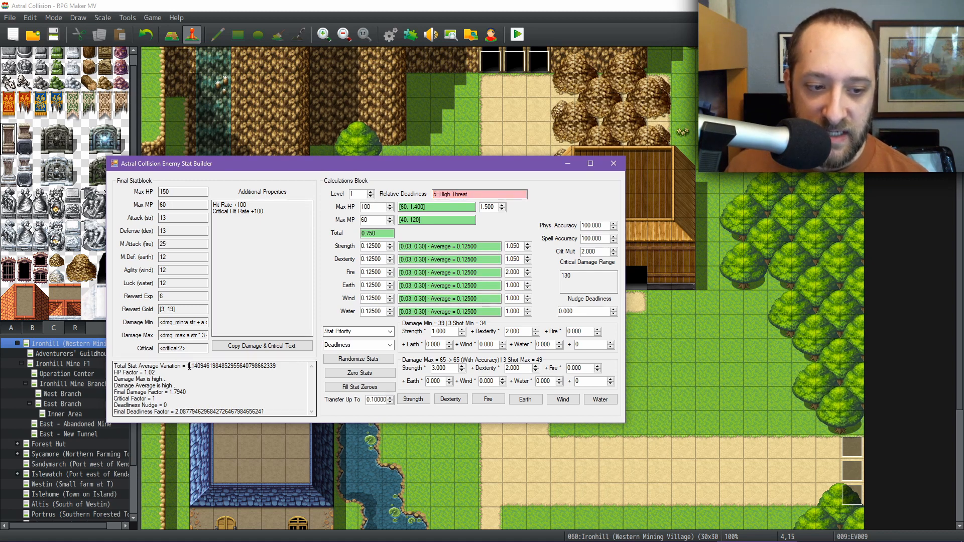
drag(189, 366, 277, 364)
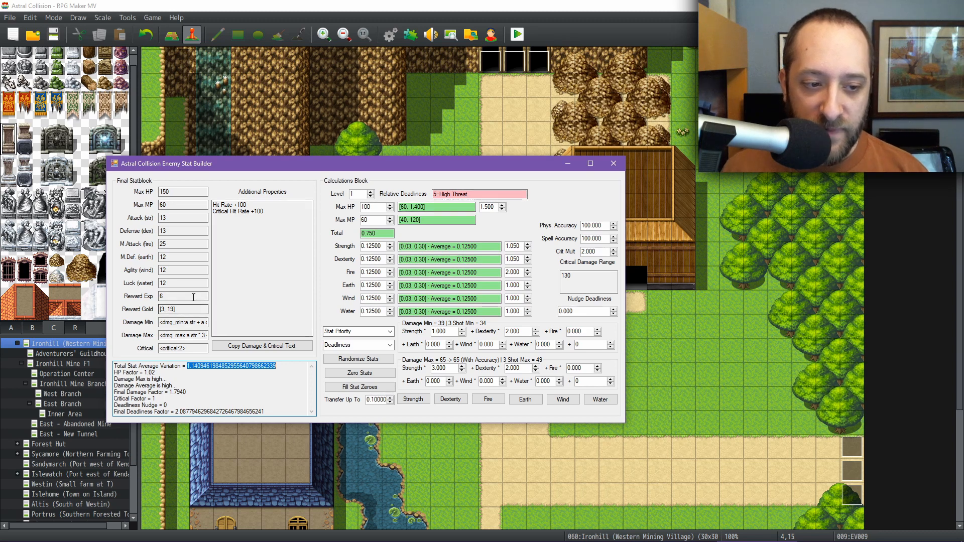
drag(193, 297, 151, 295)
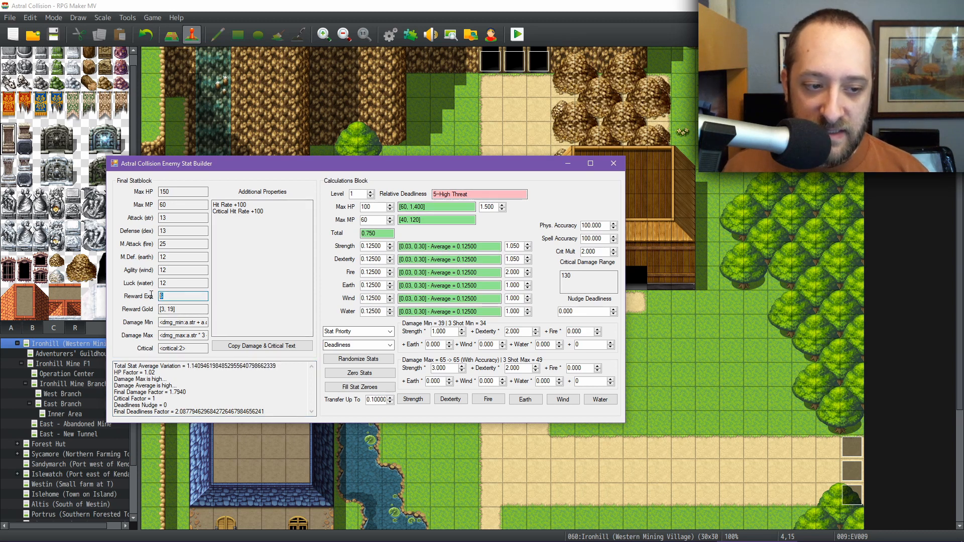
Step: Raise the enemy's level to 6
click(370, 192)
click(370, 192)
click(370, 192)
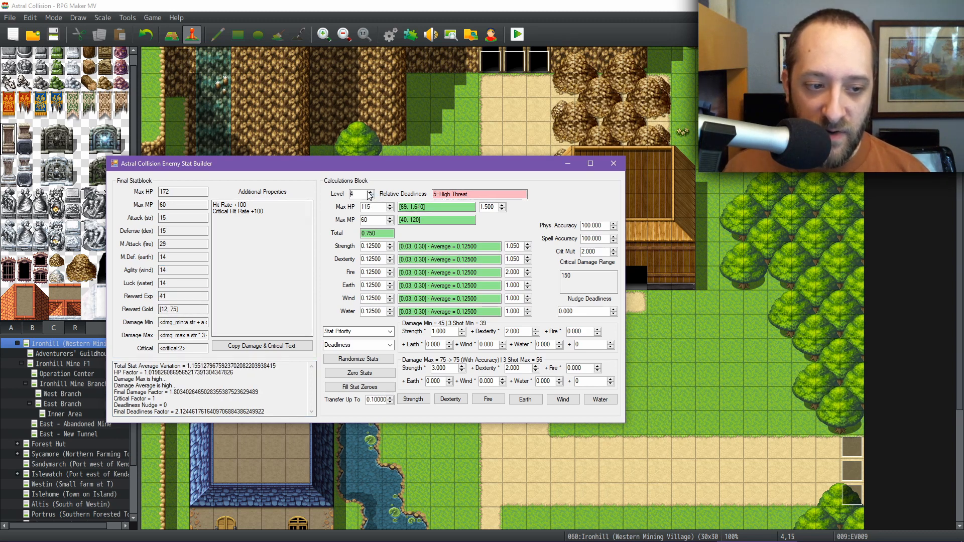
click(370, 192)
click(370, 192)
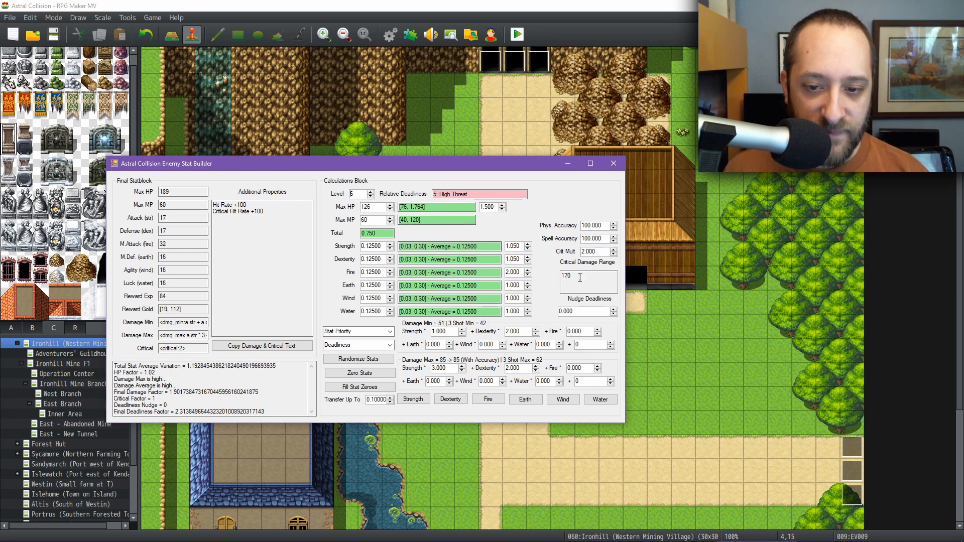
Step: Lower Nudge Deadliness gradually to -273 and bring it back up to -204, comparing the relative deadliness and rewards
click(577, 312)
scroll(577, 312, down, 15)
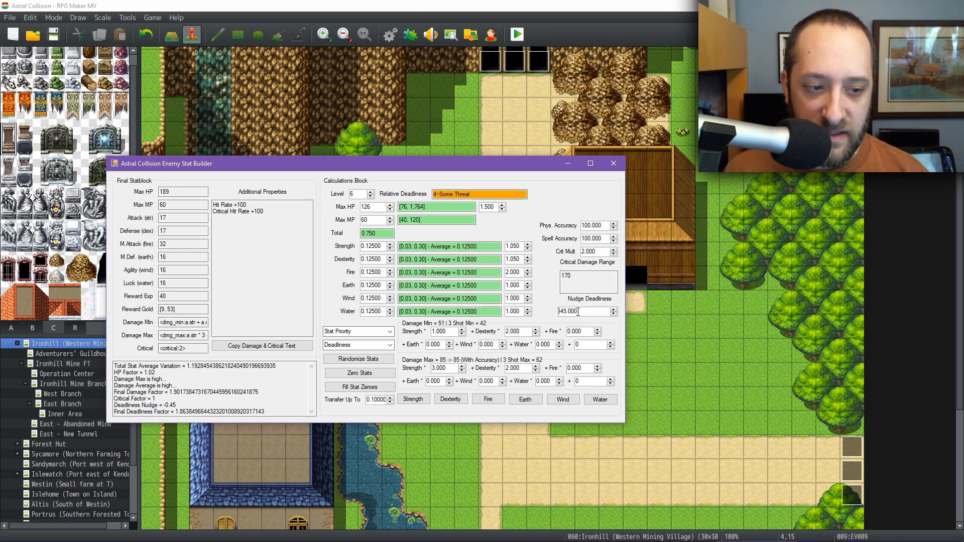
scroll(578, 312, down, 17)
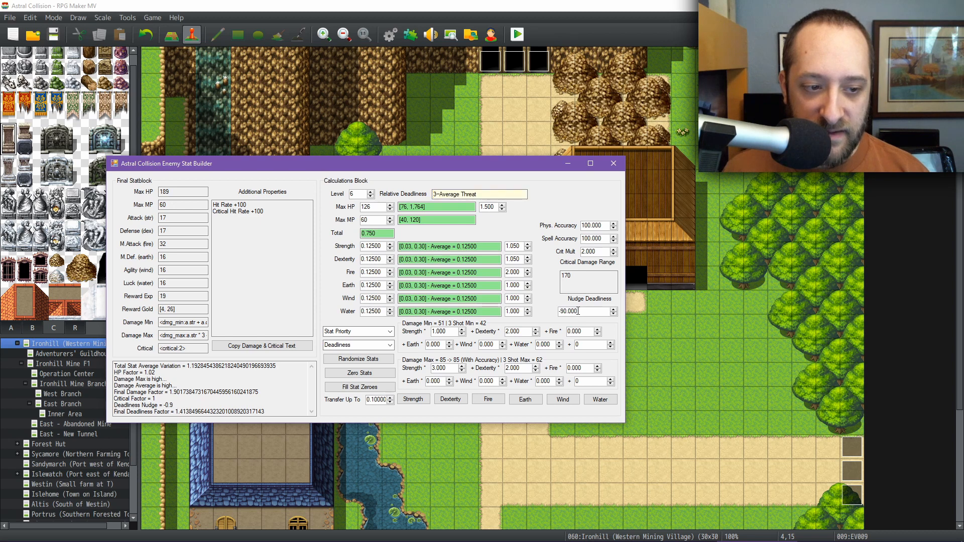
scroll(577, 311, down, 20)
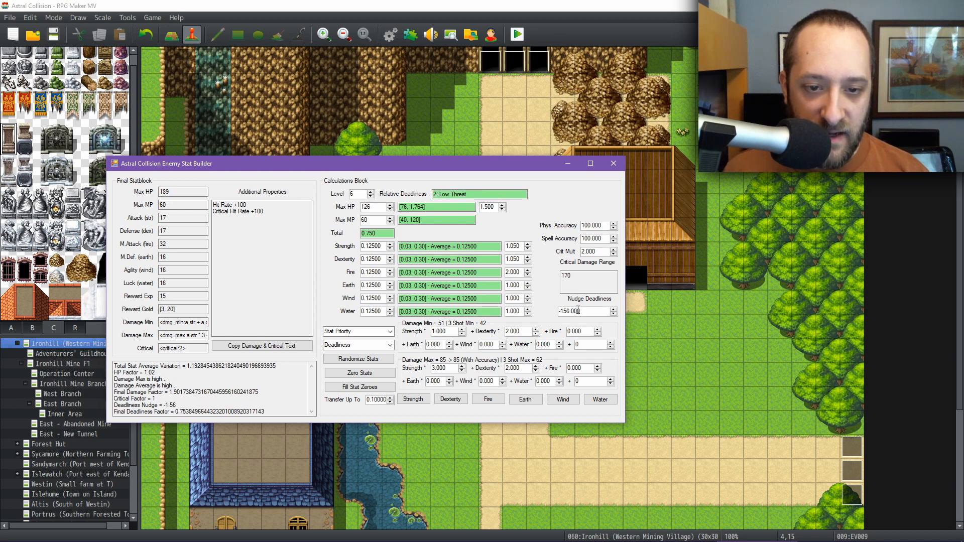
scroll(578, 310, down, 11)
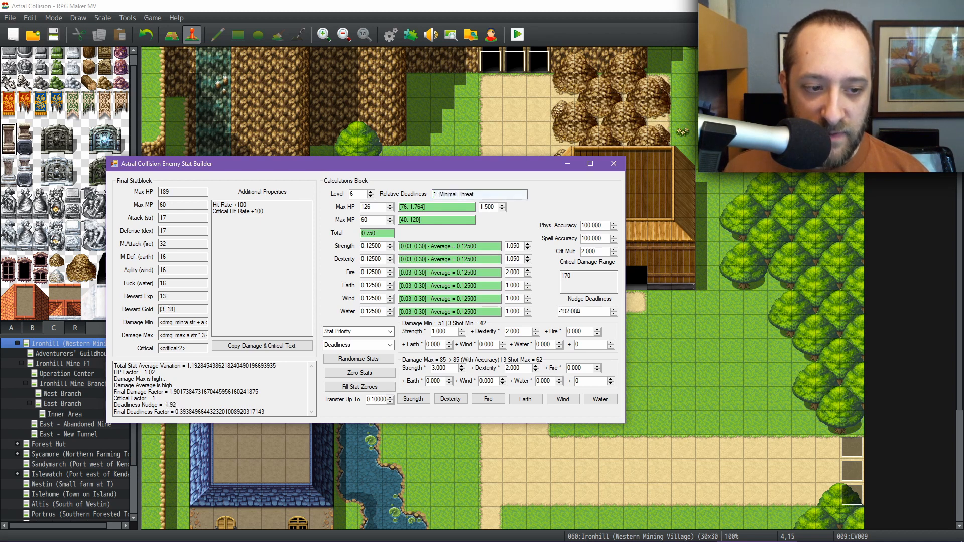
scroll(578, 309, down, 18)
scroll(578, 310, down, 5)
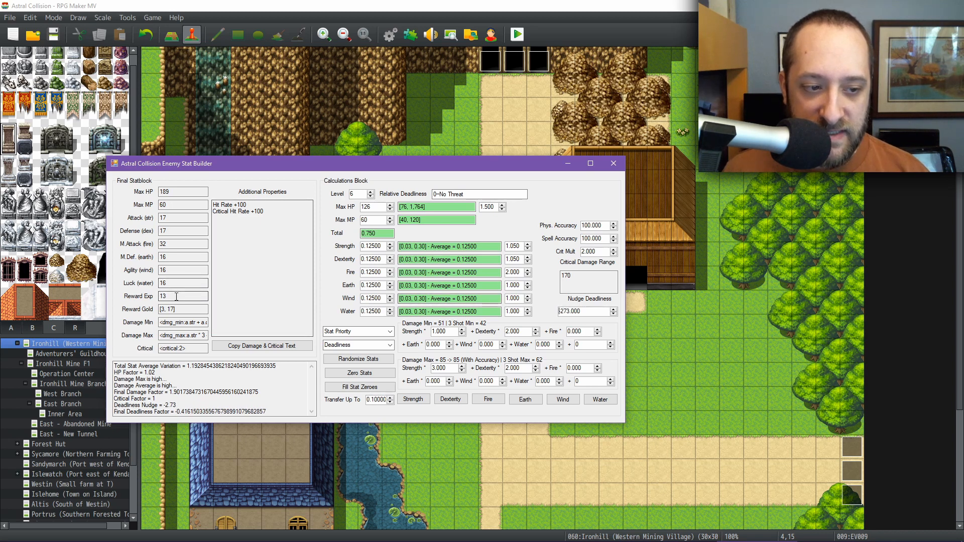
scroll(583, 310, up, 6)
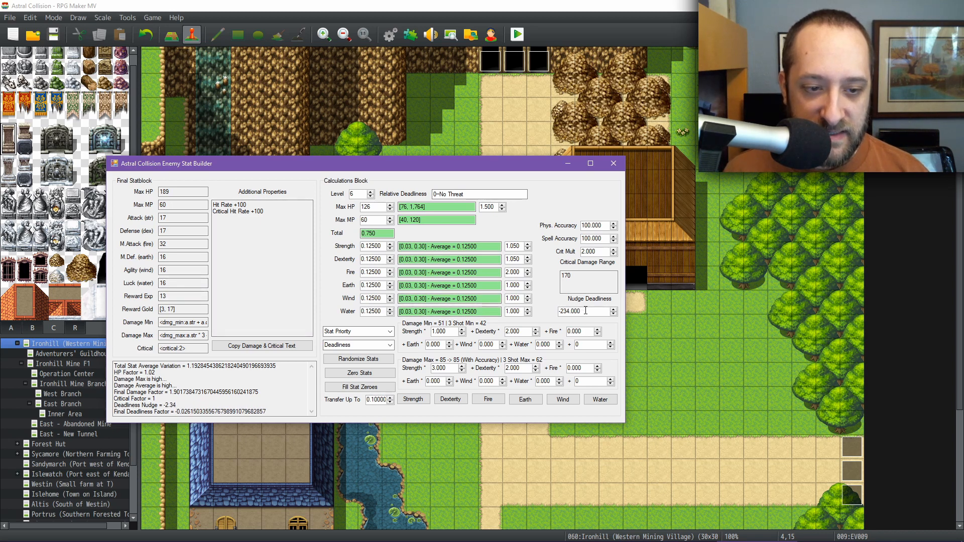
scroll(585, 310, up, 10)
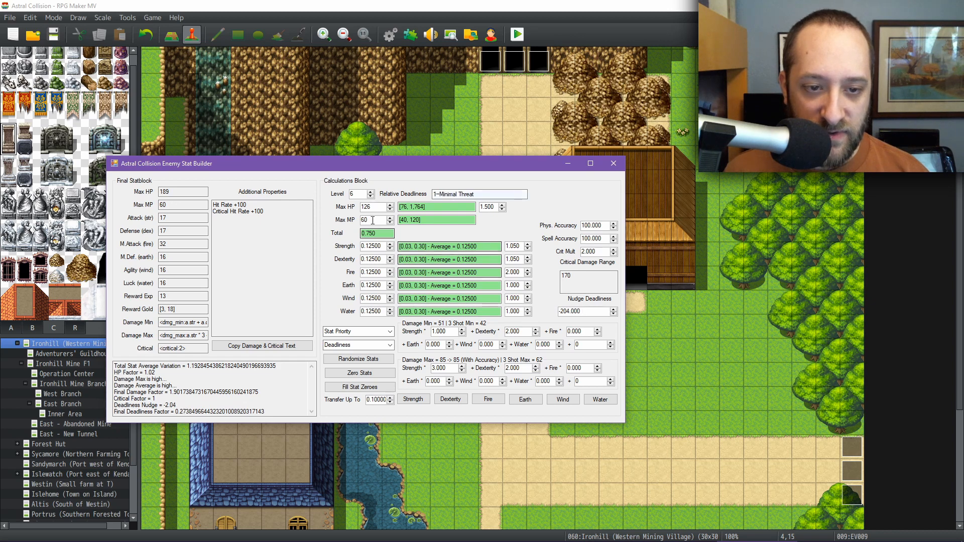
Step: Set the enemy's level to 50 and lower Nudge Deadliness to -378
double_click(355, 195)
text(50)
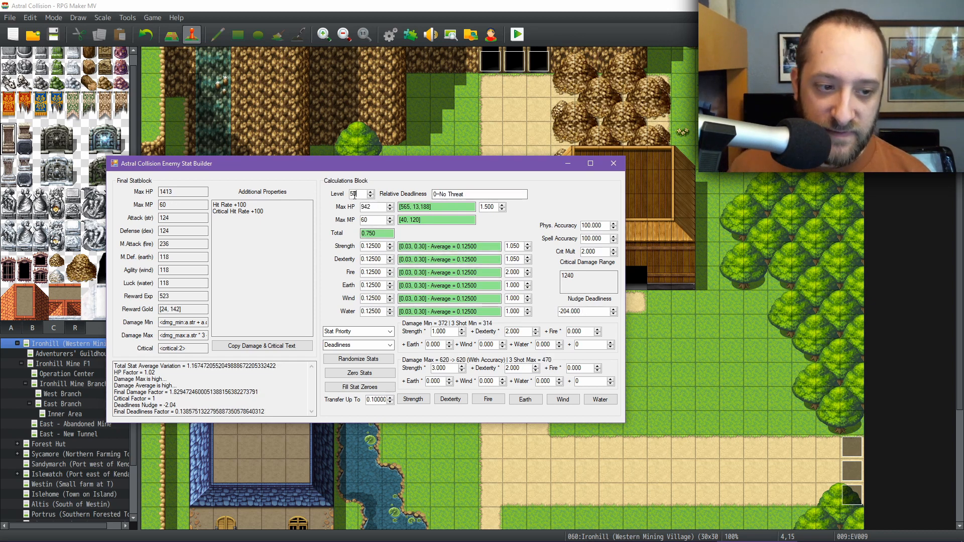
scroll(584, 311, down, 19)
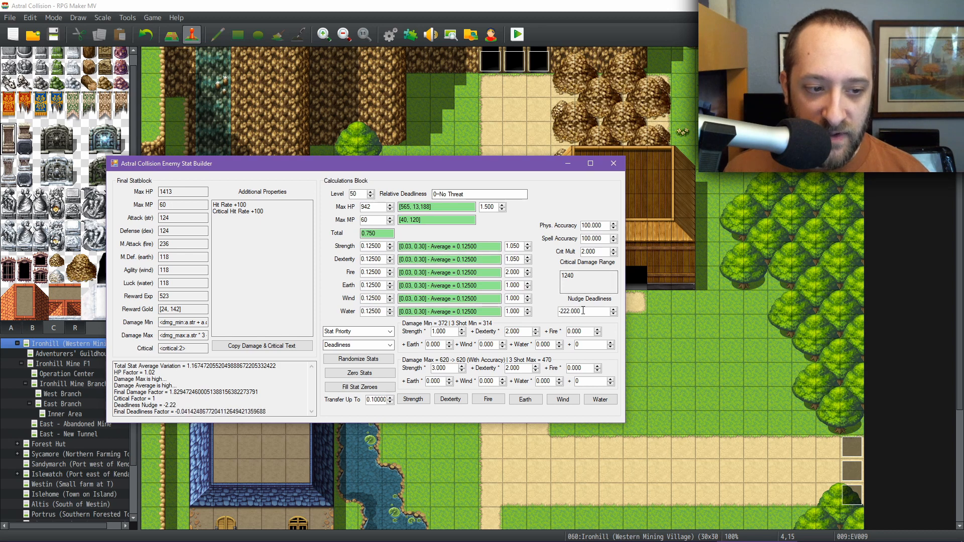
scroll(584, 311, down, 12)
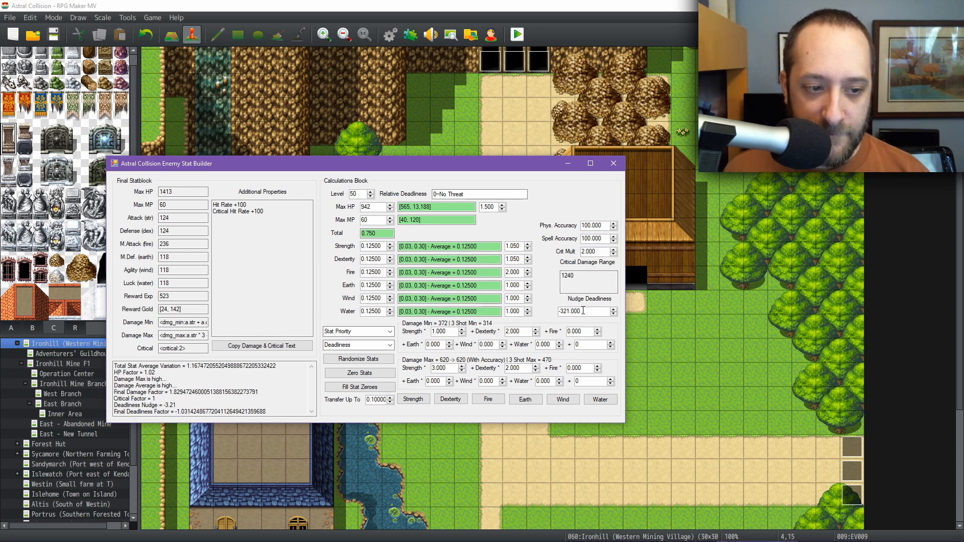
scroll(583, 311, down, 18)
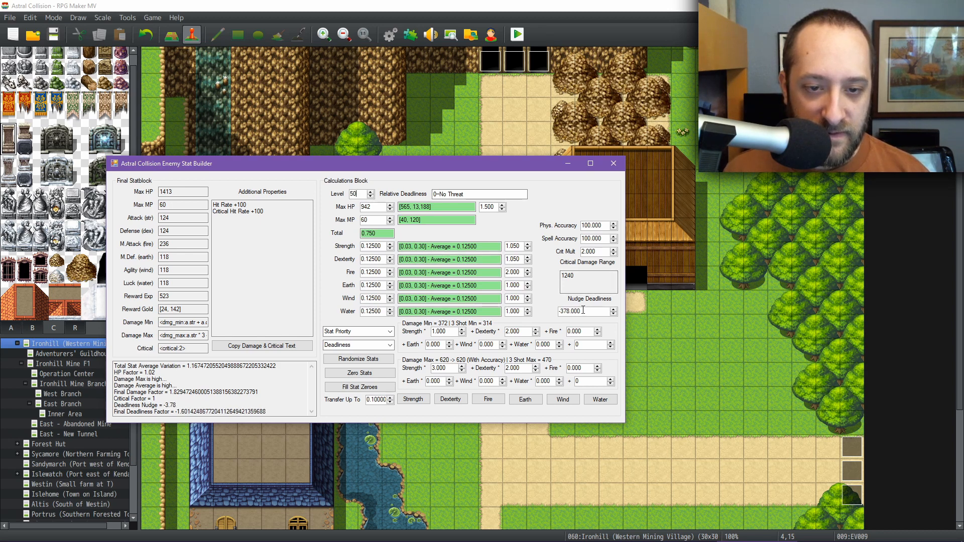
Step: Raise Nudge Deadliness gradually to 99, comparing the relative deadliness, Reward Exp and Reward Gold along the way
scroll(584, 310, up, 20)
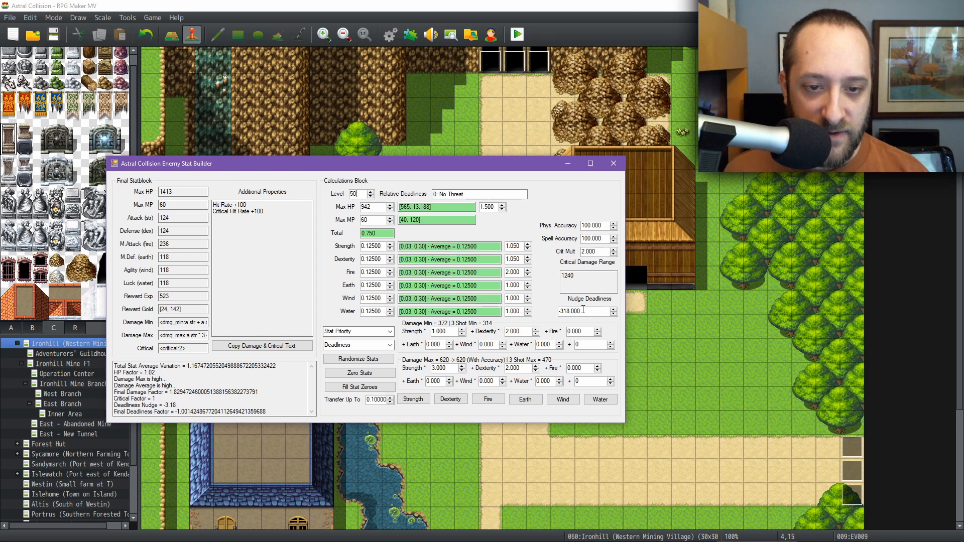
scroll(583, 310, up, 20)
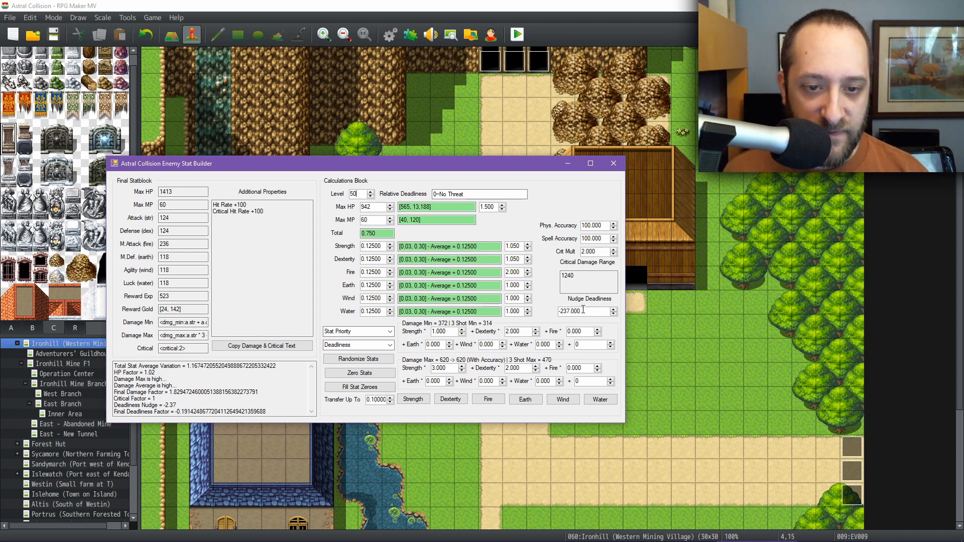
scroll(583, 310, up, 10)
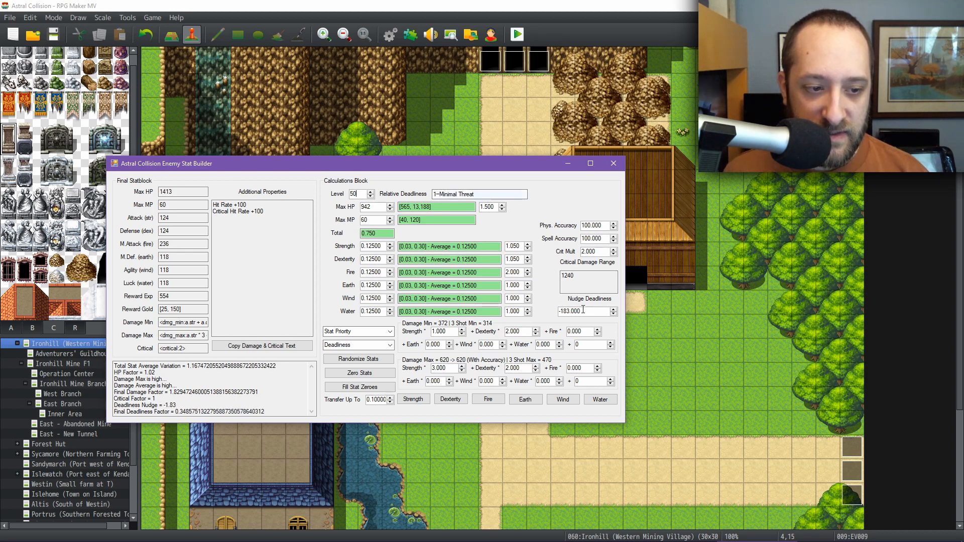
scroll(583, 310, down, 6)
scroll(584, 310, up, 12)
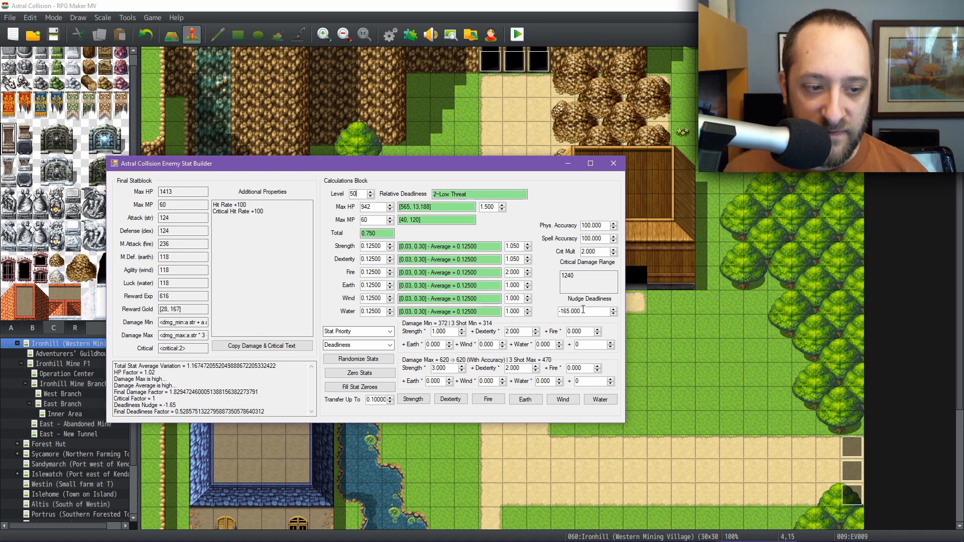
scroll(584, 310, up, 9)
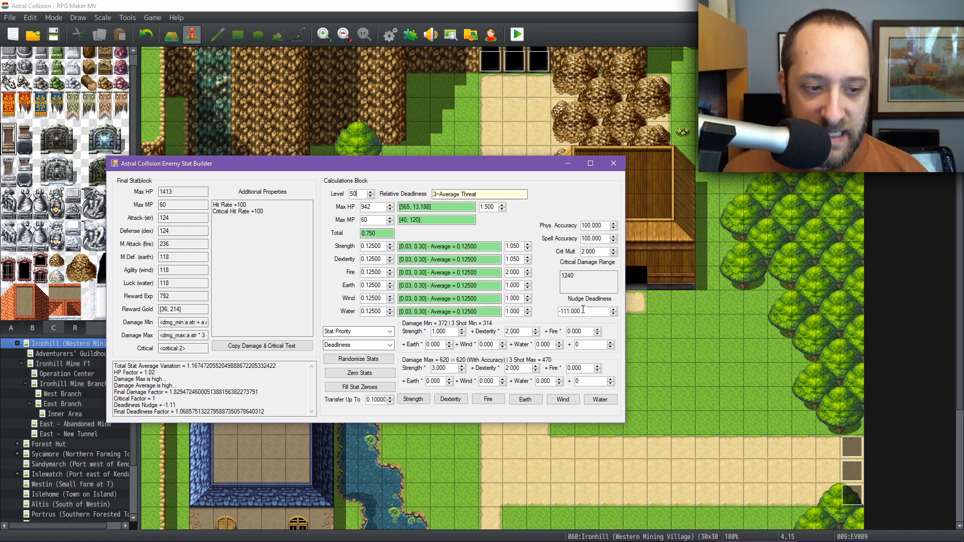
scroll(583, 310, up, 15)
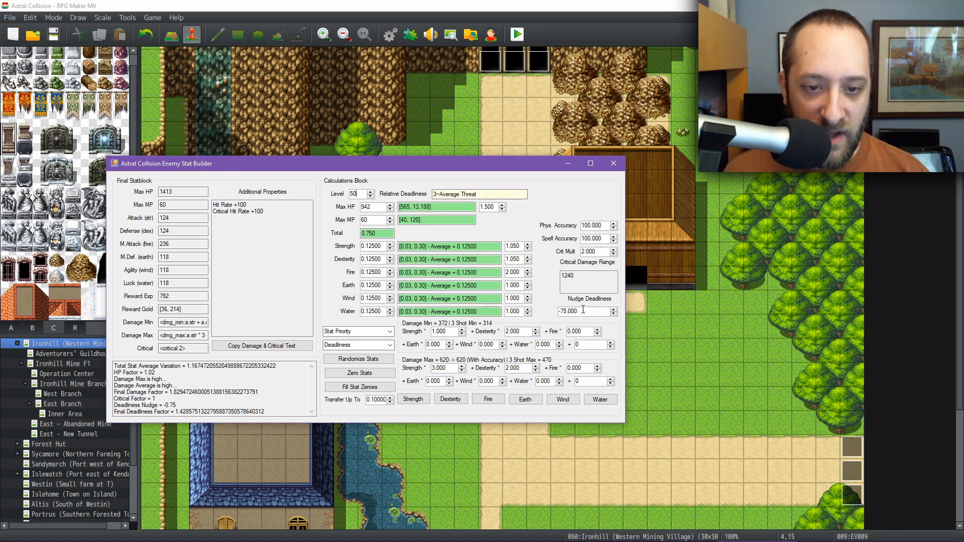
scroll(583, 310, up, 1)
scroll(583, 309, up, 20)
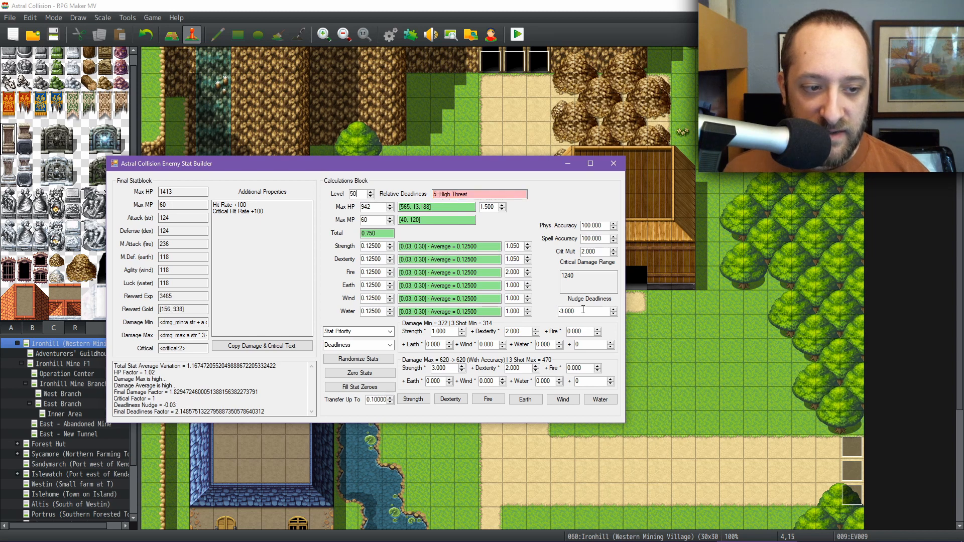
scroll(583, 310, up, 15)
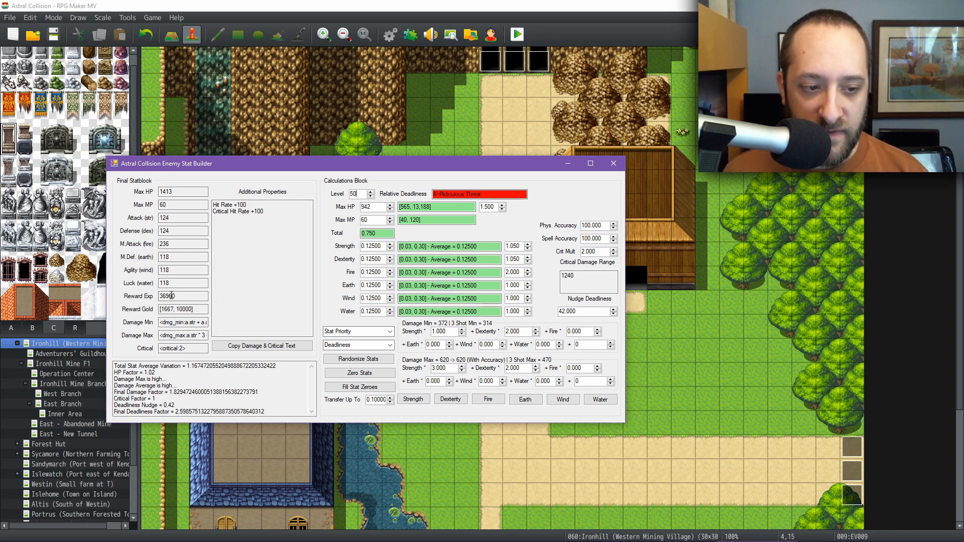
scroll(582, 311, up, 10)
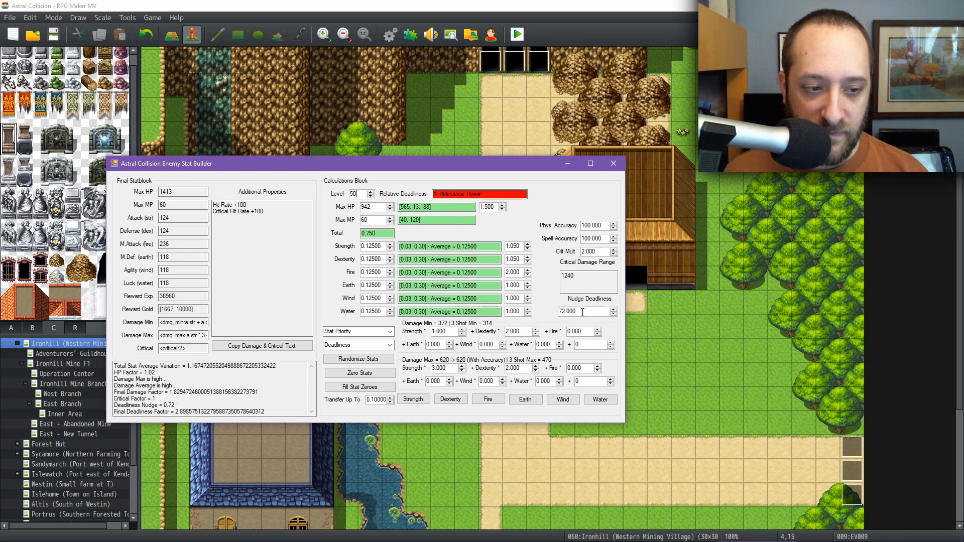
scroll(582, 311, up, 9)
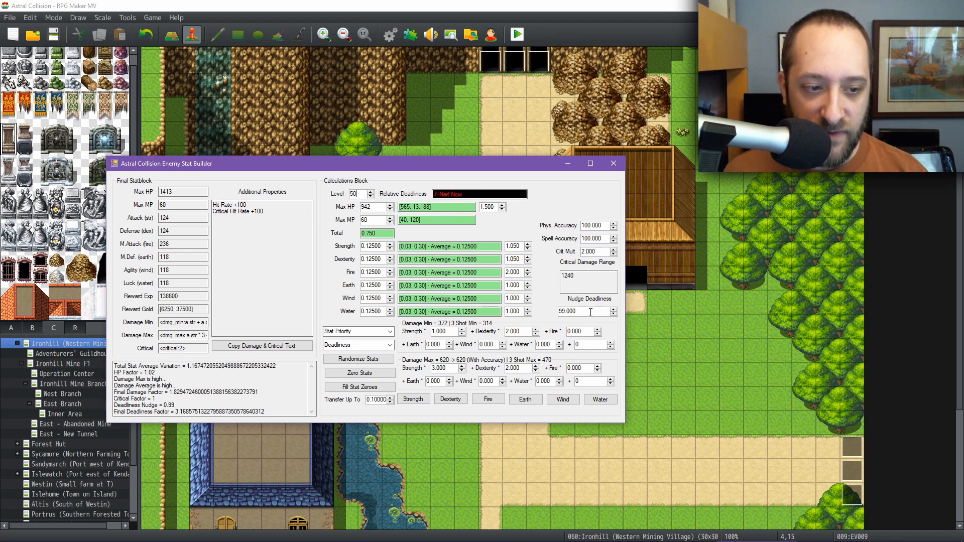
Step: Lower Nudge Deadliness to 78, comparing the relative deadliness and rewards
scroll(591, 312, down, 7)
scroll(591, 312, up, 6)
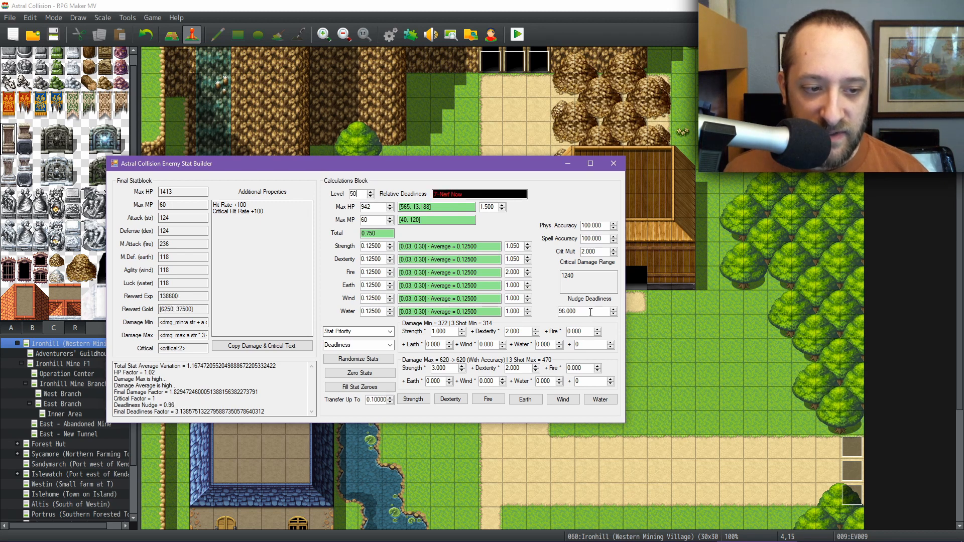
scroll(590, 313, down, 6)
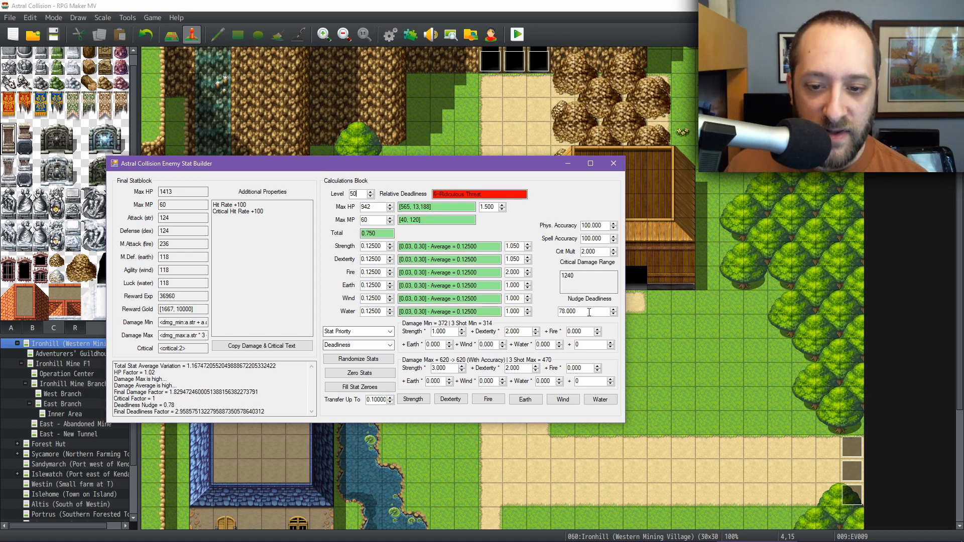
Step: Reset Nudge Deadliness to 0 and check the resulting Reward Exp
double_click(589, 312)
text(0)
key(Return)
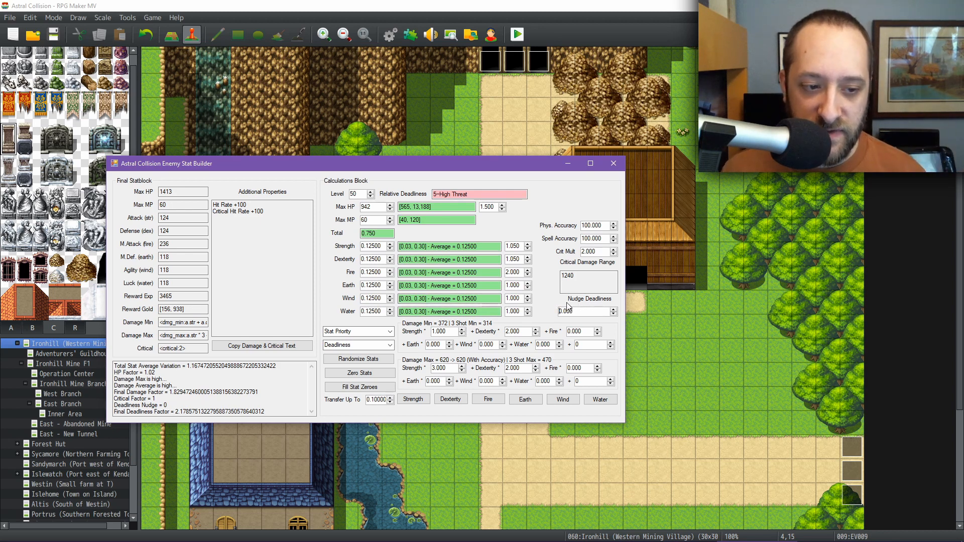
double_click(166, 298)
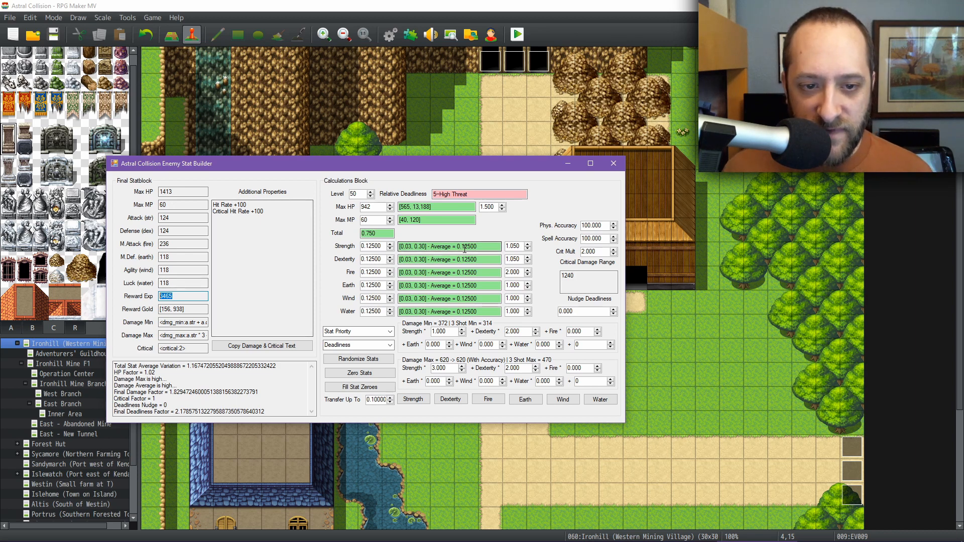
Step: Minimize the stat builder and open the Enemies list in the RPG Maker MV database
click(566, 168)
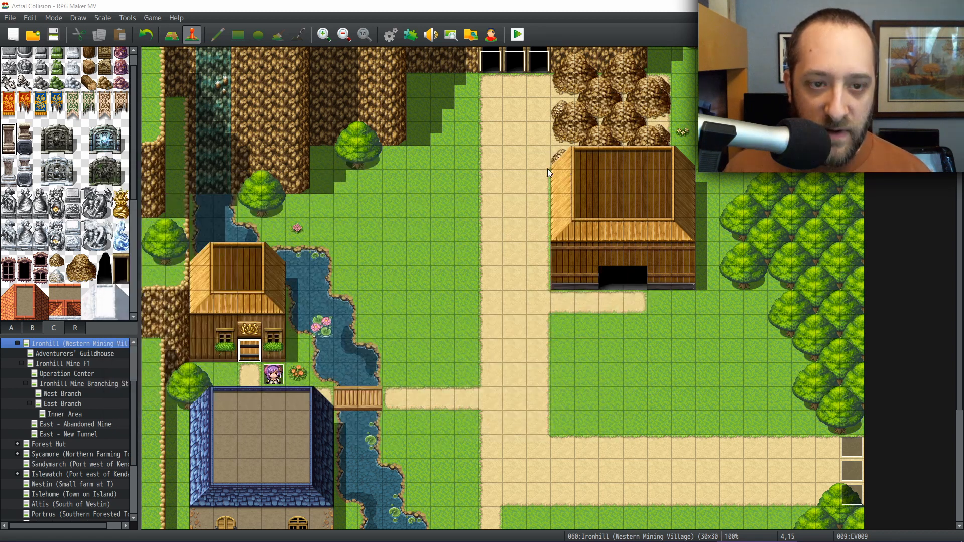
click(390, 36)
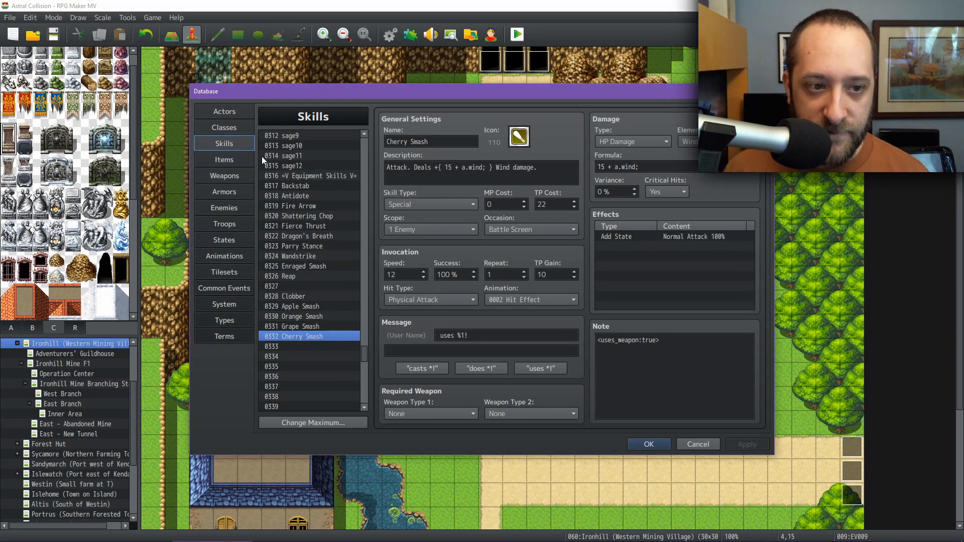
click(226, 207)
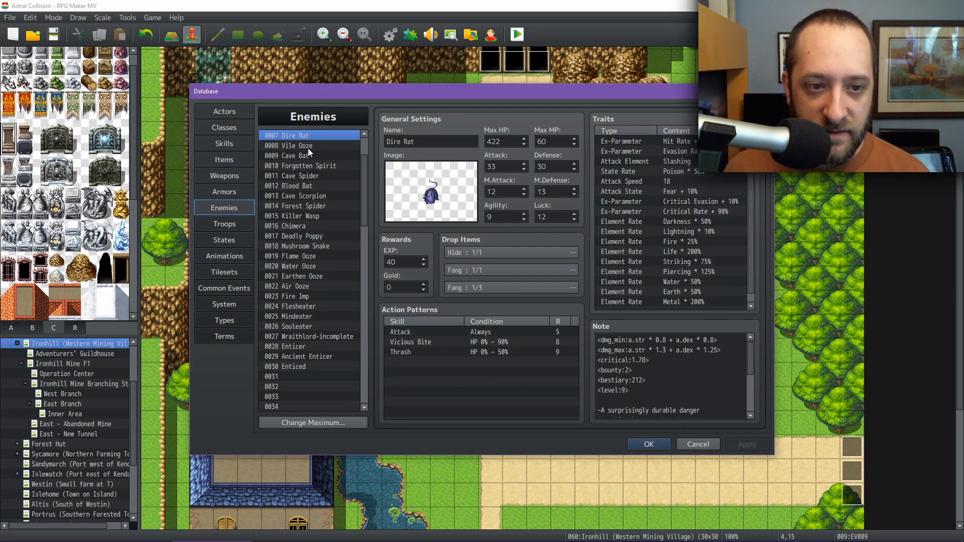
scroll(317, 145, up, 2)
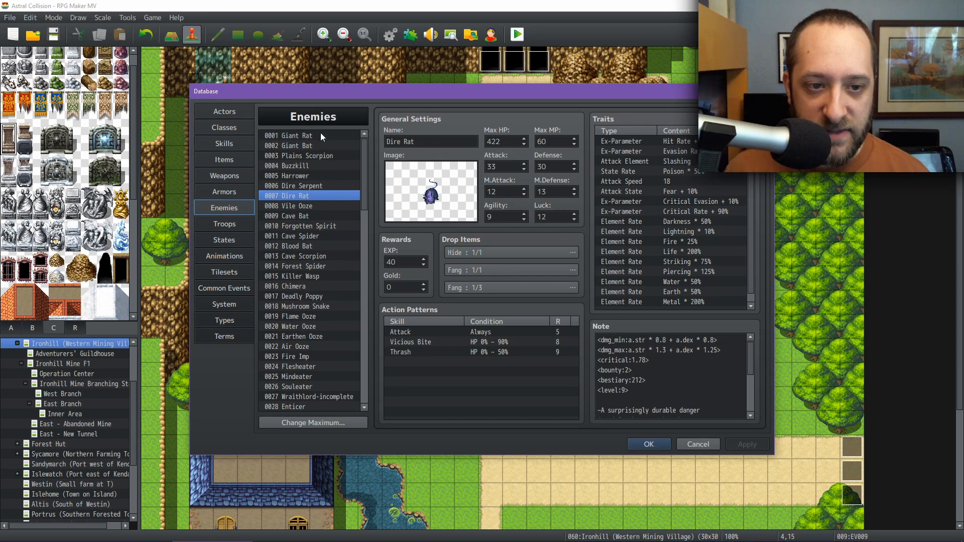
Step: Examine the stats, EXP and level notes of the first enemies, from Giant Rat through Harrower
click(320, 136)
key(Down)
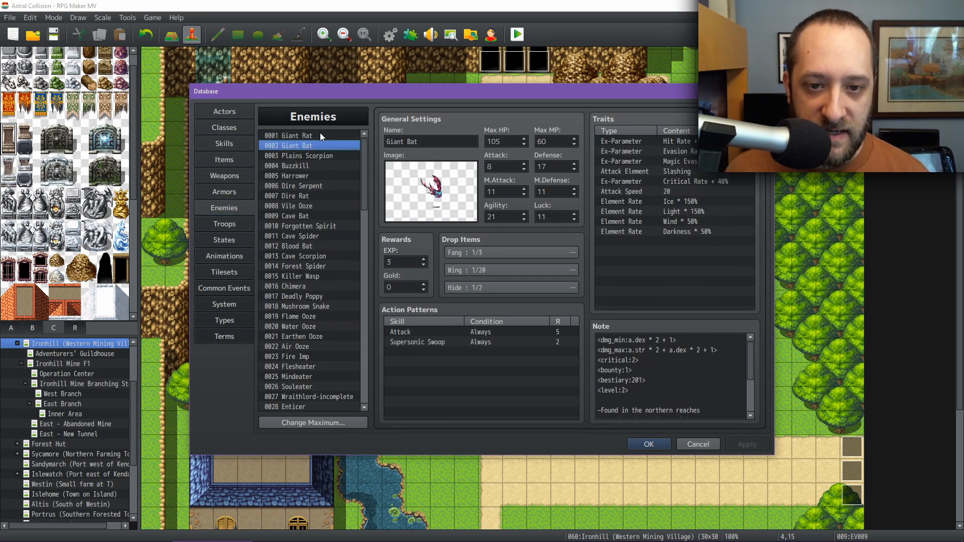
key(Down)
key(Up)
key(Down)
key(Down)
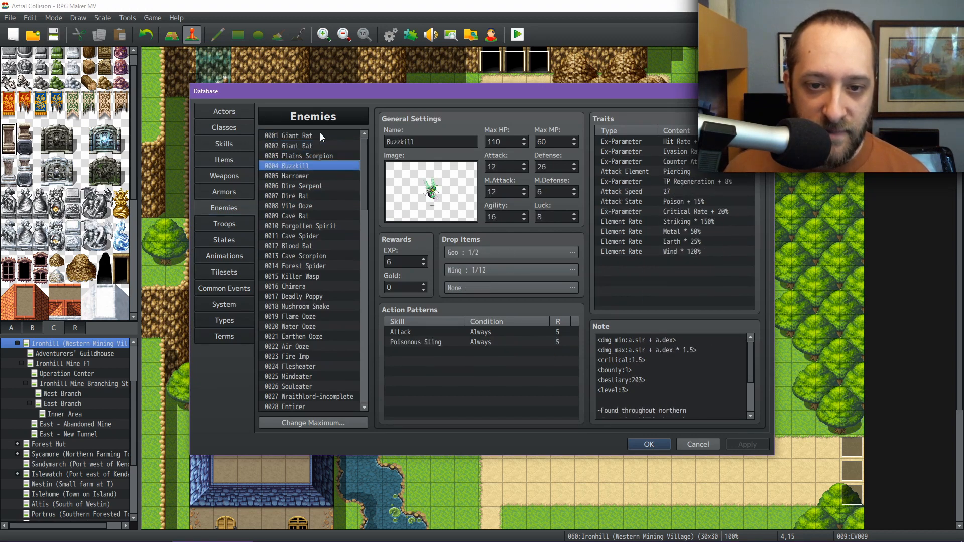
key(Up)
key(Down)
key(Down)
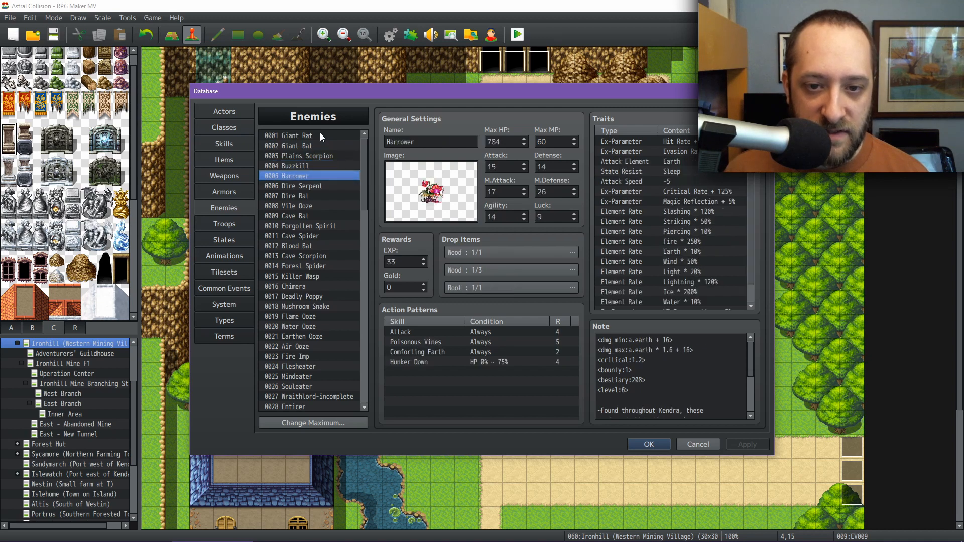
Step: Compare the stats, EXP and level notes of the enemies from Harrower through Cave Bat
key(Down)
key(Down)
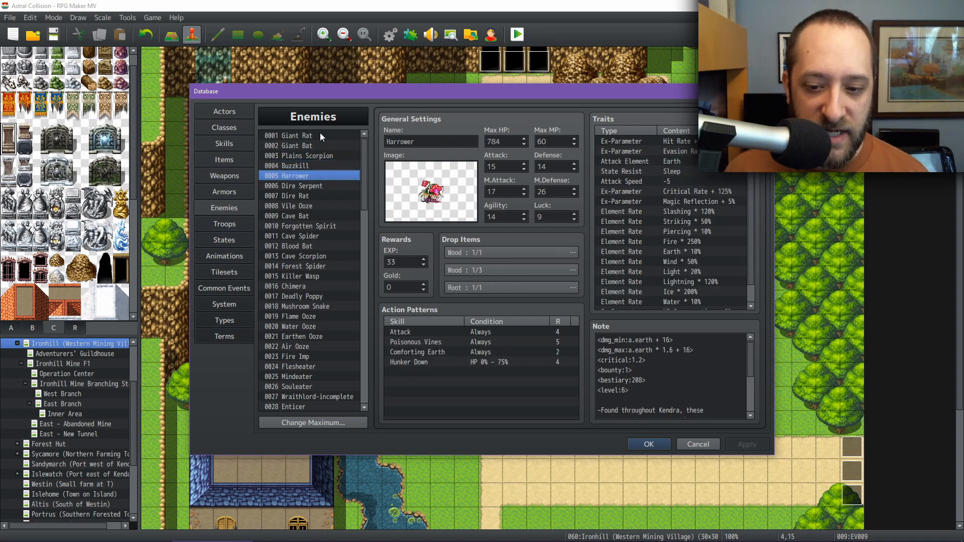
key(Up)
key(Down)
key(Down)
key(Down)
key(Down)
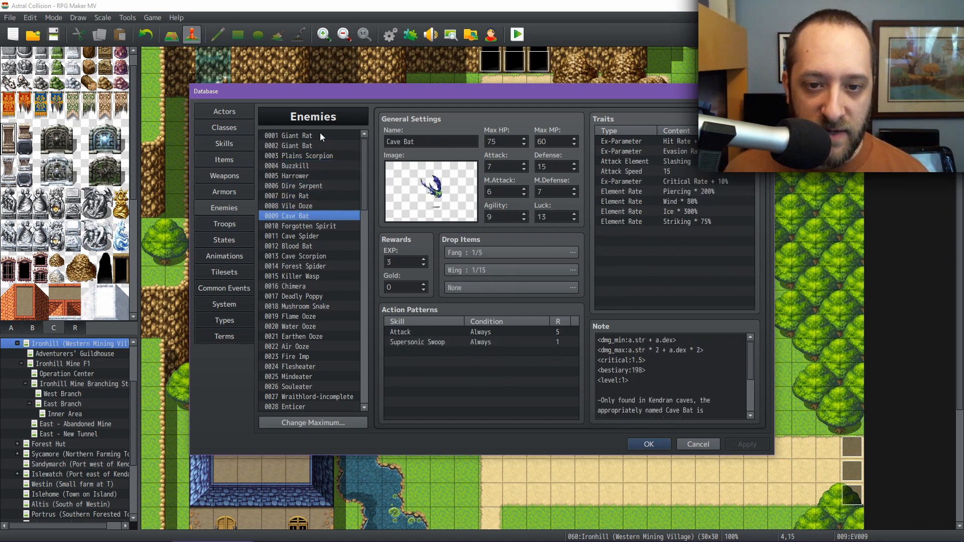
Step: Review the stats and EXP rewards of the enemies following Cave Bat, up to Chimera
key(Down)
key(Down)
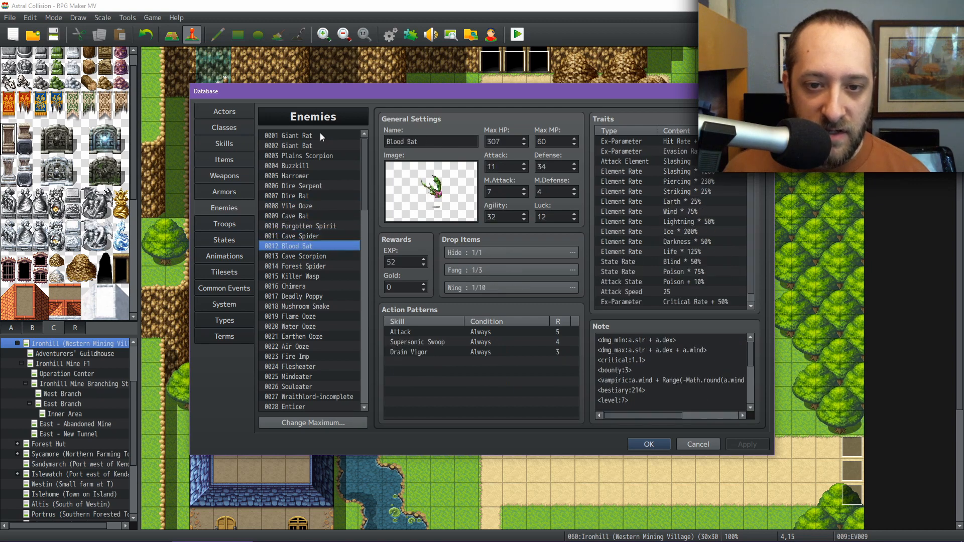
key(Down)
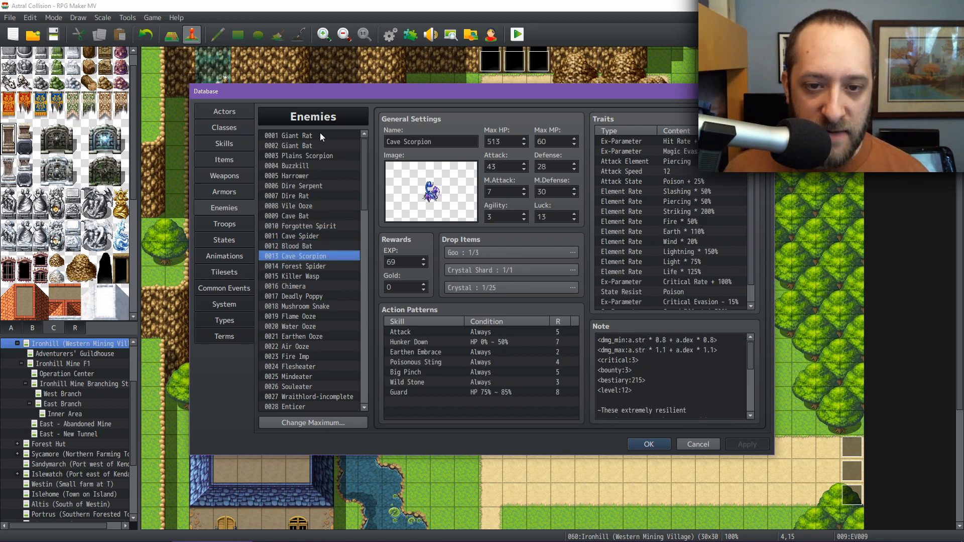
key(Down)
key(Down)
key(Down)
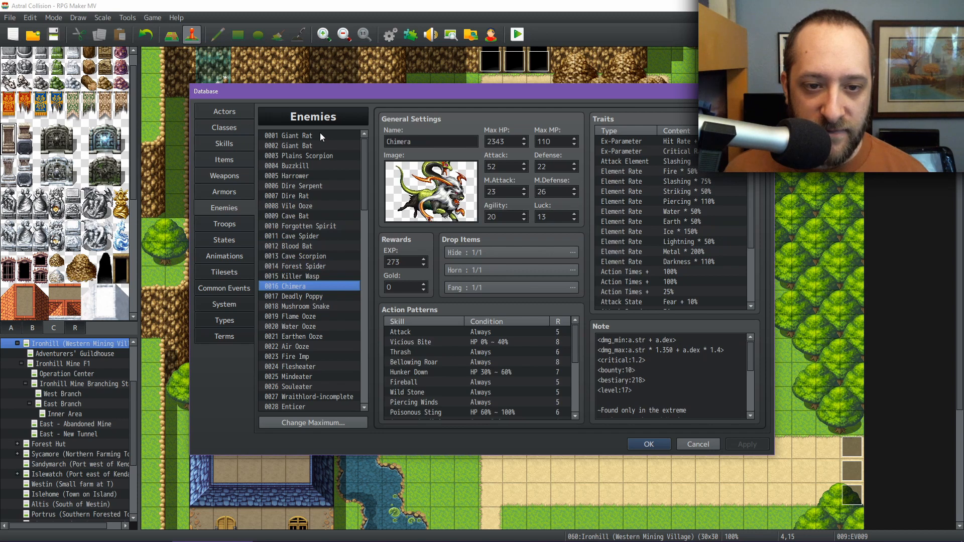
Step: Review the stats, EXP rewards and level notes of the enemies from Deadly Poppy through Fire Imp
key(Down)
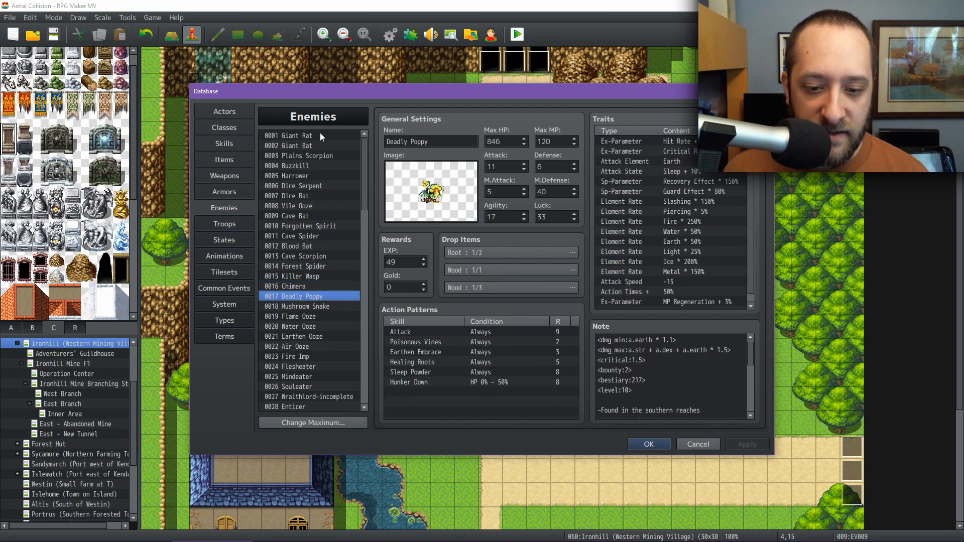
key(Down)
key(Up)
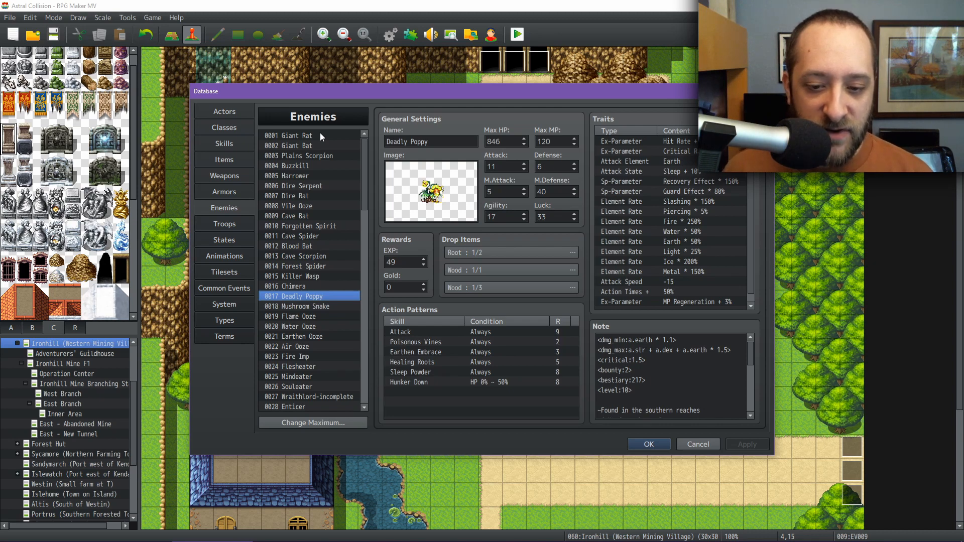
key(Down)
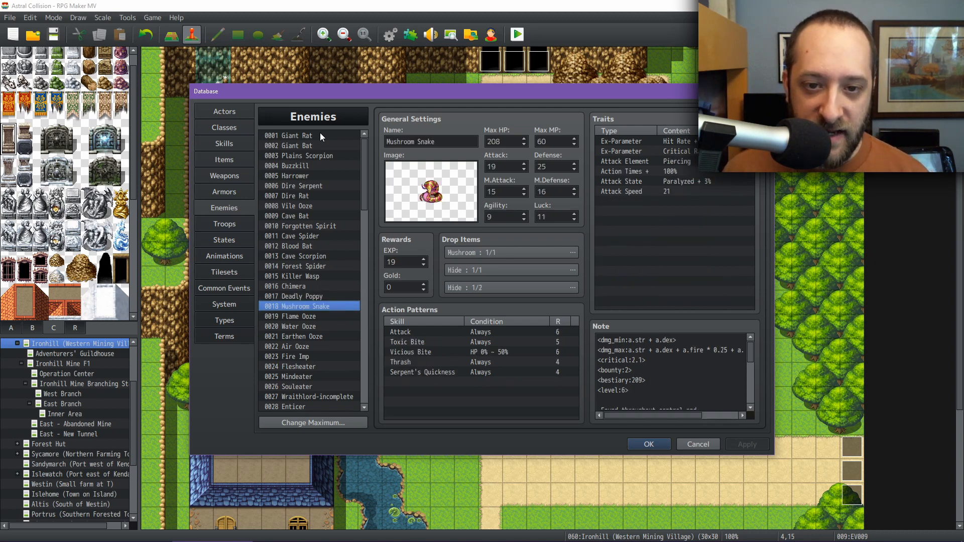
key(Down)
key(Down)
key(Down)
key(Down)
key(Down)
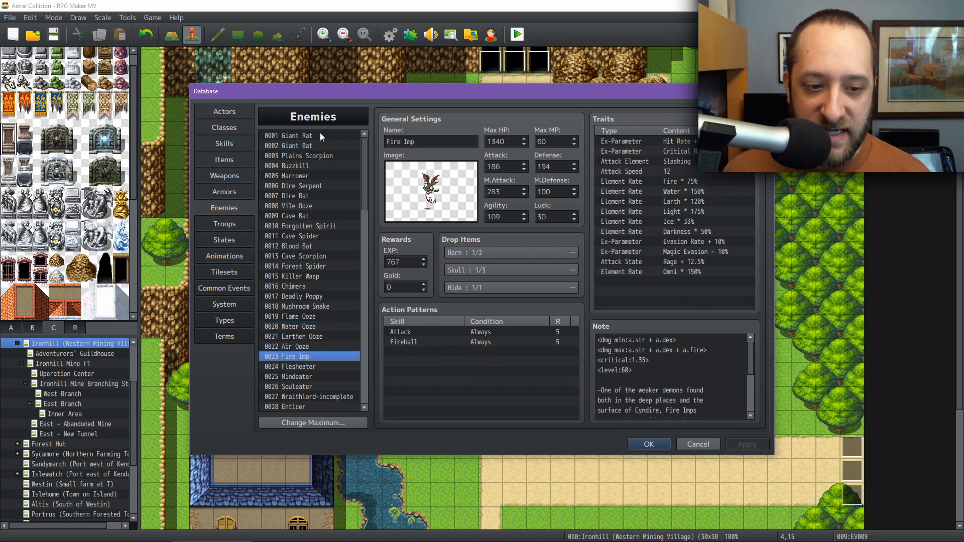
Step: Compare Chimera's level note, stats and EXP with those of Fire Imp
click(309, 286)
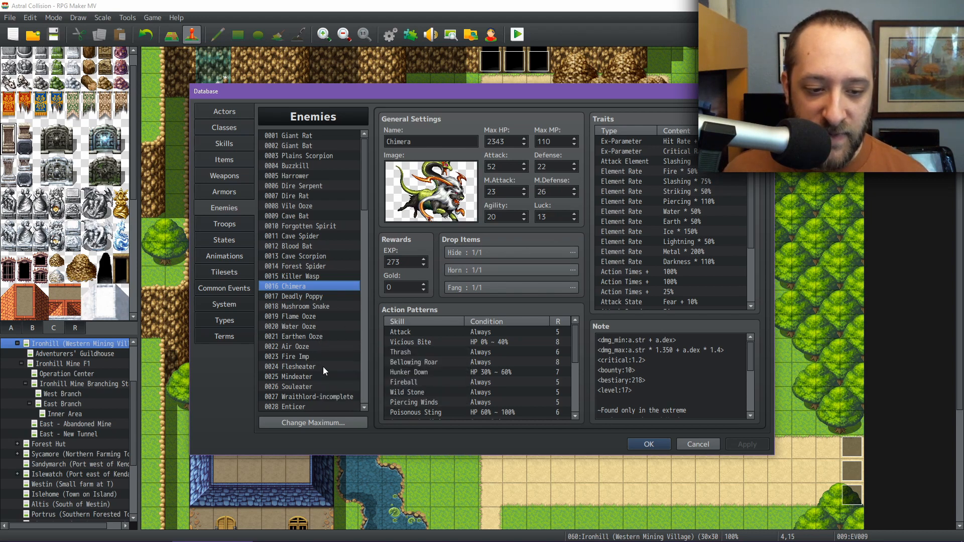
click(643, 390)
key(ctrl+a)
drag(664, 389, 576, 393)
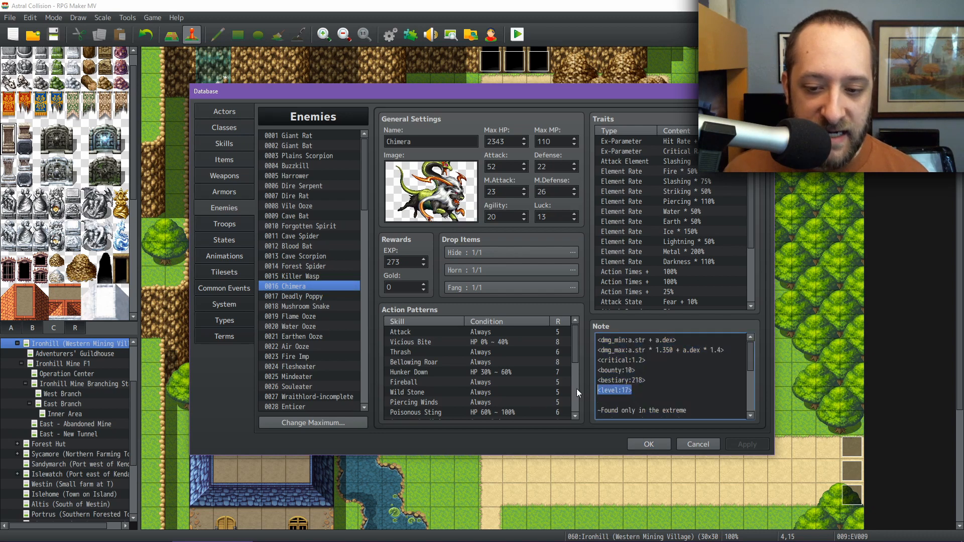
click(305, 356)
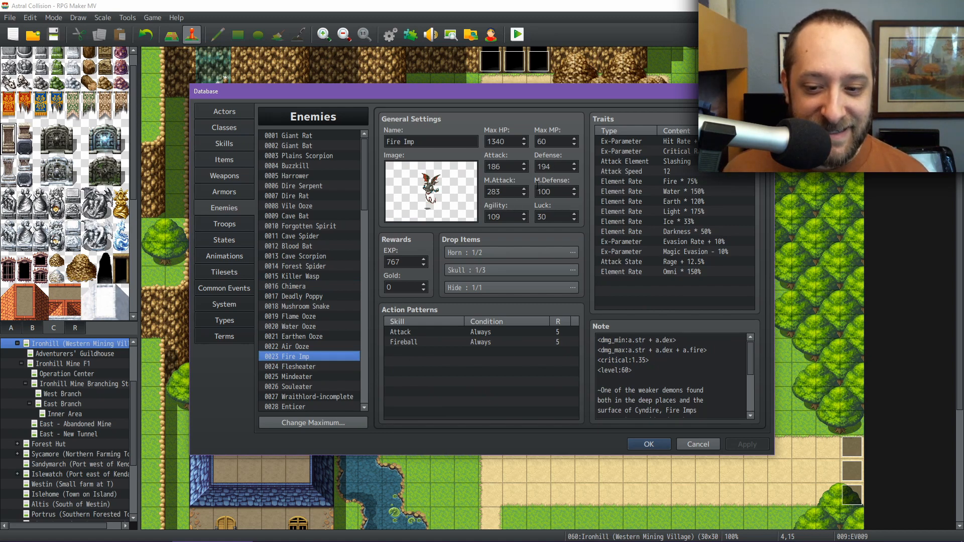
click(311, 287)
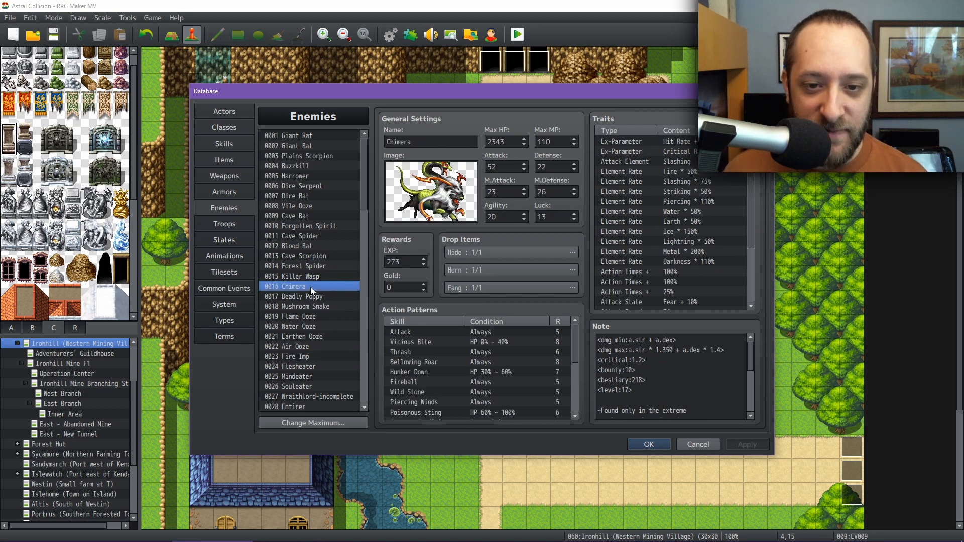
click(297, 356)
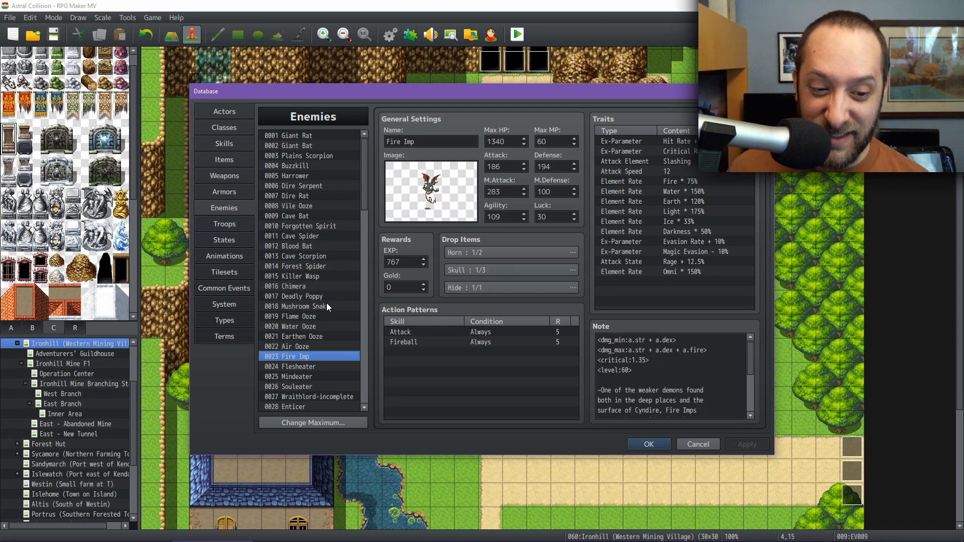
Step: Examine the stats, rewards and action patterns of Ancient Enticer and Enticed
scroll(319, 364, down, 2)
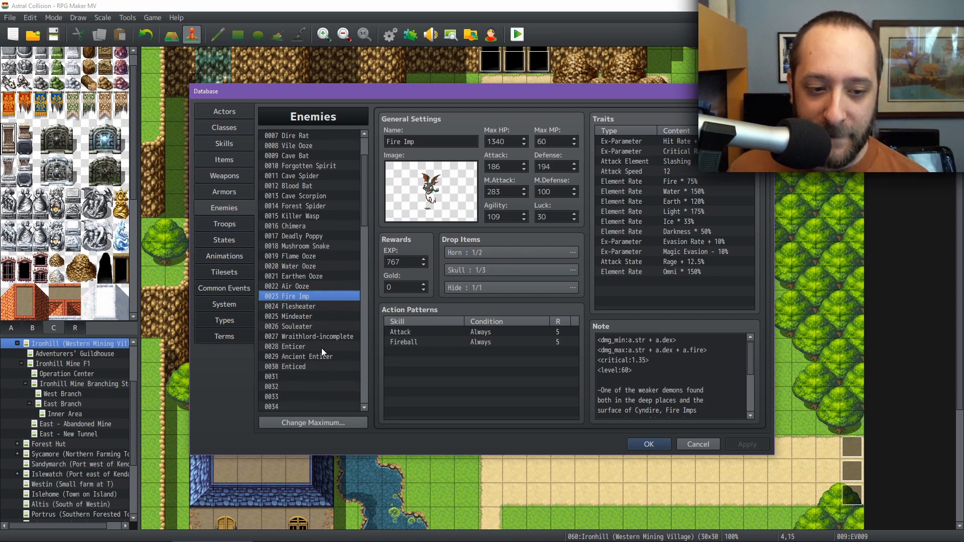
click(301, 348)
click(303, 353)
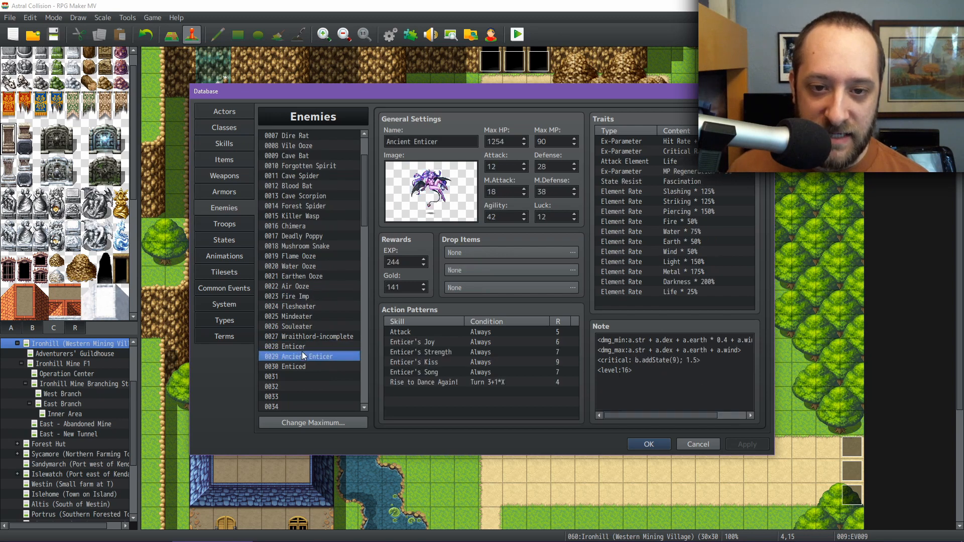
click(302, 367)
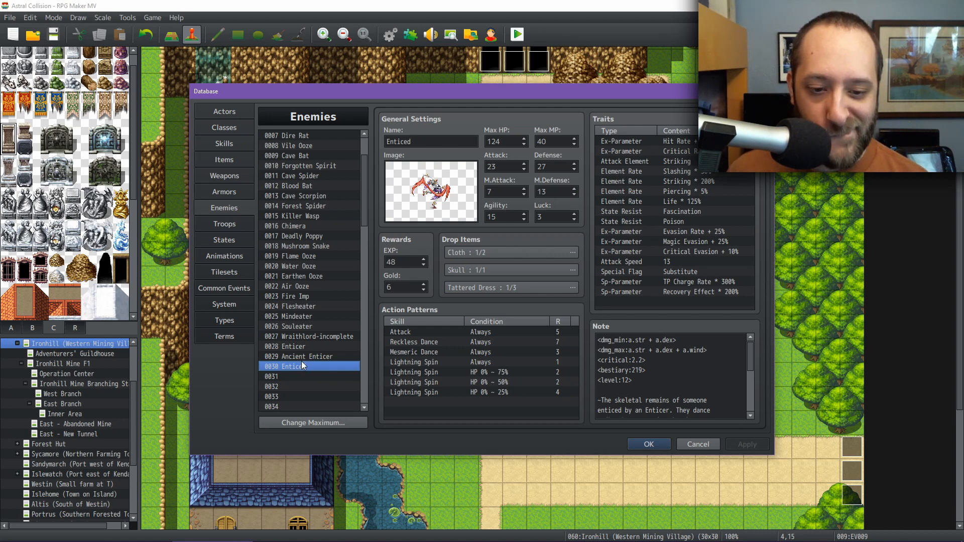
scroll(301, 360, up, 2)
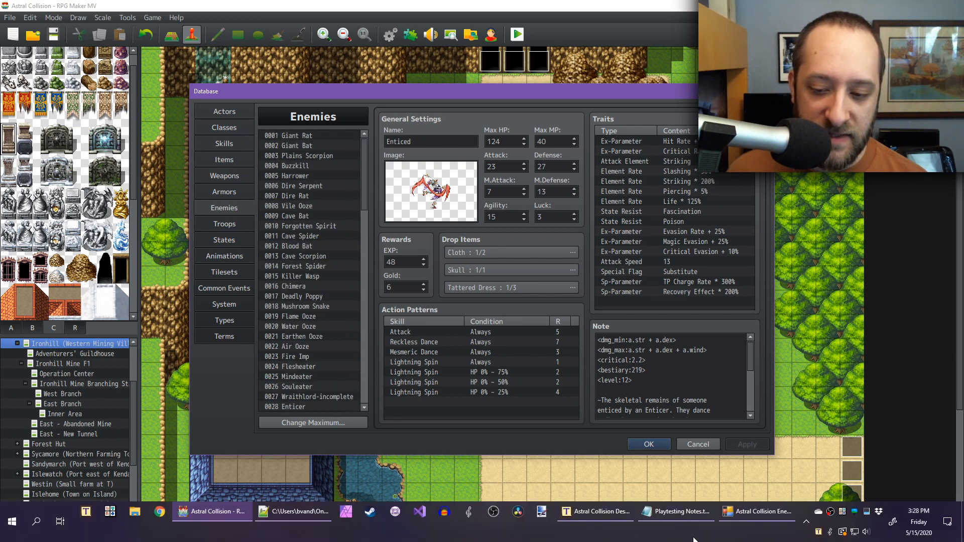
Step: Switch back to the Enemy Stat Builder, set Deadliness to Average Threat and randomize the stats four times
click(743, 517)
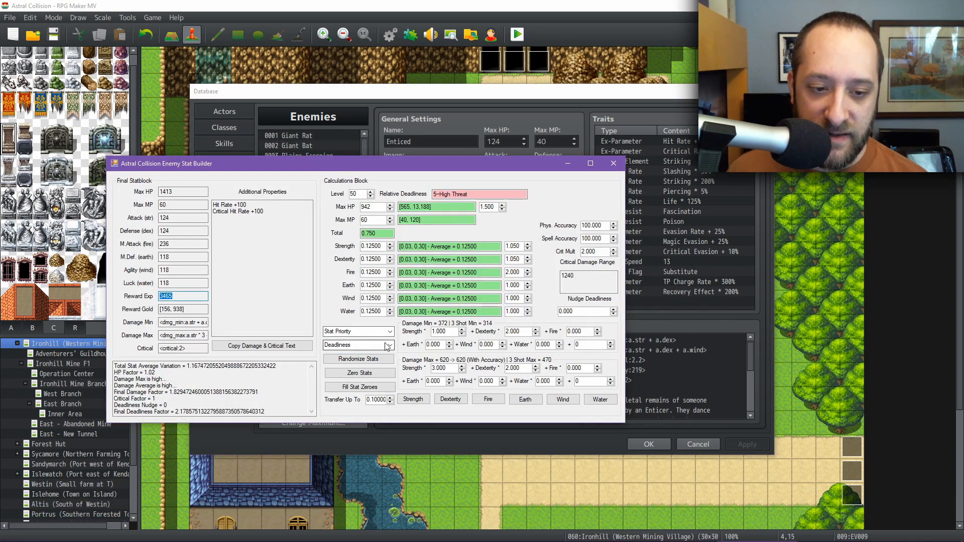
click(390, 345)
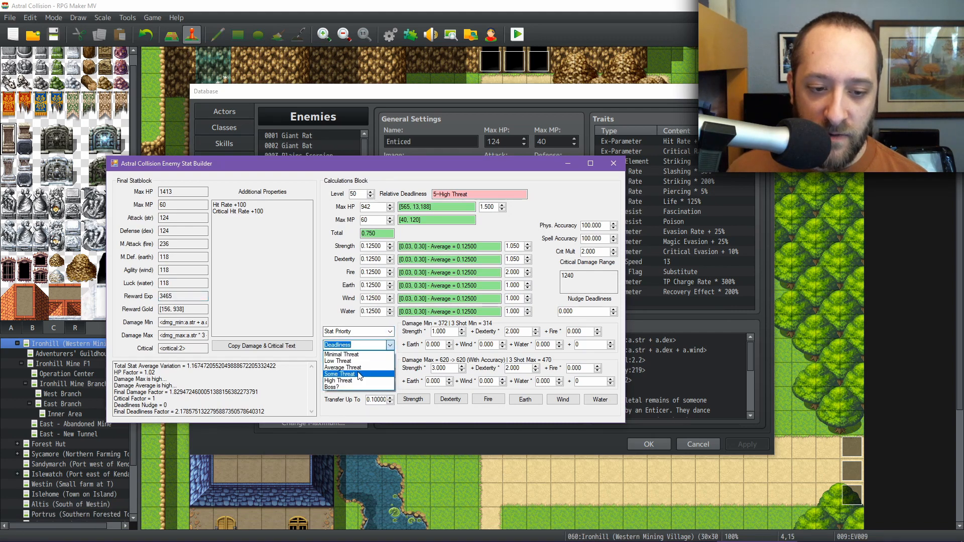
click(358, 368)
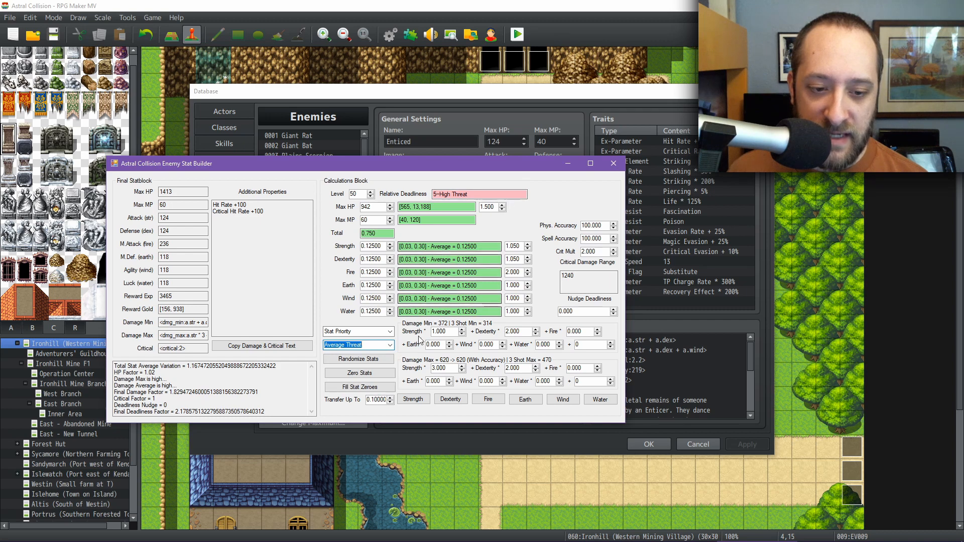
click(375, 360)
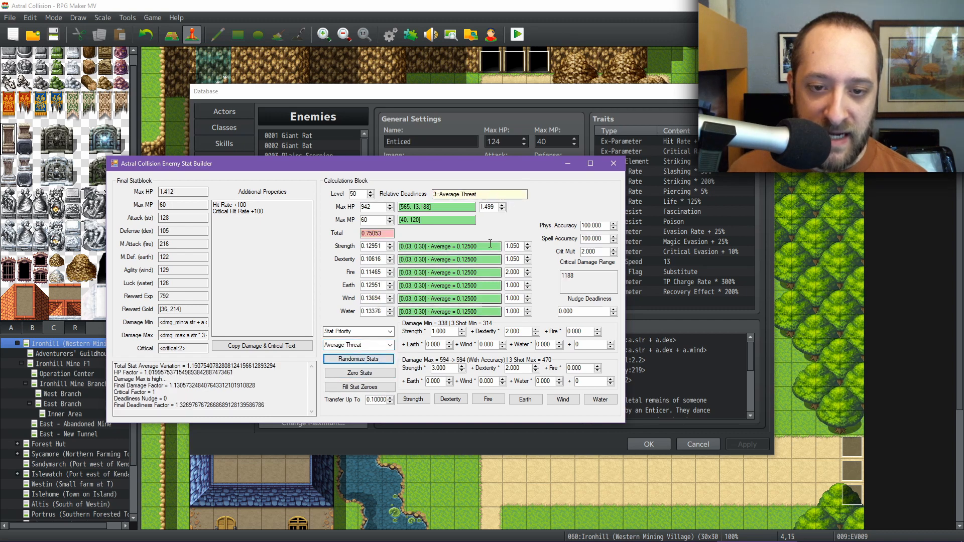
click(383, 359)
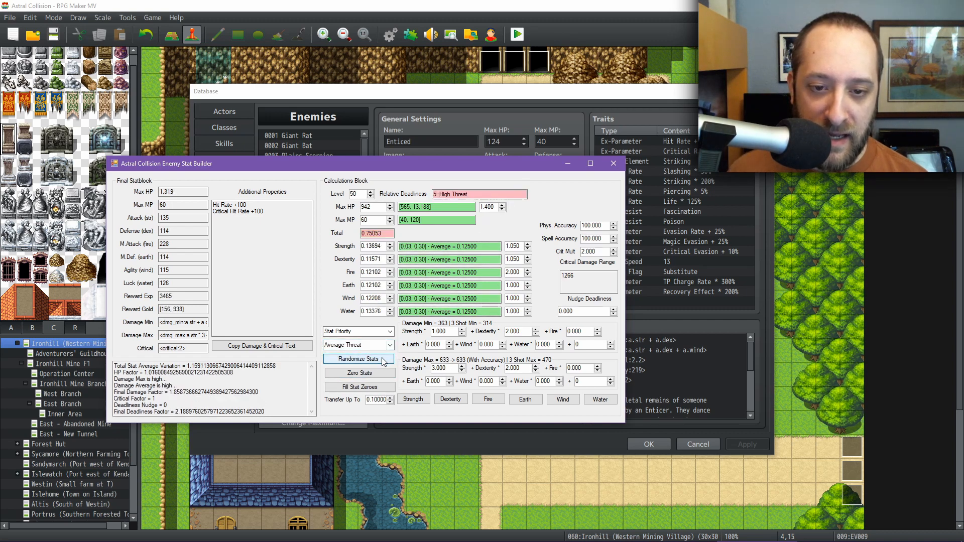
click(384, 362)
click(383, 359)
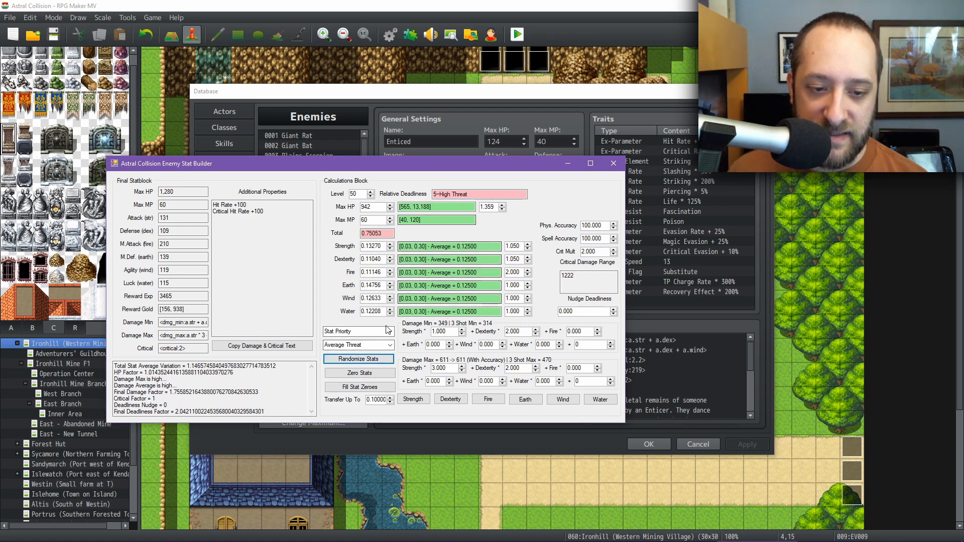
Step: Set the stat builder's threat level to Minimal Threat and randomize the stats three times
click(391, 345)
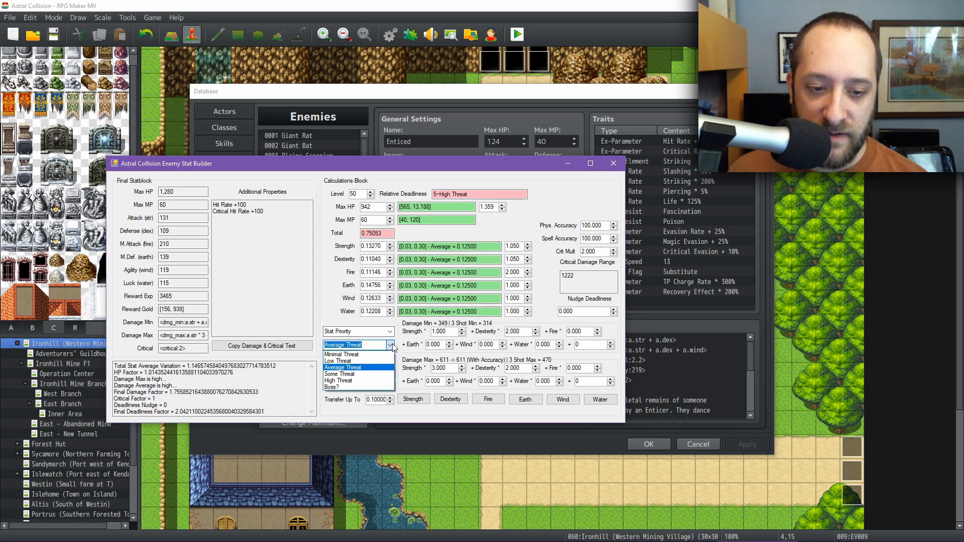
click(361, 354)
click(365, 360)
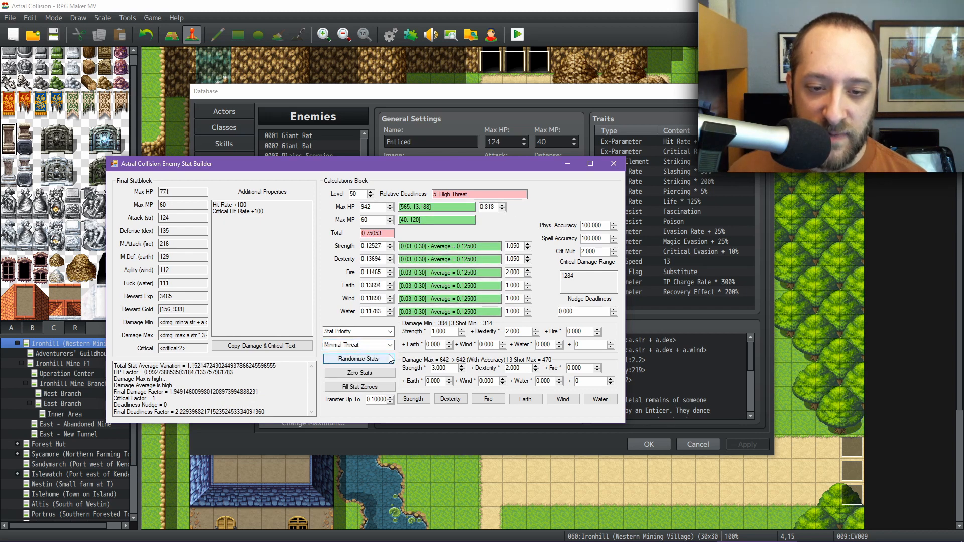
click(391, 359)
click(391, 359)
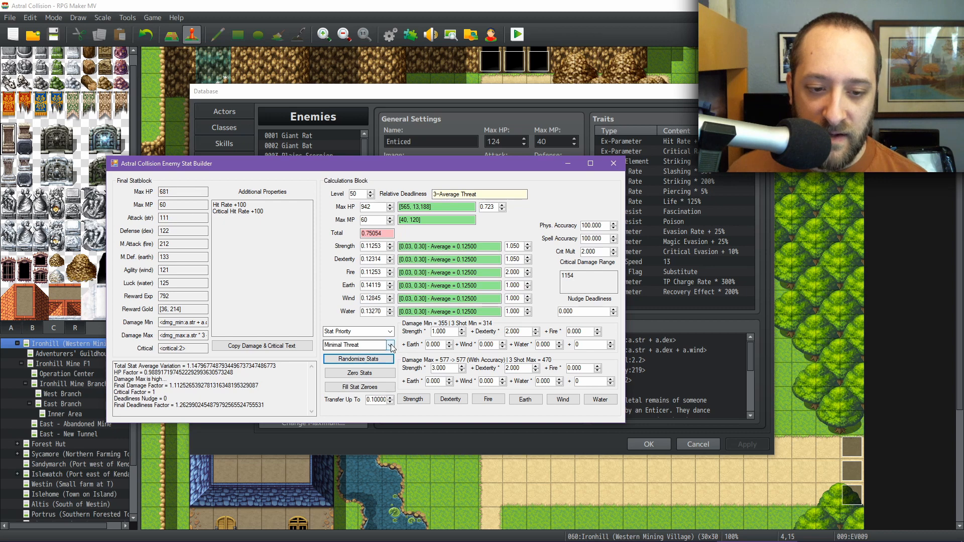
Step: Change the threat level to Low Threat and randomize the enemy's stats three times
click(389, 345)
click(374, 361)
click(374, 361)
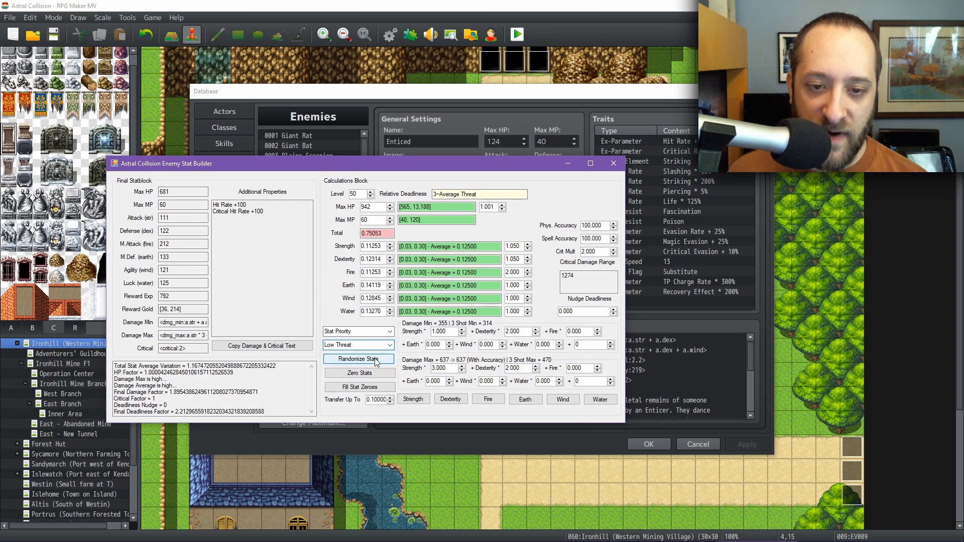
click(374, 361)
click(374, 361)
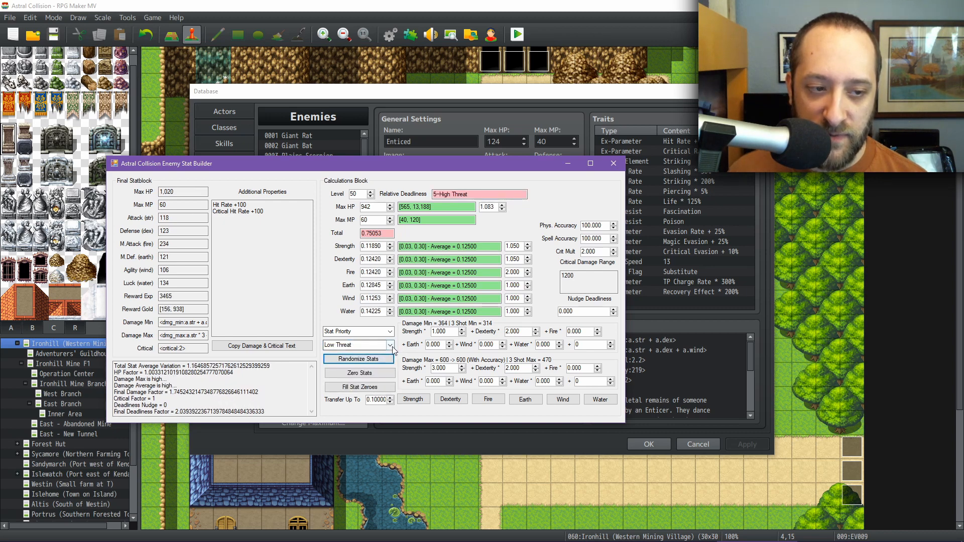
Step: Choose Some Threat as the threat level and randomize the stats four times
click(390, 345)
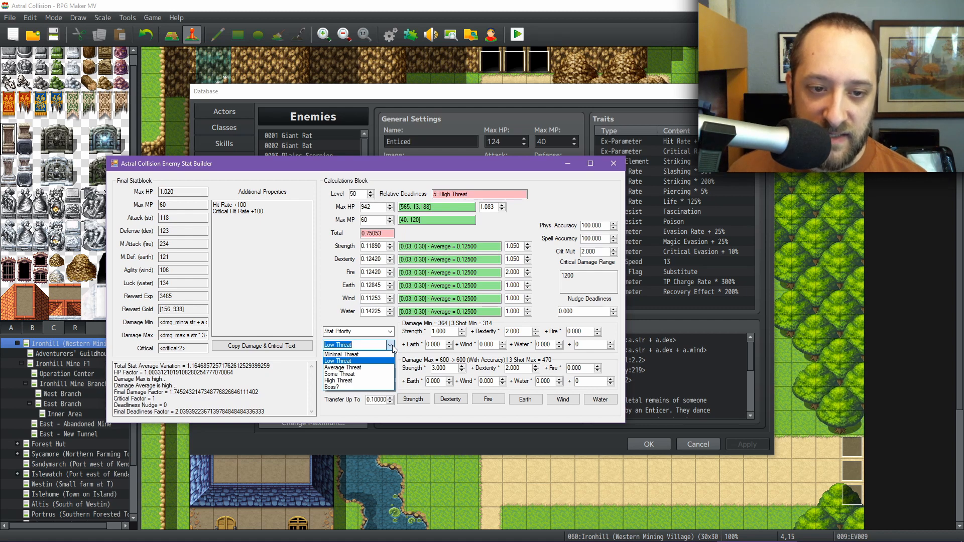
click(360, 374)
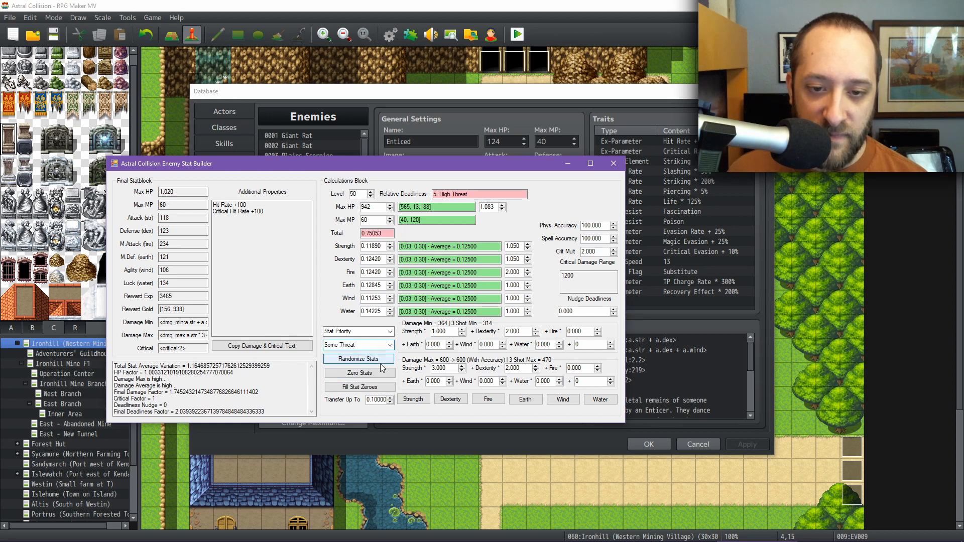
click(380, 362)
click(380, 362)
click(380, 362)
click(380, 361)
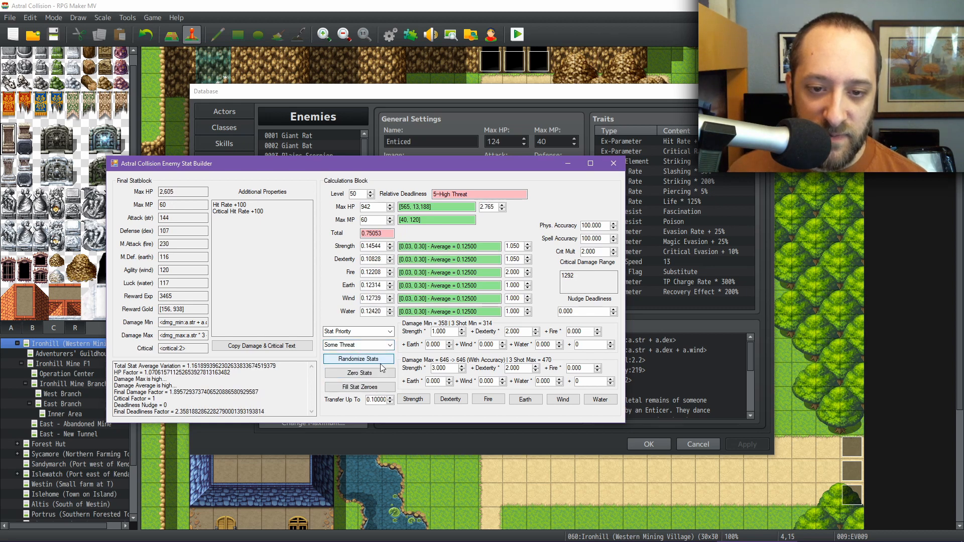
Step: Raise the threat level to High Threat and randomize the stats five times
click(390, 346)
click(347, 379)
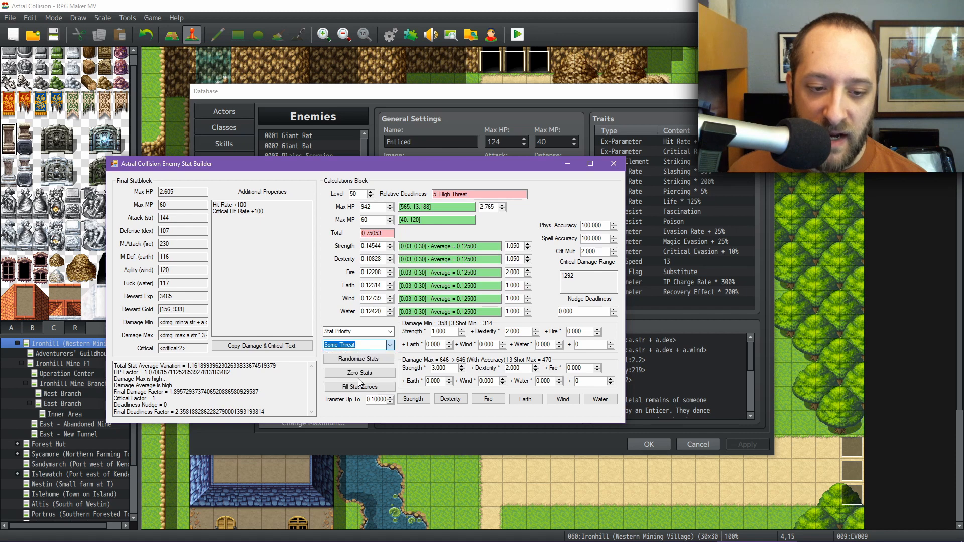
click(359, 360)
click(360, 363)
click(360, 363)
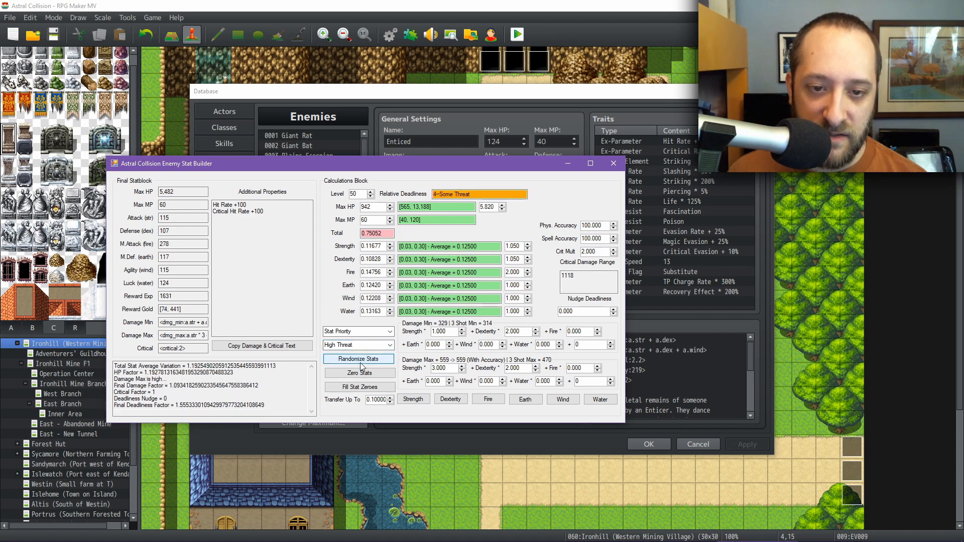
click(360, 363)
click(359, 362)
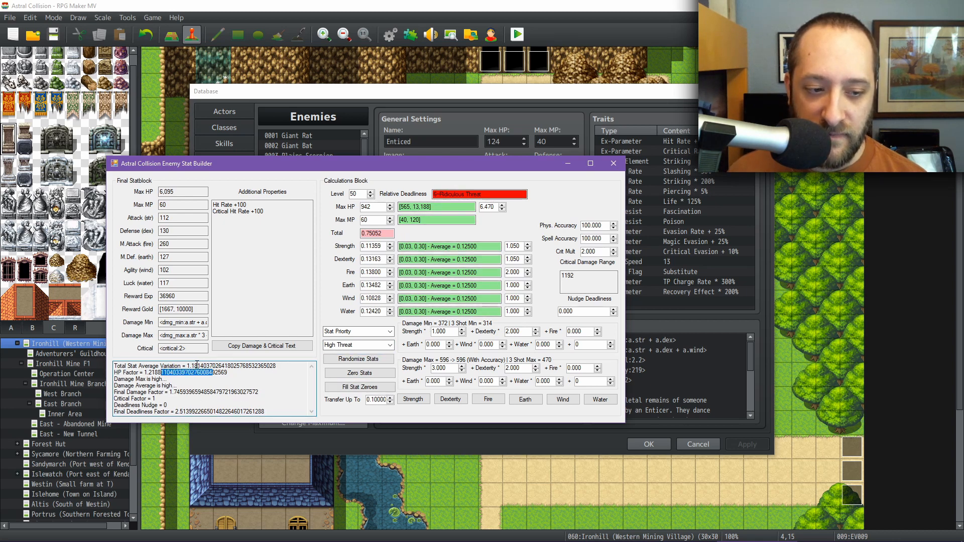
Step: Examine the Total Stat Average Variation, the Final Damage Factor and the stat Total of the randomized enemy
drag(194, 366, 262, 366)
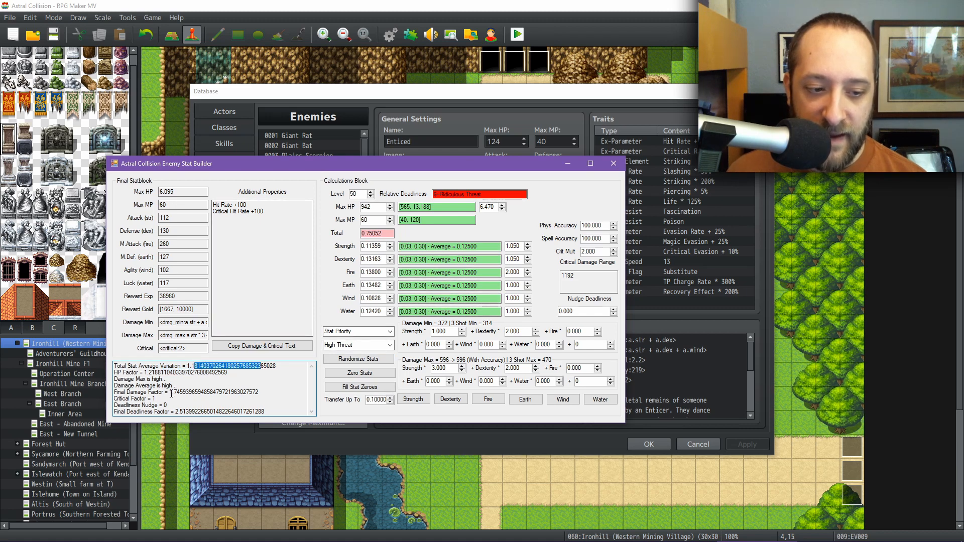
drag(169, 392, 204, 393)
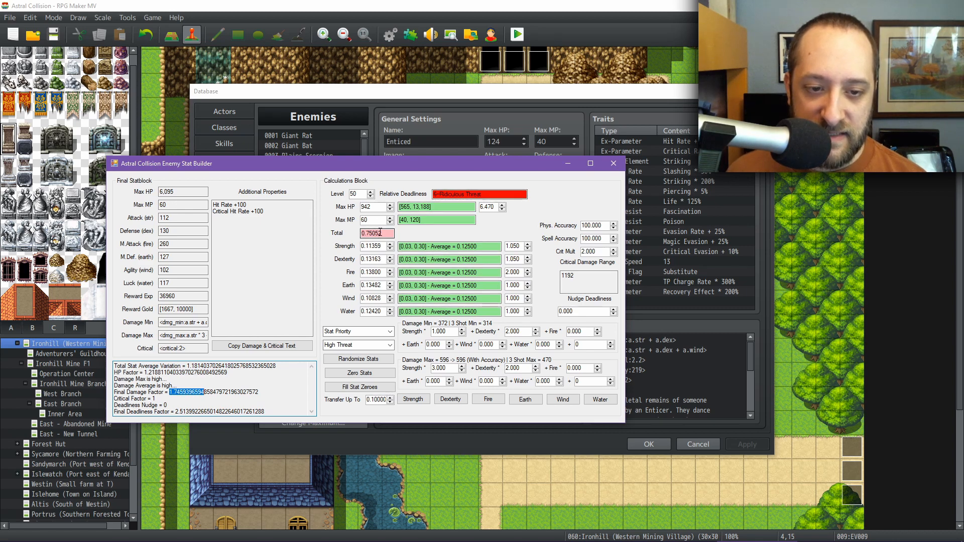
drag(388, 233, 353, 233)
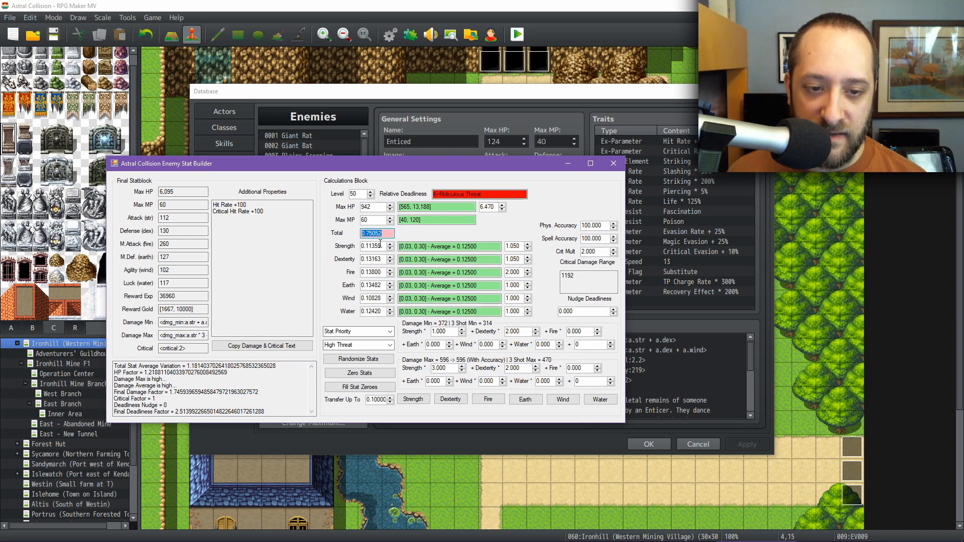
Step: Set the threat level to Boss?, randomize the stats three times and check the resulting Final Damage Factor
click(390, 346)
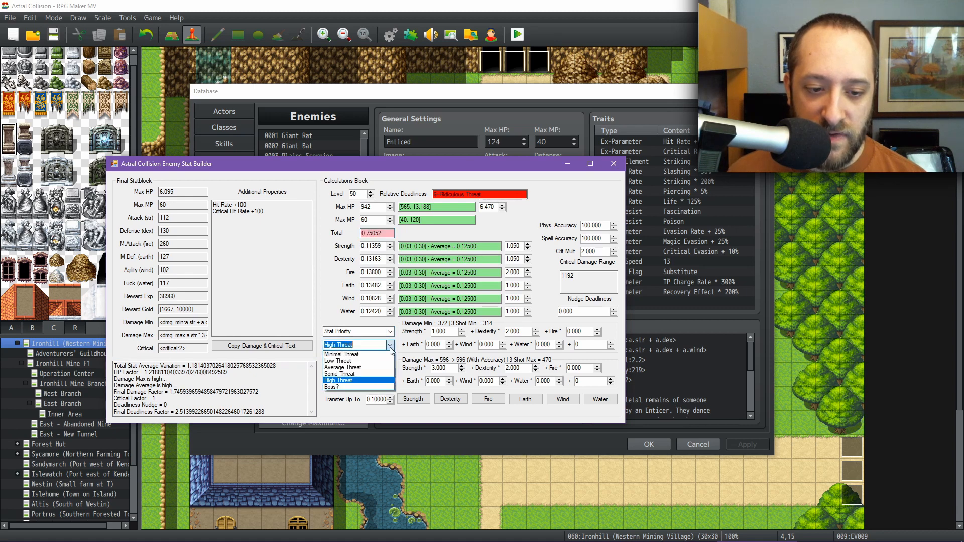
click(375, 381)
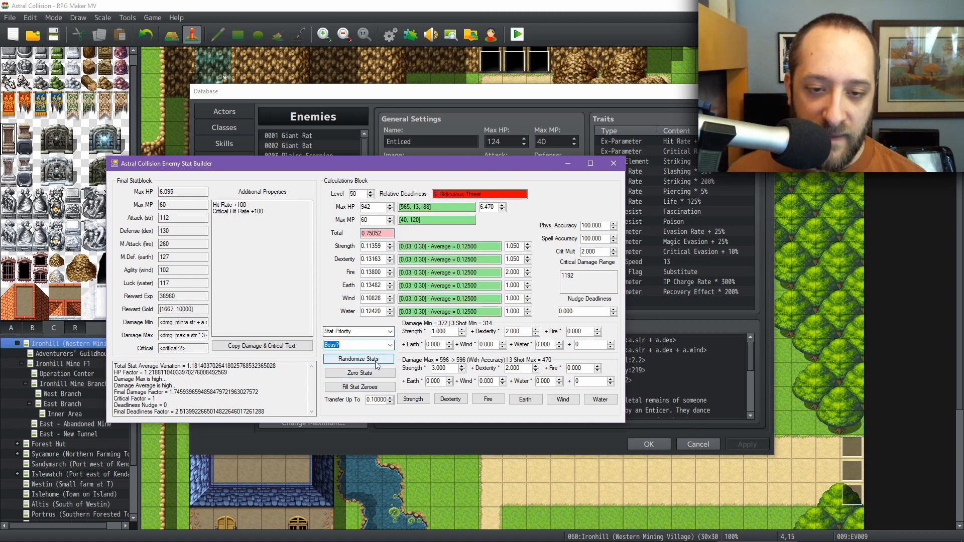
click(375, 359)
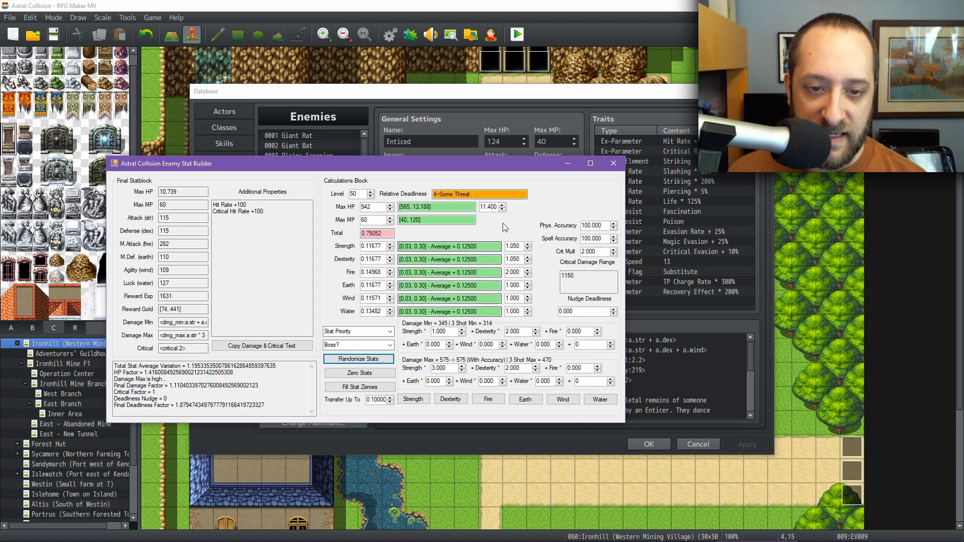
click(359, 360)
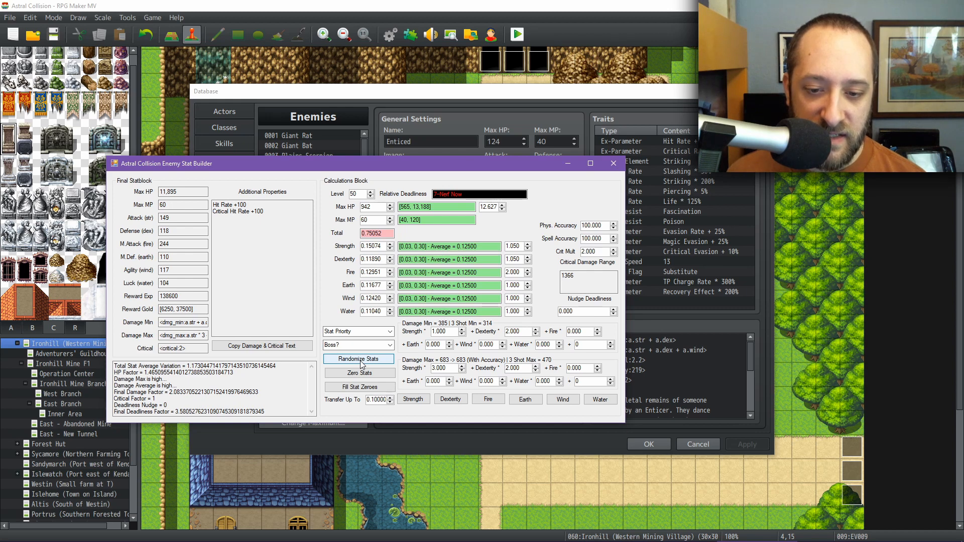
click(361, 360)
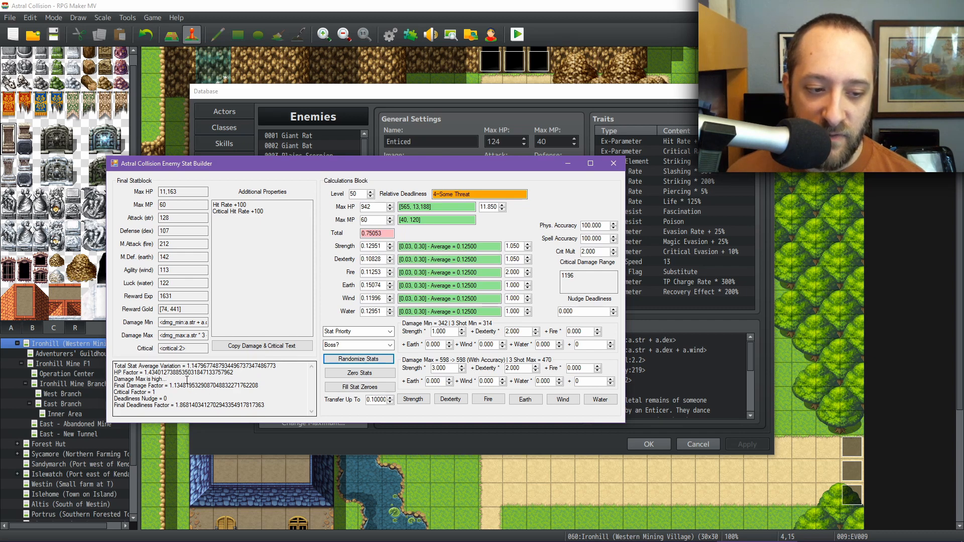
drag(197, 386, 169, 386)
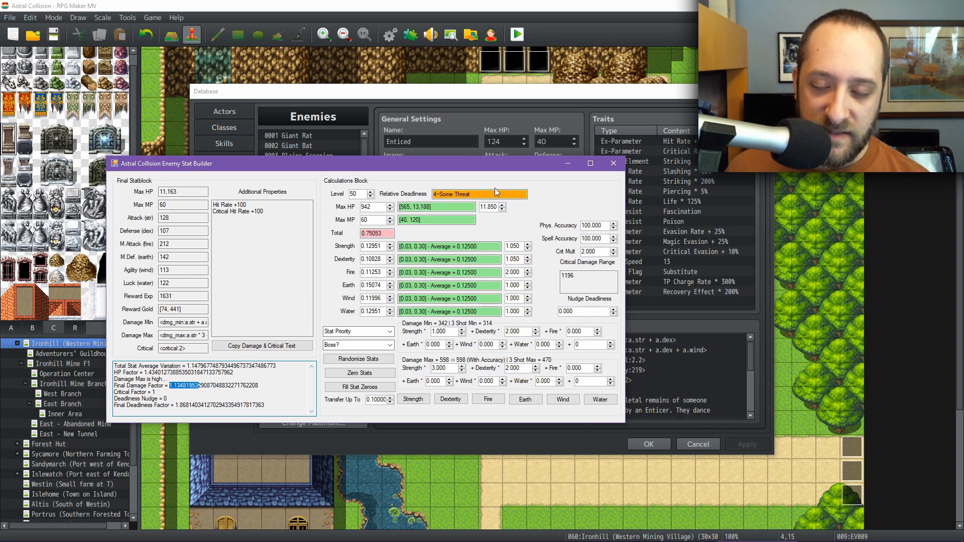
Step: Minimize the stat builder, switch to AC_Modifications.js in Notepad++ and examine the HP and MP recovery conditions in testApply
click(567, 163)
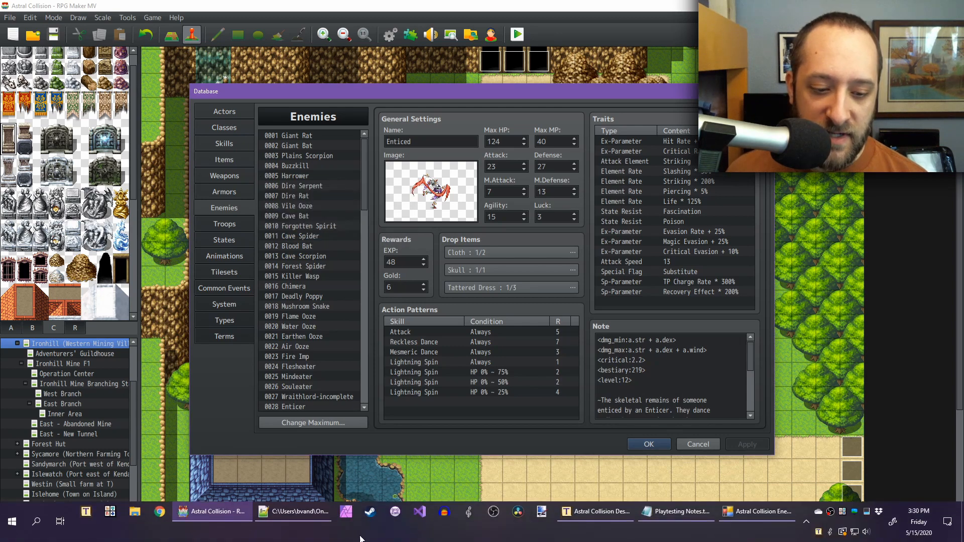
click(296, 512)
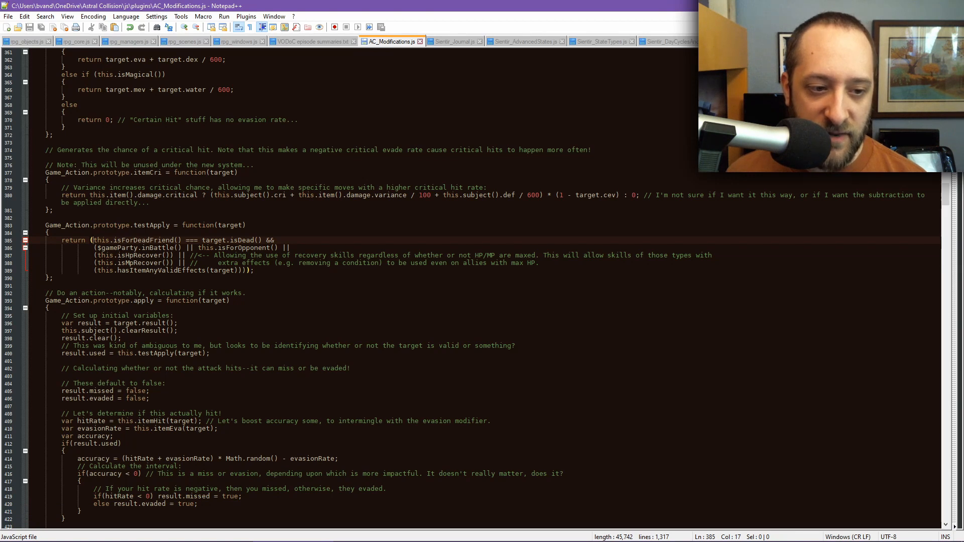
drag(126, 262, 100, 255)
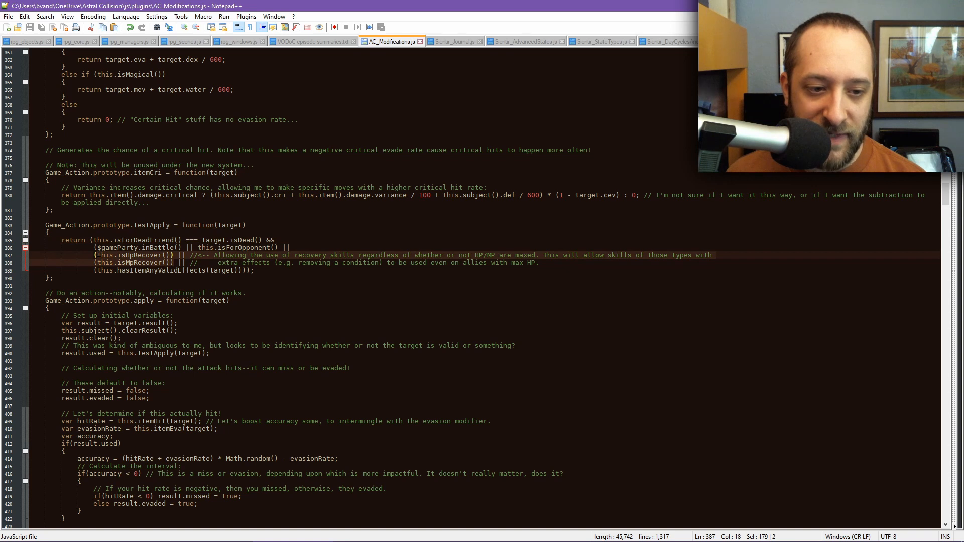
click(169, 254)
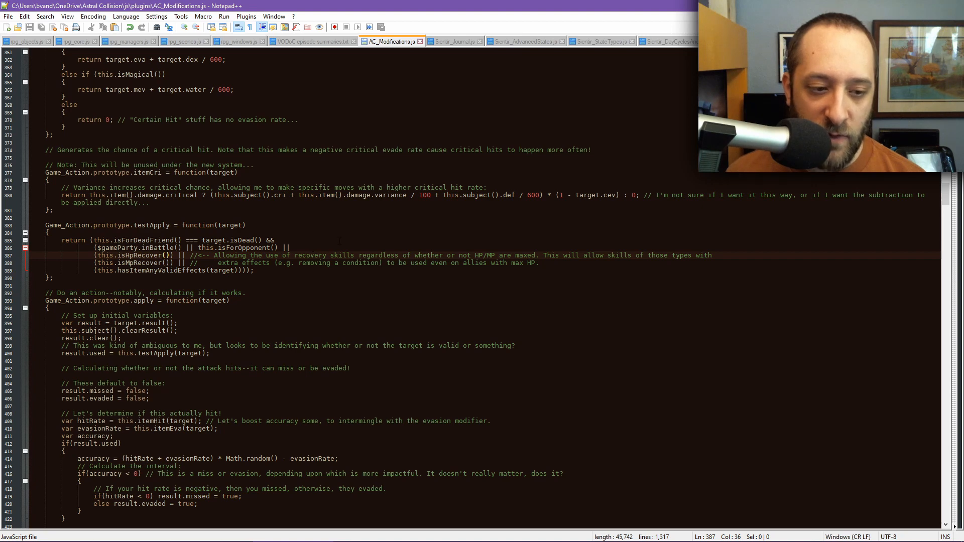
Step: Find the Game_Action.prototype.speed function and examine its speed formula based on attack speed, TP rate and MP rate
scroll(922, 371, up, 6)
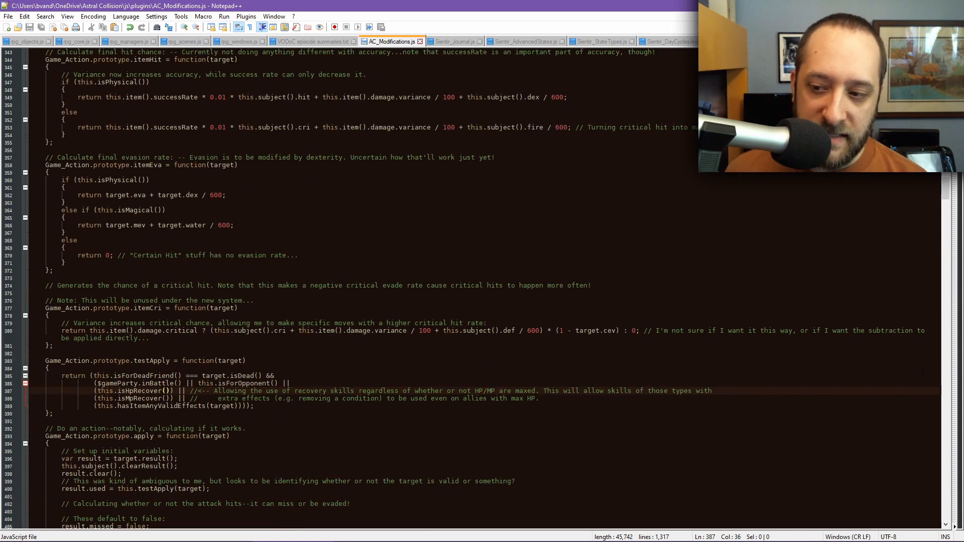
drag(946, 195, 946, 148)
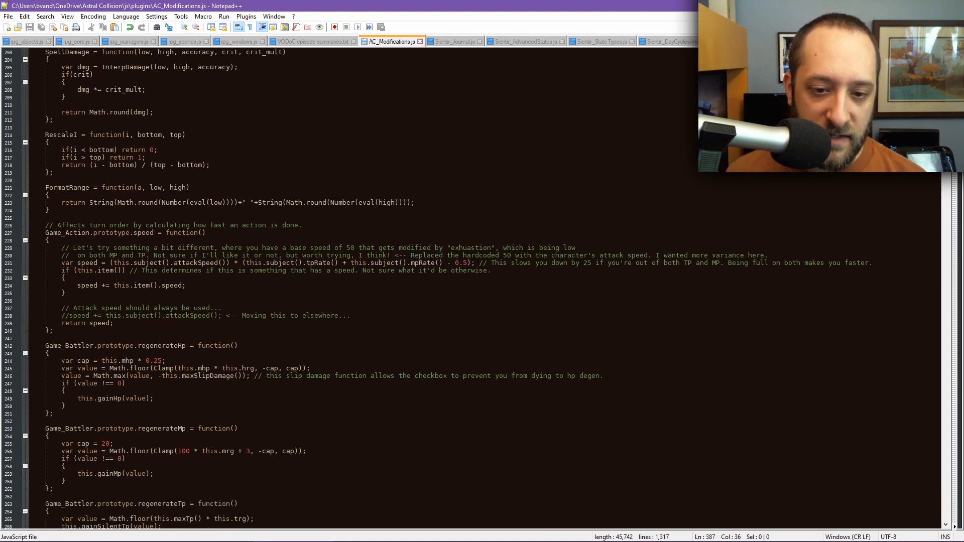
drag(473, 262, 109, 263)
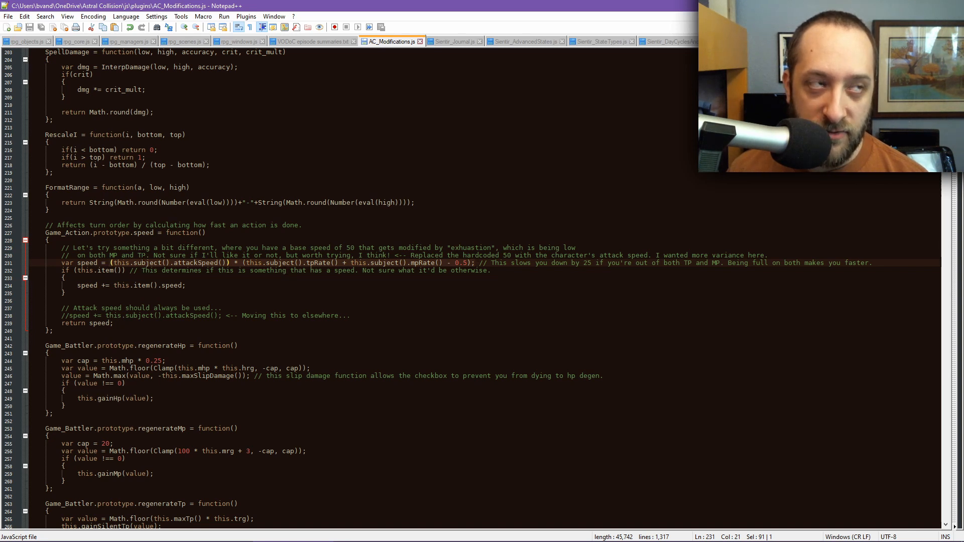
Step: Review the regeneration, maximum TP, damage, hit, evasion, critical and apply functions that follow the speed function
scroll(319, 263, down, 3)
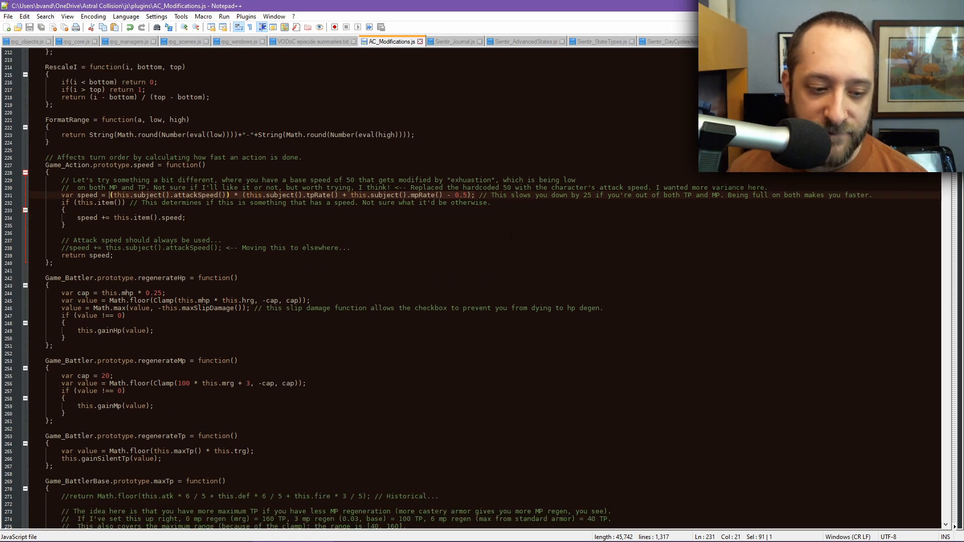
scroll(511, 236, down, 4)
scroll(447, 233, down, 17)
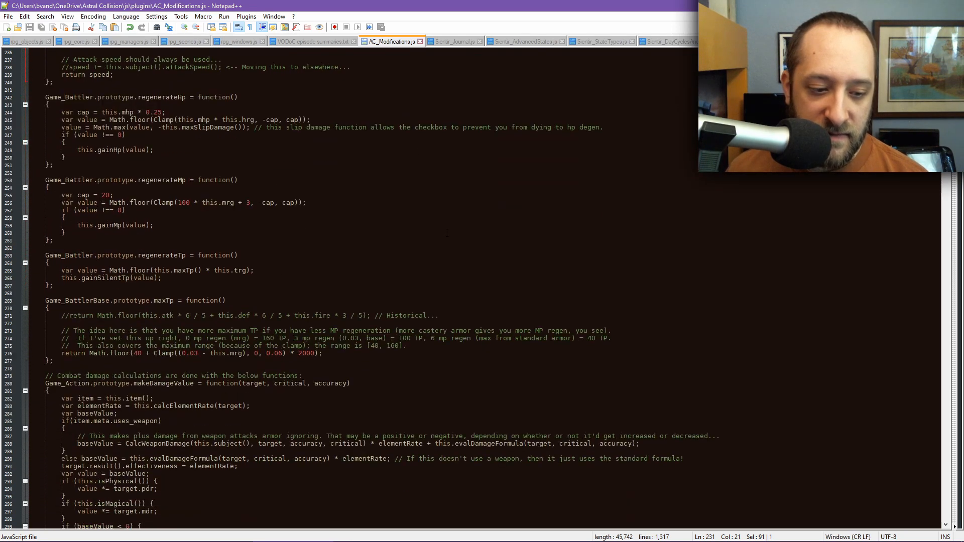
scroll(447, 233, down, 11)
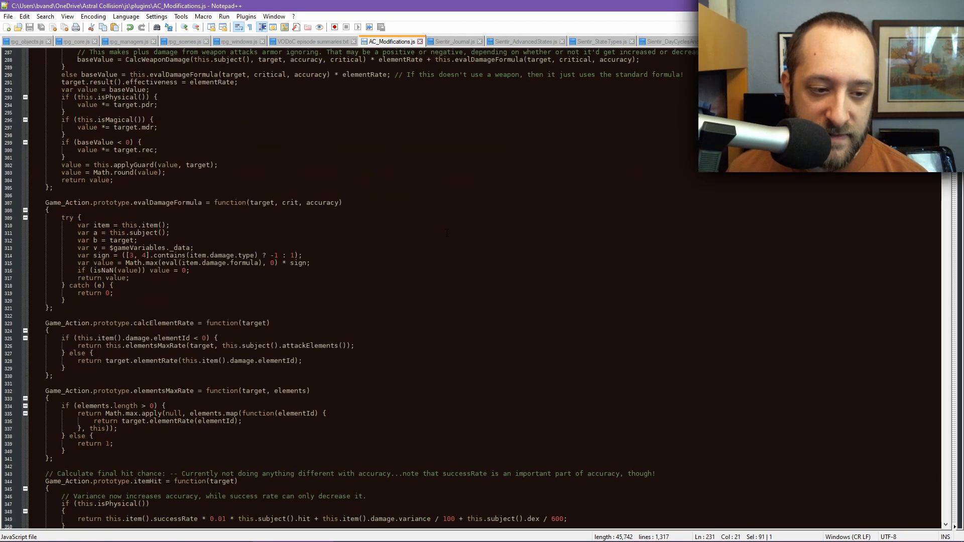
scroll(447, 232, down, 13)
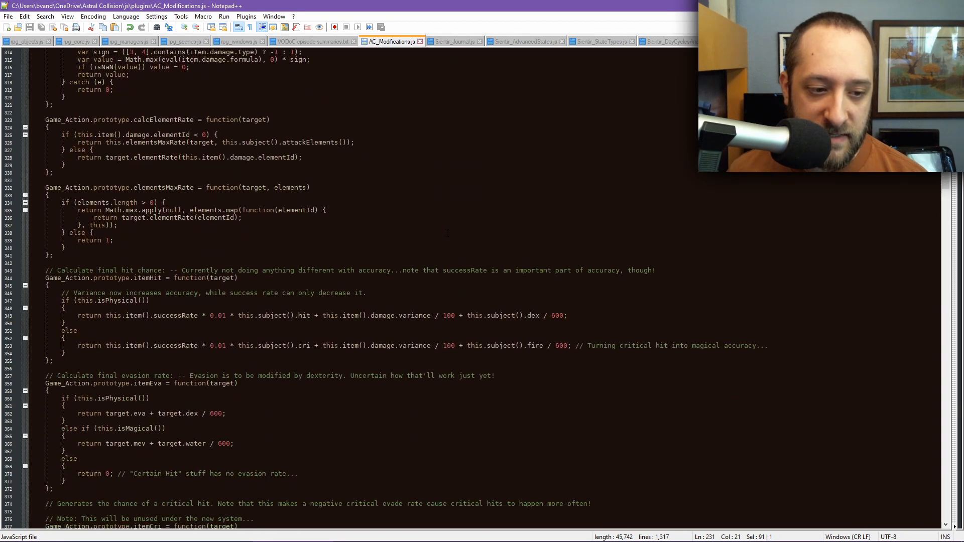
scroll(447, 232, down, 5)
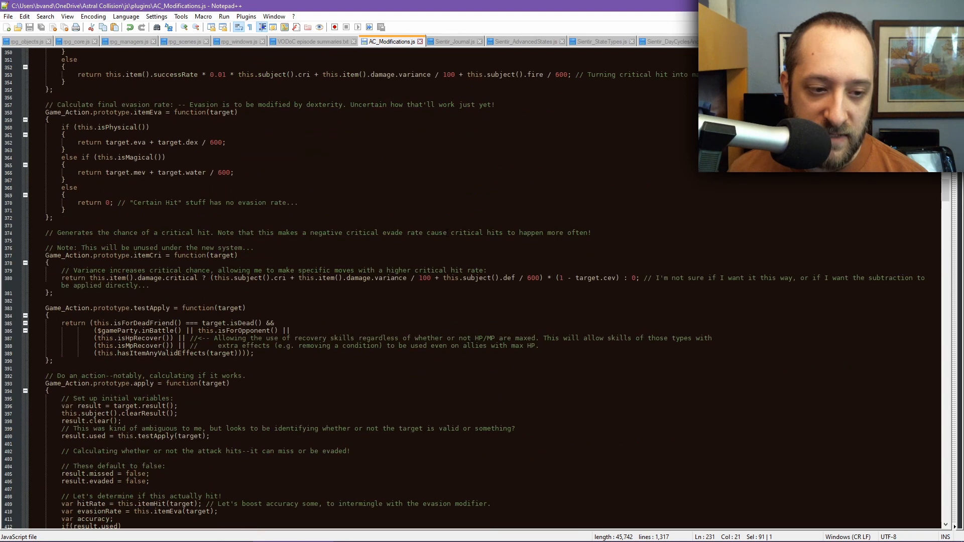
scroll(446, 232, down, 5)
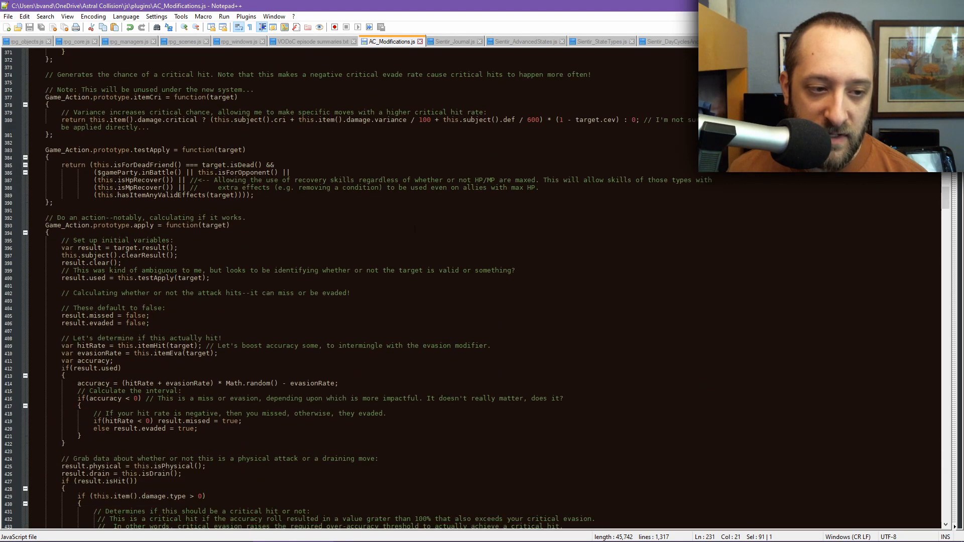
scroll(392, 213, down, 16)
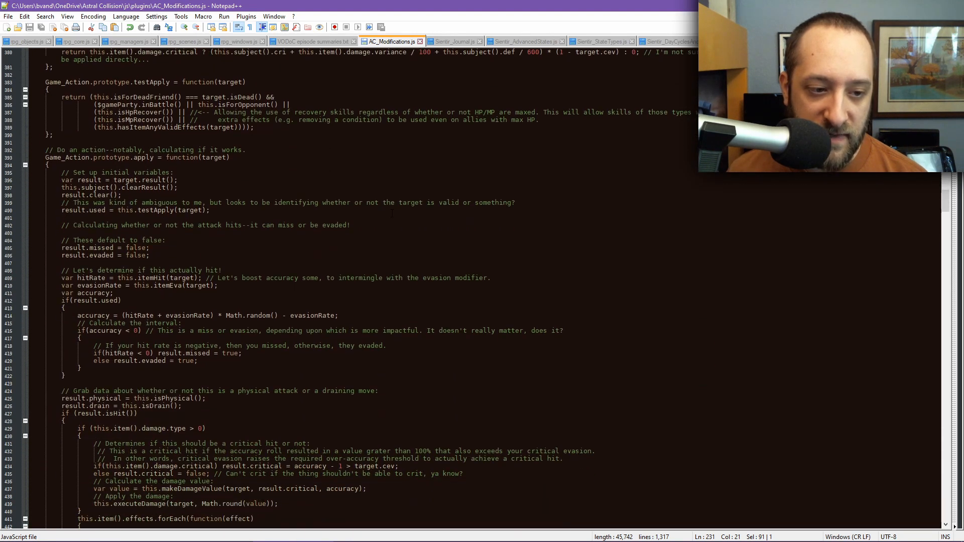
scroll(393, 213, down, 20)
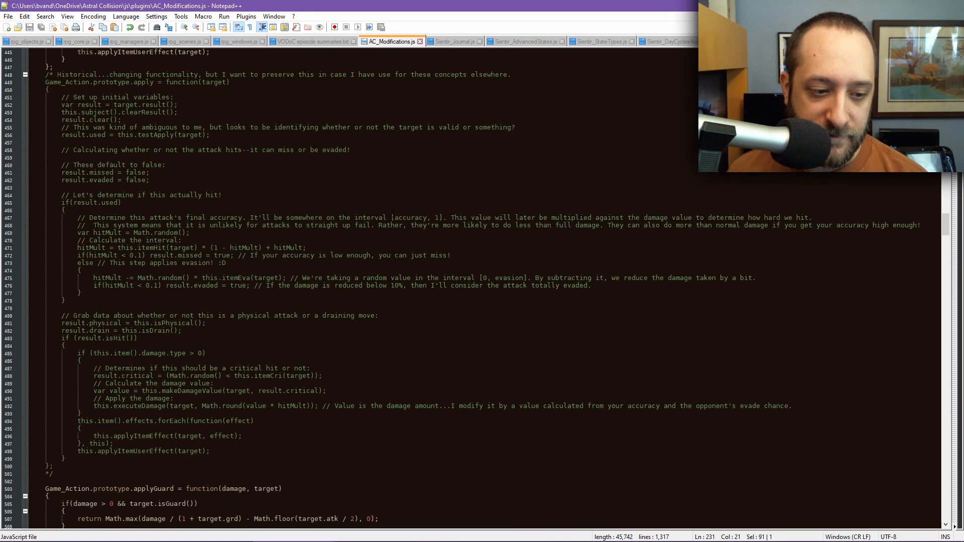
Step: Review the code from applyGuard through the property definitions, skill costs, item drops and shop status down to onBattleEnd
scroll(393, 213, down, 1)
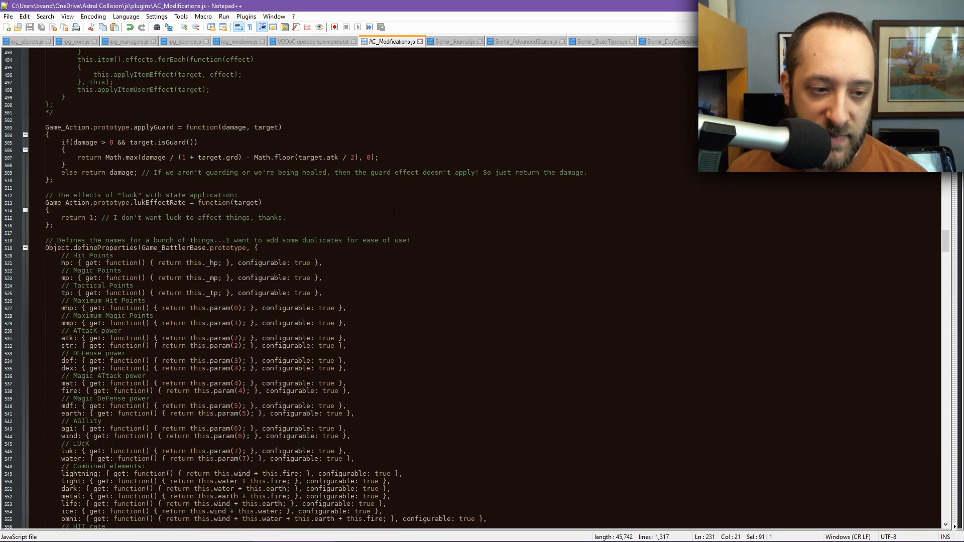
scroll(393, 213, down, 10)
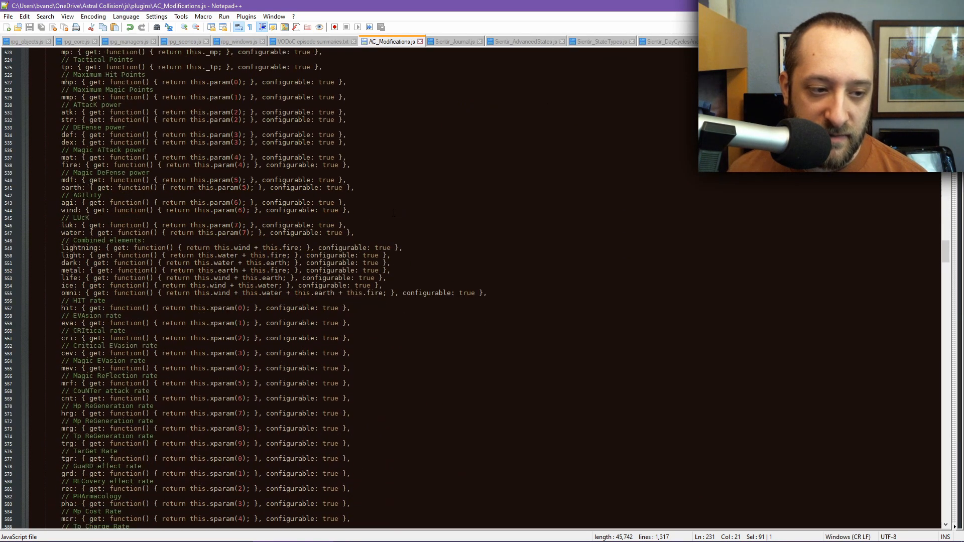
scroll(393, 214, down, 15)
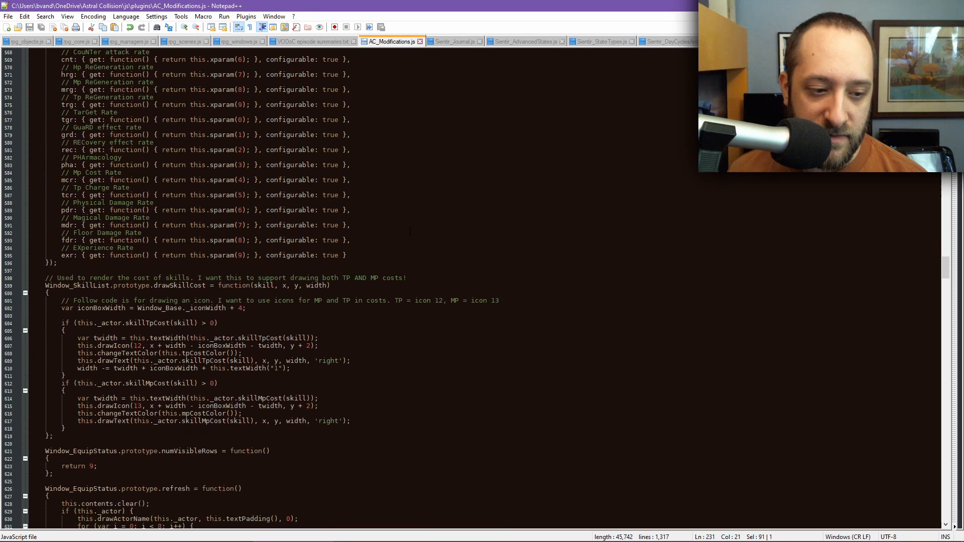
scroll(518, 266, down, 8)
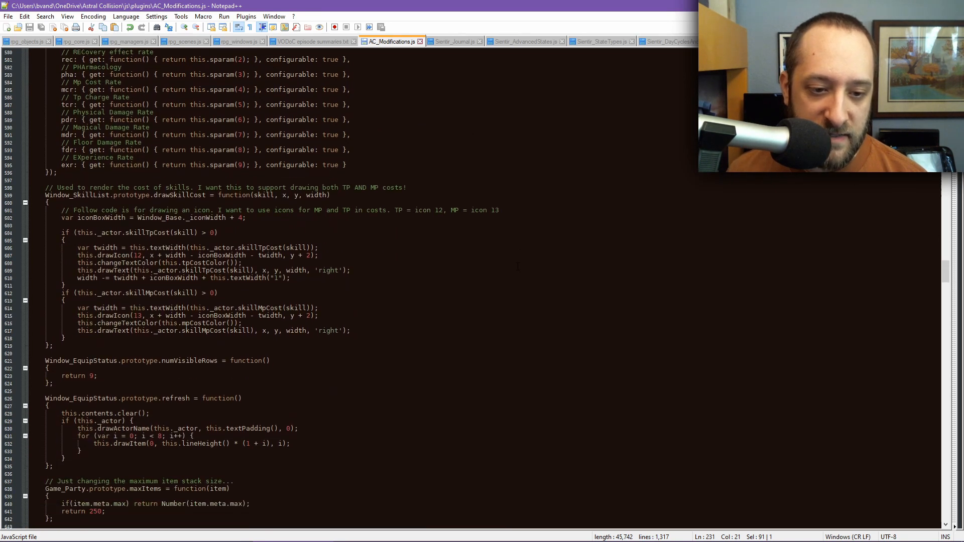
scroll(518, 266, down, 4)
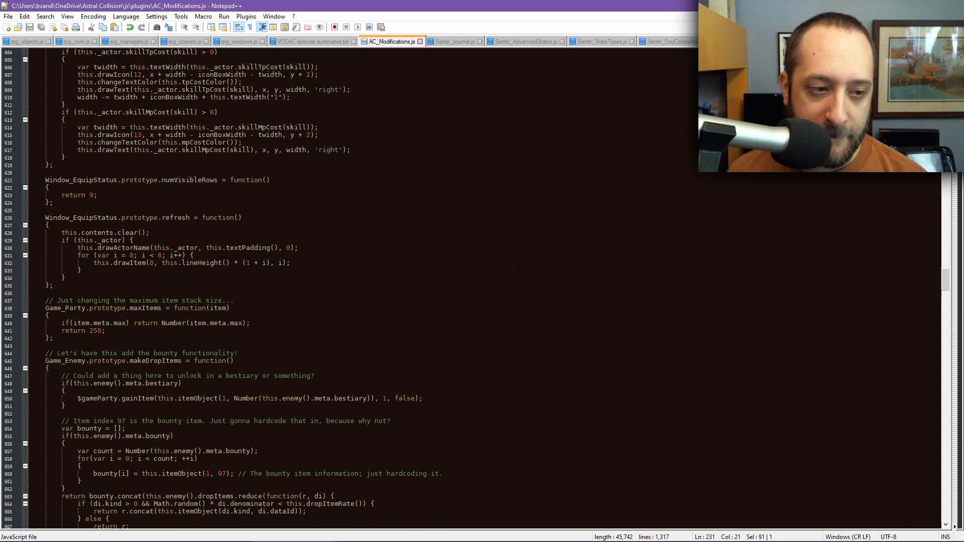
scroll(321, 204, down, 5)
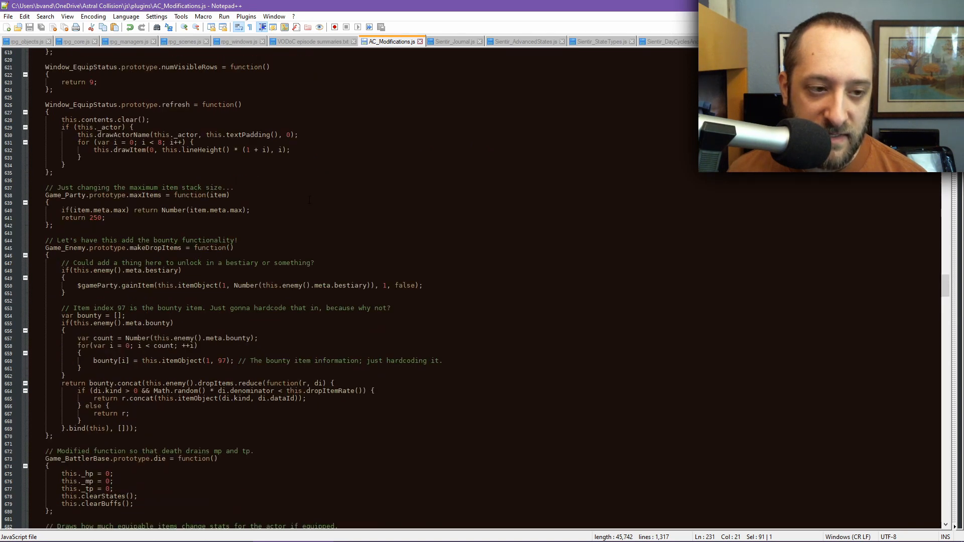
scroll(310, 199, down, 9)
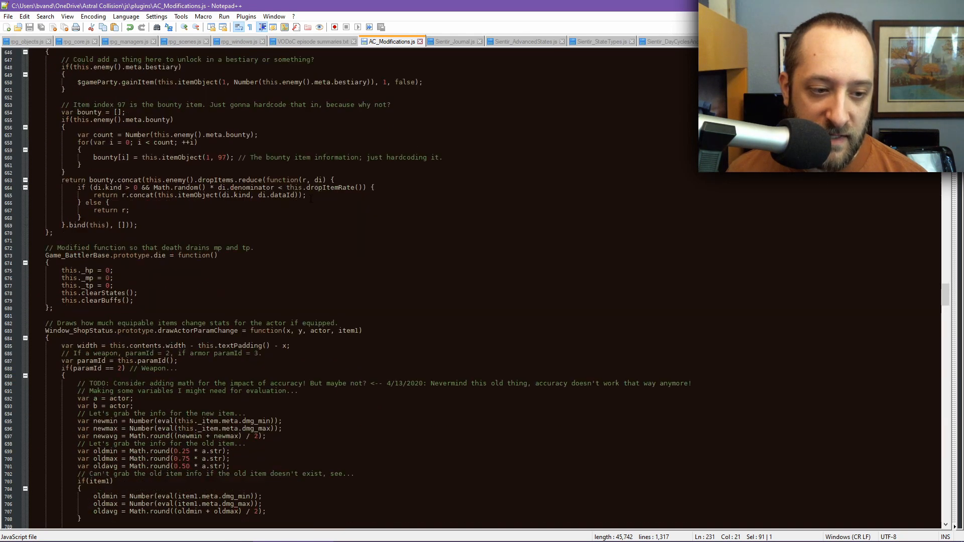
scroll(310, 199, down, 4)
scroll(311, 199, down, 3)
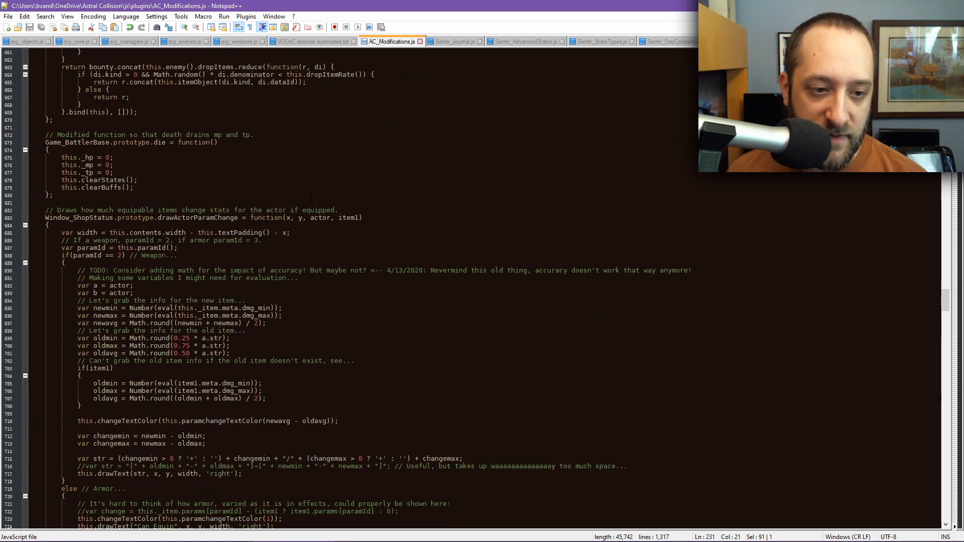
scroll(311, 199, down, 9)
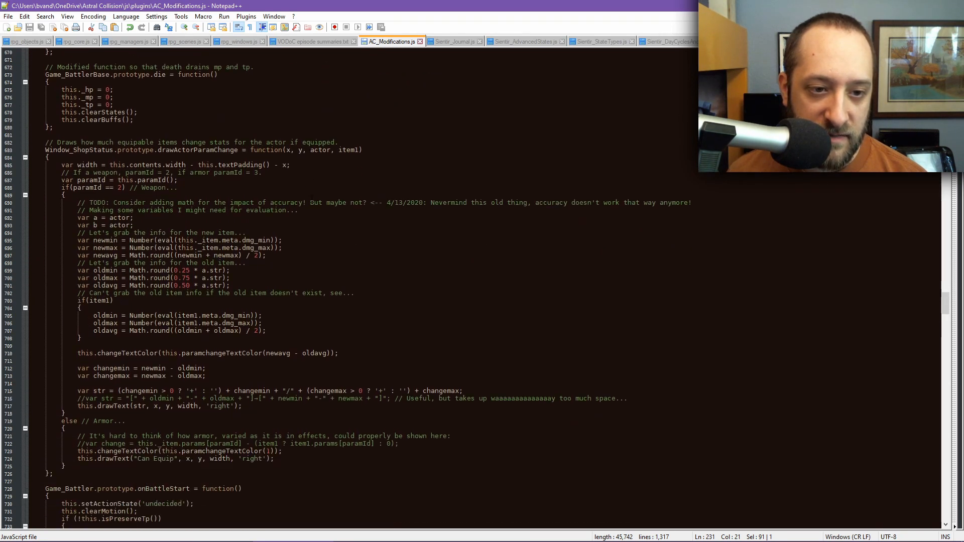
scroll(312, 199, down, 4)
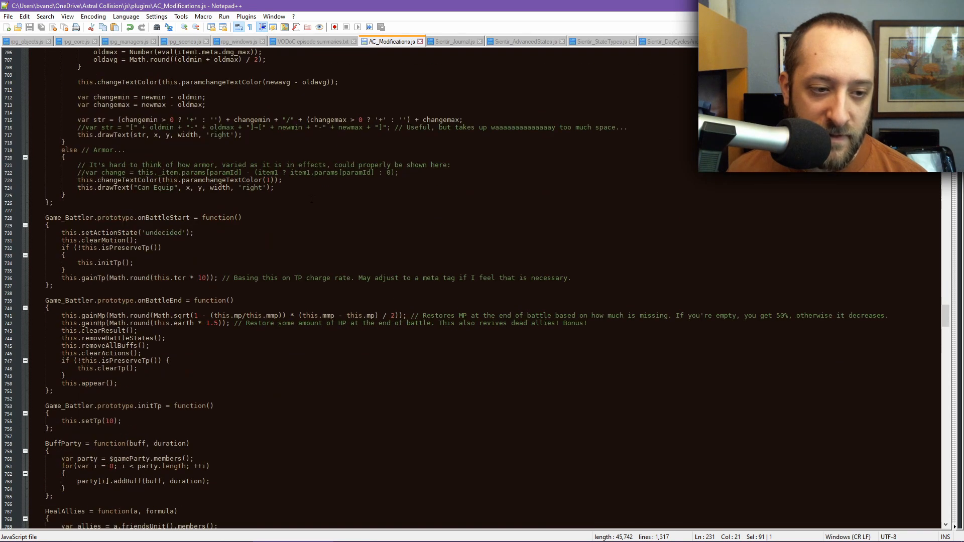
scroll(312, 199, down, 2)
scroll(311, 199, down, 3)
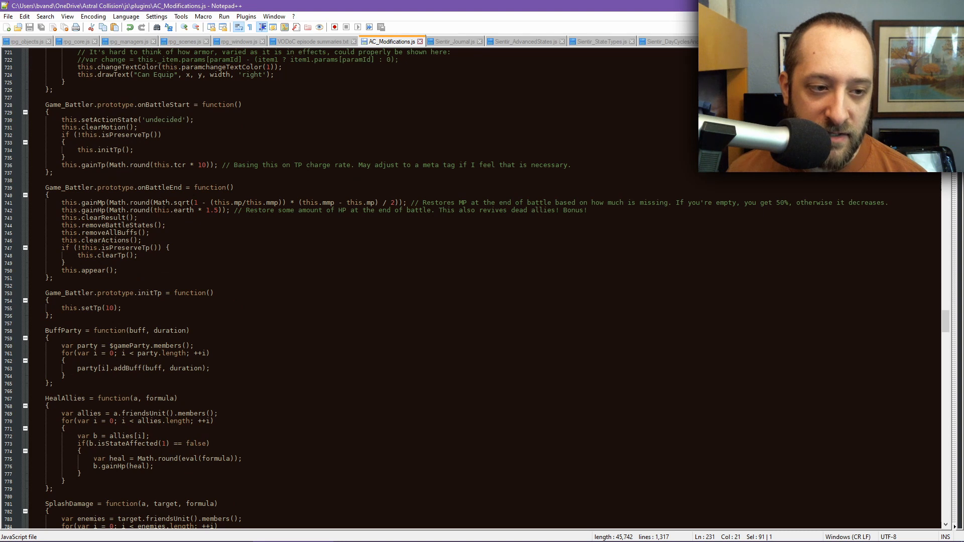
Step: Make the gainHp line in Game_Battler.prototype.onBattleEnd conditional by prefixing it with "if(this.hp > 0)"
click(161, 210)
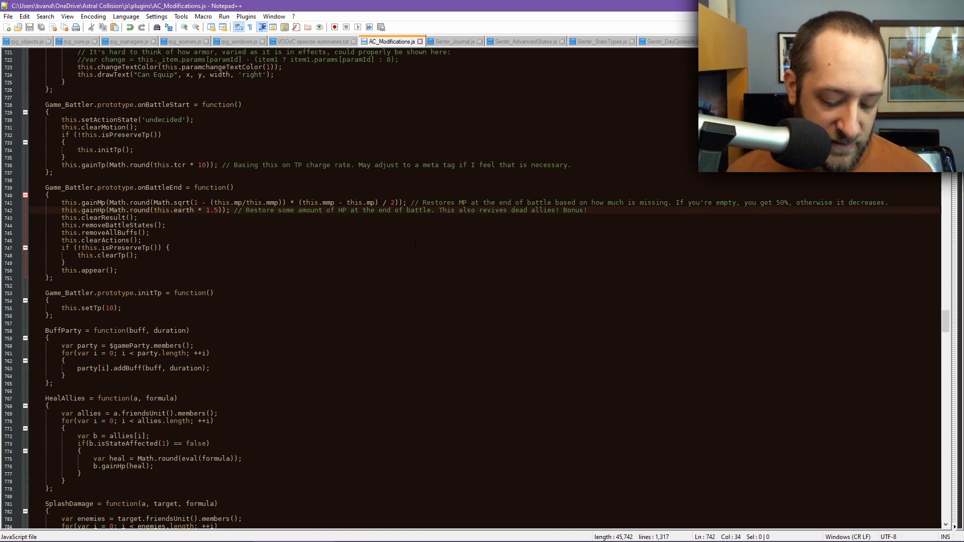
key(Home)
text(if()
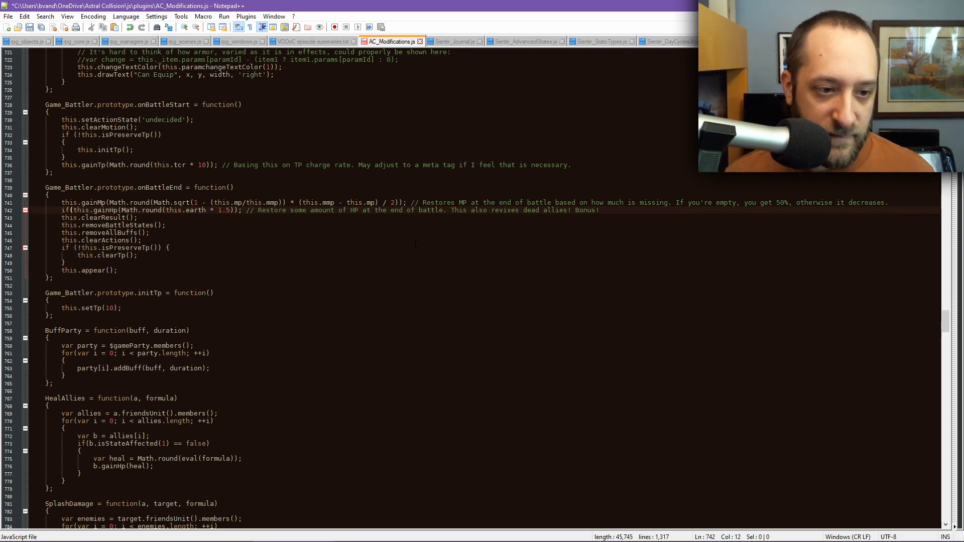
text(this.hp )
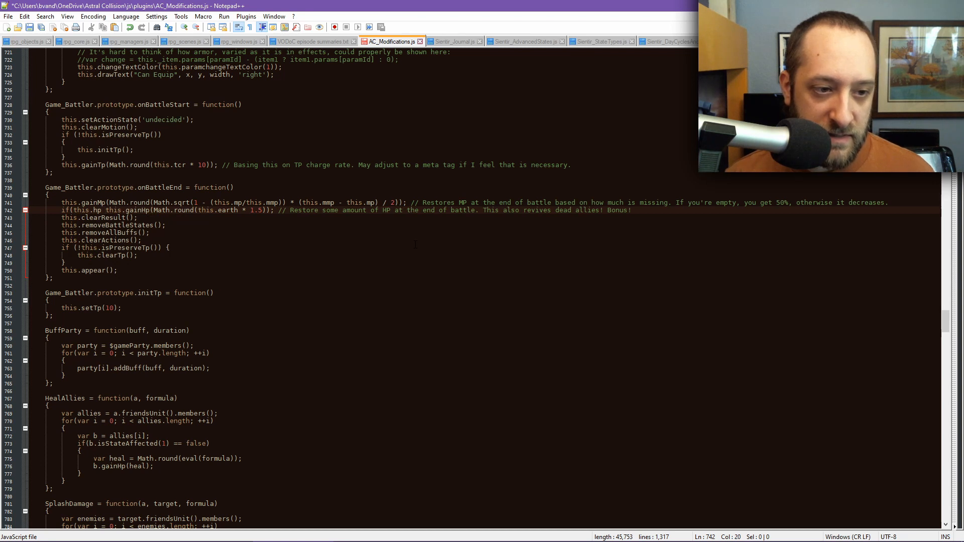
text(> 0))
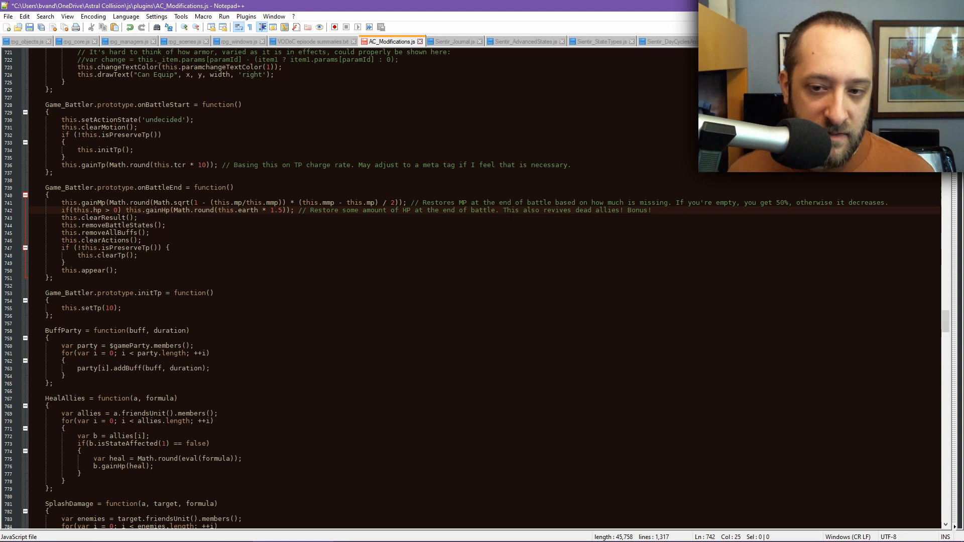
Step: Append "<-- Maybe don't revive dead allies." to the comment on the onBattleEnd gainHp line and save the file
click(505, 210)
key(End)
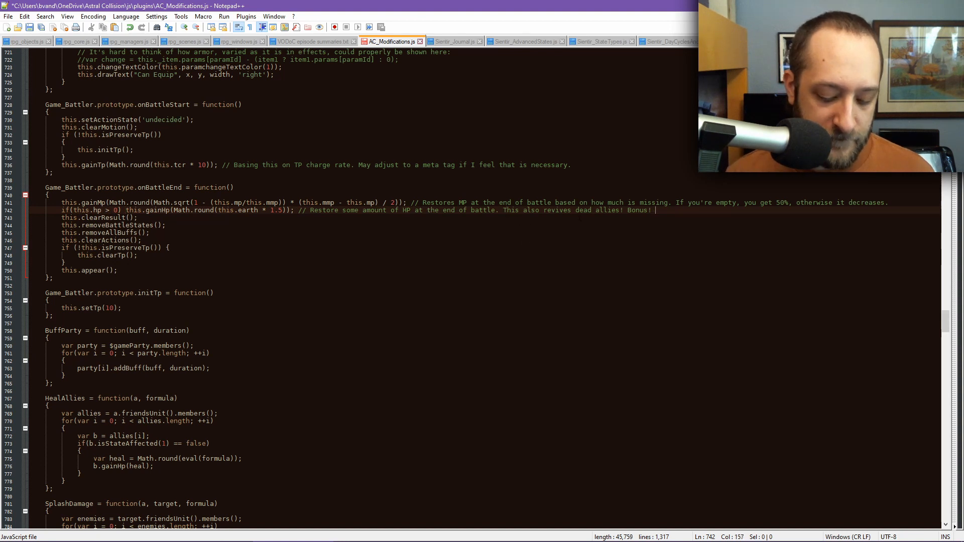
text(<-- Maybe do)
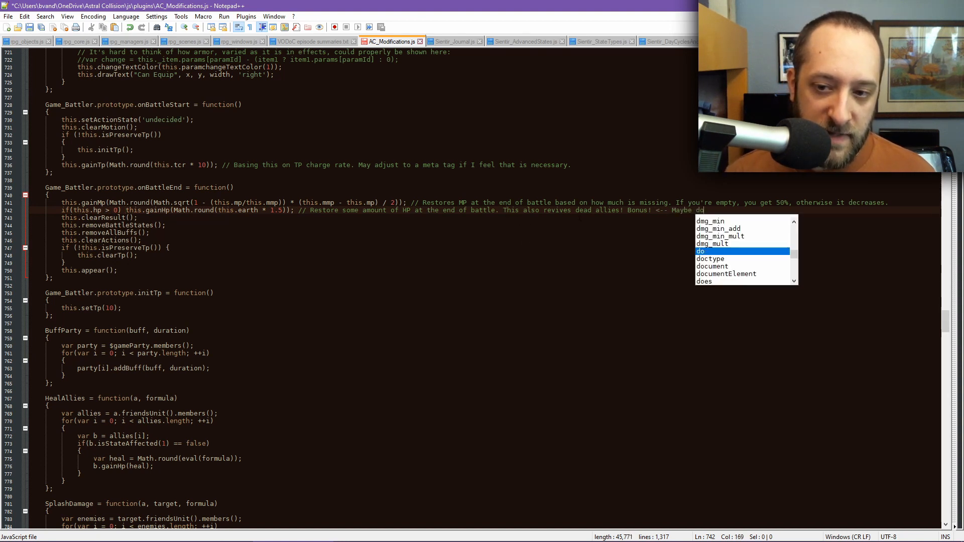
text(n't revive dead allies.)
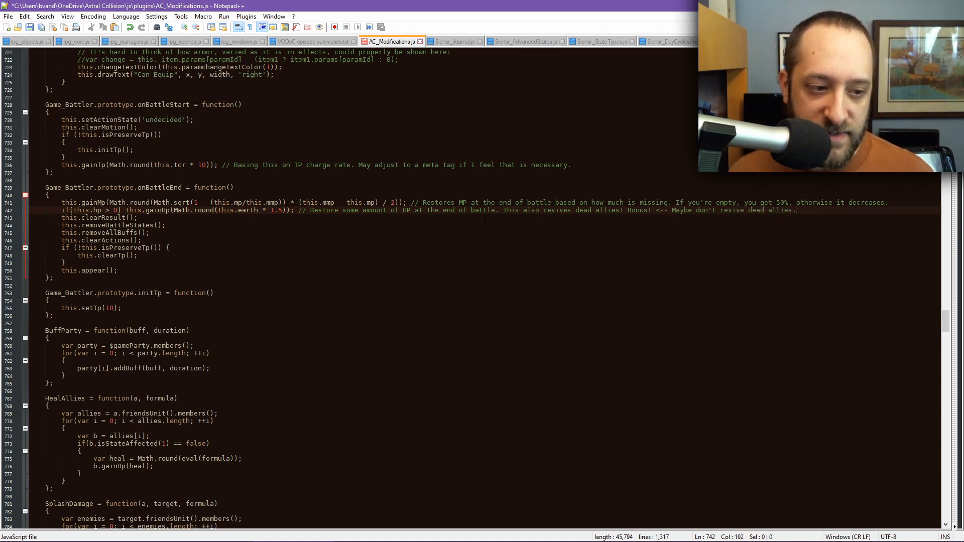
key(ctrl+s)
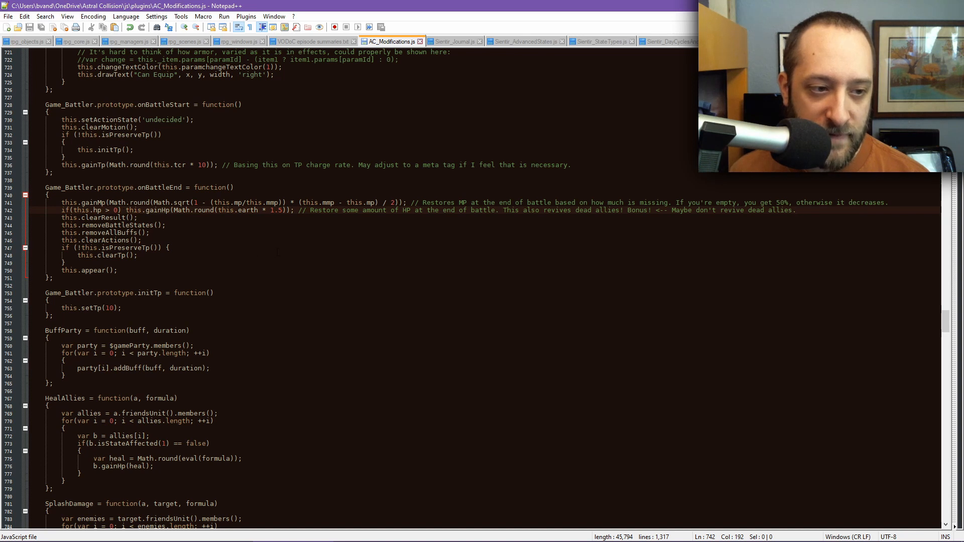
Step: Examine the TP gain formula based on TP charge rate and its comment in onBattleStart, along with the setTp call in initTp
scroll(278, 251, down, 4)
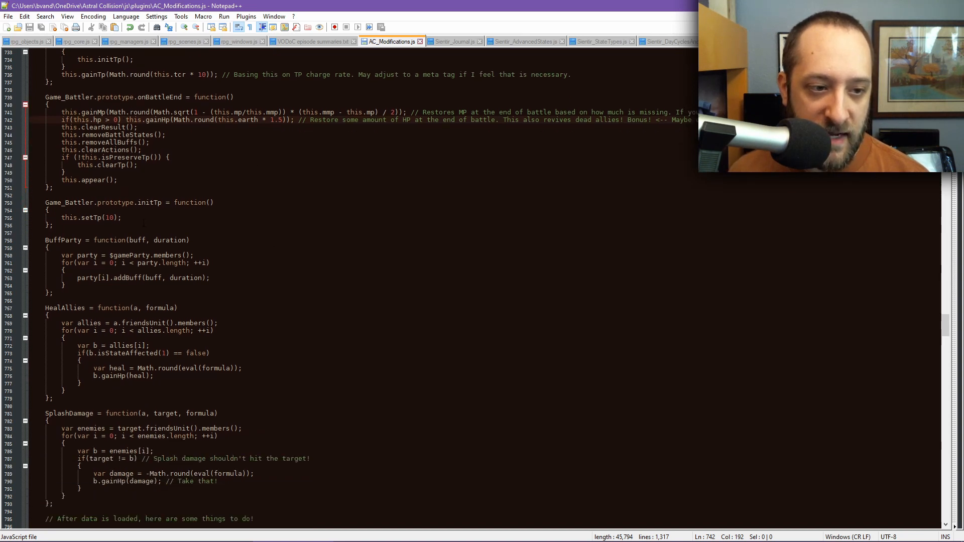
scroll(144, 222, up, 7)
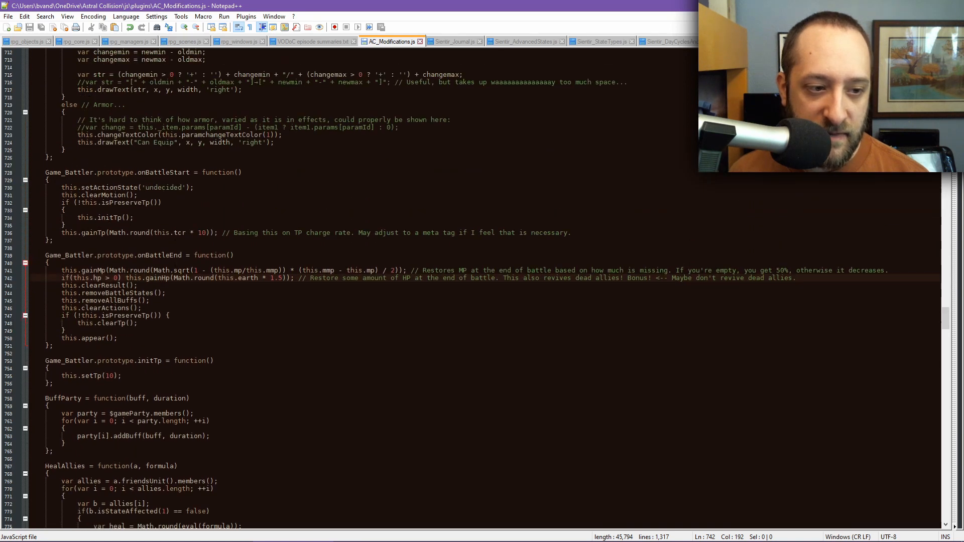
drag(81, 233, 217, 233)
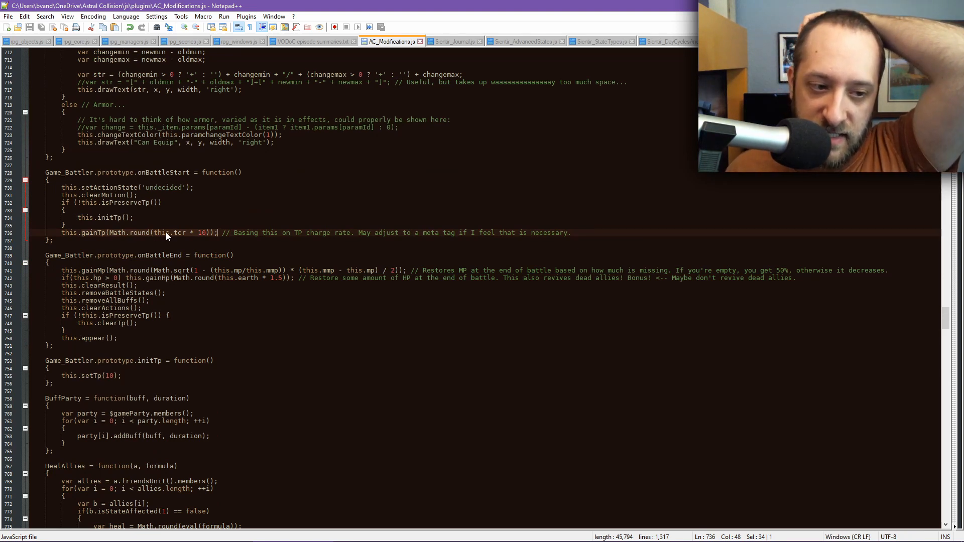
click(198, 232)
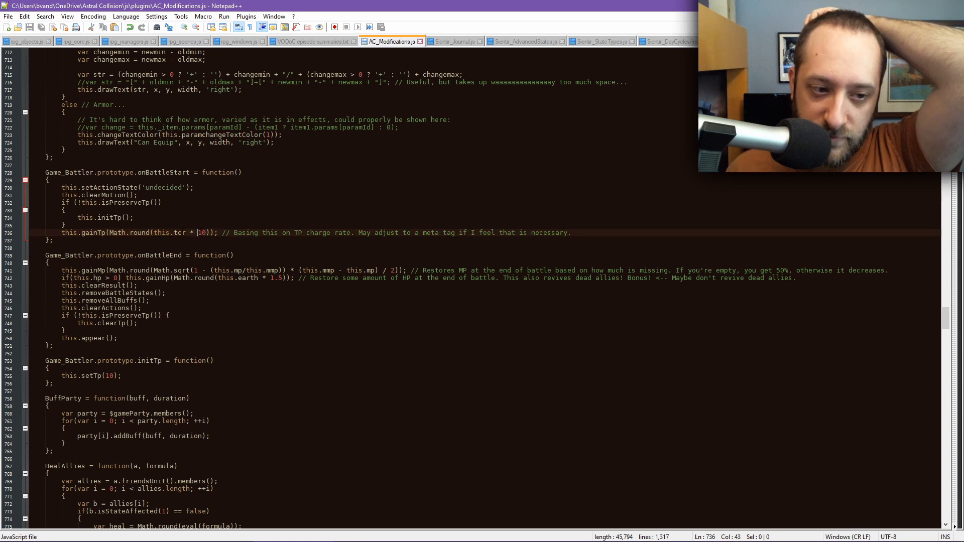
double_click(175, 232)
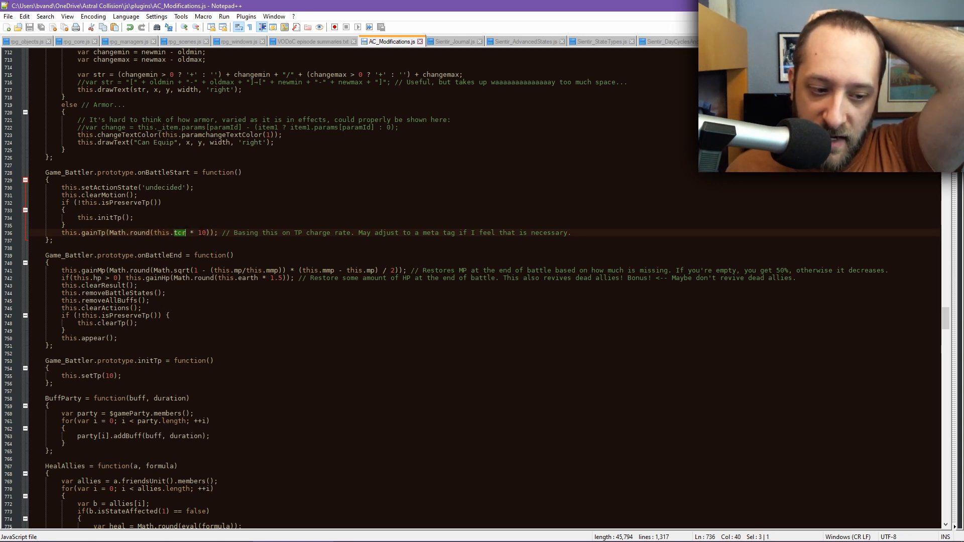
click(139, 375)
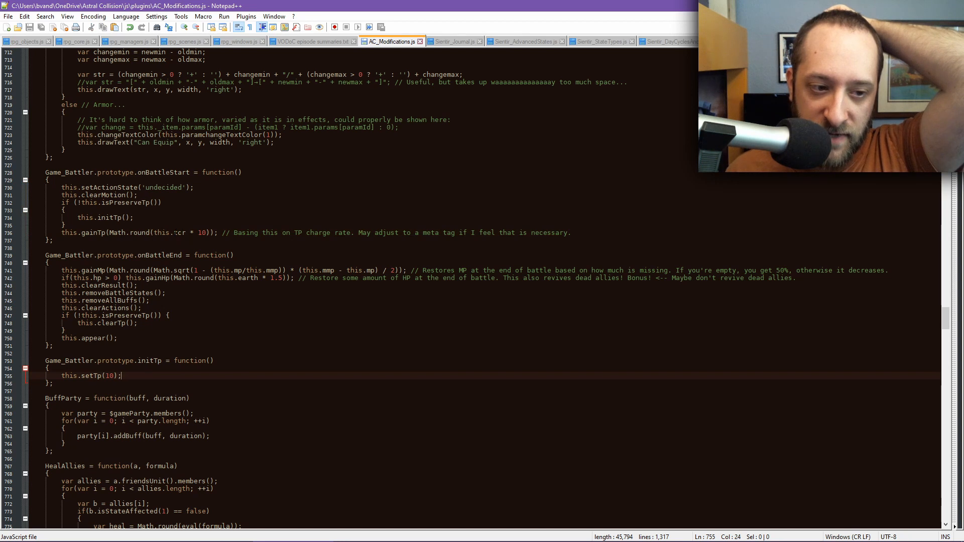
drag(174, 233, 207, 233)
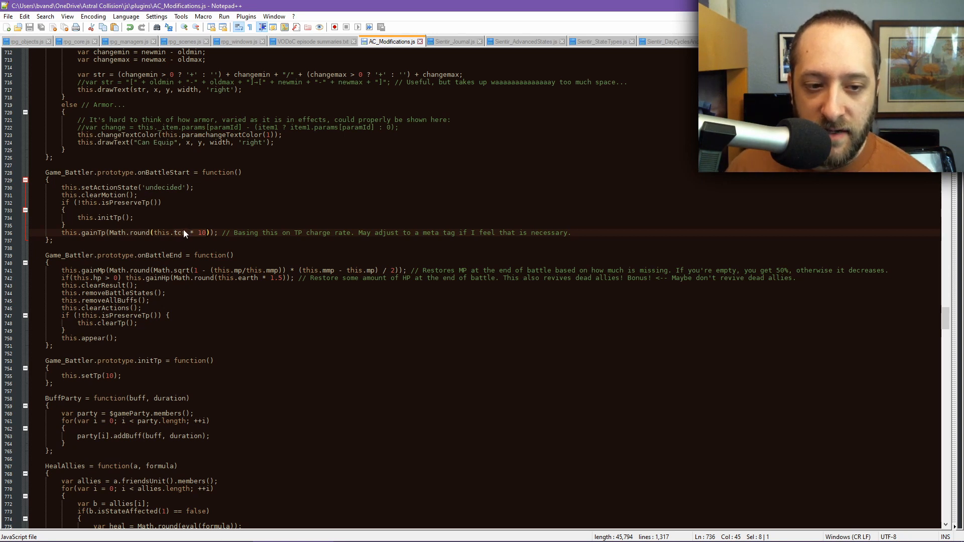
click(358, 233)
drag(358, 232, 596, 233)
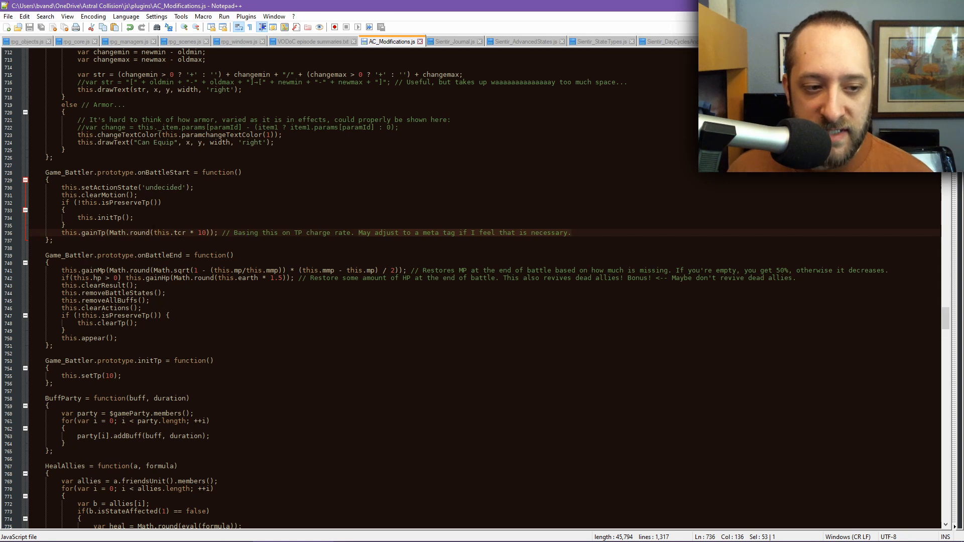
Step: Review the TP charge rate term in onBattleStart and the code below it, through the party helpers and status screen block to isDying
drag(153, 233, 174, 233)
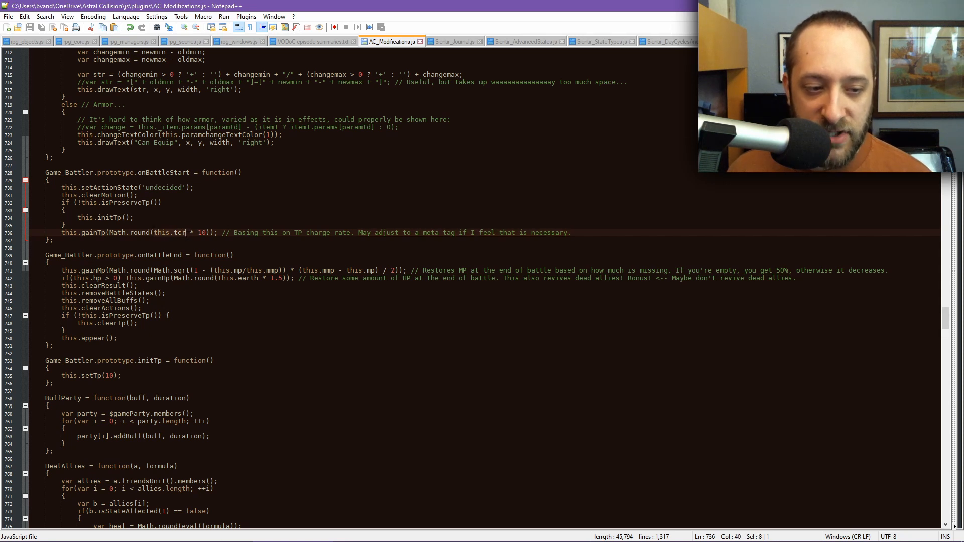
drag(195, 234, 206, 227)
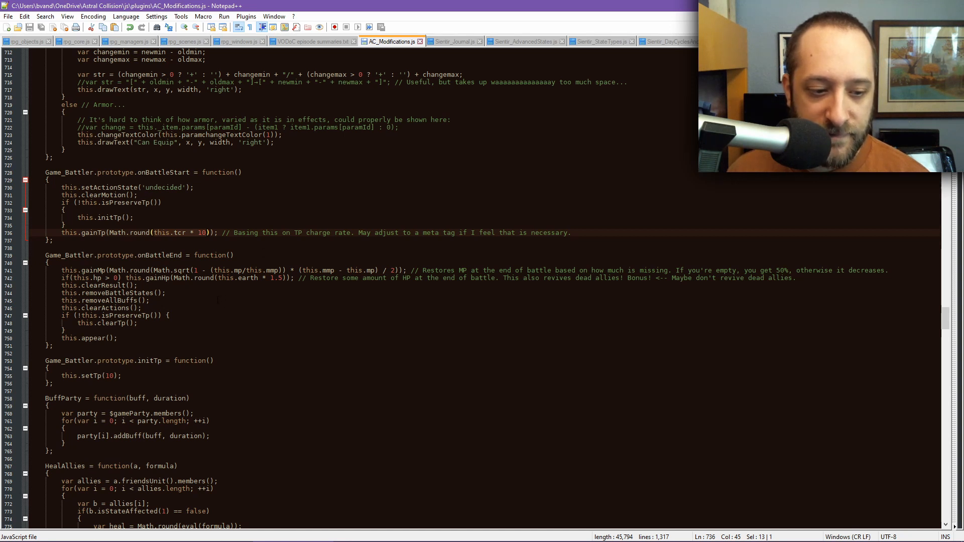
scroll(217, 300, down, 3)
scroll(218, 300, down, 20)
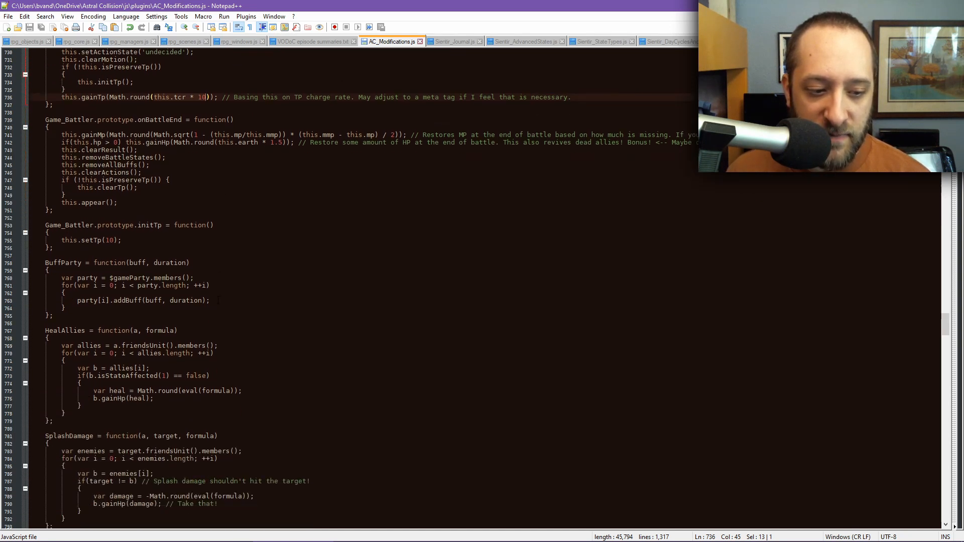
scroll(217, 300, down, 20)
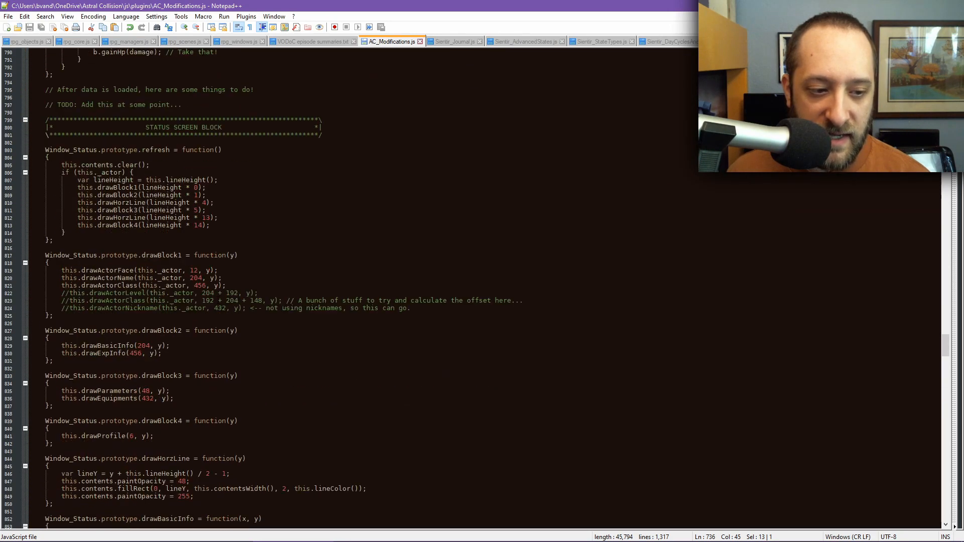
scroll(219, 300, down, 20)
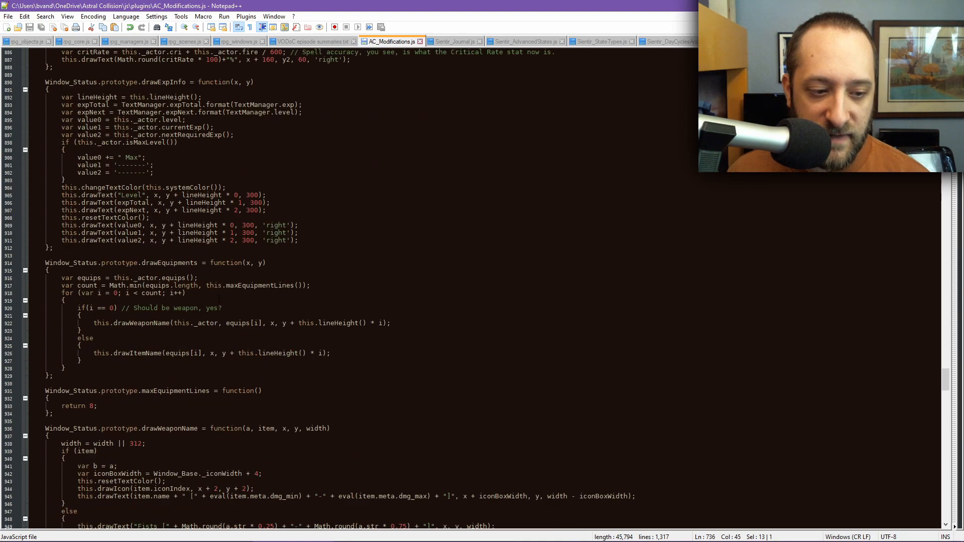
scroll(219, 300, down, 6)
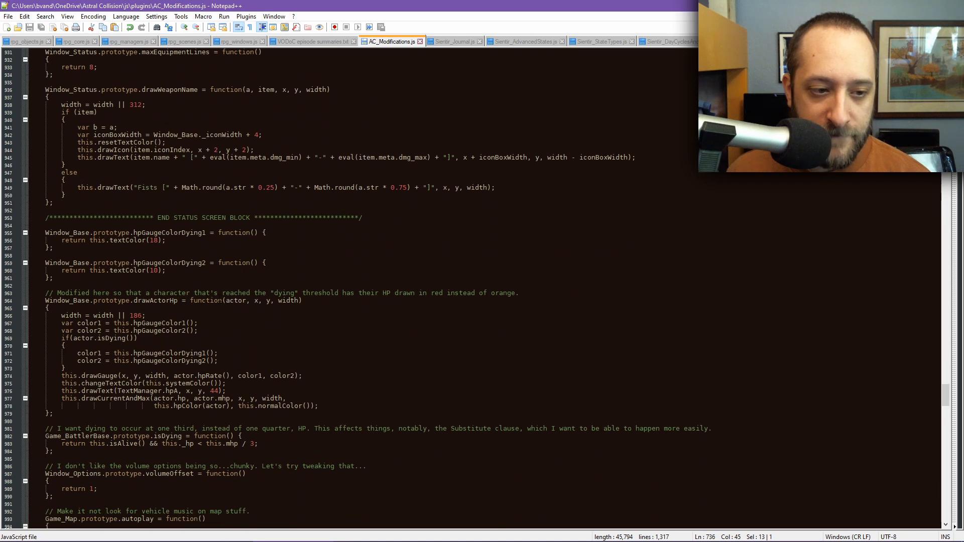
scroll(218, 299, down, 2)
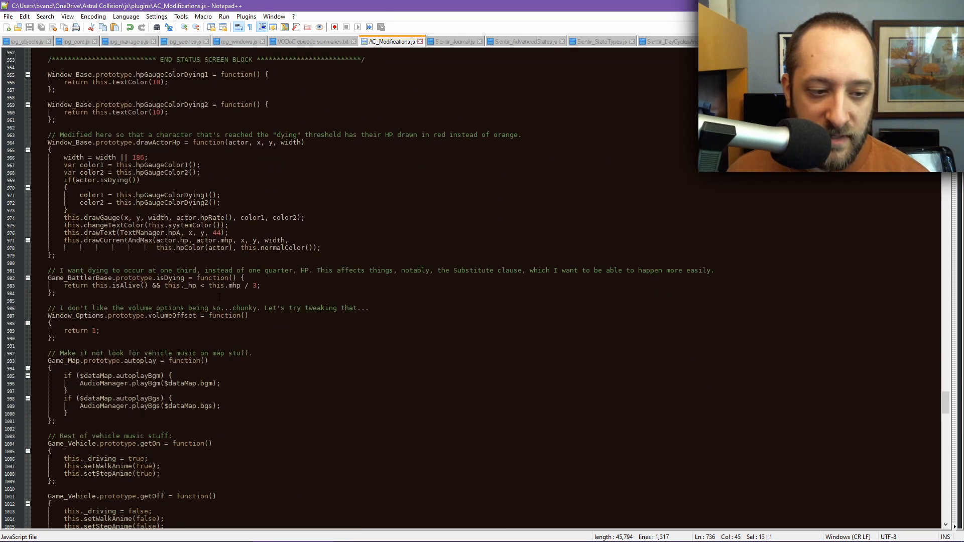
Step: Review the vehicle music and action result code, then examine the resisted and excelled effectiveness messages in makeHpDamageText
scroll(219, 297, down, 15)
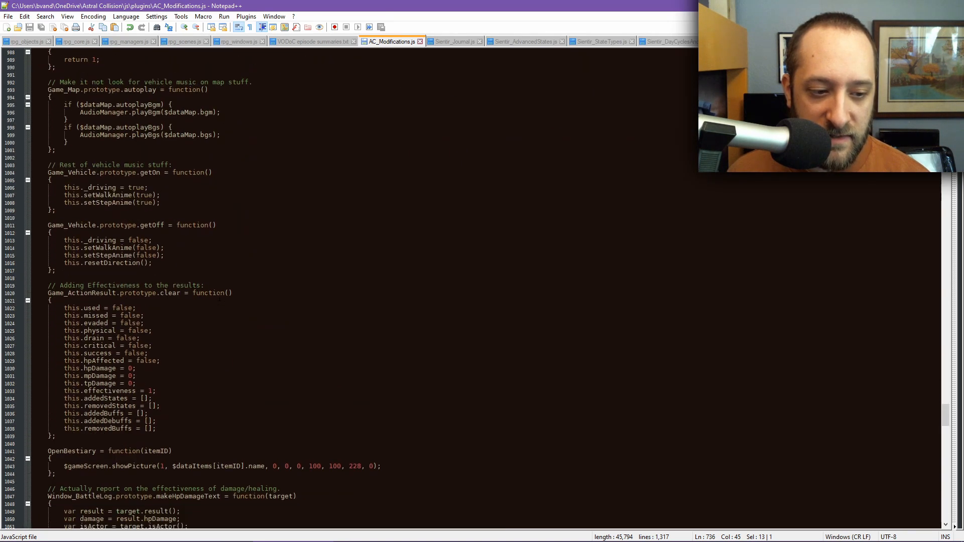
scroll(218, 297, down, 3)
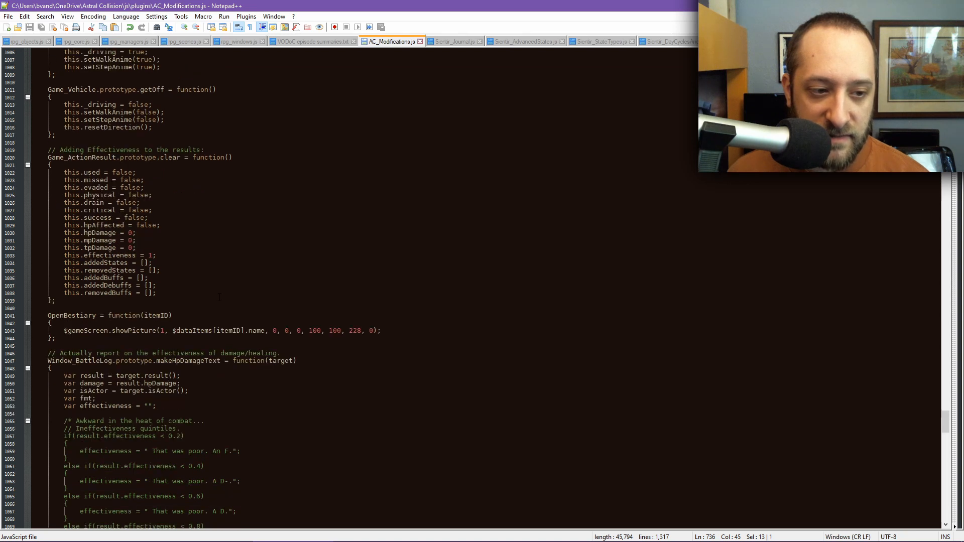
scroll(219, 297, down, 3)
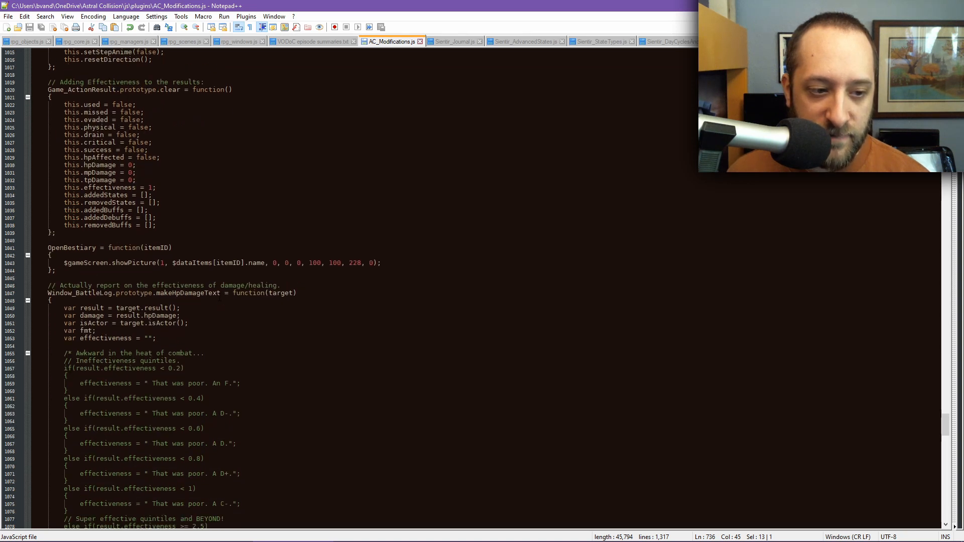
scroll(219, 299, down, 3)
scroll(219, 298, down, 19)
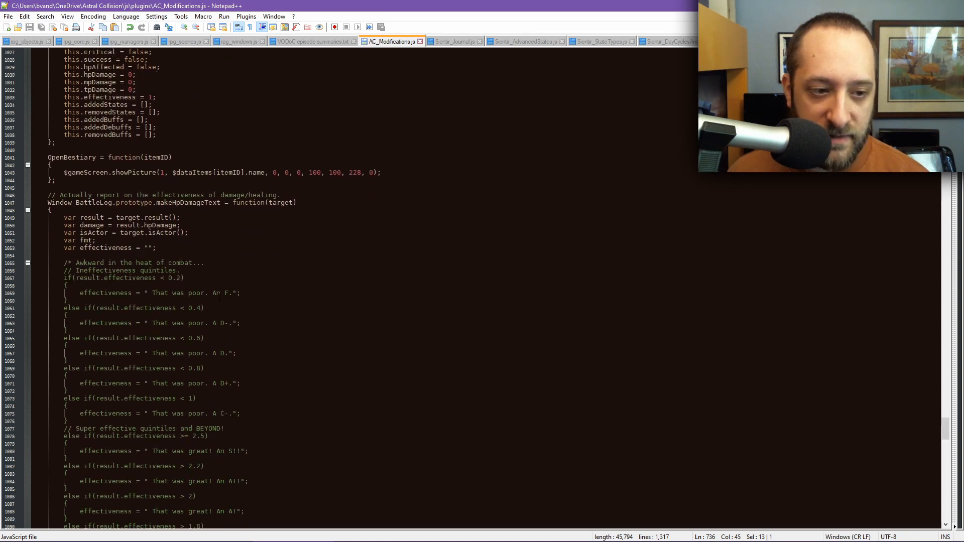
scroll(220, 293, down, 6)
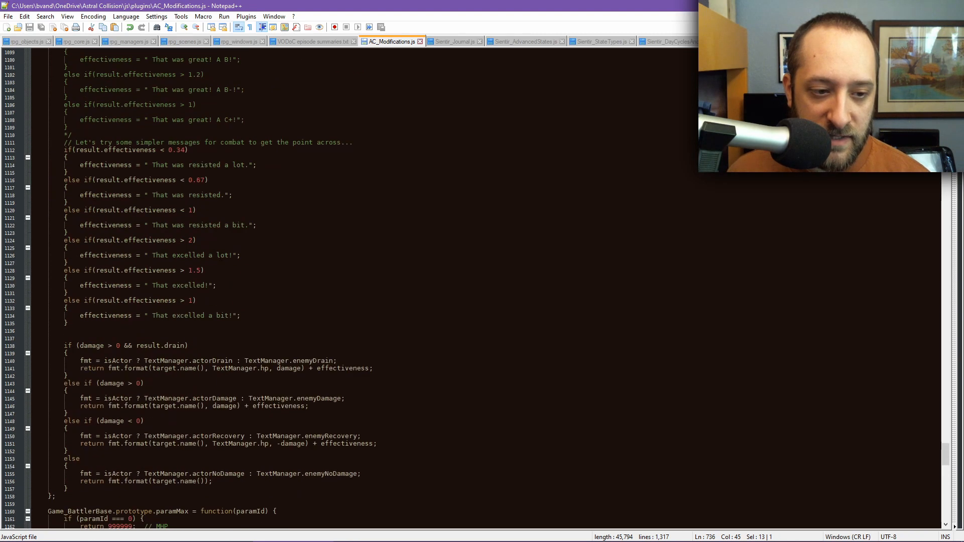
scroll(219, 293, down, 8)
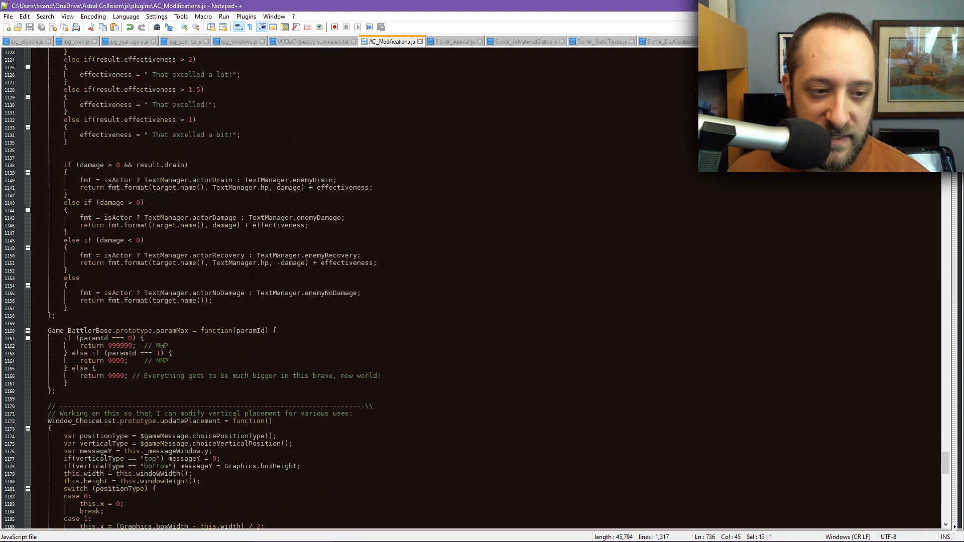
scroll(293, 293, up, 9)
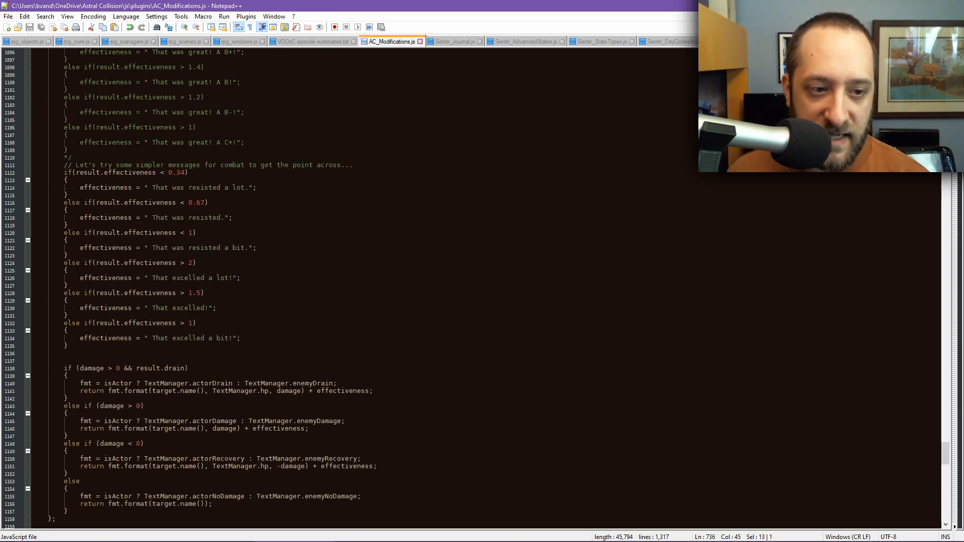
double_click(204, 187)
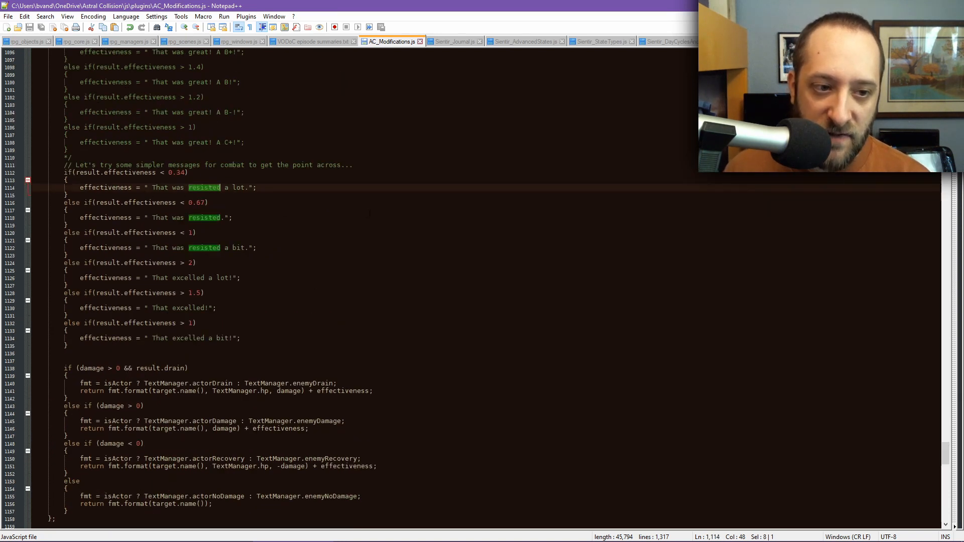
Step: Review paramMax and the choice list placement code, then examine the ratePreemptive, rateSurprise and onEncounter functions for preemptive and surprise attacks
scroll(370, 213, down, 15)
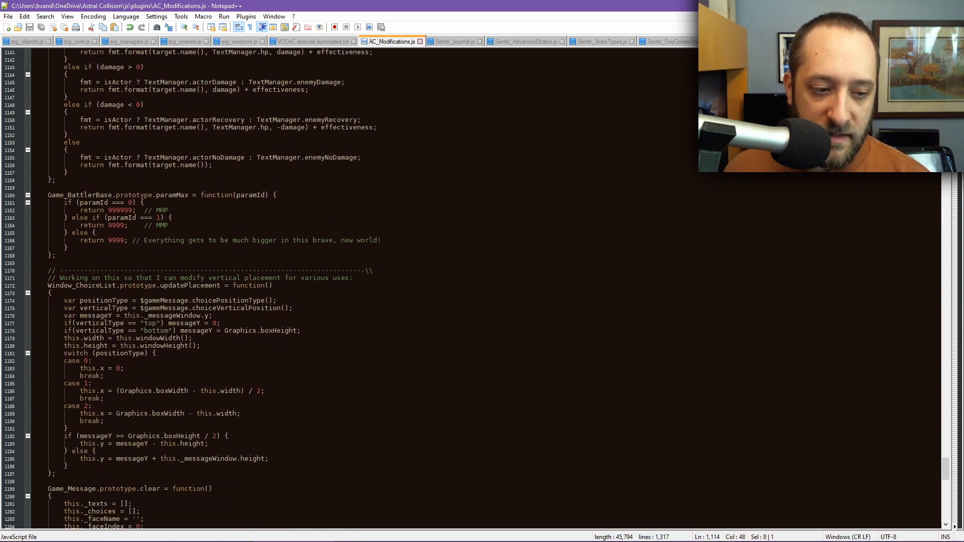
scroll(330, 217, down, 4)
scroll(211, 235, down, 9)
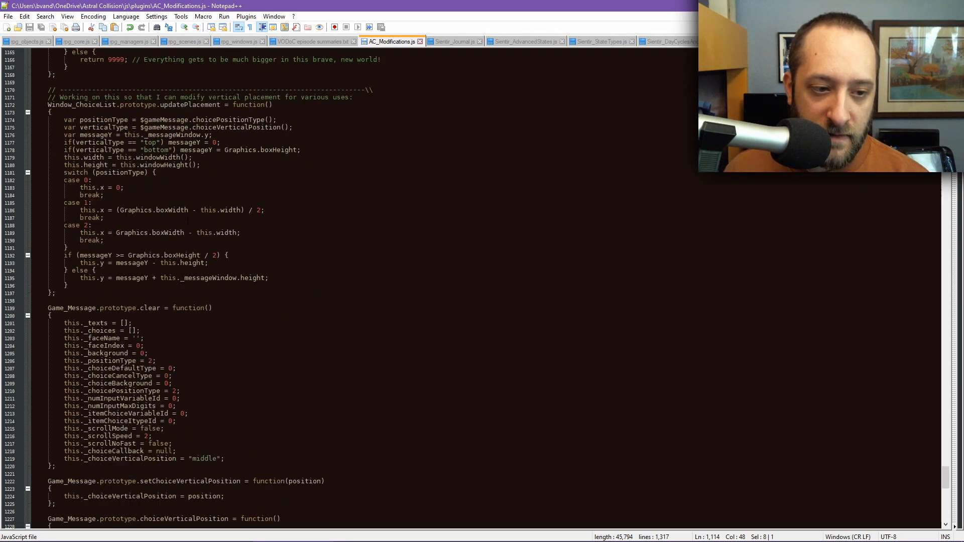
scroll(295, 273, down, 6)
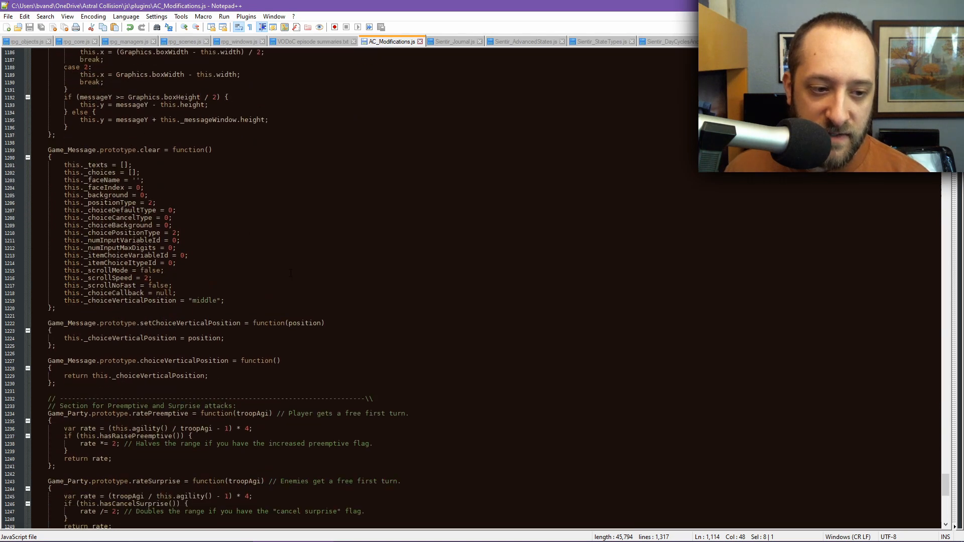
scroll(290, 272, down, 4)
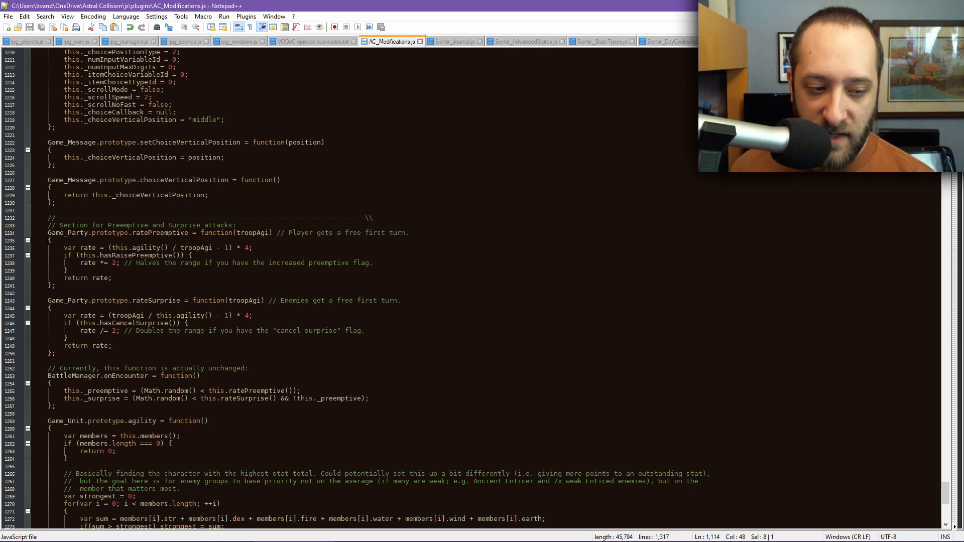
drag(33, 233, 72, 353)
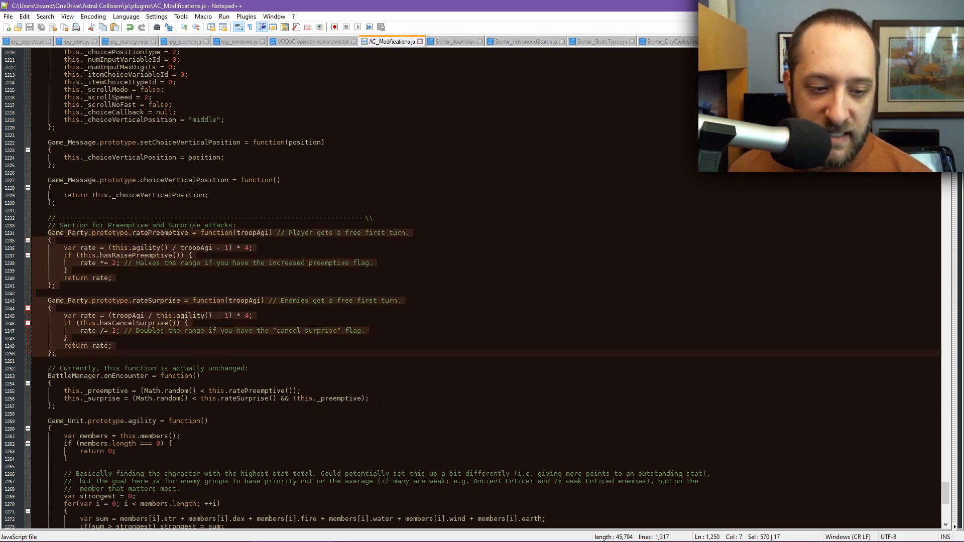
drag(56, 405, 59, 375)
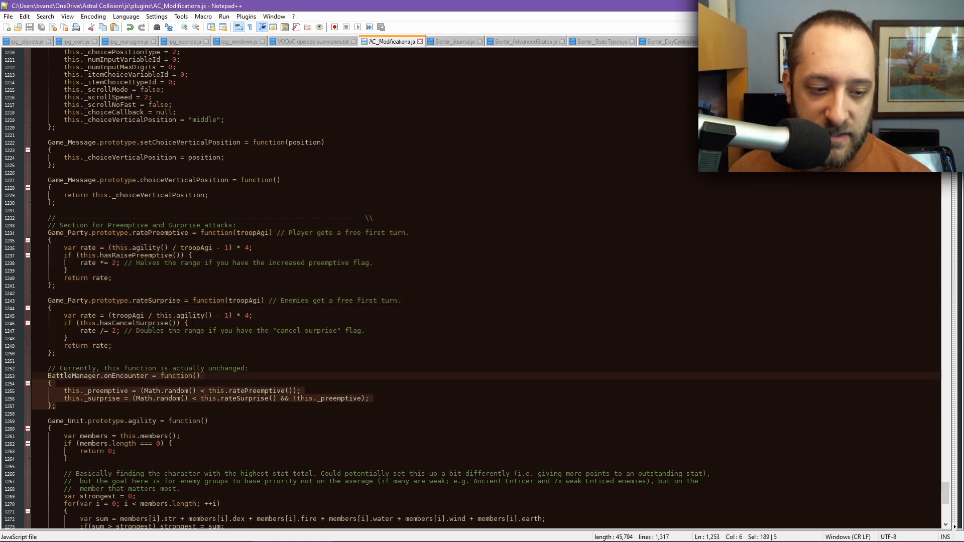
click(72, 353)
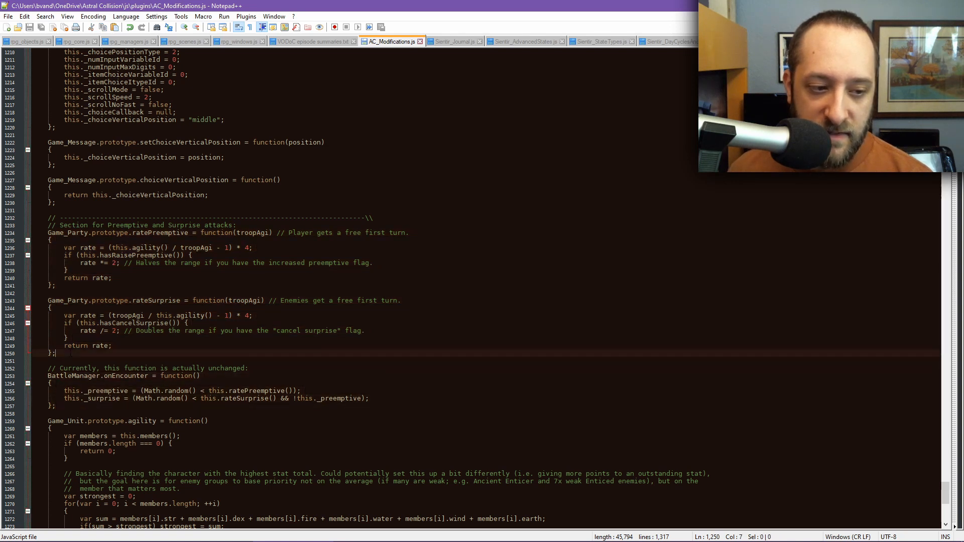
drag(71, 353, 48, 233)
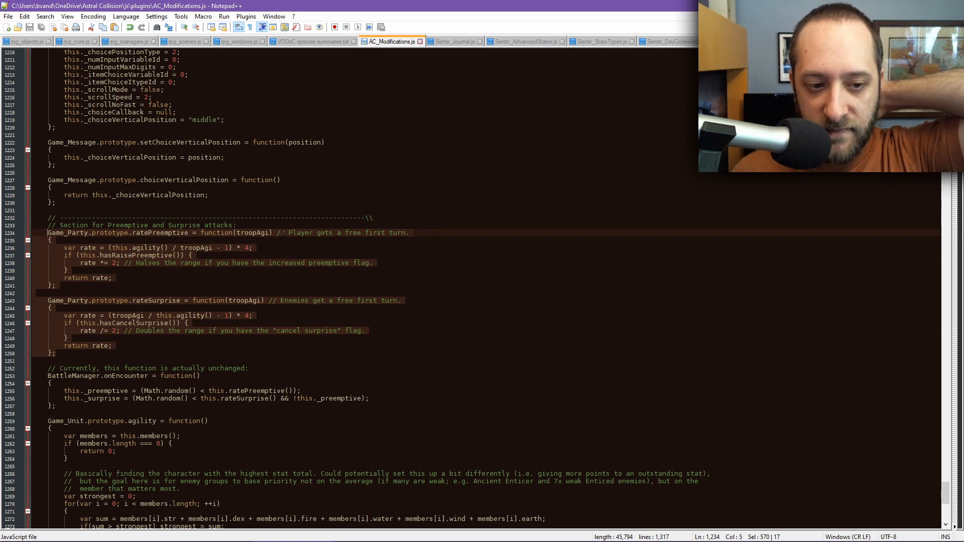
drag(273, 233, 462, 233)
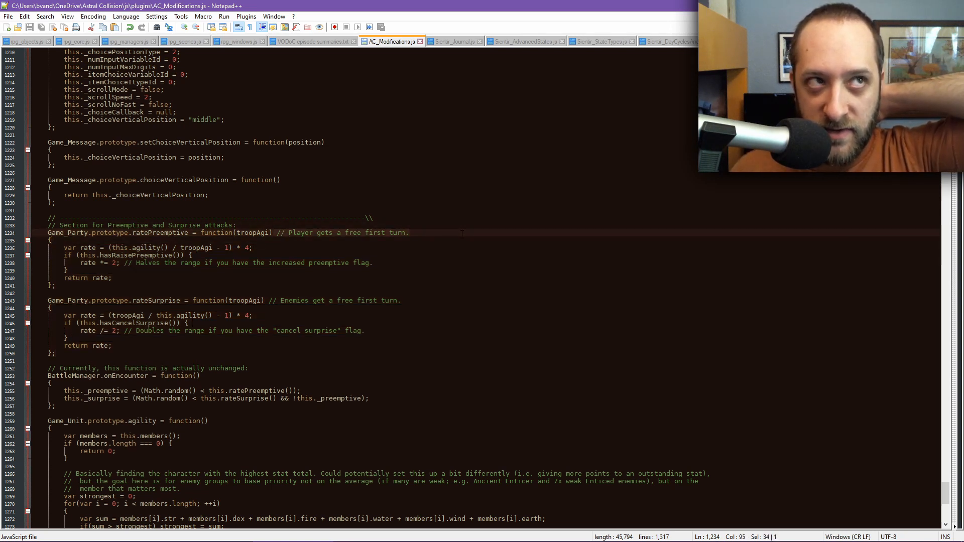
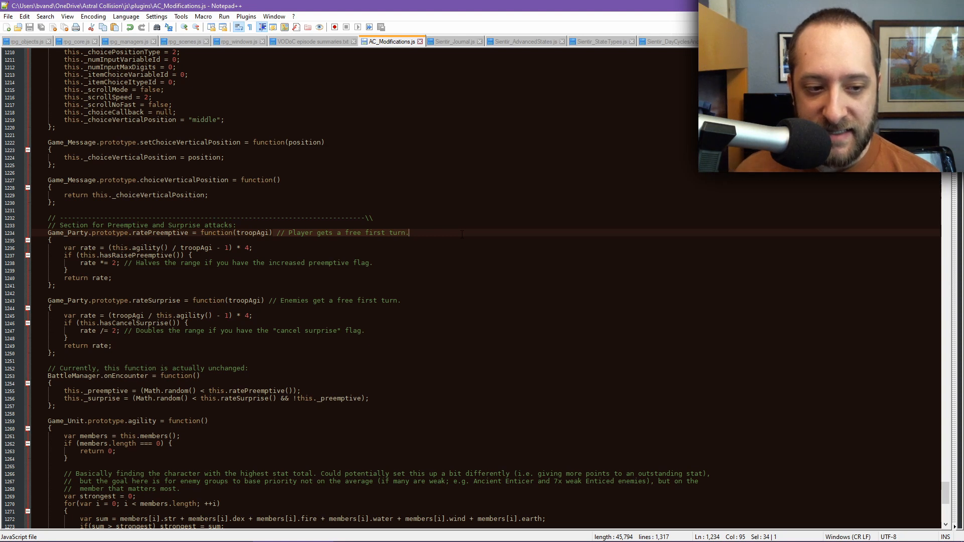
Step: Examine the rate formula in ratePreemptive and the strongest-member stat sum in Game_Unit.prototype.agility
drag(106, 242, 261, 248)
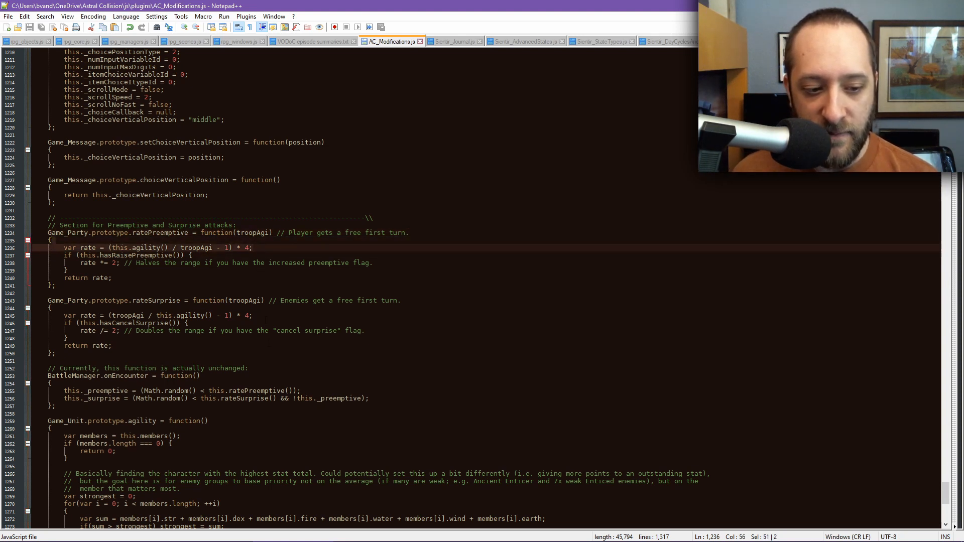
scroll(266, 318, down, 4)
scroll(244, 229, up, 2)
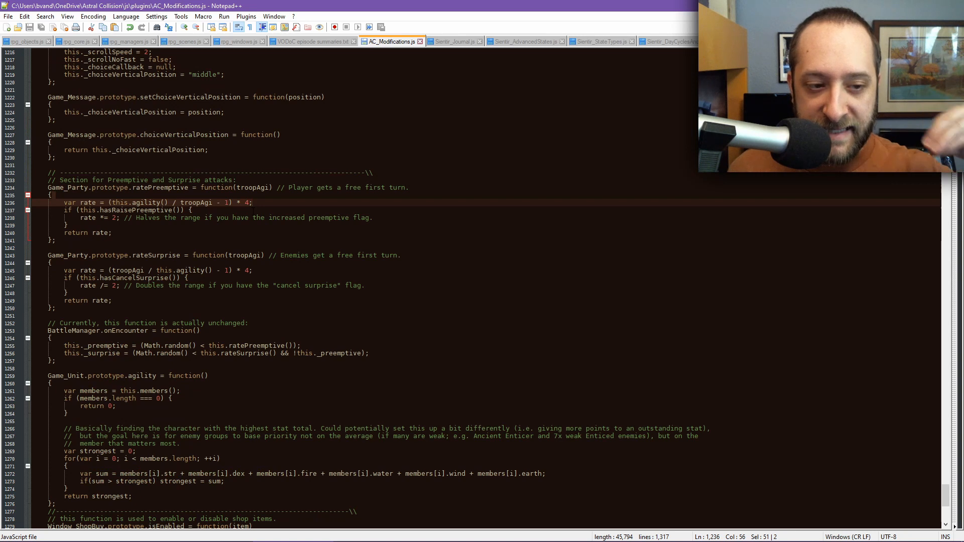
click(267, 202)
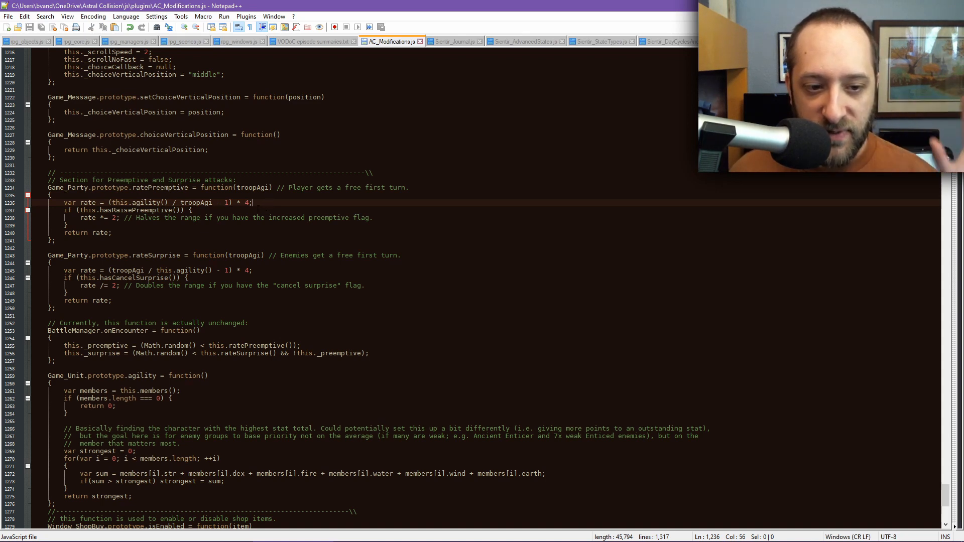
scroll(471, 289, down, 3)
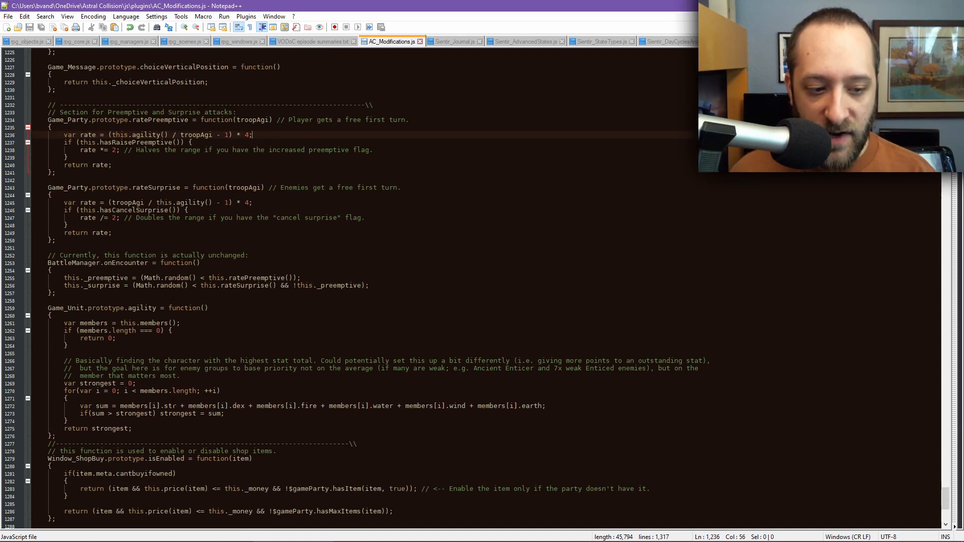
drag(73, 436, 48, 308)
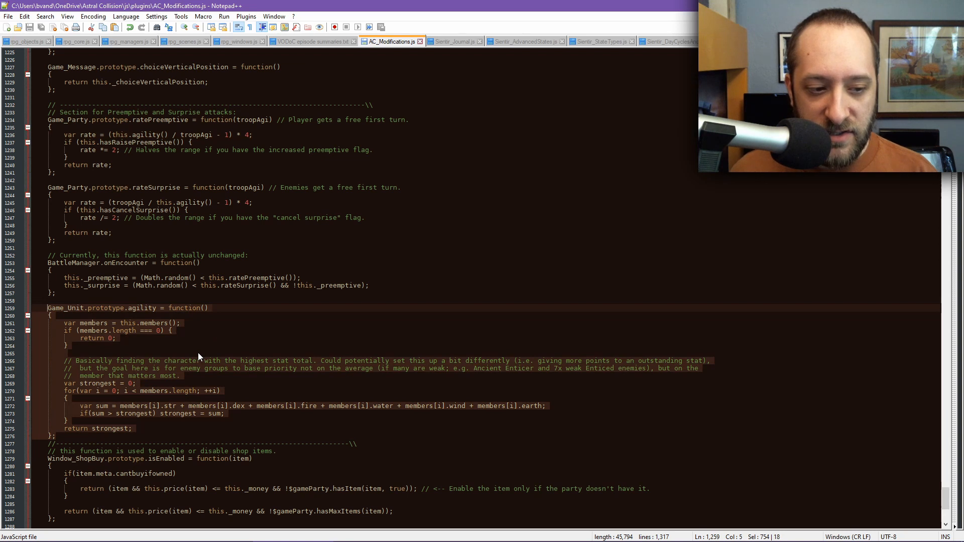
drag(120, 405, 568, 404)
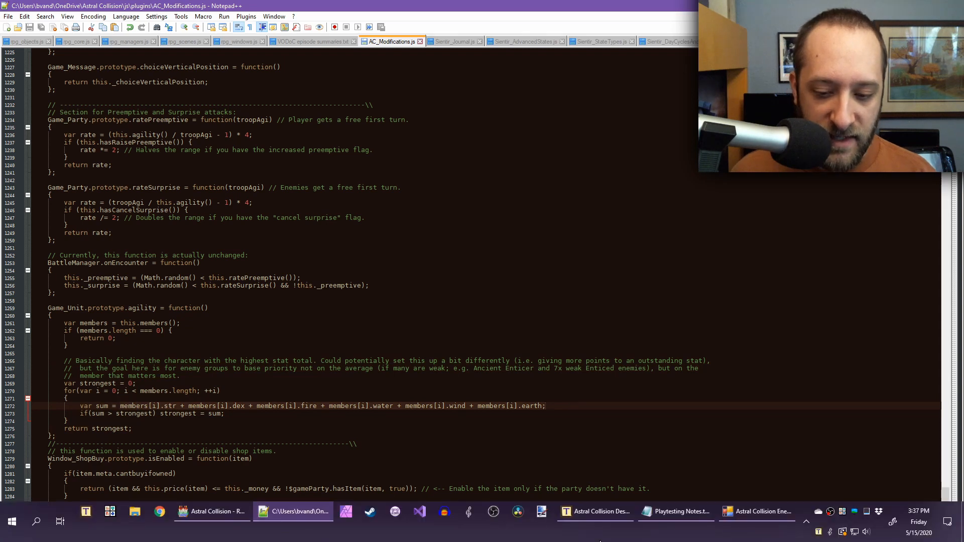
Step: Switch to the Astral Collision Math spreadsheet and find the surprise and preemptive encounter rate calculations on the Math/Overview sheet
click(612, 516)
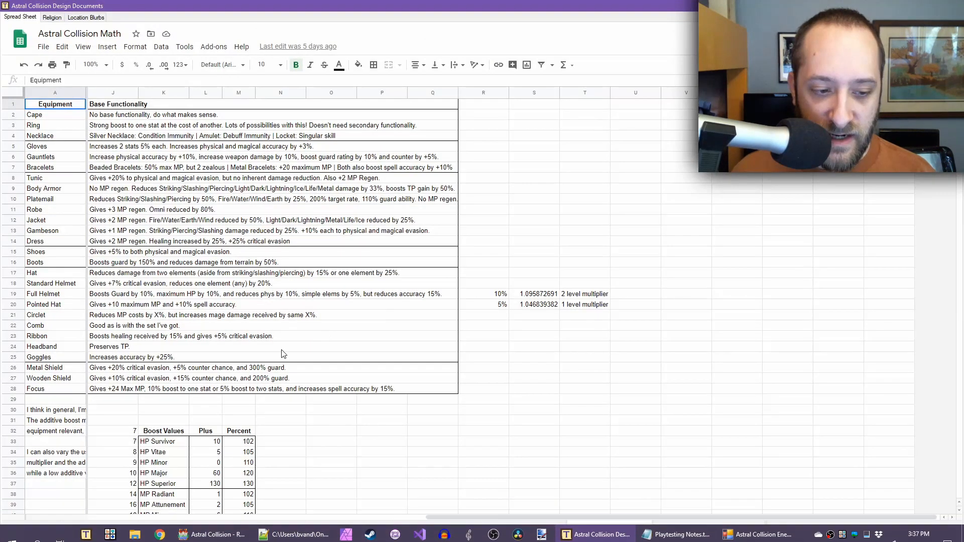
click(86, 530)
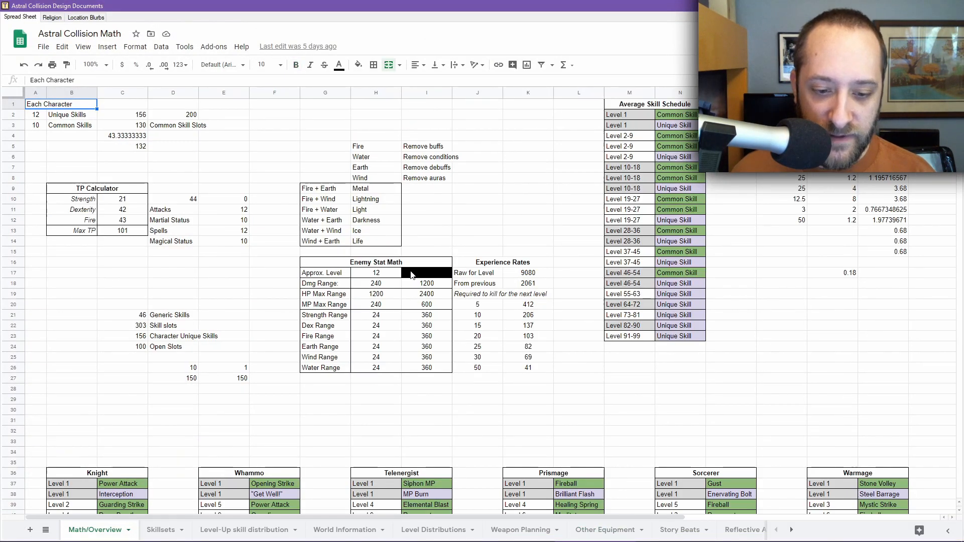
scroll(419, 276, down, 10)
scroll(419, 277, down, 15)
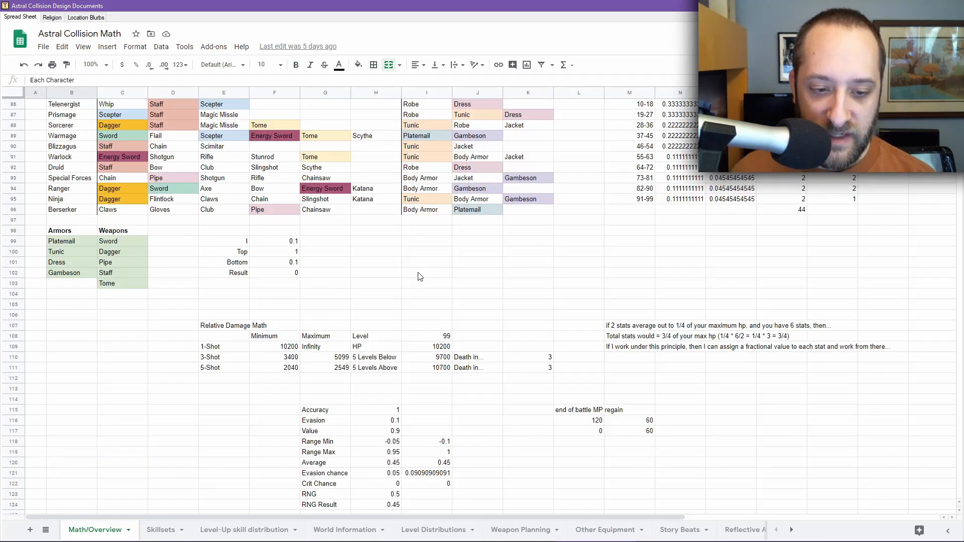
scroll(452, 280, down, 8)
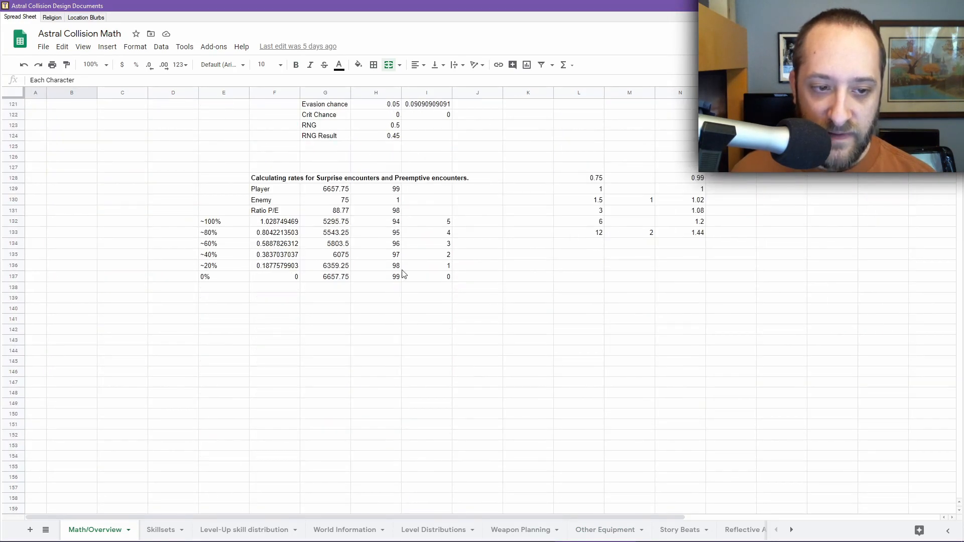
Step: Set the Player row's input value in H129 to 10 in the surprise and preemptive encounter calculations
click(434, 180)
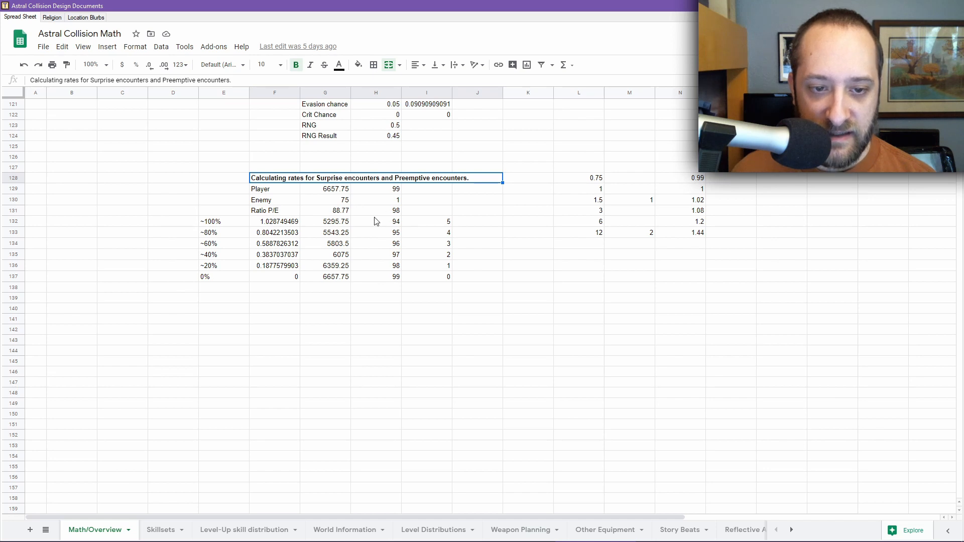
click(397, 190)
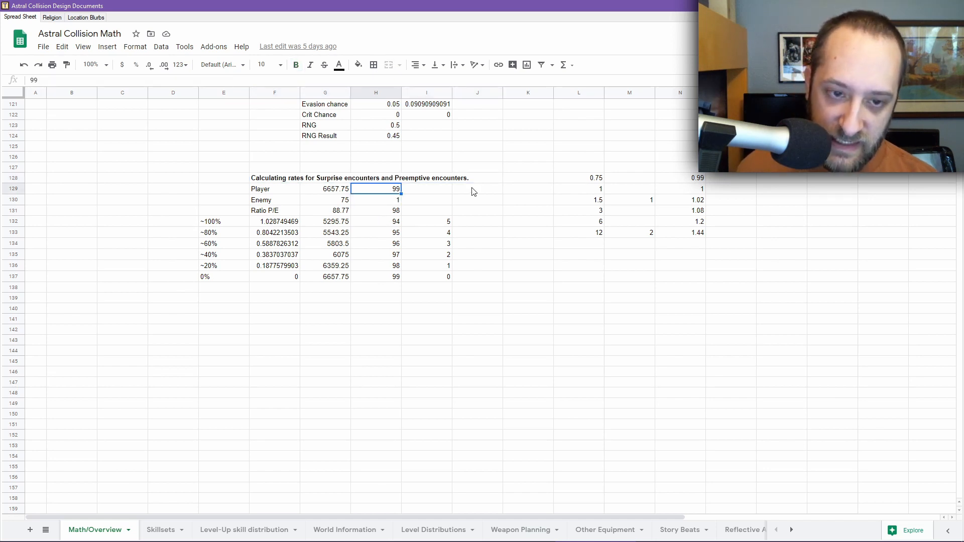
text(10)
key(Return)
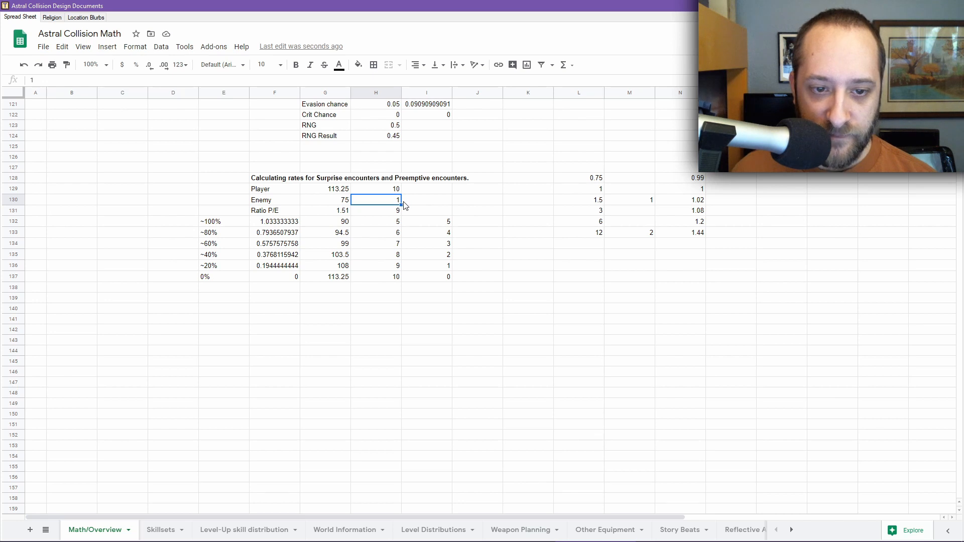
Step: Check the difference and Enemy stat formulas, and test the ratio with Enemy input H130 at 10 before returning it to 1
click(393, 213)
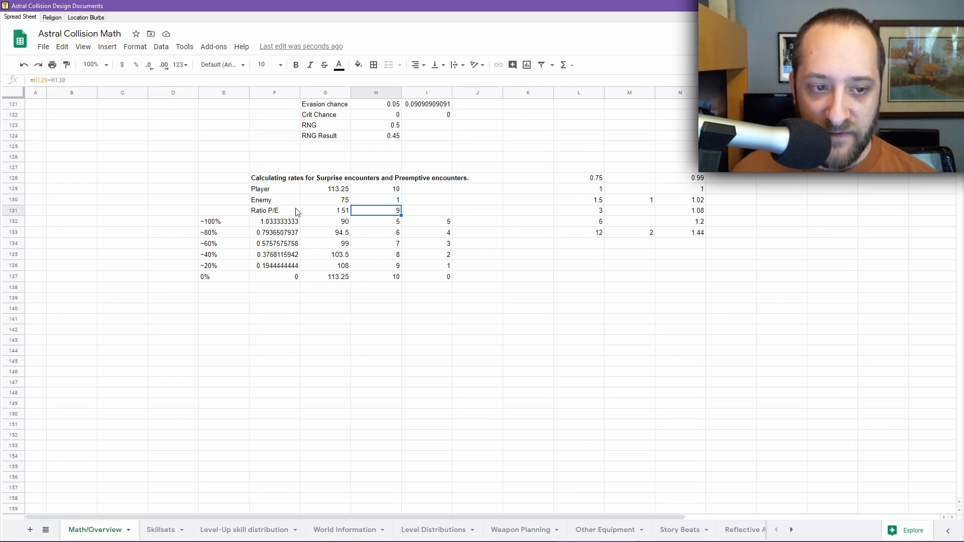
click(332, 201)
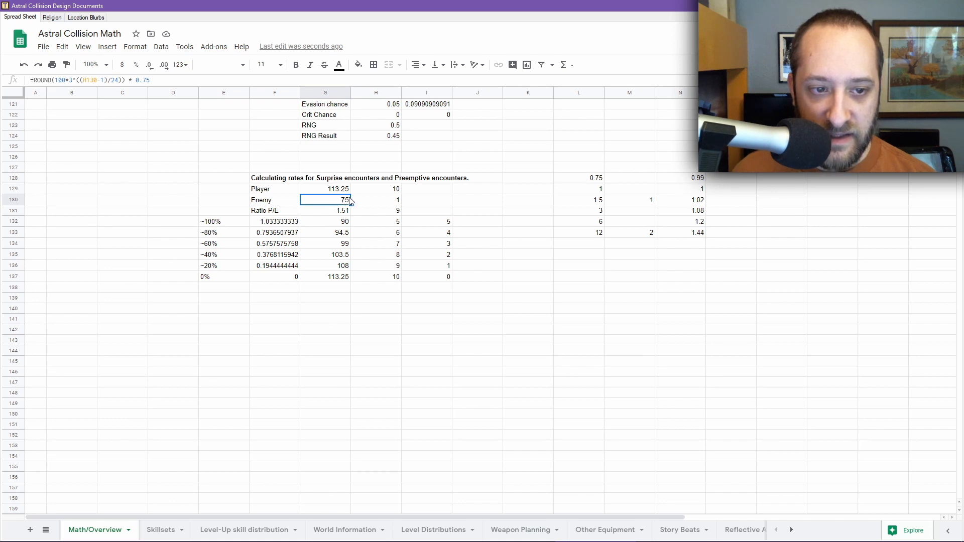
click(401, 201)
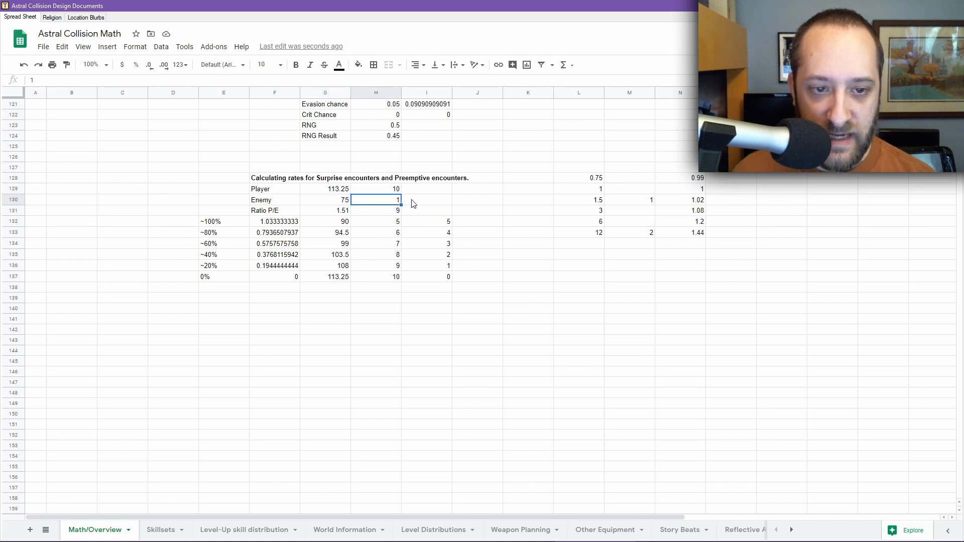
text(10)
key(Return)
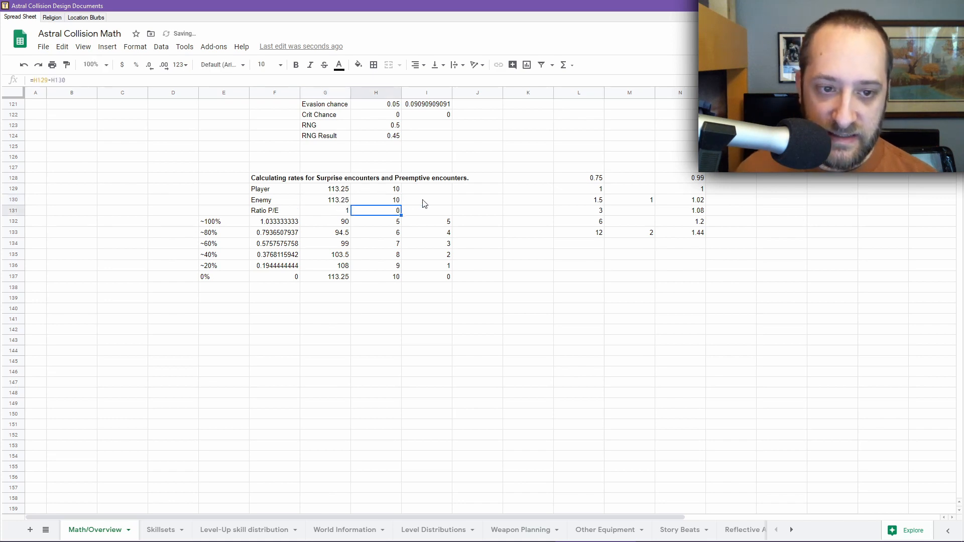
key(Up)
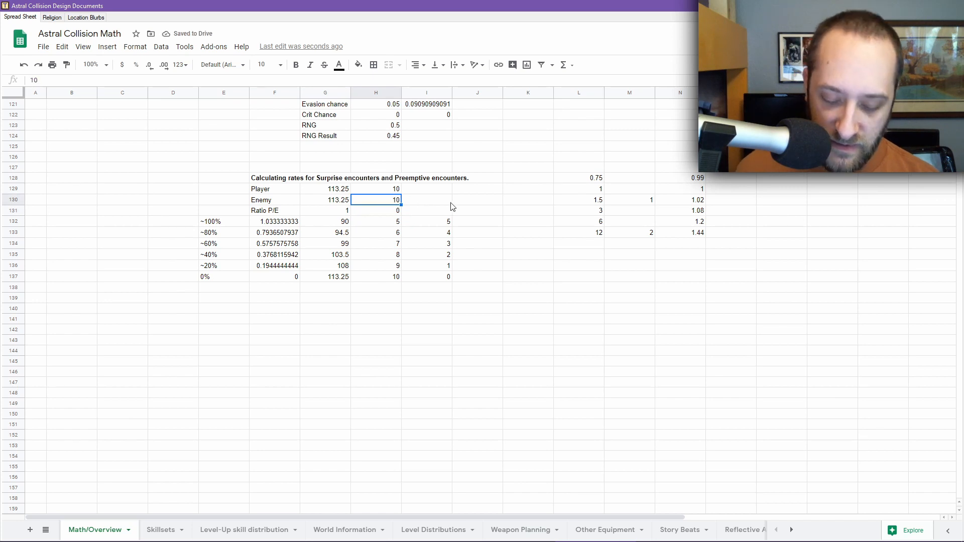
text(1)
key(Return)
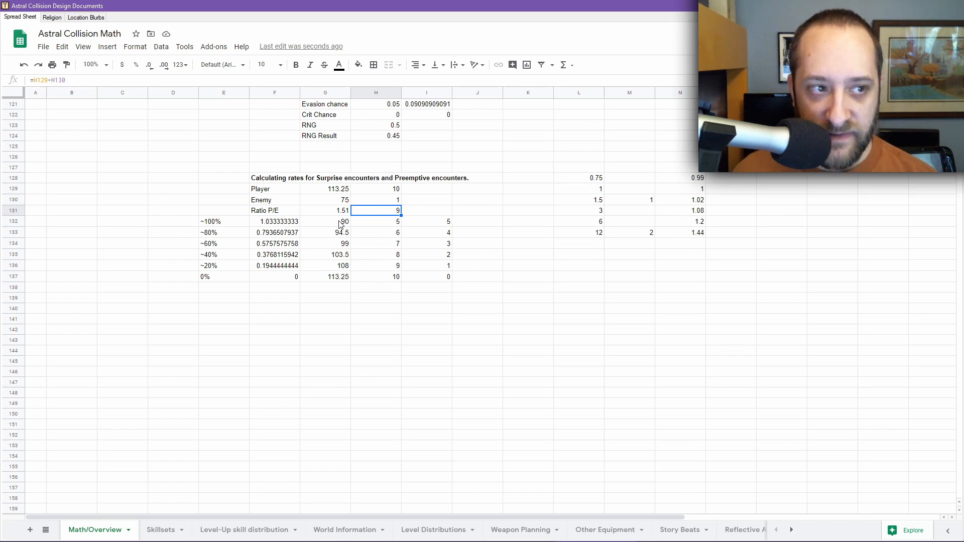
Step: Examine the stat formulas in G129 and G132, the ratio in G131 and the rate formulas in F132 and F133
click(340, 224)
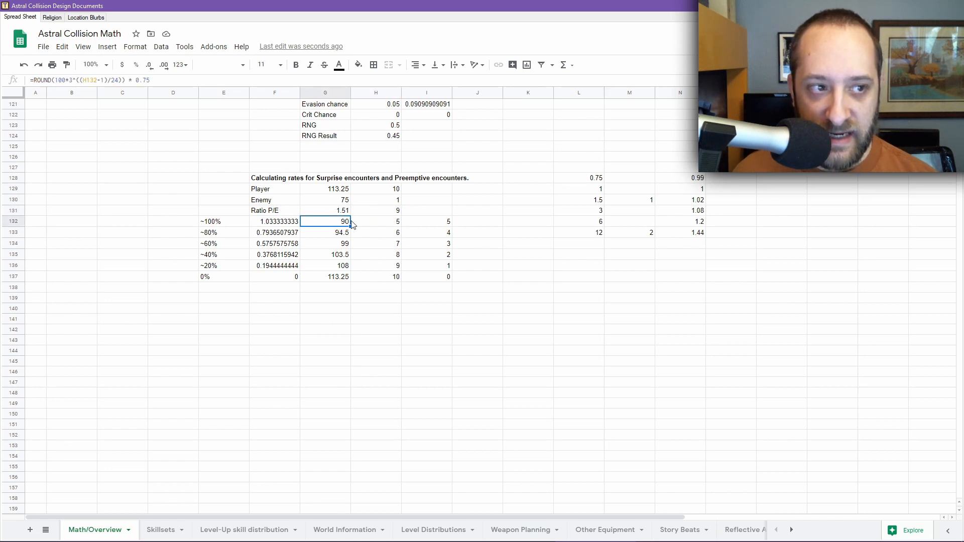
click(339, 191)
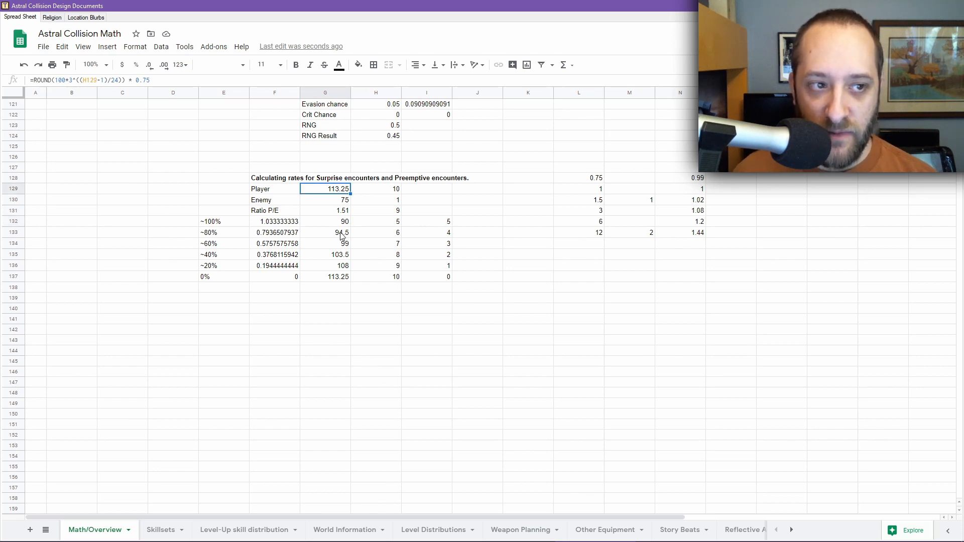
click(339, 213)
click(339, 226)
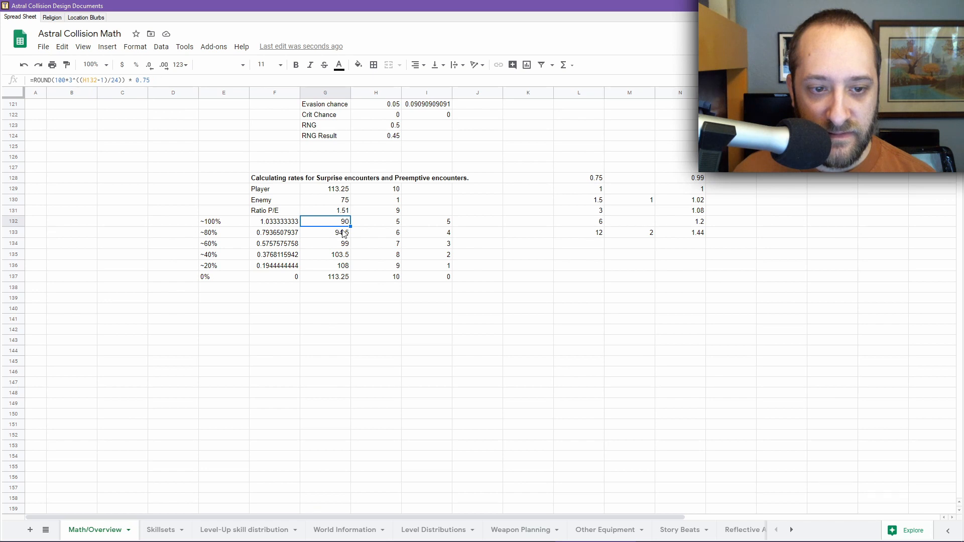
click(279, 223)
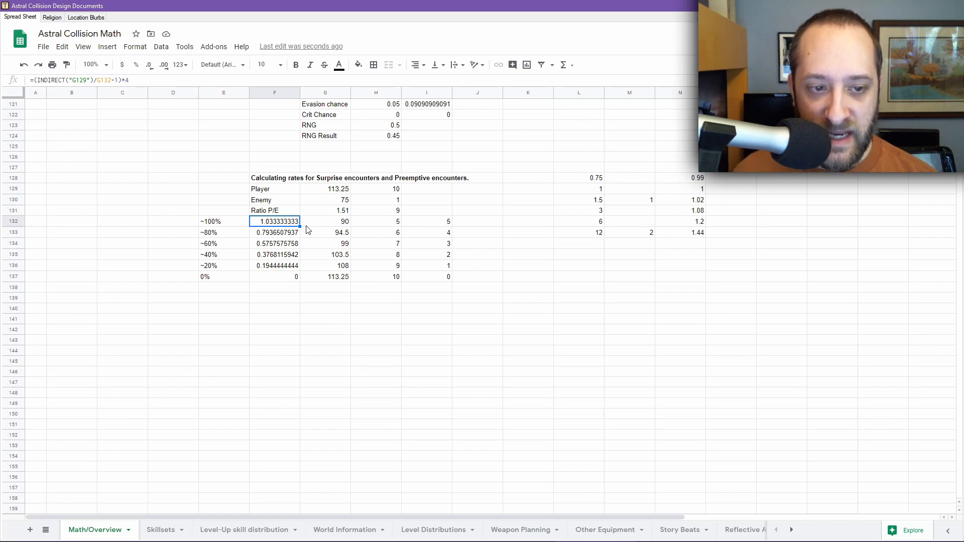
click(267, 234)
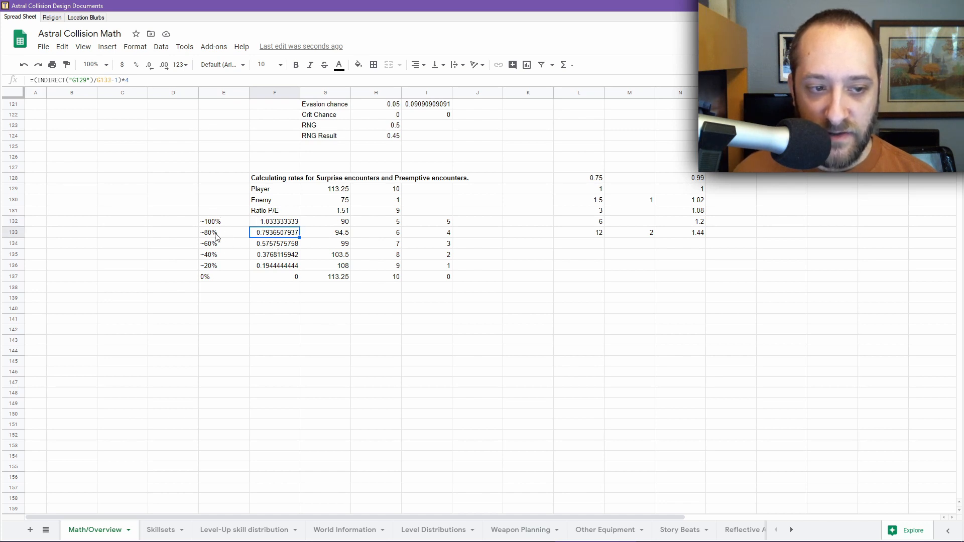
Step: Review the percentage labels in column E and the difference formulas in I132 to I136
drag(177, 213, 226, 286)
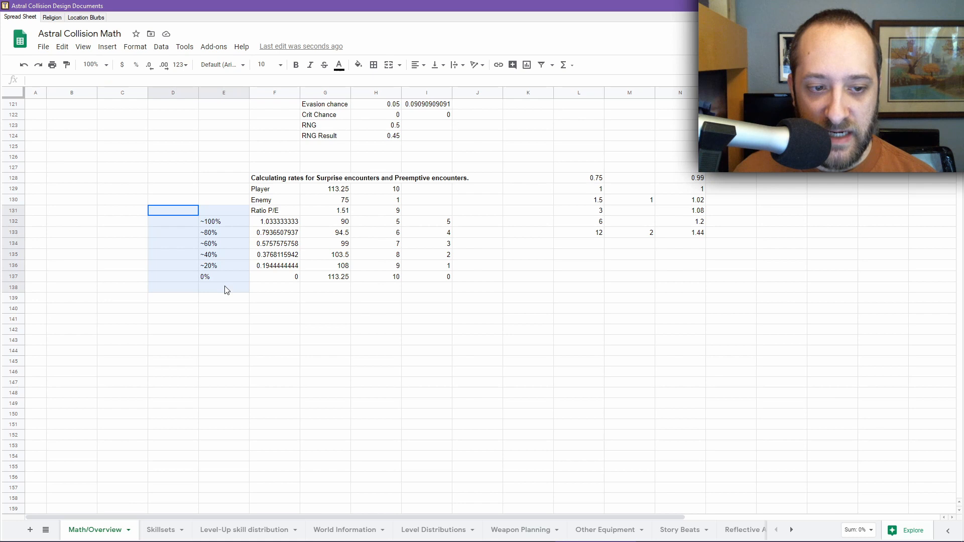
click(332, 321)
drag(442, 223, 442, 269)
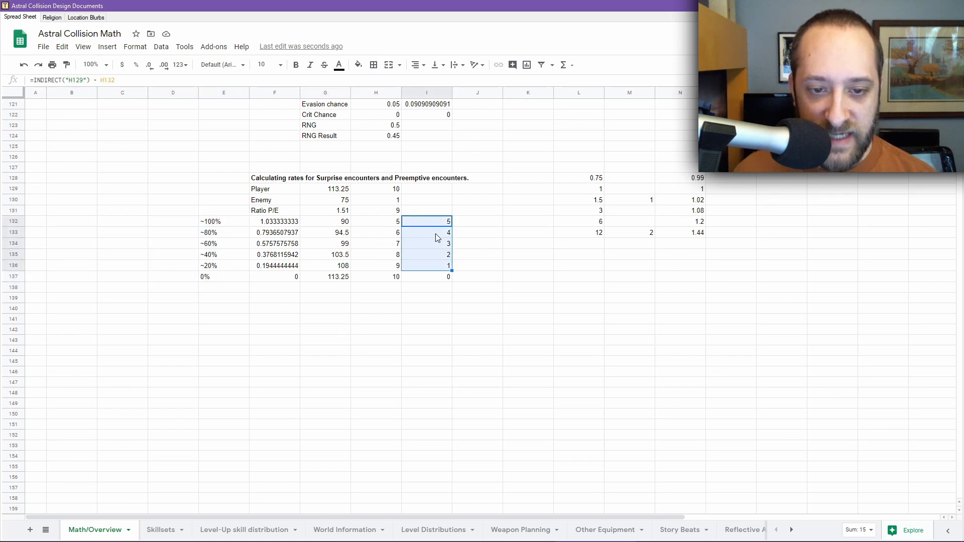
click(435, 233)
click(437, 246)
click(434, 258)
click(434, 267)
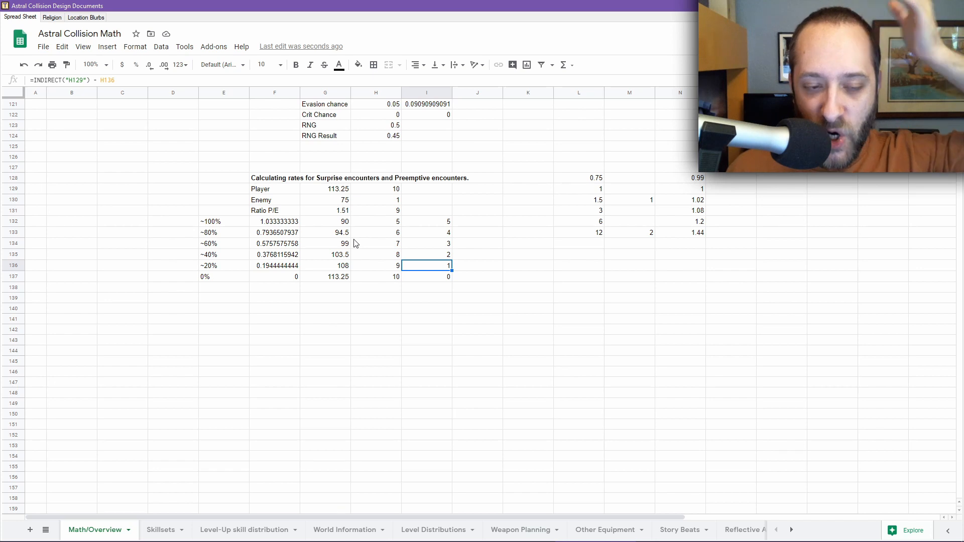
Step: Examine the Player stat formula and the column H inputs from the Player row down to the 0% row
click(339, 193)
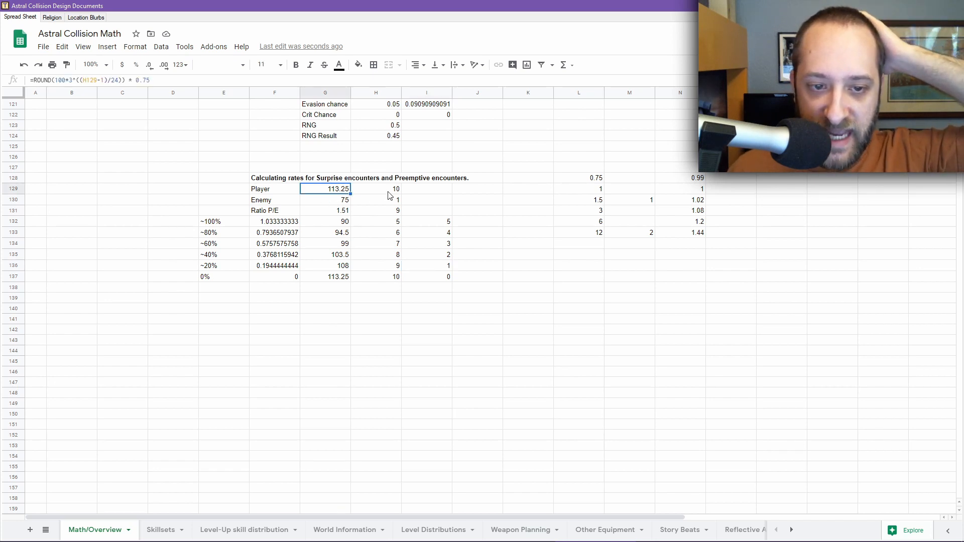
click(389, 192)
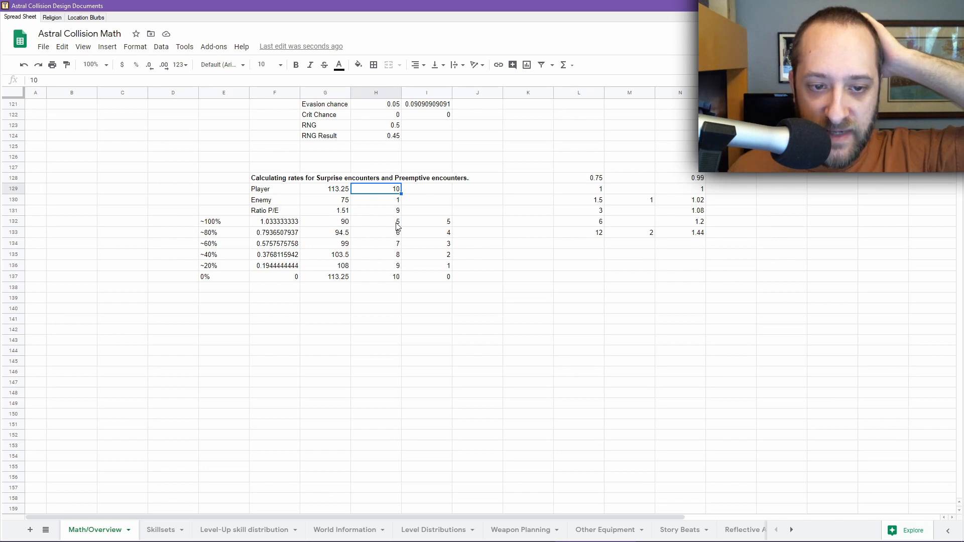
click(397, 222)
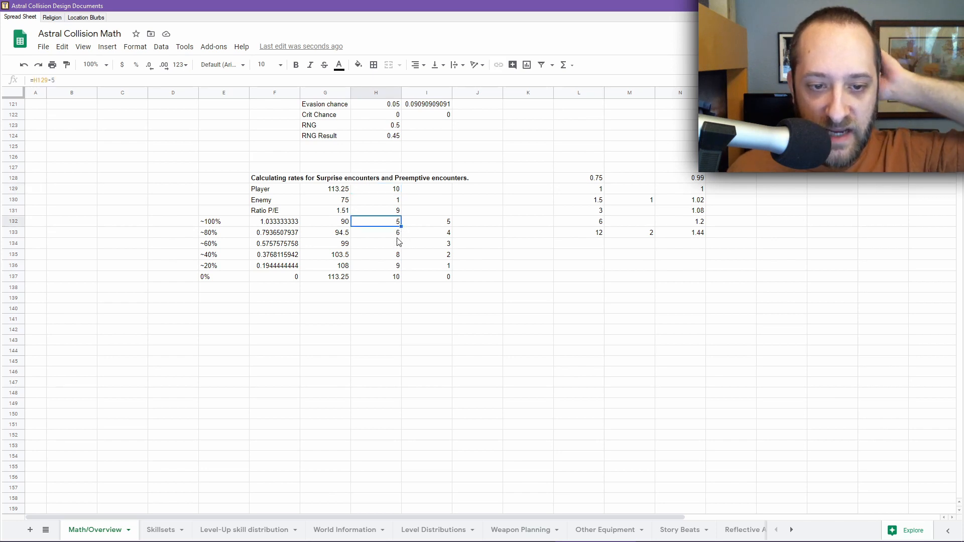
click(395, 244)
click(394, 257)
click(394, 265)
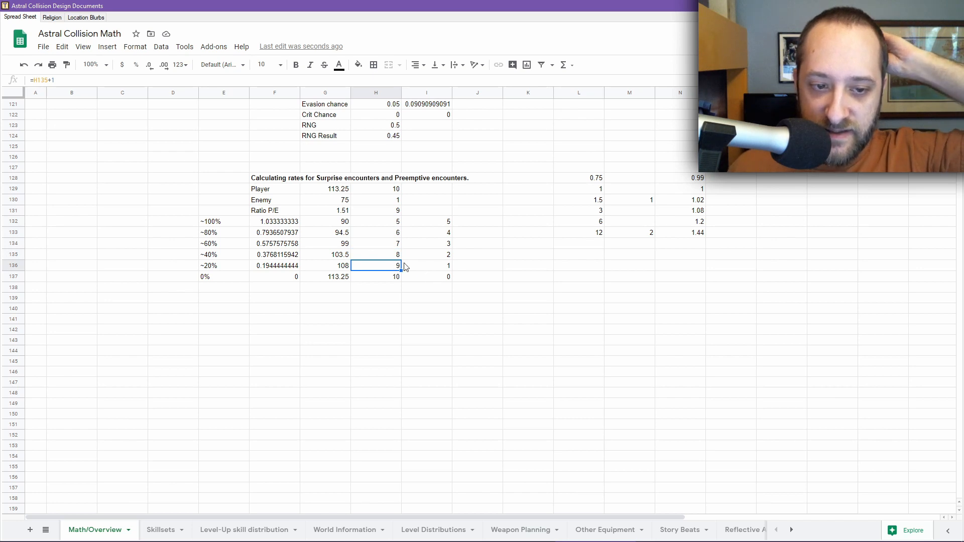
click(395, 277)
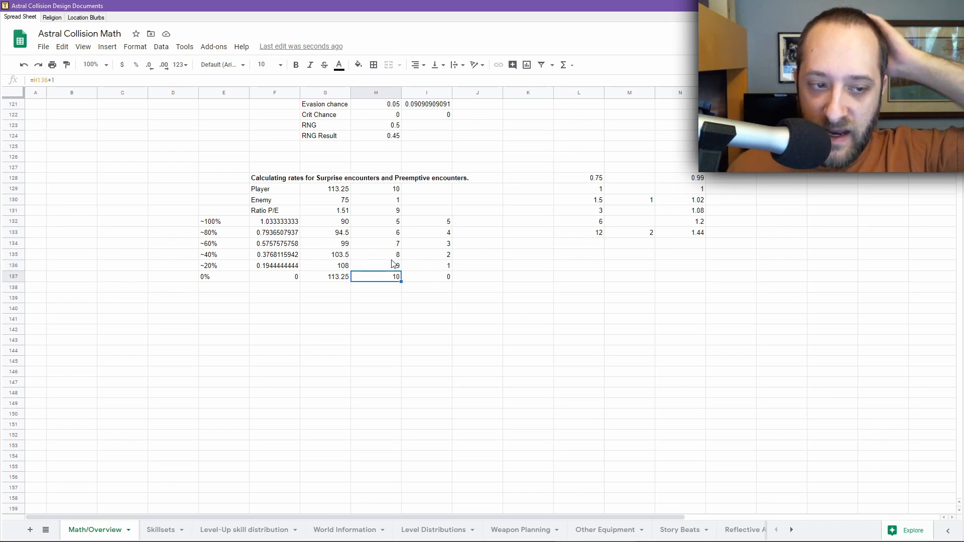
Step: Inspect the input, stat and rate formulas of the ~100% row together with the Ratio P/E formula
click(387, 224)
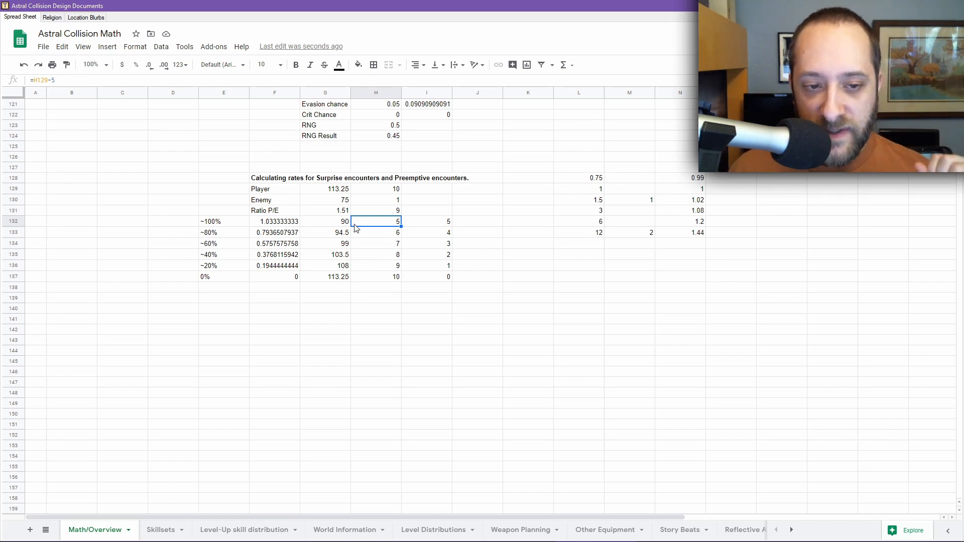
click(335, 223)
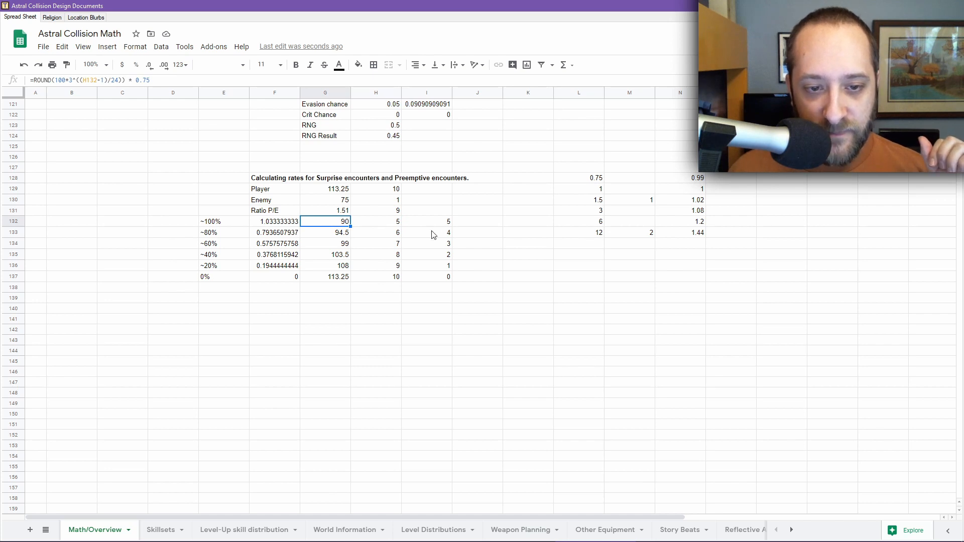
click(388, 225)
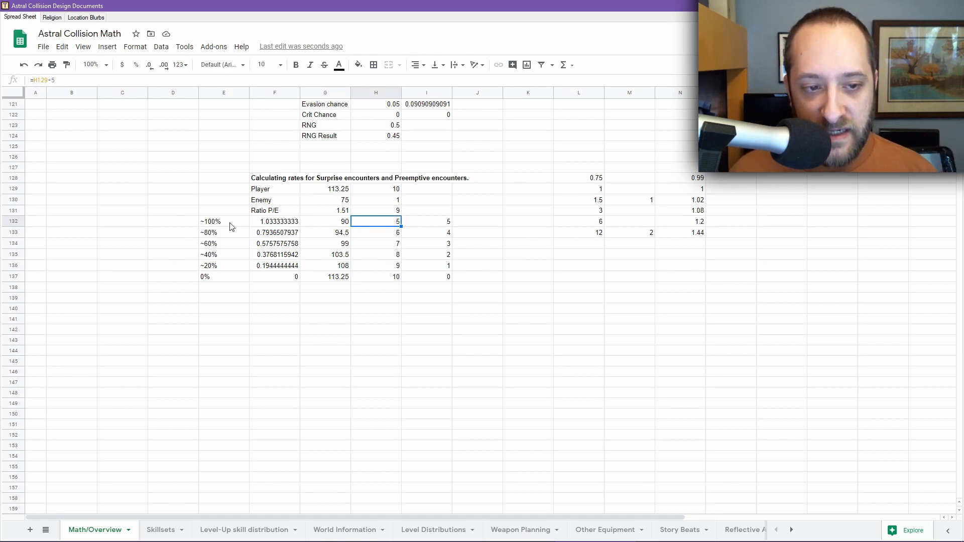
click(276, 224)
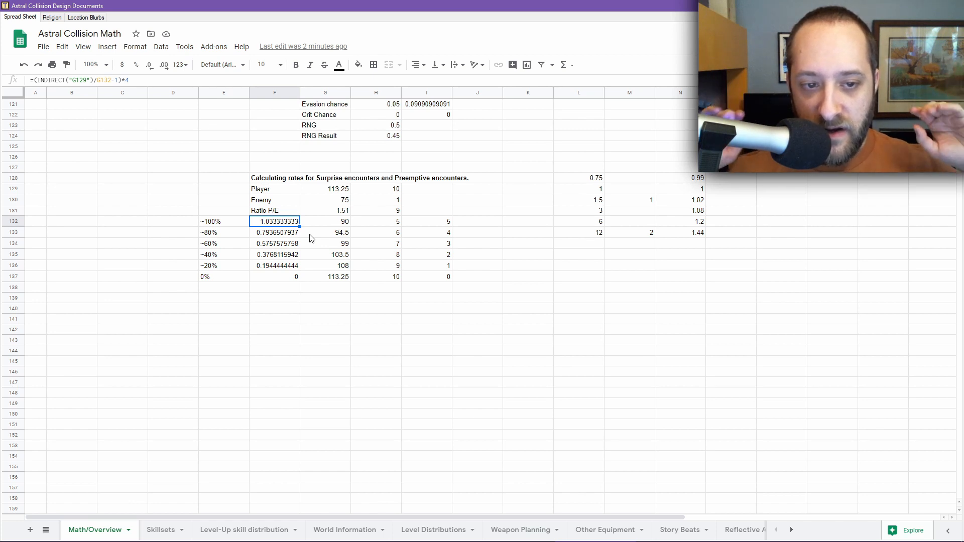
click(335, 216)
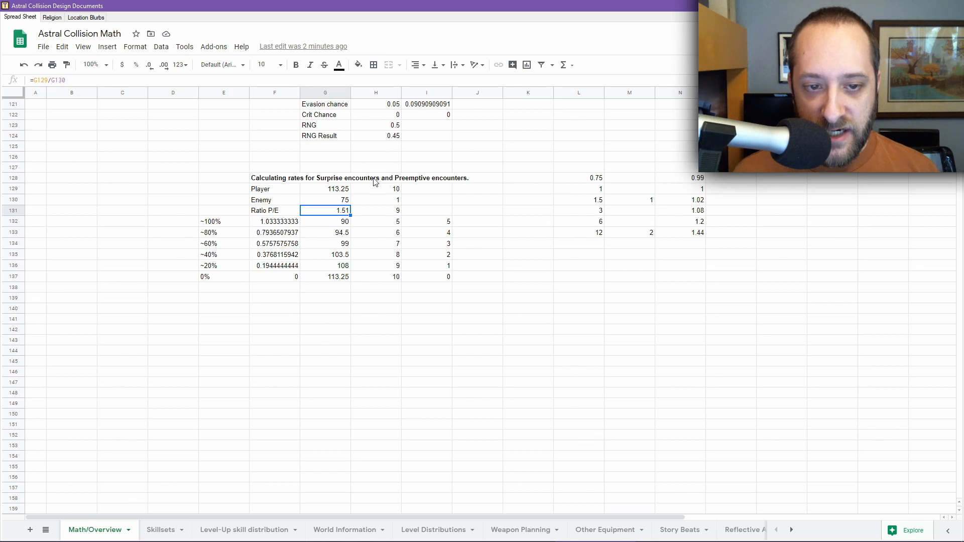
Step: Set the Enemy row's input value in H130 to 5
click(396, 191)
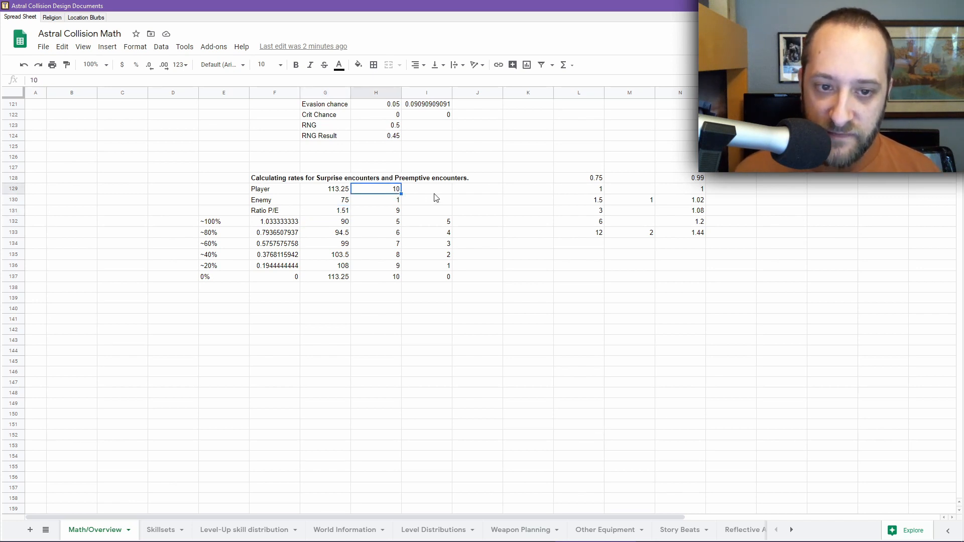
click(390, 196)
text(5)
key(Return)
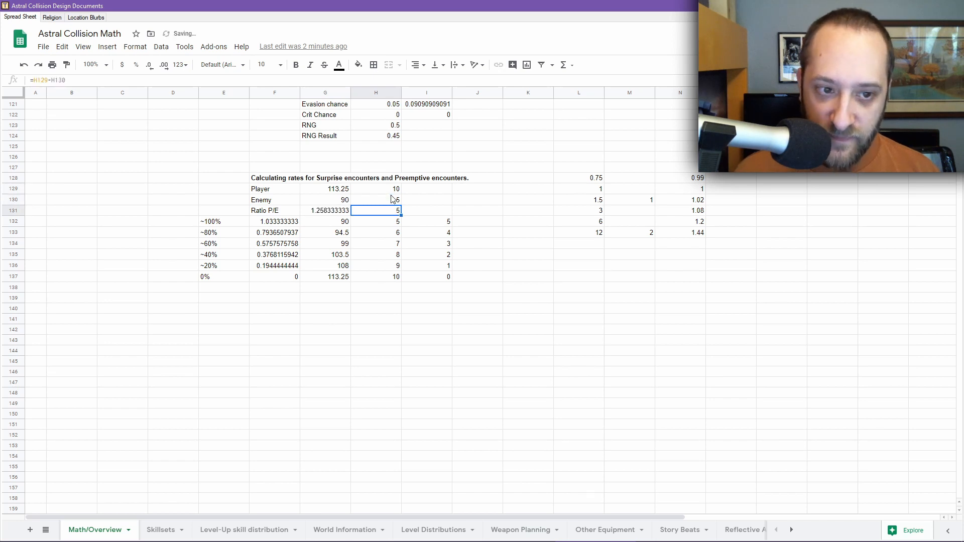
Step: Compare the Ratio P/E in G131 with the rate formulas for the ~100% to ~20% rows in column F
click(323, 213)
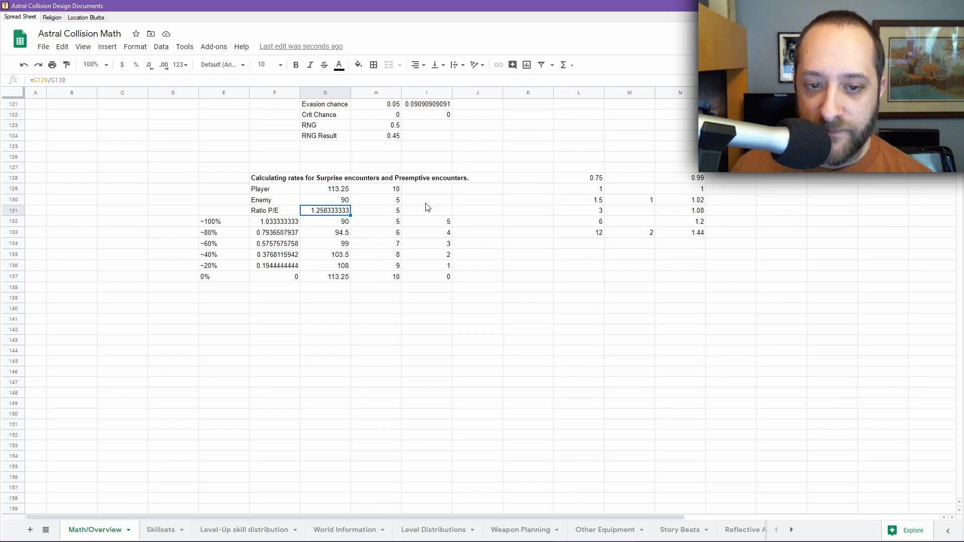
click(282, 224)
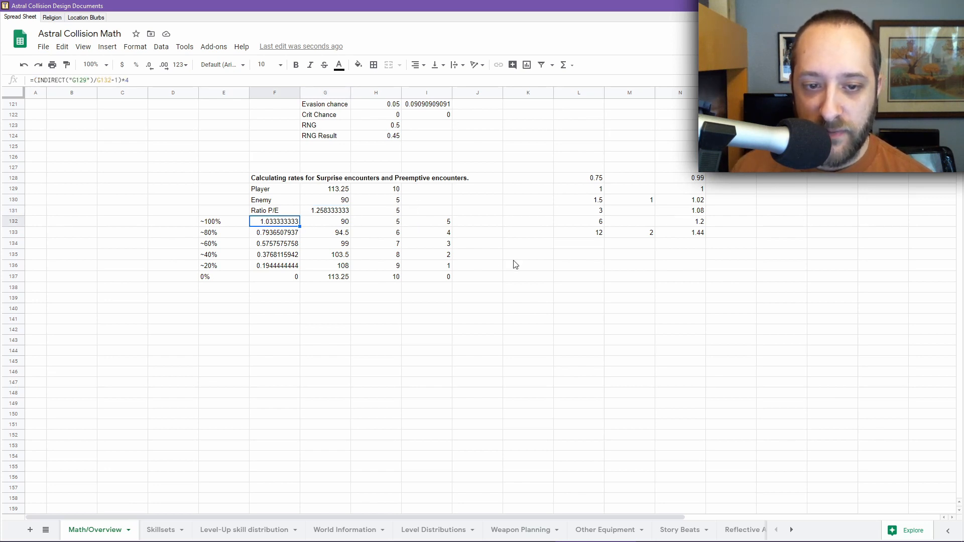
click(279, 237)
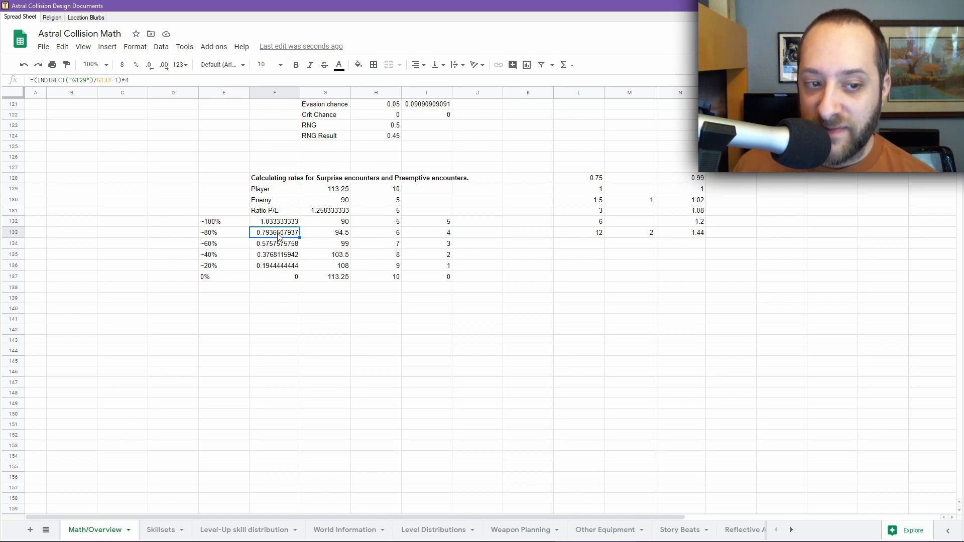
click(276, 246)
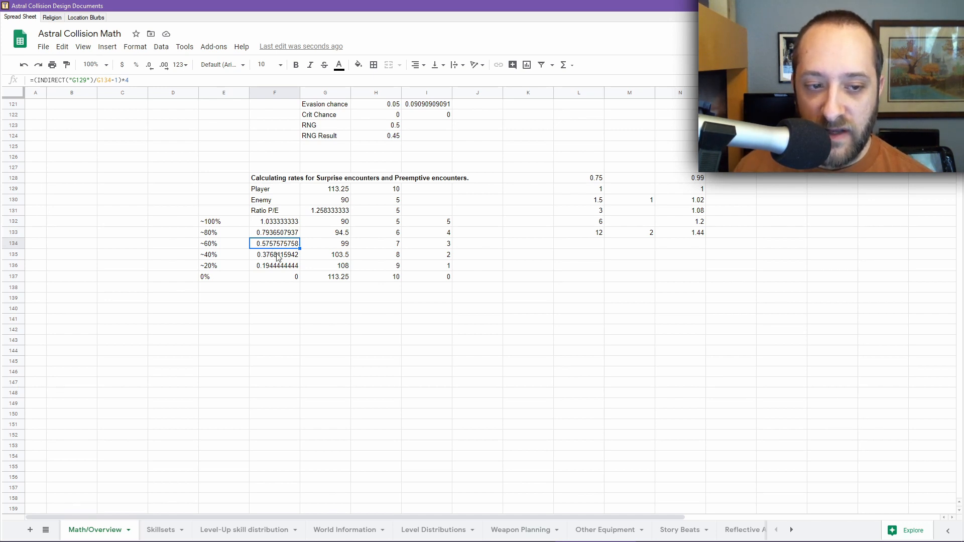
click(277, 256)
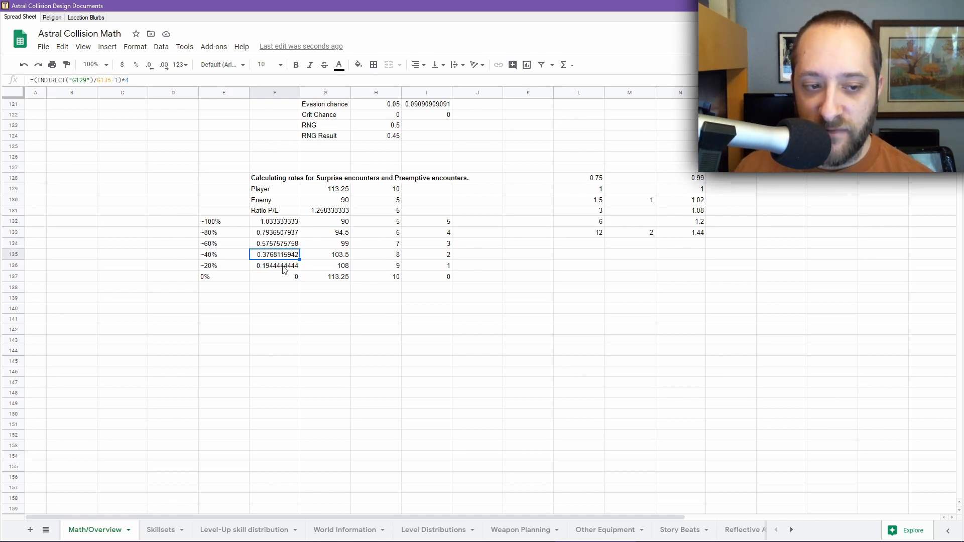
click(283, 268)
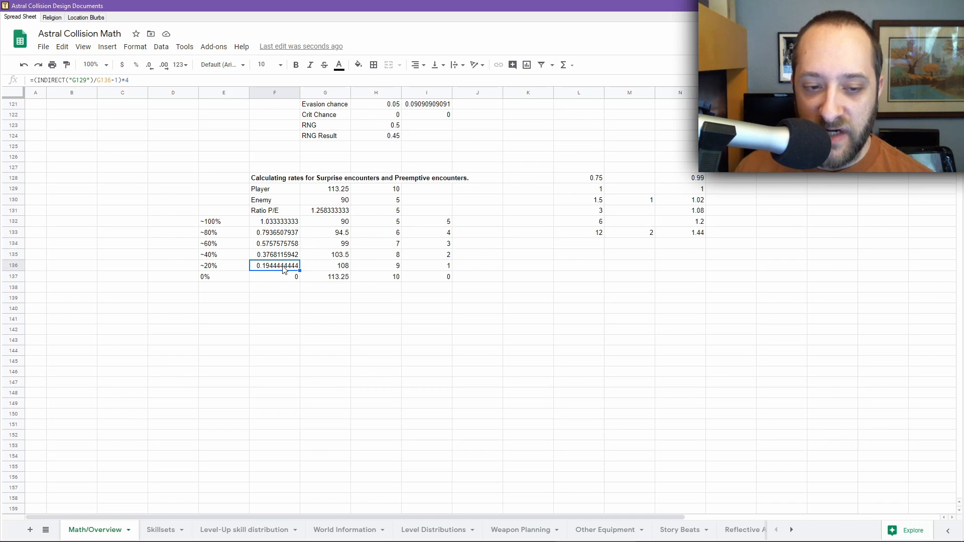
Step: Inspect the column F rate formulas from the 0% row back up to the ~100% row
click(271, 279)
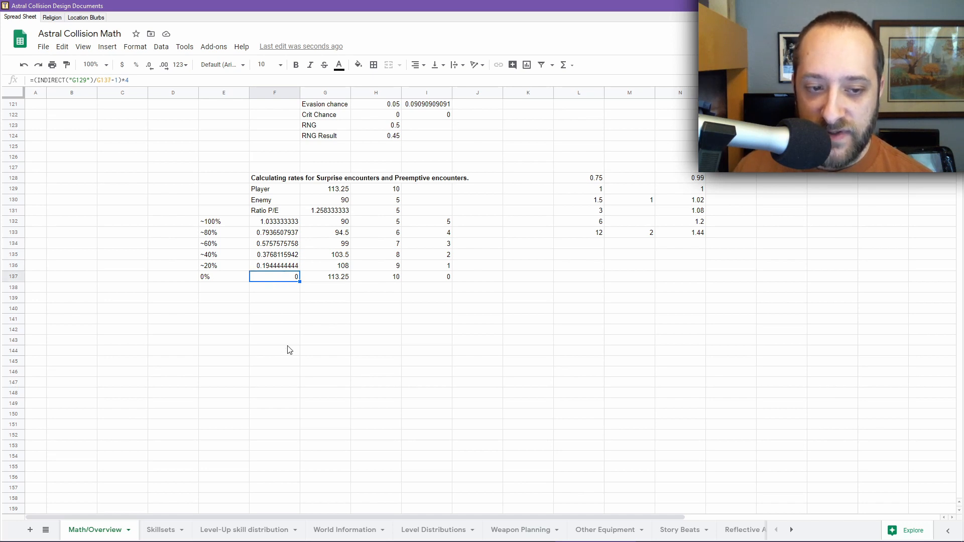
click(277, 269)
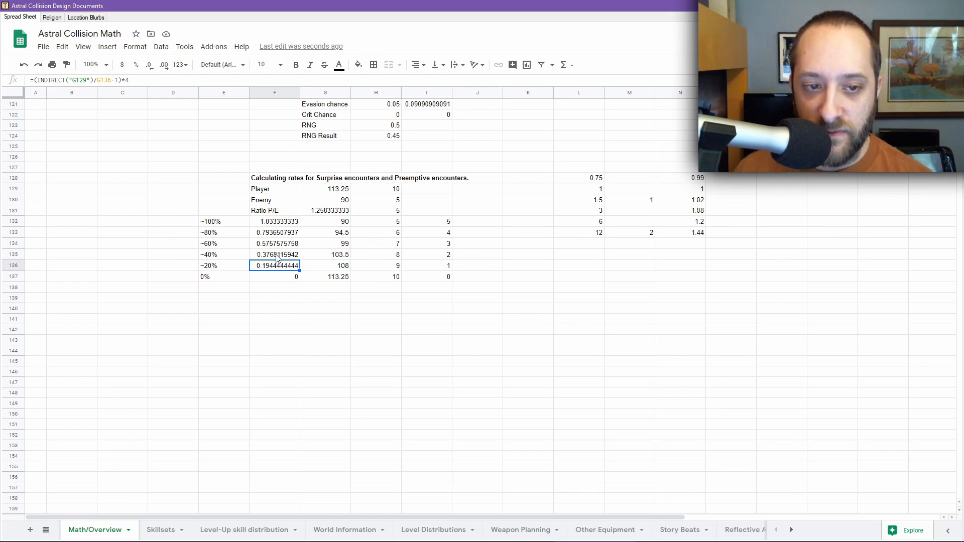
click(277, 257)
click(276, 247)
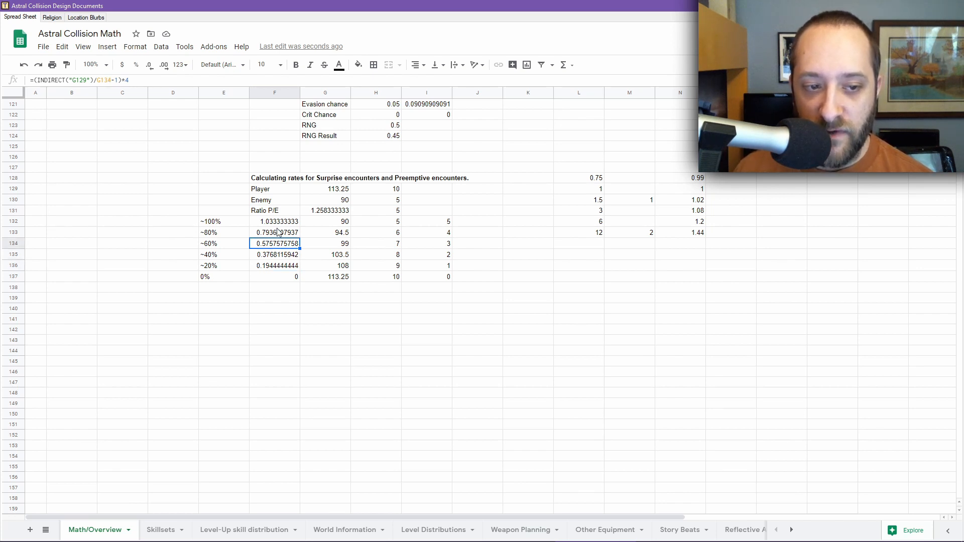
click(279, 233)
click(278, 222)
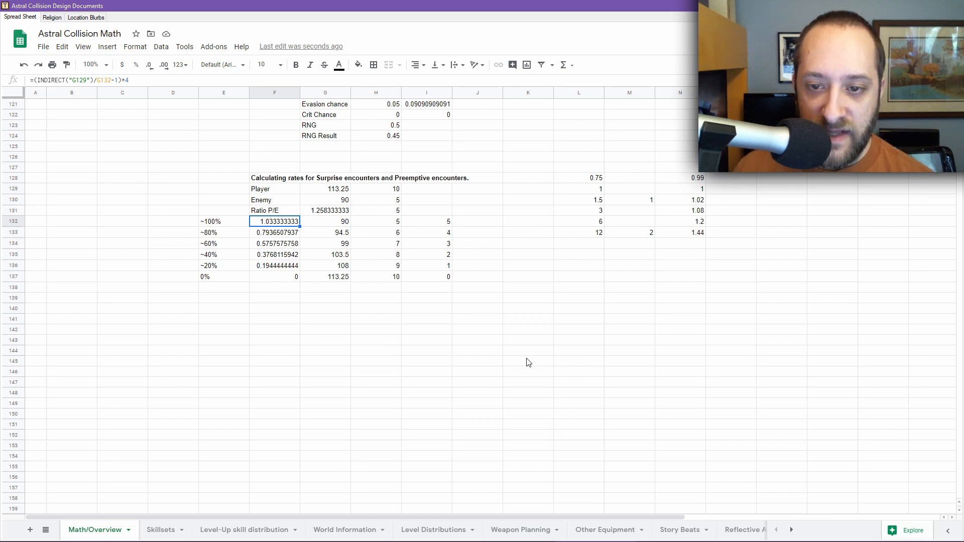
Step: Switch to AC_Modifications.js in Notepad++ and examine the hasCancelSurprise and hasRaisePreemptive rate adjustments in rateSurprise and ratePreemptive
mouse_move(645, 541)
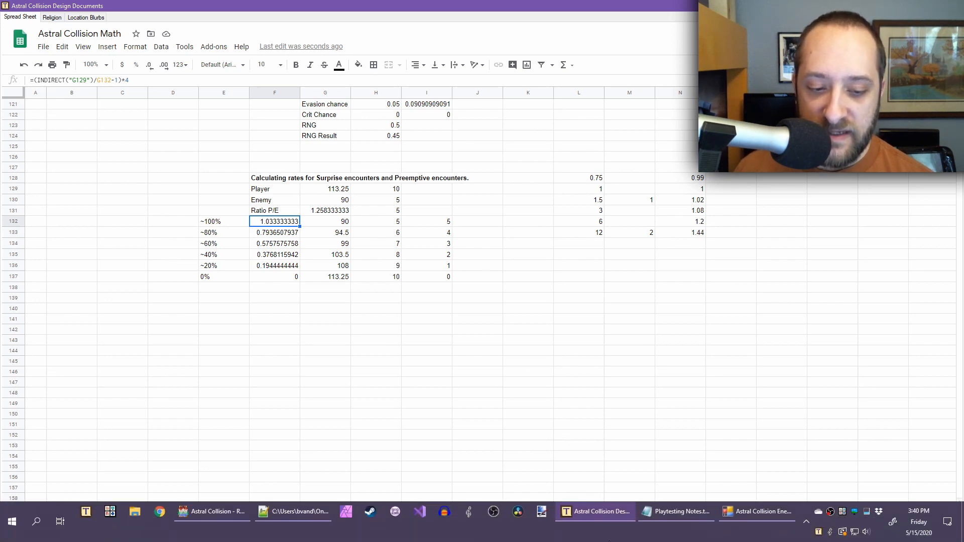
click(279, 510)
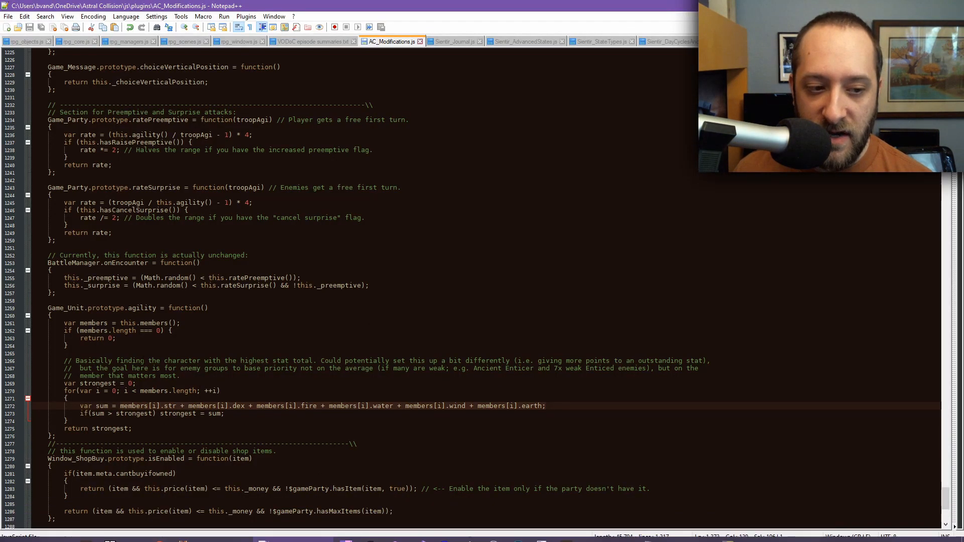
double_click(141, 211)
drag(101, 217, 110, 218)
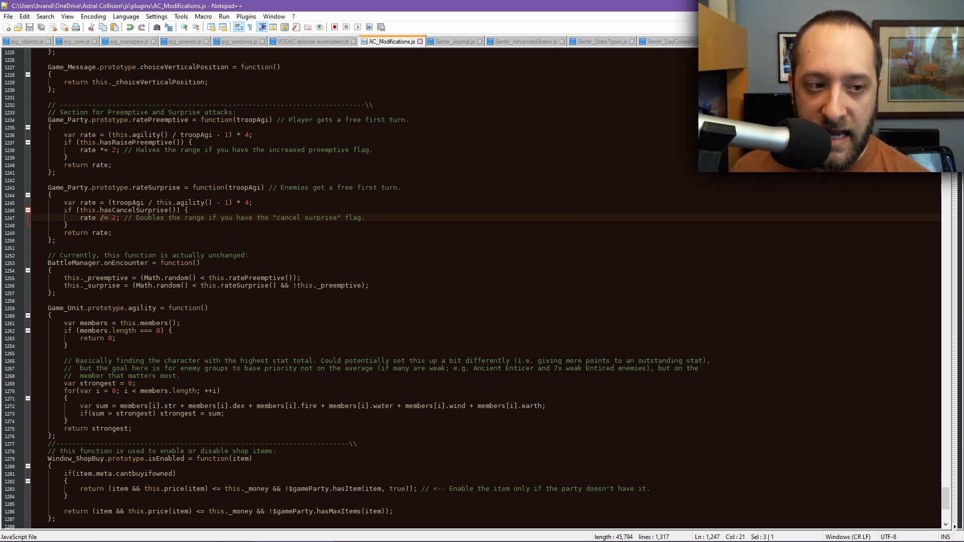
double_click(115, 151)
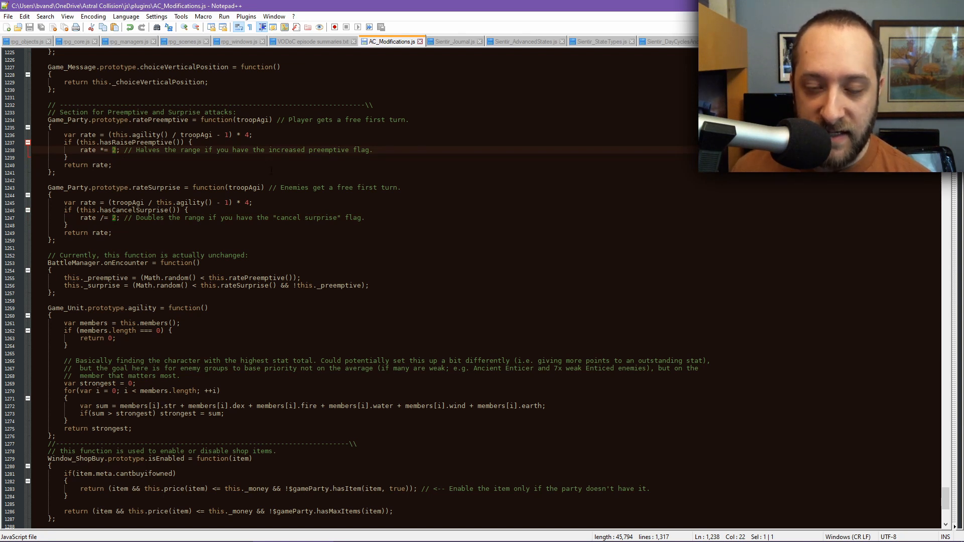
Step: Return to the Astral Collision Math spreadsheet and highlight the surprise and preemptive encounter rate block, D128:J140
mouse_move(631, 511)
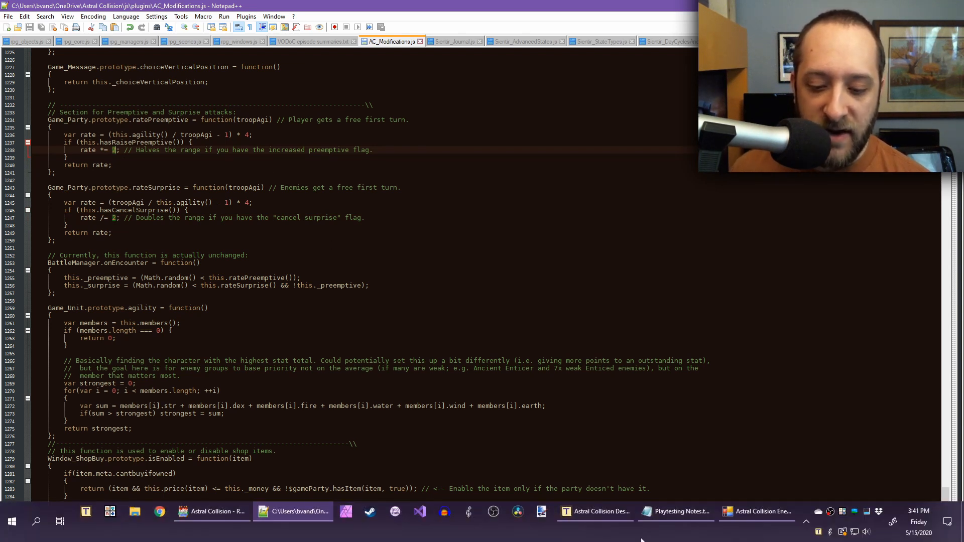
click(609, 510)
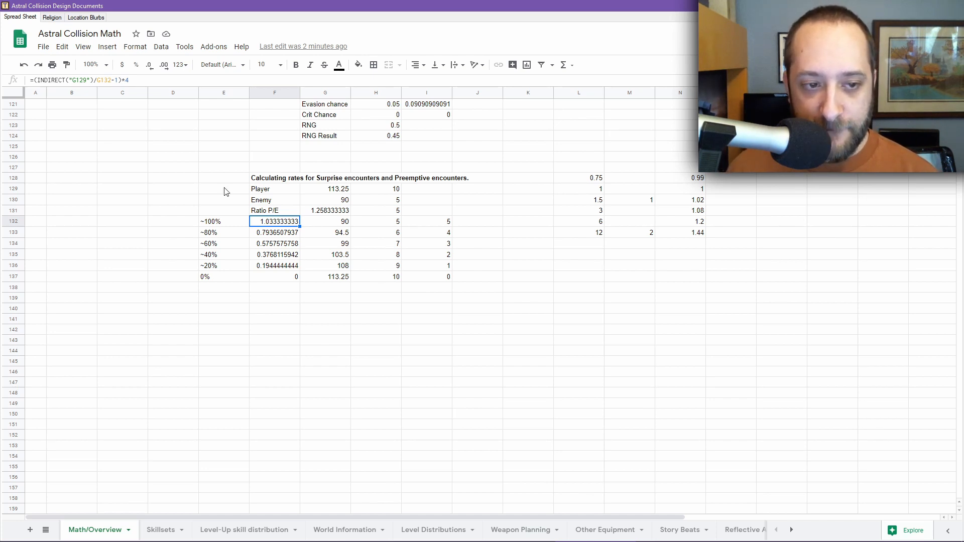
drag(175, 178, 454, 308)
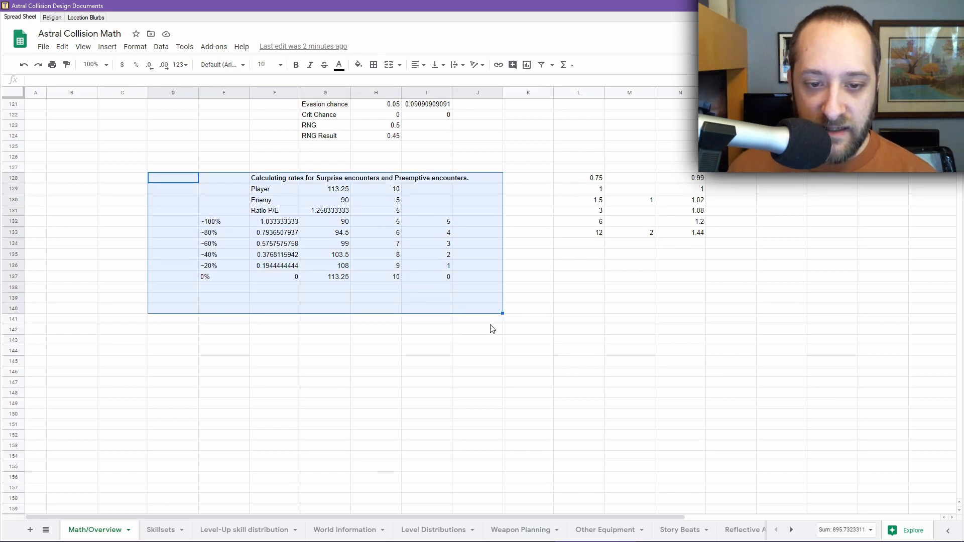
click(489, 321)
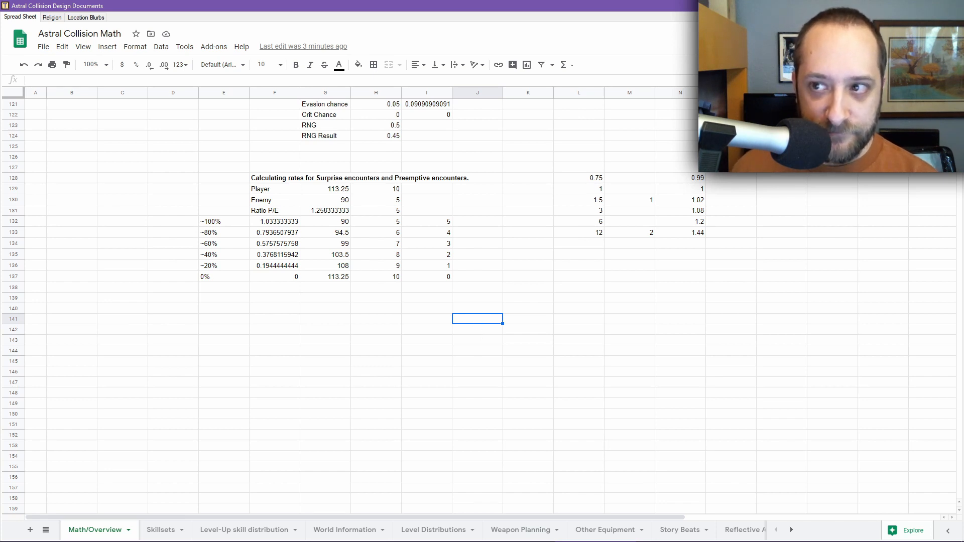
Step: Switch to AC_Modifications.js and examine the cantbuyifowned check, money condition and hasItem condition in the Window_ShopBuy isEnabled function
key(alt+Tab)
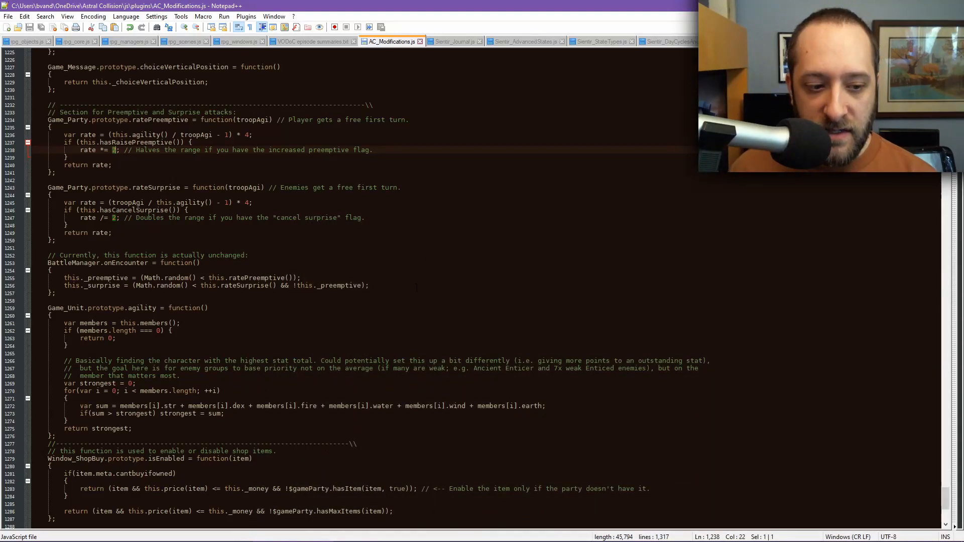
click(375, 286)
scroll(198, 332, down, 4)
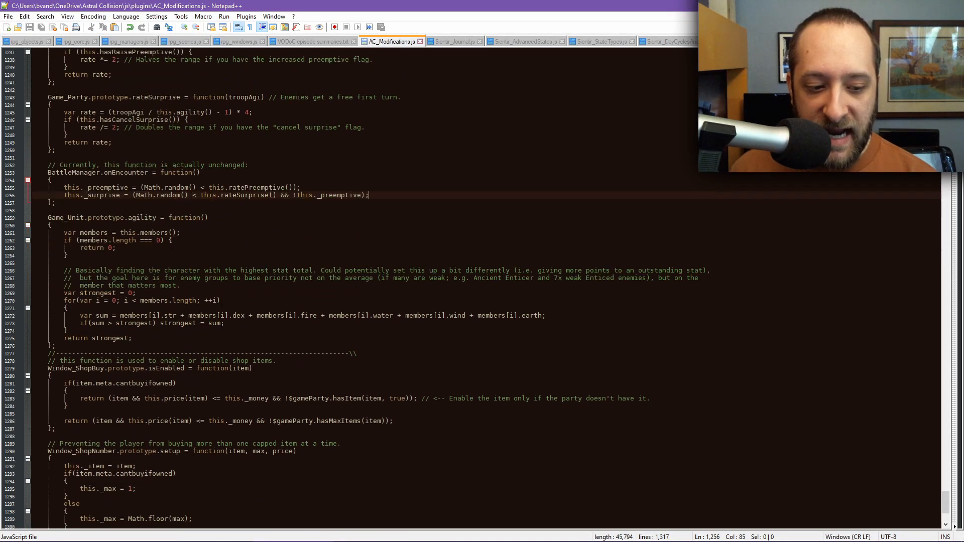
scroll(260, 291, down, 3)
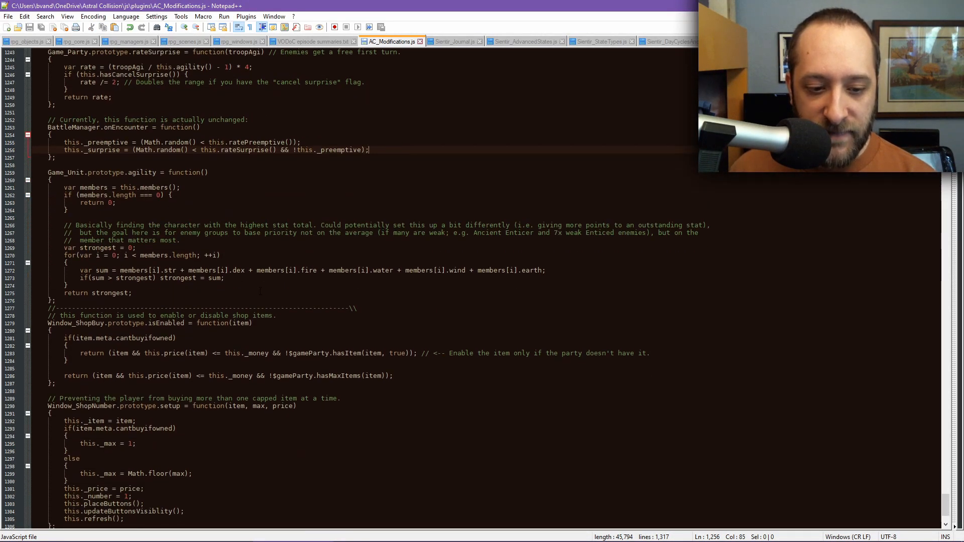
scroll(475, 288, down, 1)
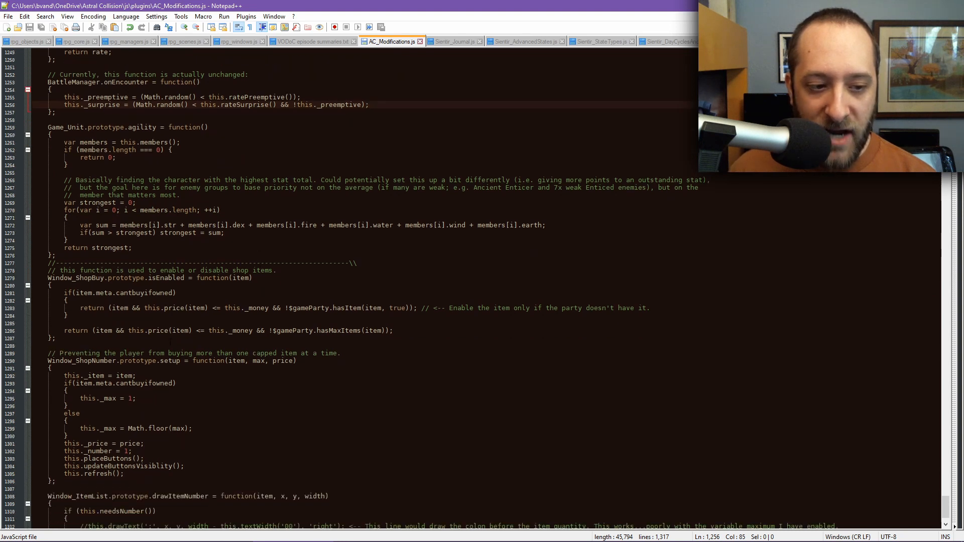
drag(48, 278, 115, 341)
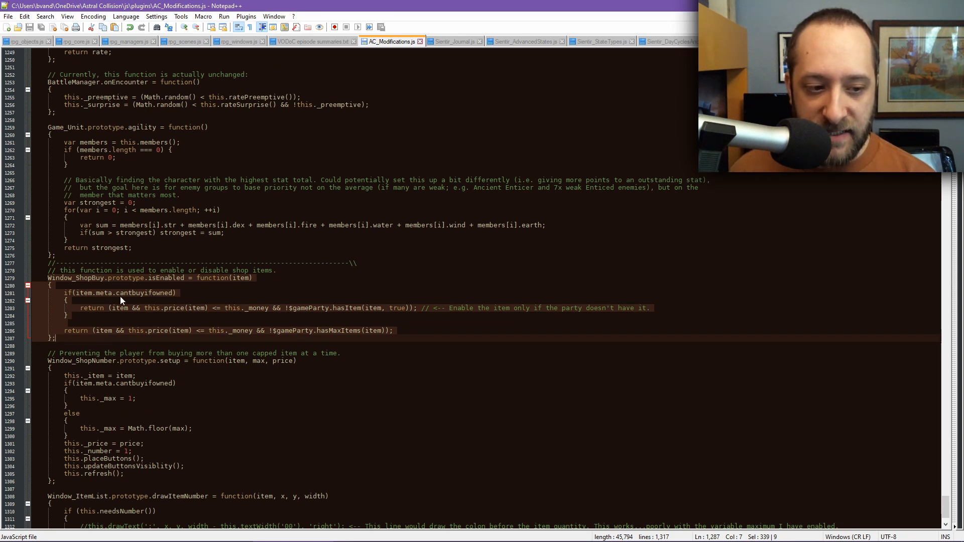
double_click(147, 294)
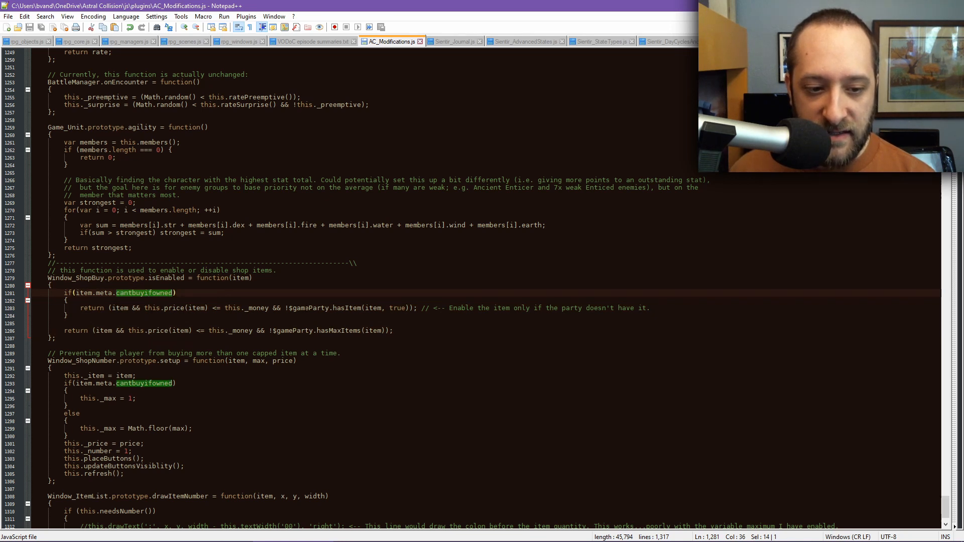
drag(108, 309, 269, 309)
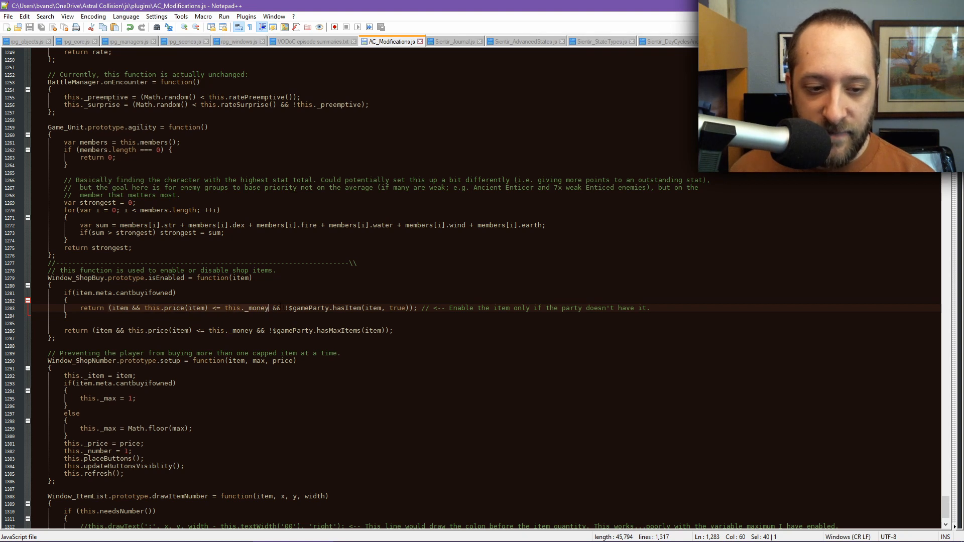
drag(281, 307, 408, 308)
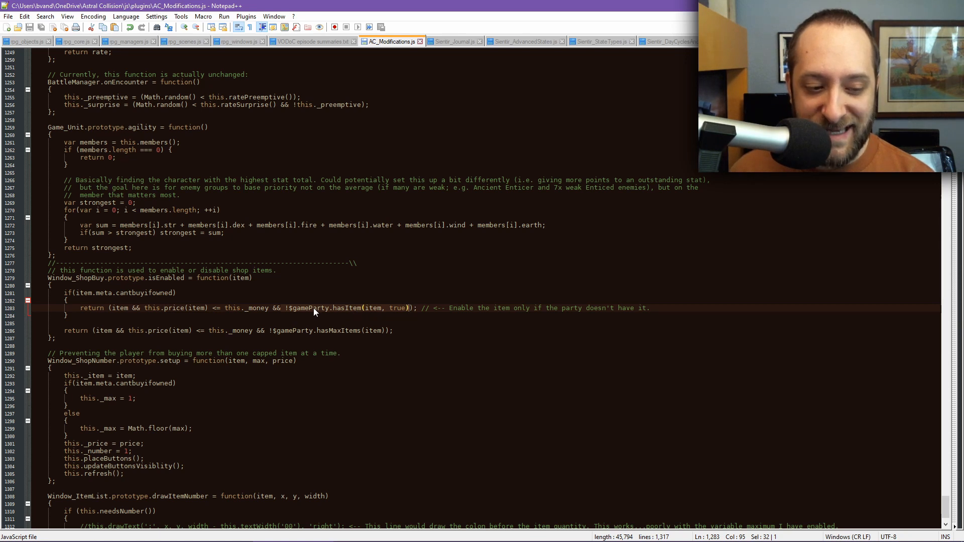
Step: Examine the cantbuyifowned maximum in the Window_ShopNumber setup function and the commented-out colon line in drawItemNumber
scroll(298, 309, down, 2)
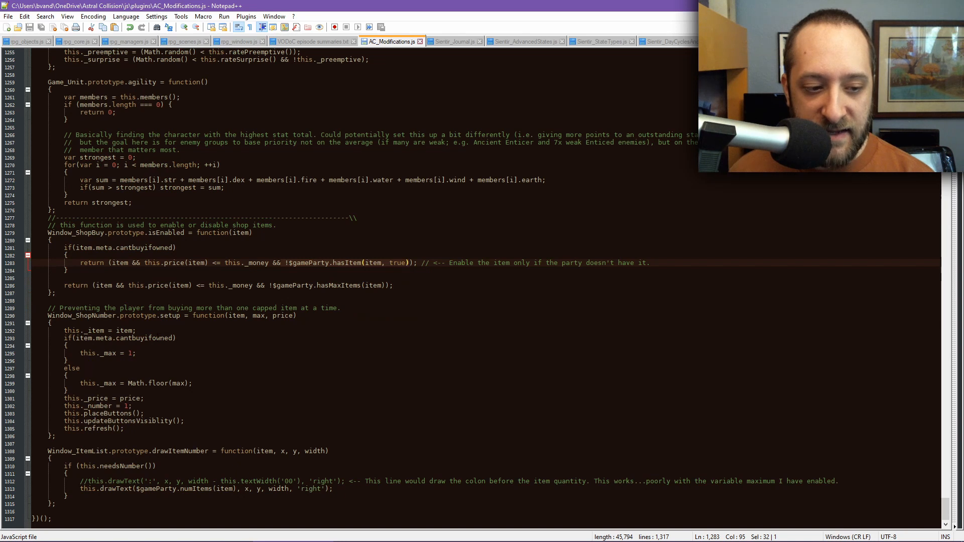
double_click(168, 338)
double_click(131, 353)
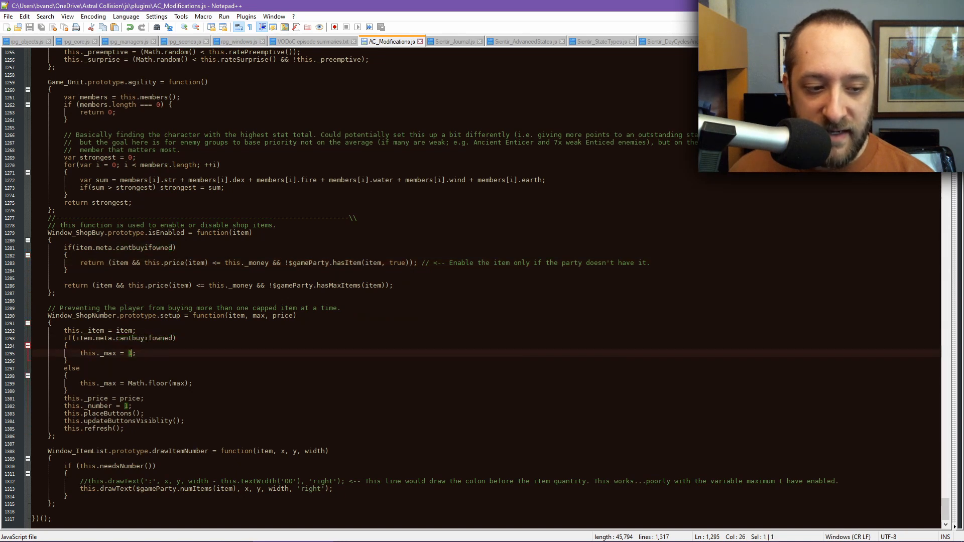
double_click(164, 339)
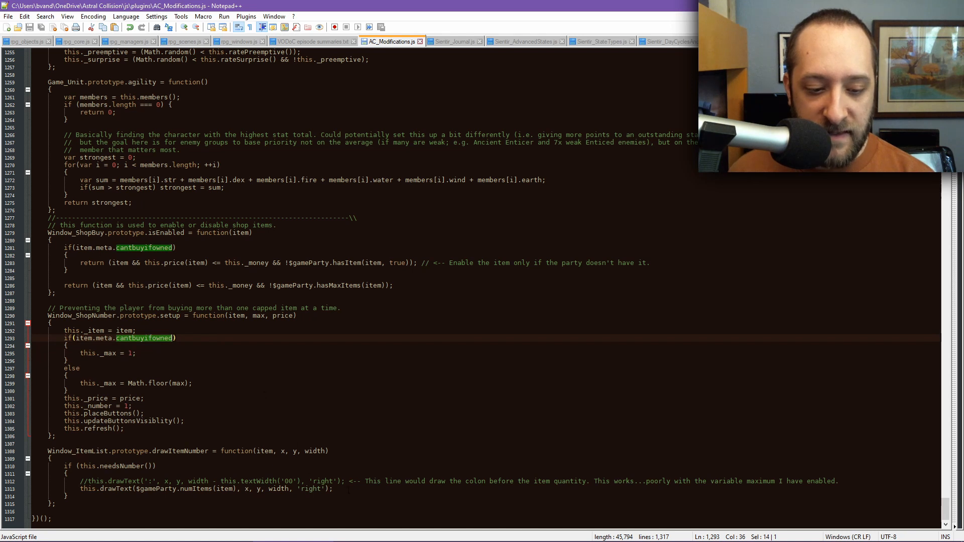
drag(349, 490, 166, 496)
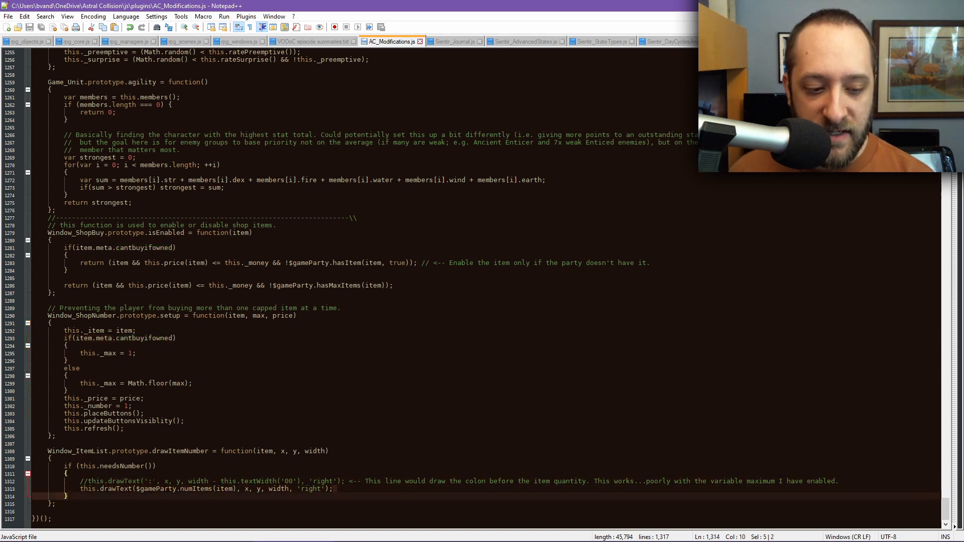
double_click(151, 481)
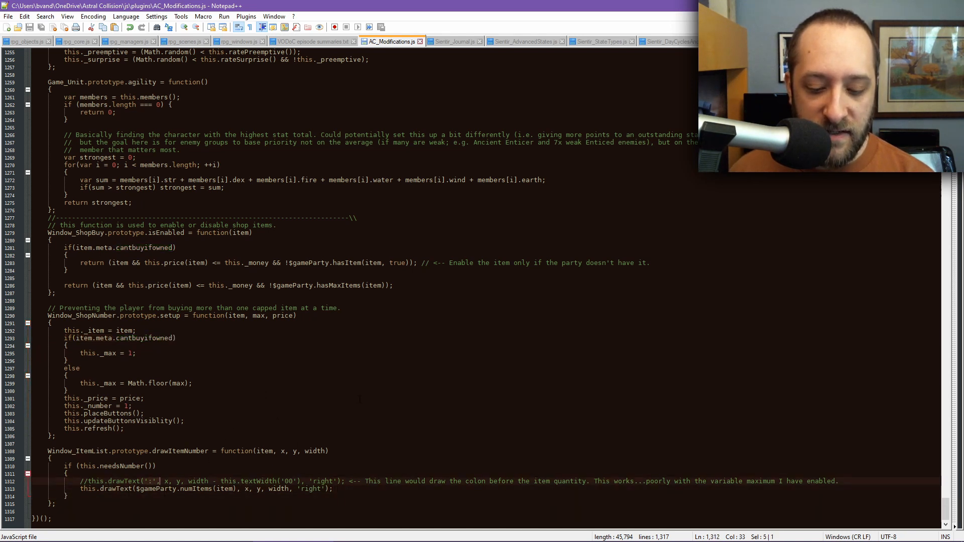
Step: Switch to the RPG Maker MV database and display the Forgotten Spirit entry among the items
mouse_move(605, 539)
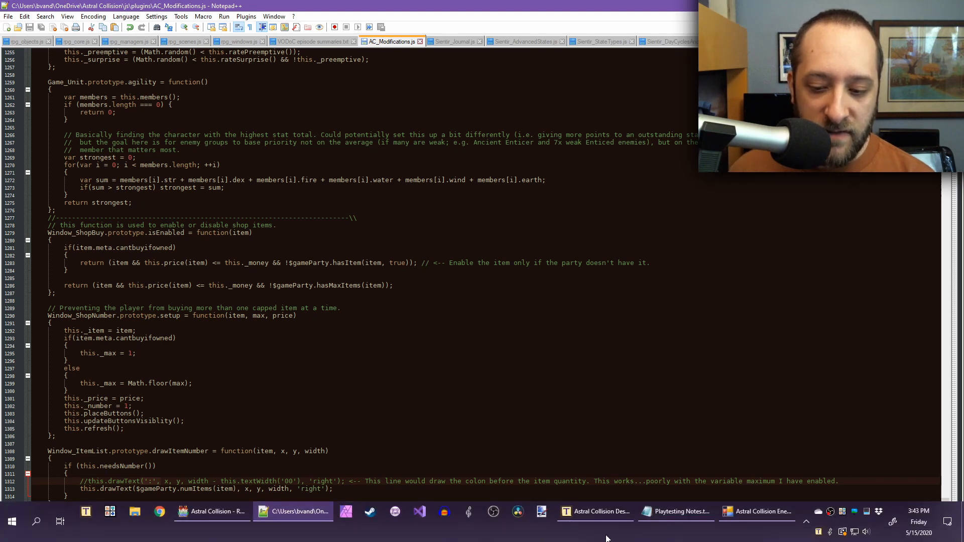
click(214, 511)
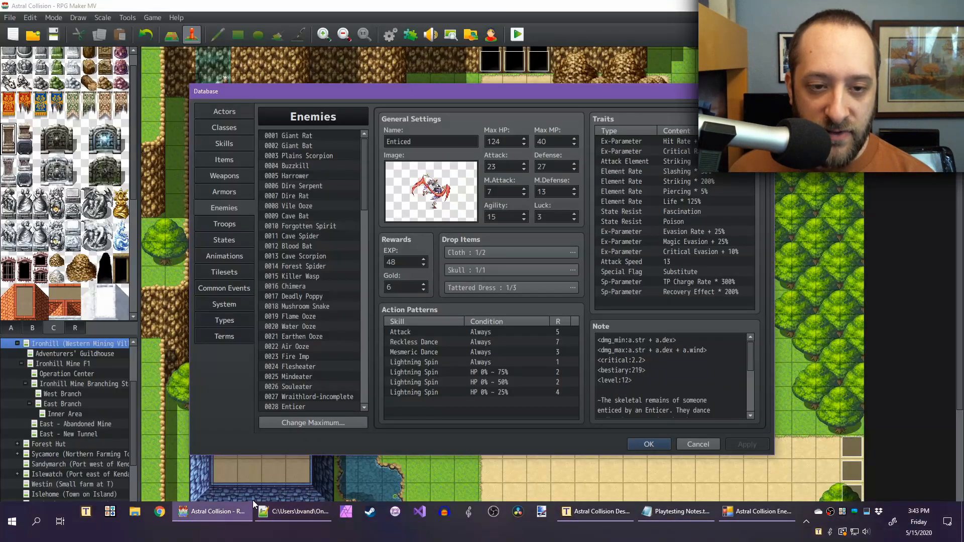
click(222, 157)
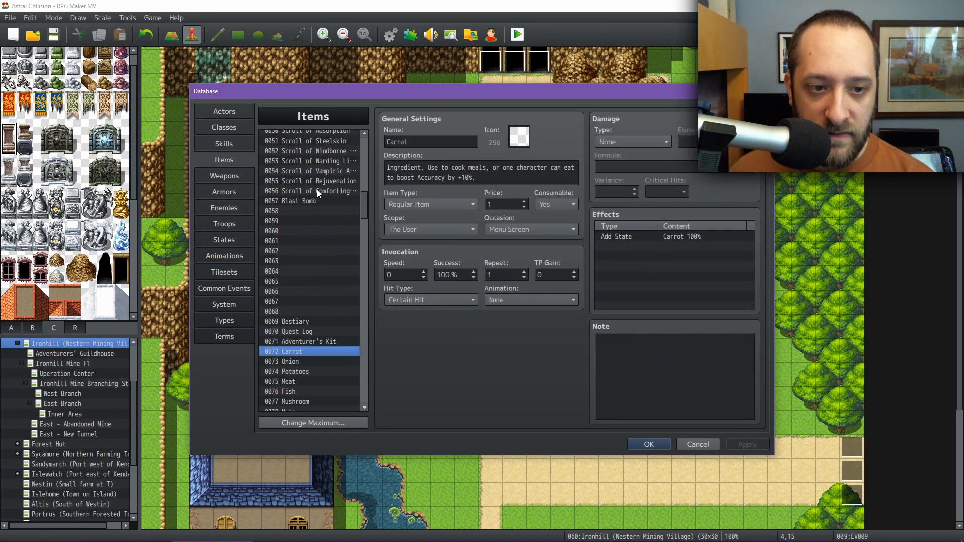
scroll(345, 310, down, 3)
drag(360, 215, 362, 338)
click(336, 295)
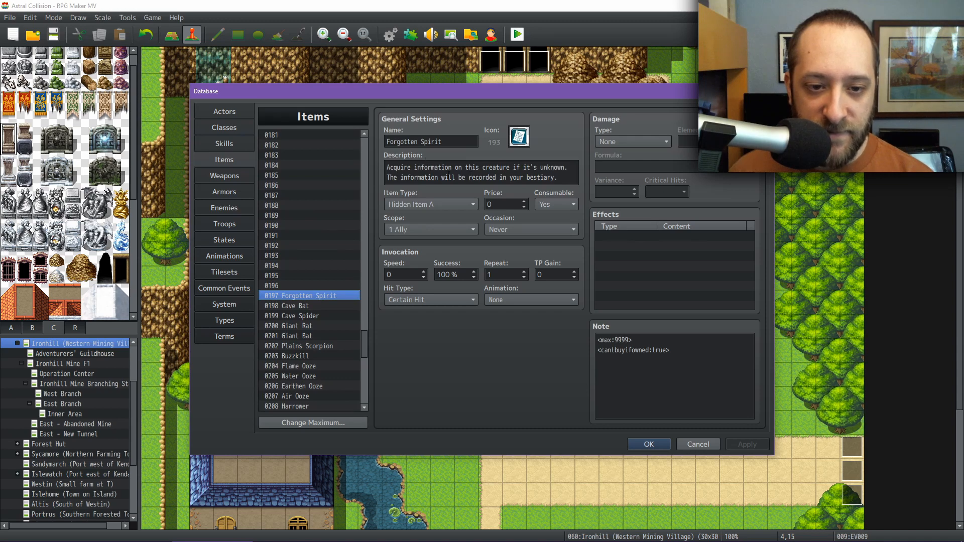
Step: Compare the cantbuyifowned note tags of the Forgotten Spirit, Cave Bat, Cave Spider and Giant Rat items
click(319, 306)
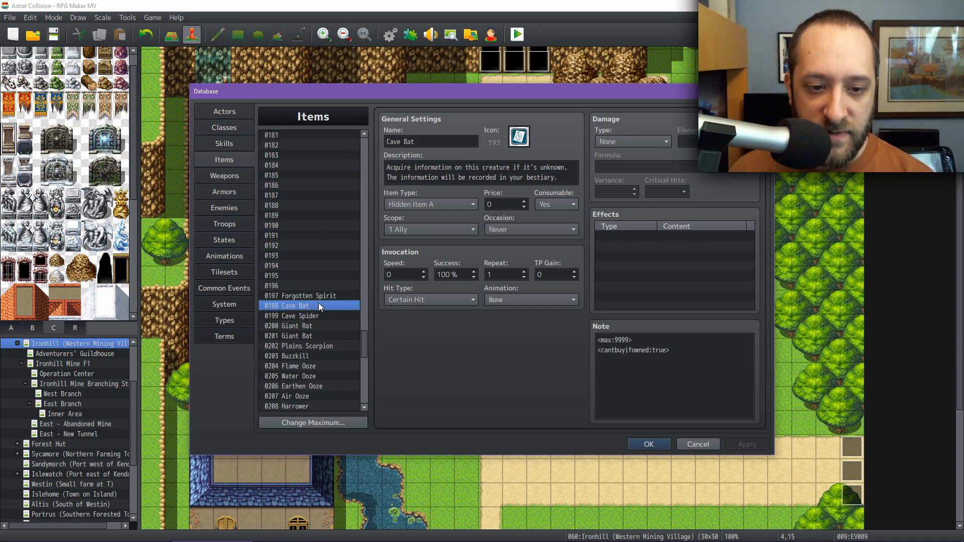
click(320, 296)
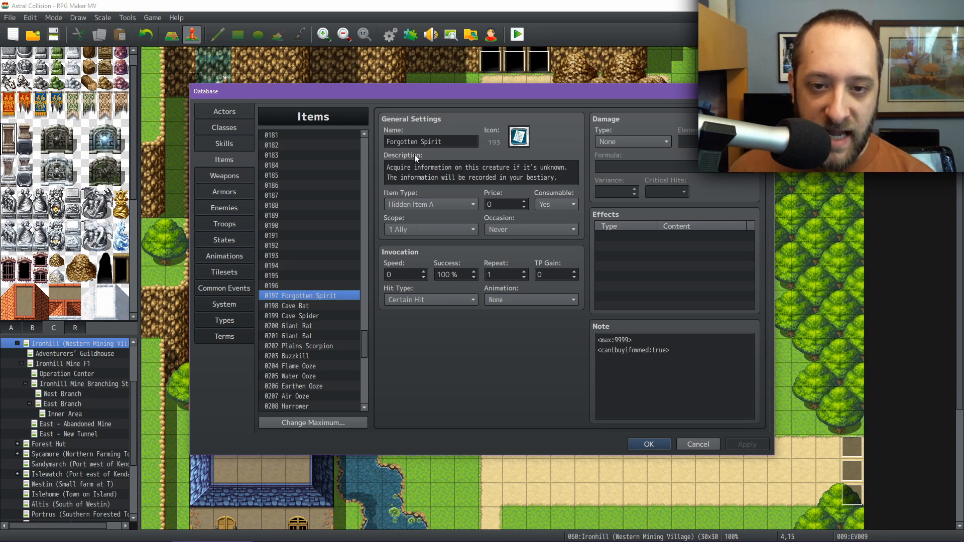
click(306, 307)
click(300, 325)
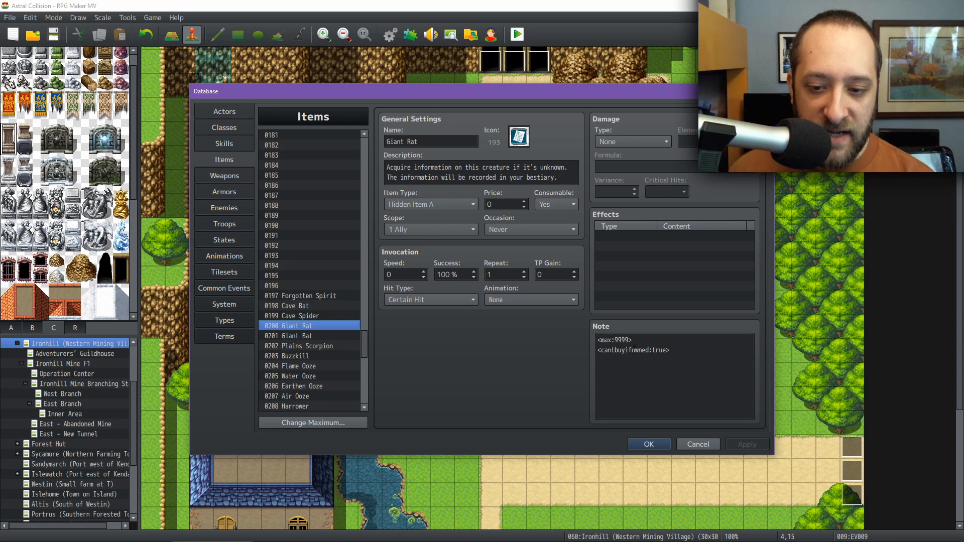
double_click(662, 351)
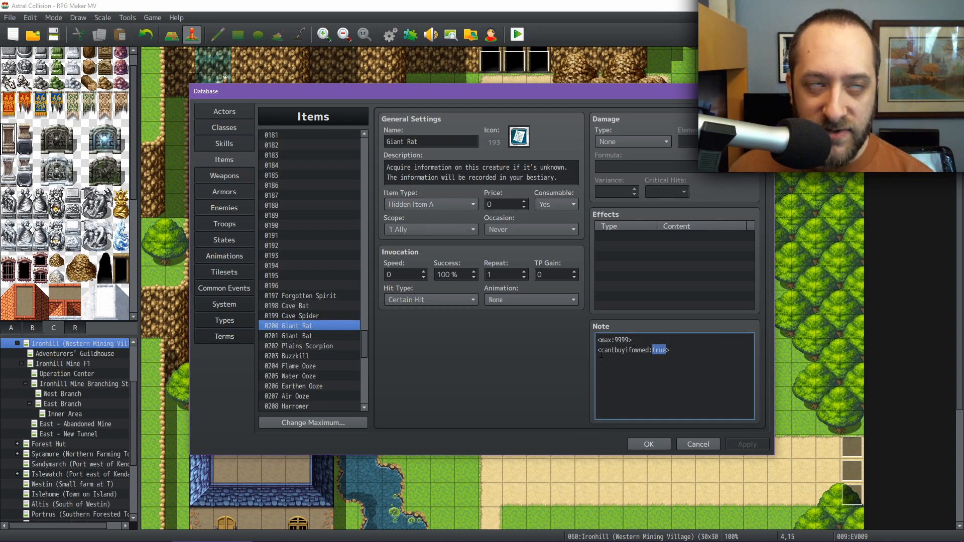
click(327, 317)
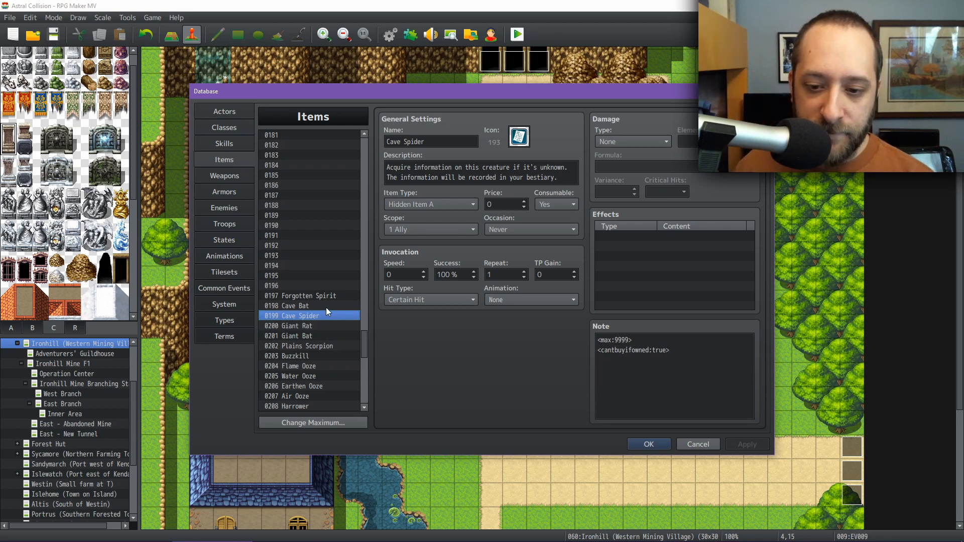
click(326, 307)
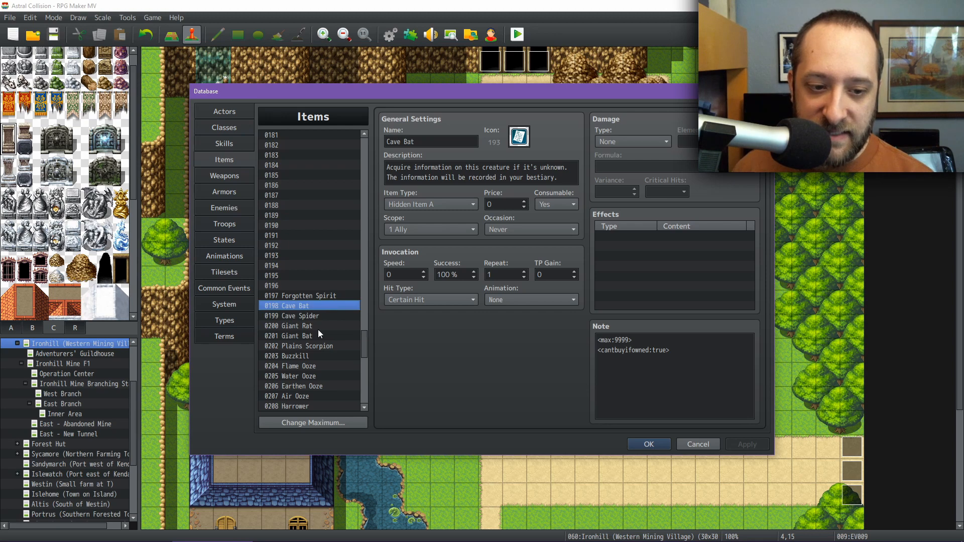
Step: Check the cantbuyifowned note tags of the Plains Scorpion, Buzzkill, Chimera, Cave Scorpion and Mushroom Snake items
click(314, 344)
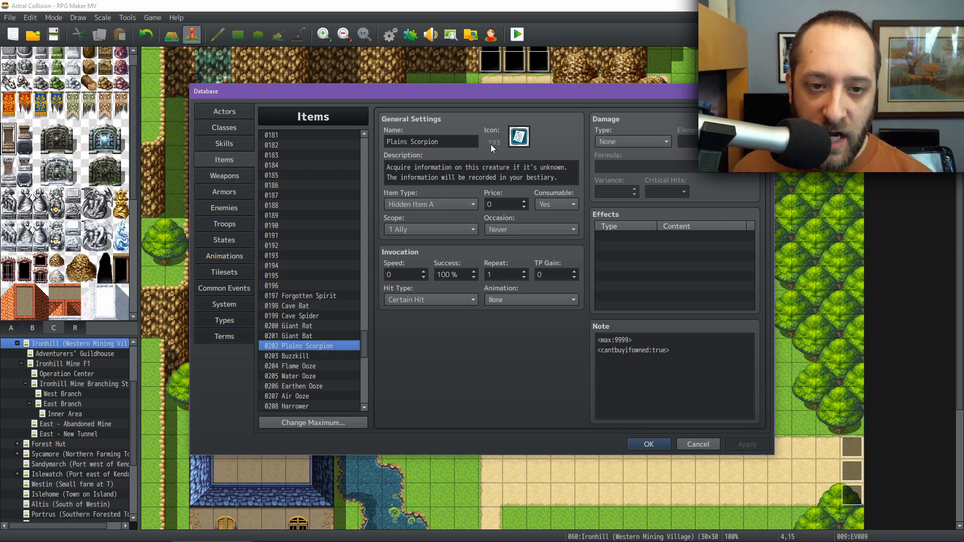
click(306, 357)
scroll(310, 322, down, 5)
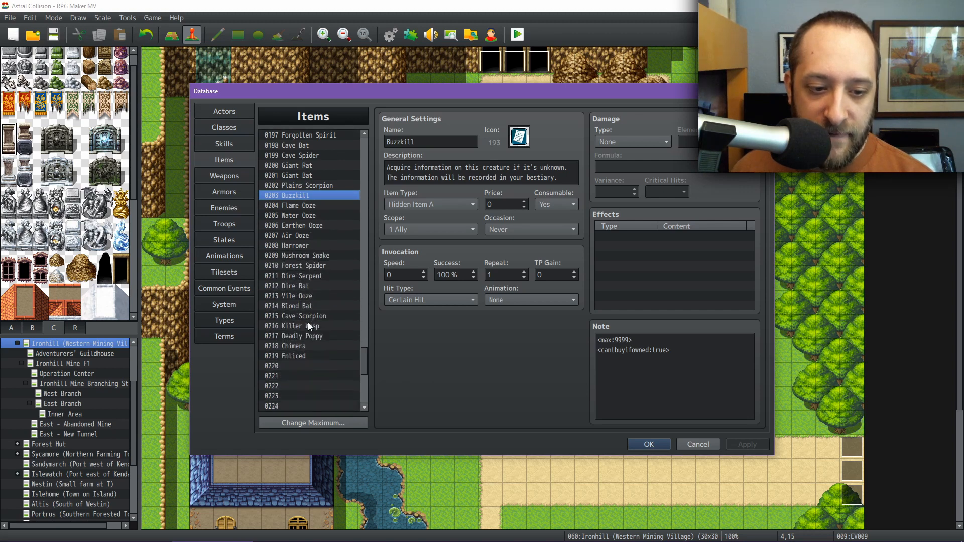
click(297, 347)
click(304, 314)
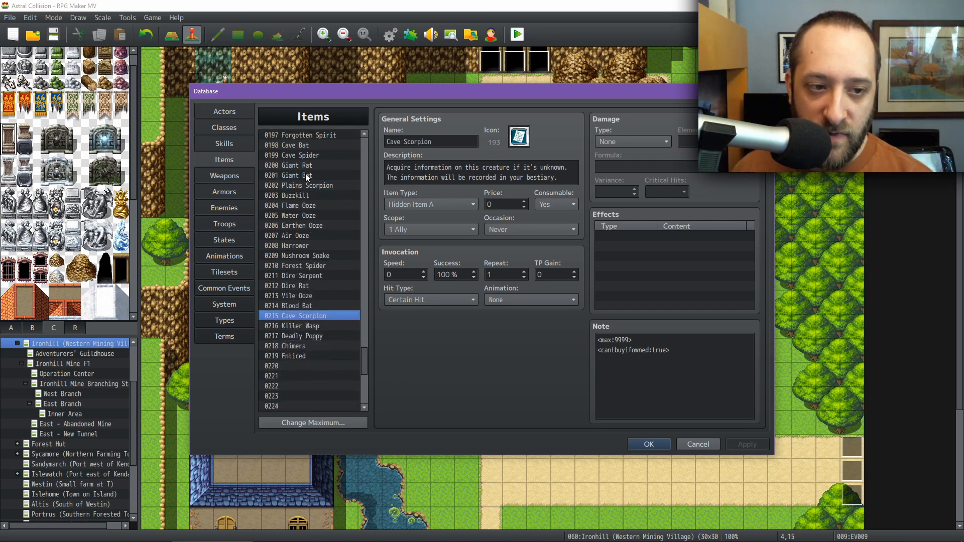
click(302, 255)
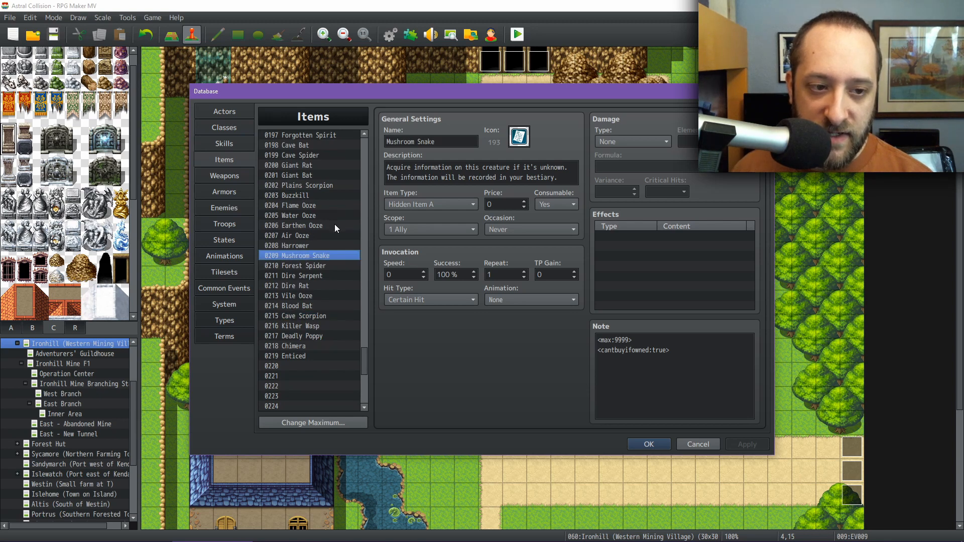
Step: Switch to Playtesting Notes.txt in Notepad and examine the notes about NPCs giving Bestiary pages and guarding reducing condition chances
mouse_move(346, 541)
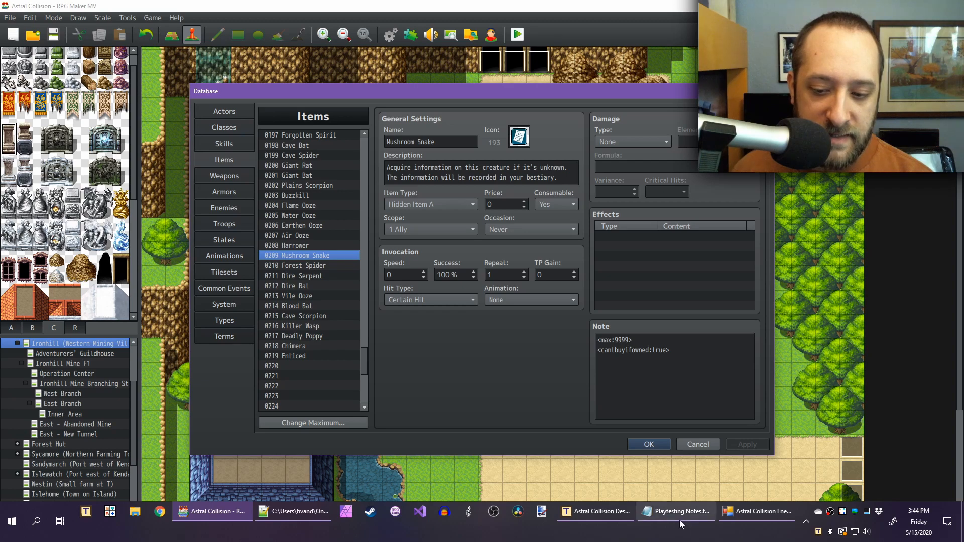
click(675, 517)
scroll(283, 234, up, 5)
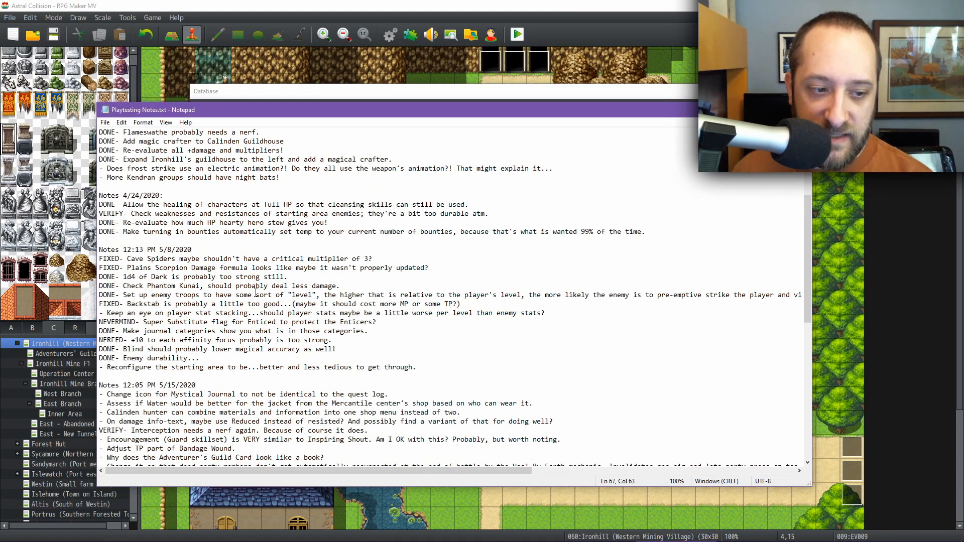
scroll(222, 349, down, 5)
scroll(200, 339, up, 11)
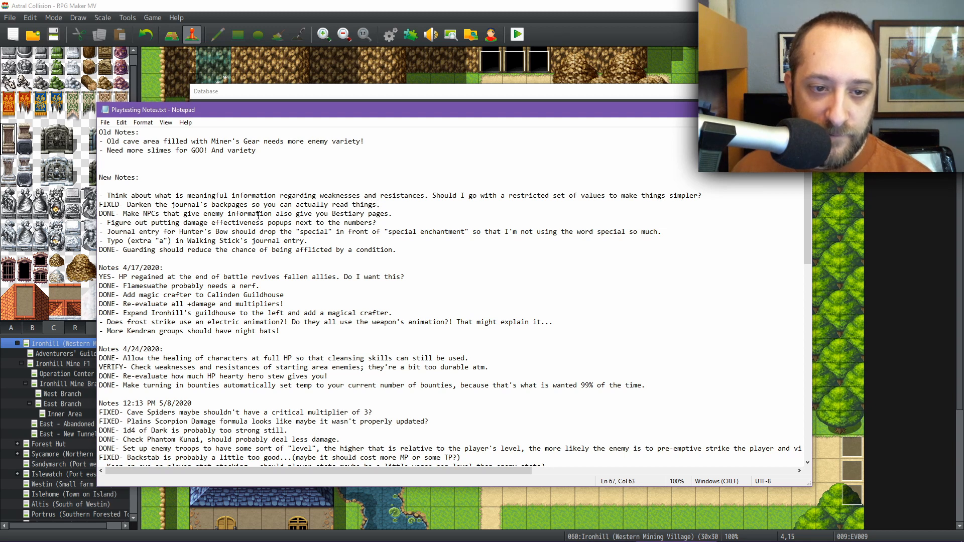
drag(406, 214, 124, 214)
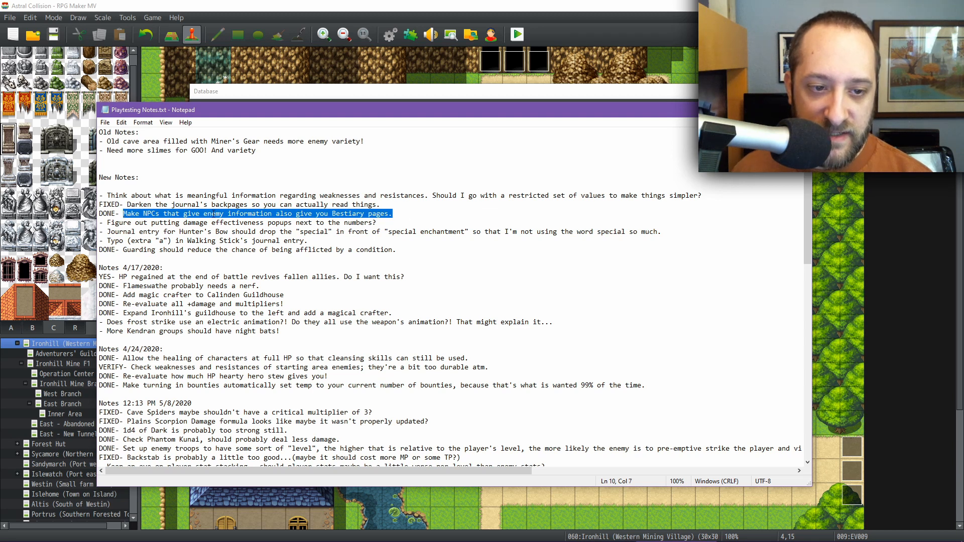
double_click(284, 213)
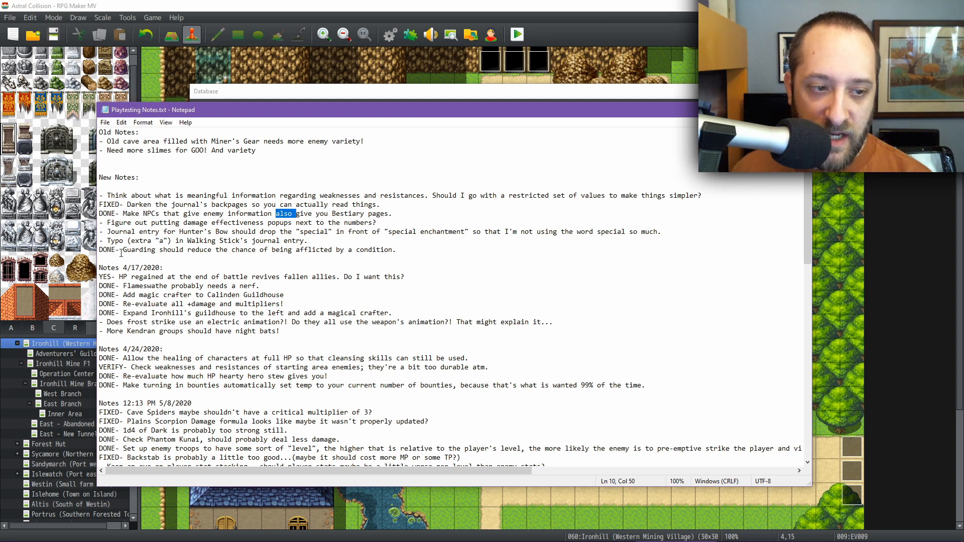
drag(120, 250, 462, 269)
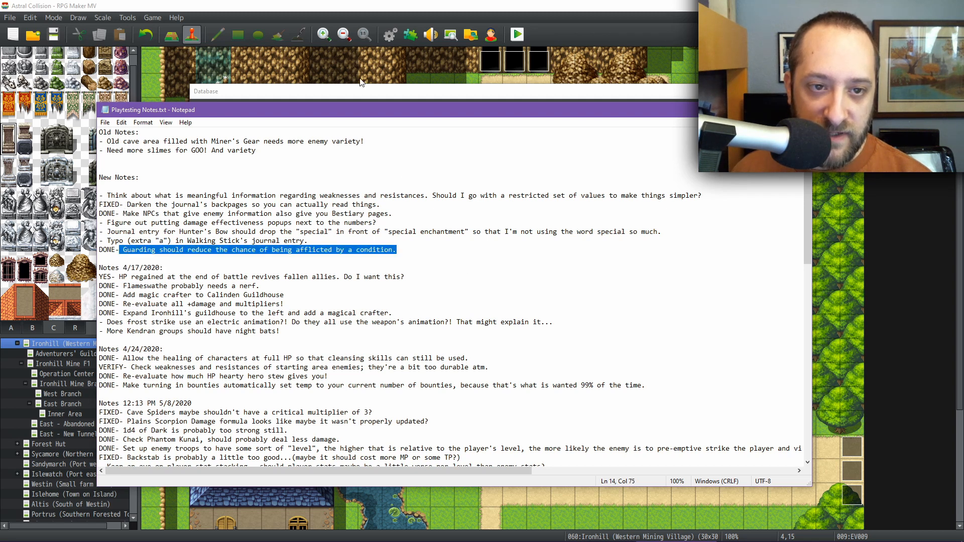
Step: Switch to the RPG Maker MV database and examine the state rate traits of the Guard (2-turns) and Guard states
click(359, 93)
click(236, 147)
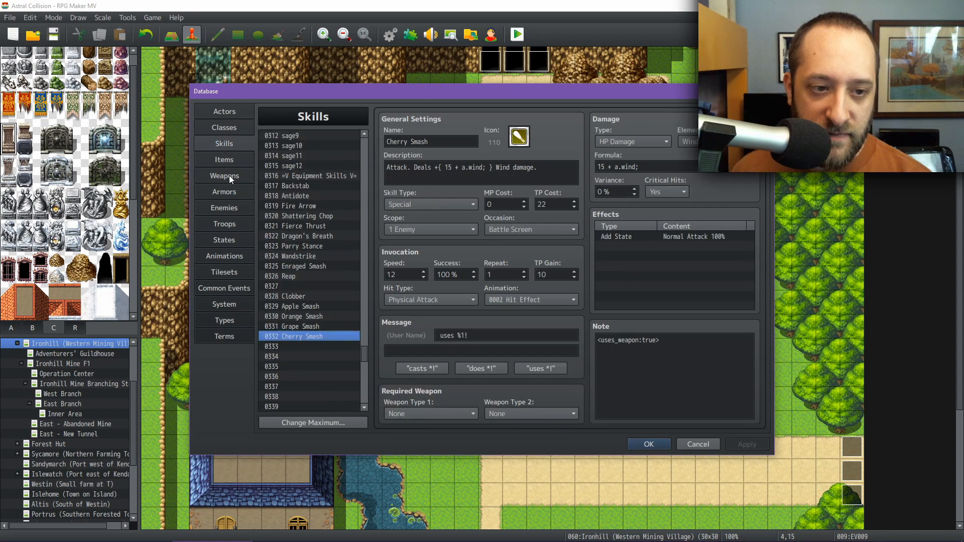
click(222, 238)
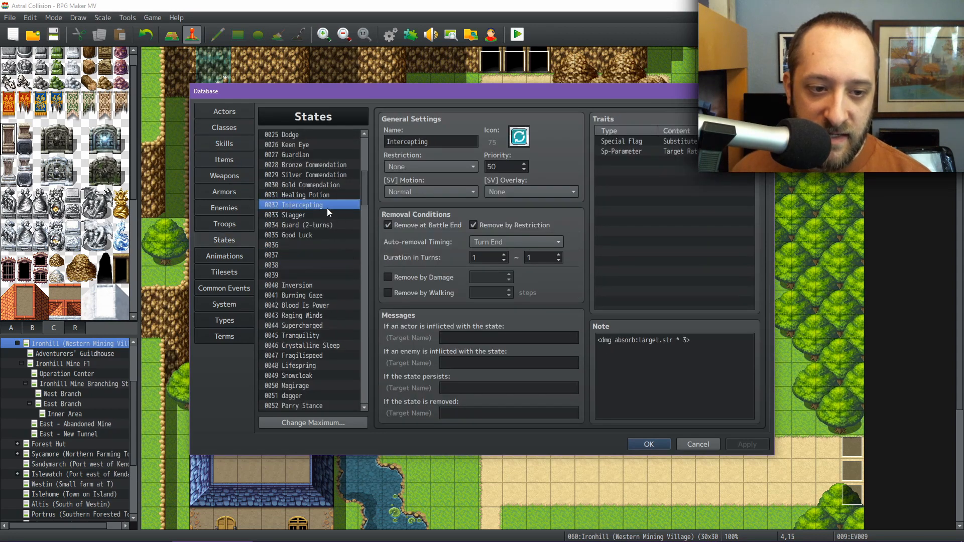
click(315, 225)
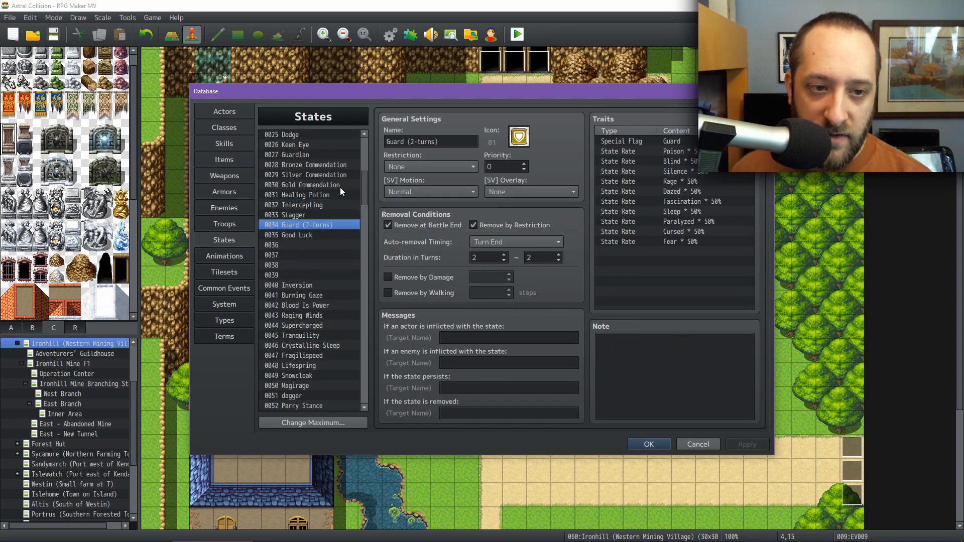
scroll(323, 162, up, 4)
scroll(322, 159, up, 4)
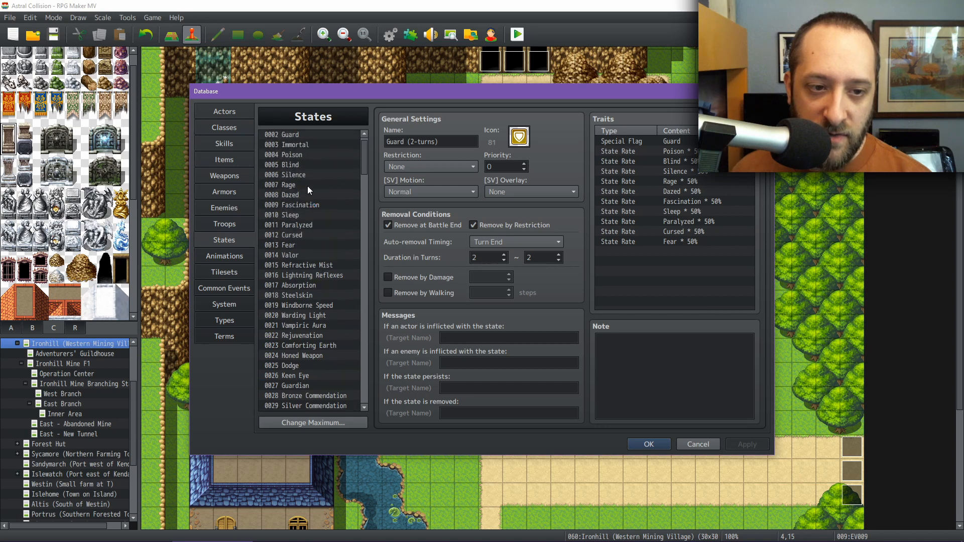
click(306, 145)
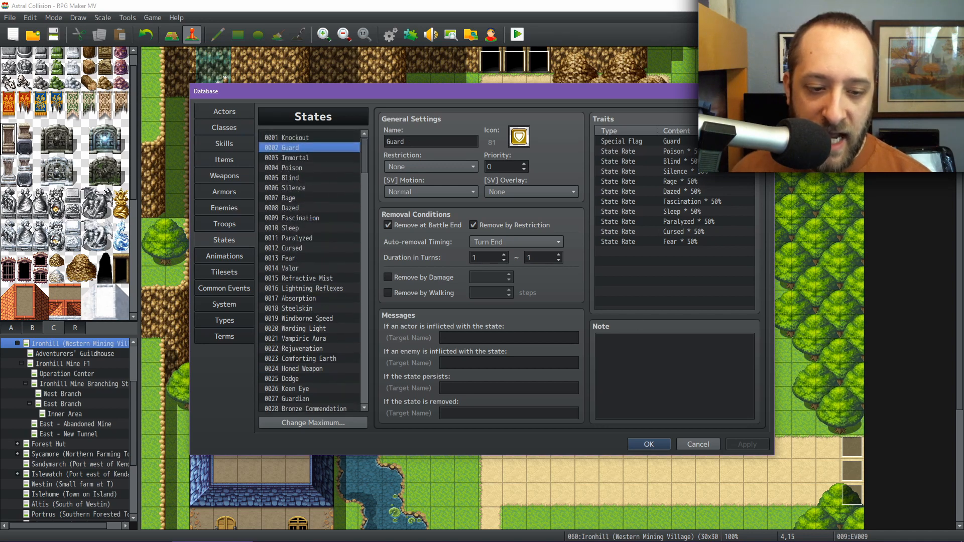
Step: Switch to Playtesting Notes.txt and put a backtick before the guarding, NPC Bestiary pages and journal backpages notes
mouse_move(655, 538)
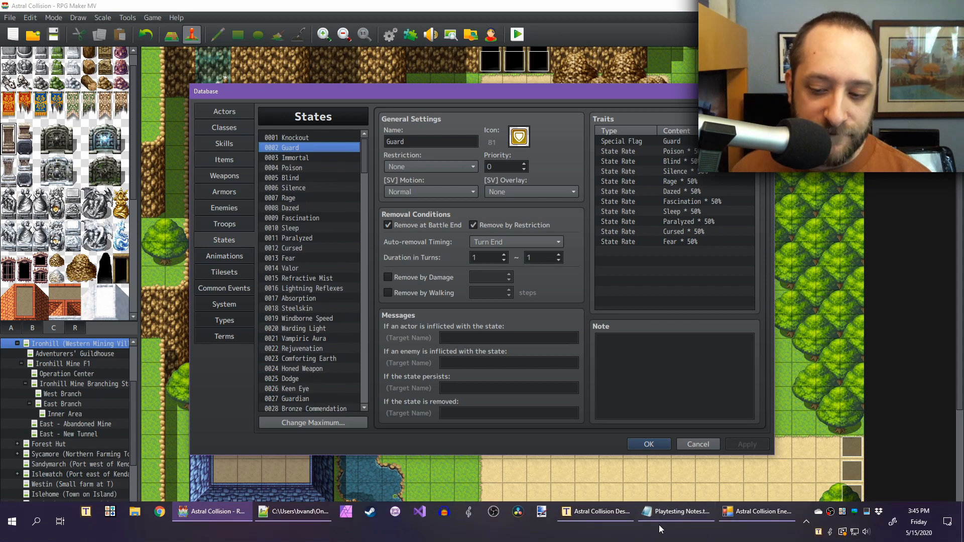
click(678, 514)
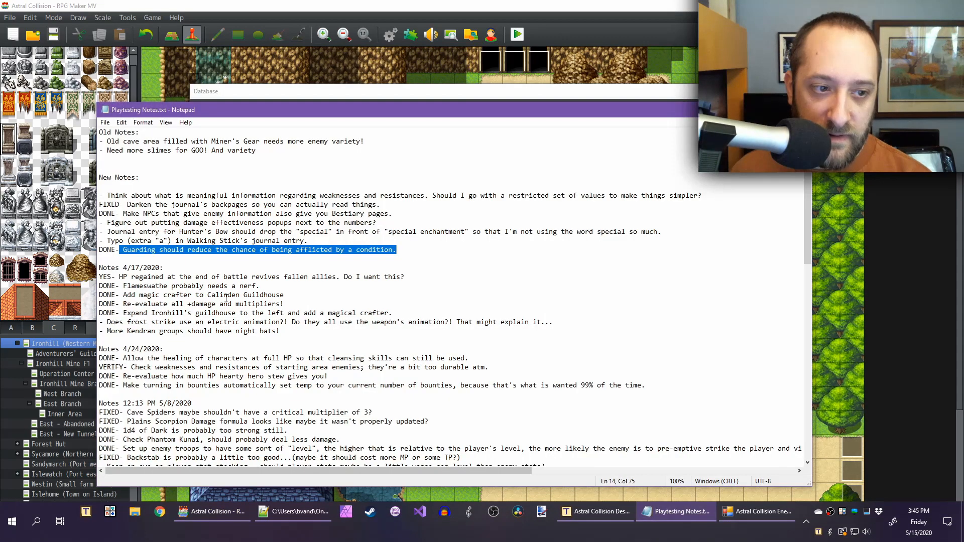
key(Home)
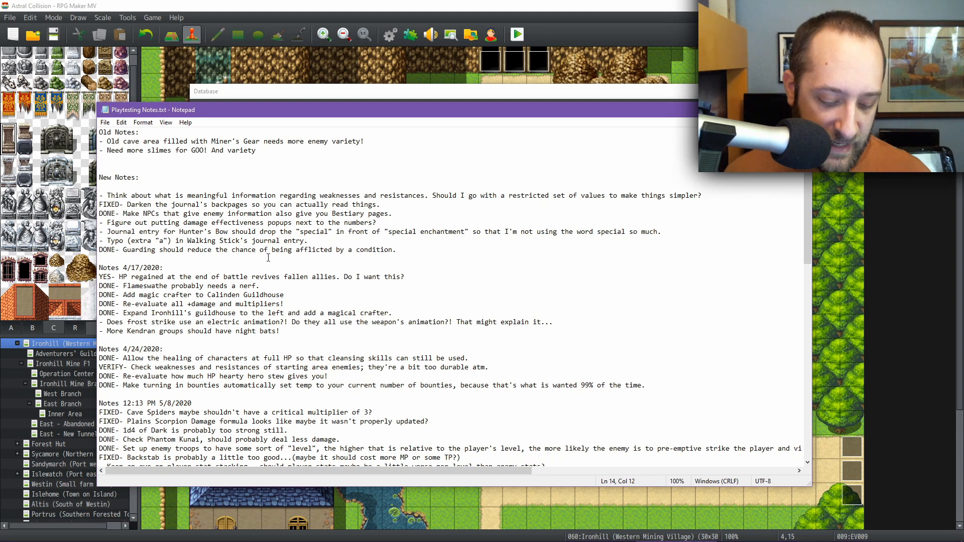
text(`)
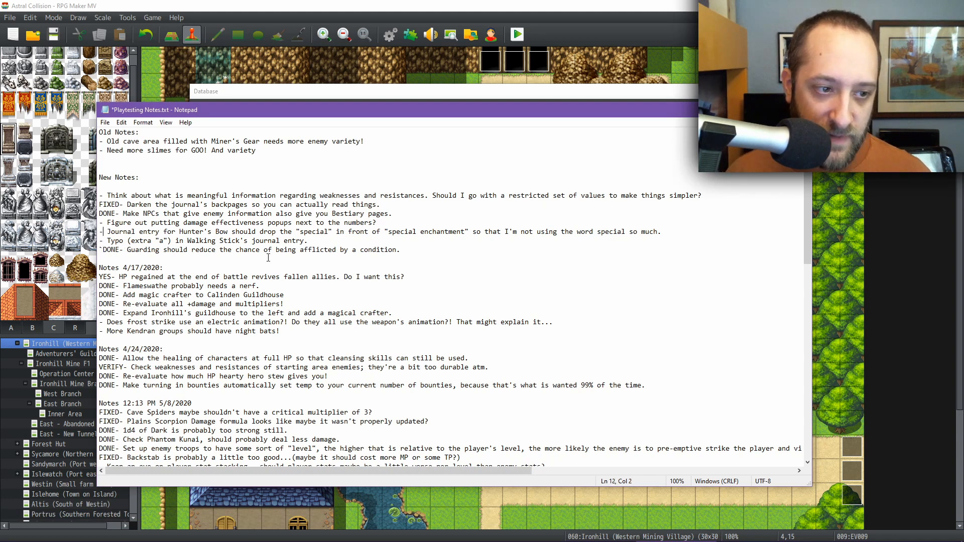
key(Up)
key(Up)
key(Up)
key(Up)
key(Home)
text(`)
key(Up)
key(Home)
text(`)
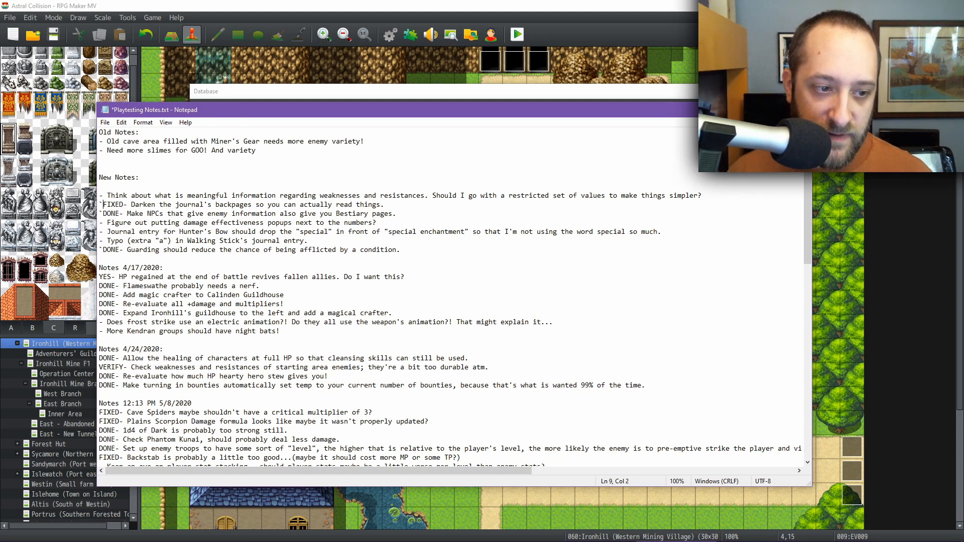
Step: Prefix the note about HP reviving fallen allies with `NO- and put a backtick before the Flameswathe and Calinden magic crafter notes
click(207, 277)
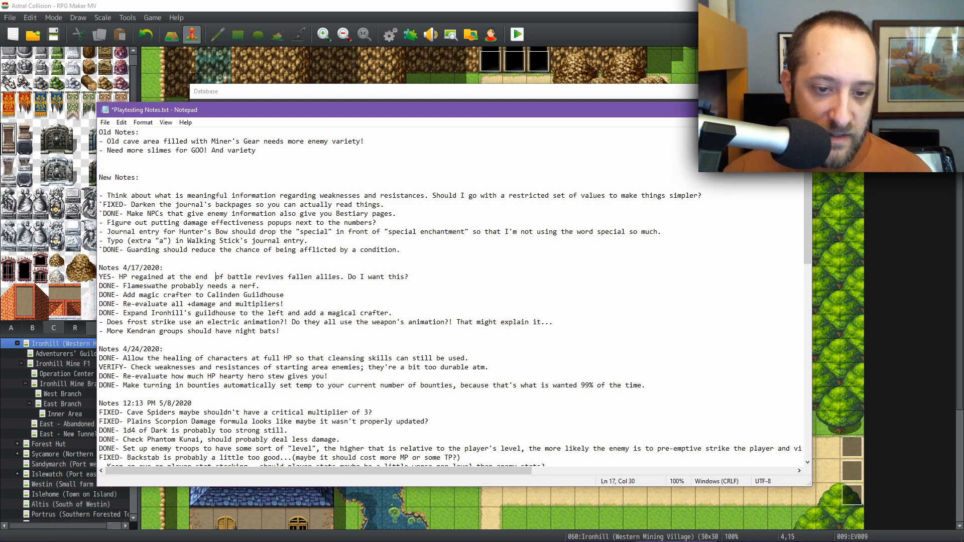
key(BackSpace)
key(Home)
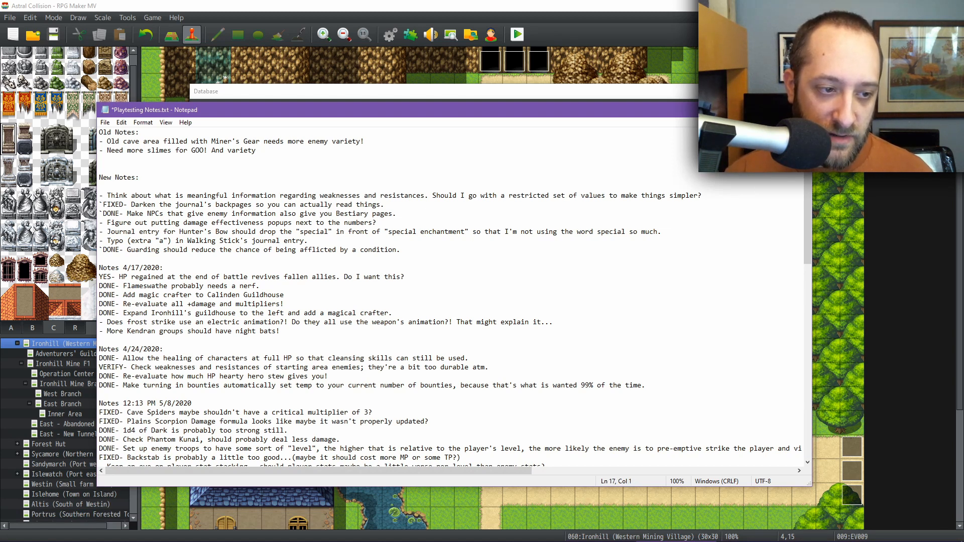
text(NO)
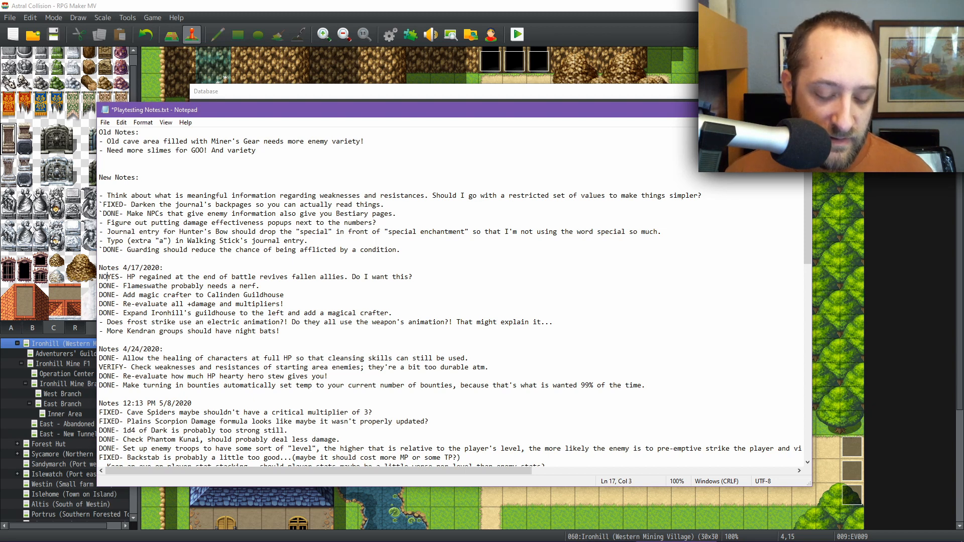
text(-)
text(`)
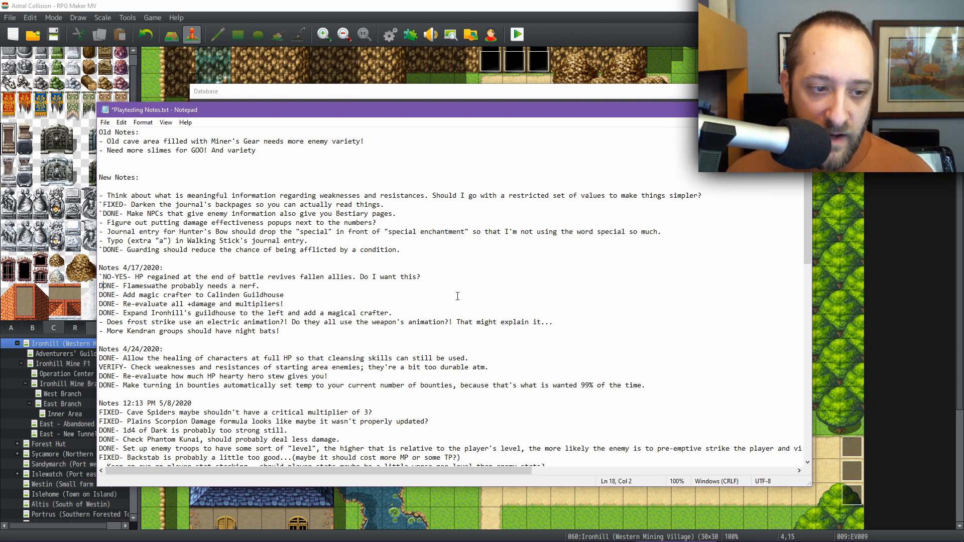
text(`)
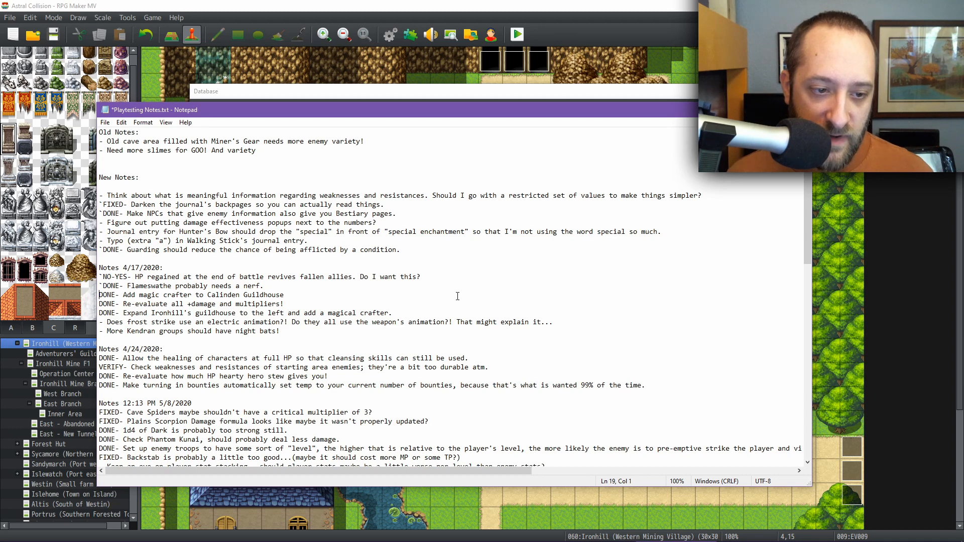
text(`)
Step: Switch to RPG Maker MV, close the database and display the Guildhouse map under Calinden (Northern Village)
click(478, 2)
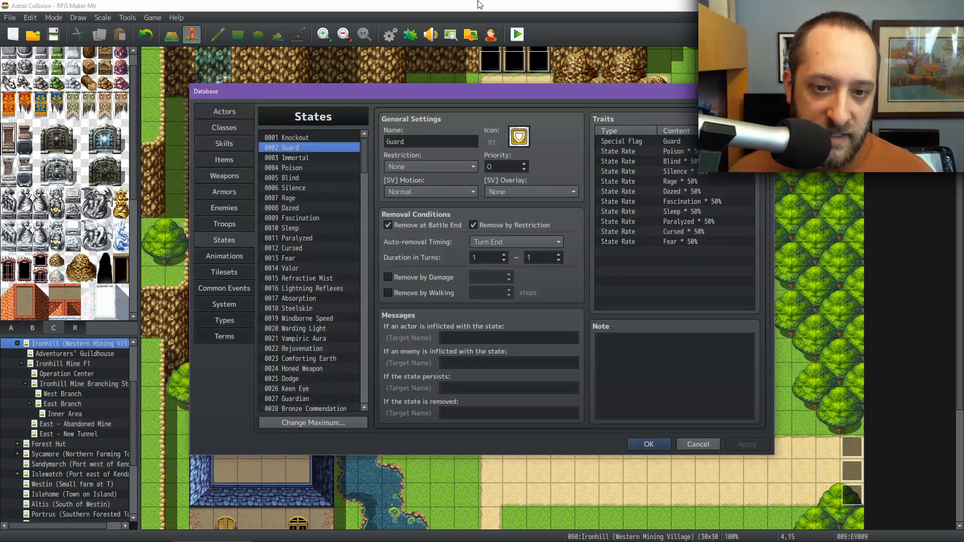
click(652, 440)
scroll(63, 402, up, 3)
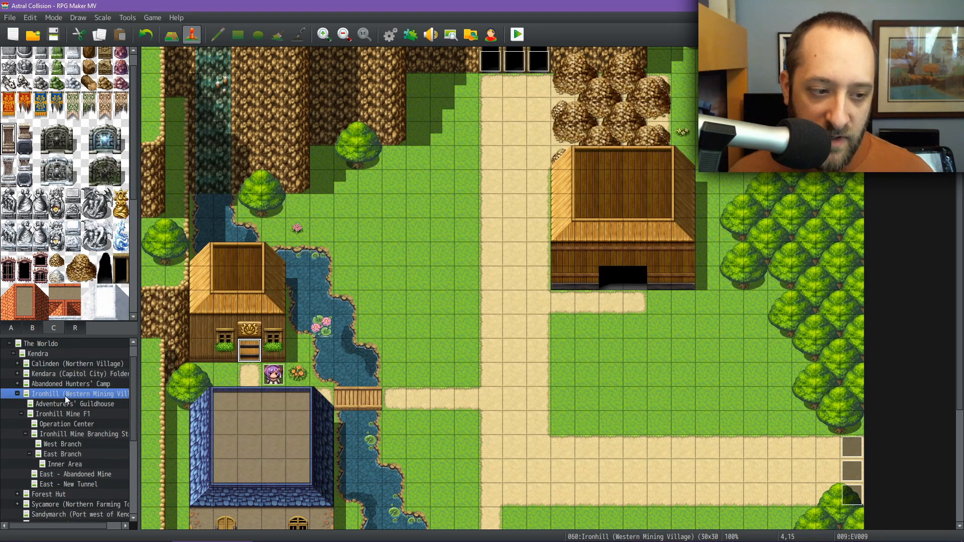
double_click(23, 384)
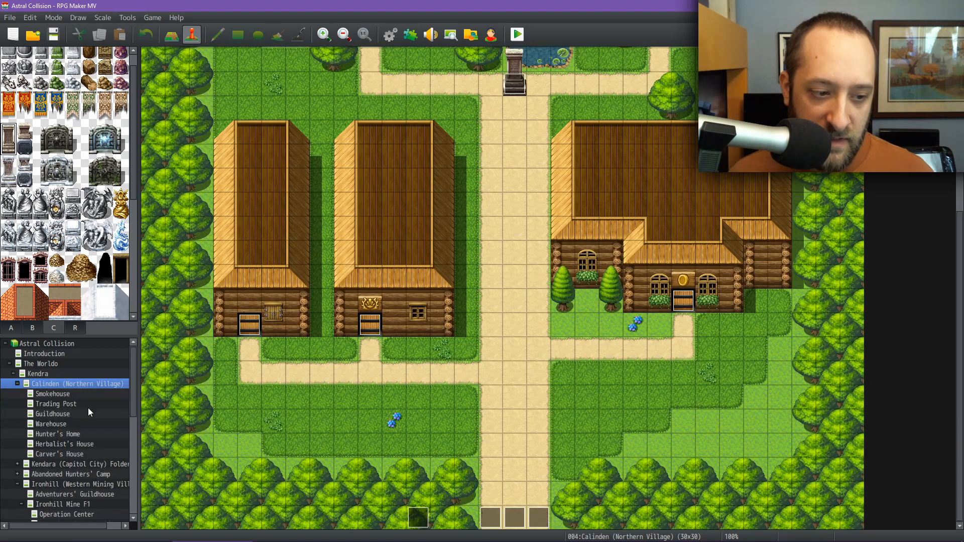
click(53, 414)
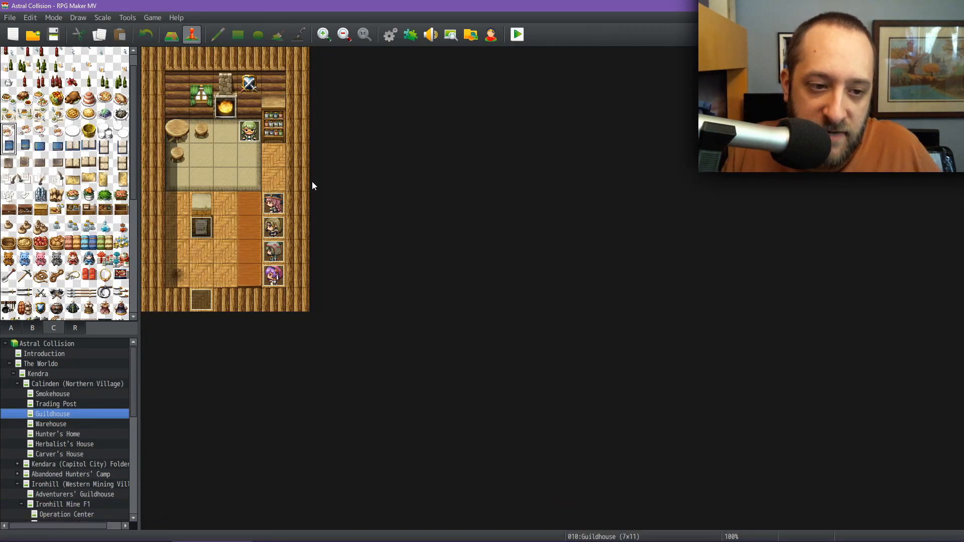
Step: Switch to Playtesting Notes.txt and put a backtick before the +damage and multipliers note and the Ironhill guildhouse expansion note
click(673, 518)
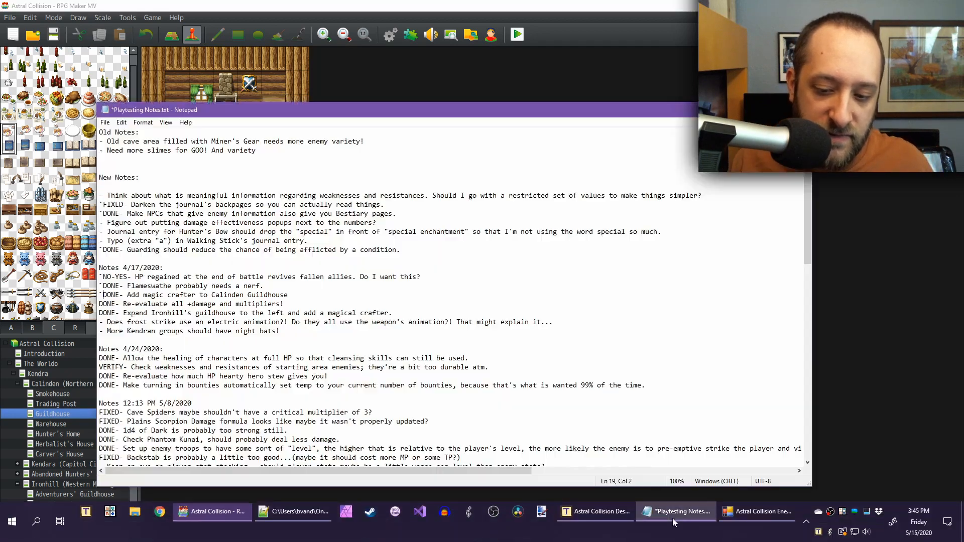
click(237, 311)
text(`)
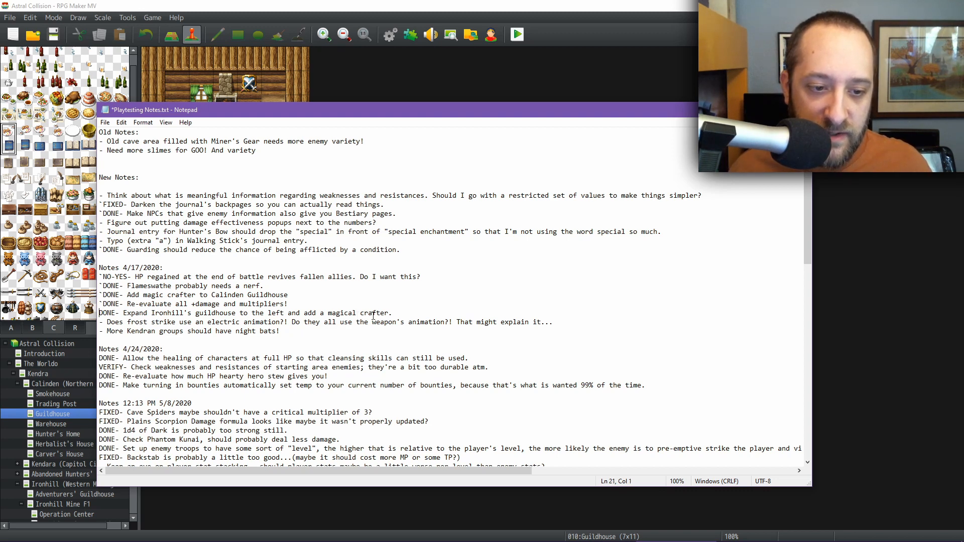
text(`)
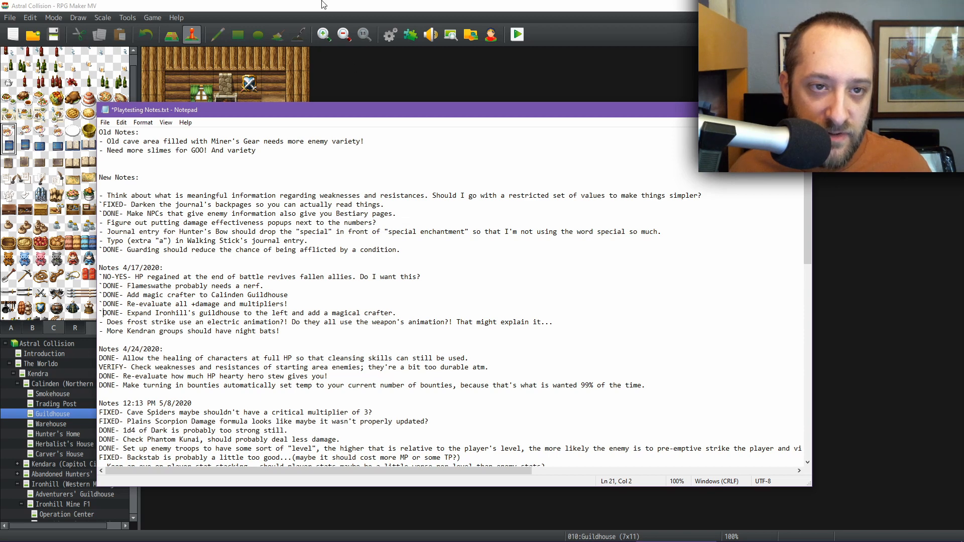
Step: Switch to RPG Maker MV and display the Ironhill village map and its Adventurers' Guildhouse map
key(alt+Tab)
scroll(71, 447, down, 2)
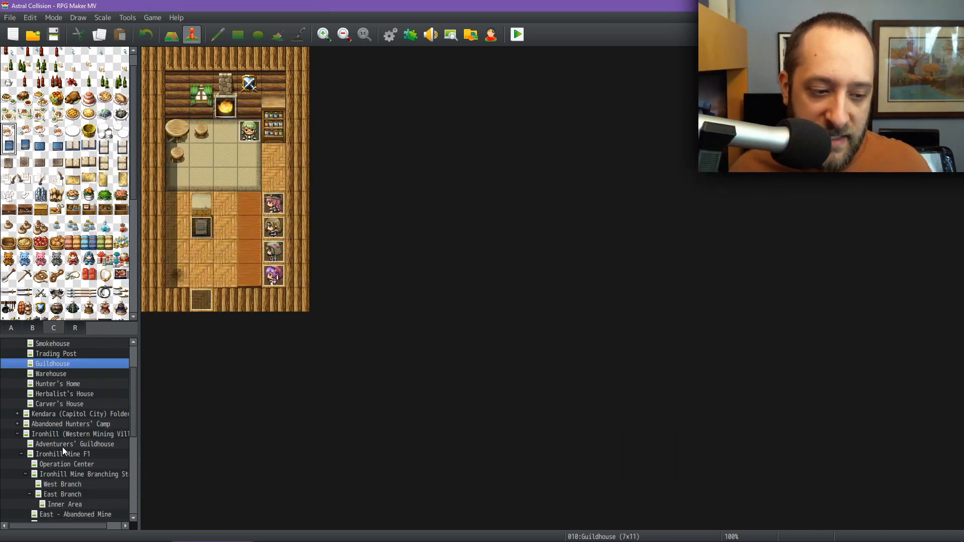
click(56, 434)
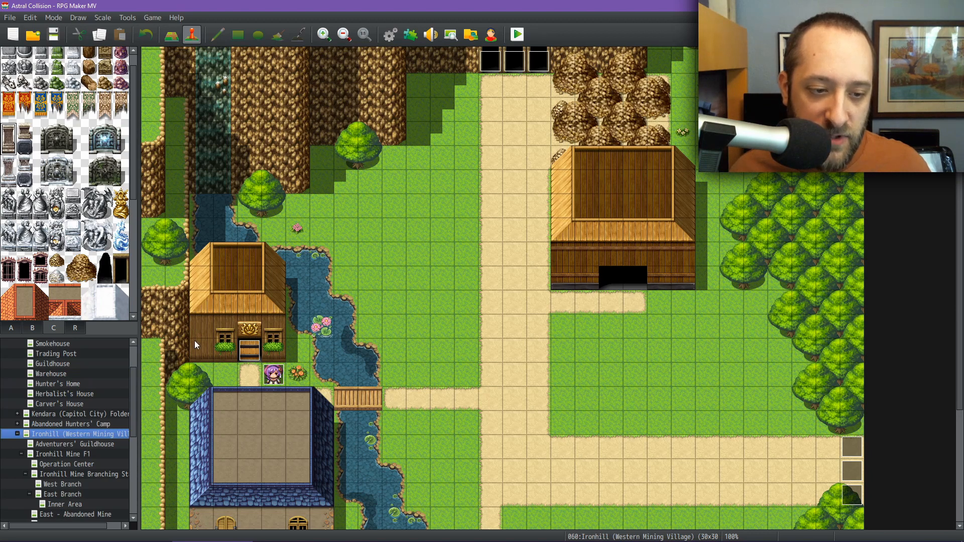
click(90, 445)
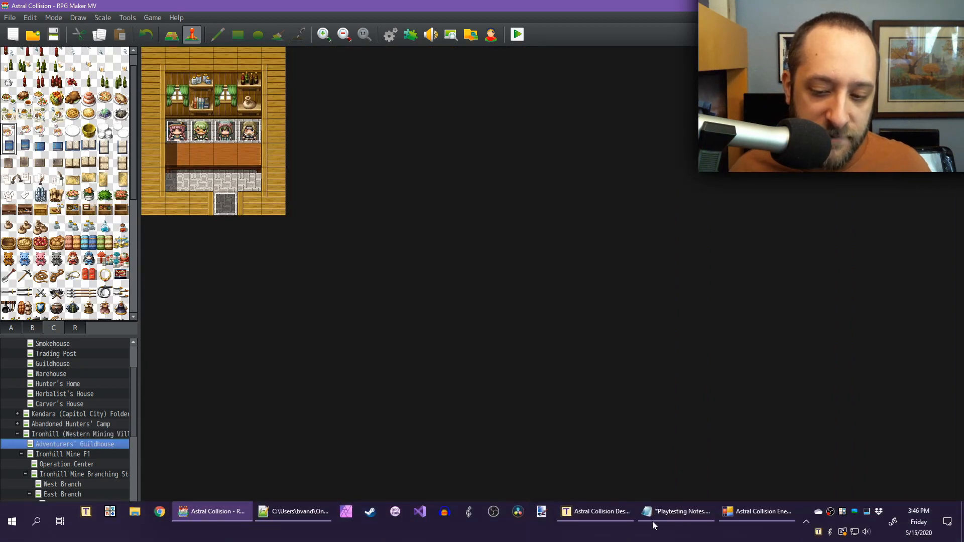
Step: Switch to Playtesting Notes.txt and put a backtick before the full-HP healing note and the hearty hero stew note under 4/24/2020
click(676, 532)
scroll(180, 266, down, 5)
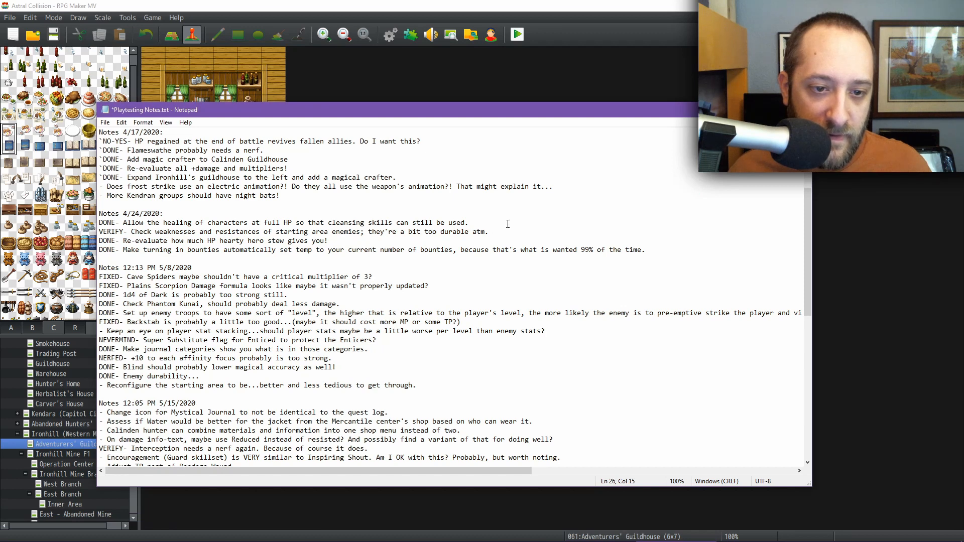
key(Home)
text(`)
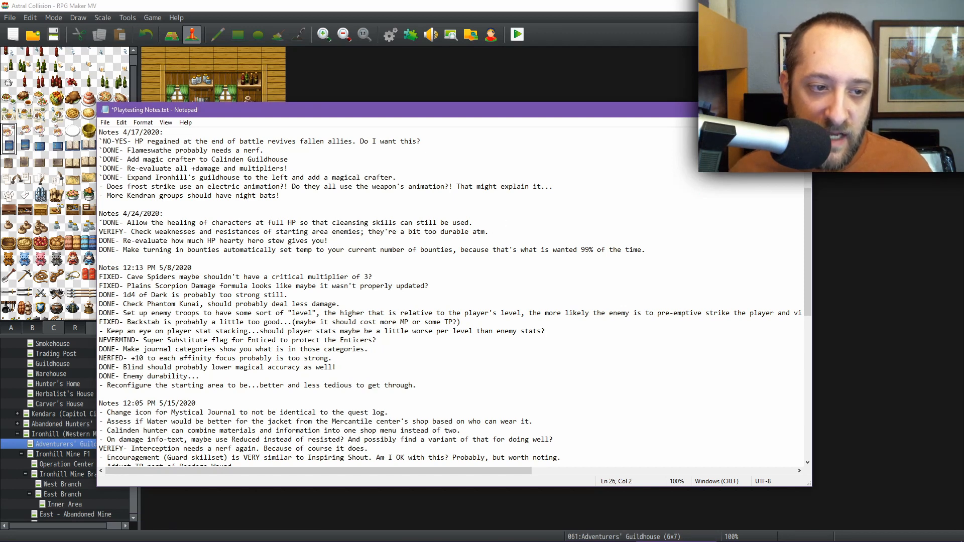
key(Down)
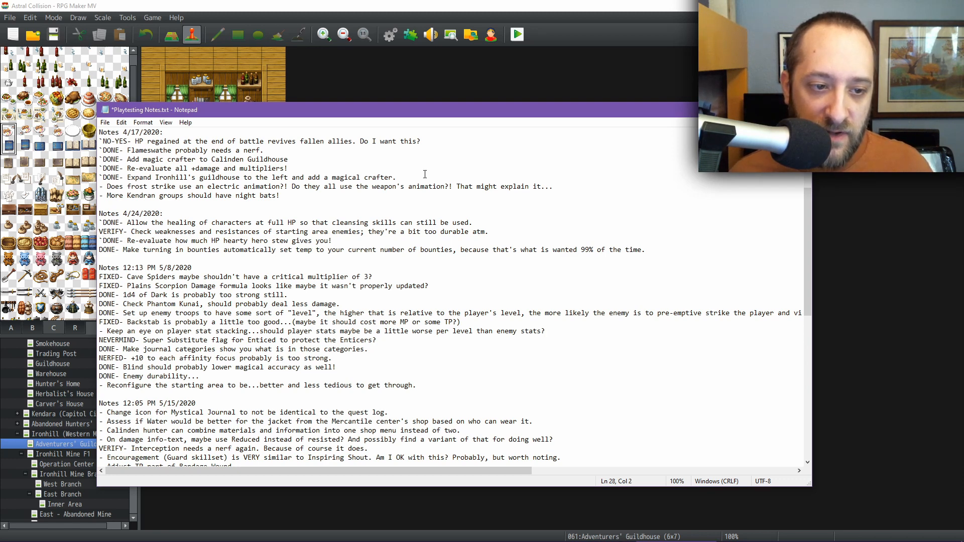
Step: Switch to RPG Maker MV and display the Hearty Hero Stew entry among the database items
click(390, 34)
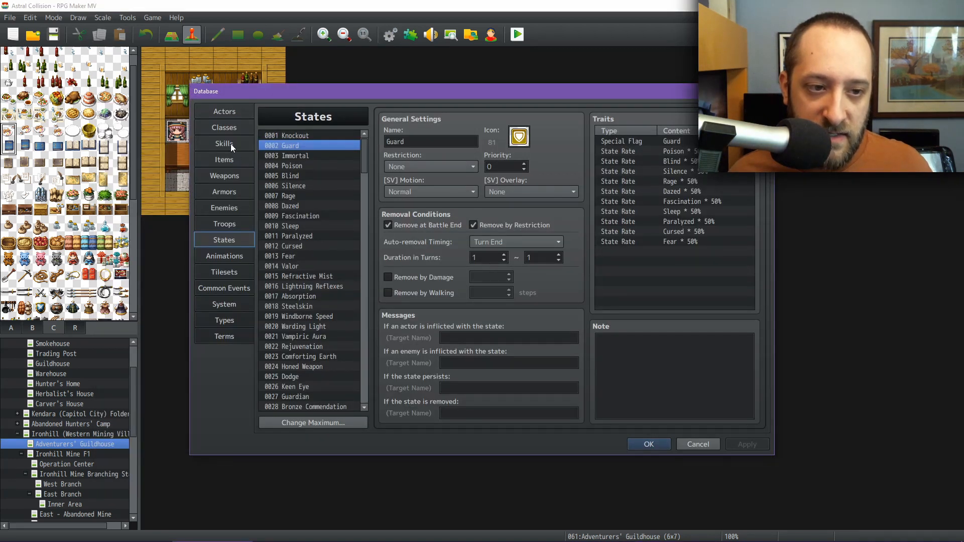
click(224, 160)
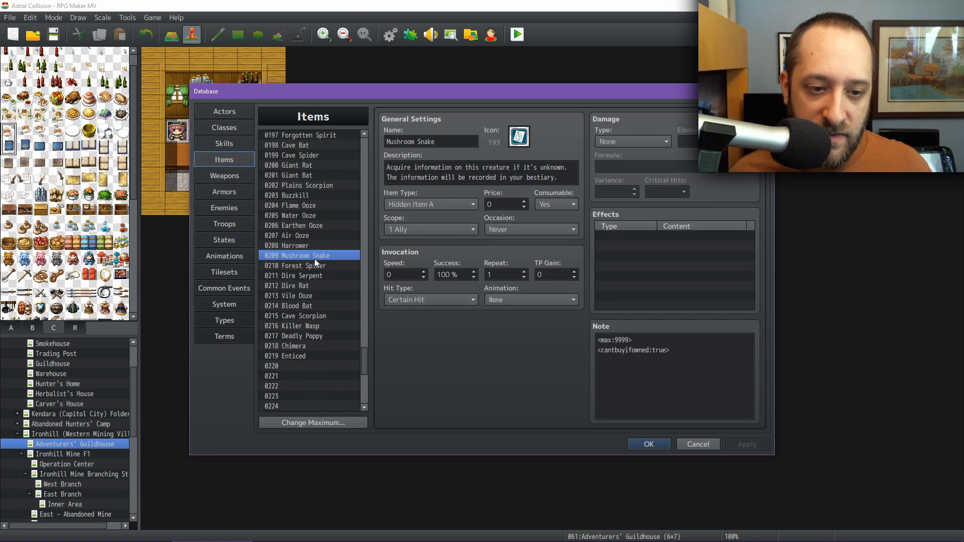
scroll(303, 207, up, 3)
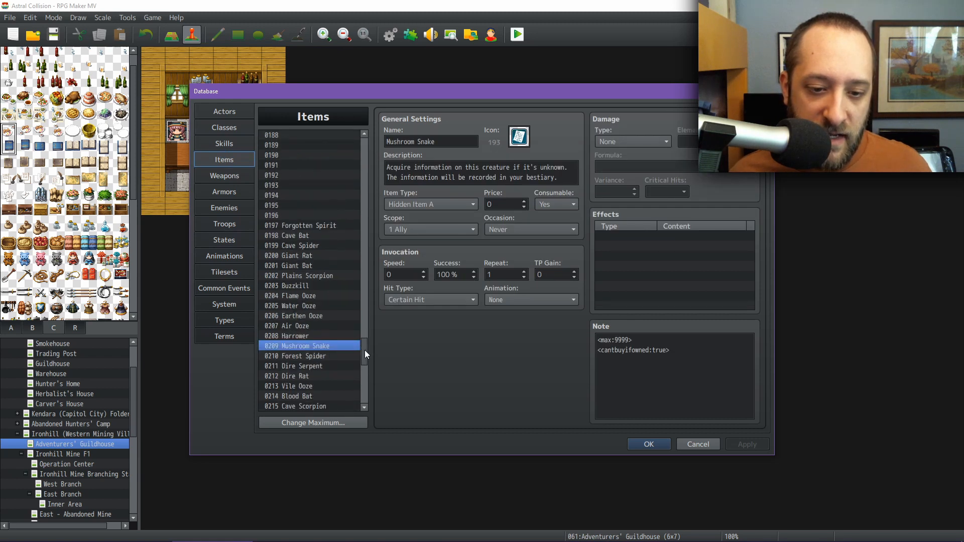
drag(365, 350, 363, 245)
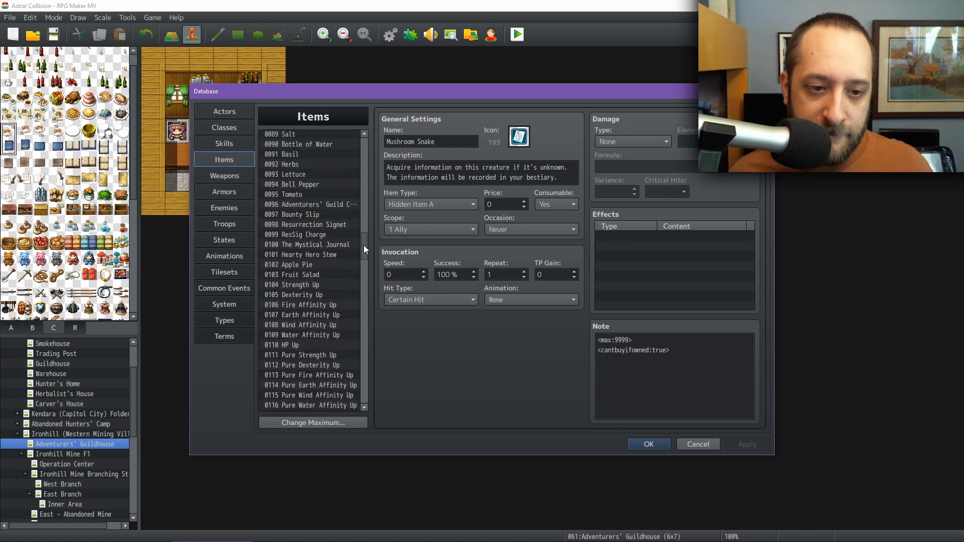
click(332, 260)
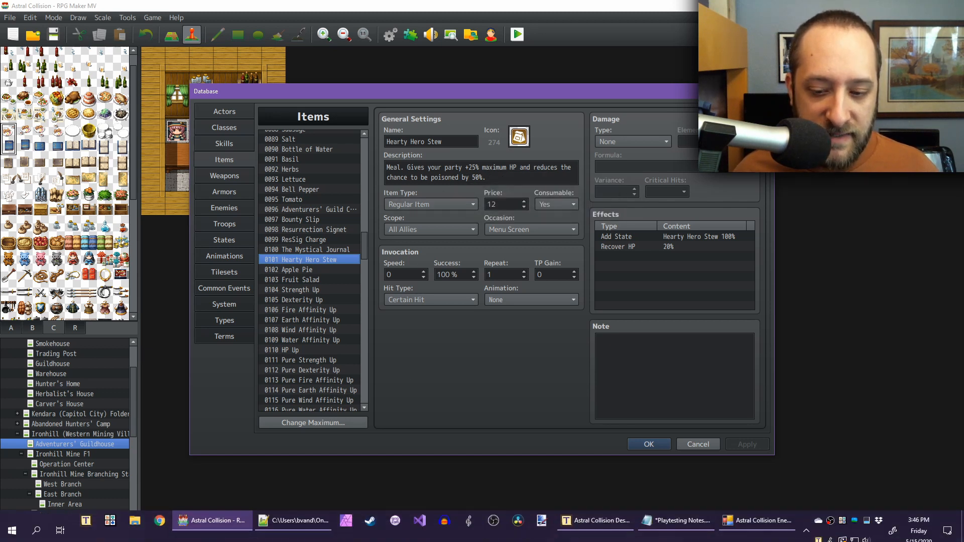
Step: Switch to Playtesting Notes.txt and put a backtick before the note about turning in bounties automatically
click(653, 517)
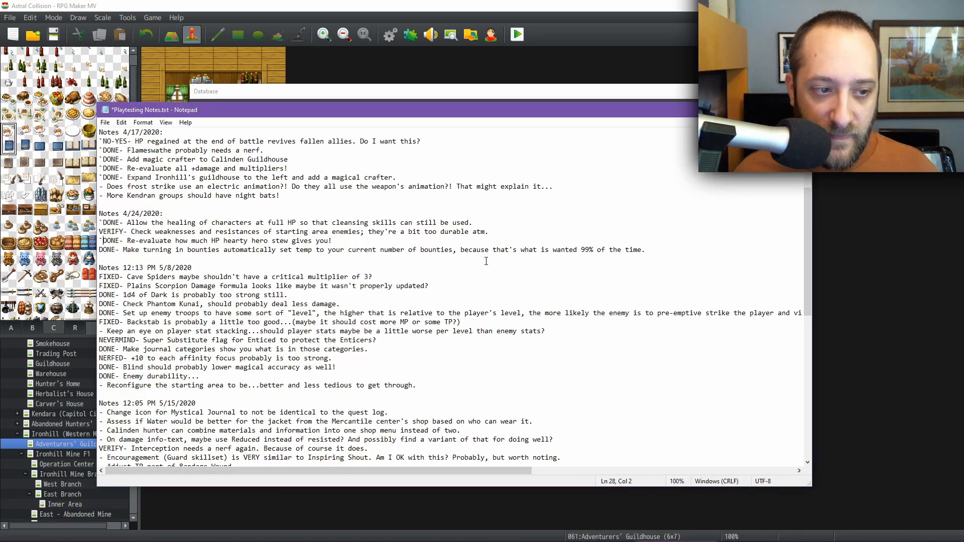
key(Down)
key(Left)
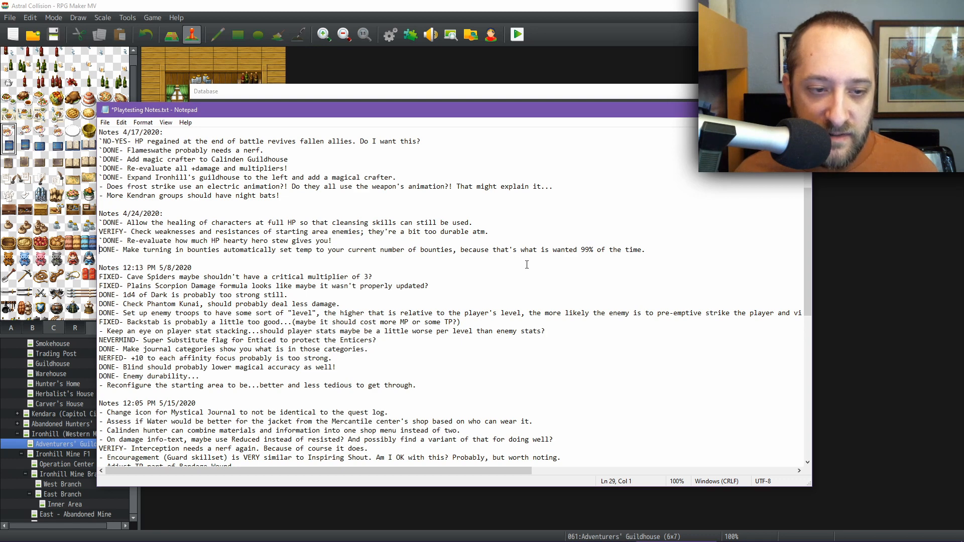
text(`)
Step: Switch to RPG Maker MV, close the database and display the Adventurers' Guild F1 map under Kendara lower right
click(525, 4)
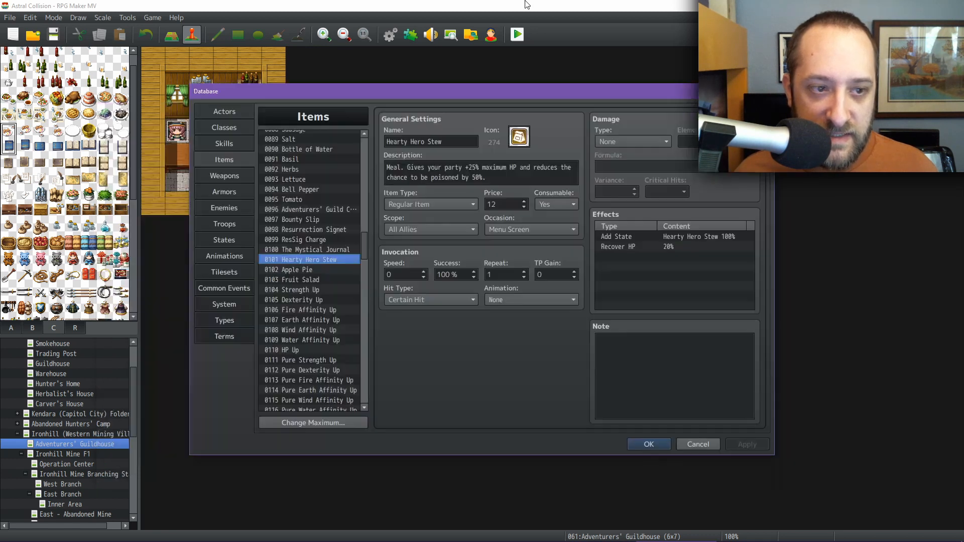
click(648, 444)
scroll(65, 405, up, 2)
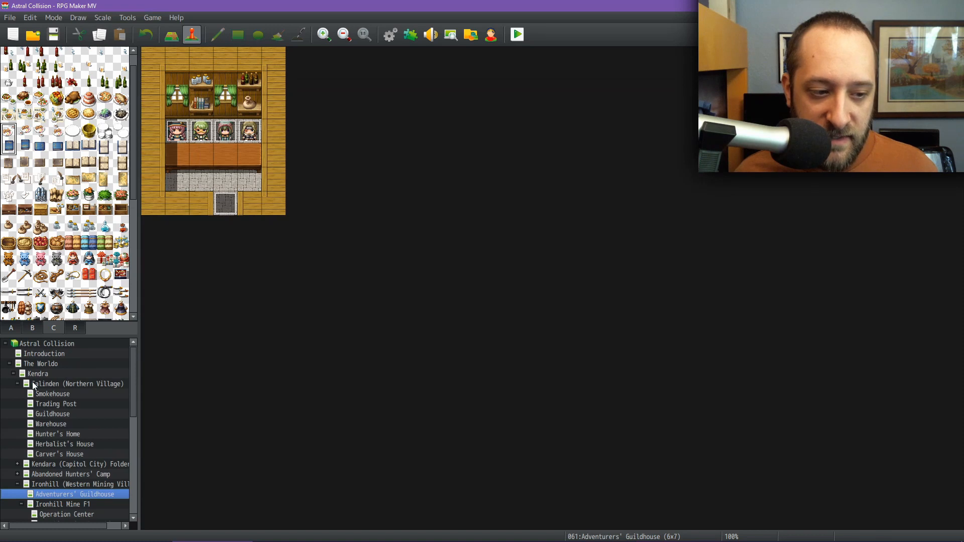
scroll(32, 397, down, 2)
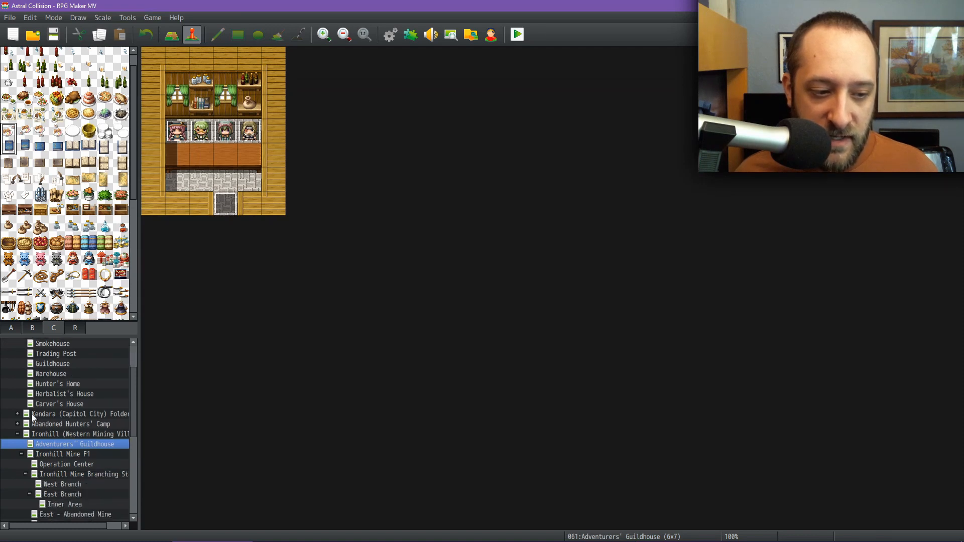
click(18, 415)
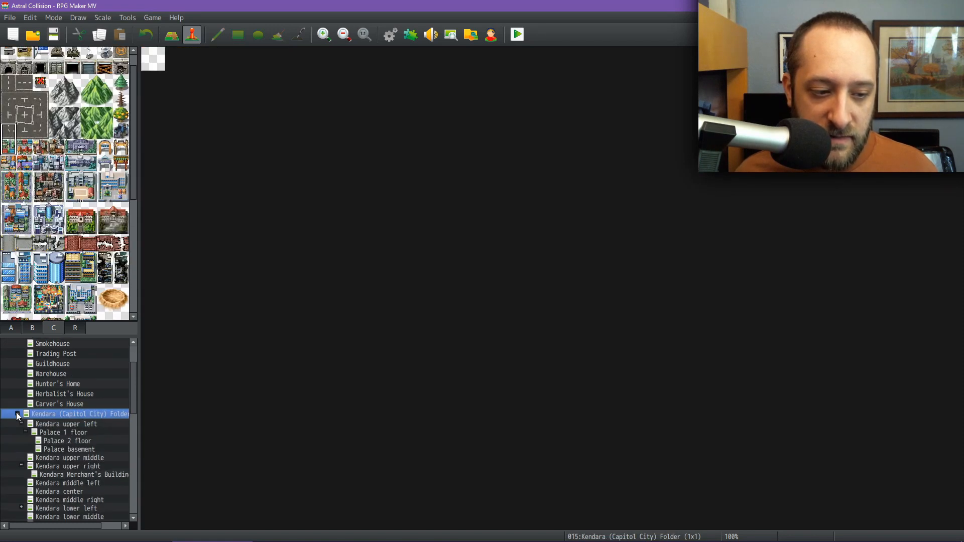
scroll(67, 425, down, 4)
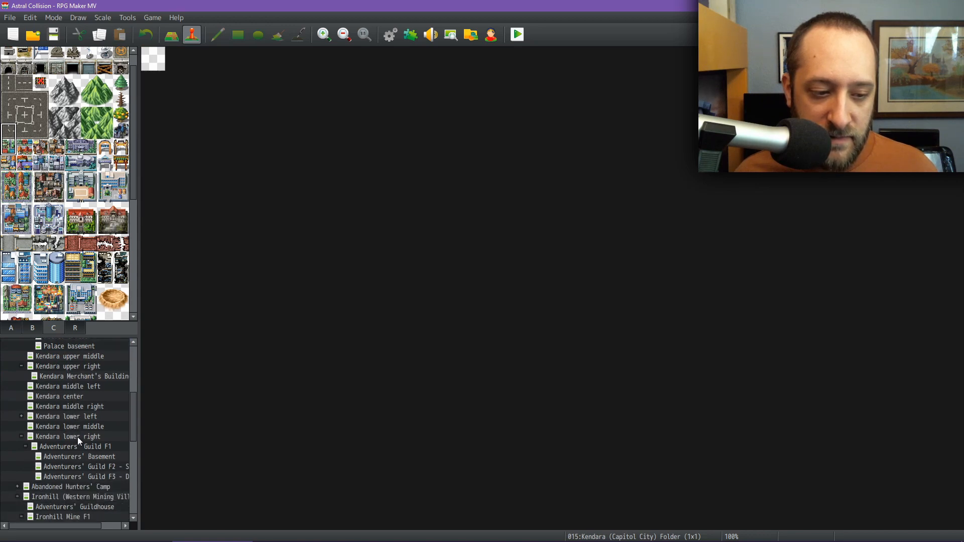
click(74, 448)
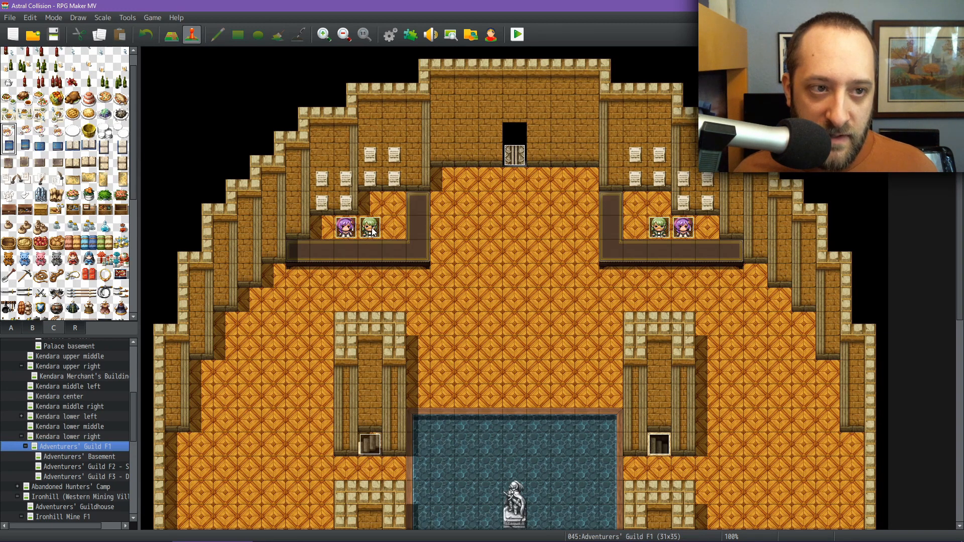
Step: View the Guide NPC event's contents, close it, and open the neighbouring Bounty Slip Turn-in event
double_click(346, 227)
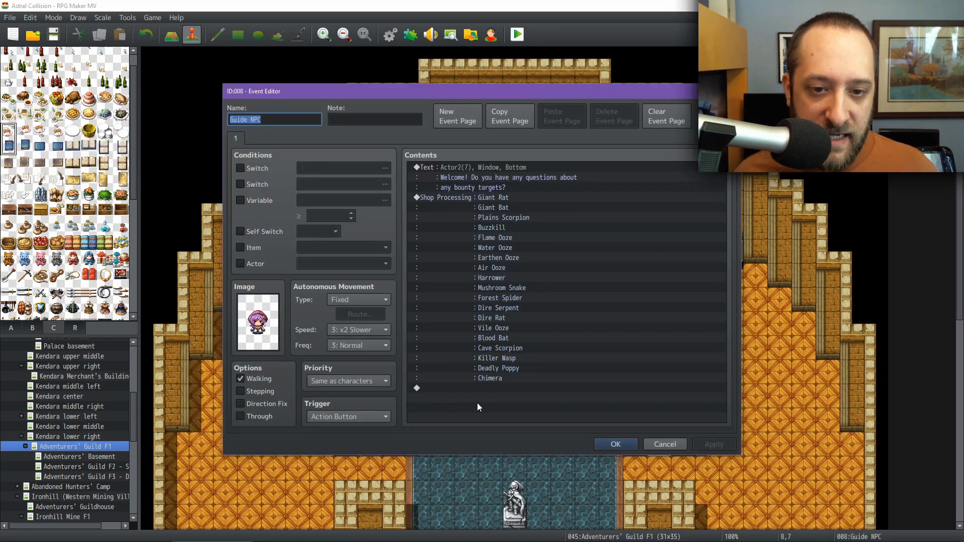
click(659, 443)
double_click(370, 228)
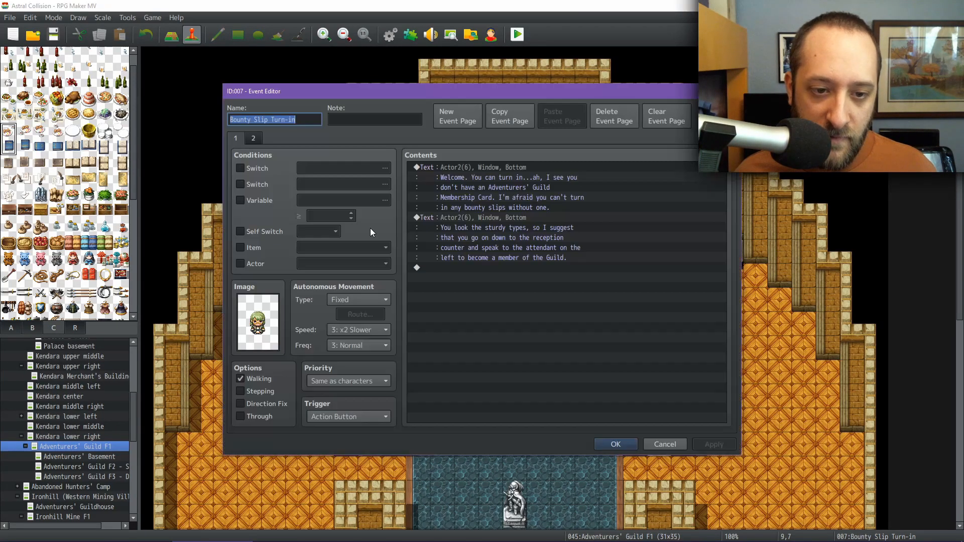
Step: Switch to Playtesting Notes.txt, leaving the Bounty Slip Turn-in event open
mouse_move(534, 540)
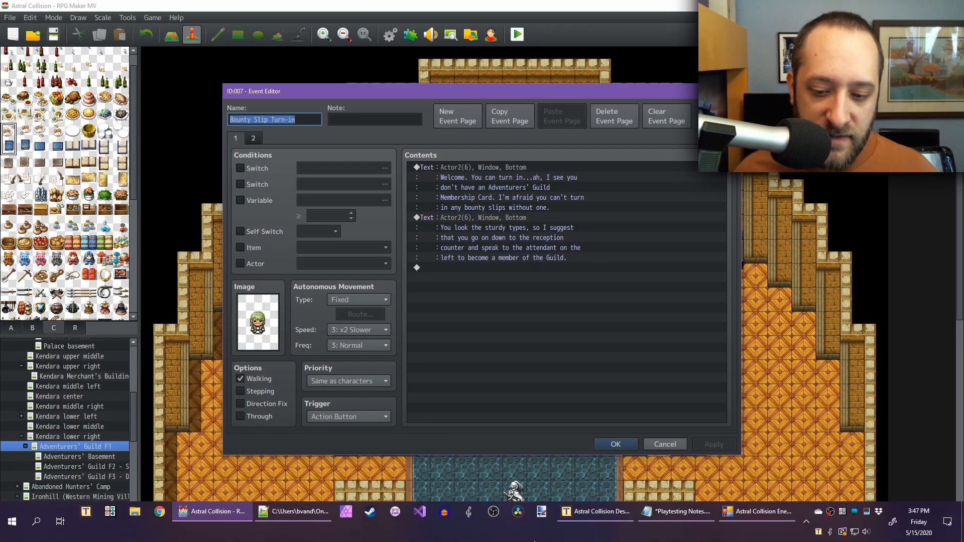
click(665, 516)
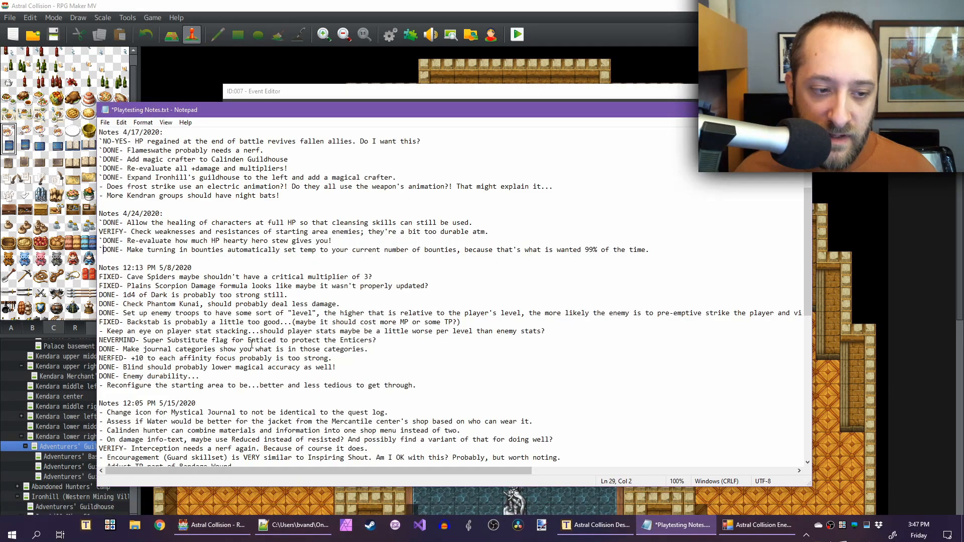
Step: Add the line "- Add bounty values to the description of Kendran monsters." to the end of the 5/15/2020 playtesting notes and save the file
scroll(346, 240, down, 15)
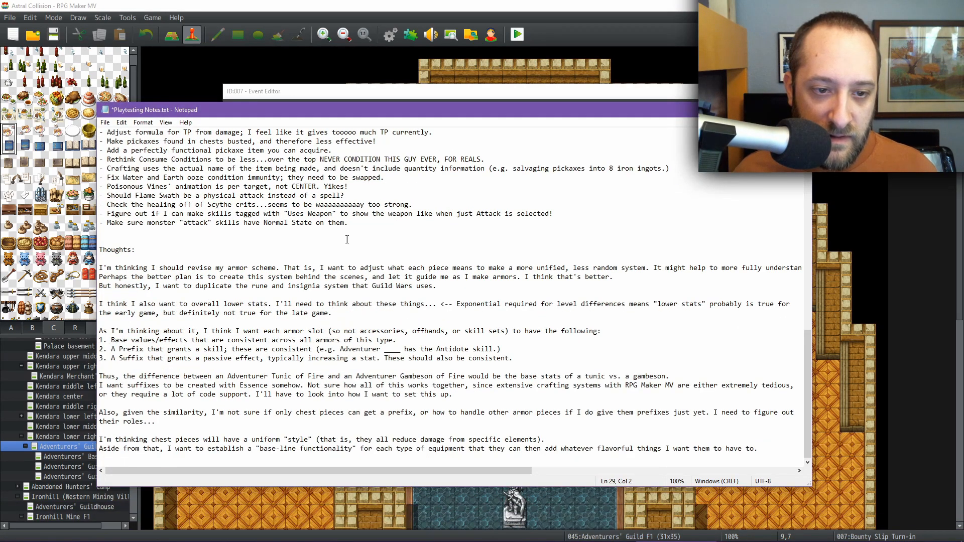
click(352, 223)
key(Return)
text(- A)
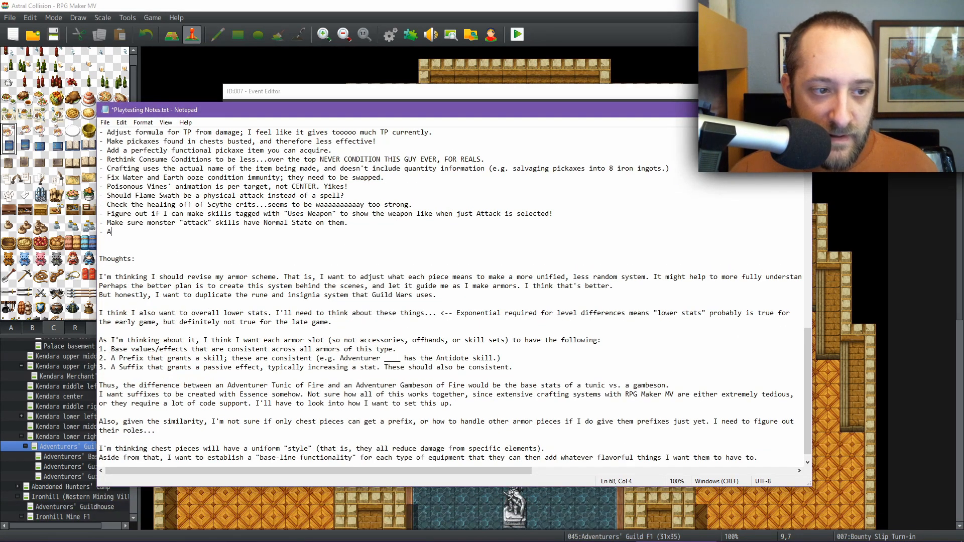
text(dd bounty val)
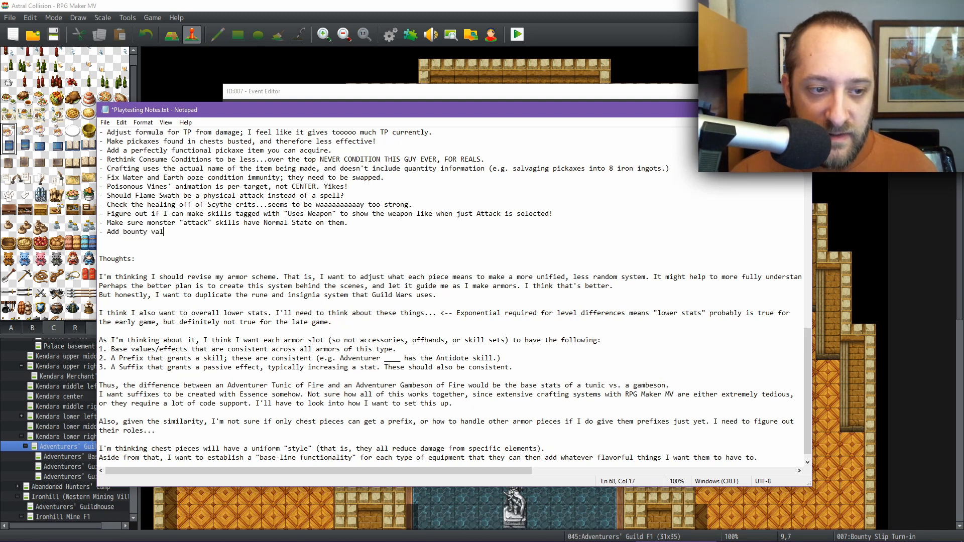
text(ues to the desc)
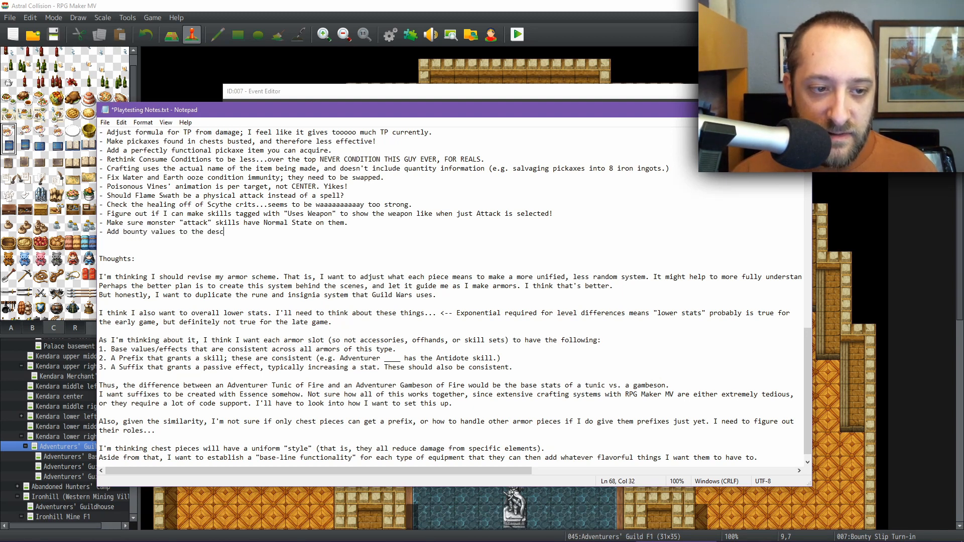
text(ription of Kend)
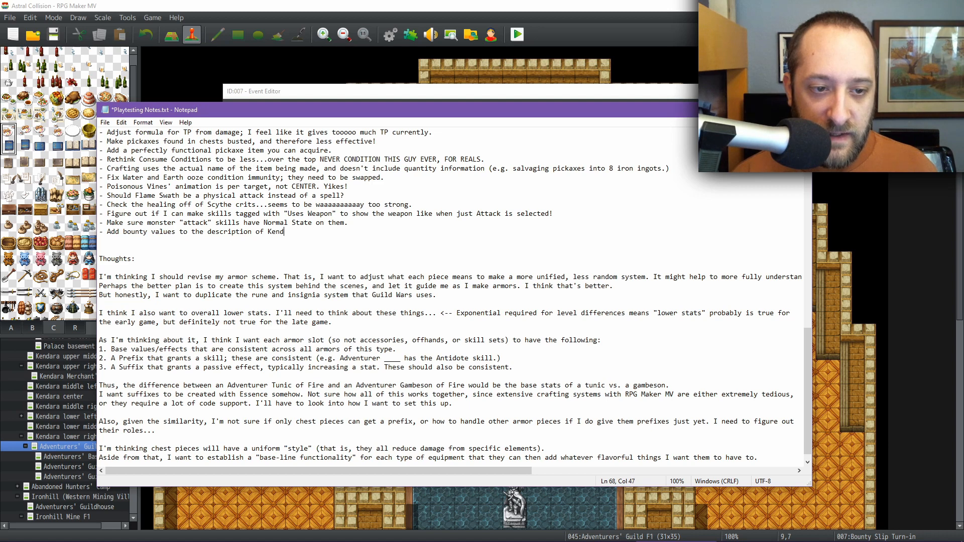
text(ran monsters.)
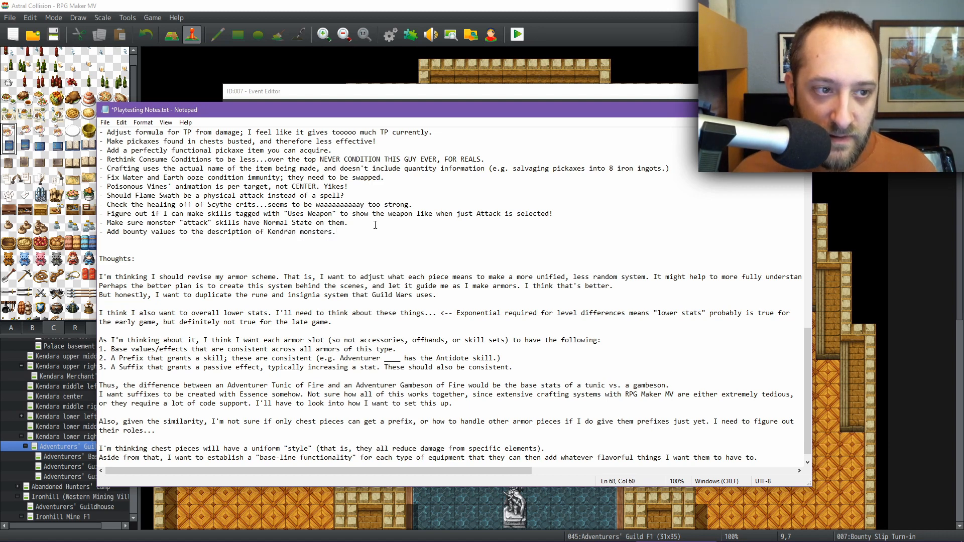
scroll(375, 225, up, 15)
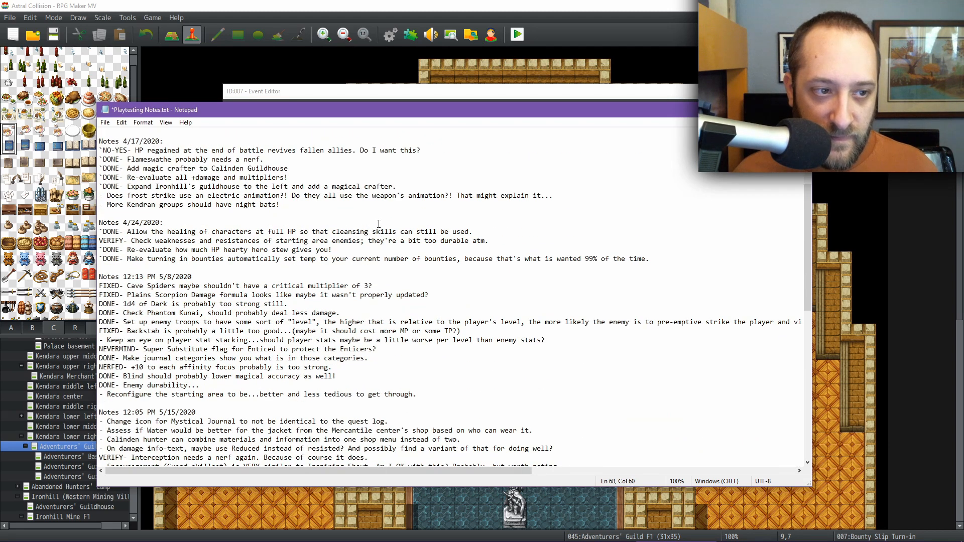
key(ctrl+s)
Step: Switch back to the Bounty Slip Turn-in event, select its TempX bounty slip command and accept the event
click(356, 93)
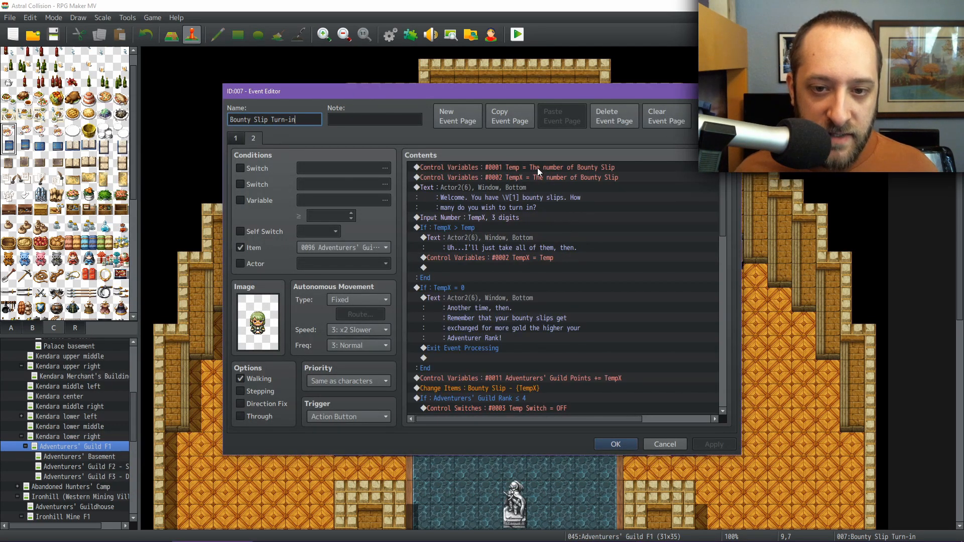
click(546, 177)
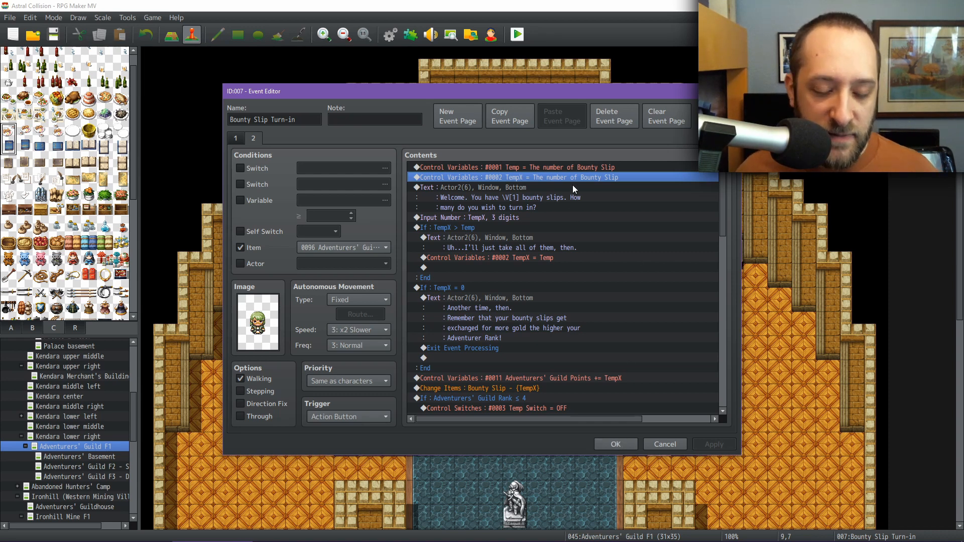
click(622, 443)
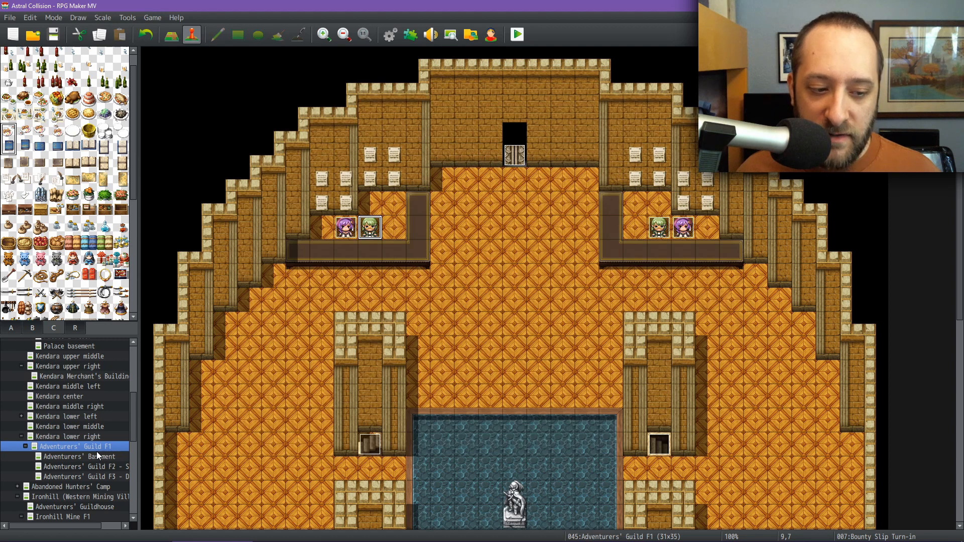
Step: Go to the Cave Spiders entry in the playtesting notes, and examine the Cave Spider's critical multiplier in the RPG Maker MV enemy database
click(671, 510)
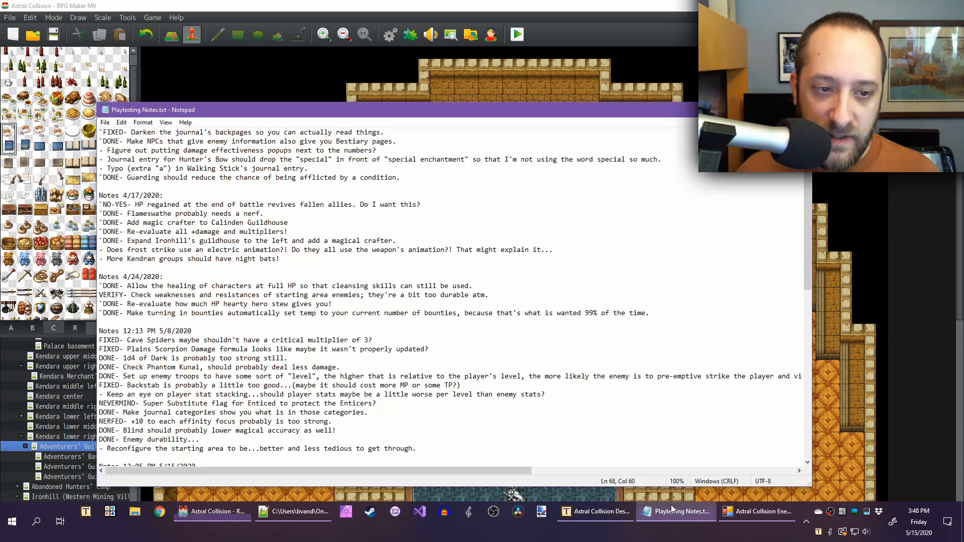
scroll(210, 312, down, 3)
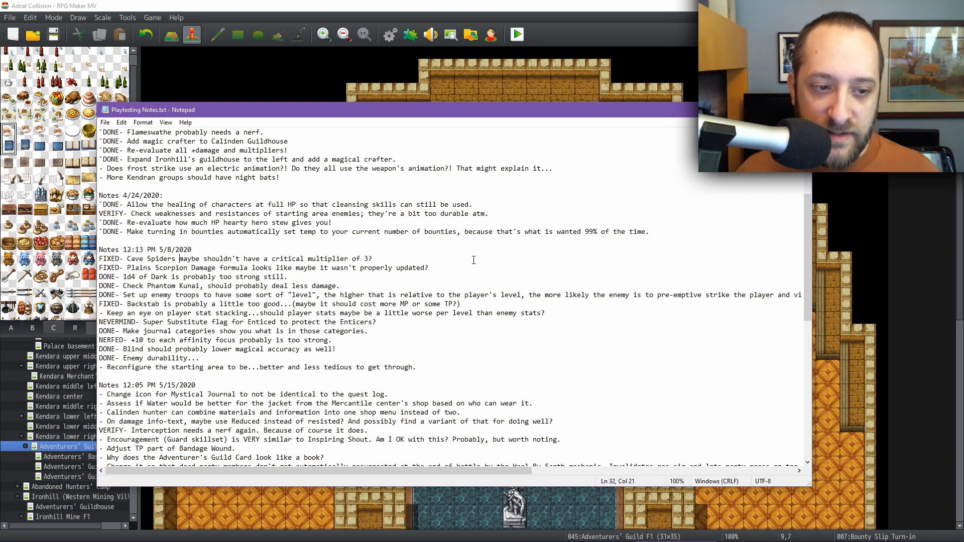
key(Home)
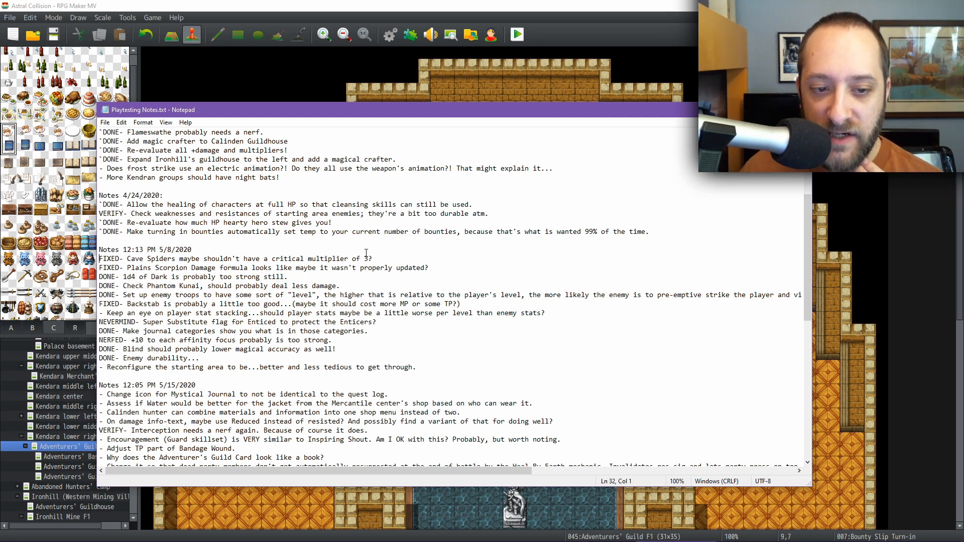
click(390, 34)
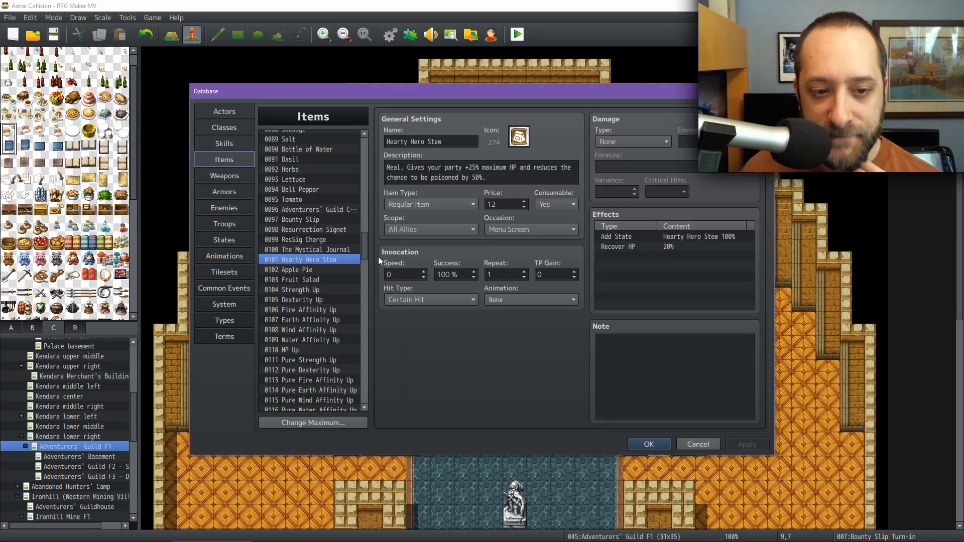
click(230, 207)
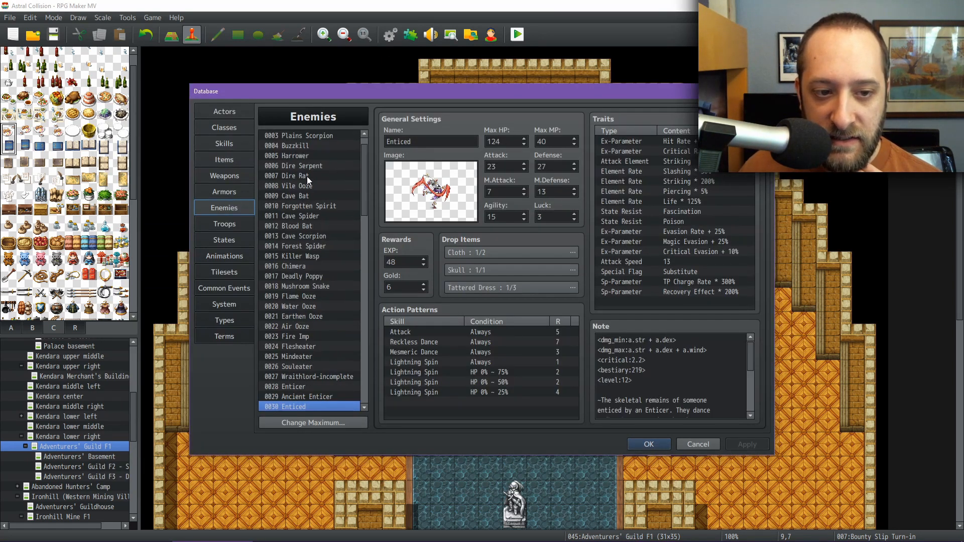
click(308, 216)
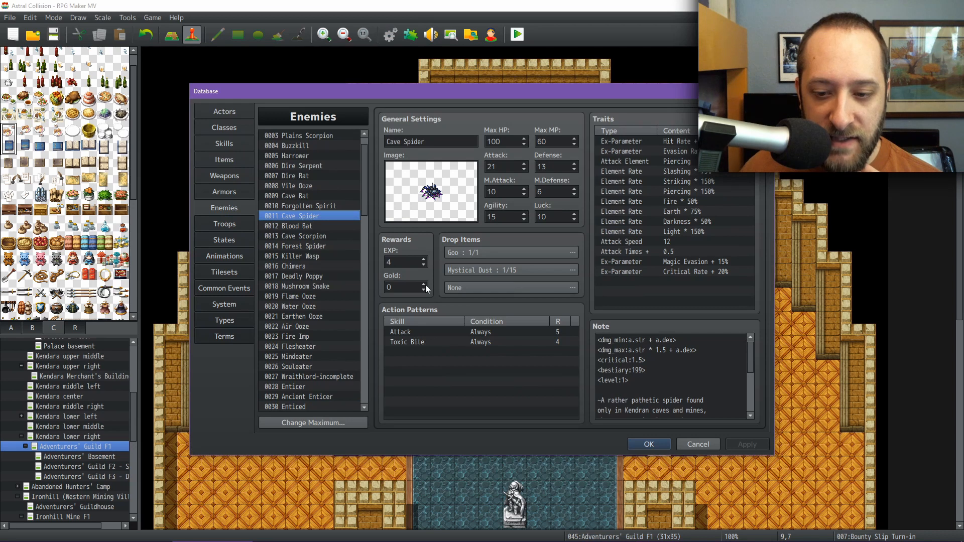
click(655, 364)
click(666, 360)
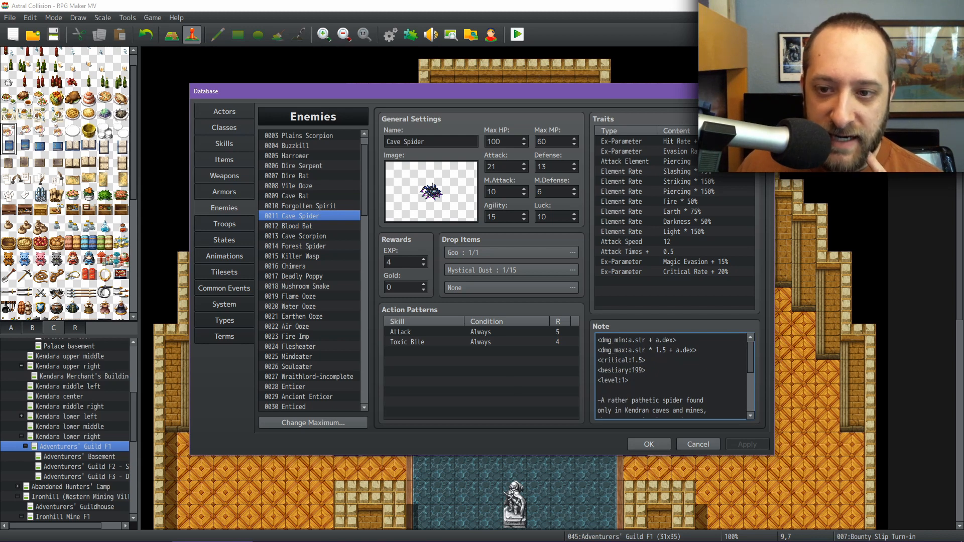
Step: Switch to the playtesting notes and prefix the Cave Spiders and Plains Scorpion entries with a backtick
click(663, 521)
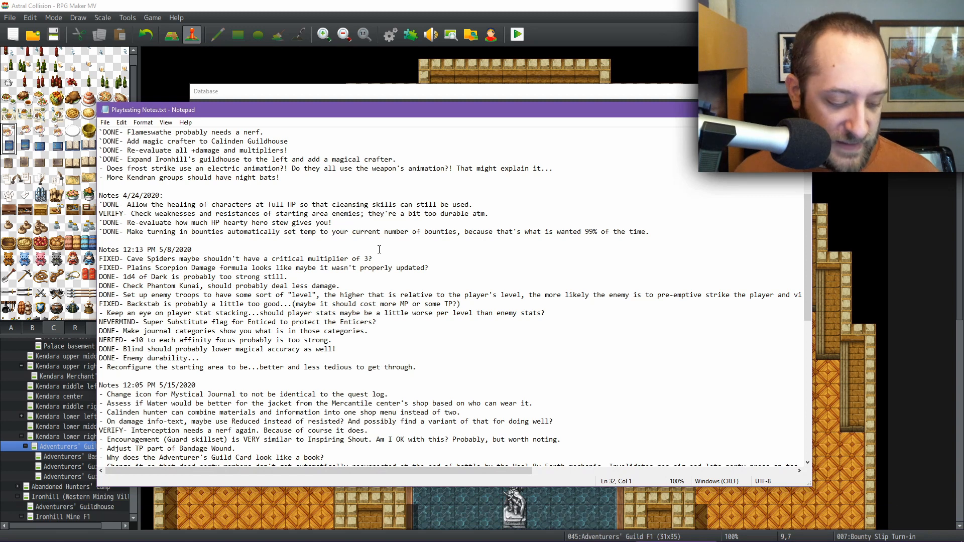
text(`)
key(Down)
key(Home)
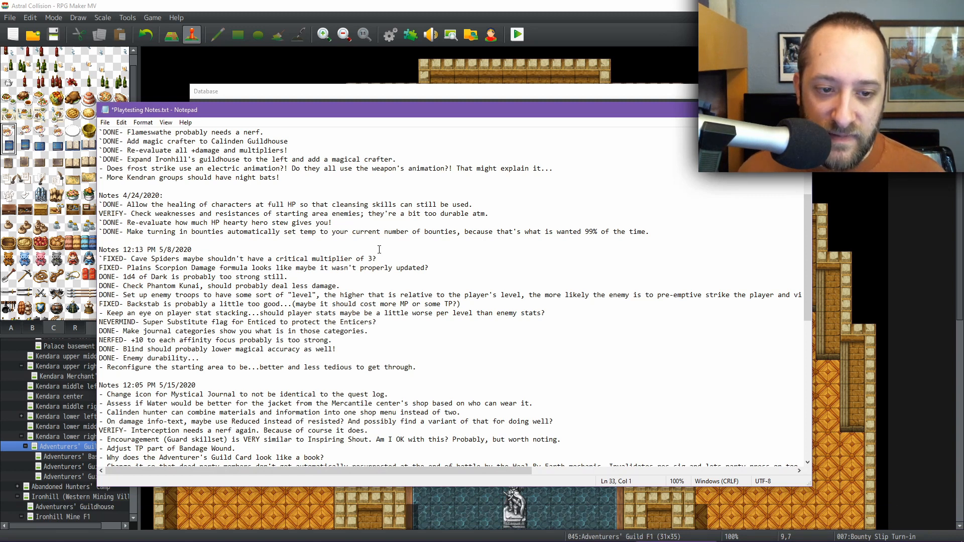
text(`)
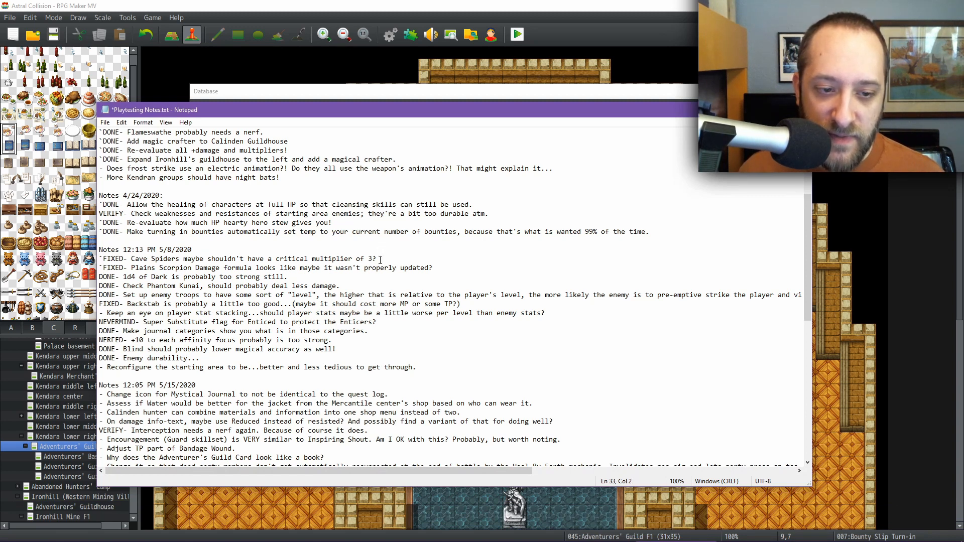
Step: Return to the enemy database and examine the dmg_max formula in the Plains Scorpion's note
click(286, 96)
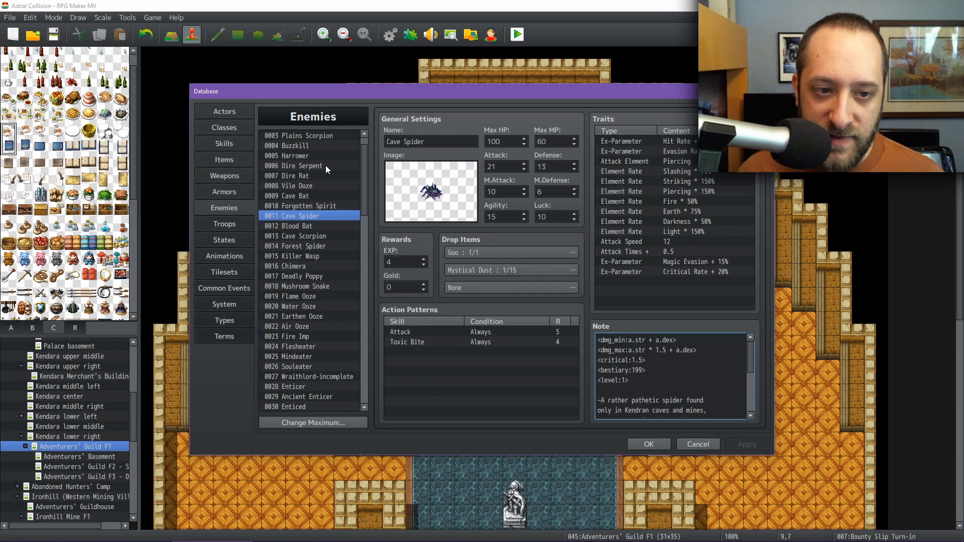
scroll(325, 186, up, 1)
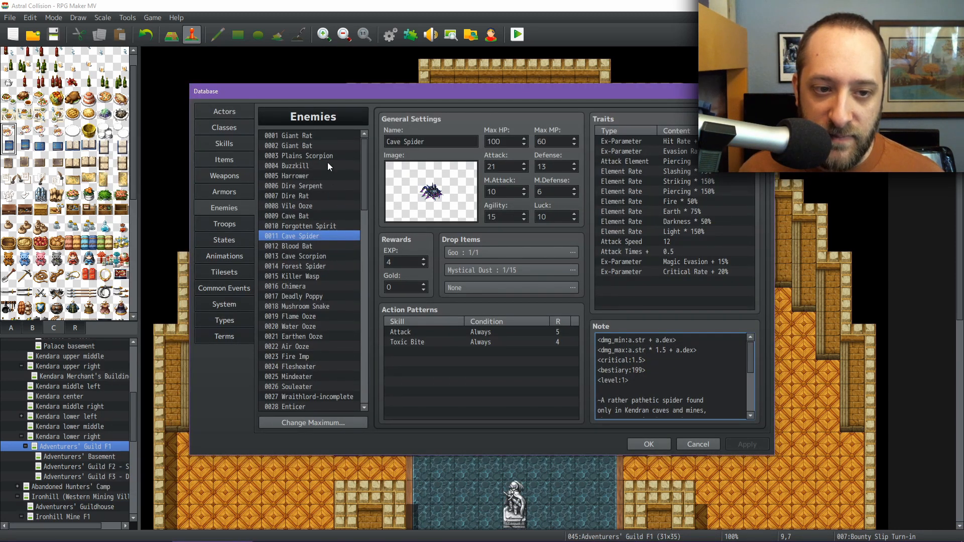
click(326, 156)
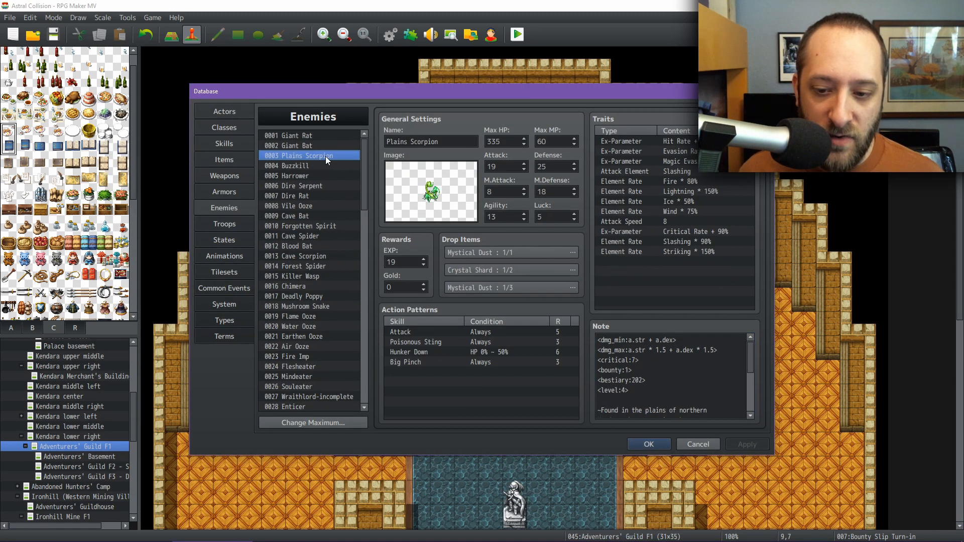
click(650, 359)
key(ctrl+a)
click(598, 350)
key(shift+End)
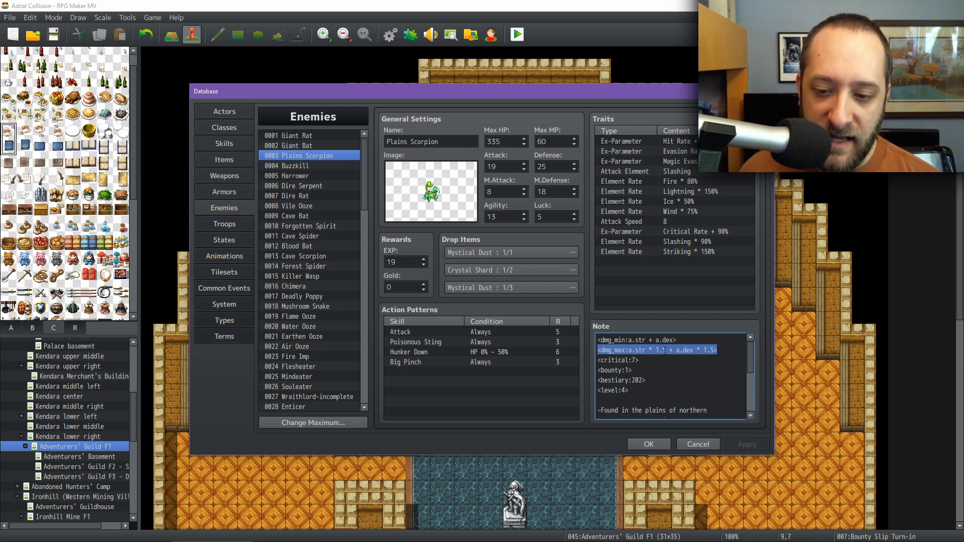
Step: Switch to the playtesting notes and prefix the "1d4 of Dark" and "Check Phantom Kunai" entries with a backtick
mouse_move(436, 539)
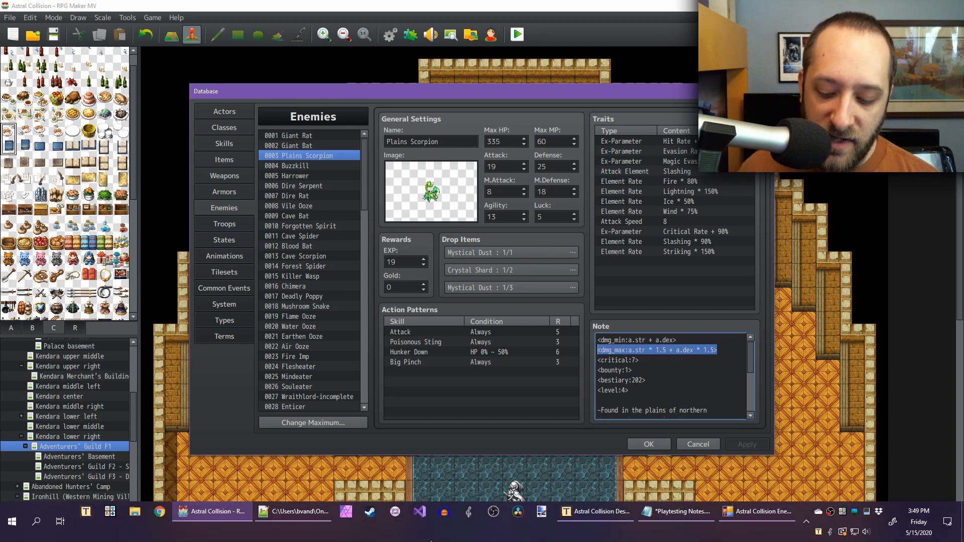
click(678, 511)
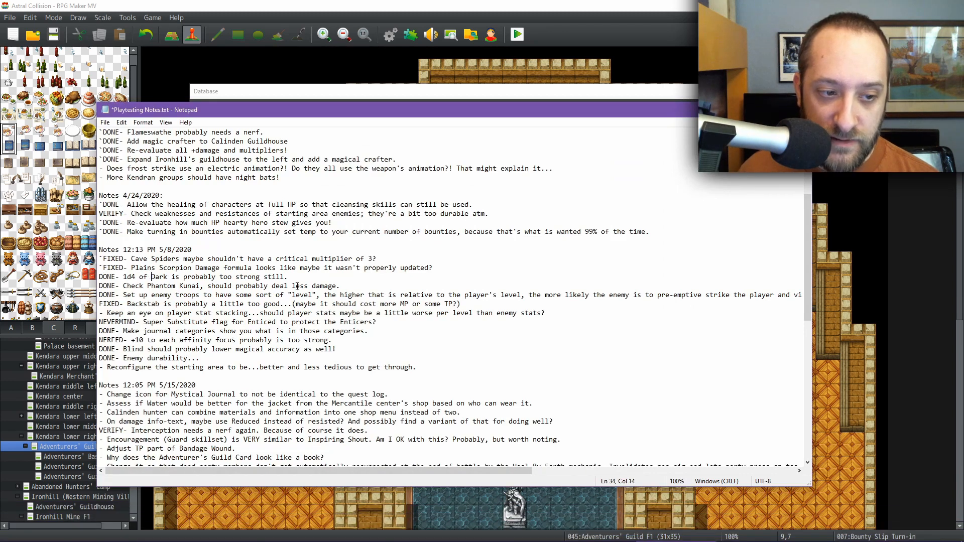
key(Home)
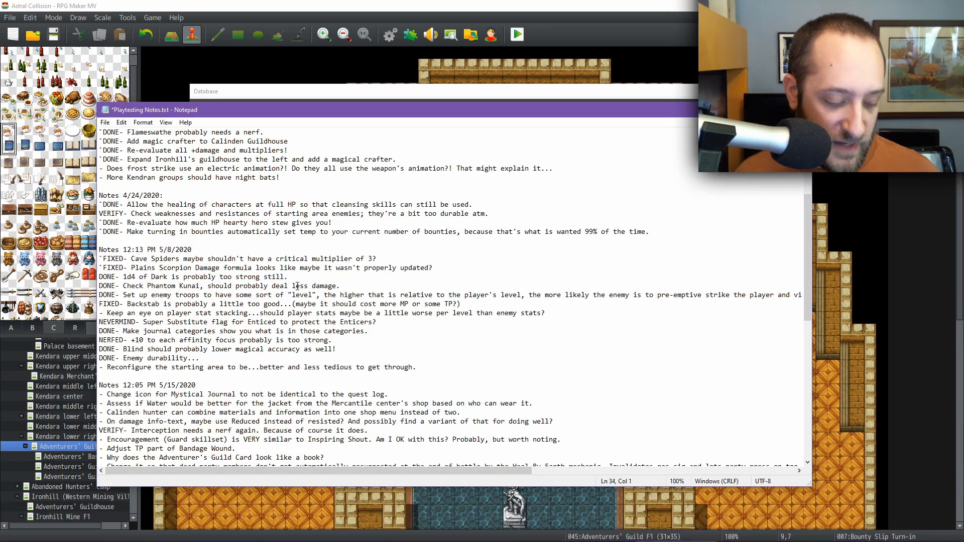
text(`)
key(Down)
key(Home)
text(`)
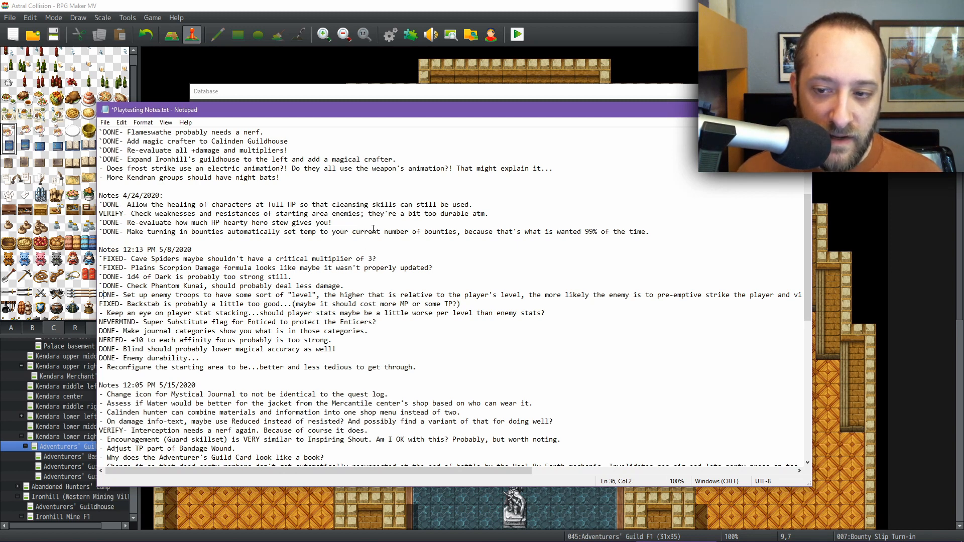
Step: Prefix the enemy troops "level" entry and the Backstab entry with a backtick
key(Home)
text(`)
key(End)
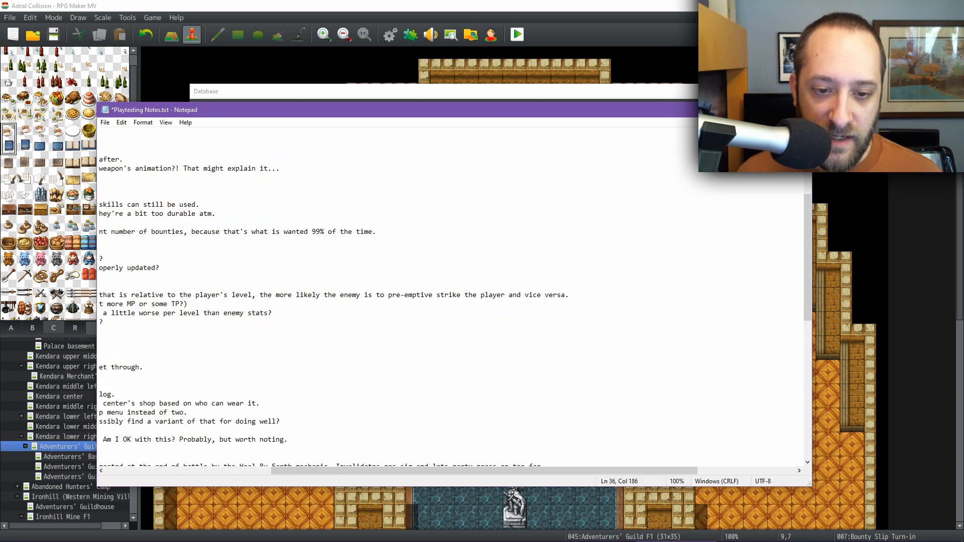
key(Home)
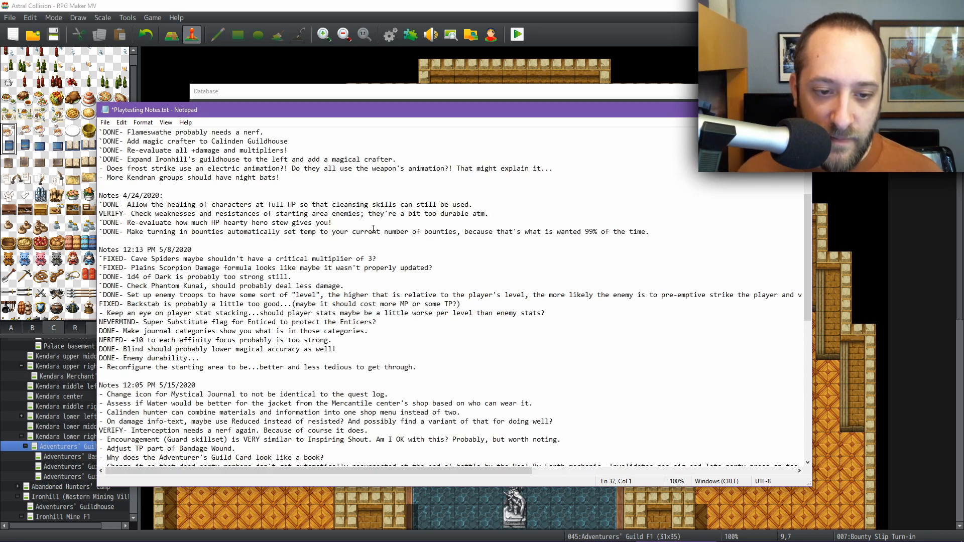
key(Down)
text(`)
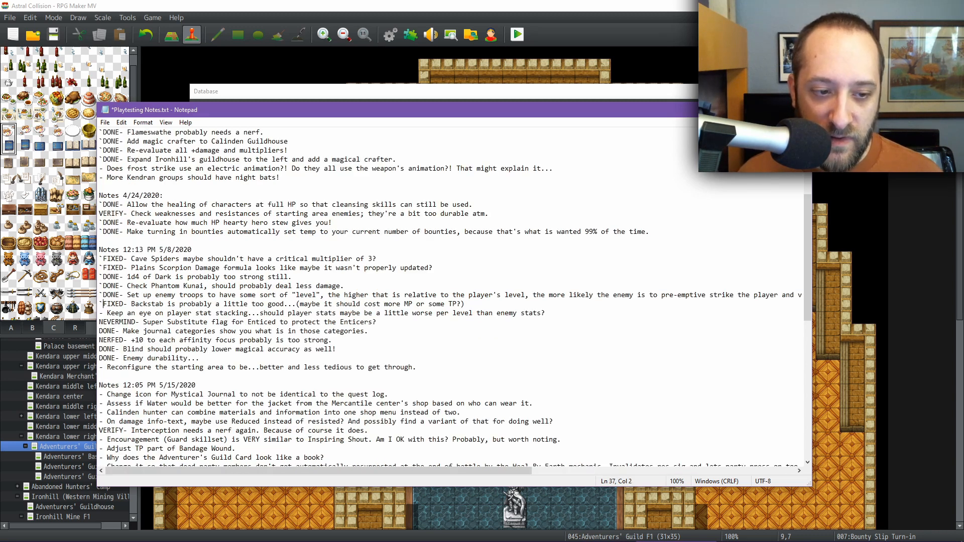
Step: Prefix the Super Substitute "NEVERMIND" entry and the journal categories entry with a backtick, skipping the player stat stacking entry
key(Down)
key(Down)
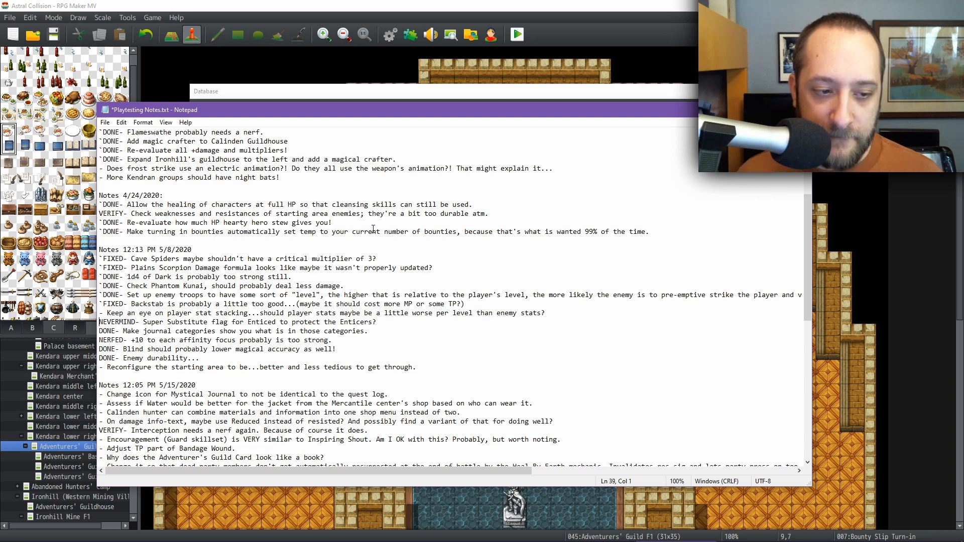
text(`)
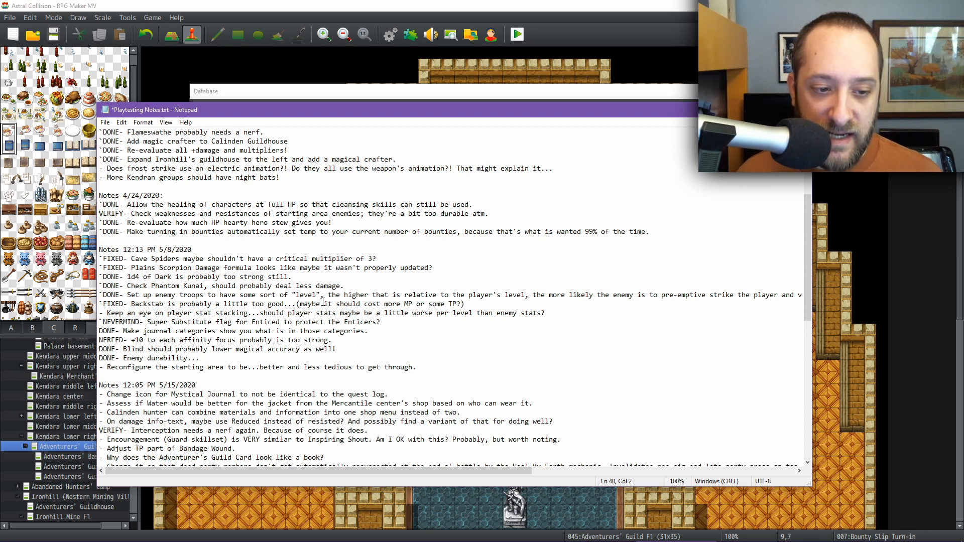
key(Left)
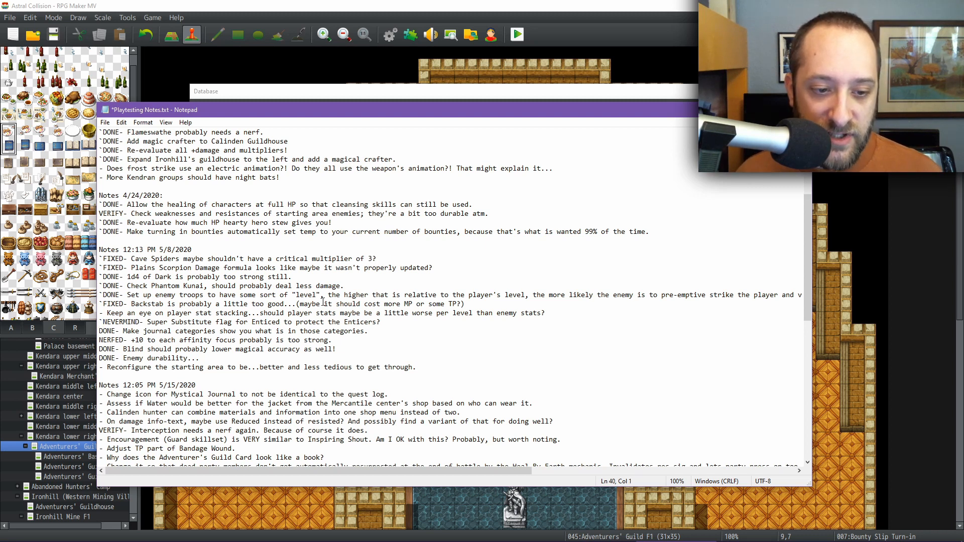
text(`)
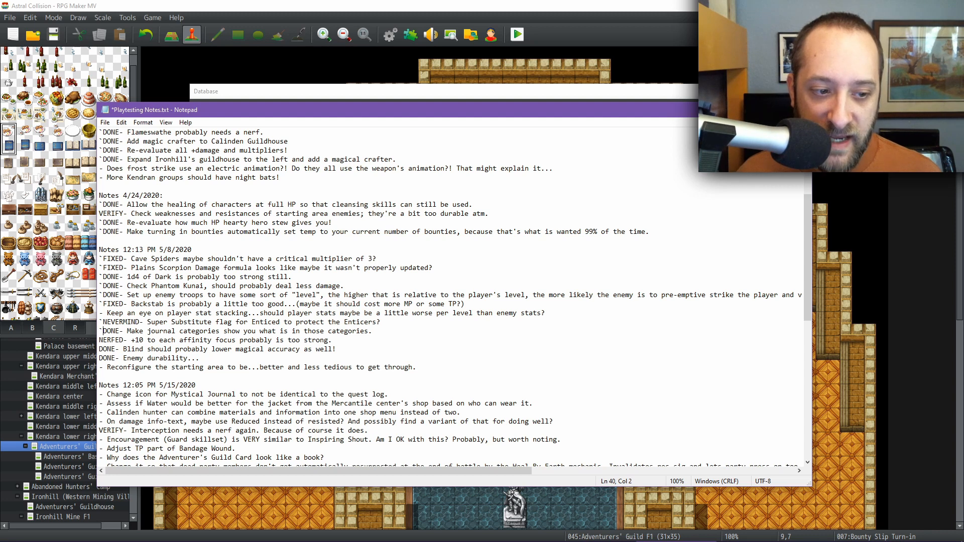
Step: Save the playtesting notes, then switch to Notepad++ and open the Sientr_Journal.js plugin
key(ctrl+s)
mouse_move(715, 533)
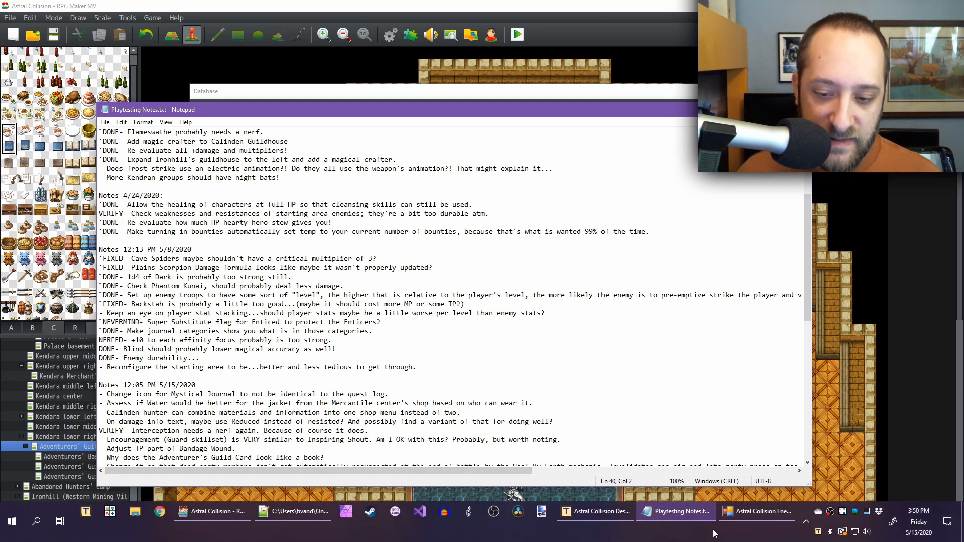
click(297, 510)
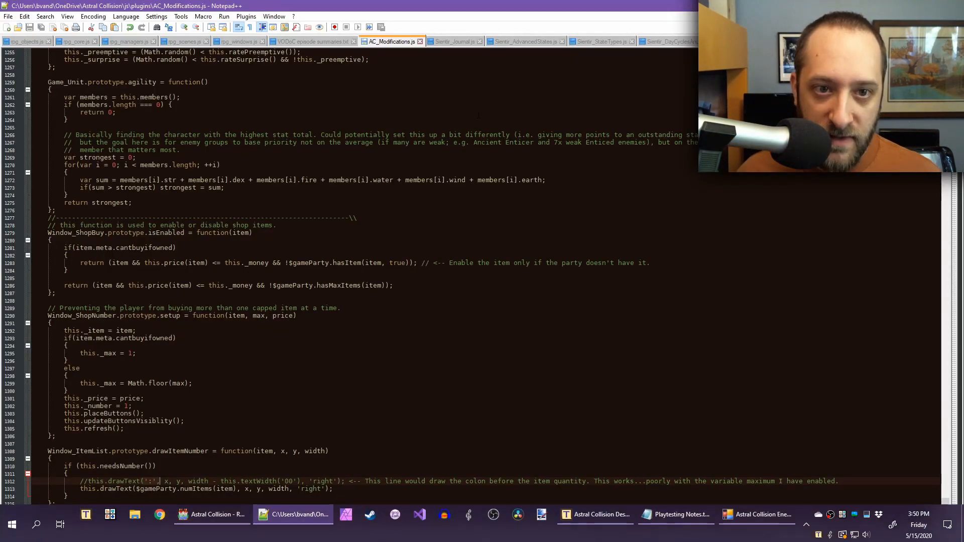
click(454, 41)
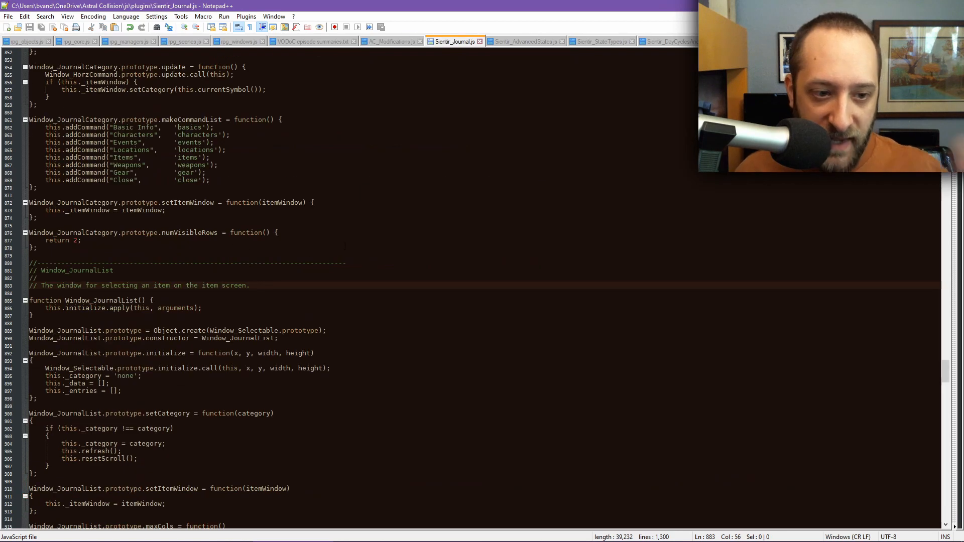
Step: Examine how the journal's category commands, such as 'characters', are handled in Window_JournalList's makeItemList function
scroll(345, 245, up, 5)
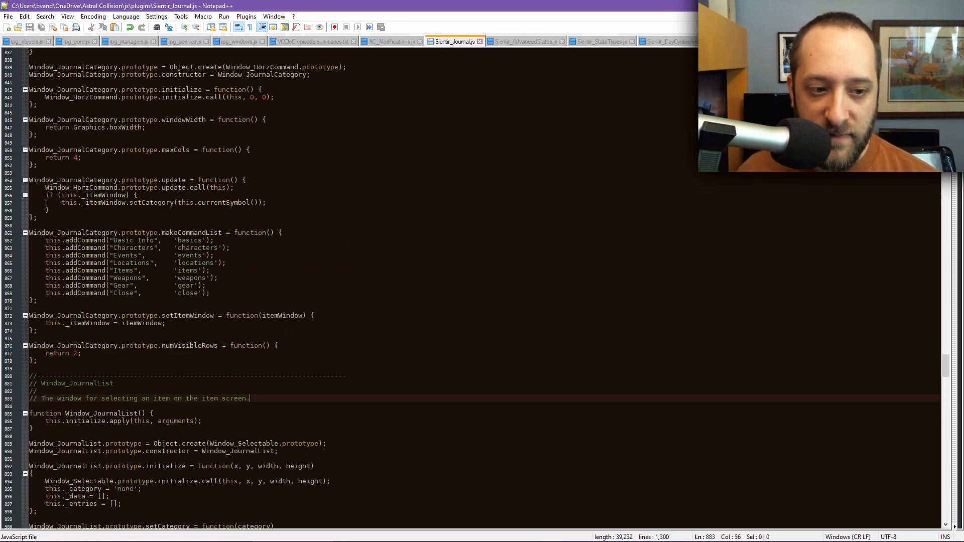
double_click(198, 247)
scroll(349, 270, down, 7)
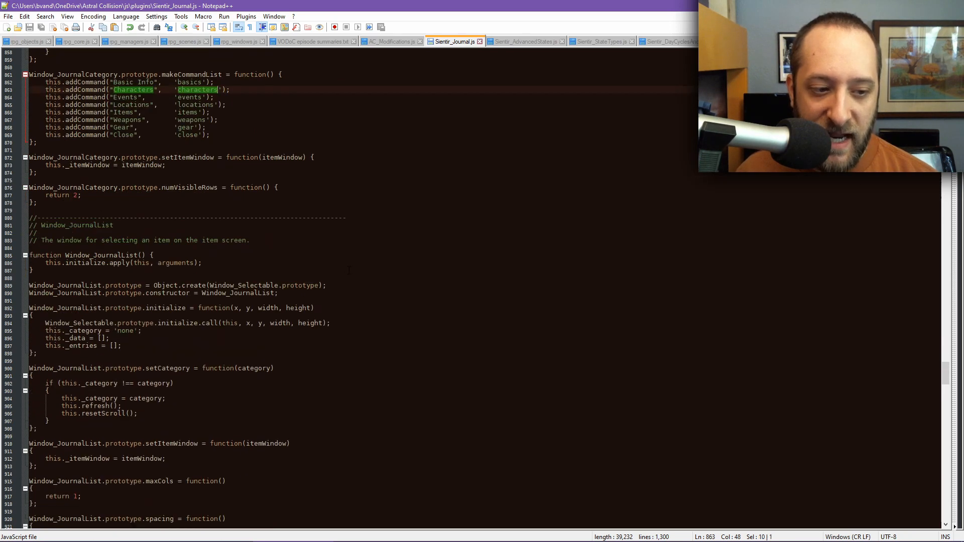
scroll(206, 298, down, 7)
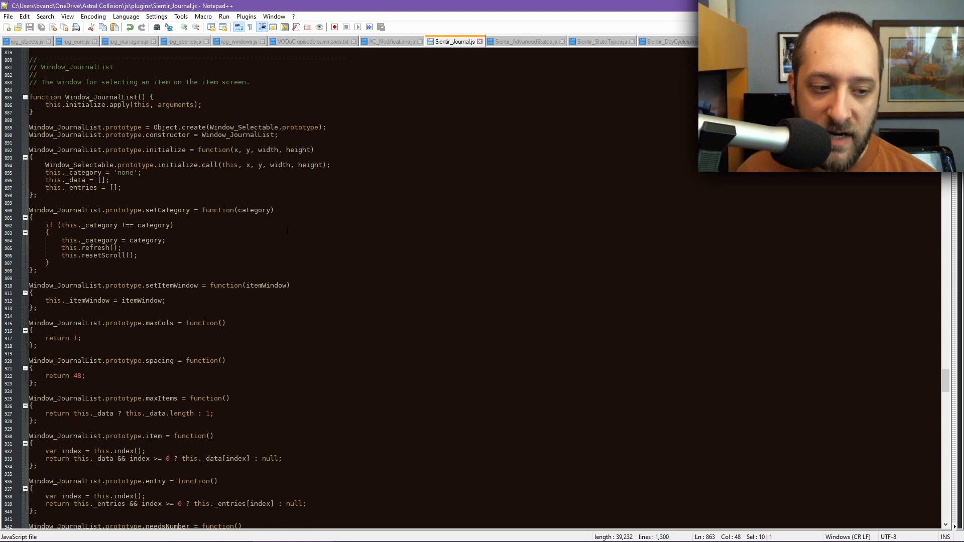
scroll(287, 230, down, 14)
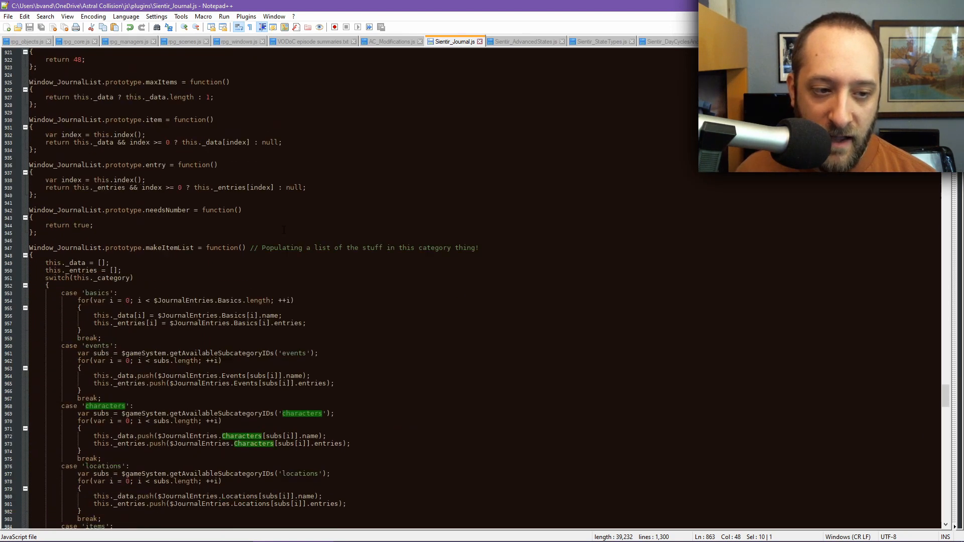
scroll(202, 237, down, 20)
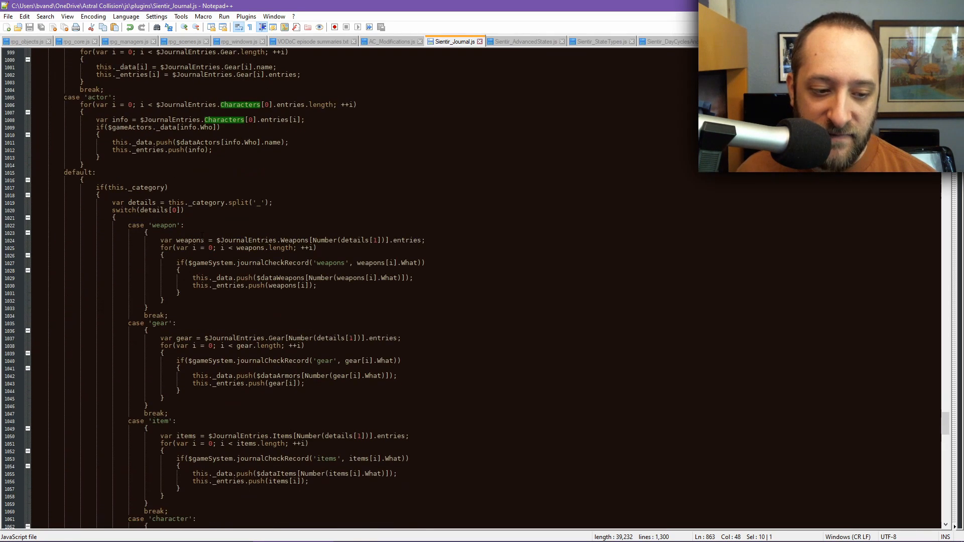
scroll(202, 235, down, 19)
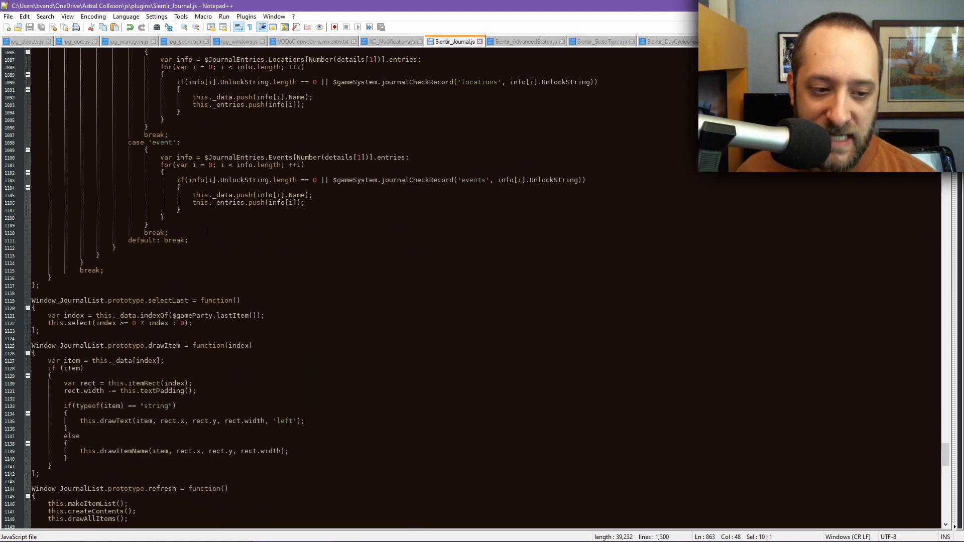
Step: Inspect the _itemWindow.setCategory call in Window_JournalList's update function and trace where each entry's command is assigned
scroll(117, 391, down, 5)
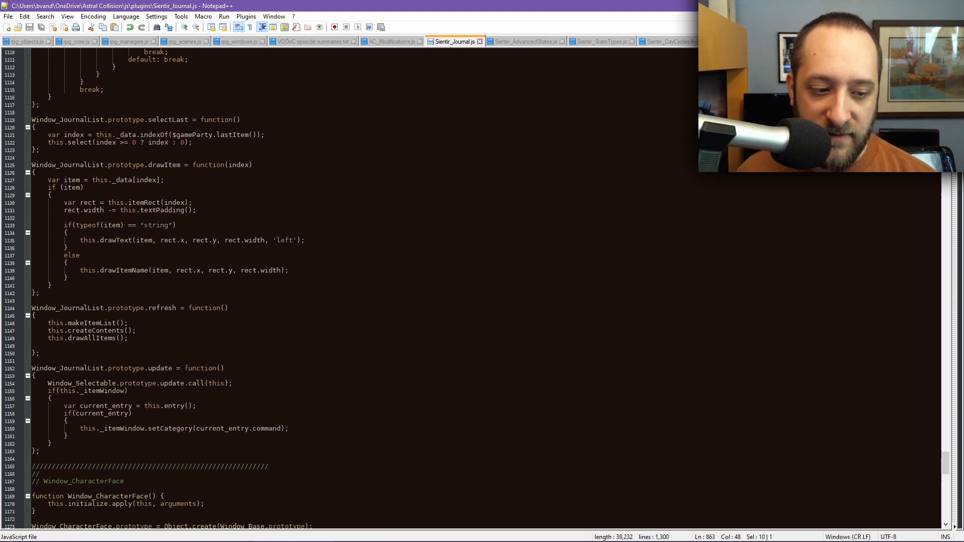
click(117, 398)
double_click(104, 391)
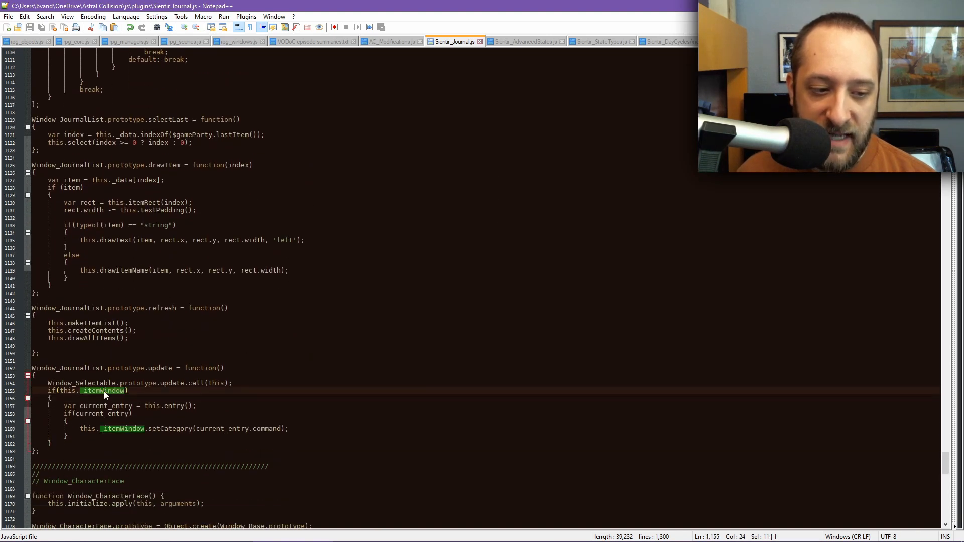
double_click(270, 428)
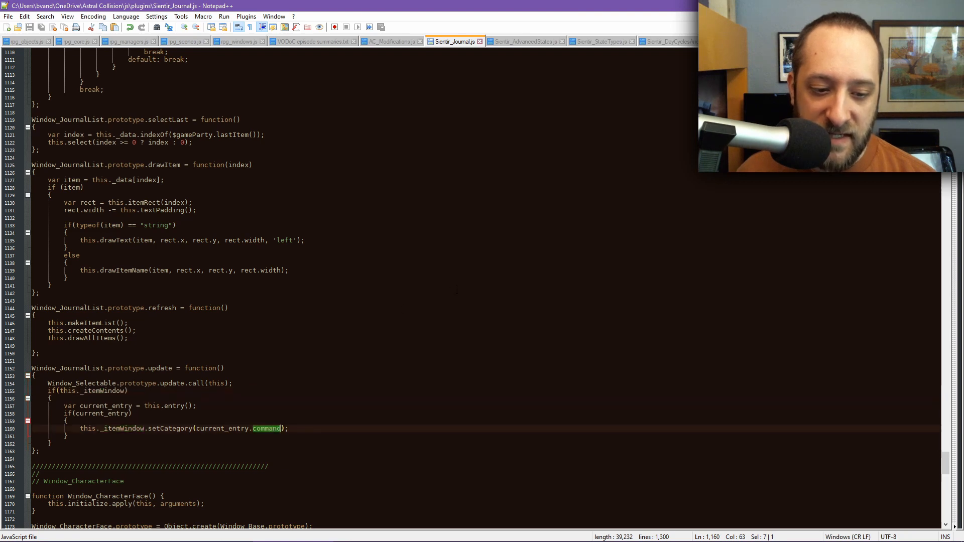
scroll(270, 429, up, 19)
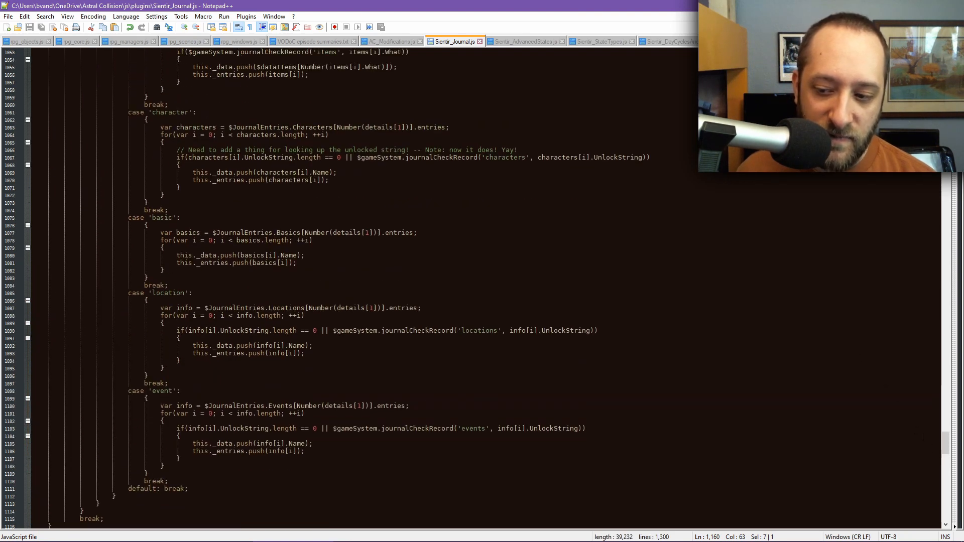
drag(944, 445, 925, 163)
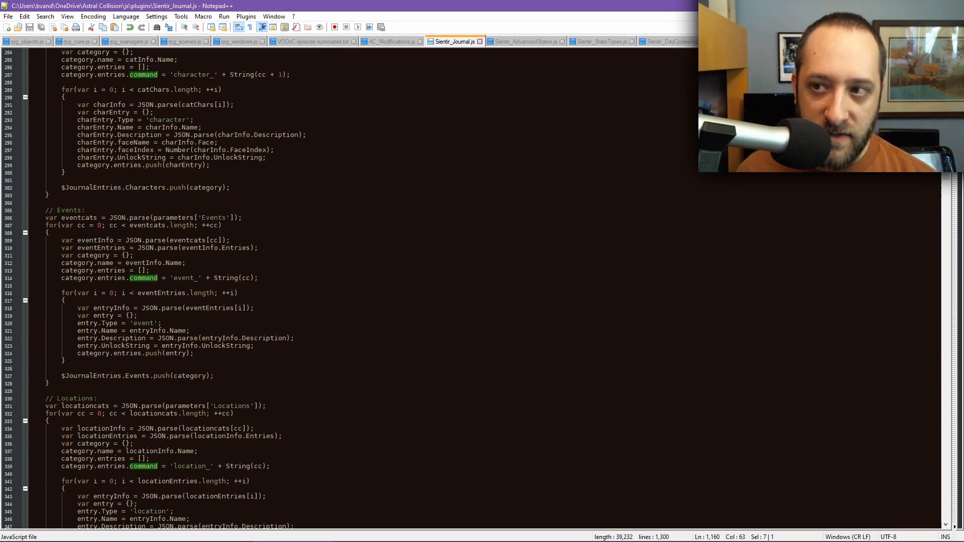
Step: Return to RPG Maker MV, close the database, and launch a playtest that continues the saved game
click(905, 5)
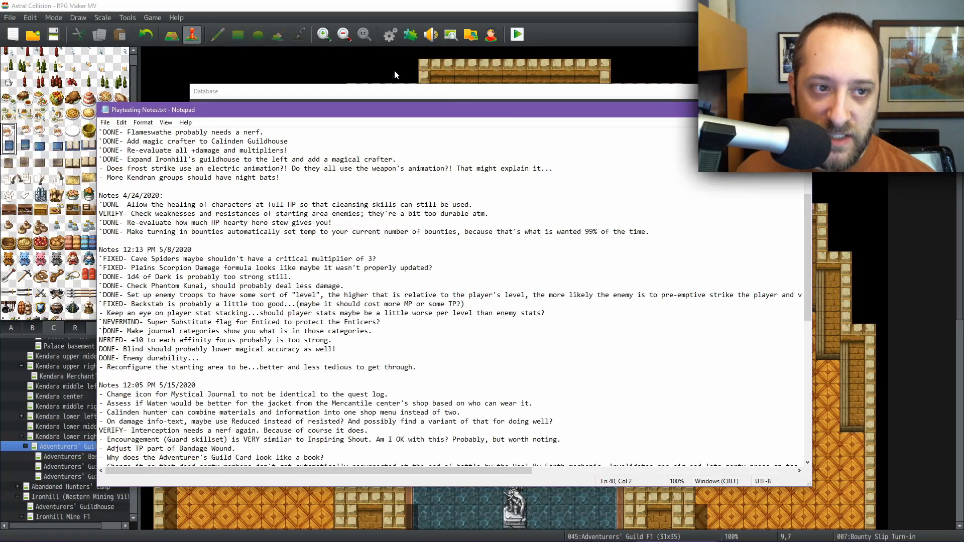
click(369, 90)
click(655, 444)
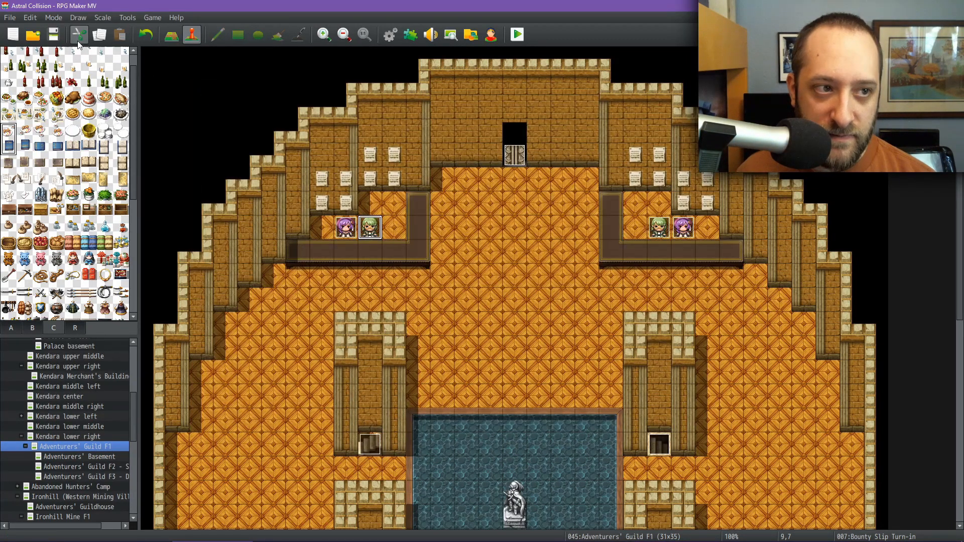
click(517, 35)
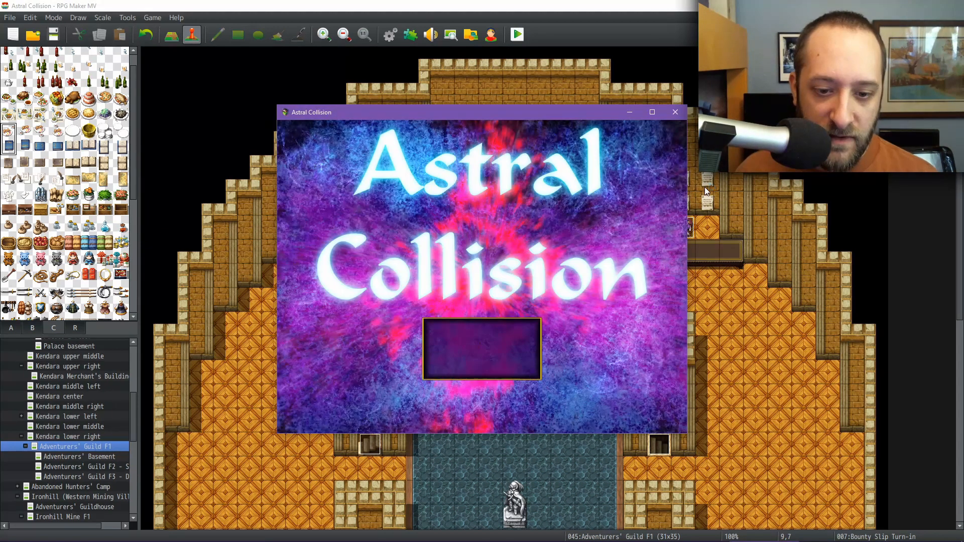
key(Return)
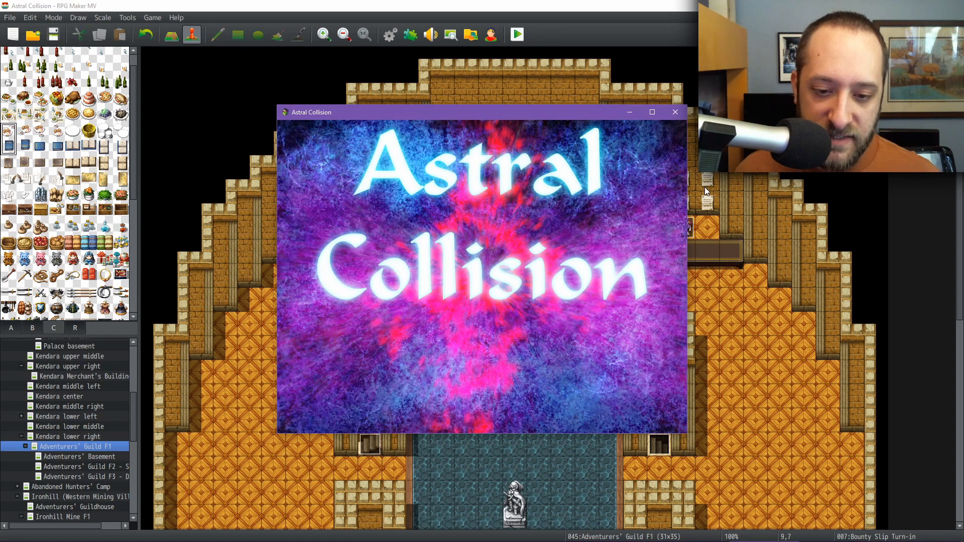
key(Return)
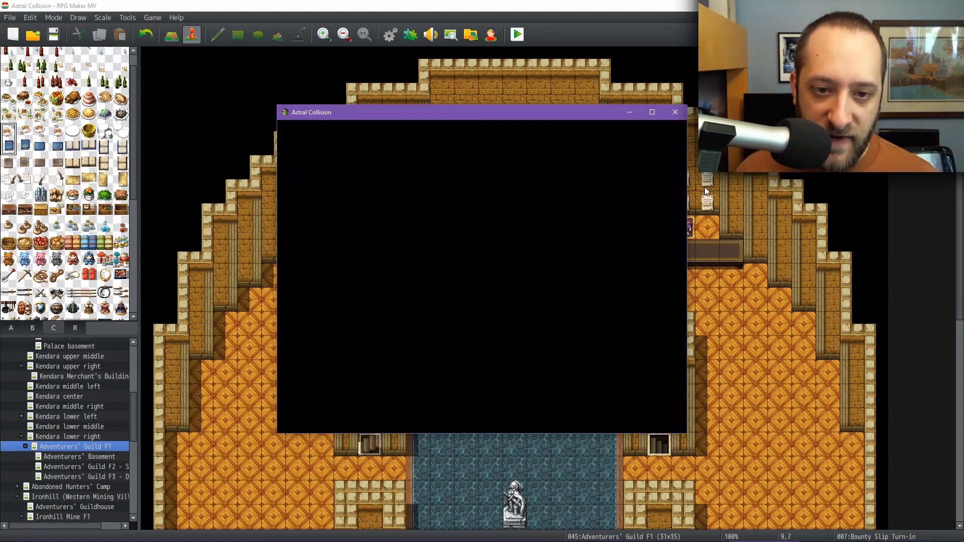
Step: Bring up the party's key items in the game menu and highlight the Bestiary
key(Escape)
key(Return)
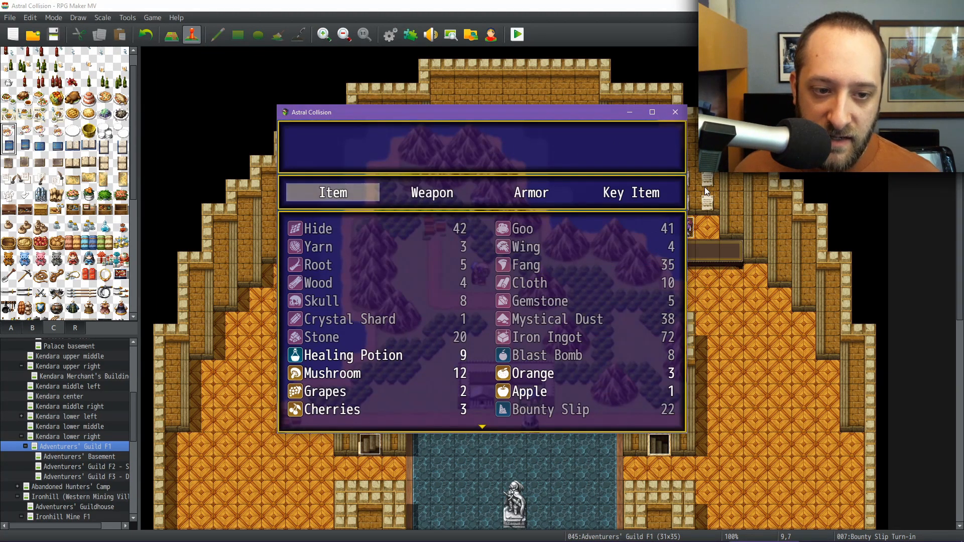
key(Left)
key(Return)
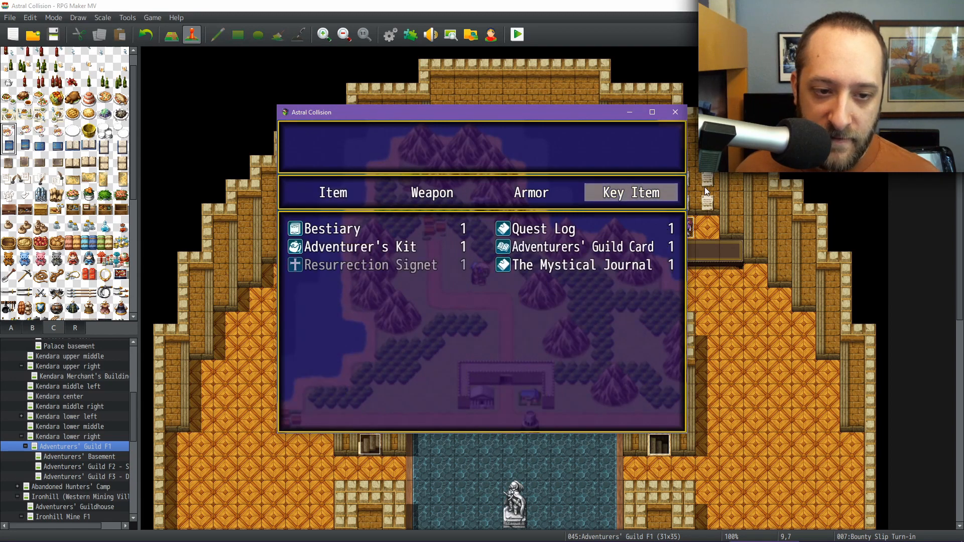
key(Right)
key(Left)
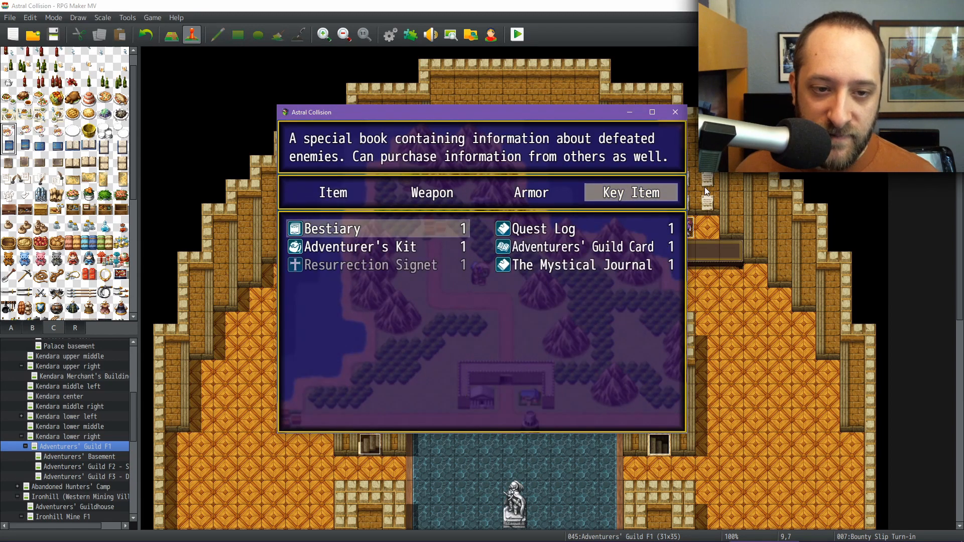
Step: Use the Bestiary to view the Plains Scorpion entry
key(Return)
key(Down)
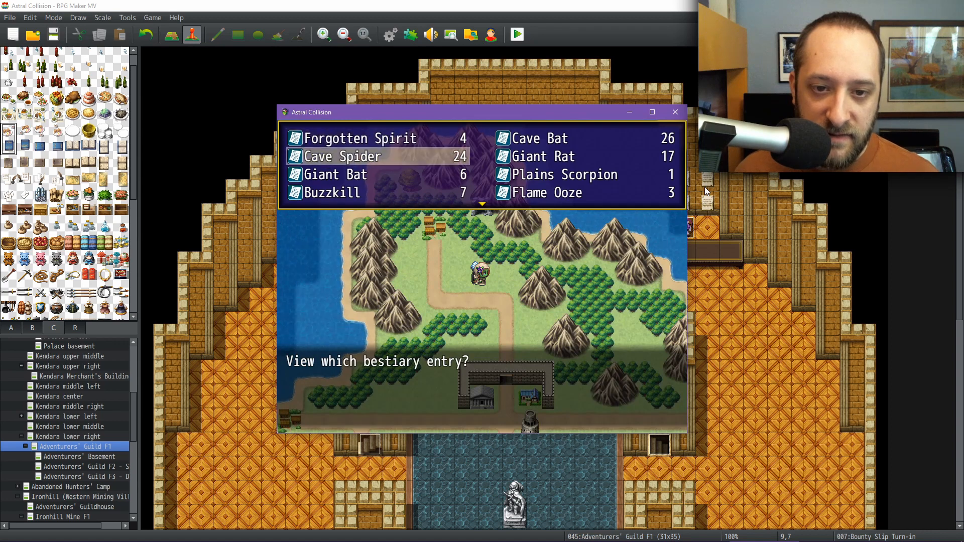
key(Down)
key(Right)
key(Return)
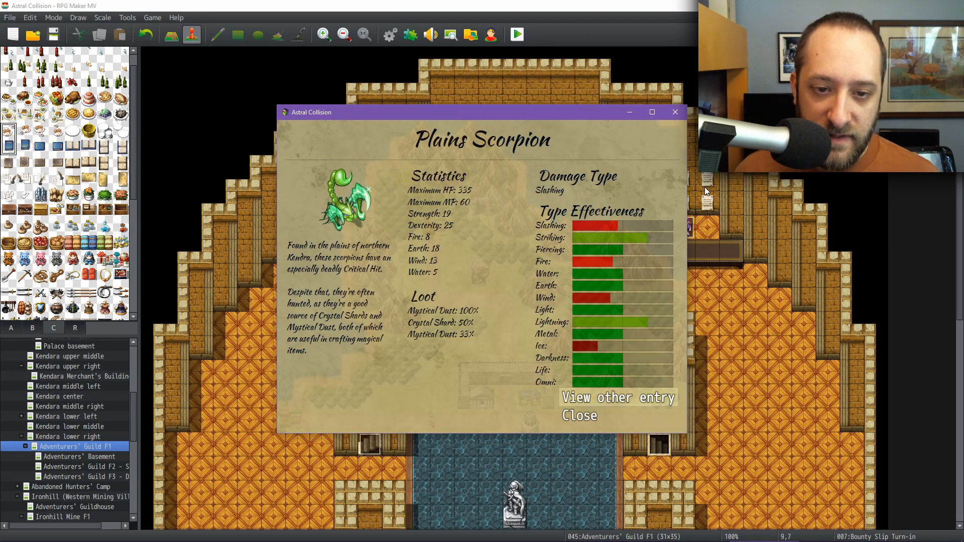
Step: View the Giant Bat entry in the Bestiary and close the book
key(Return)
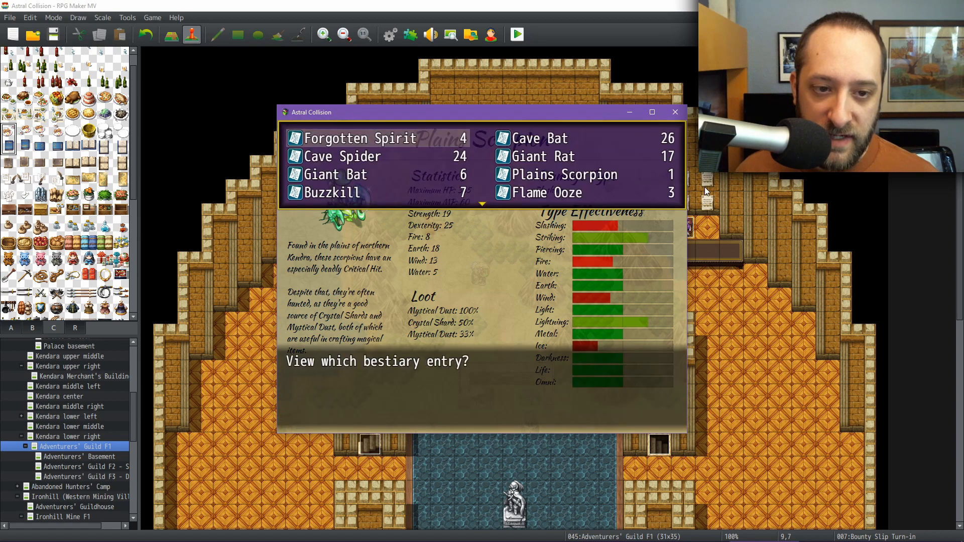
key(Down)
key(Down)
key(Return)
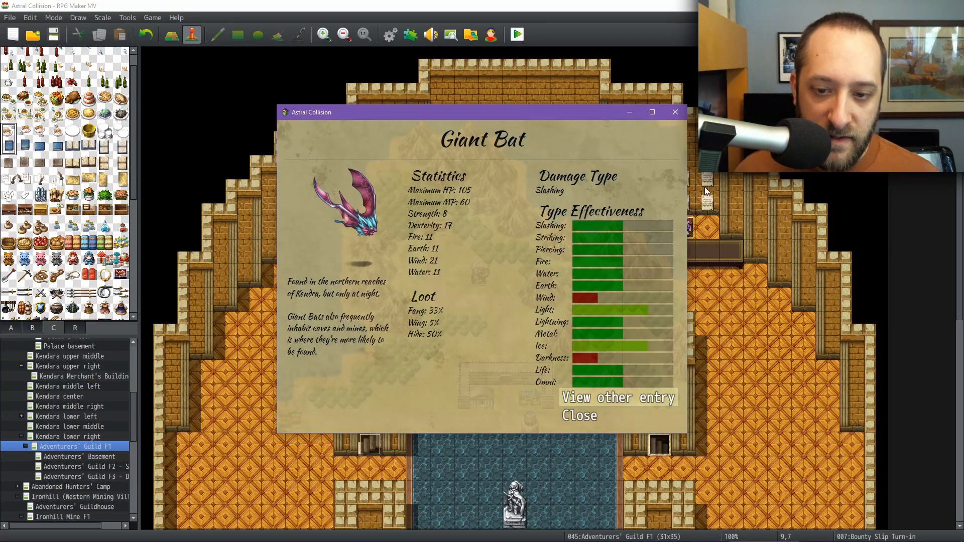
key(Down)
key(Return)
Step: Reopen the party's key items and use The Mystical Journal
key(Escape)
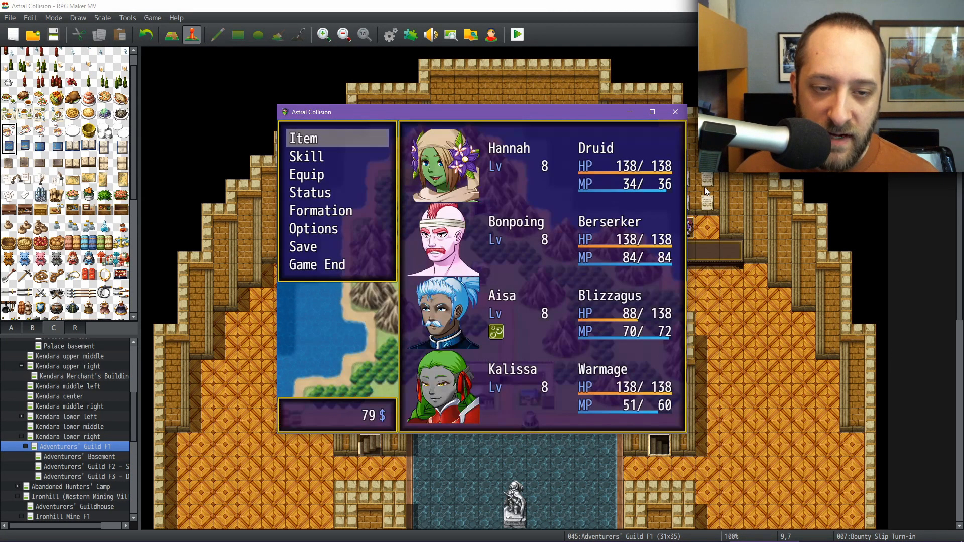
key(Return)
key(Left)
key(Return)
key(Right)
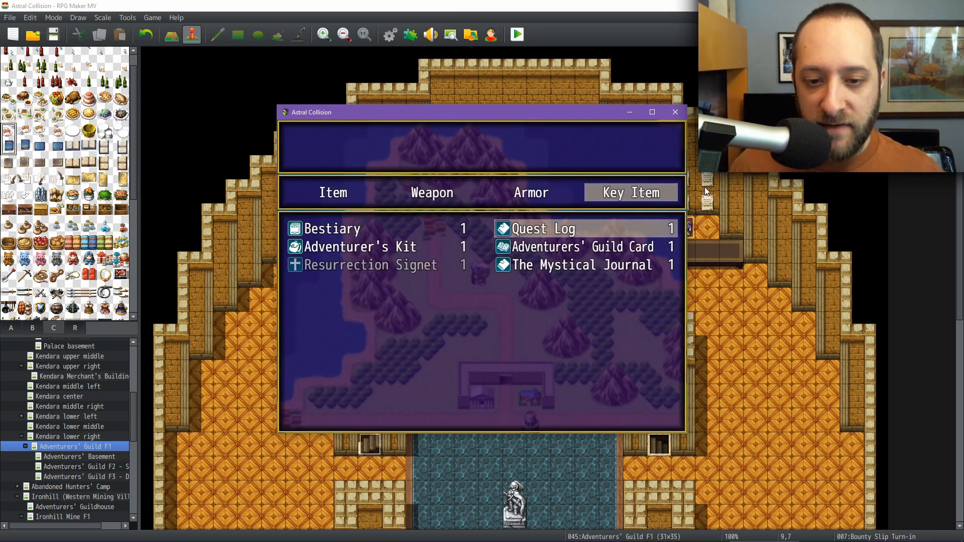
key(Down)
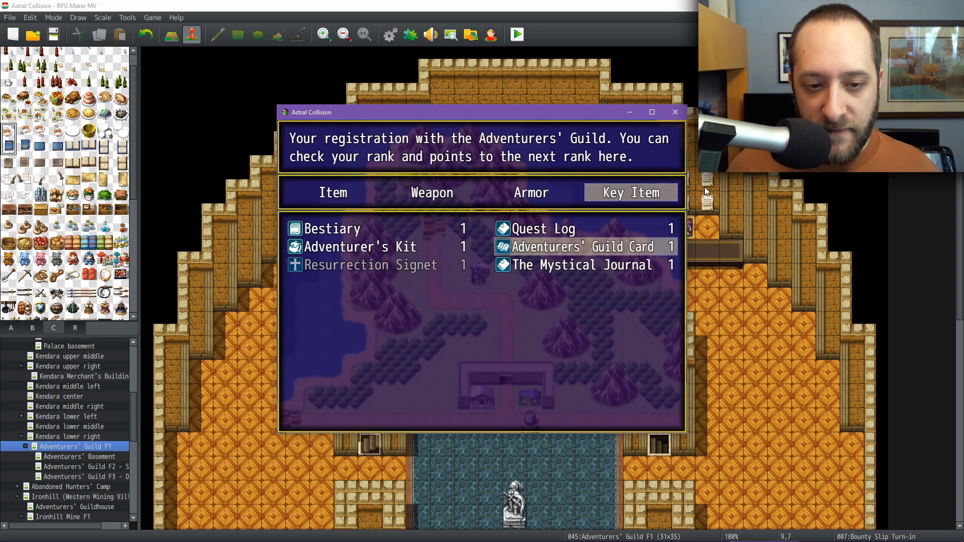
key(Return)
Step: Browse the journal's categories, including Characters, Events, Gear and Items, to check their previewed contents, ending on Weapons
key(Right)
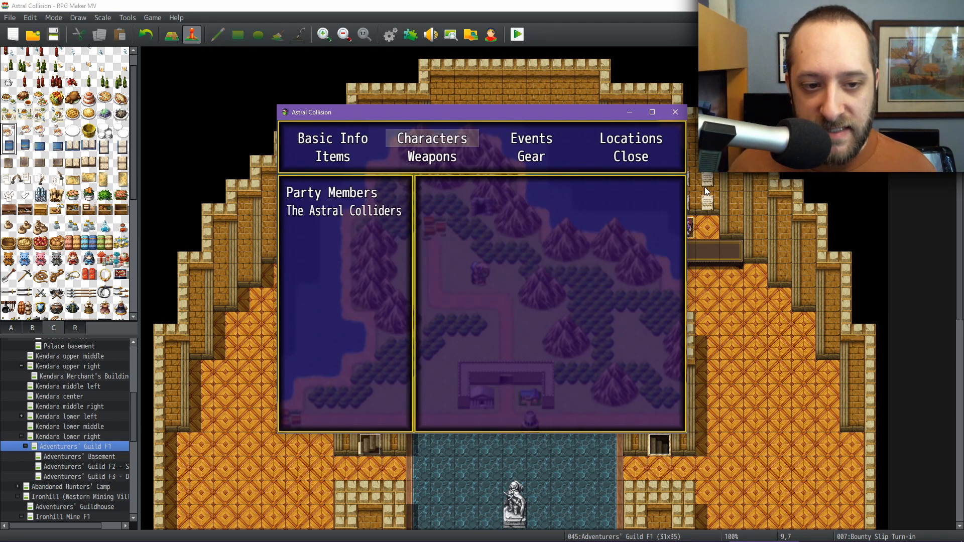
key(Left)
key(Right)
key(Right)
key(Down)
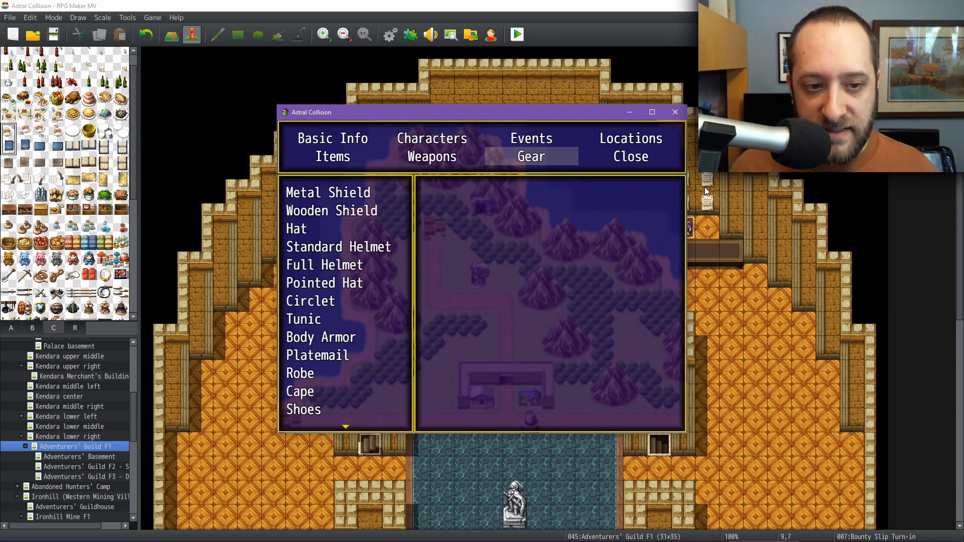
key(Left)
key(Left)
key(Right)
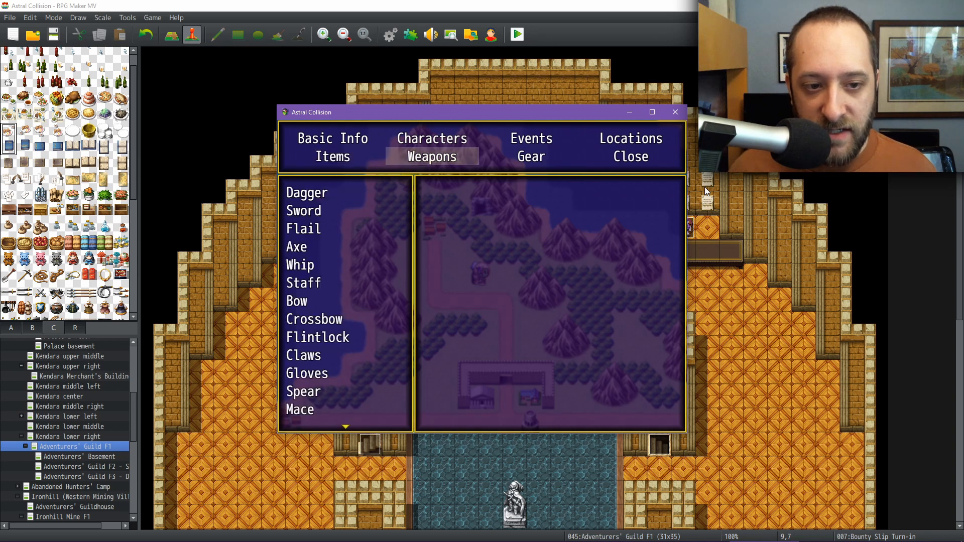
Step: Enter the journal's Weapons category and check the content preview for the weapon types from Dagger through Crossbow
key(Return)
key(Down)
key(Down)
key(Down)
key(Up)
key(Up)
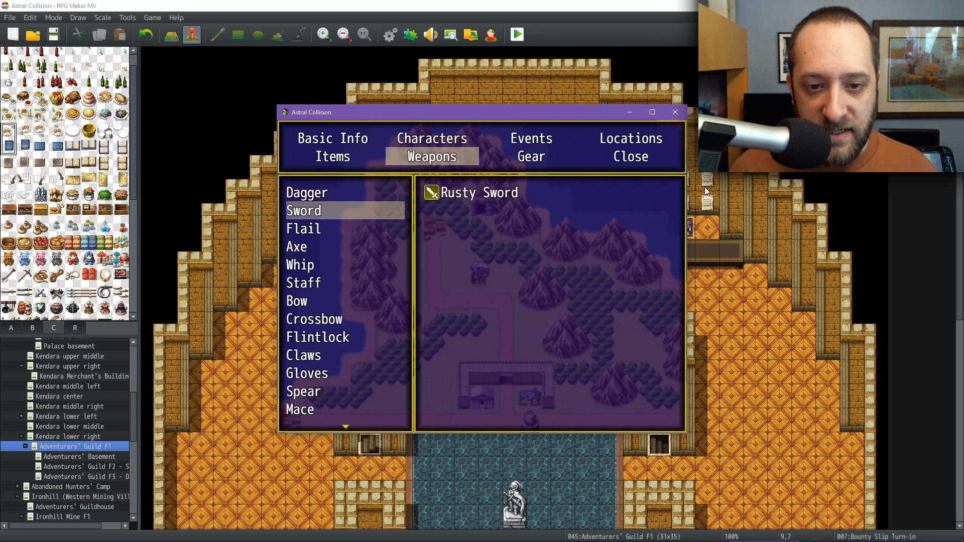
key(Up)
key(Down)
key(Down)
key(Down)
key(Down)
key(Down)
key(Down)
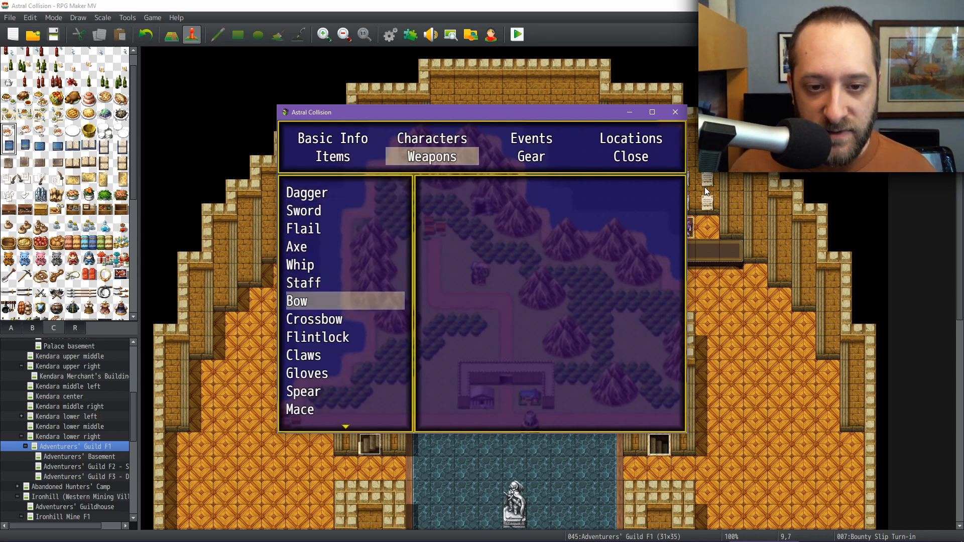
key(Down)
key(Up)
key(Up)
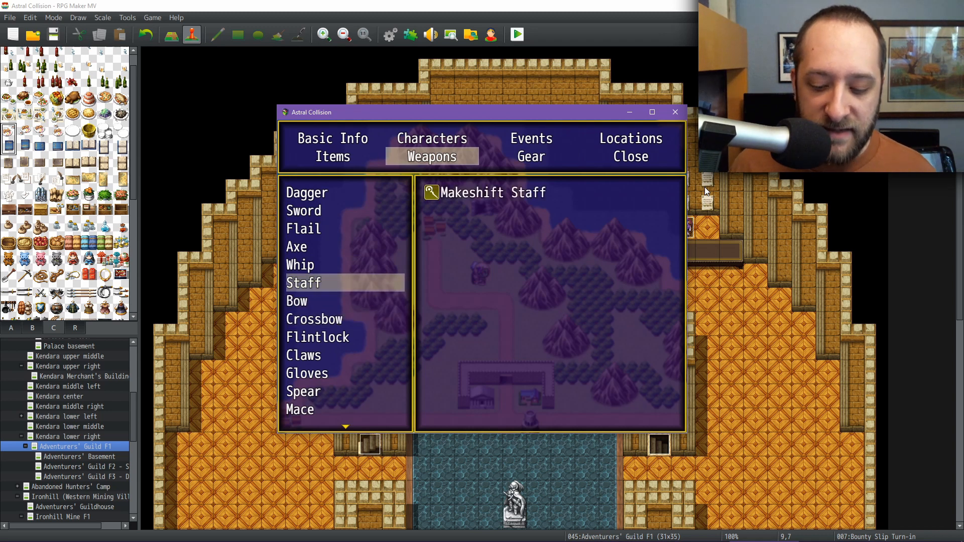
Step: Check the journal's content preview for the weapon types from Bow through Mace and beyond, and leave the Weapons category
key(Down)
key(Down)
key(Down)
key(Down)
key(Down)
key(Down)
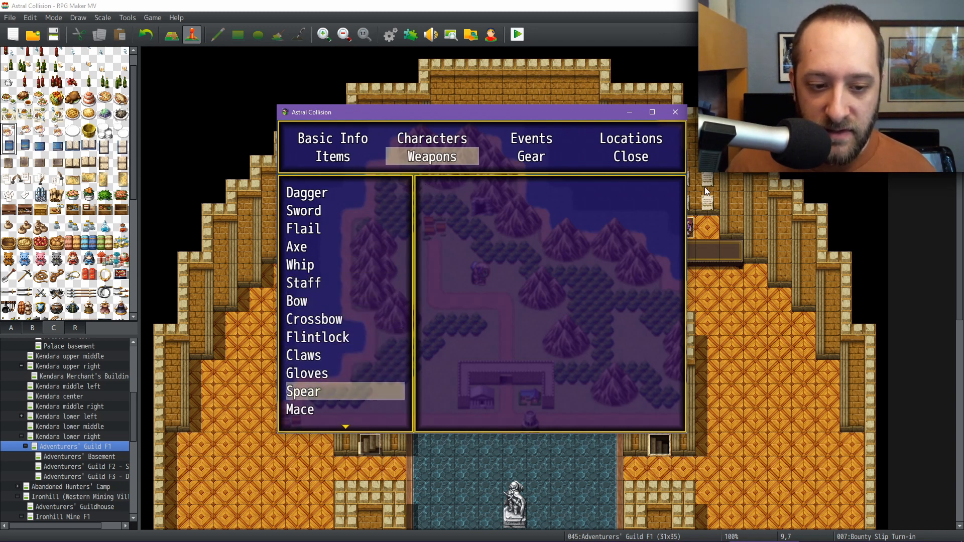
key(Down)
key(Down)
key(Escape)
Step: Read the Hide entry under Crafting Materials in the journal's Items category and return to the category list
key(Right)
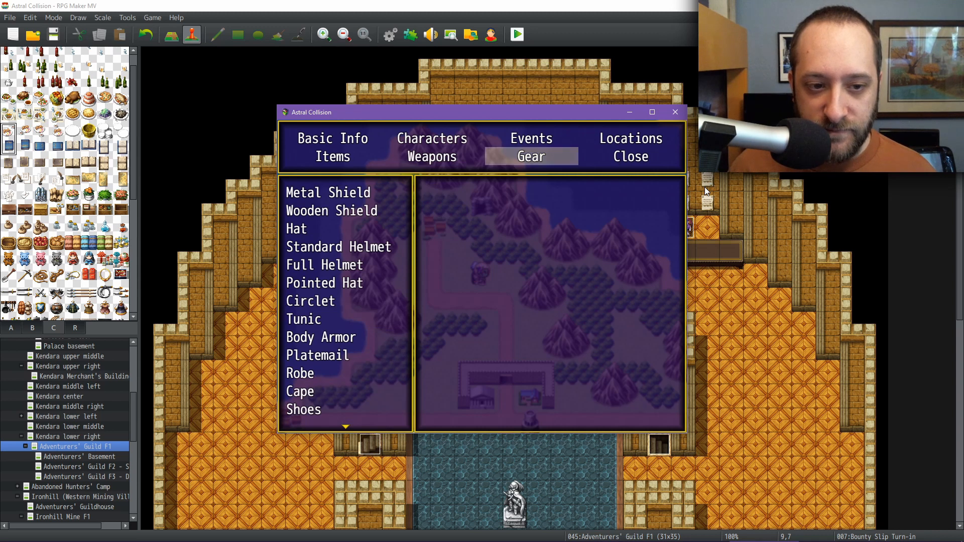
key(Left)
key(Left)
key(Return)
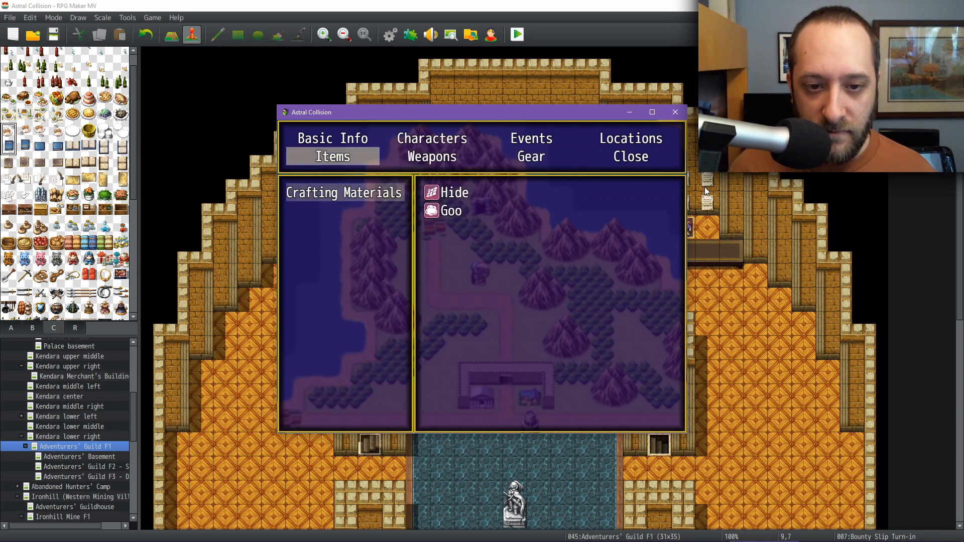
key(Return)
key(Return)
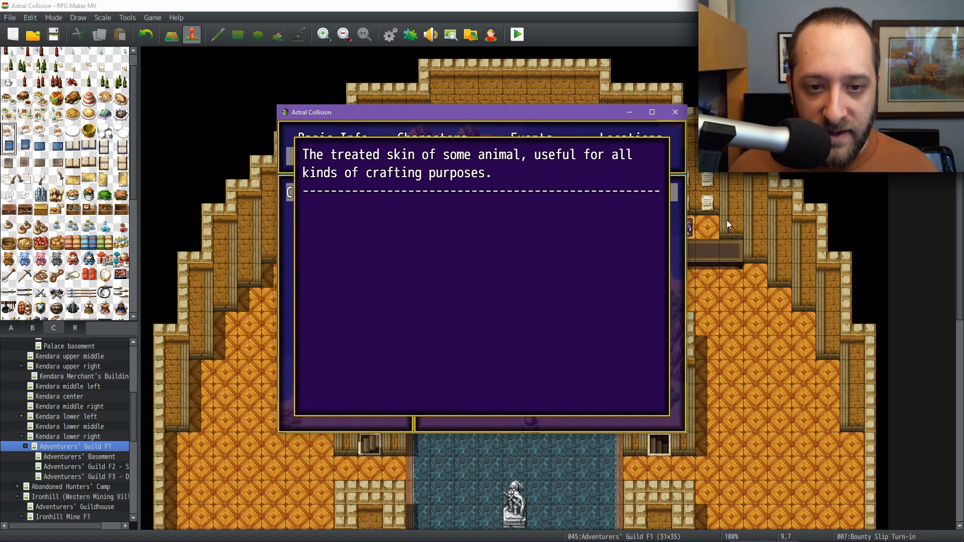
key(Escape)
key(Escape)
key(Escape)
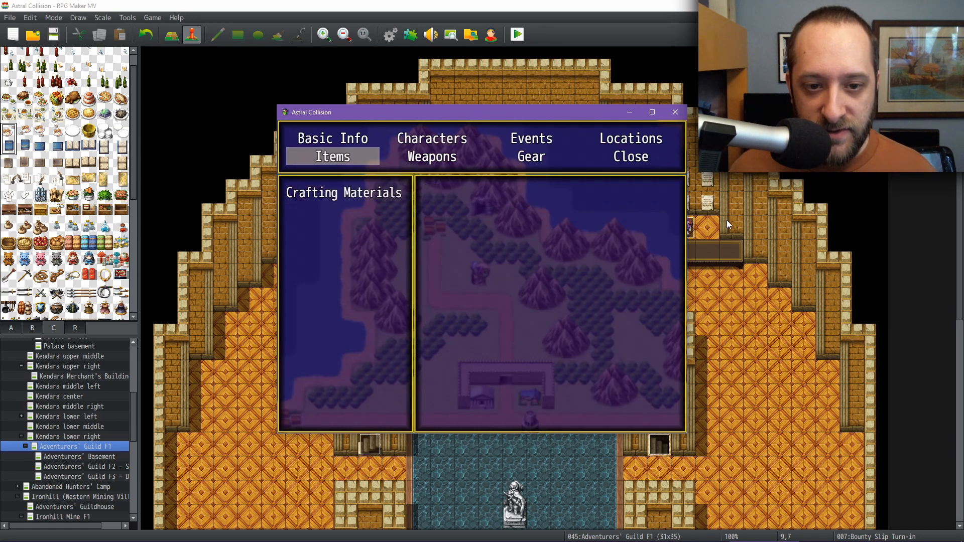
Step: Close The Mystical Journal and end the Astral Collision playtest
key(Right)
key(Right)
key(Right)
key(Return)
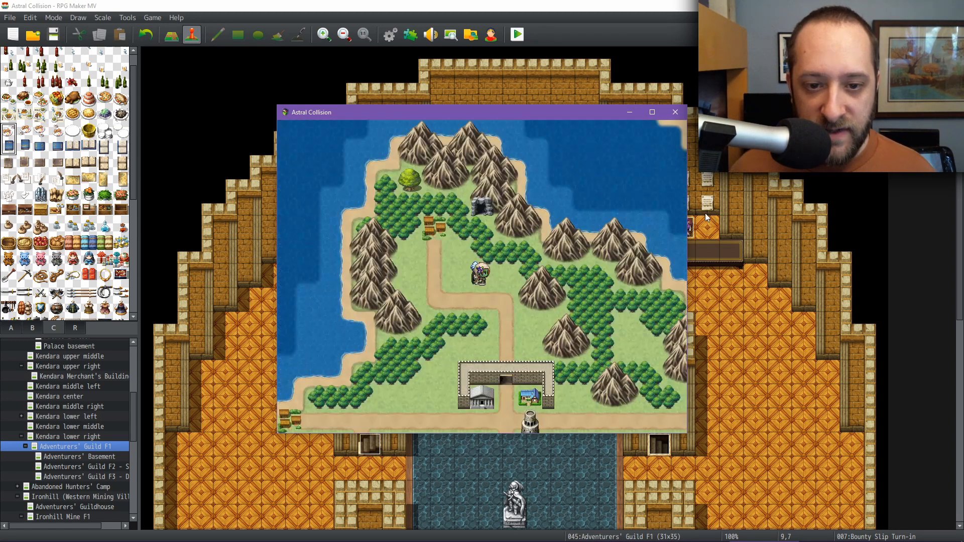
click(676, 112)
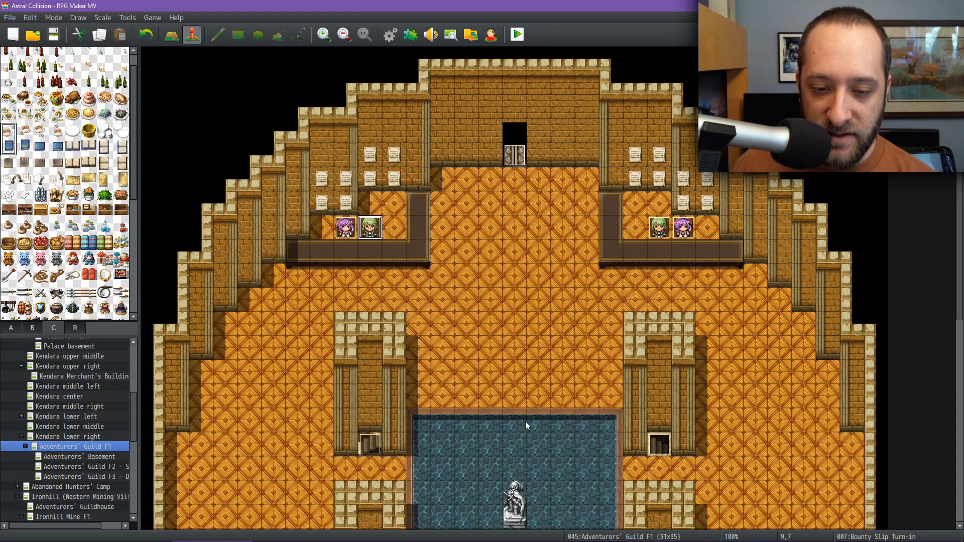
Step: In Playtesting Notes.txt, mark the NERFED affinity focus entry as reviewed with a leading backtick
mouse_move(509, 541)
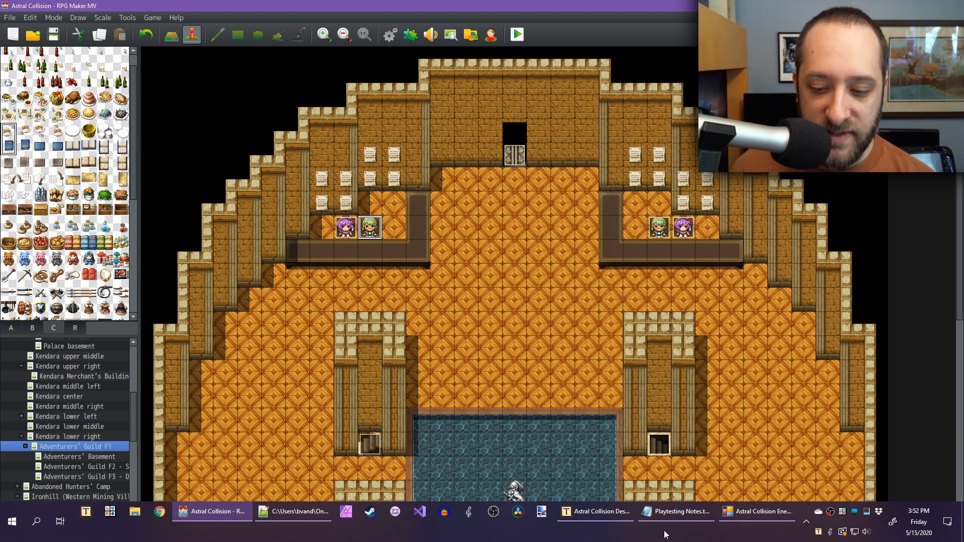
click(673, 512)
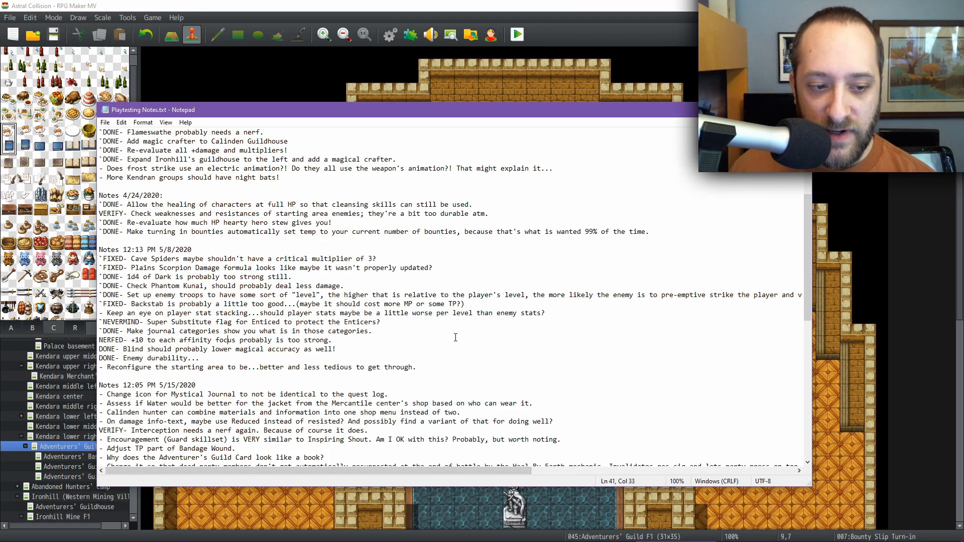
key(Home)
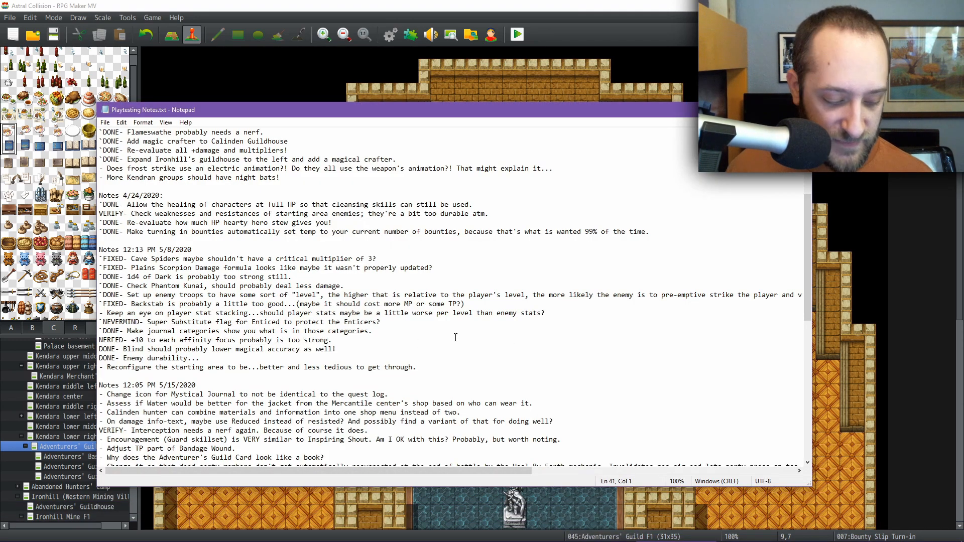
text(`)
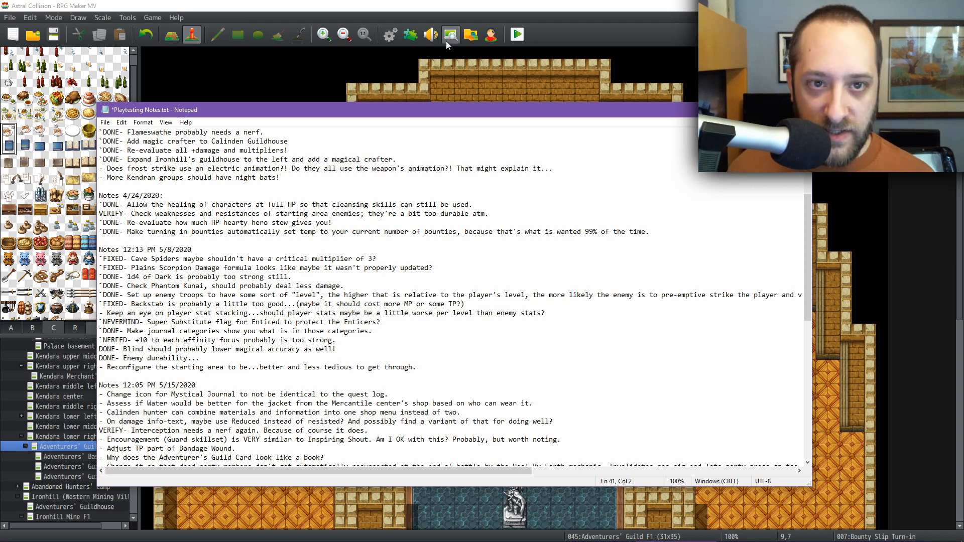
Step: In the RPG Maker MV database, inspect the Crest of Sir Lionel and Carved-Oak Focus armors and their traits
click(392, 38)
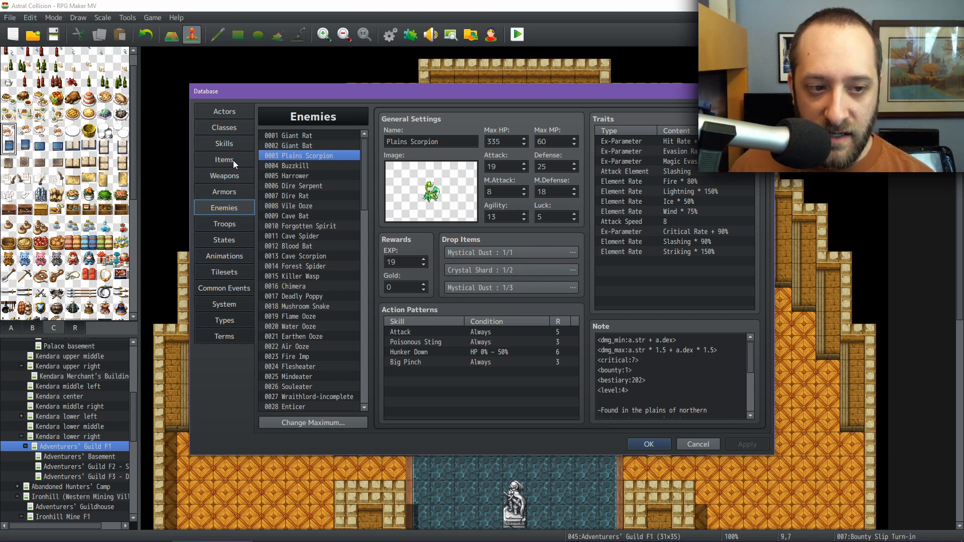
click(224, 196)
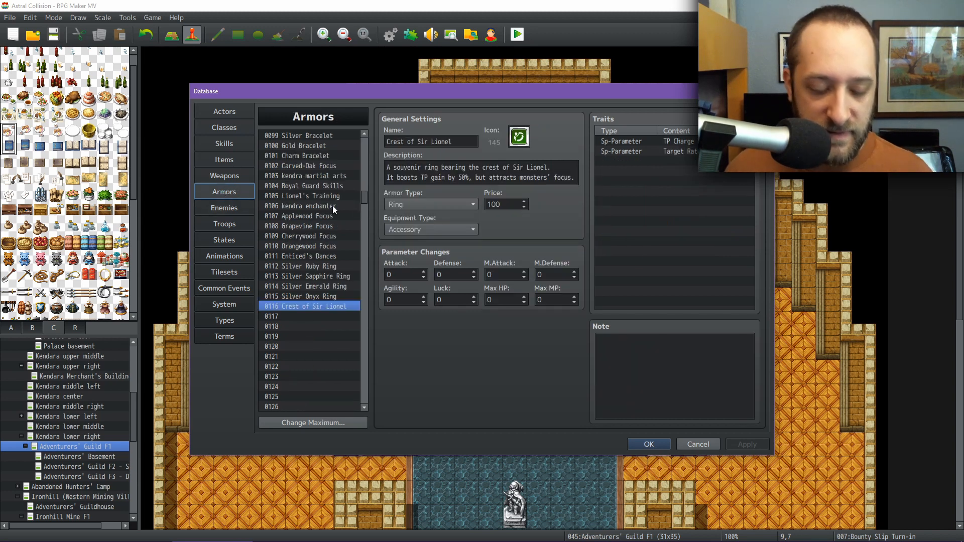
key(ctrl+f)
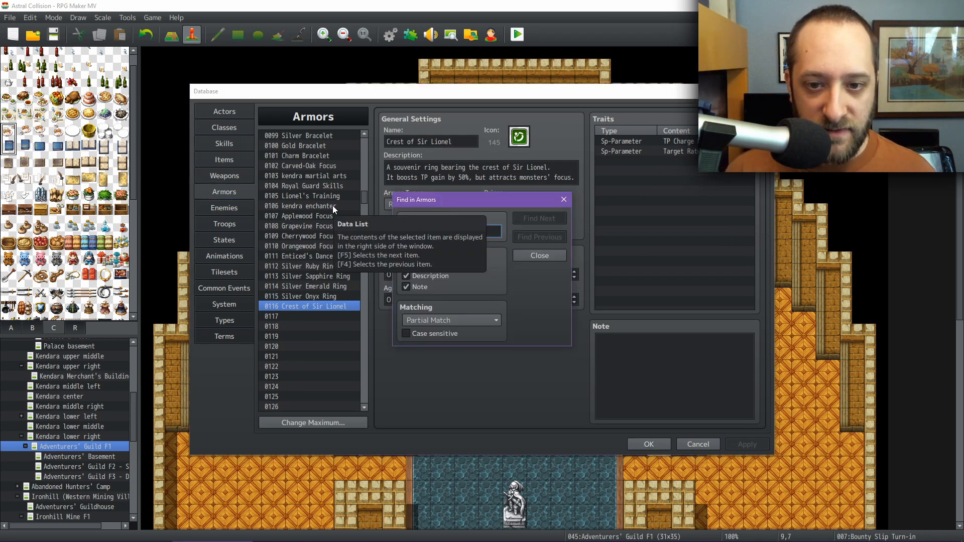
click(544, 254)
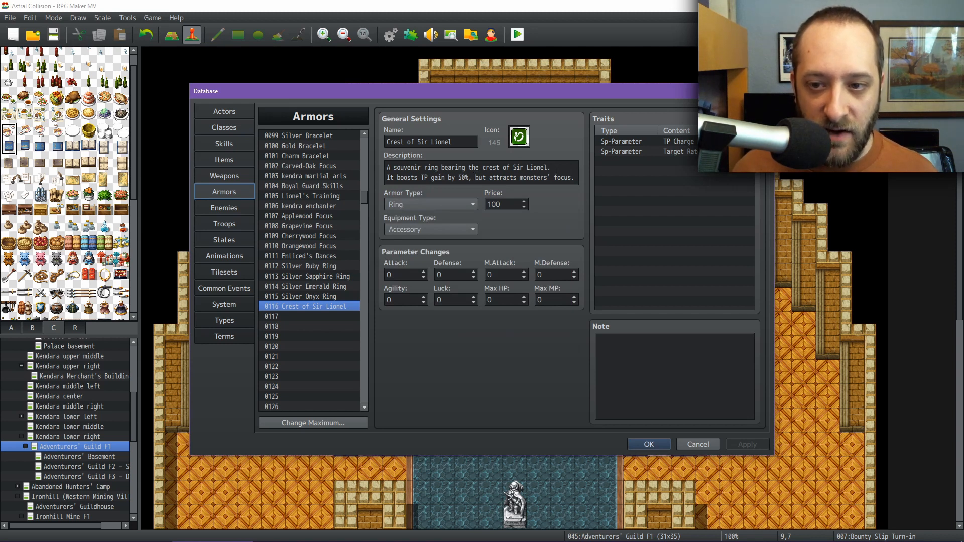
click(697, 152)
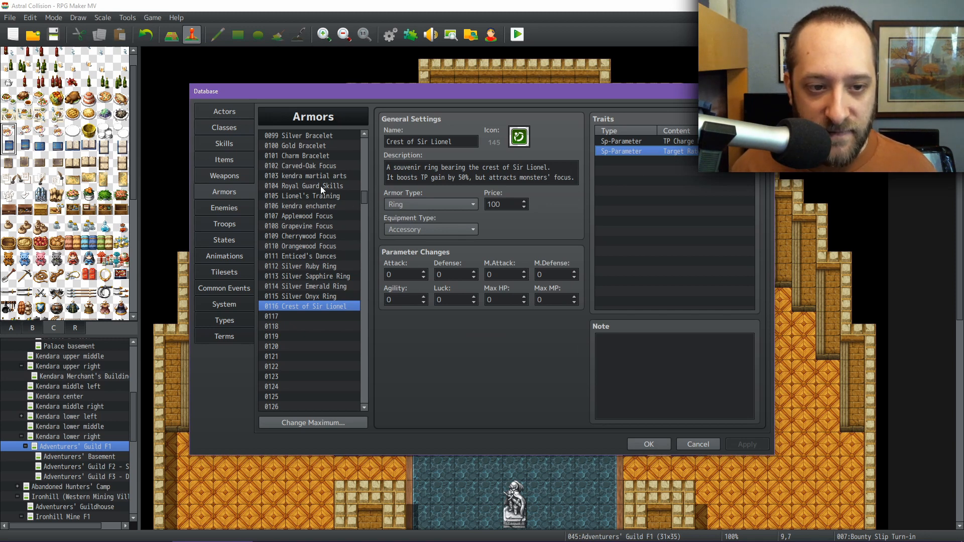
click(321, 166)
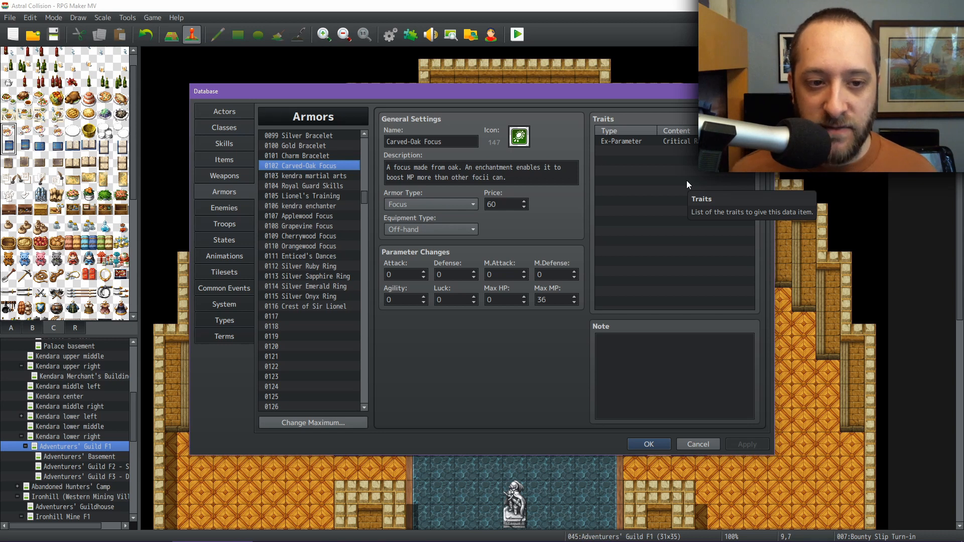
Step: In Playtesting Notes.txt, mark the Blind magical accuracy and Enemy durability entries as reviewed with leading backticks
click(676, 511)
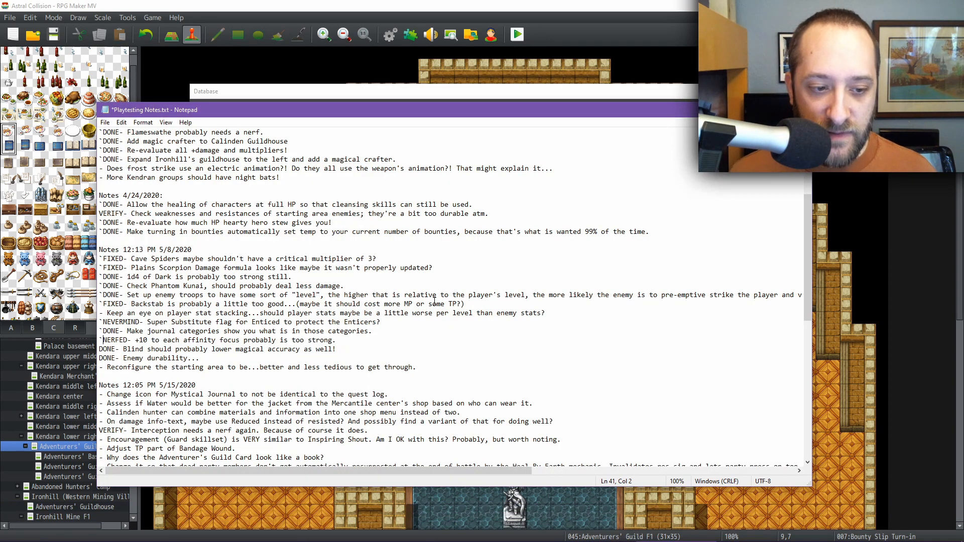
key(Down)
key(Home)
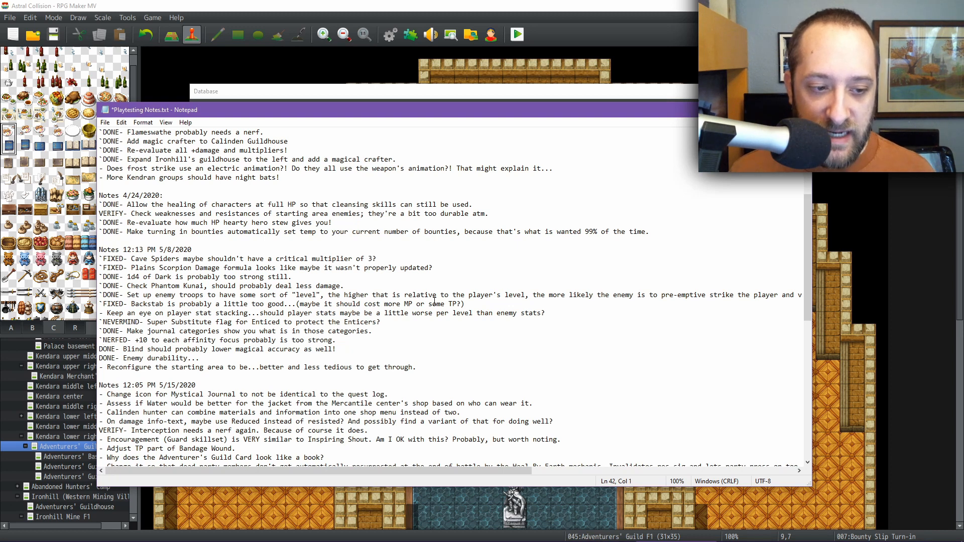
key(Down)
text(`)
key(Up)
key(Home)
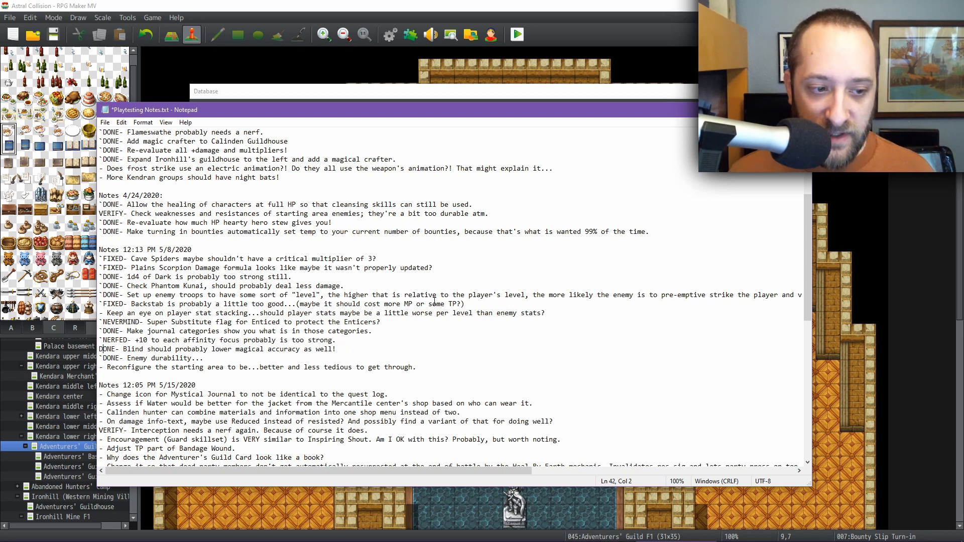
text(`)
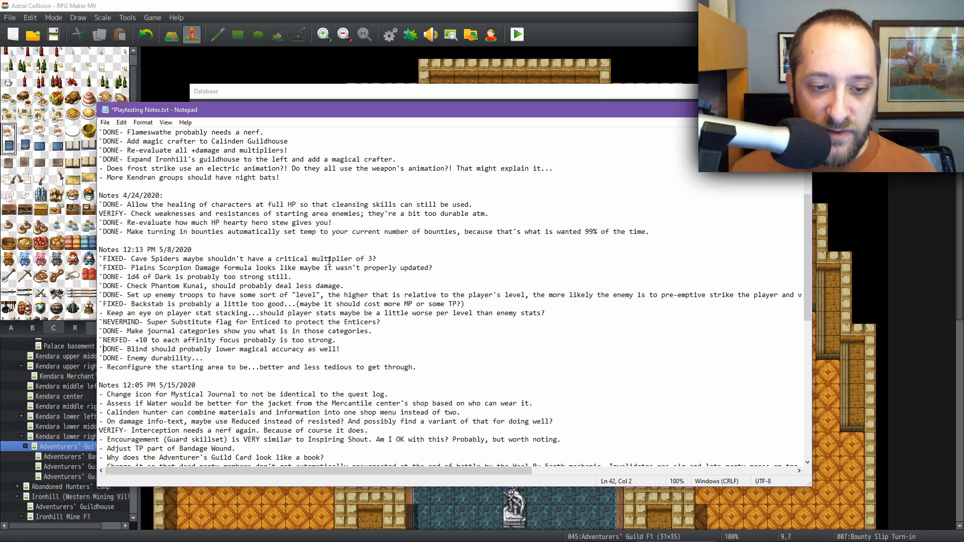
Step: Return to the RPG Maker MV database and examine the Blind and Fear states' traits and settings
click(317, 95)
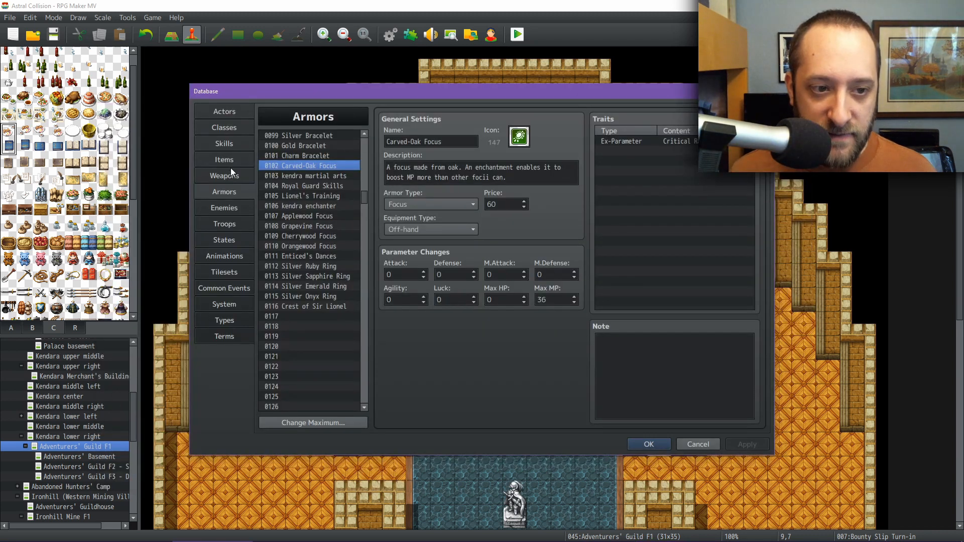
click(236, 140)
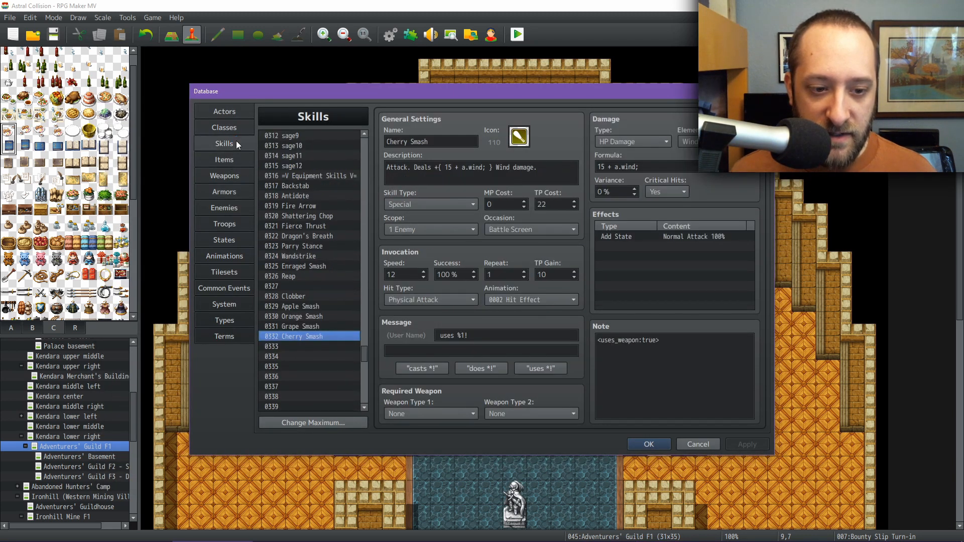
click(225, 239)
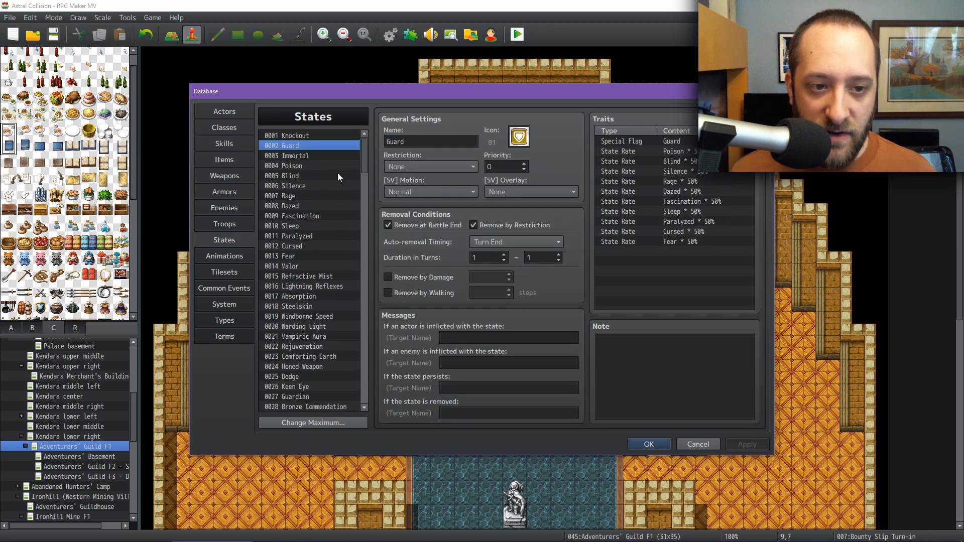
click(304, 175)
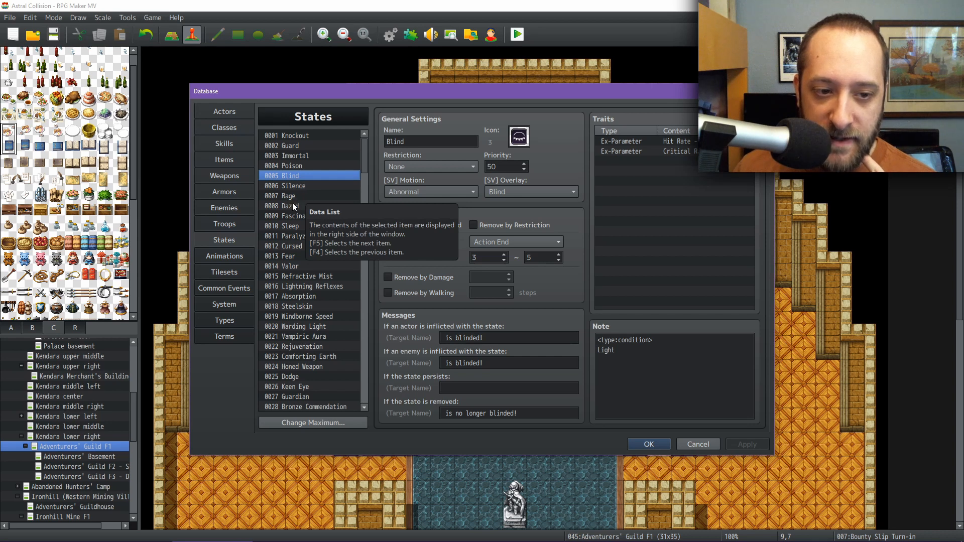
click(294, 258)
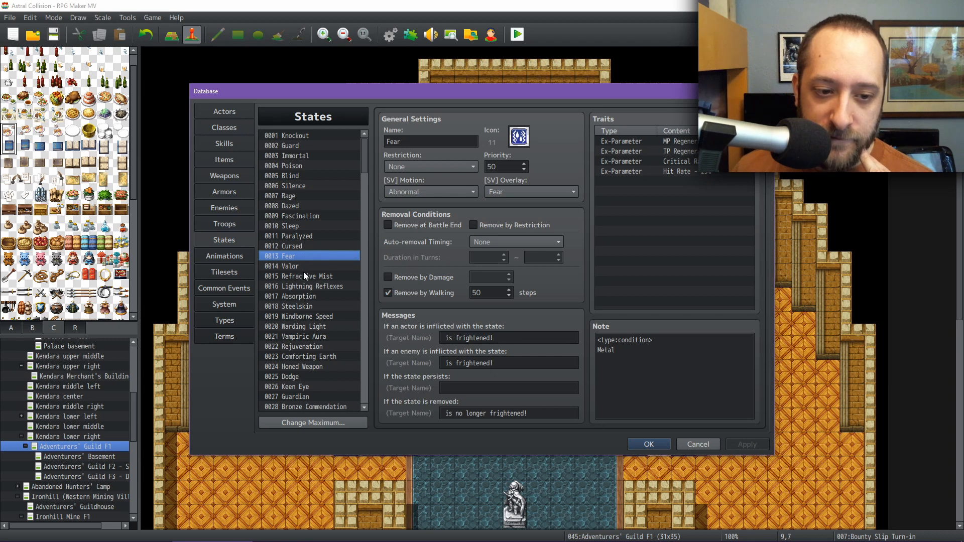
Step: Examine the Lightning Reflexes, Absorption, Steelskin, Windborne Speed, Warding Light and Bronze Commendation states, including Absorption's damage-absorb formula
click(307, 286)
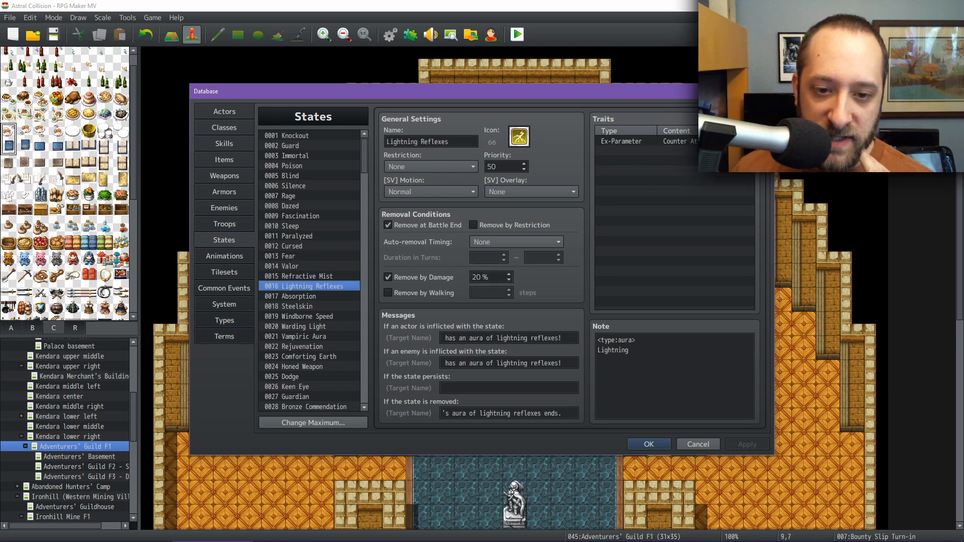
click(309, 295)
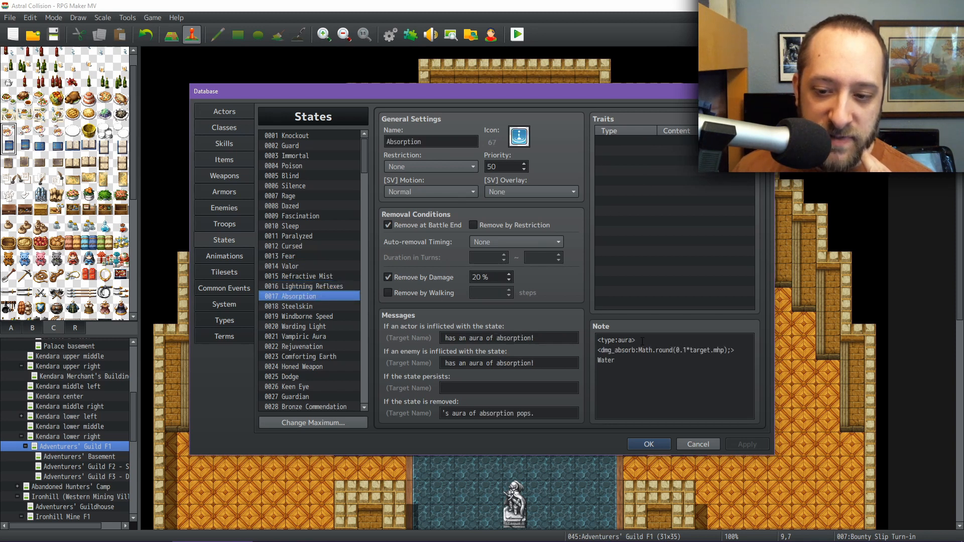
drag(598, 340, 676, 350)
click(726, 348)
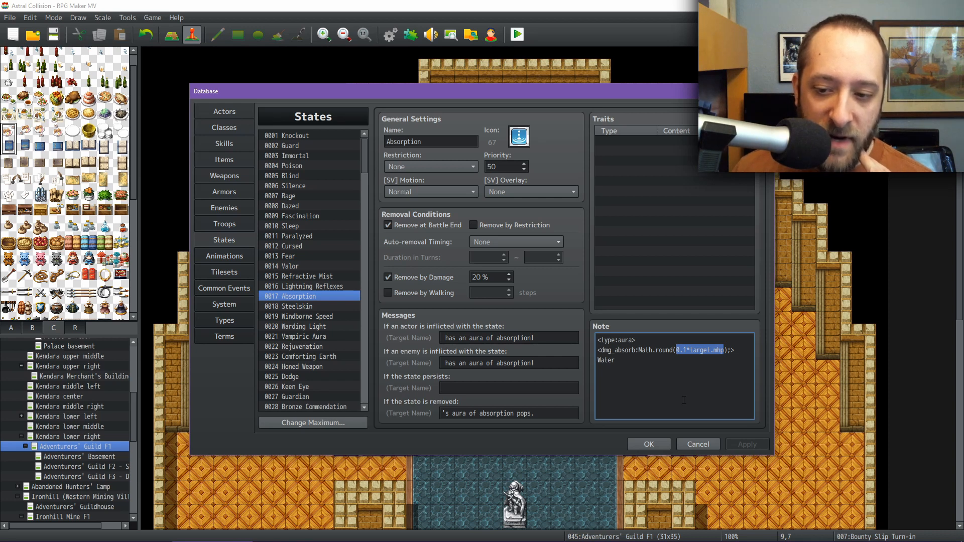
click(311, 306)
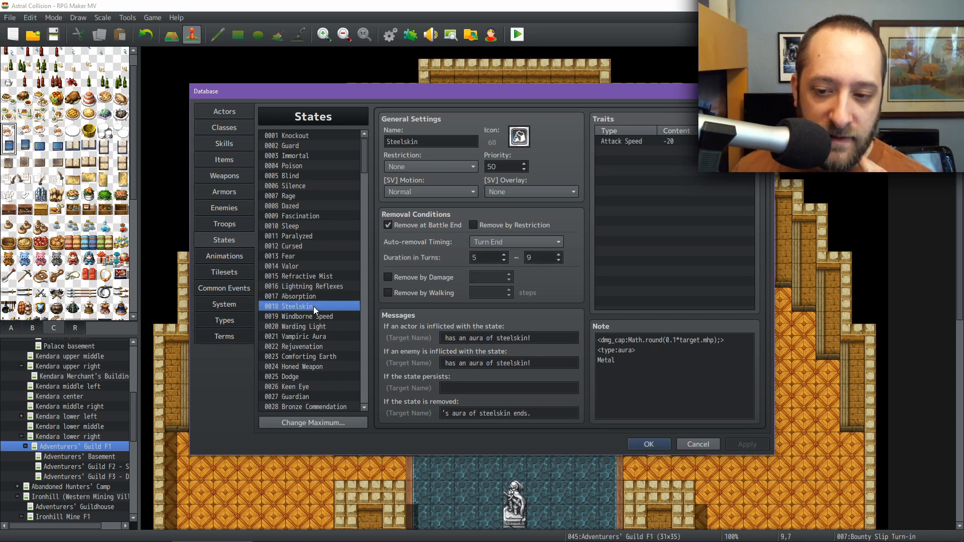
scroll(313, 306, down, 2)
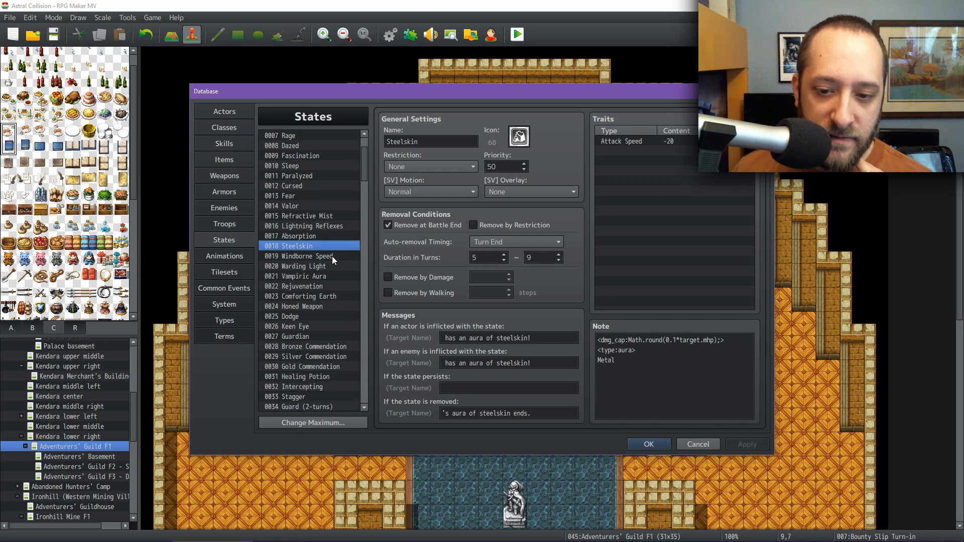
click(333, 256)
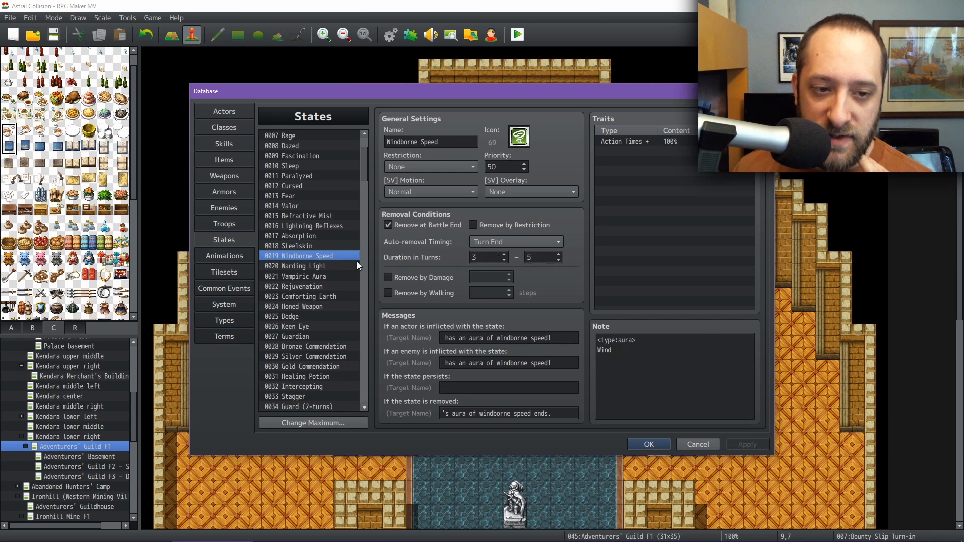
click(311, 267)
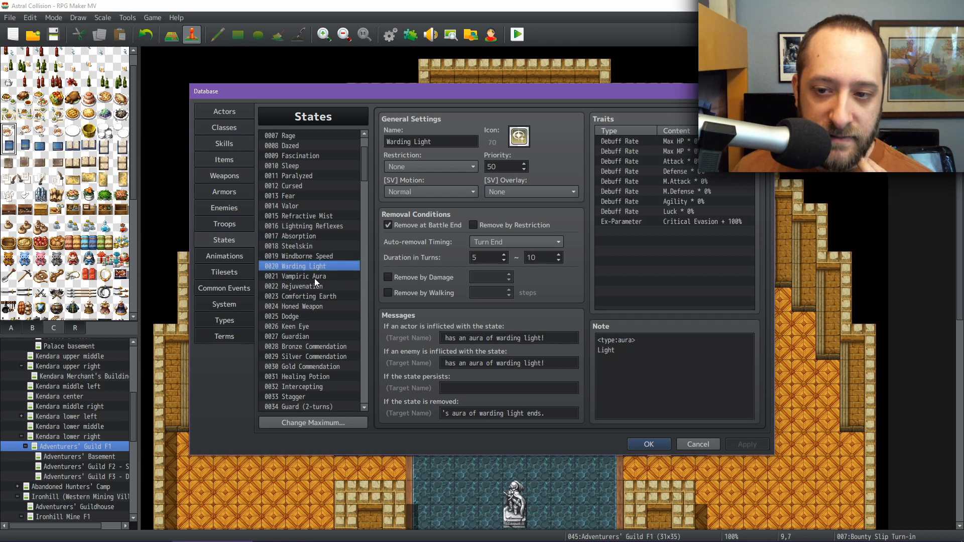
scroll(326, 297, down, 2)
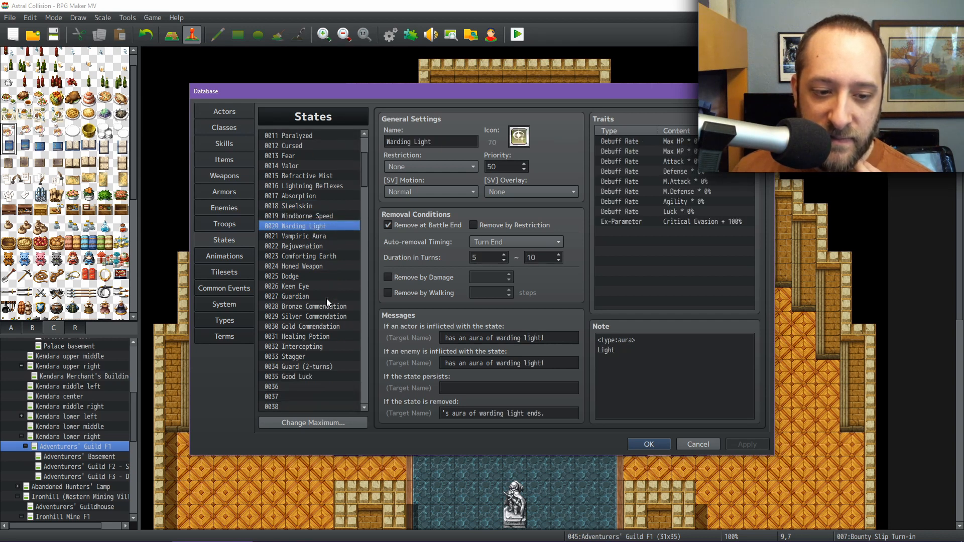
click(320, 305)
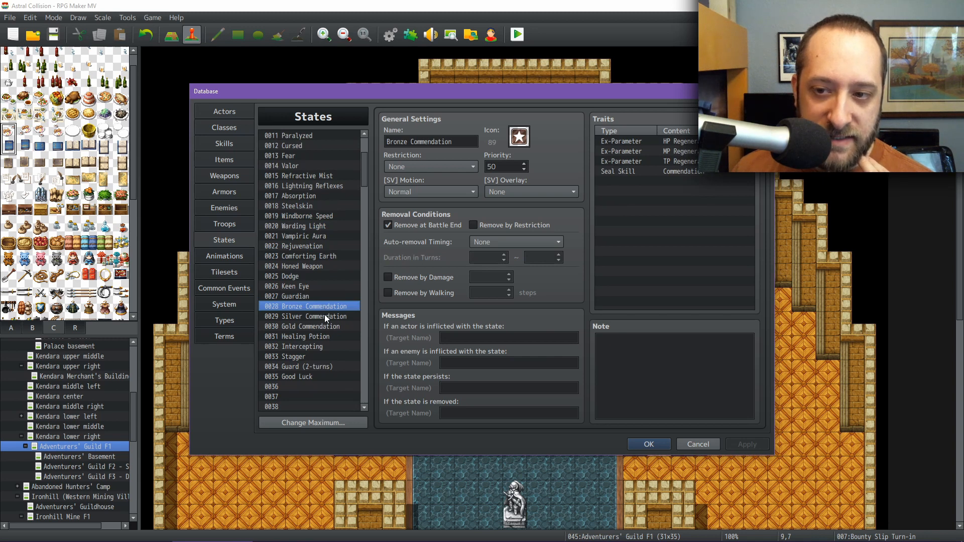
Step: Compare the Bronze, Silver and Gold Commendation states, and copy Gold Commendation's Critical Rate + 100% trait into Silver Commendation
click(324, 318)
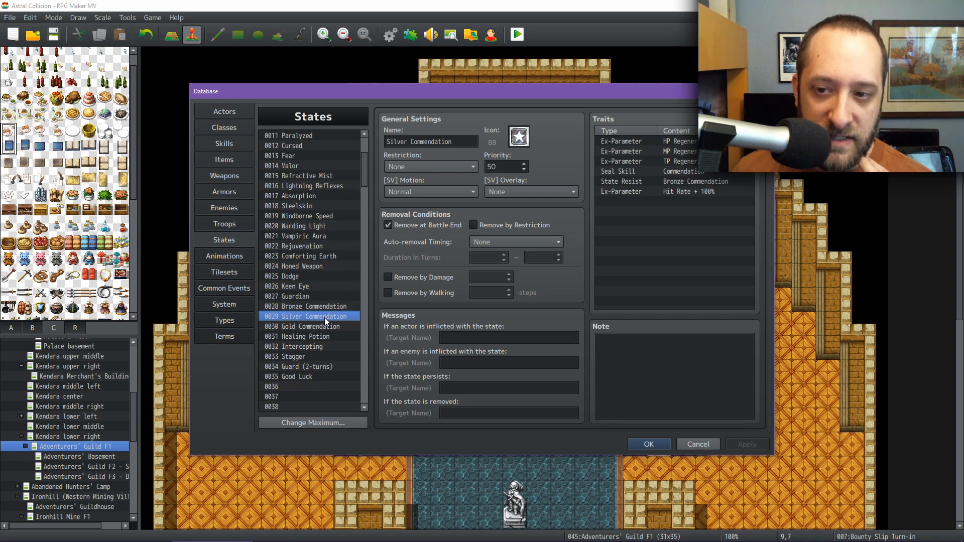
click(327, 306)
click(327, 316)
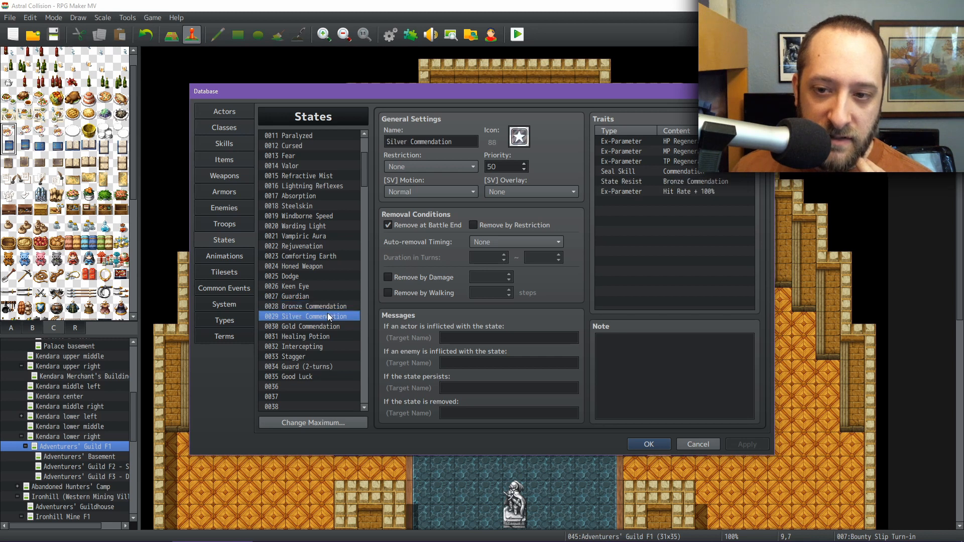
click(326, 326)
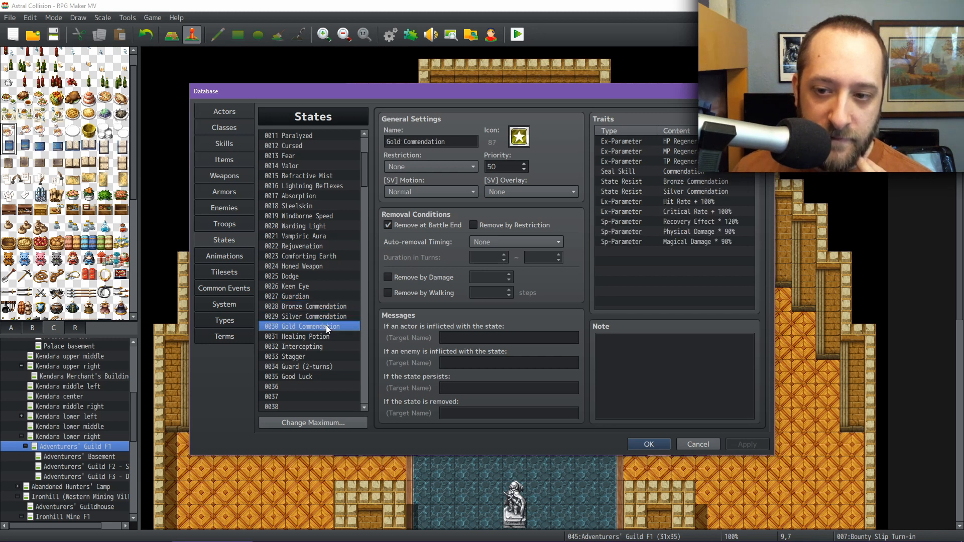
click(697, 215)
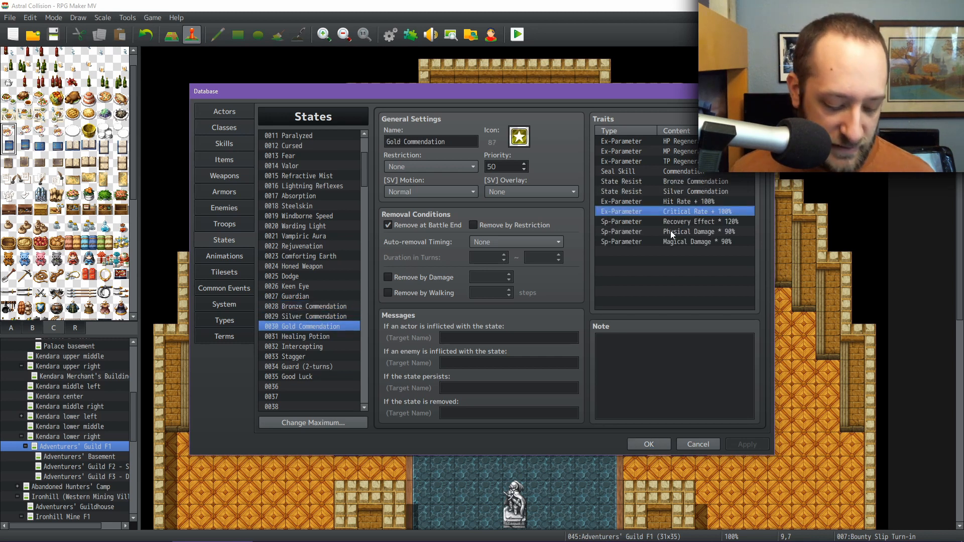
click(341, 314)
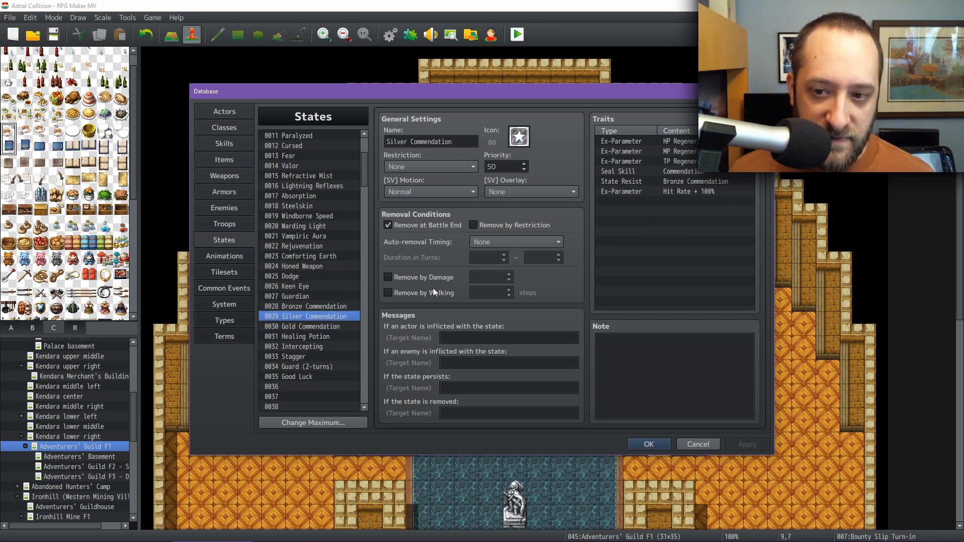
click(695, 193)
click(687, 203)
key(ctrl+v)
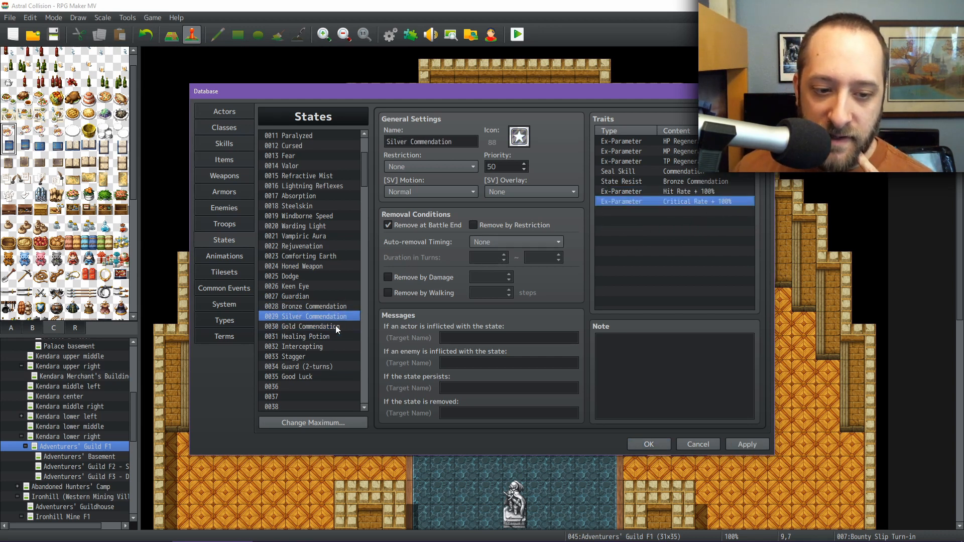
Step: Examine the Intercepting, Stagger, Good Luck and Burning Gaze states, including Intercepting's damage-absorb formula
click(314, 347)
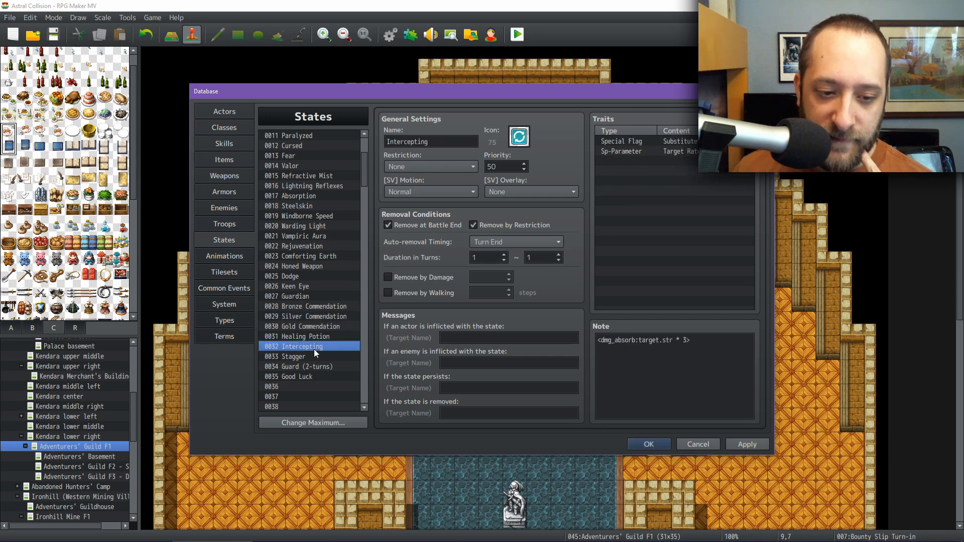
double_click(687, 339)
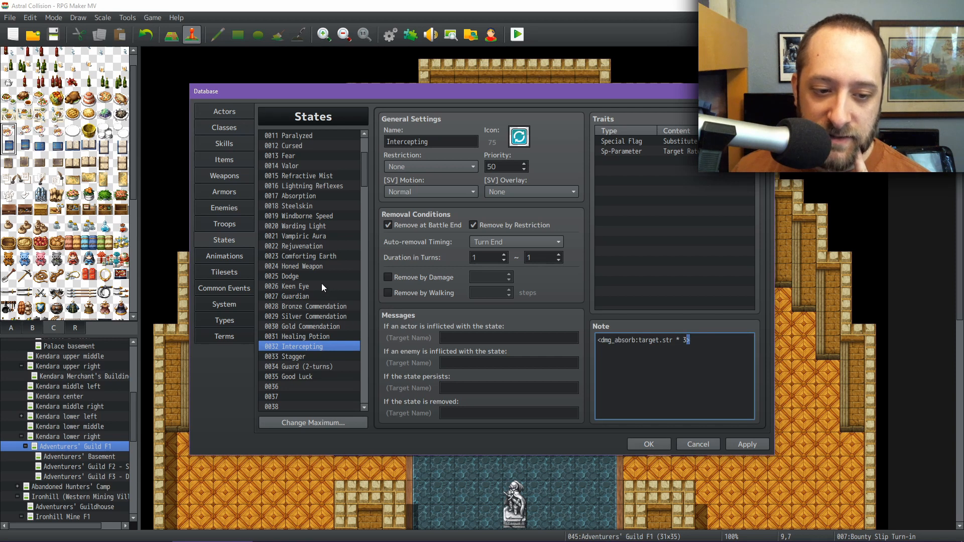
click(308, 357)
scroll(309, 357, down, 5)
scroll(309, 356, down, 2)
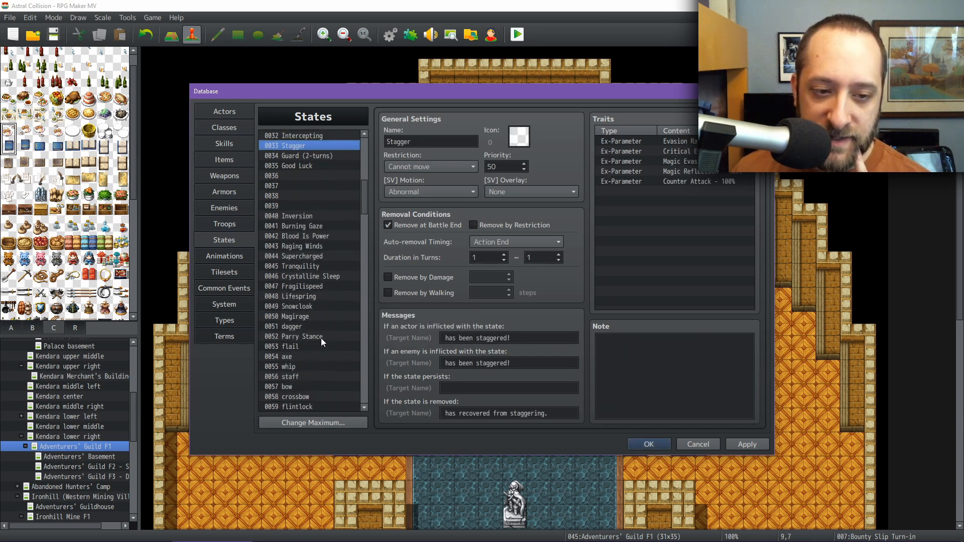
click(309, 164)
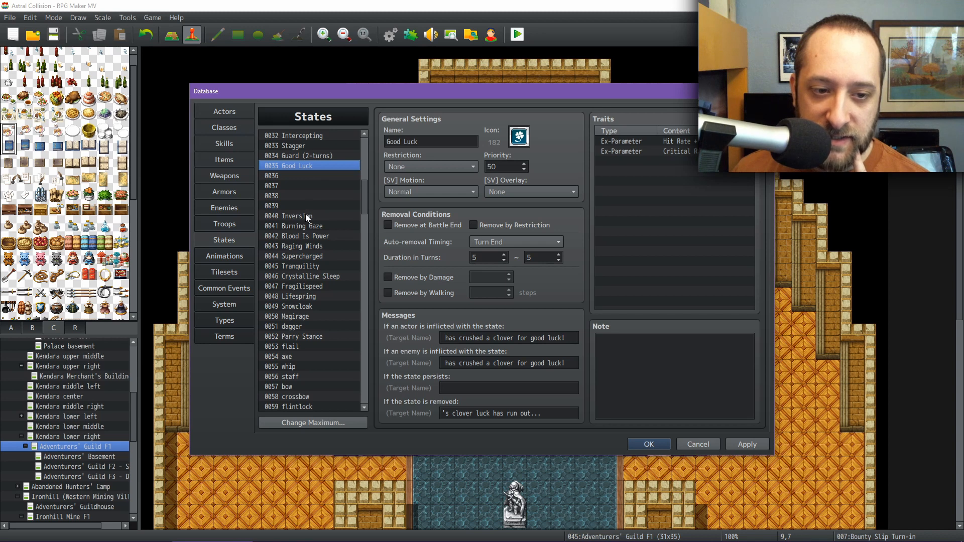
click(306, 227)
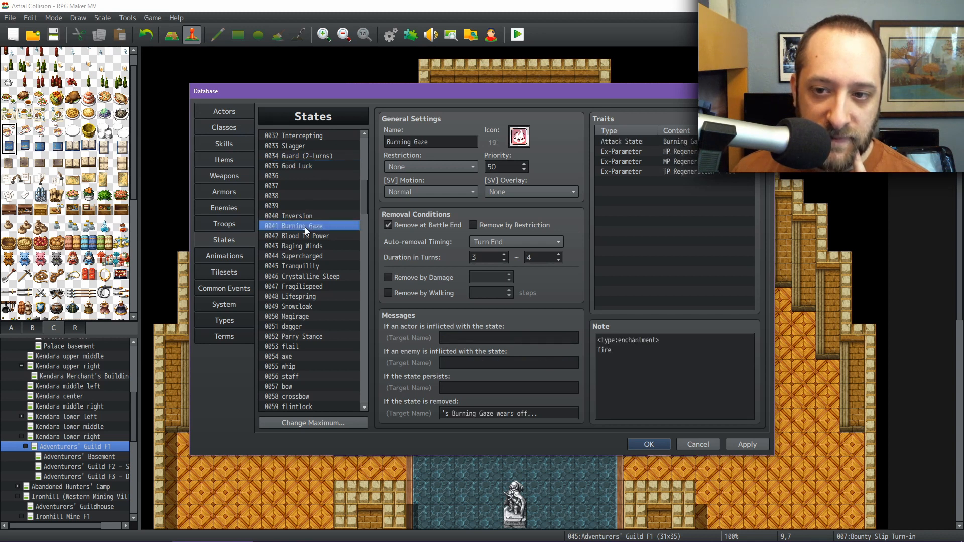
Step: Look past the weapon-type states and examine the skills added by the Apprentice Mage and Warrior states
scroll(325, 254, down, 2)
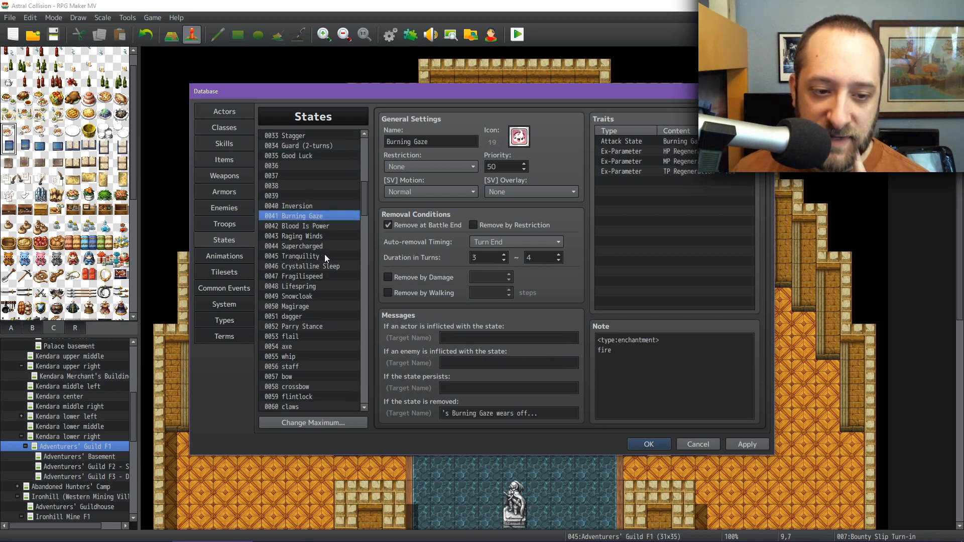
scroll(324, 254, down, 5)
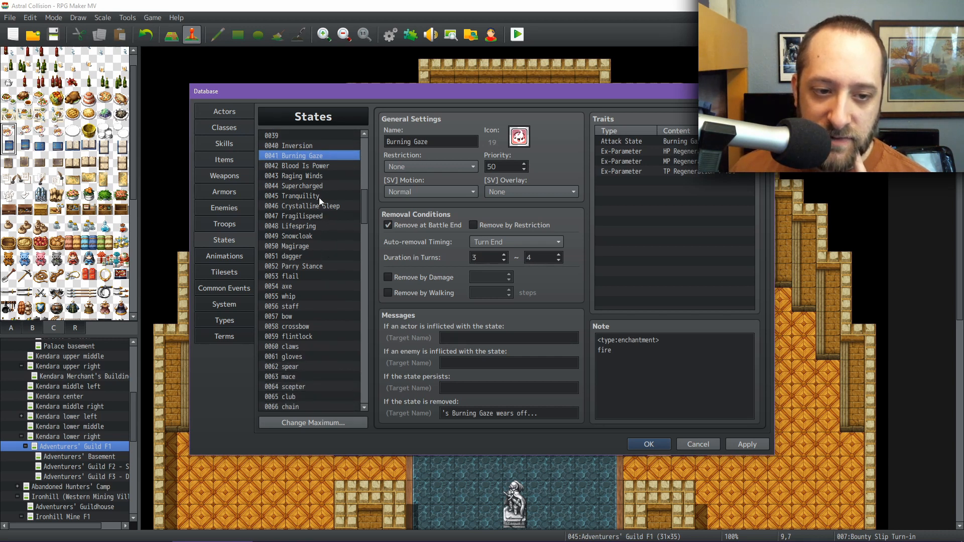
scroll(320, 198, down, 7)
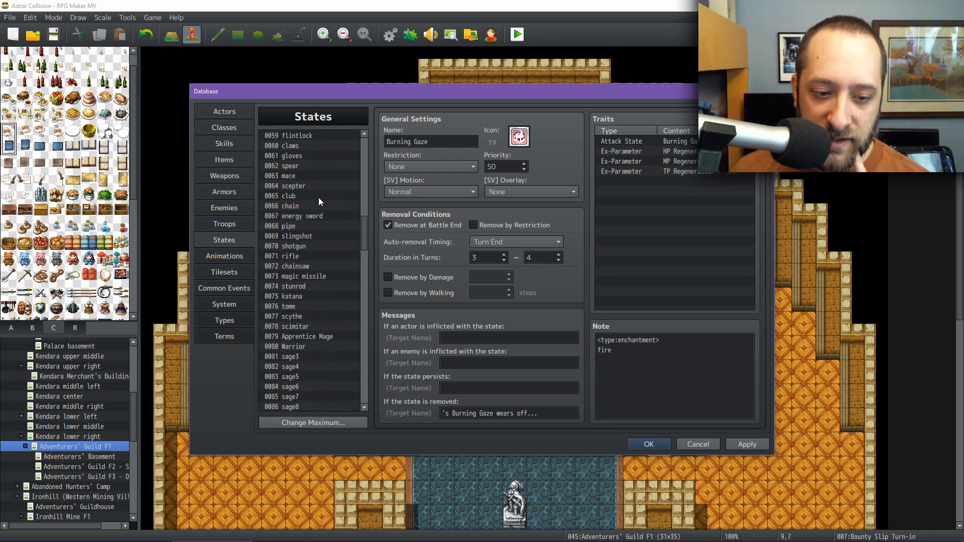
scroll(319, 198, down, 4)
click(318, 205)
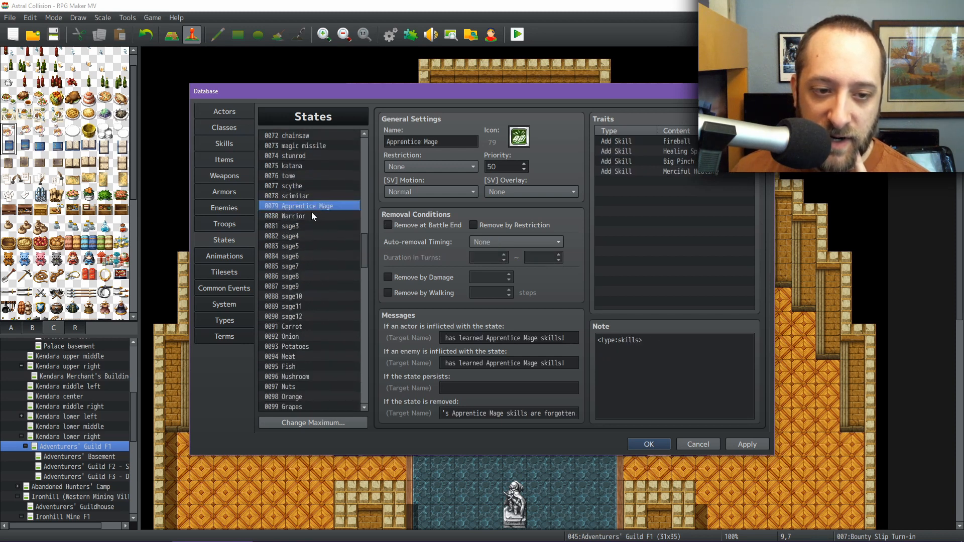
click(312, 216)
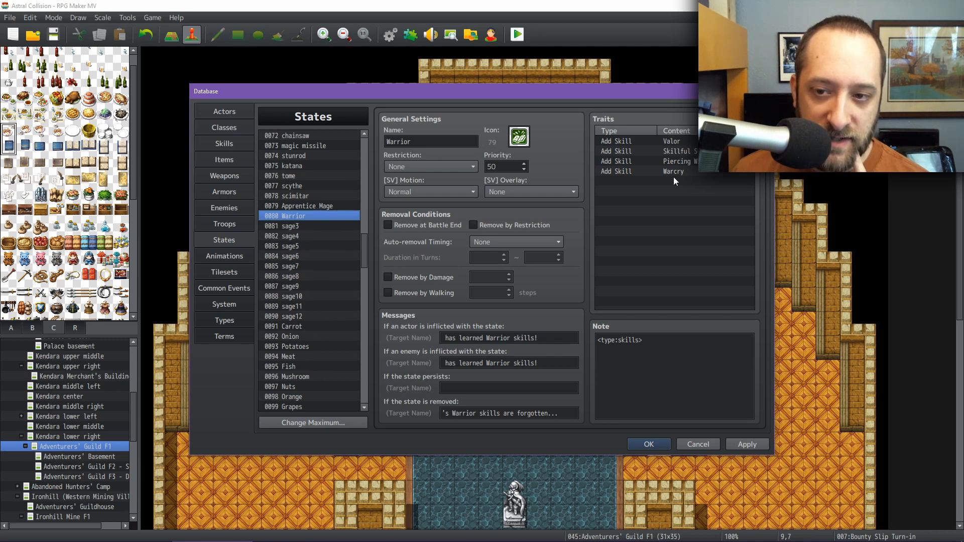
Step: Examine the traits and removal conditions of the Carrot, Onion and Potatoes food states
scroll(317, 300, down, 2)
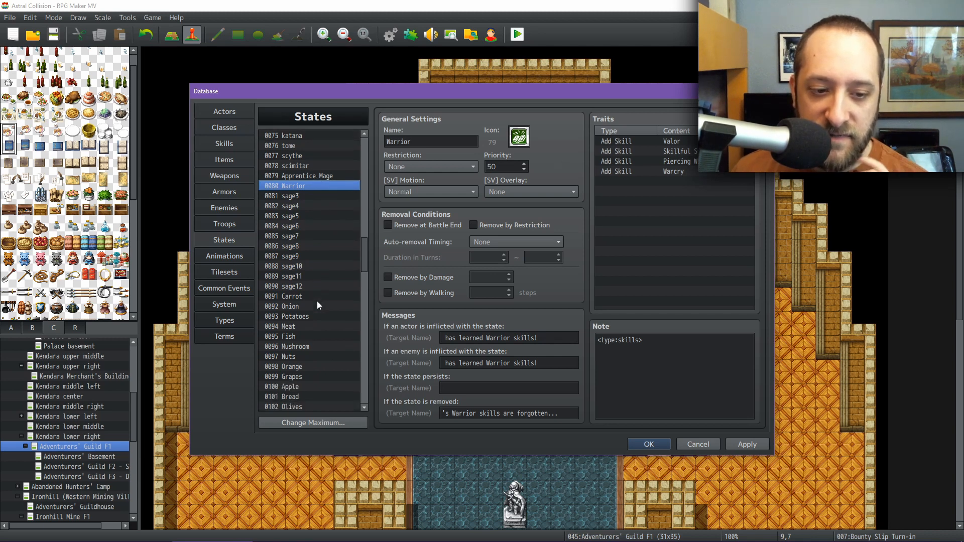
click(310, 276)
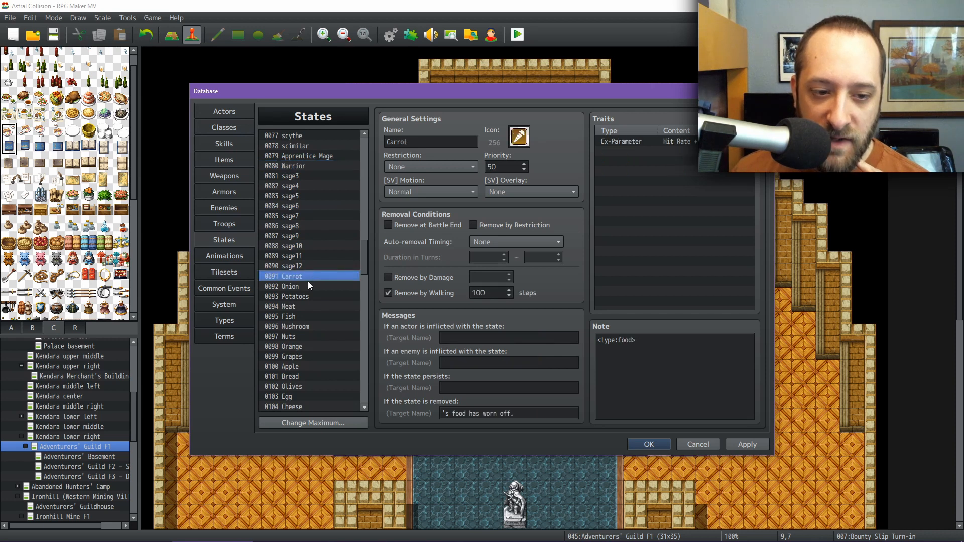
click(307, 284)
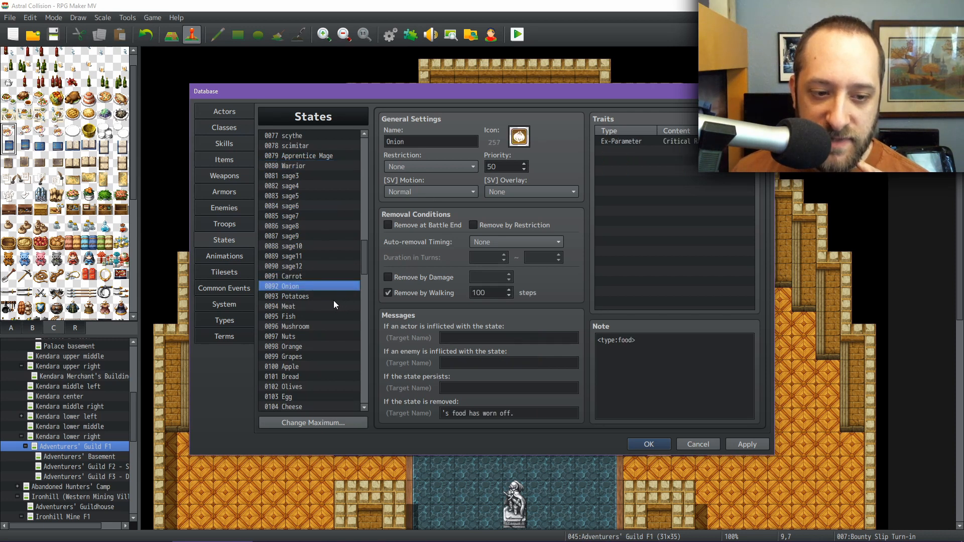
scroll(333, 301, down, 2)
click(311, 248)
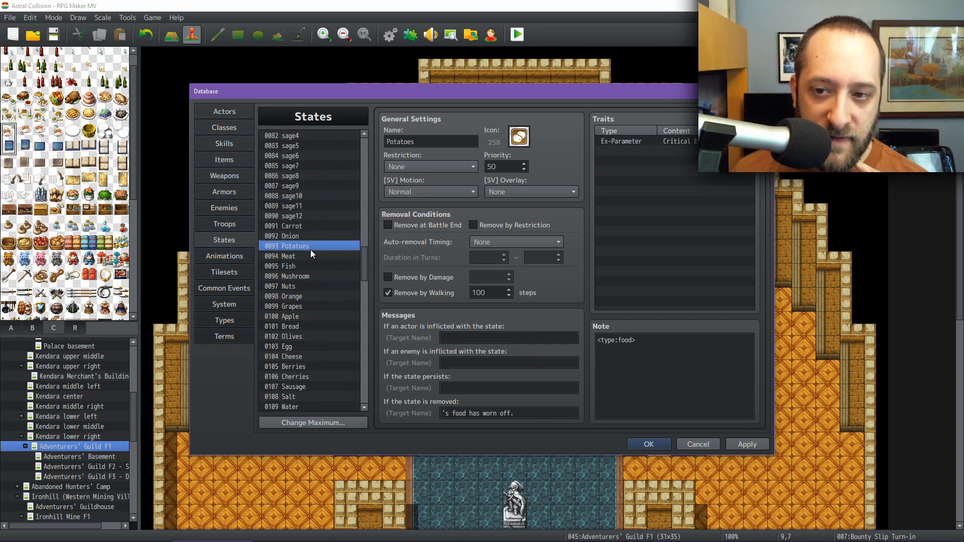
Step: Review the traits of the Bread, Water, Basil, Herbs and Berries food states
scroll(308, 335, down, 4)
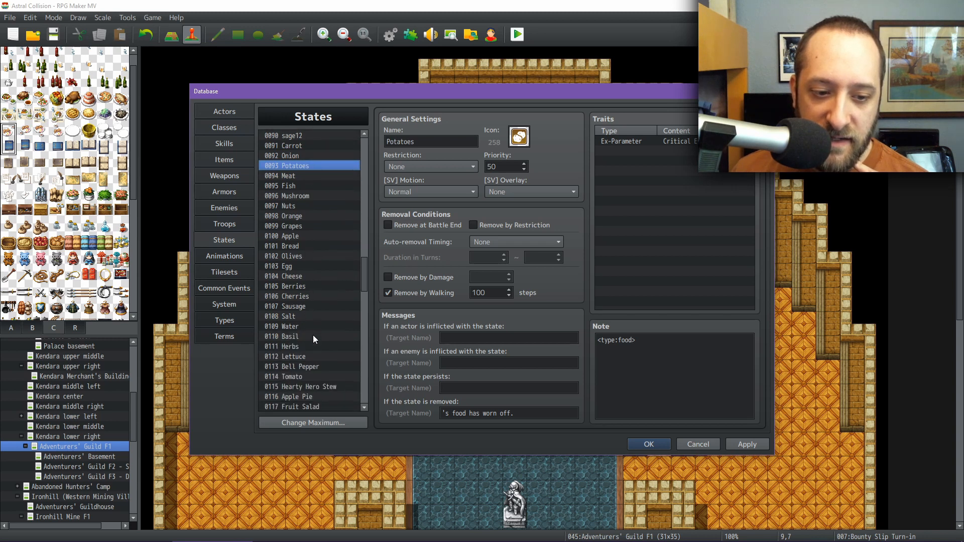
click(296, 227)
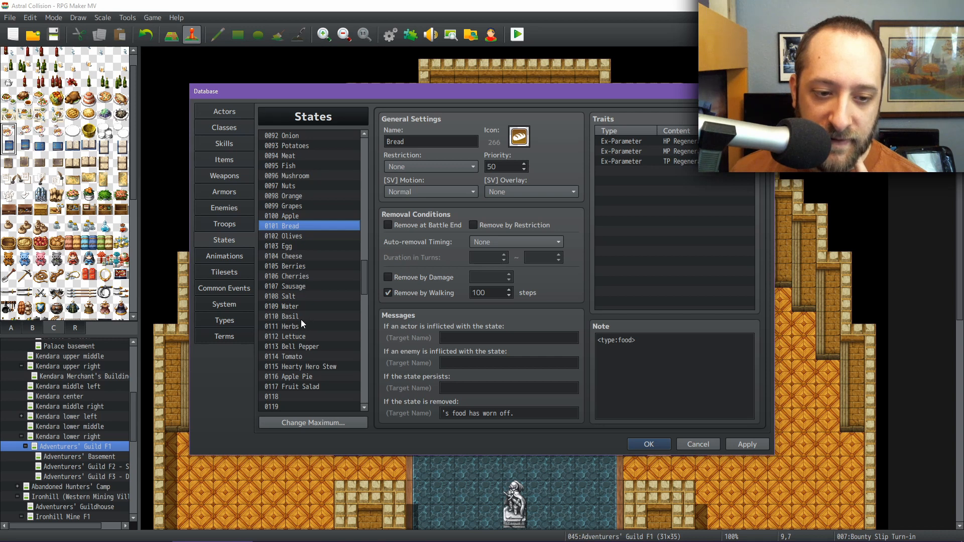
click(294, 306)
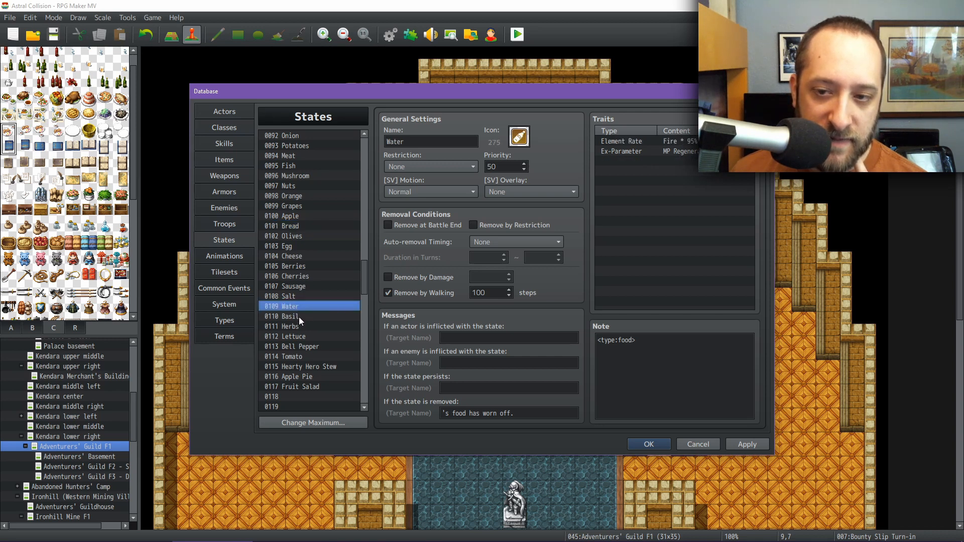
click(299, 317)
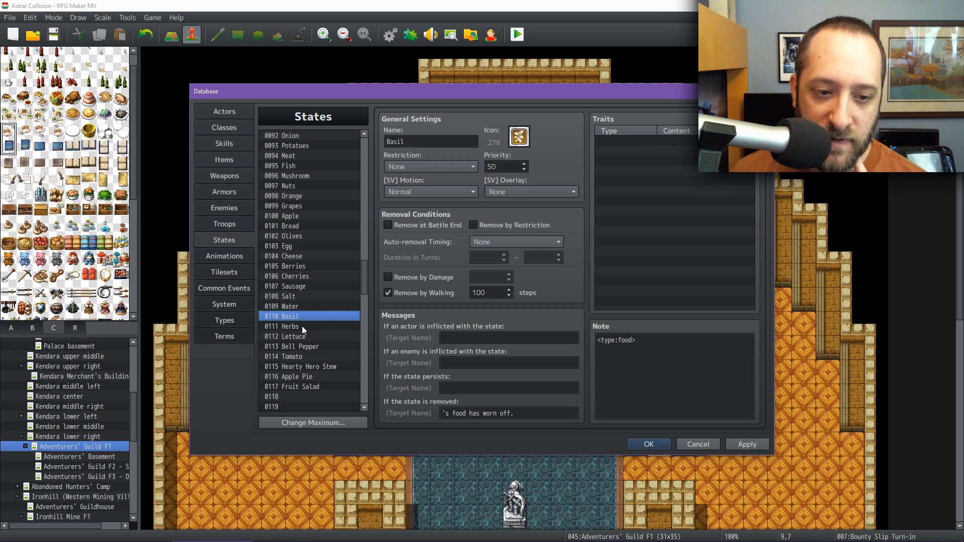
click(303, 327)
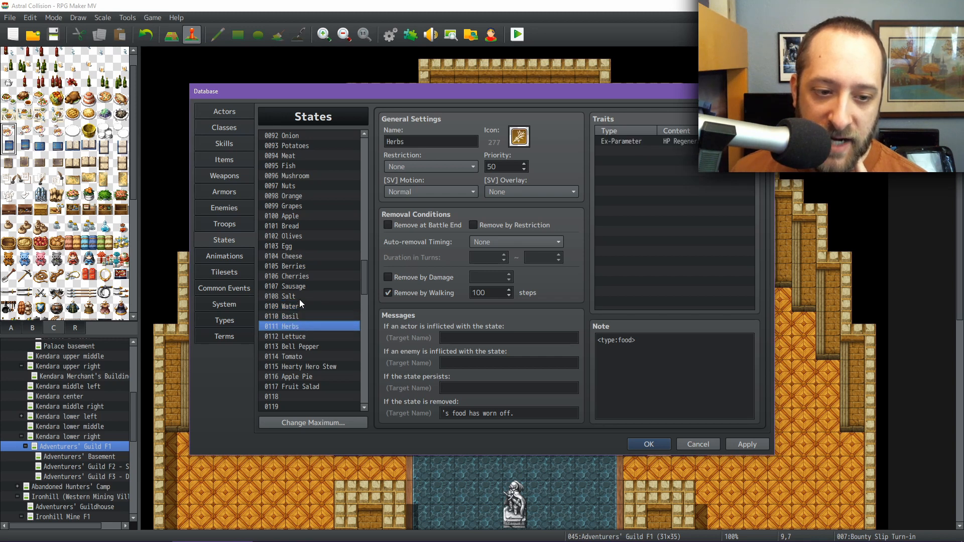
click(300, 266)
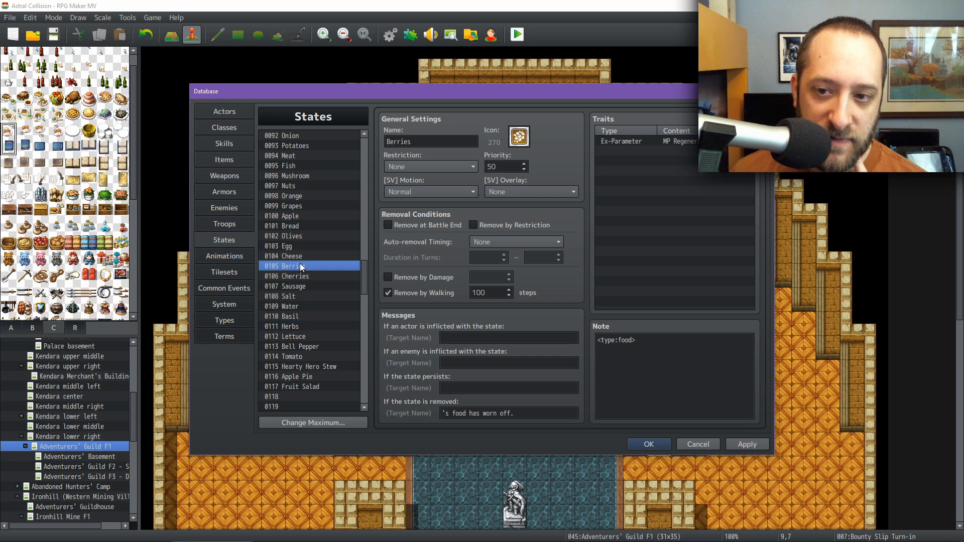
Step: Inspect the Apple Pie, Fruit Salad and Hearty Hero Stew states' traits, notes and removal settings
scroll(304, 285, down, 2)
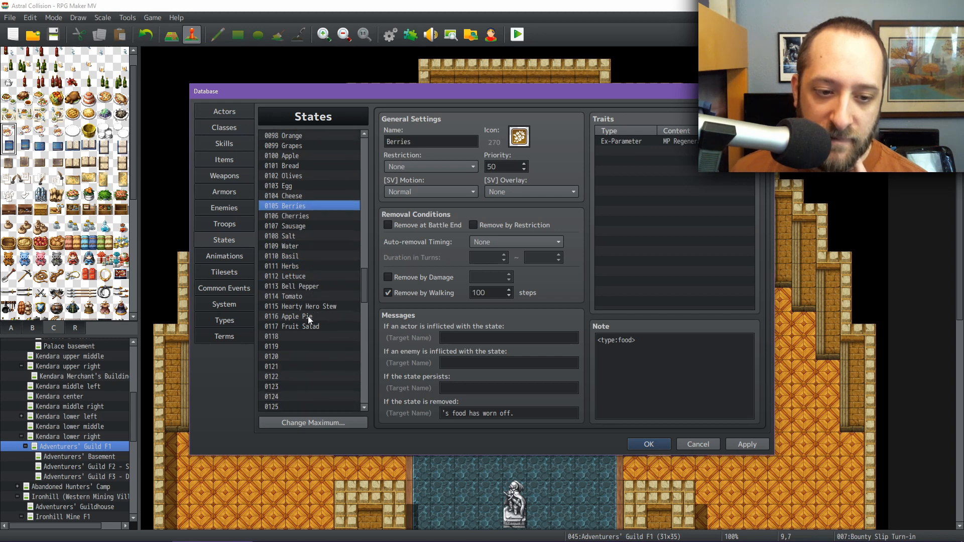
click(308, 317)
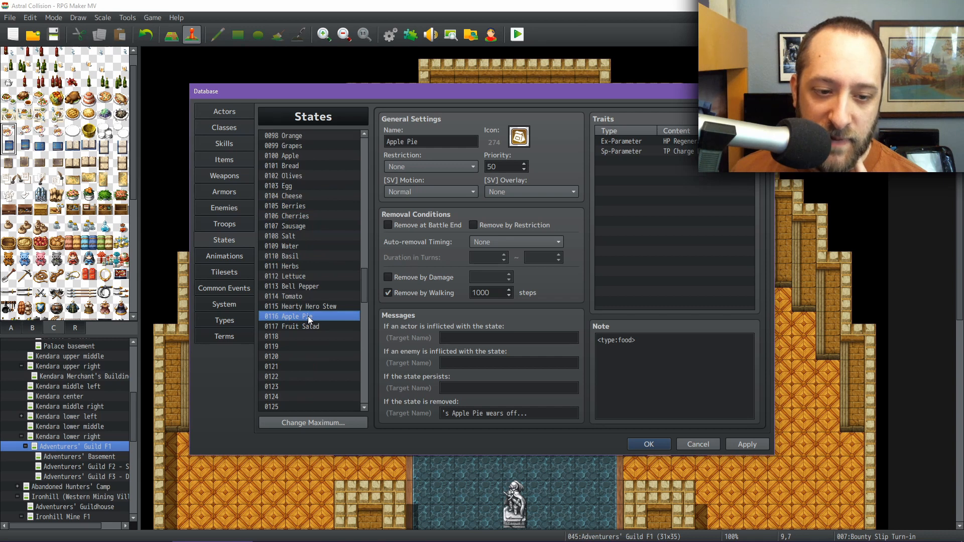
click(310, 326)
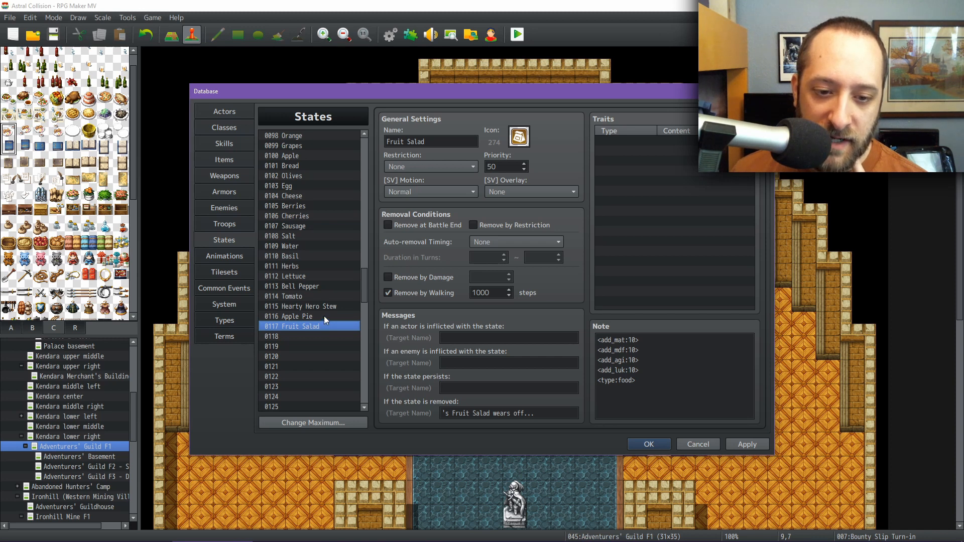
click(325, 306)
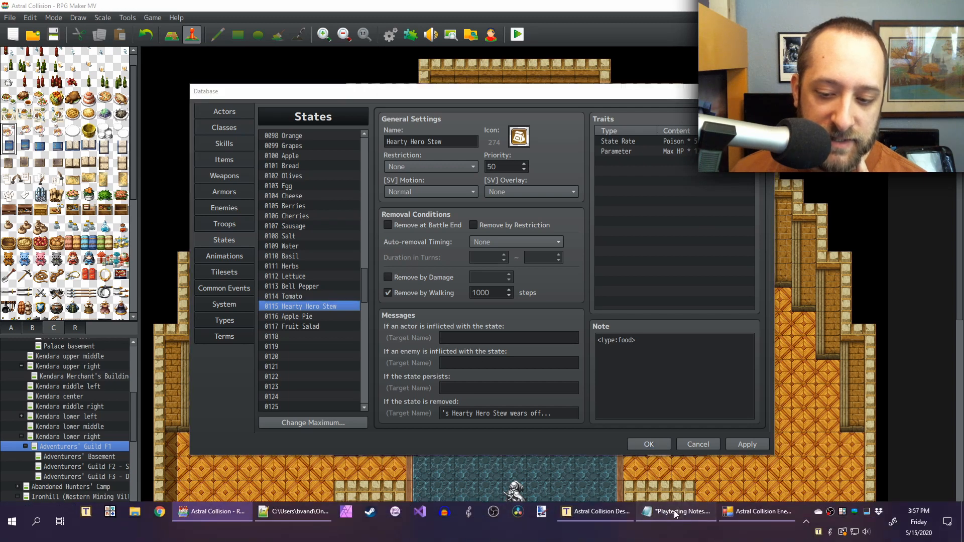
Step: Switch to Playtesting Notes.txt in Notepad, mark the Interception nerf entry as reviewed with a leading backtick, and save the file
click(676, 527)
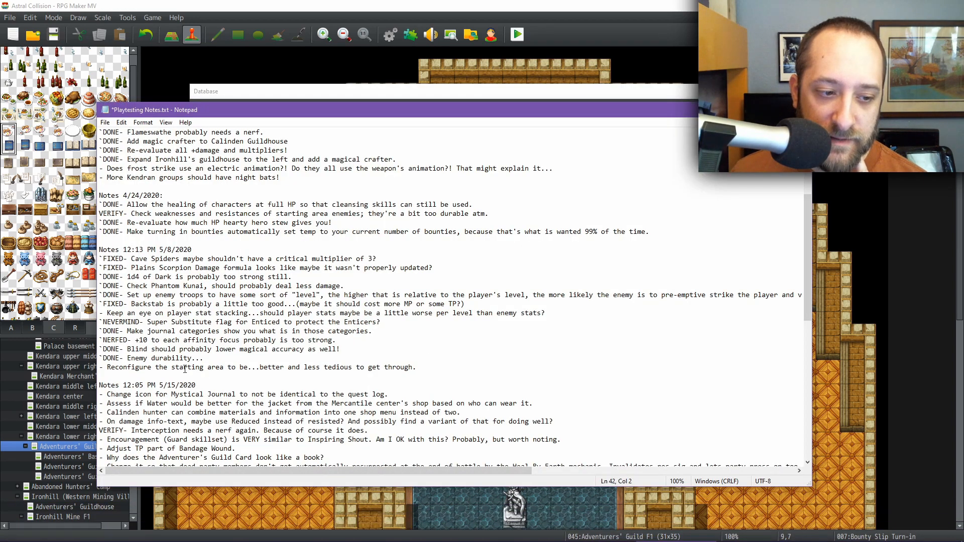
scroll(184, 369, down, 5)
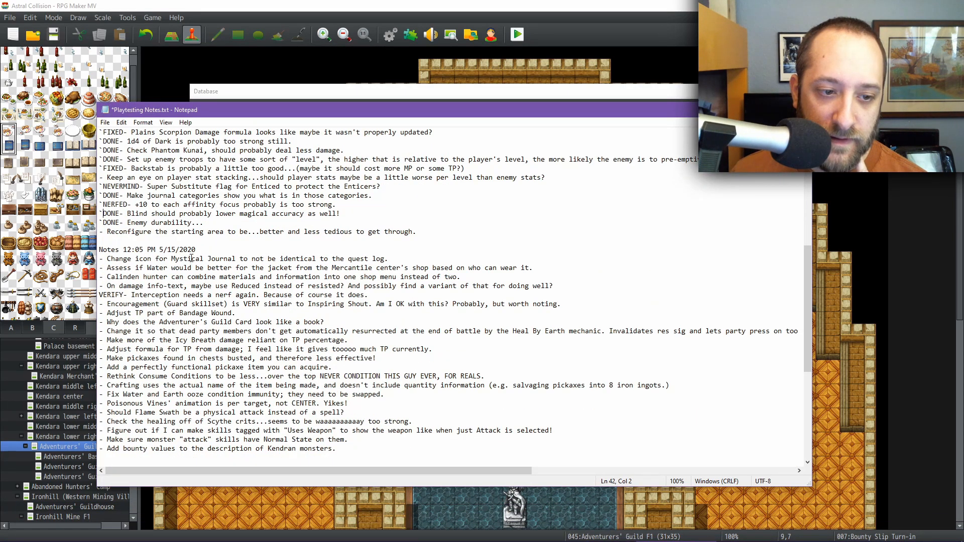
click(201, 295)
key(Home)
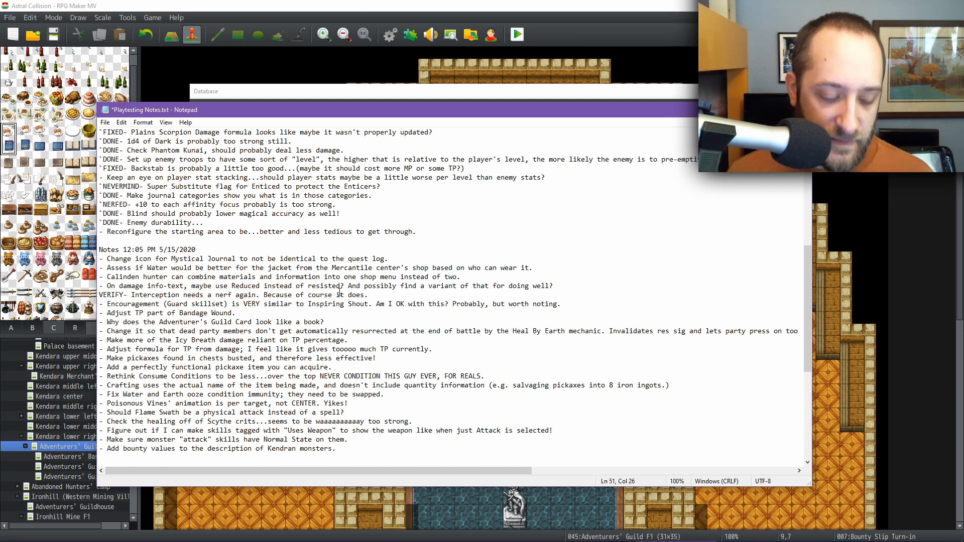
text(`)
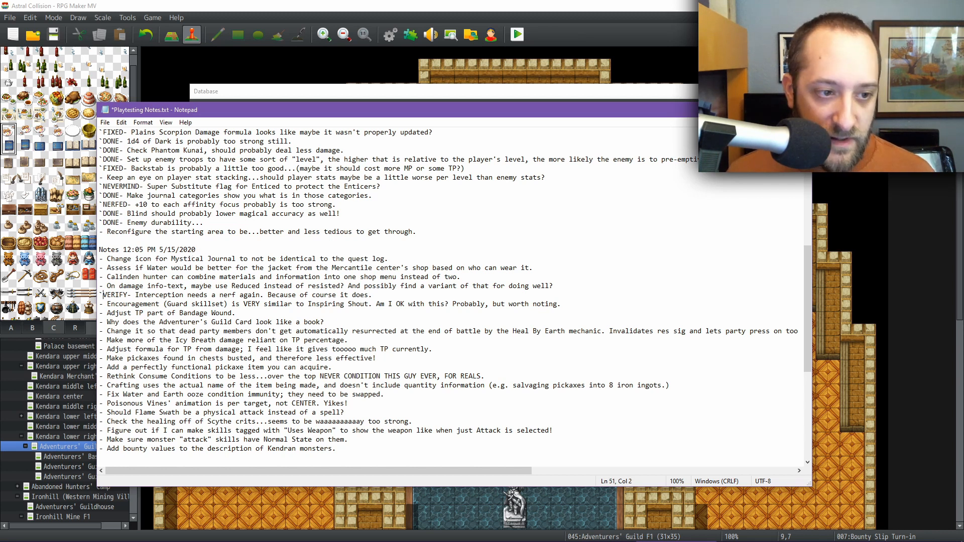
key(ctrl+s)
scroll(291, 231, down, 2)
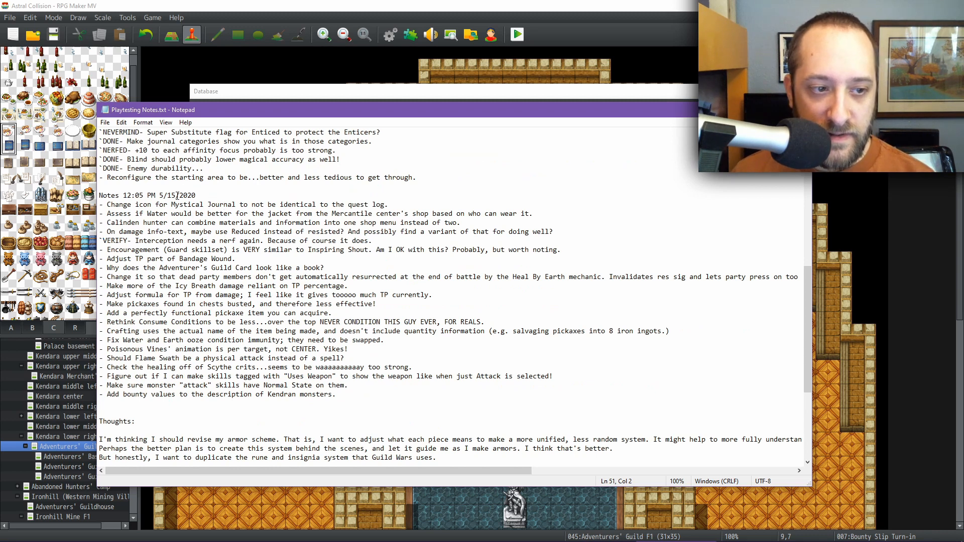
Step: Switch back to the RPG Maker MV database and inspect the skills granted by the Royal Guard Skills armor
drag(112, 205, 418, 204)
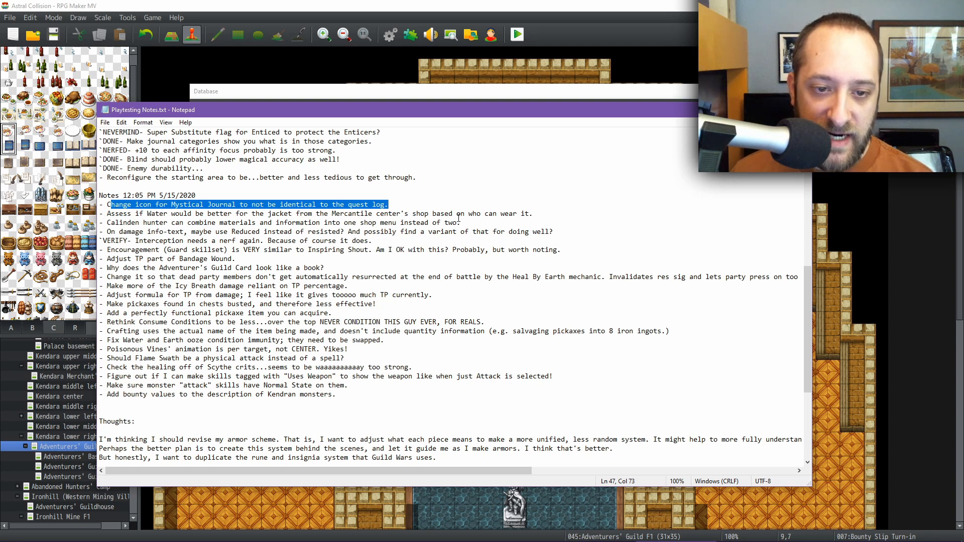
click(392, 92)
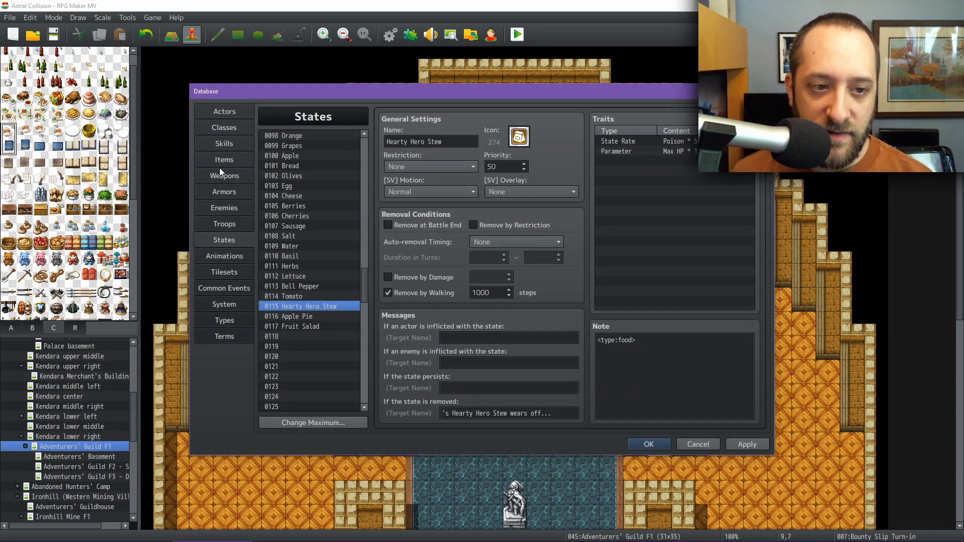
click(223, 191)
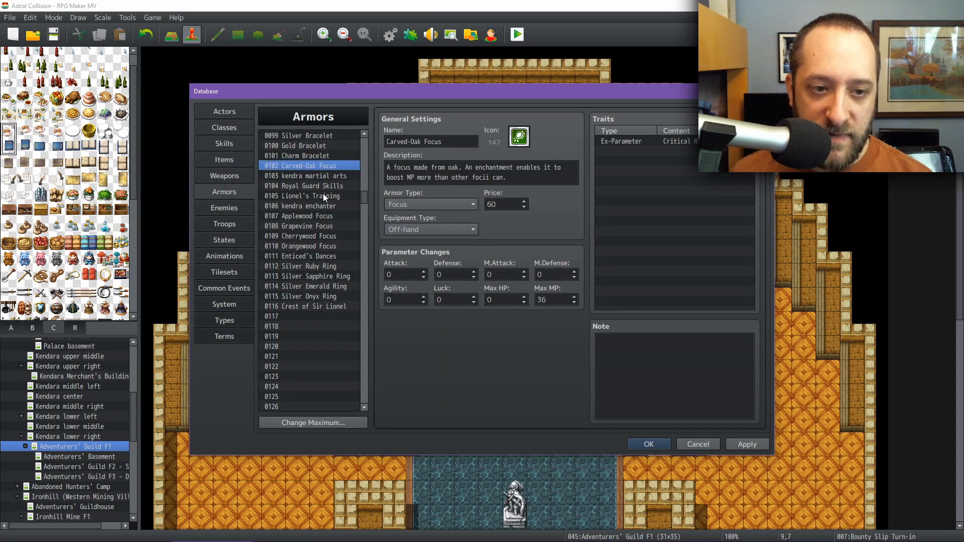
scroll(323, 194, up, 2)
scroll(330, 206, up, 1)
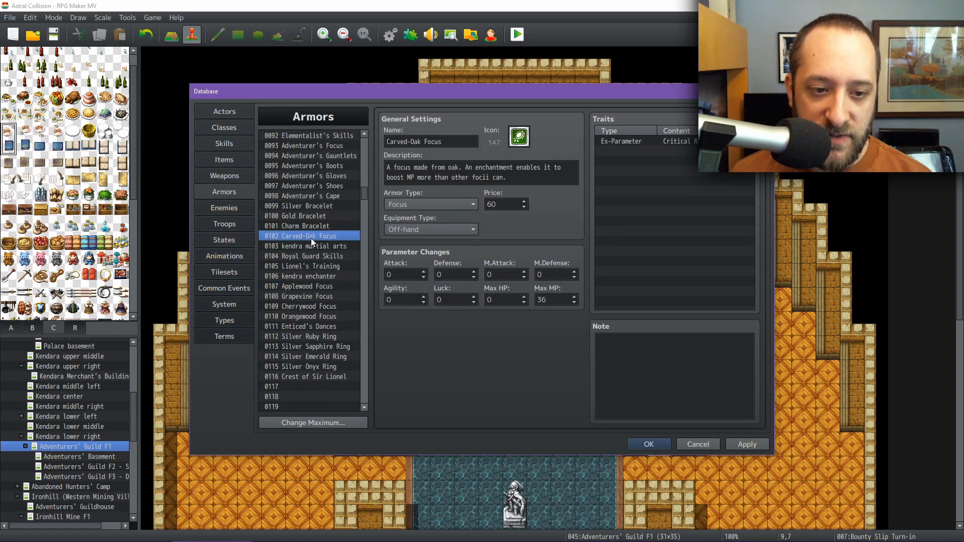
scroll(319, 242, up, 2)
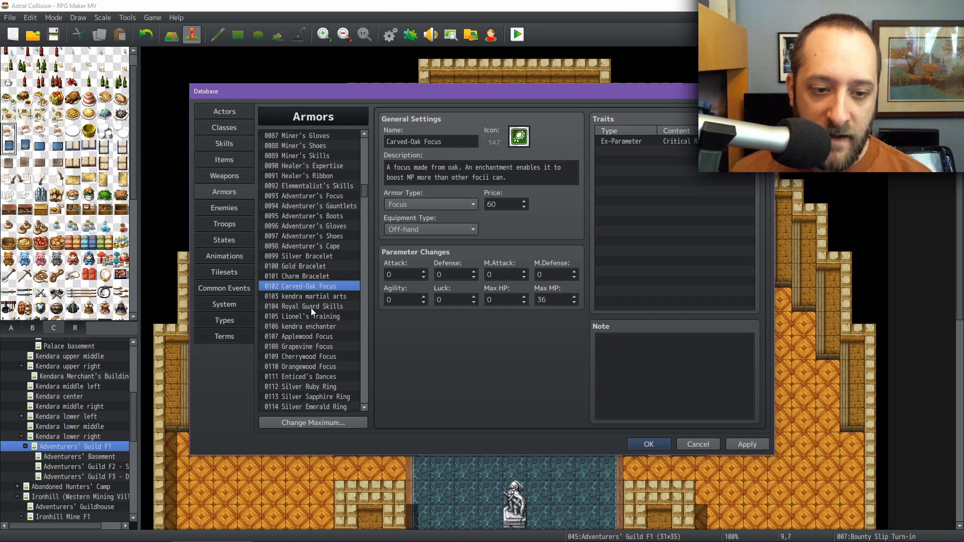
click(311, 306)
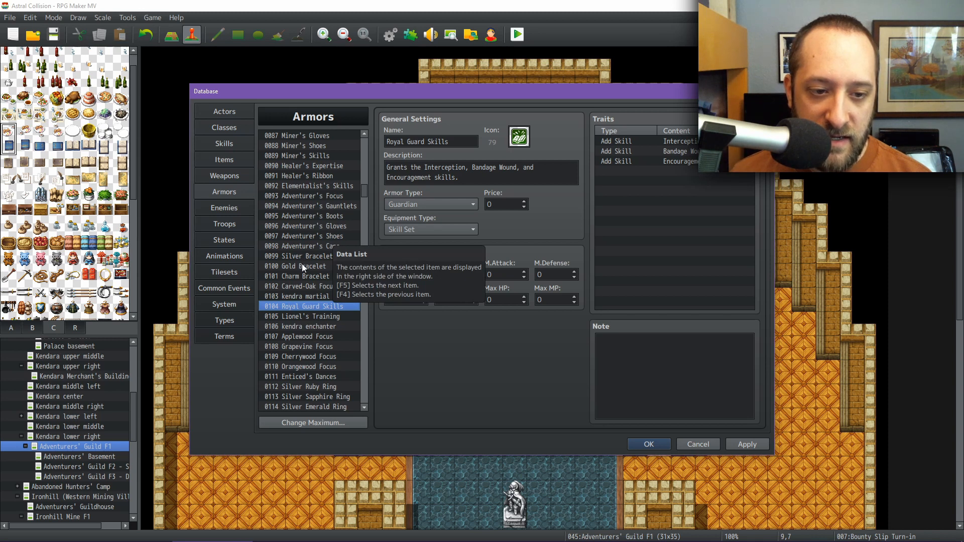
Step: Inspect the traits of the Hunter's Skills and Leader's Platemail armors
scroll(293, 285, up, 4)
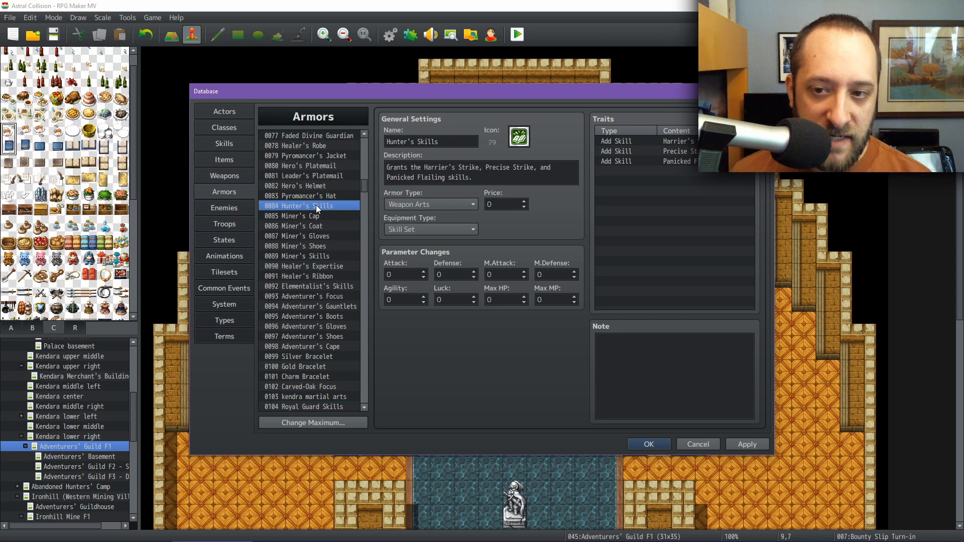
scroll(315, 190, up, 1)
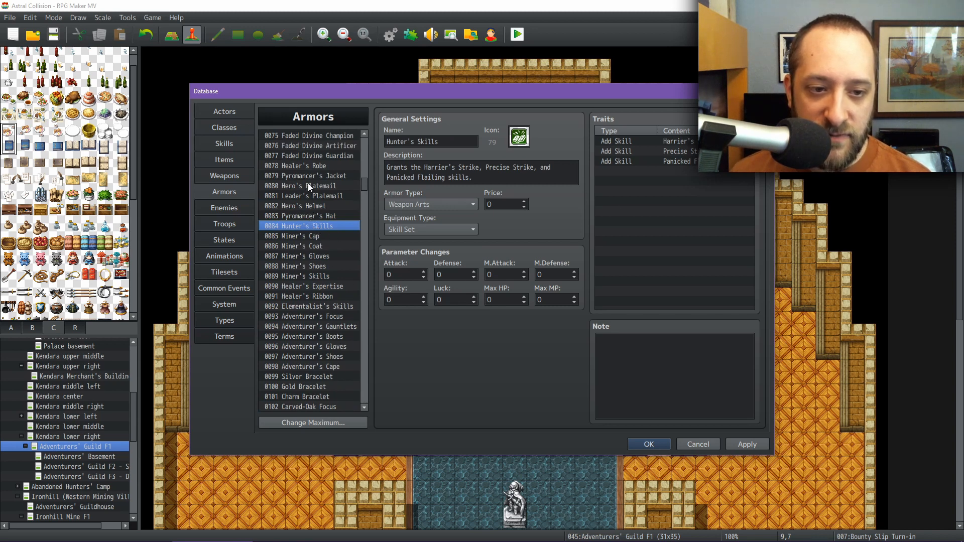
click(307, 196)
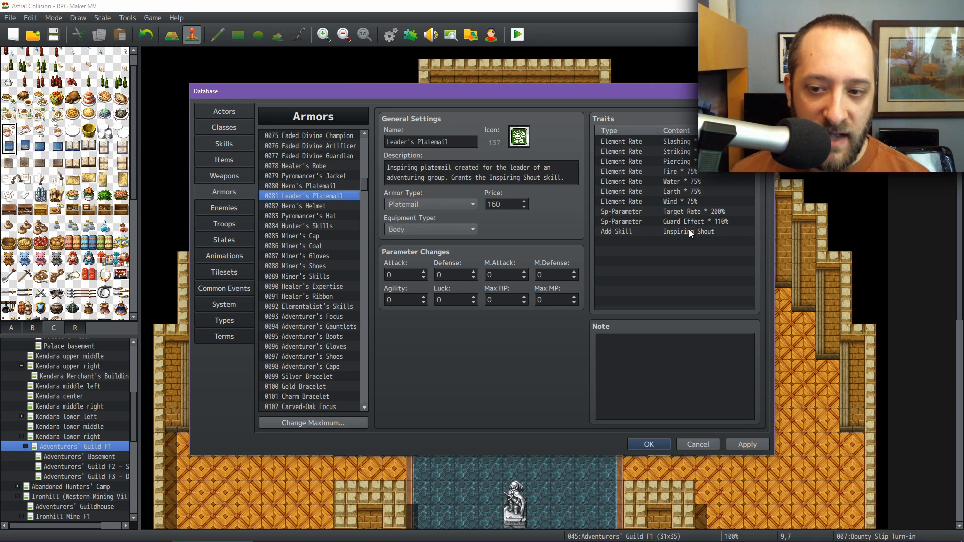
Step: Compare the traits of the Pyromancer's Jacket and Healer's Robe, and browse the earlier armor entries
click(331, 176)
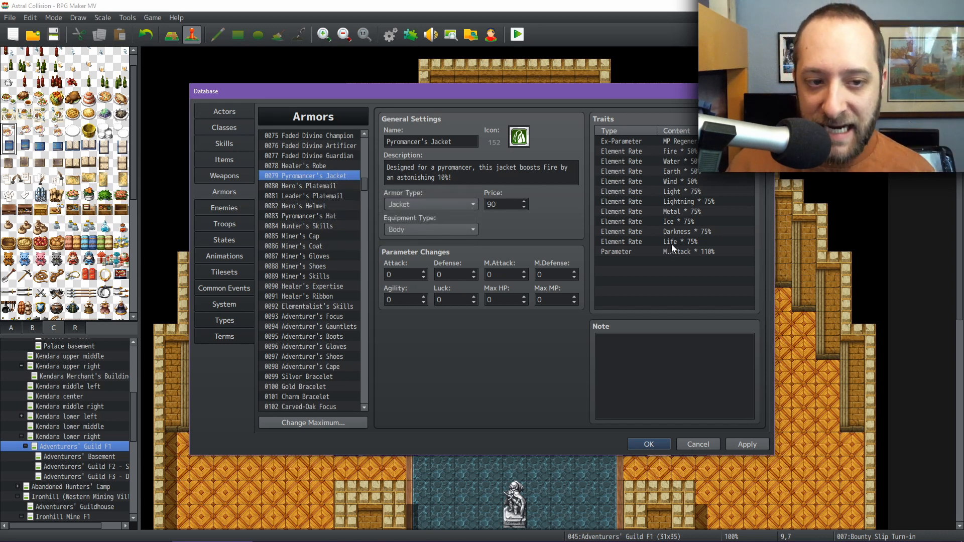
click(303, 166)
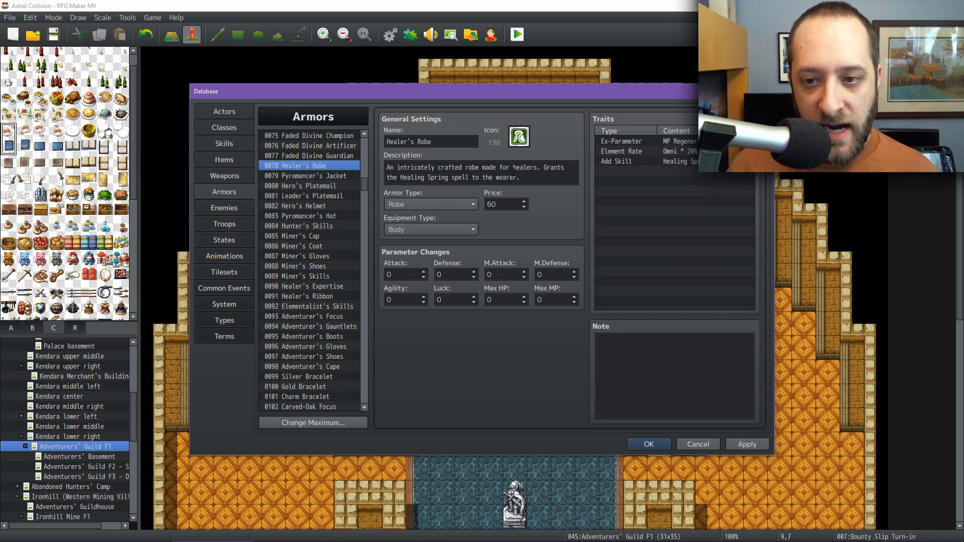
click(332, 178)
click(336, 167)
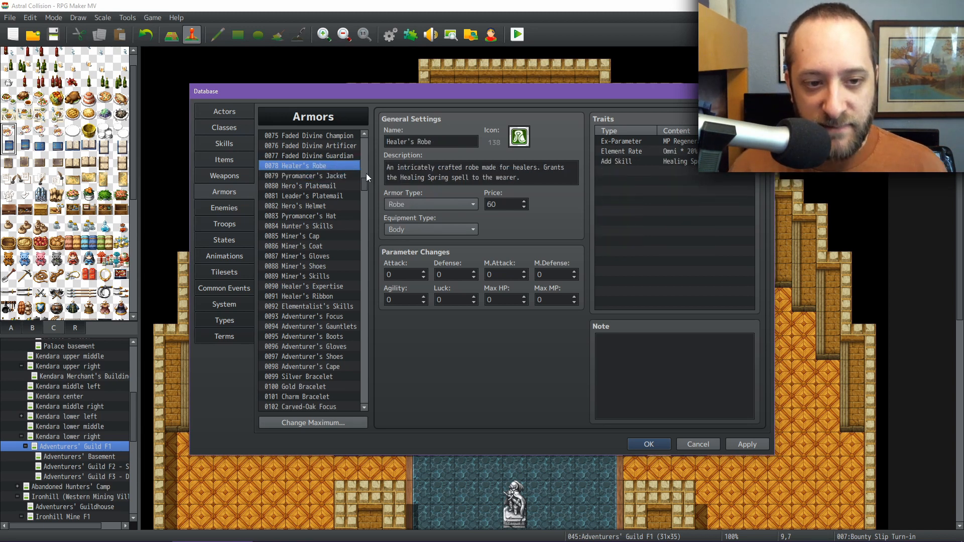
click(338, 176)
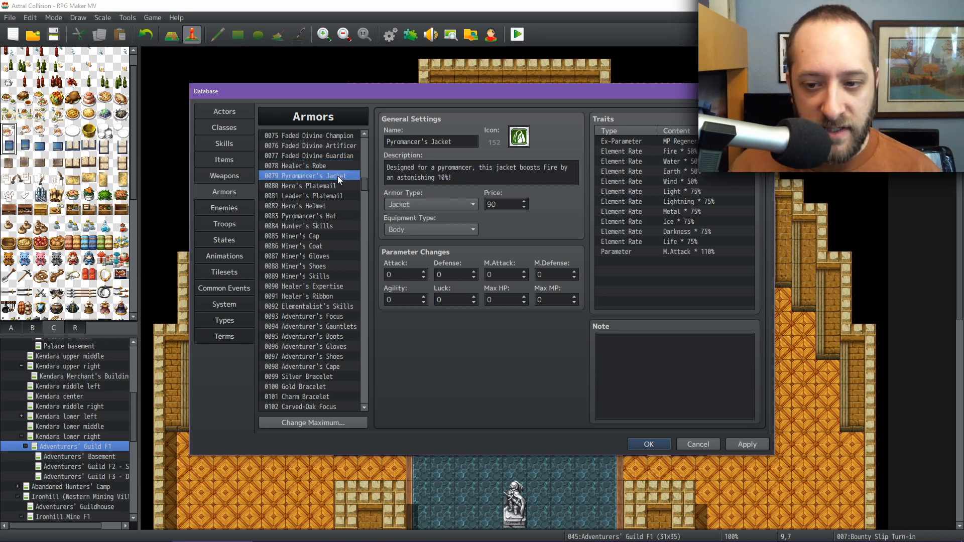
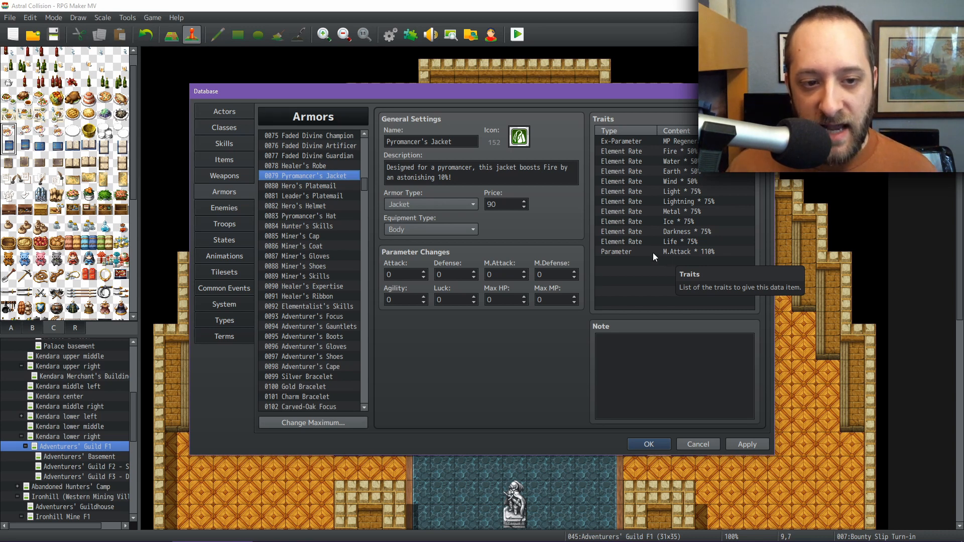
scroll(329, 180, up, 2)
scroll(331, 186, up, 5)
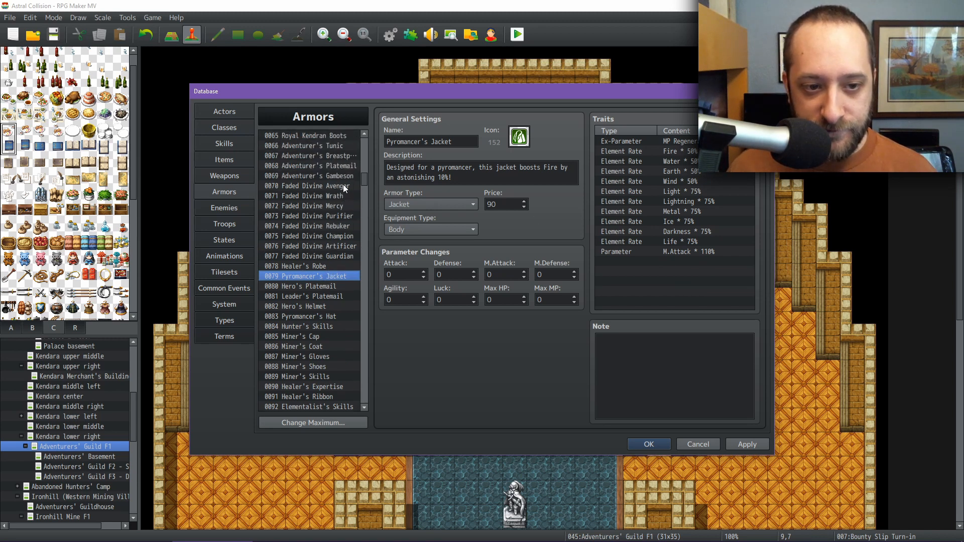
scroll(346, 179, up, 1)
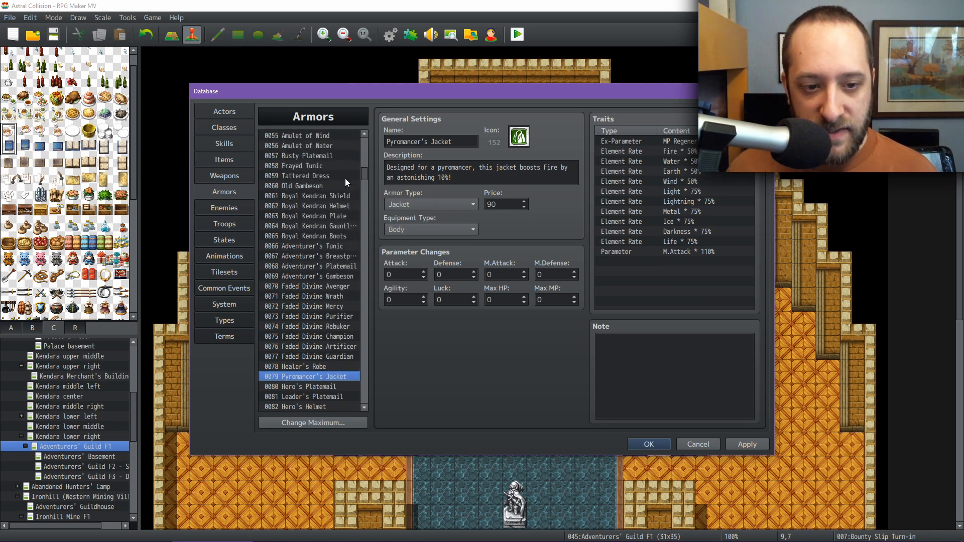
scroll(345, 179, up, 3)
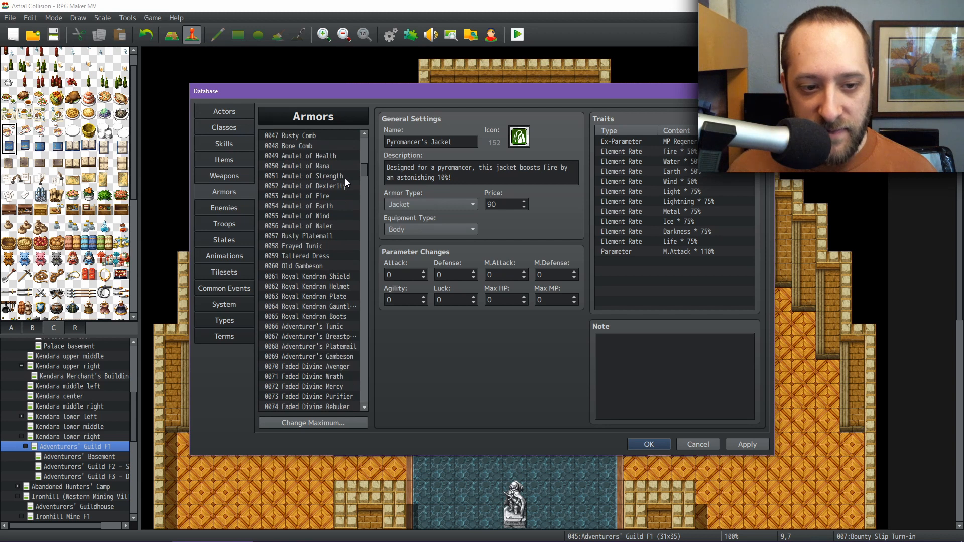
scroll(345, 178, up, 3)
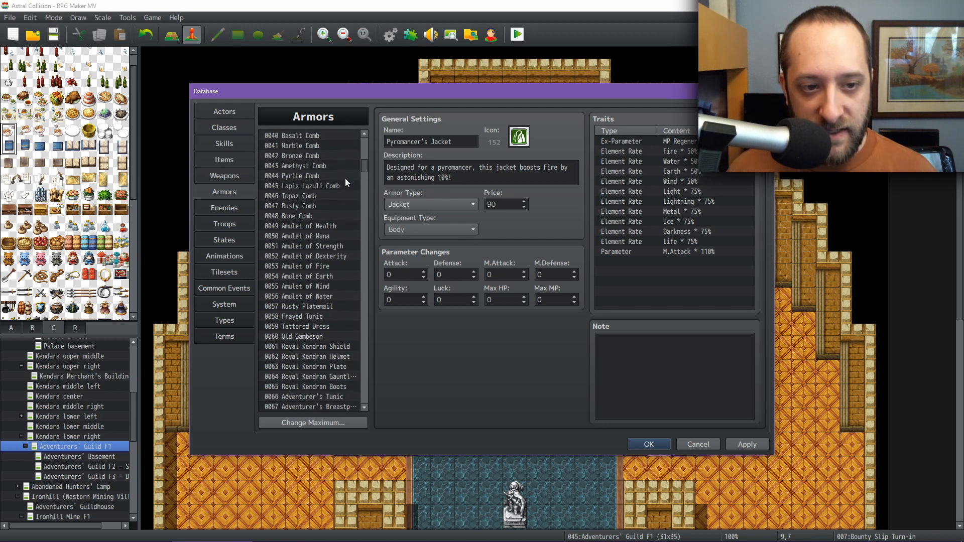
scroll(345, 179, down, 2)
Step: Open the Exploding Vigor skill in the database
click(224, 142)
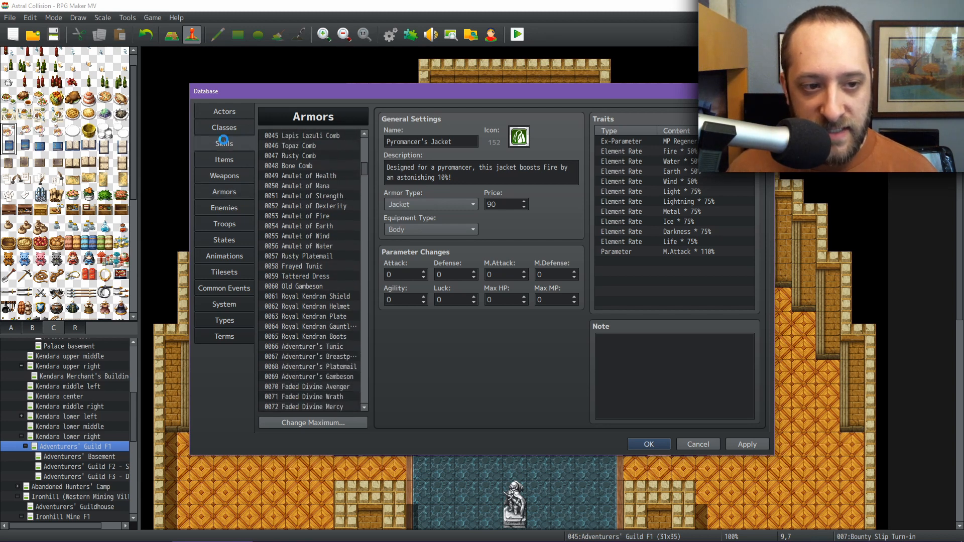
scroll(358, 269, up, 3)
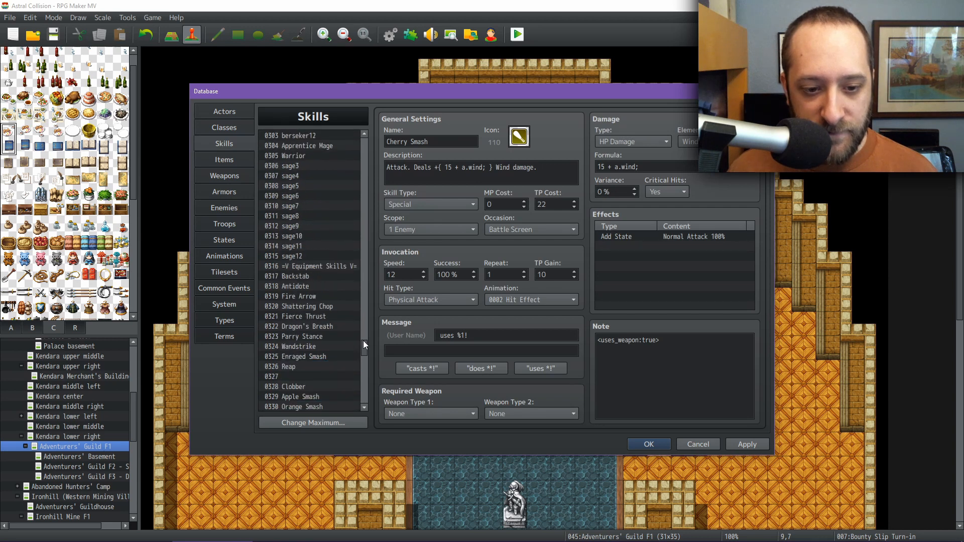
drag(364, 350, 369, 307)
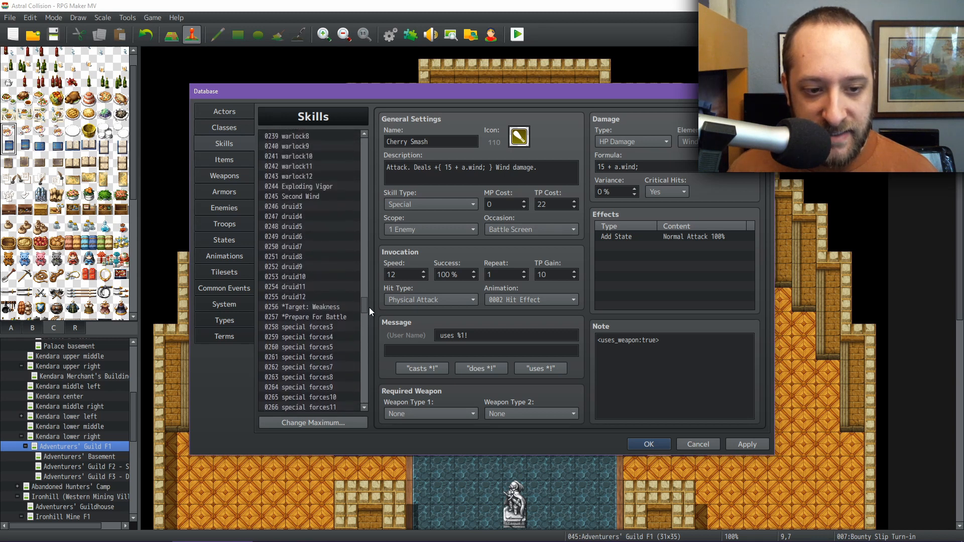
click(338, 189)
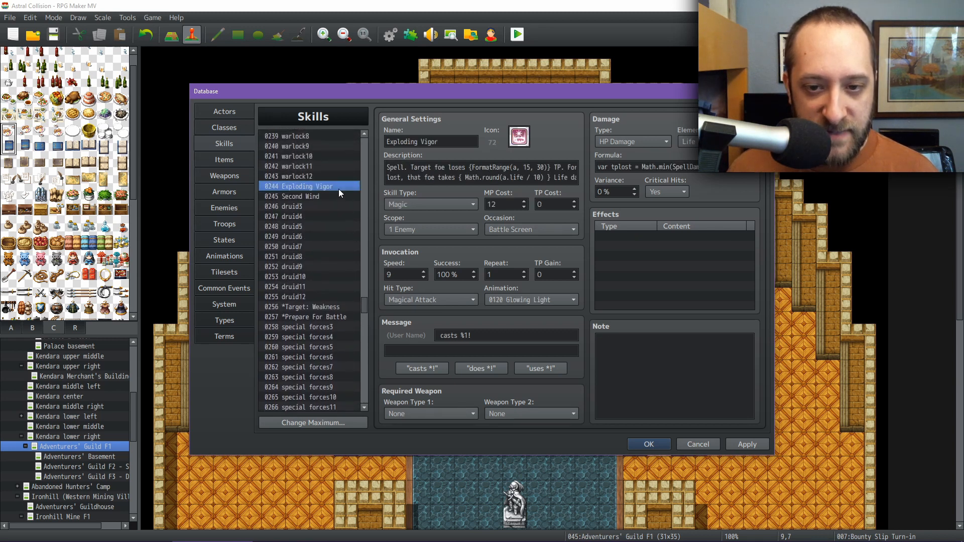
Step: Examine the TP-loss range and Life damage divisor in Exploding Vigor's description, along with its damage formula
click(521, 167)
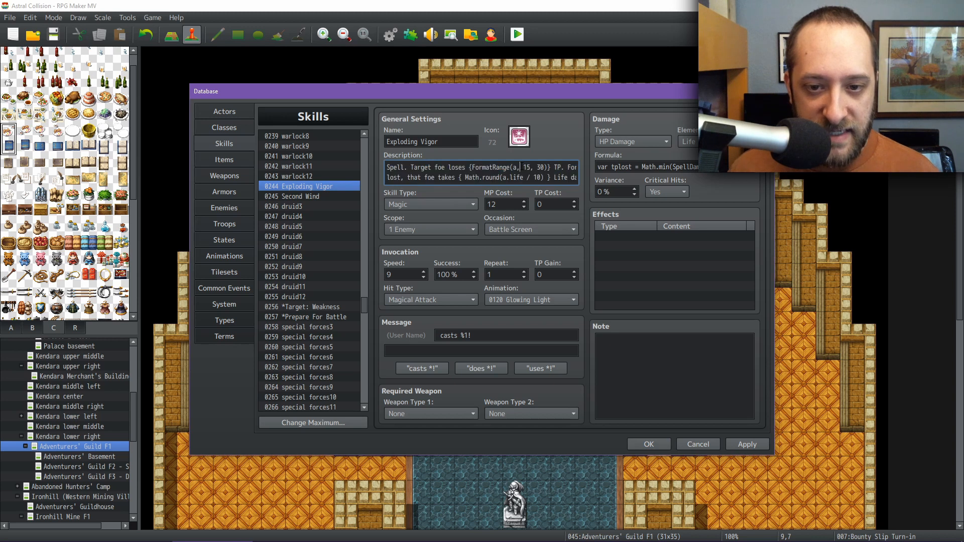
double_click(543, 167)
double_click(527, 168)
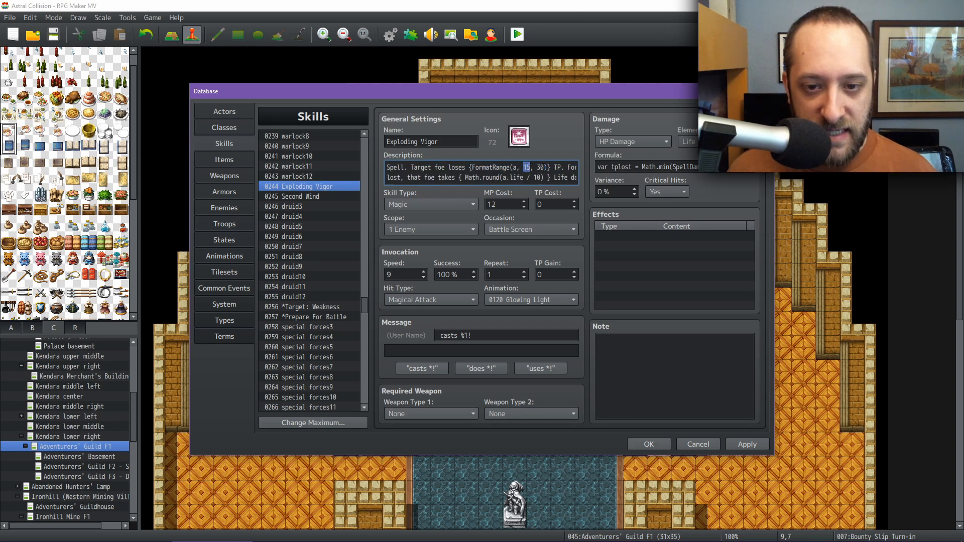
double_click(543, 168)
double_click(538, 167)
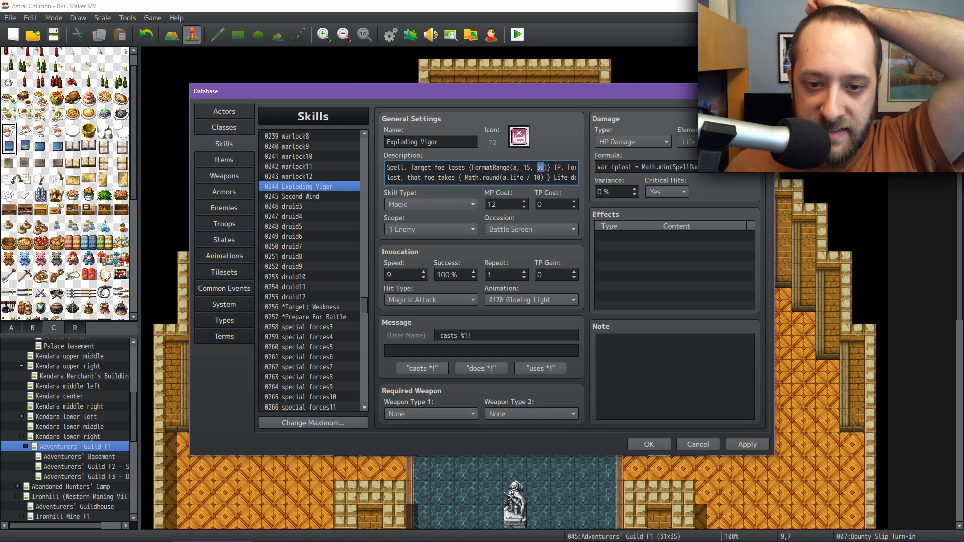
double_click(520, 176)
double_click(538, 177)
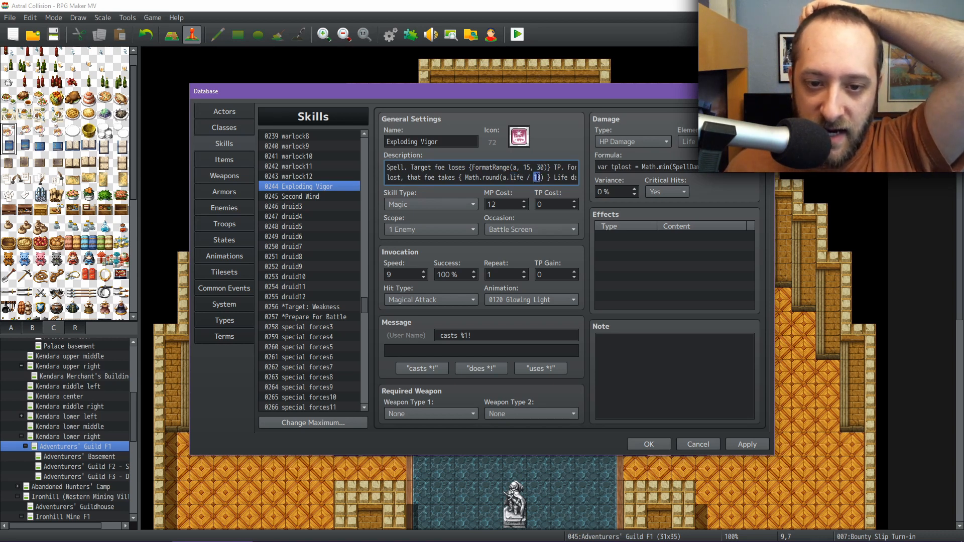
text(12)
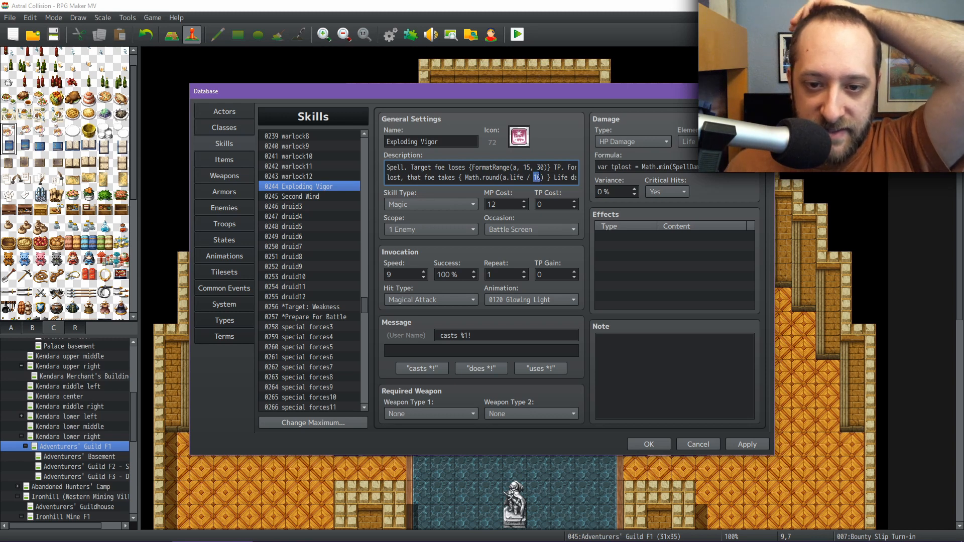
key(ctrl+z)
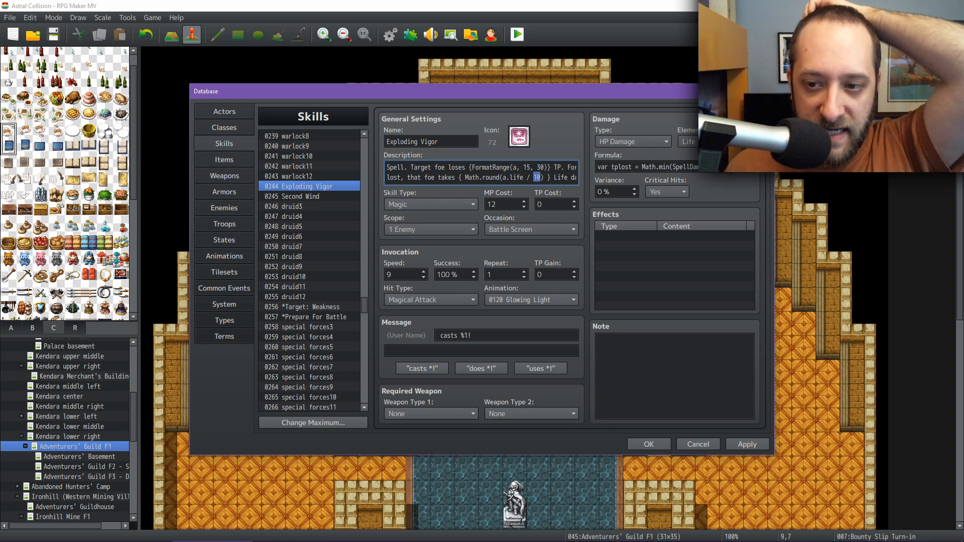
click(713, 166)
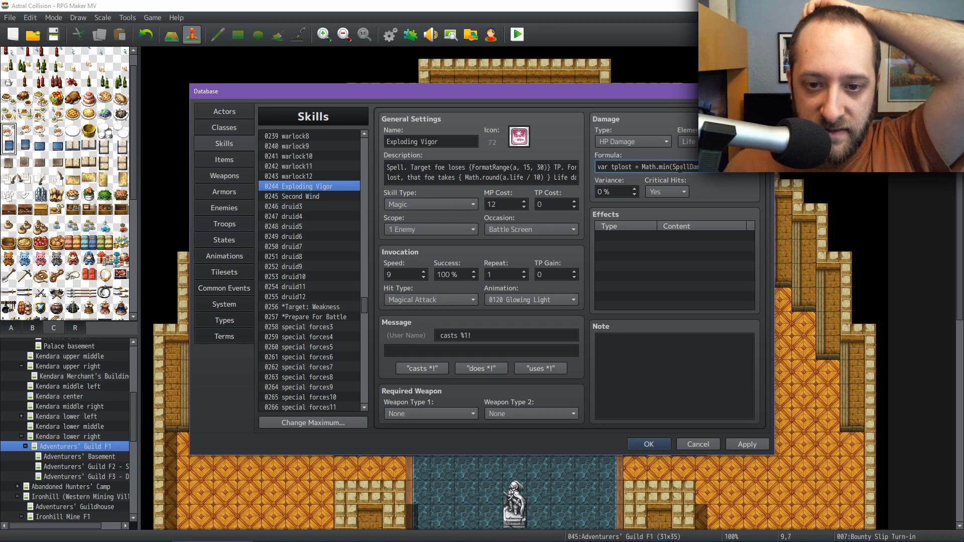
Step: Set the FormatRange values for TP loss in Exploding Vigor's description to 10 and 20
double_click(527, 167)
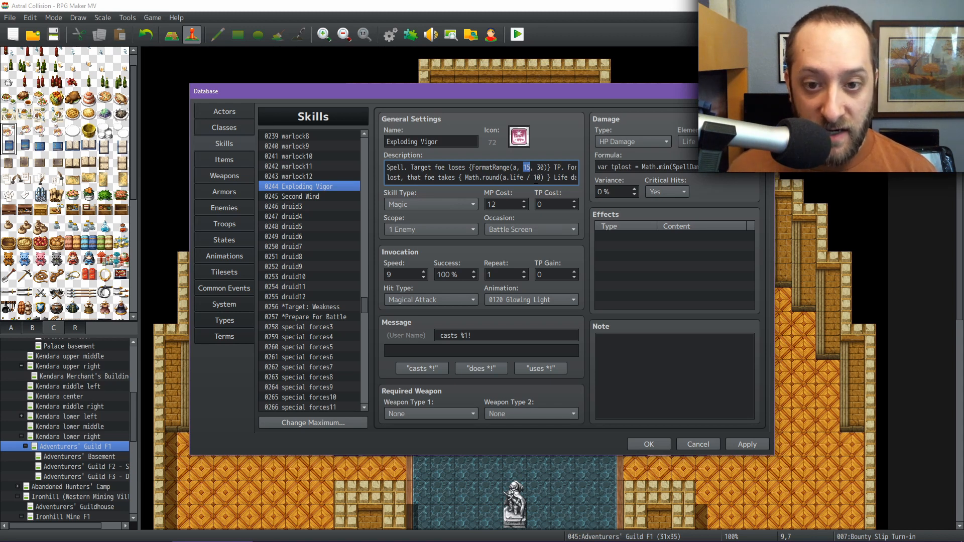
text(10)
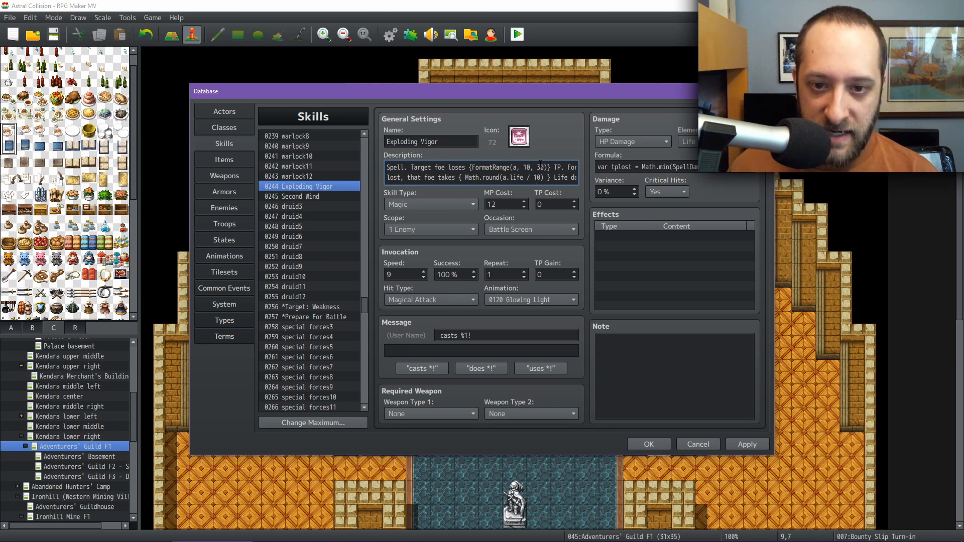
double_click(540, 167)
text(20)
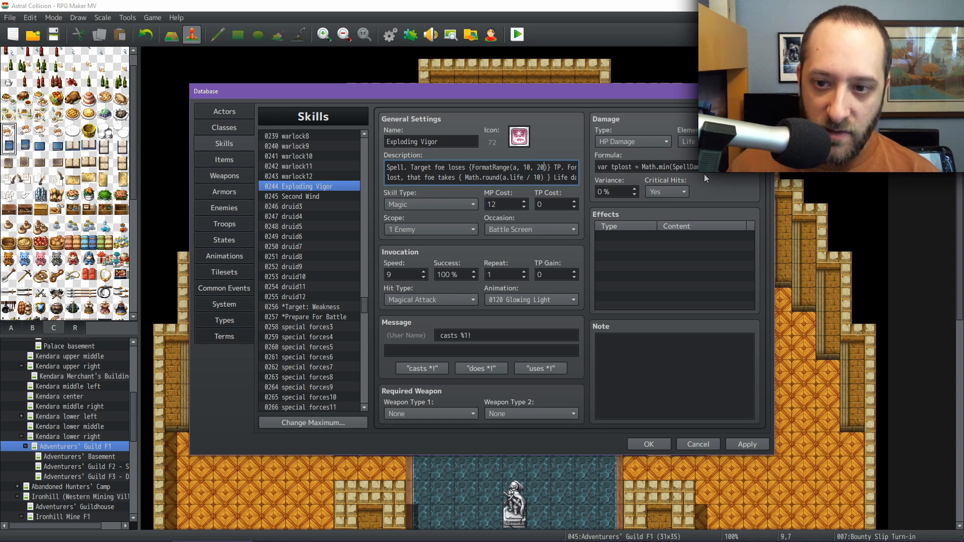
Step: Review Exploding Vigor's damage formula from beginning to end
click(723, 168)
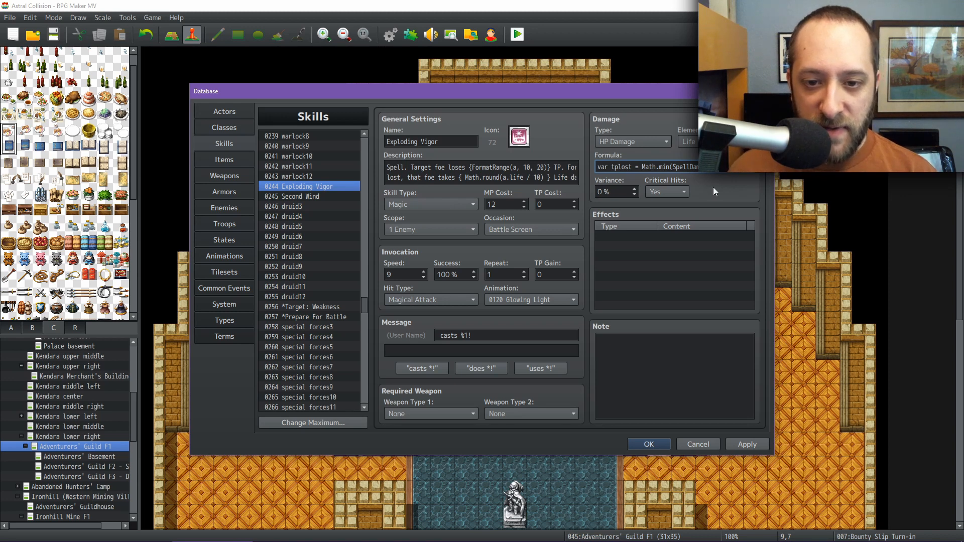
key(End)
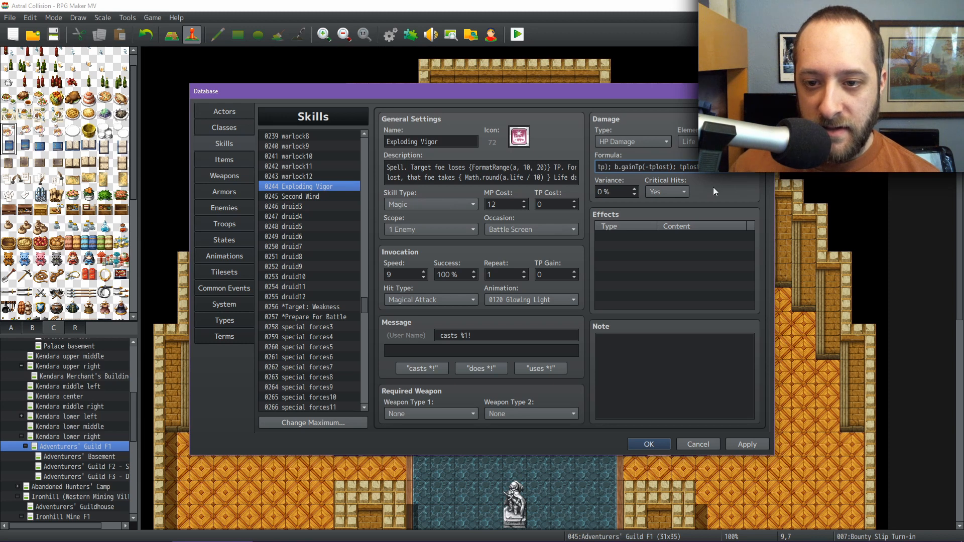
key(Home)
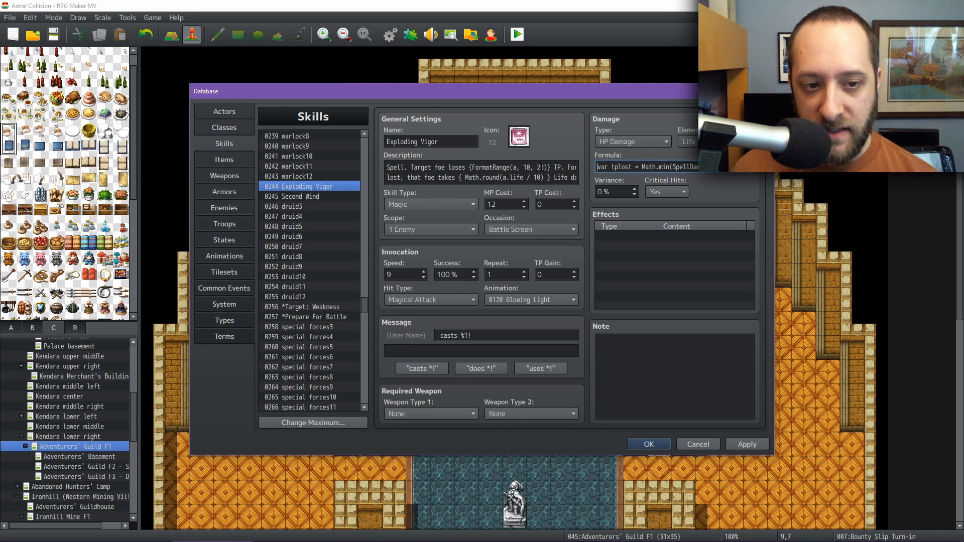
Step: Examine the Second Wind skill's healing multiplier and TP threshold in its description and formula
click(326, 196)
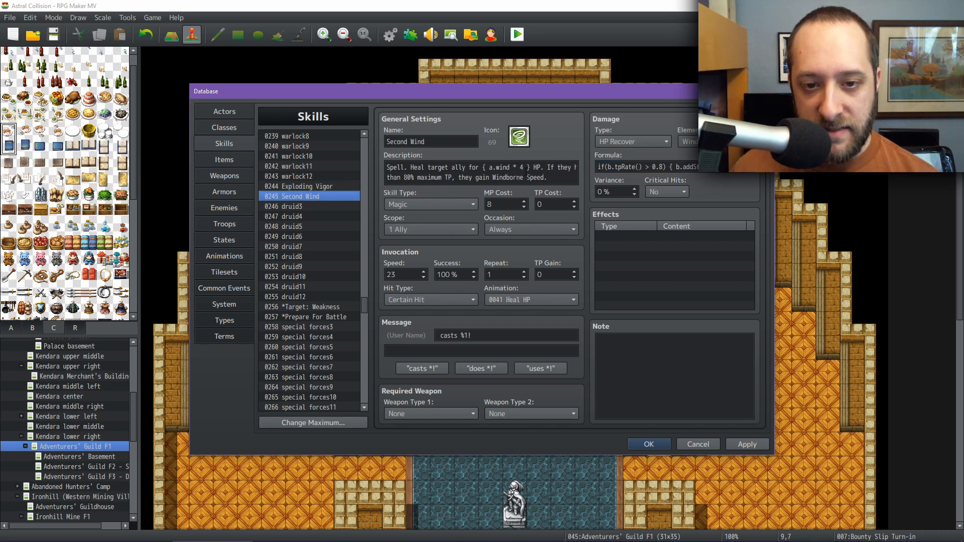
double_click(521, 167)
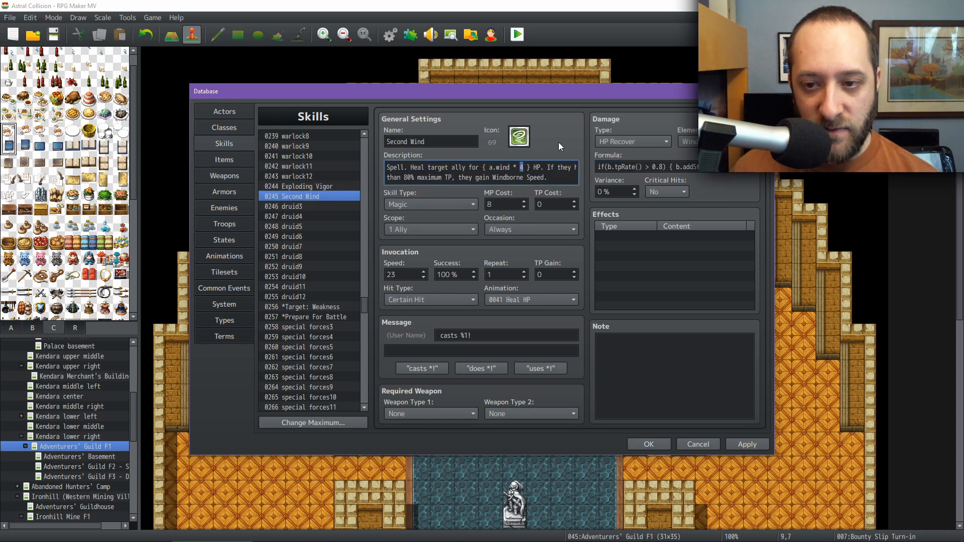
double_click(661, 166)
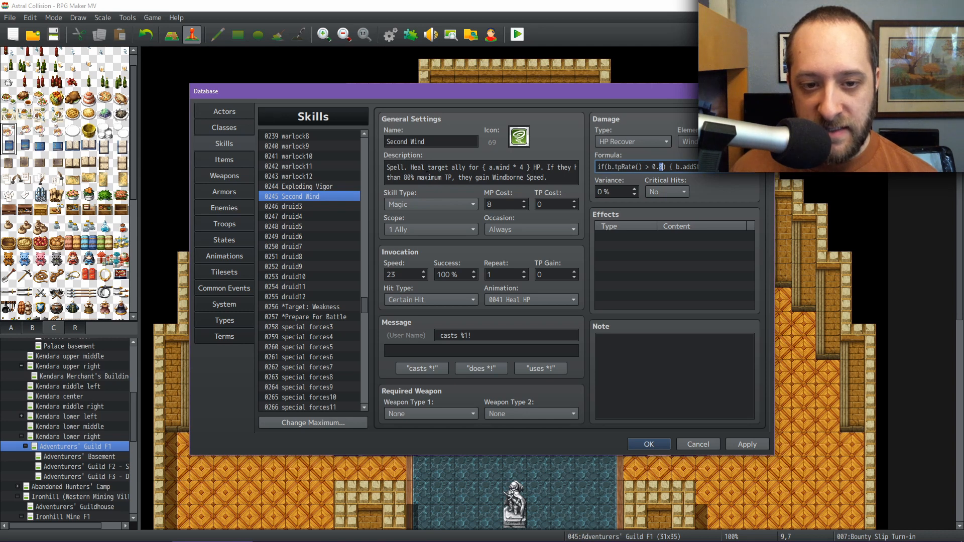
double_click(407, 177)
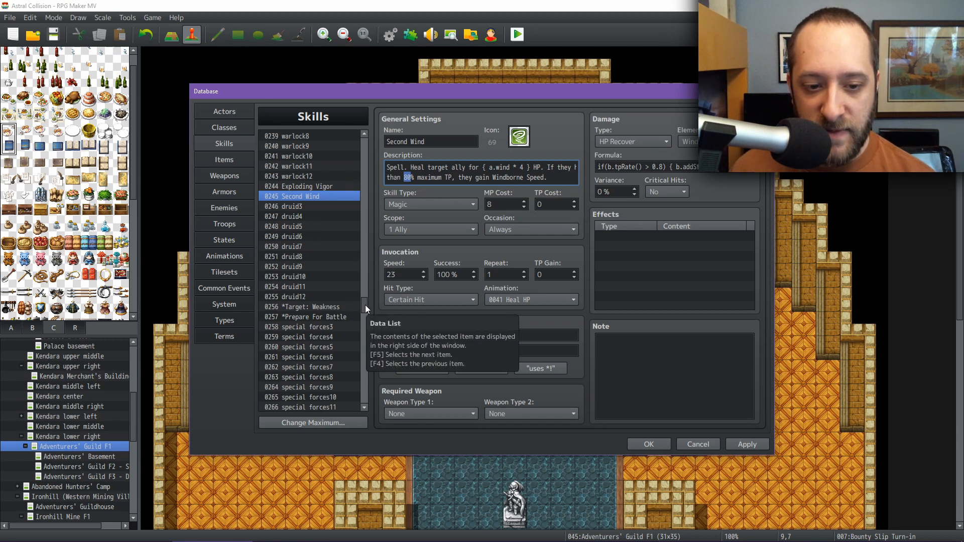
Step: Look over the Reckless Bash skill and the monster attack skills that hit three random, four random and all targets
drag(365, 305, 365, 284)
drag(366, 281, 365, 275)
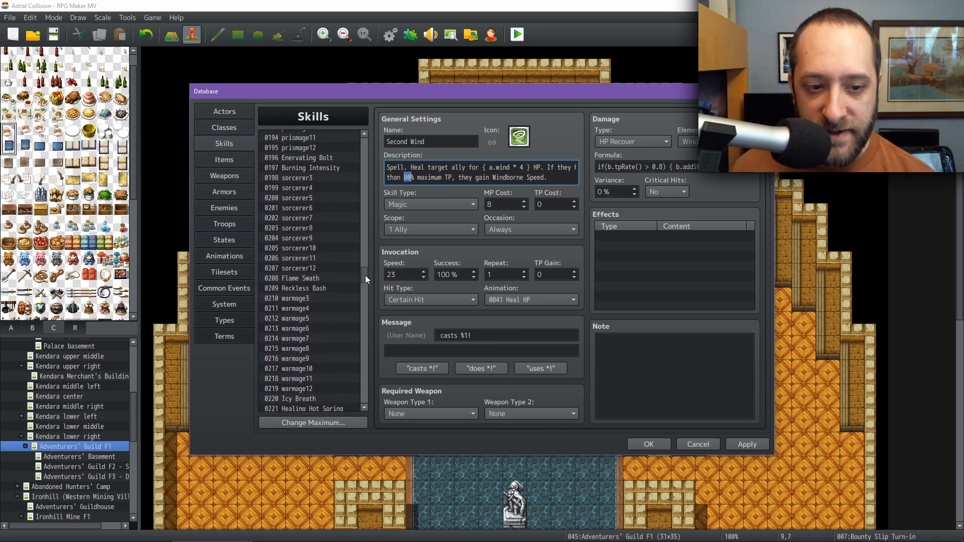
click(330, 289)
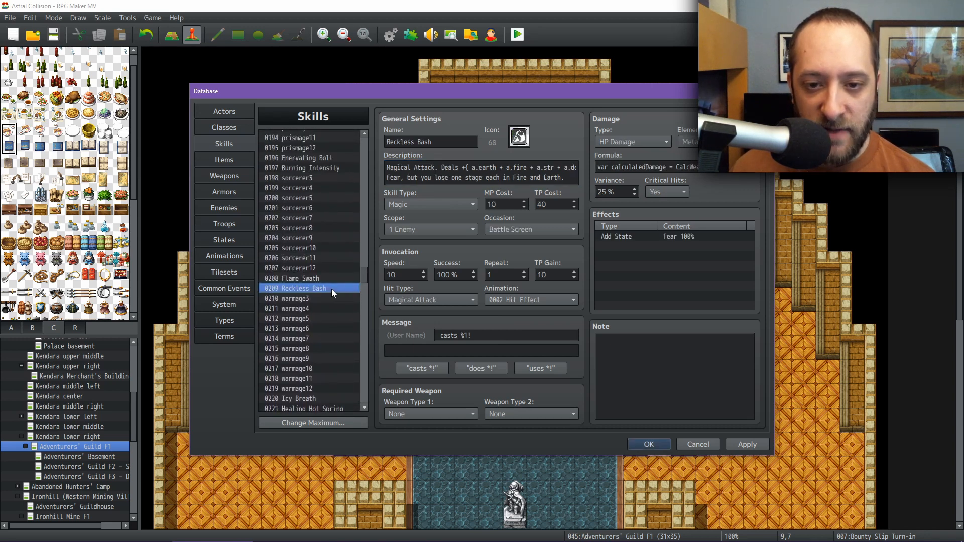
drag(365, 272, 369, 203)
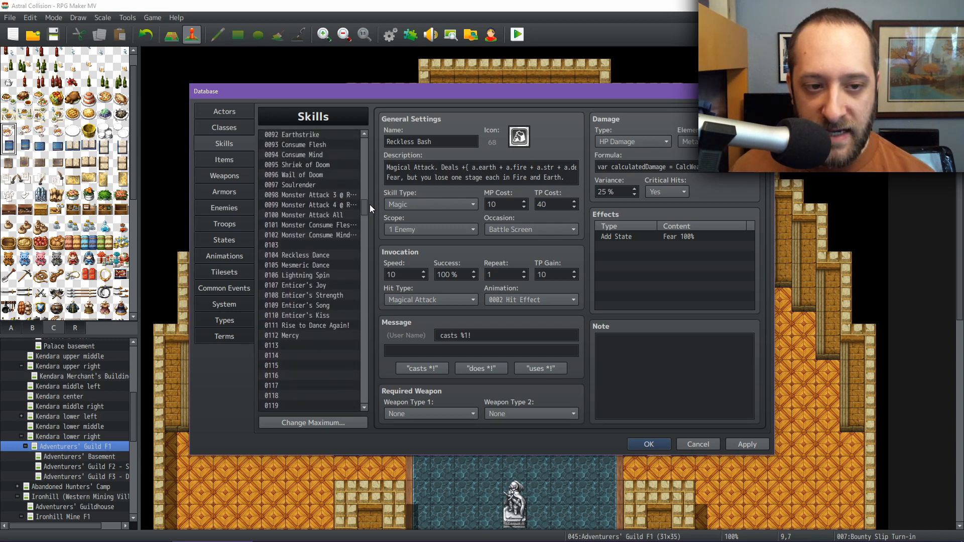
click(332, 196)
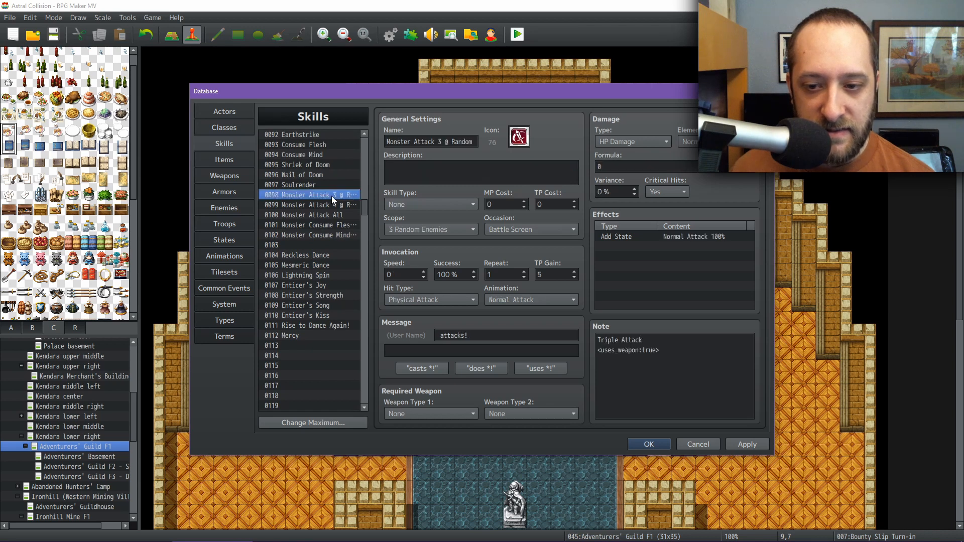
click(330, 204)
click(325, 216)
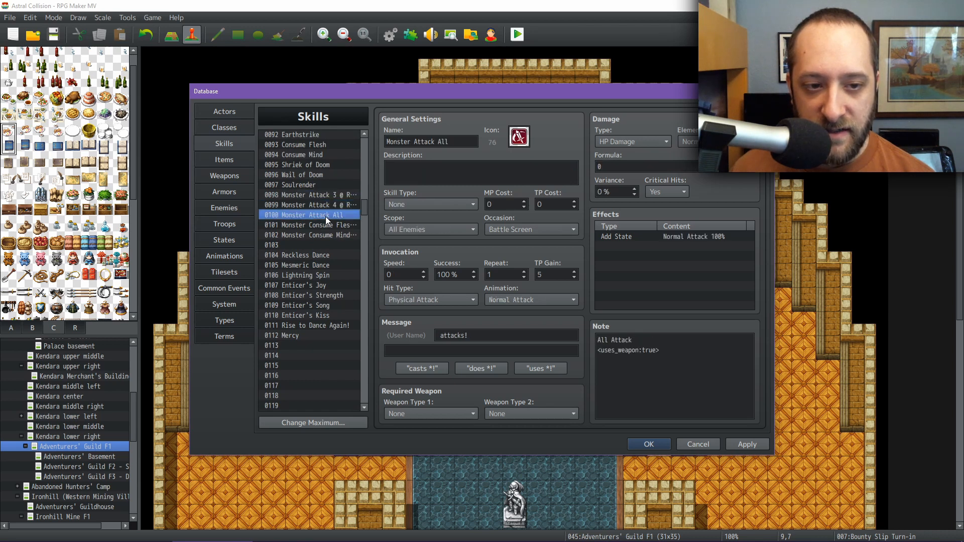
Step: Open the Bandage Wound skill and examine the attribute multiplier and TP part of its healing formula
scroll(339, 215, up, 1)
scroll(329, 232, up, 7)
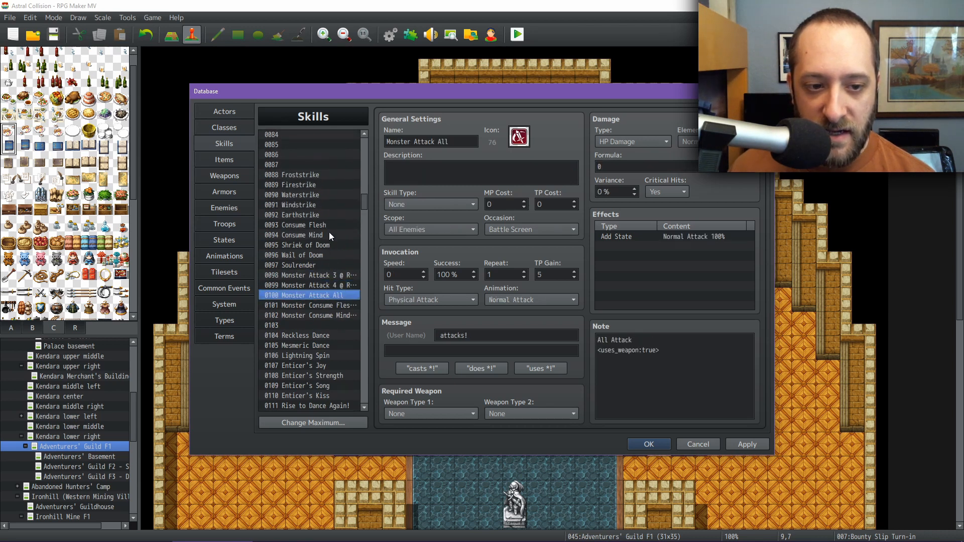
scroll(331, 225, up, 6)
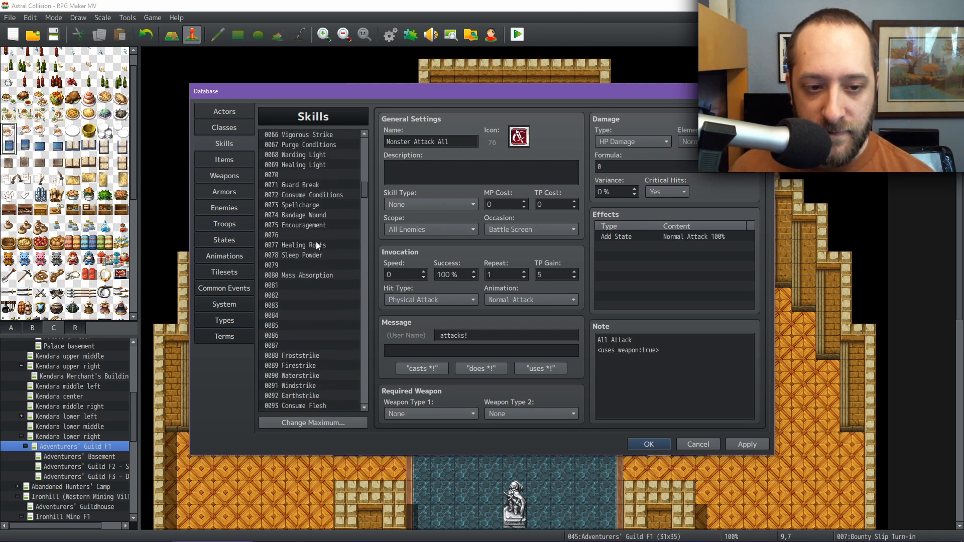
click(315, 216)
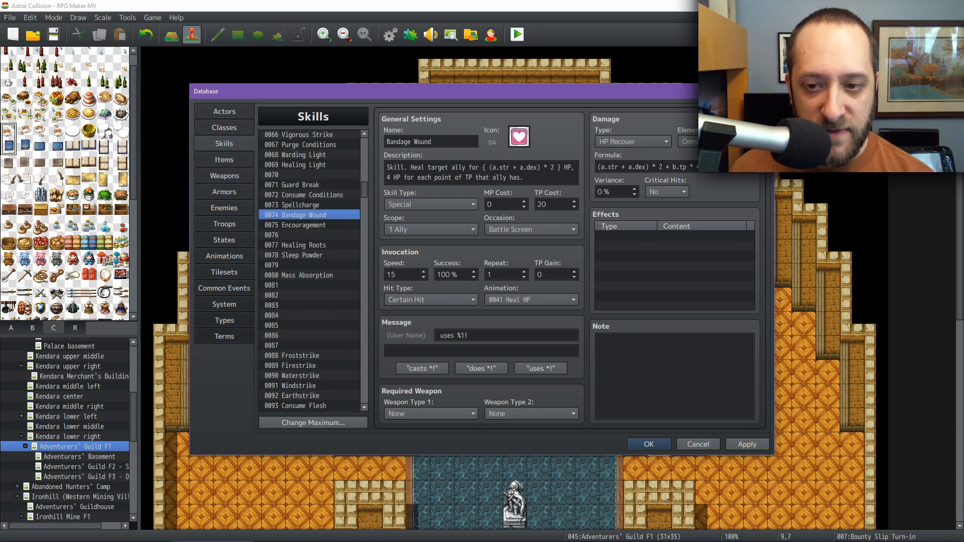
double_click(661, 167)
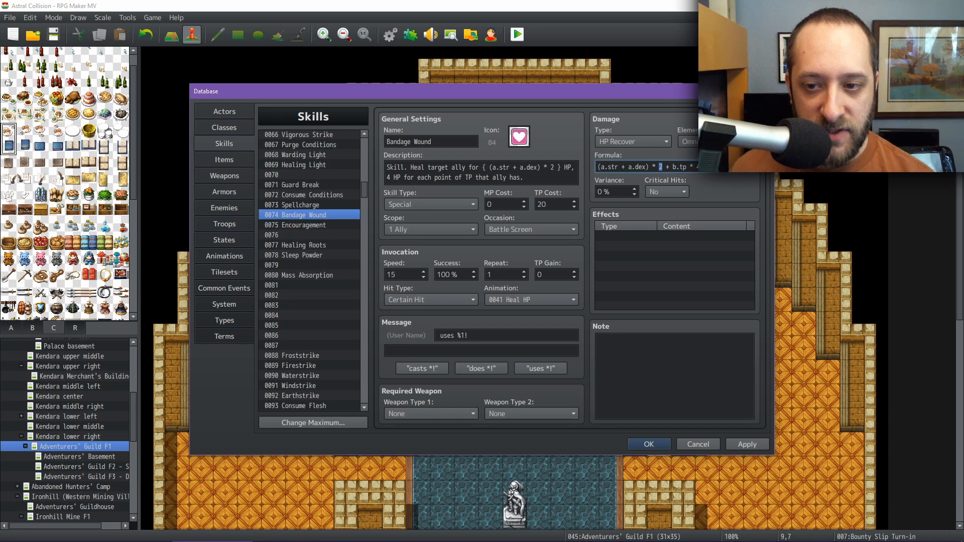
drag(701, 166, 673, 167)
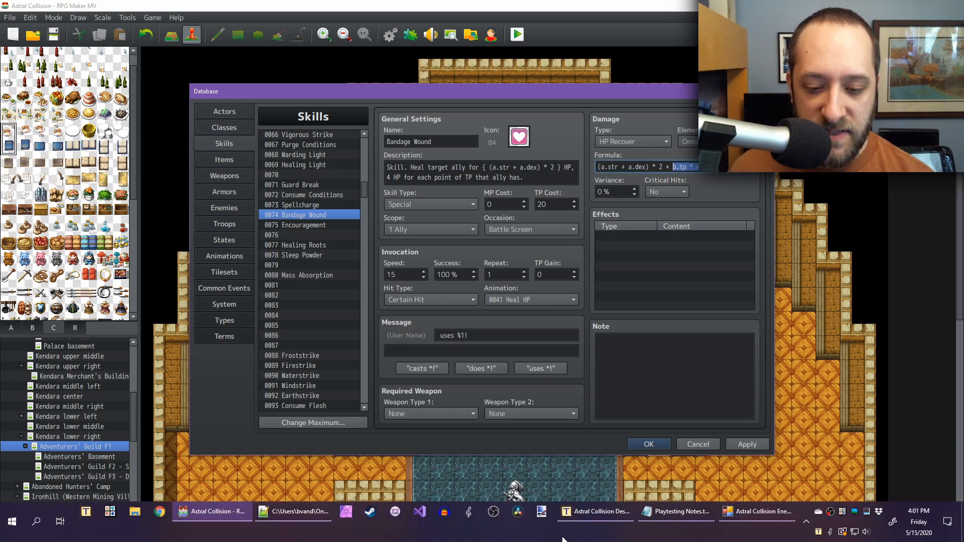
Step: Check the Icy Breath and Bandage Wound entries in the Notepad playtesting notes, and return to the RPG Maker database
click(675, 511)
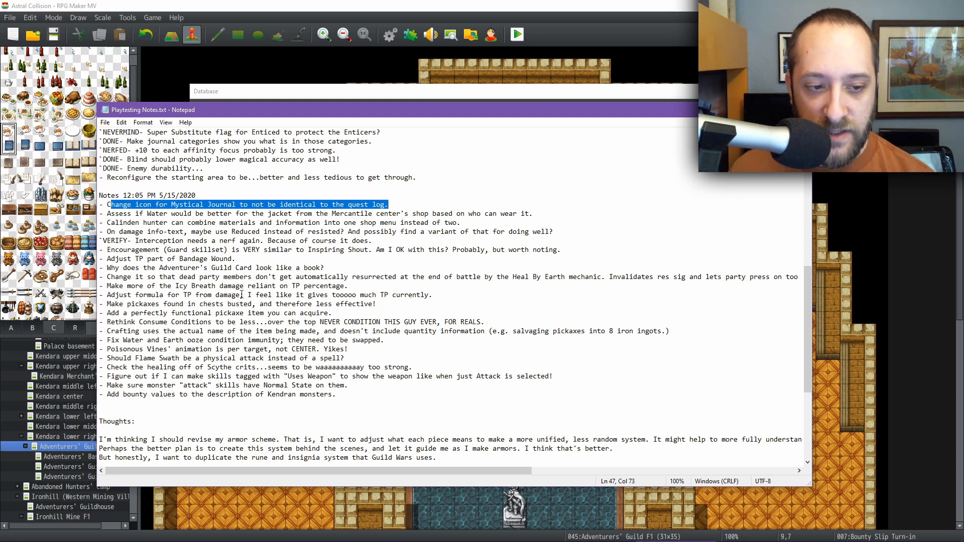
drag(358, 286, 108, 286)
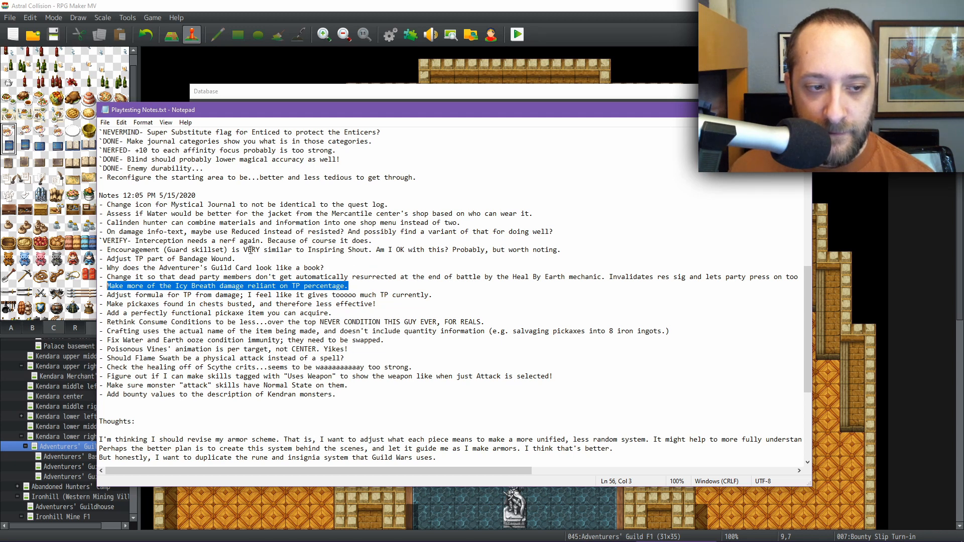
drag(233, 258, 109, 259)
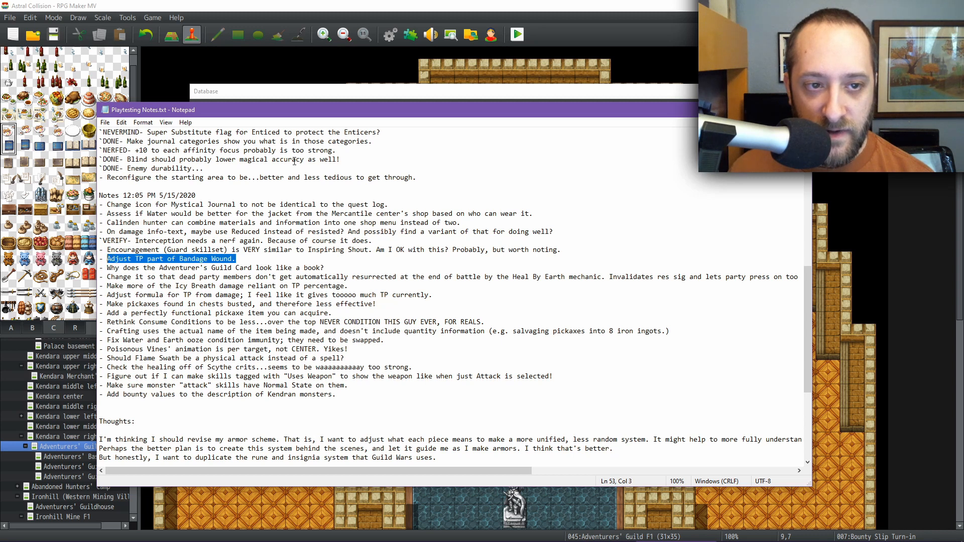
click(351, 97)
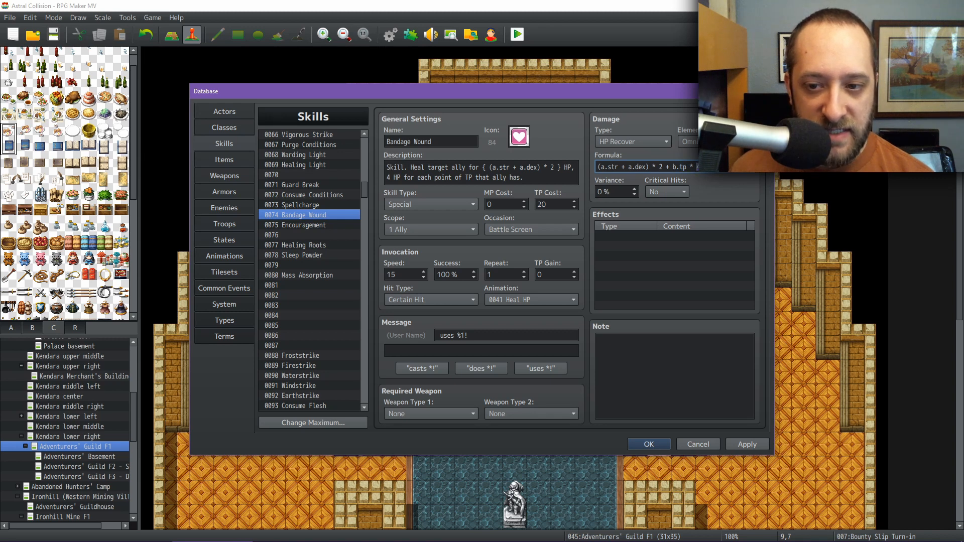
Step: Look at the Consume Conditions skill and examine the description and effects of Inspiring Shout
click(316, 201)
click(325, 195)
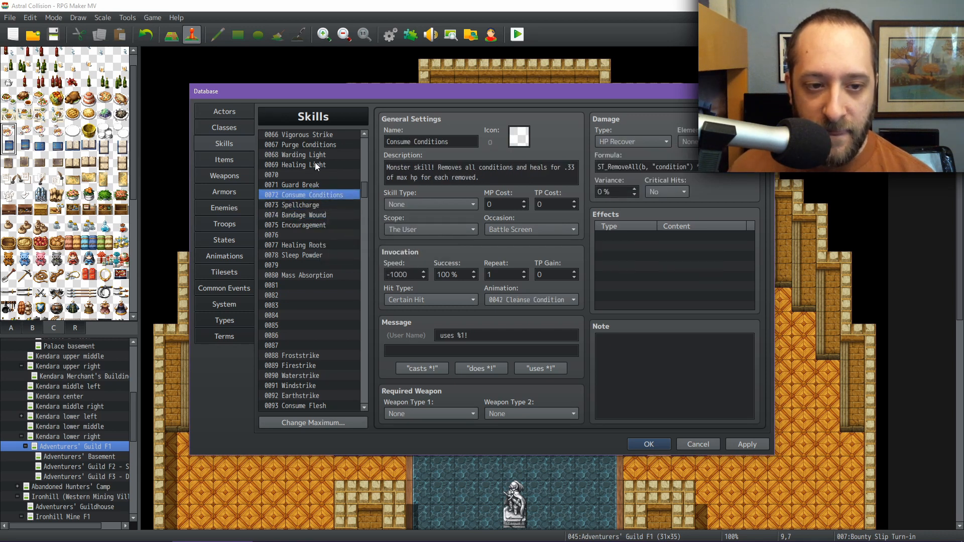
scroll(315, 162, up, 3)
scroll(320, 201, up, 2)
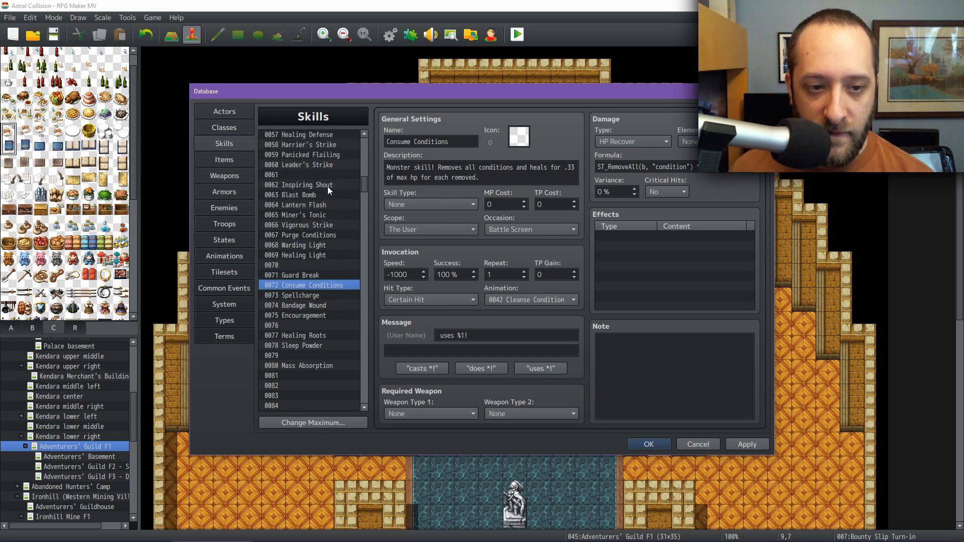
click(311, 185)
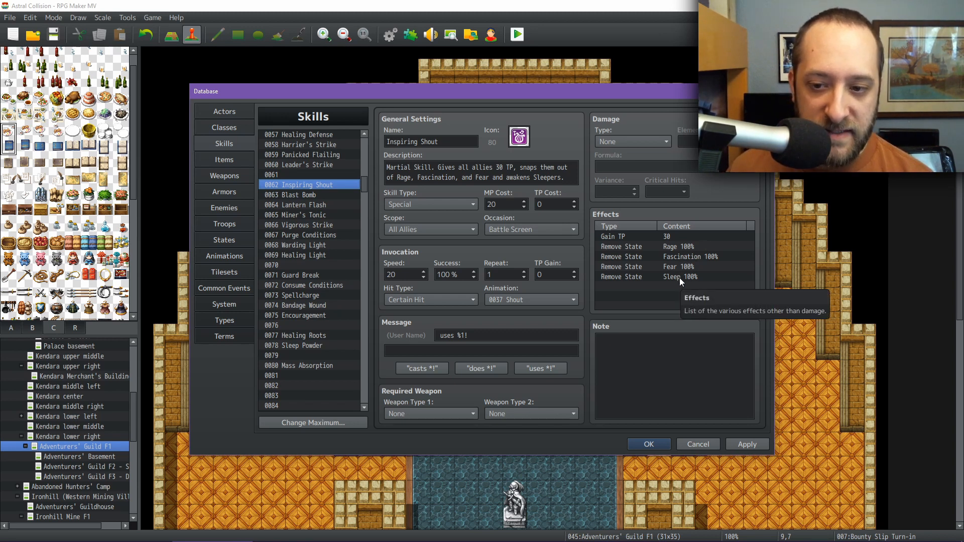
Step: Find the Encouragement skill and compare its costs and effects with those of Inspiring Shout
scroll(327, 175, up, 4)
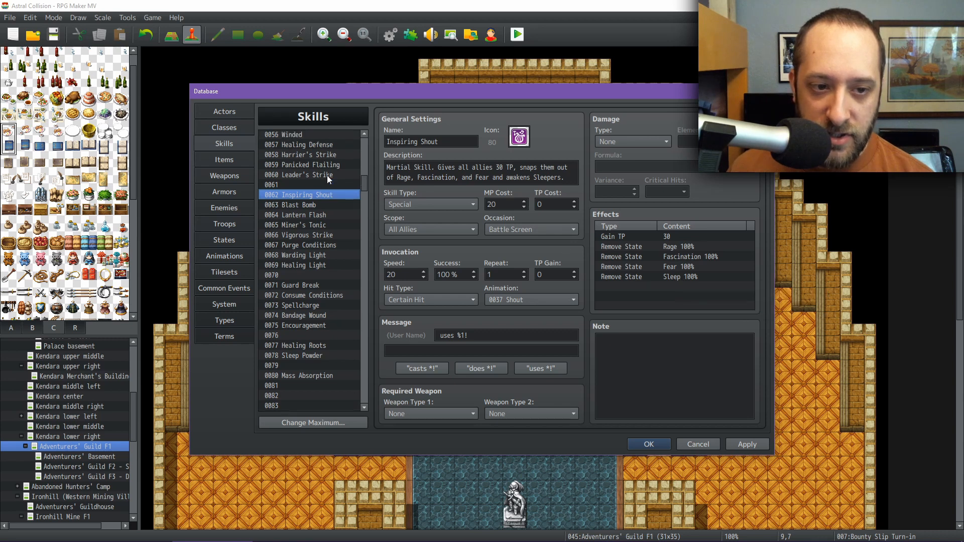
scroll(330, 175, up, 3)
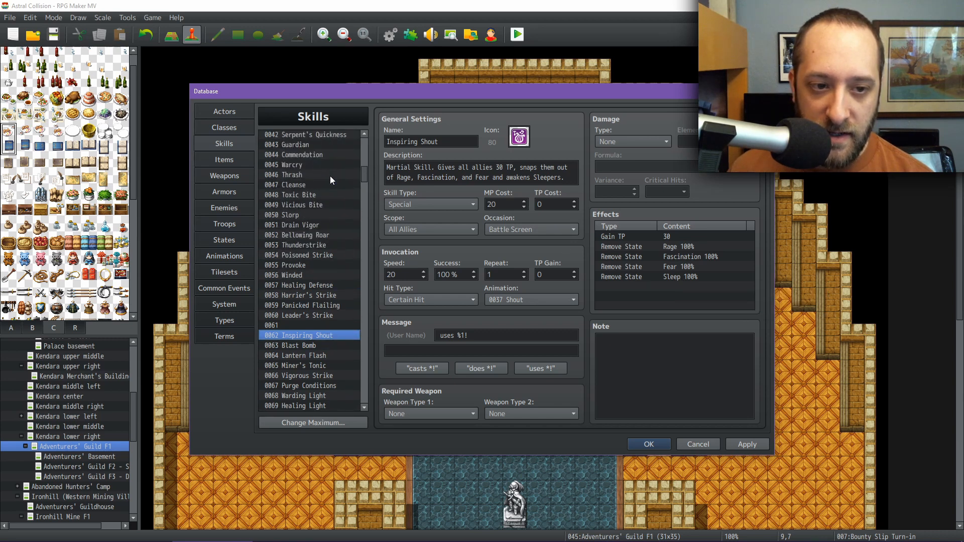
scroll(330, 175, up, 2)
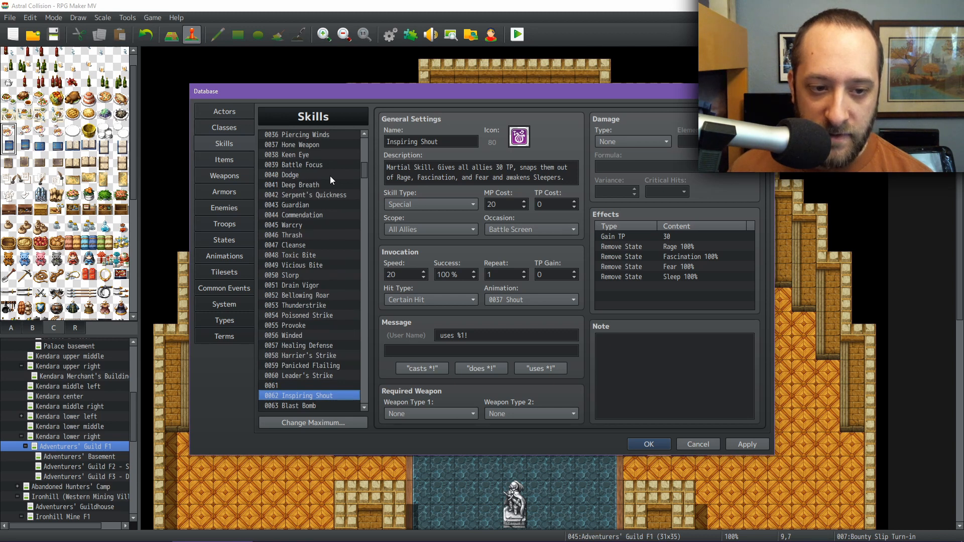
scroll(330, 226, down, 2)
scroll(329, 225, down, 7)
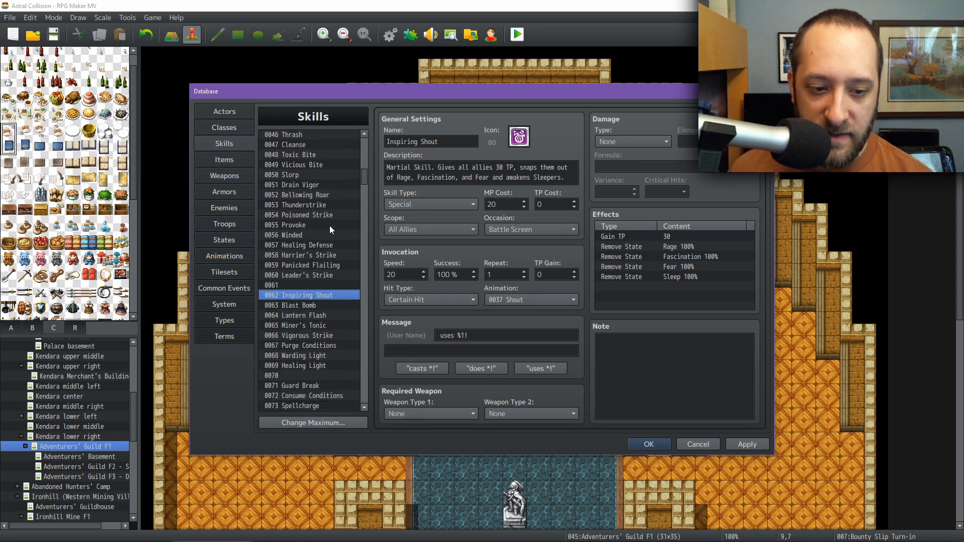
scroll(330, 229, down, 11)
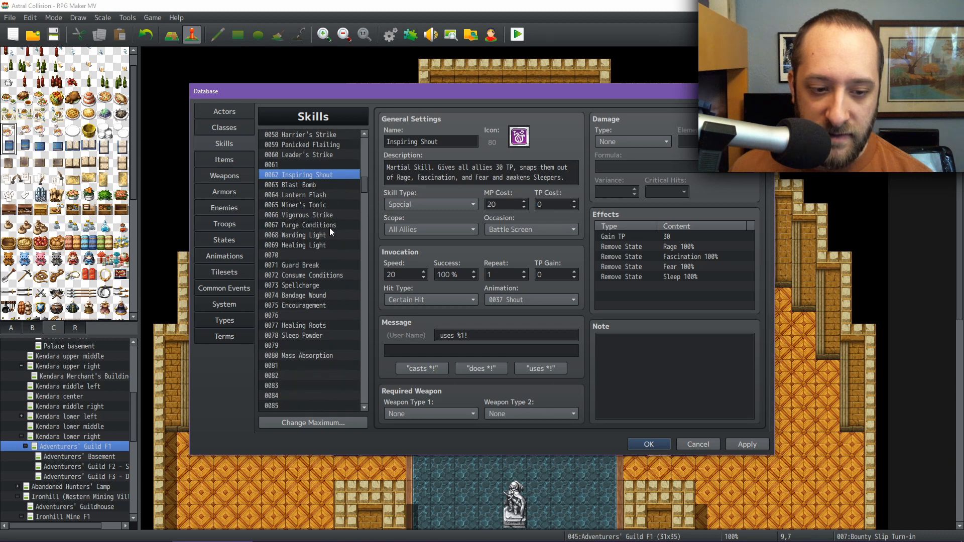
scroll(329, 228, down, 3)
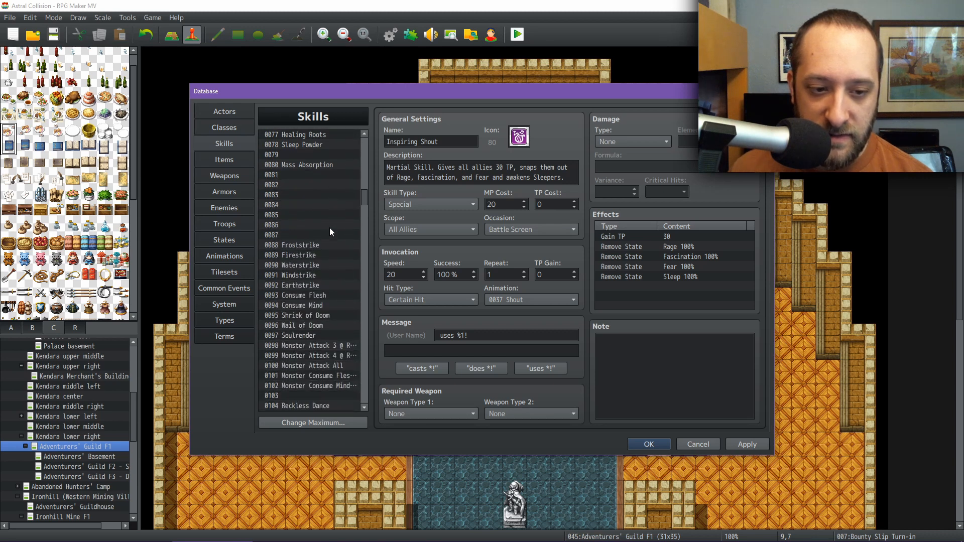
scroll(329, 227, down, 3)
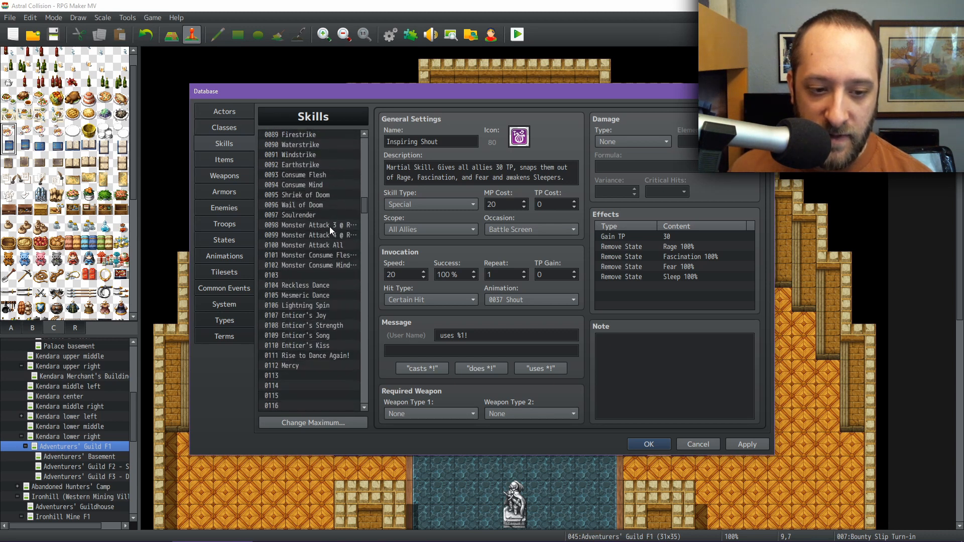
scroll(330, 229, up, 10)
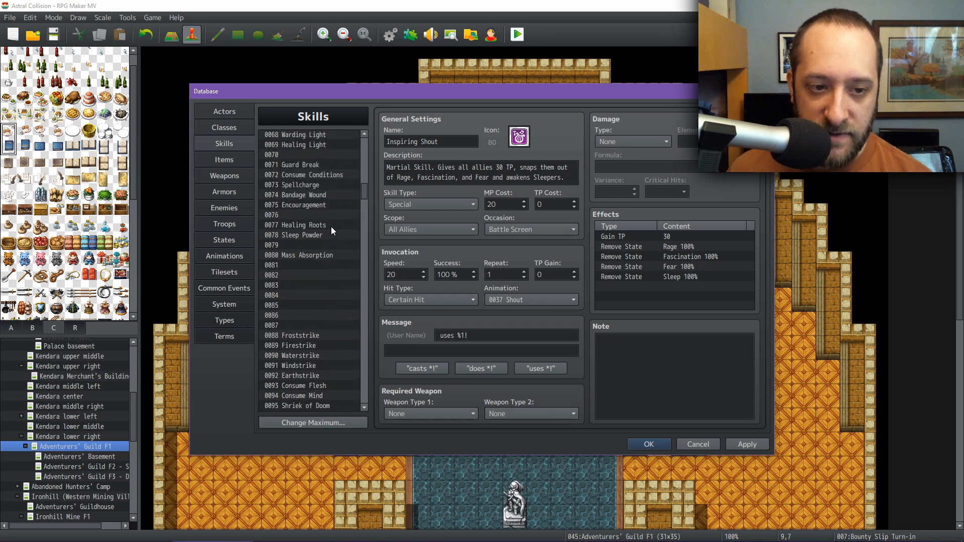
scroll(330, 231, up, 1)
click(317, 215)
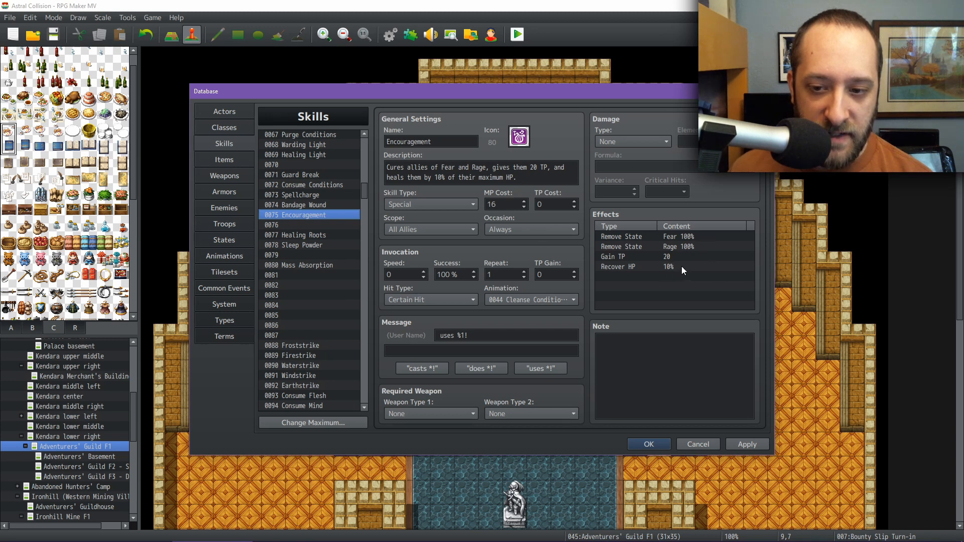
scroll(321, 173, up, 3)
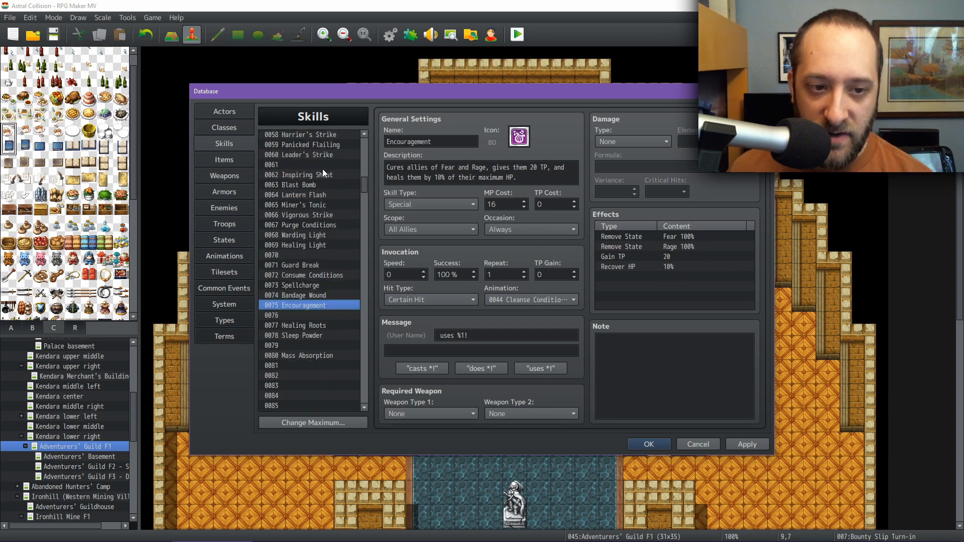
click(323, 174)
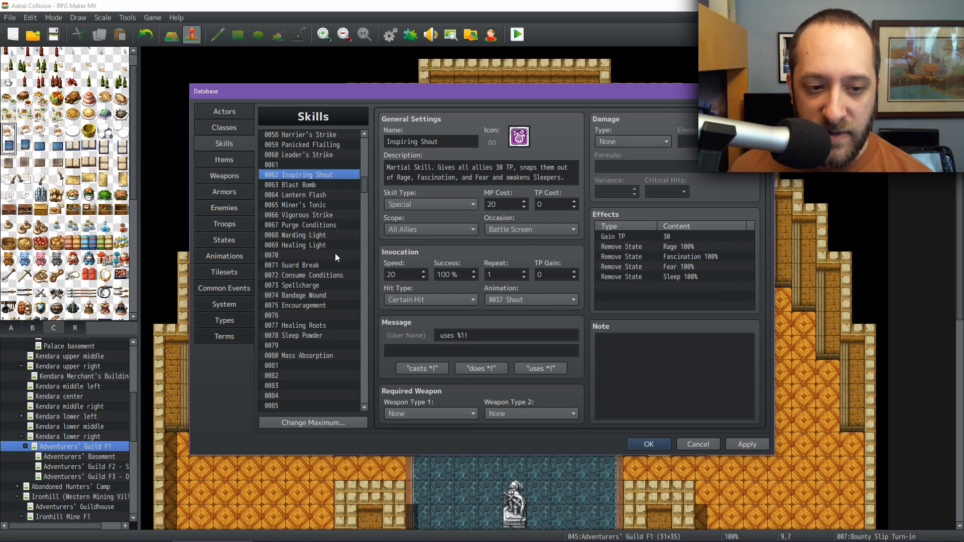
Step: Compare the MP costs, TP gains and removed states of the Encouragement and Inspiring Shout skills
click(312, 307)
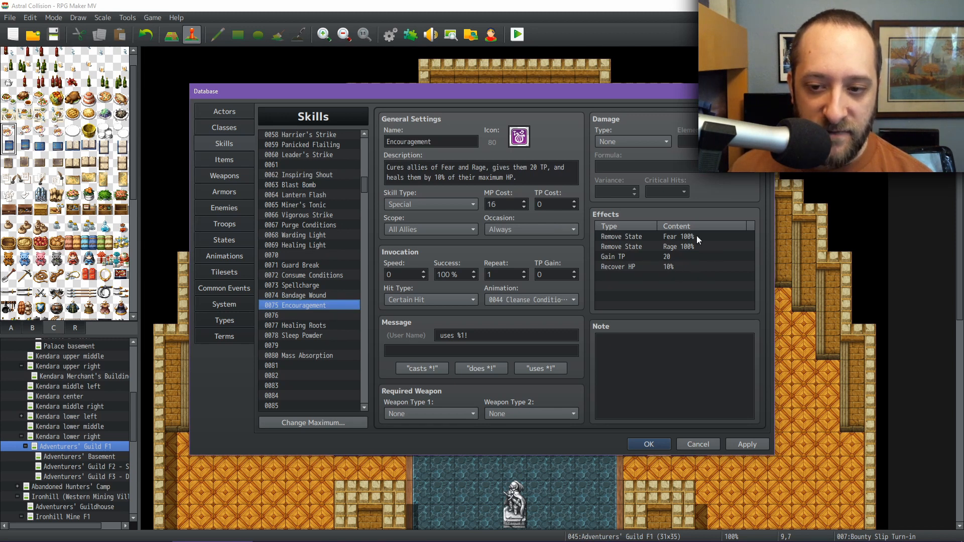
click(323, 174)
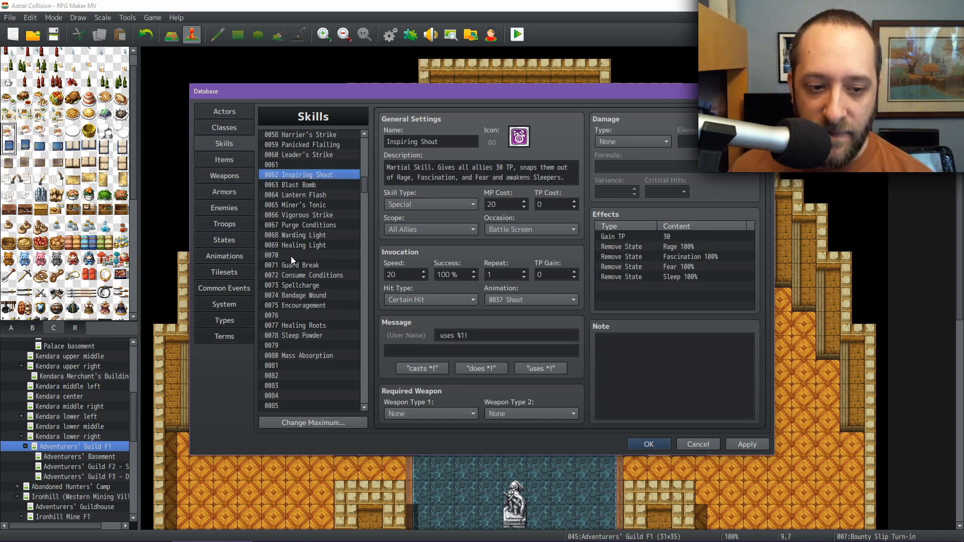
click(306, 305)
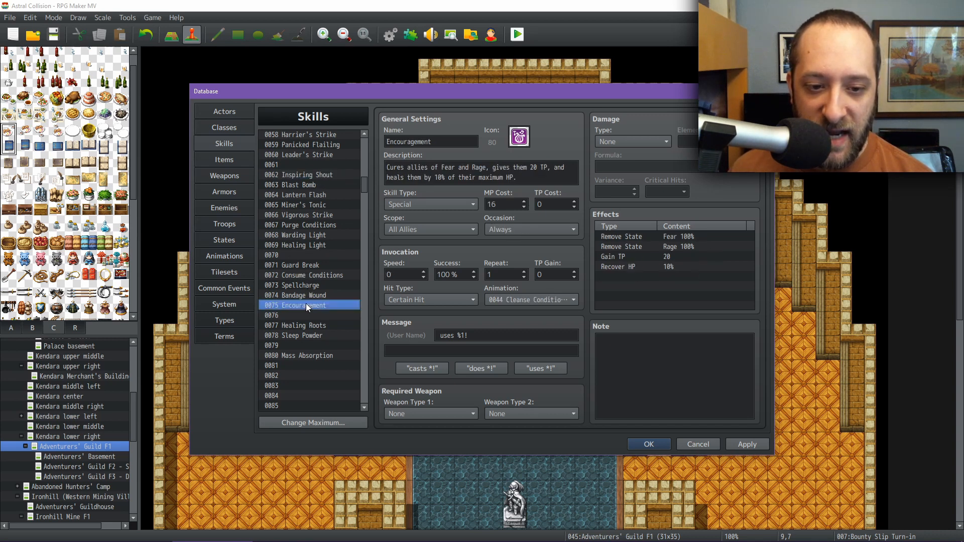
click(315, 174)
Step: Open the Harrier's Strike skill and compare its TP cost, TP gain and damage formula with those of Skillful Strike
scroll(312, 212, up, 2)
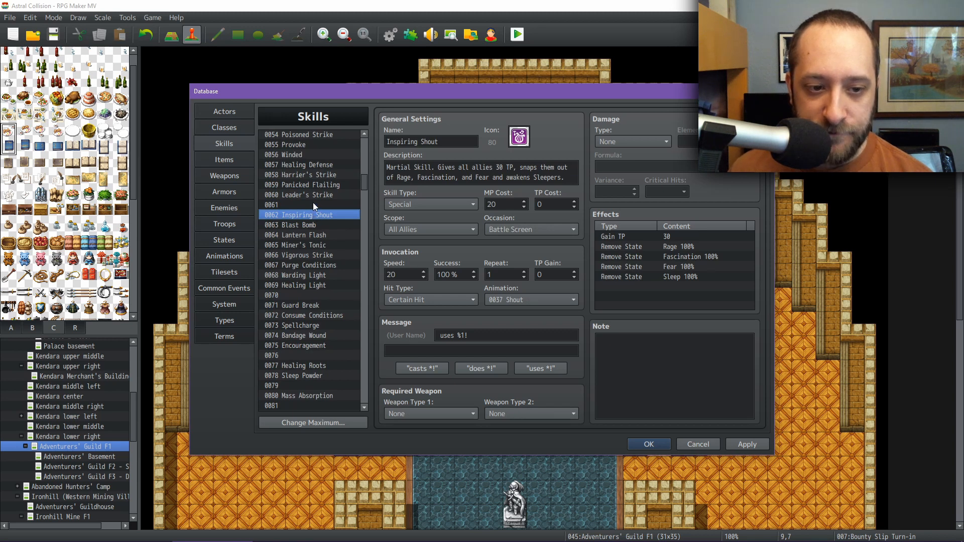
scroll(312, 201, up, 1)
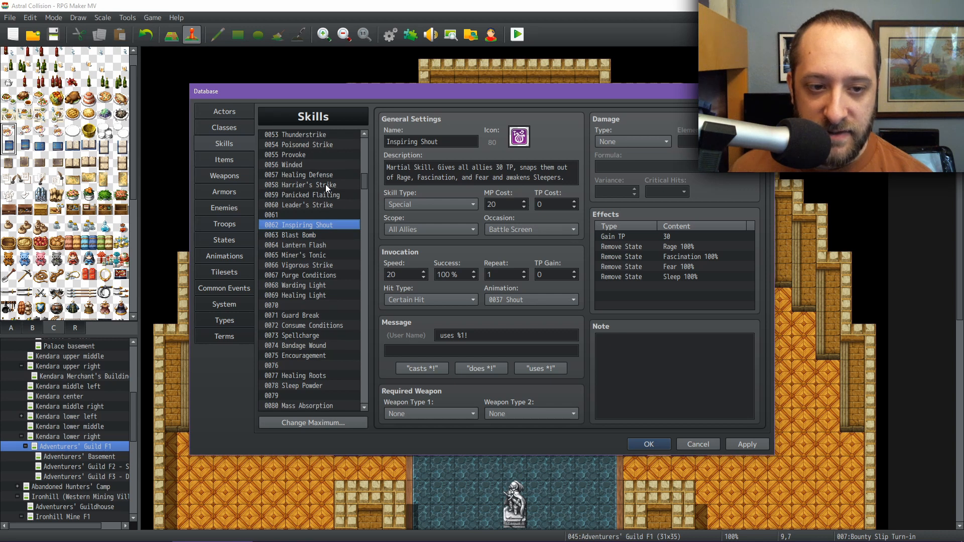
click(325, 184)
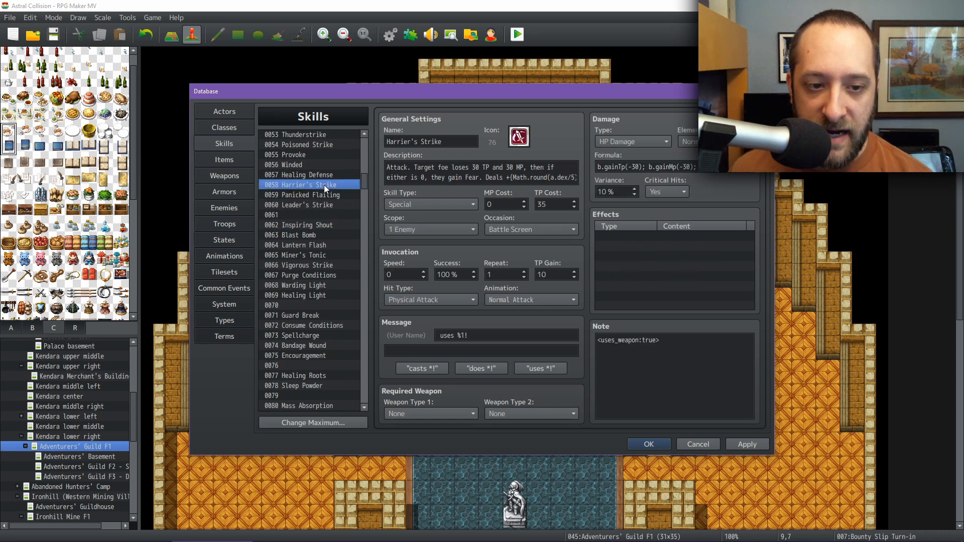
scroll(324, 185, up, 8)
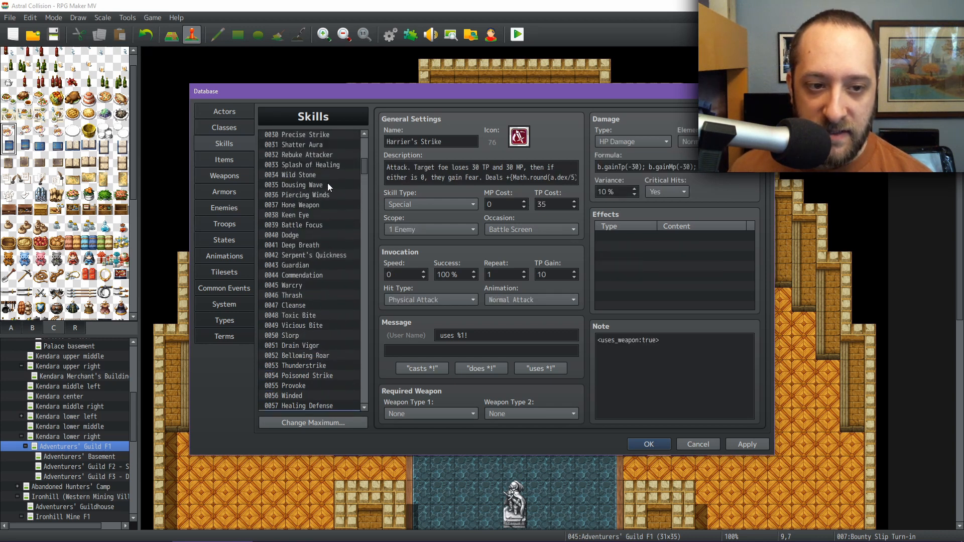
scroll(328, 185, up, 4)
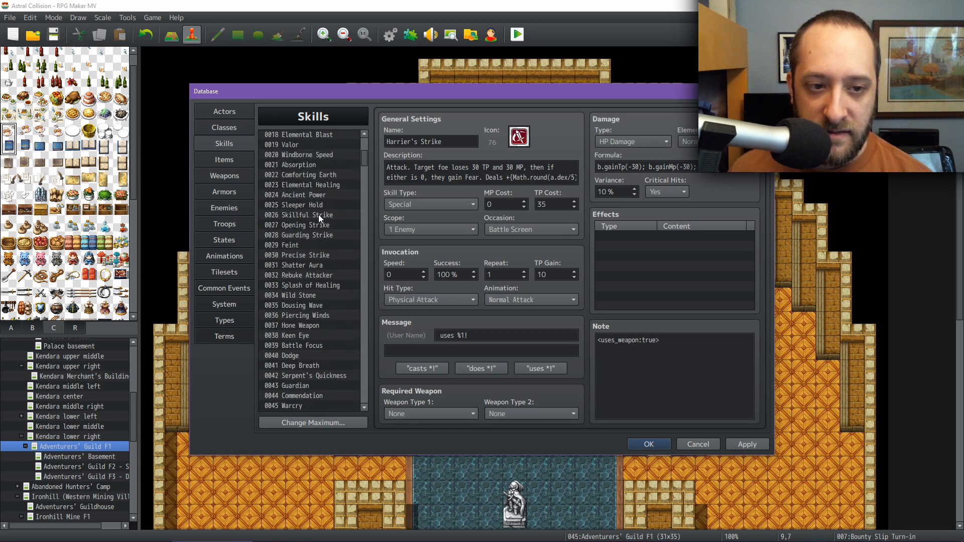
click(318, 215)
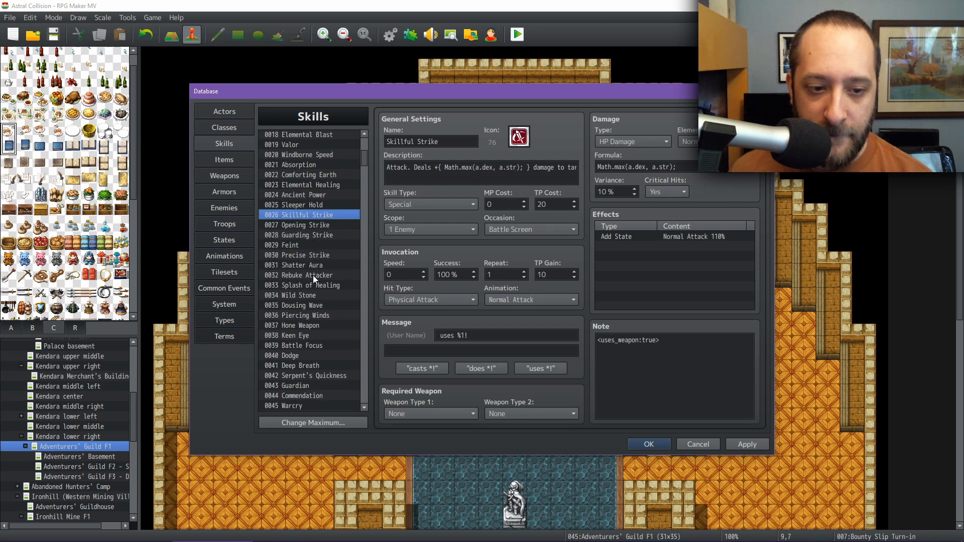
Step: Look through the early skills in the list and examine the costs, TP gain and effects of Precise Strike
scroll(312, 276, up, 5)
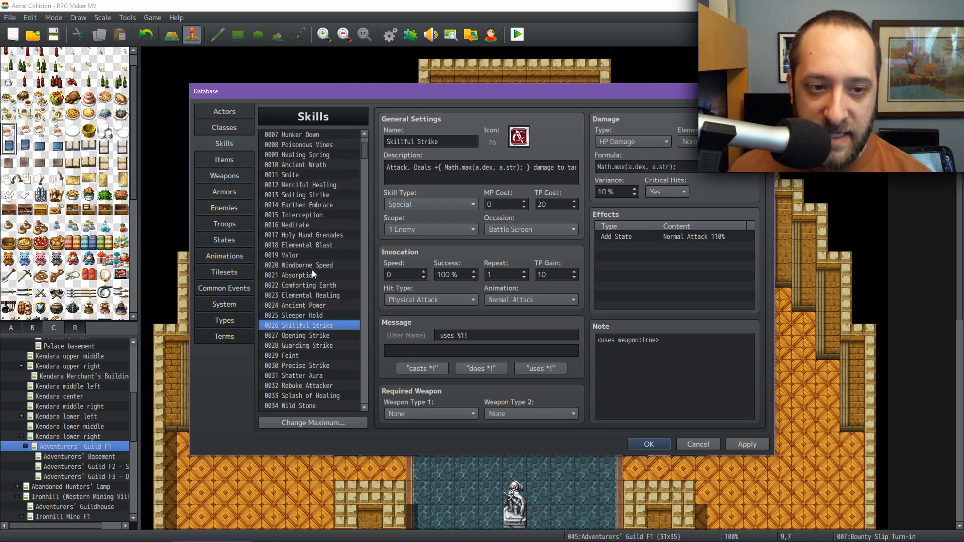
scroll(312, 274, up, 1)
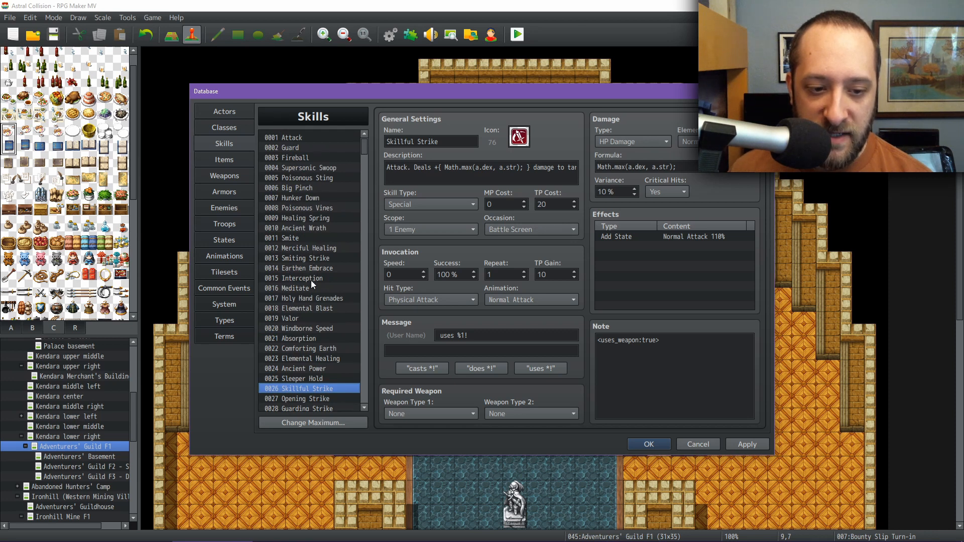
scroll(311, 282, down, 4)
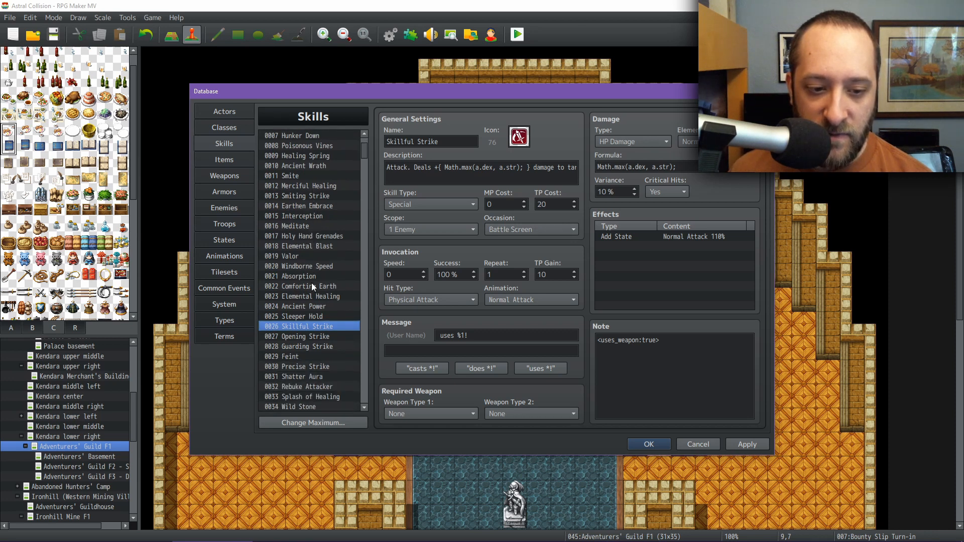
scroll(312, 283, down, 2)
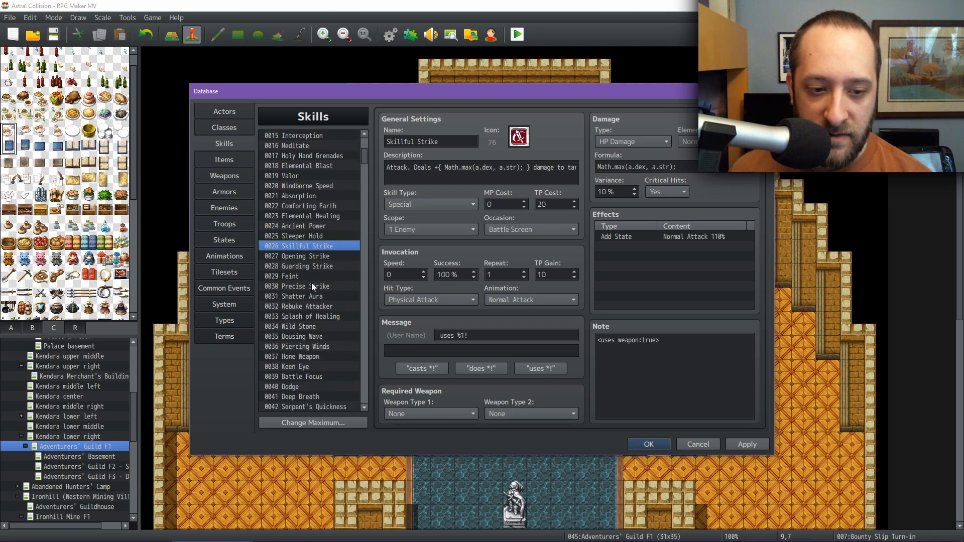
scroll(311, 284, down, 1)
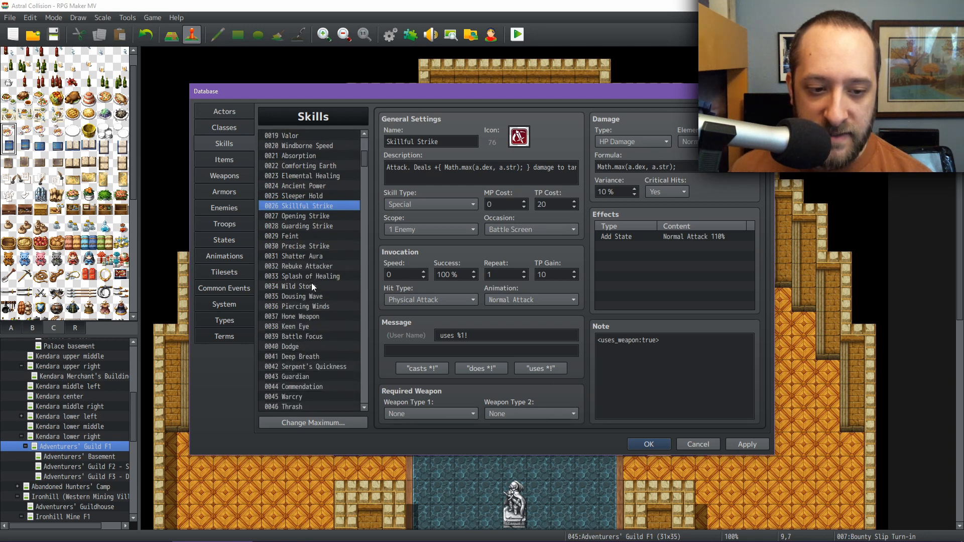
scroll(311, 282, down, 1)
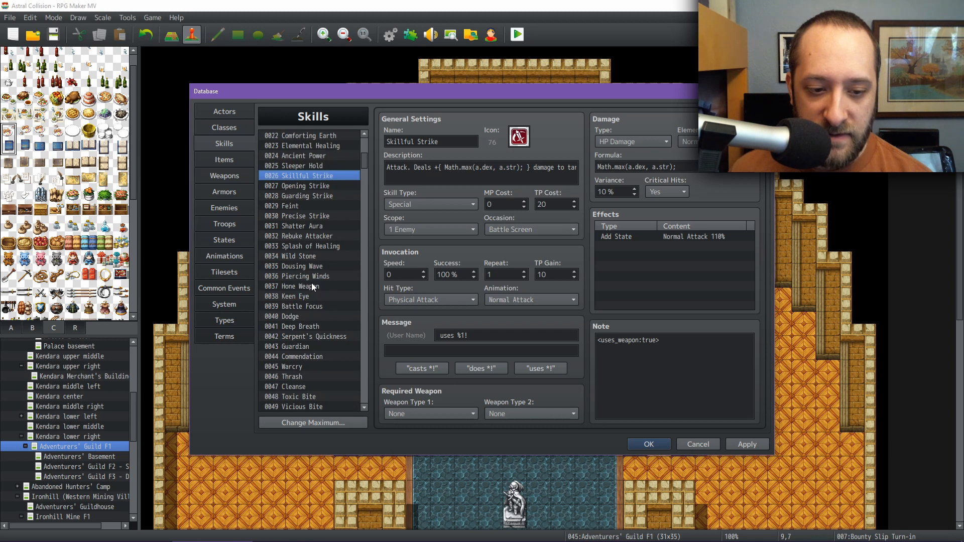
scroll(312, 284, down, 1)
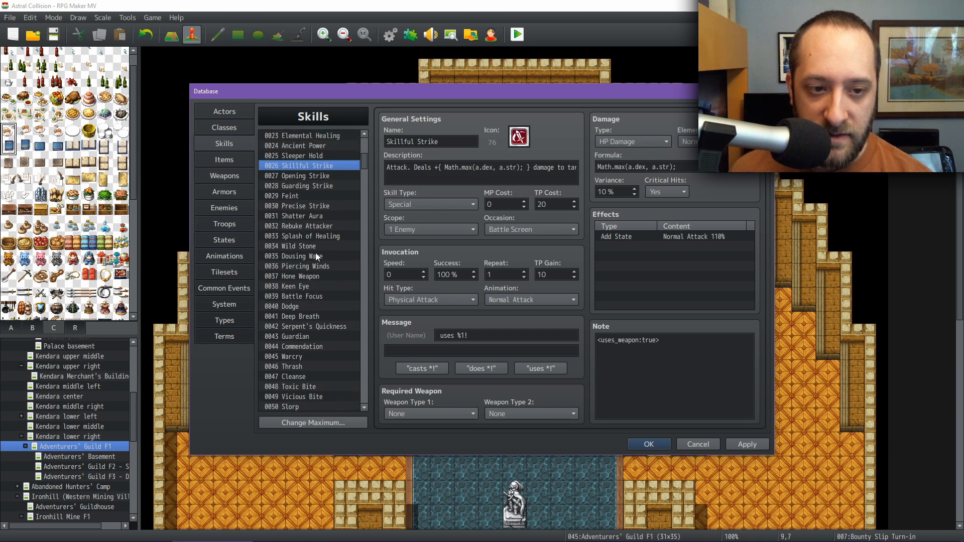
click(313, 206)
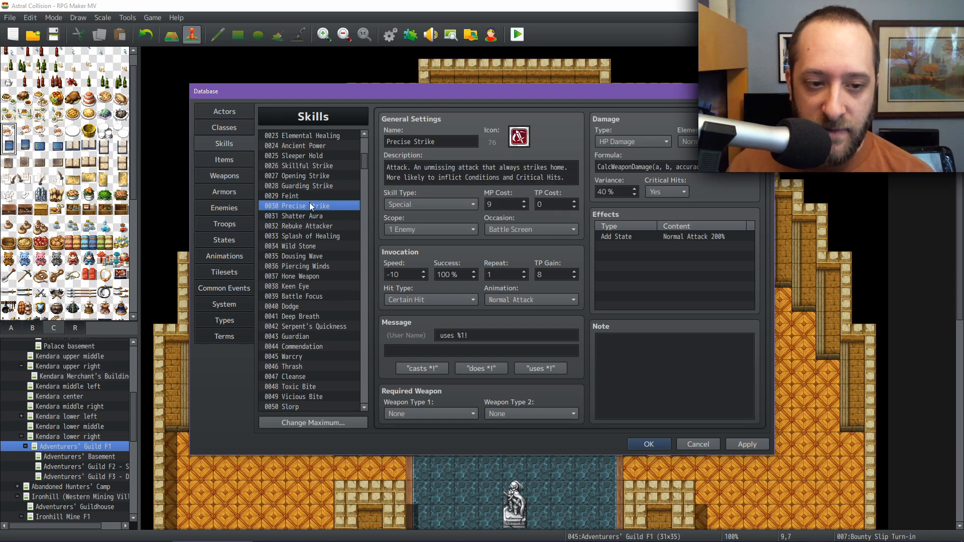
scroll(309, 203, down, 2)
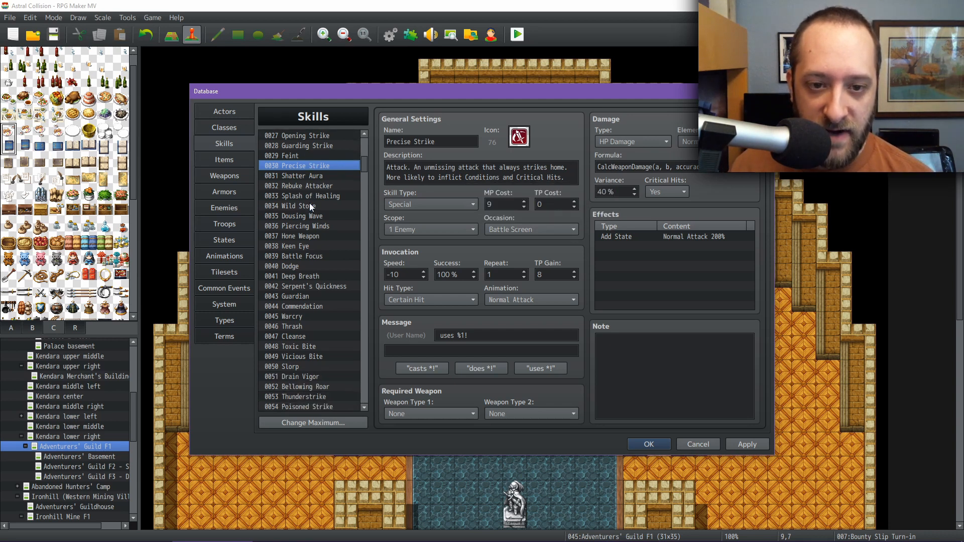
scroll(310, 185, down, 2)
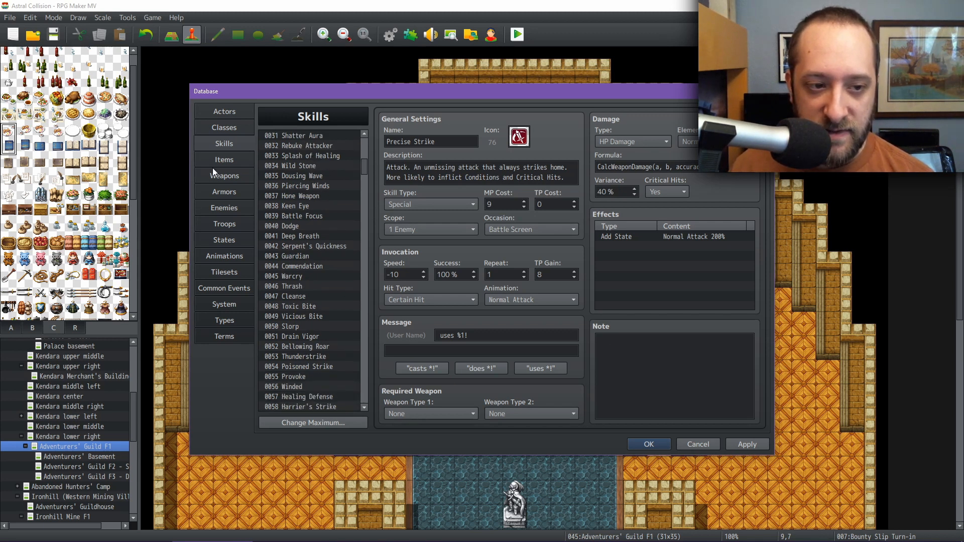
Step: Search the armors for "hunter" and examine which skills the Hunter's Skills entry grants
click(221, 193)
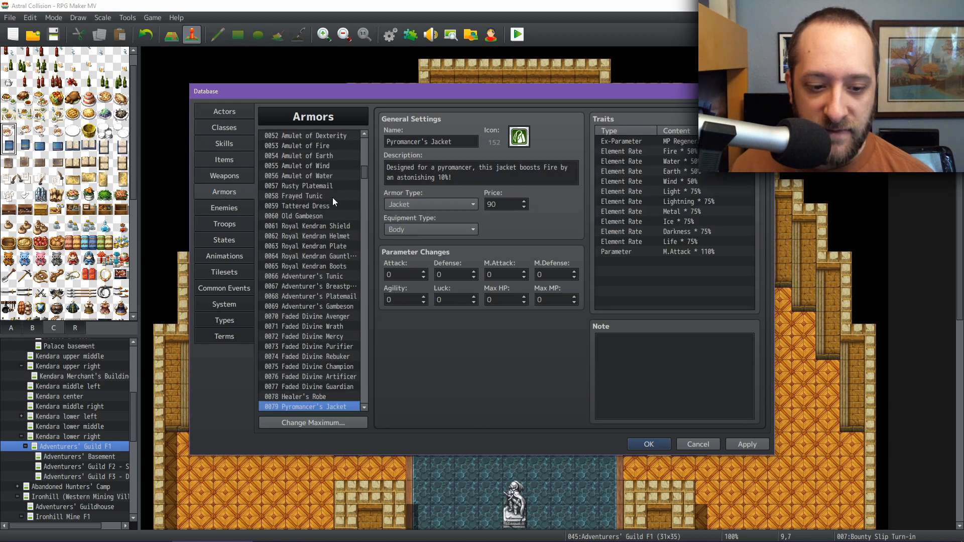
scroll(364, 173, up, 1)
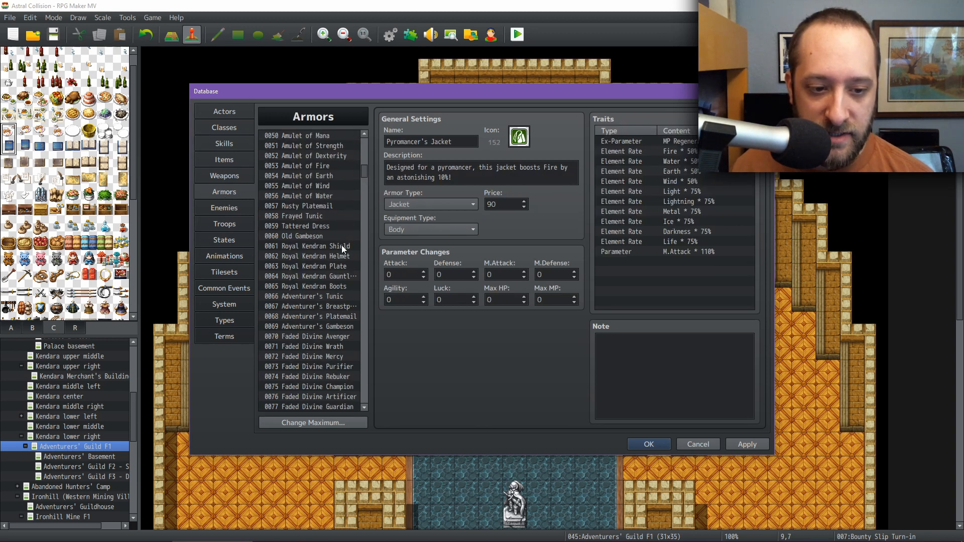
scroll(341, 245, down, 4)
scroll(342, 245, down, 3)
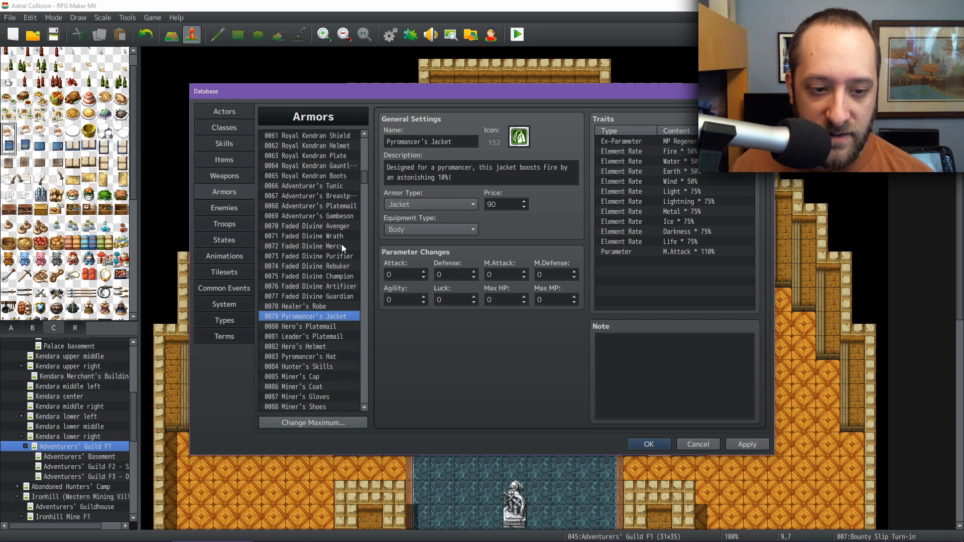
scroll(341, 246, down, 4)
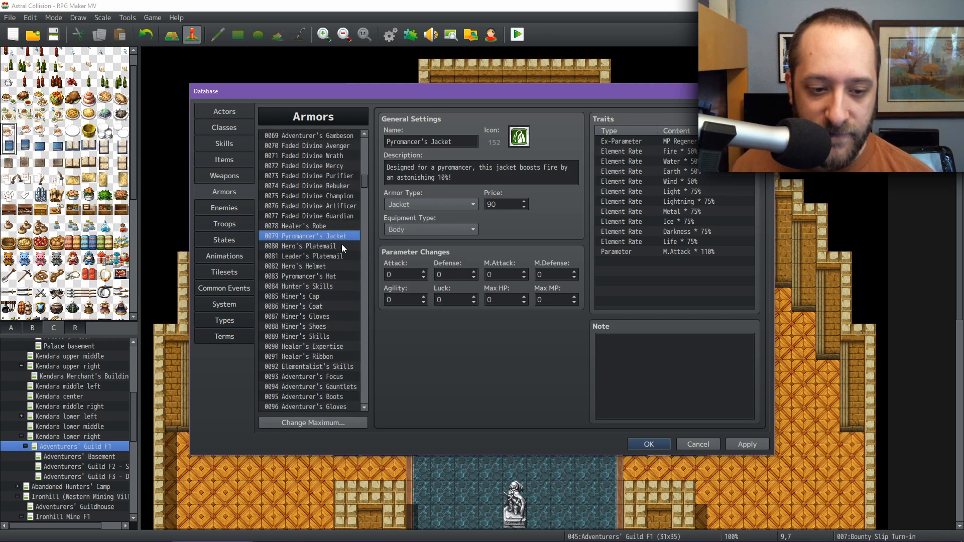
scroll(342, 242, down, 2)
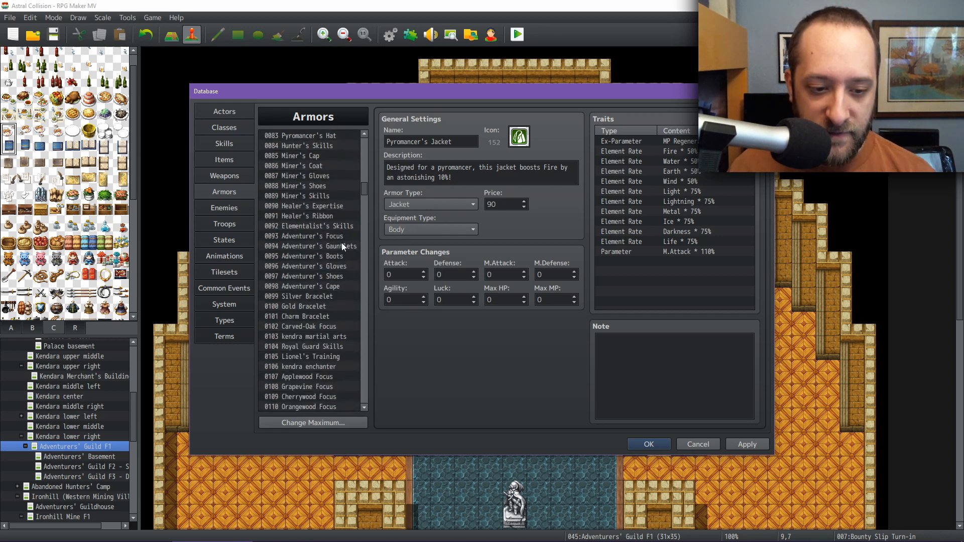
key(ctrl+f)
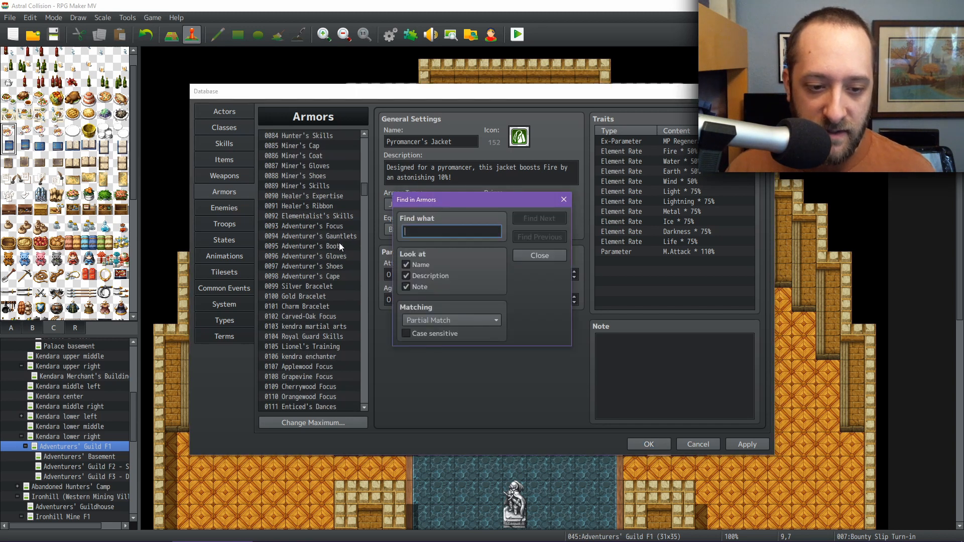
text(hunter)
key(Return)
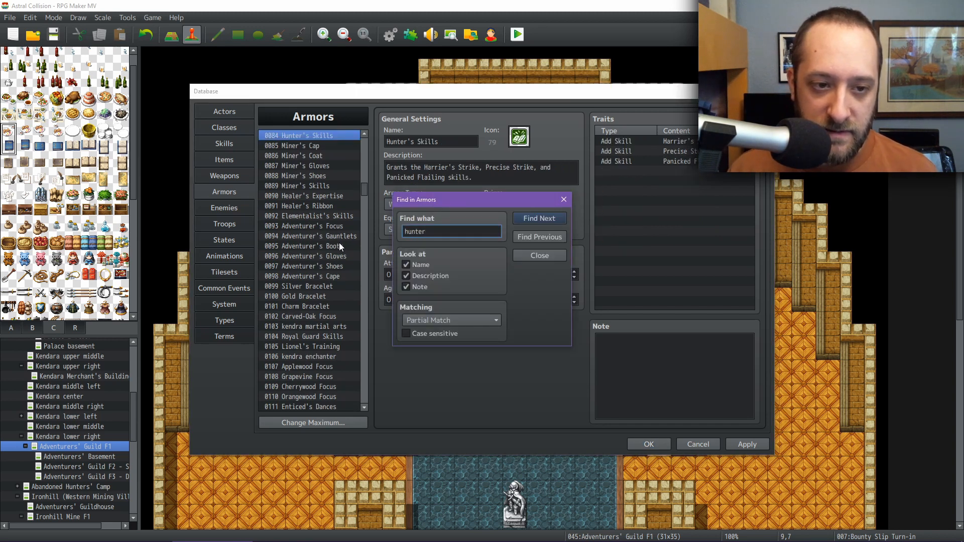
click(539, 256)
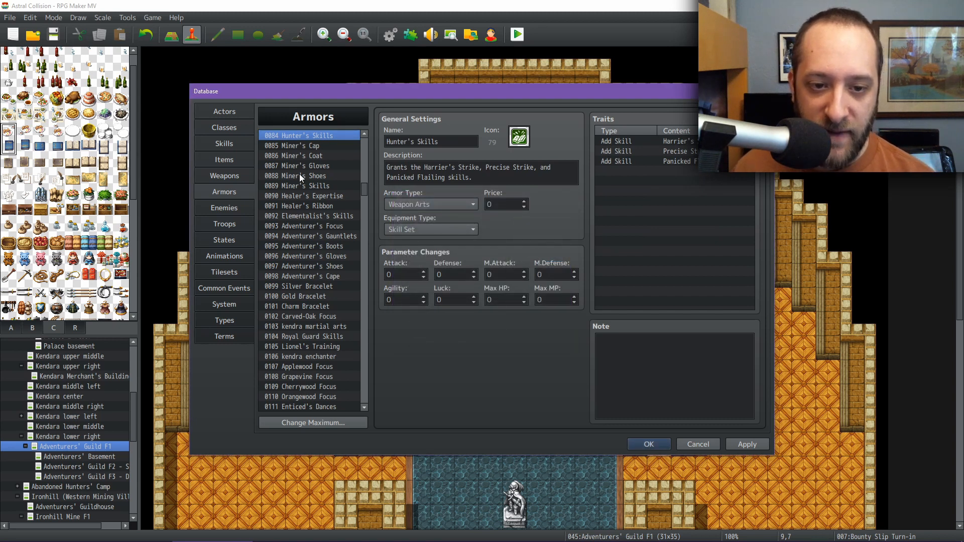
Step: Read through the Harrier's Strike damage formula, including its zero TP or MP condition, and check the effects of the Panicked Flailing skill
click(217, 144)
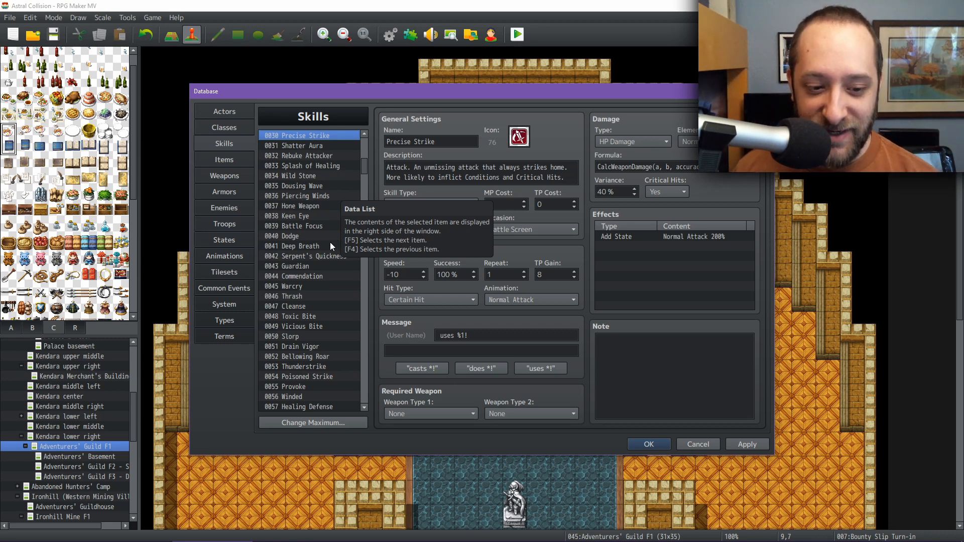
scroll(330, 242, down, 1)
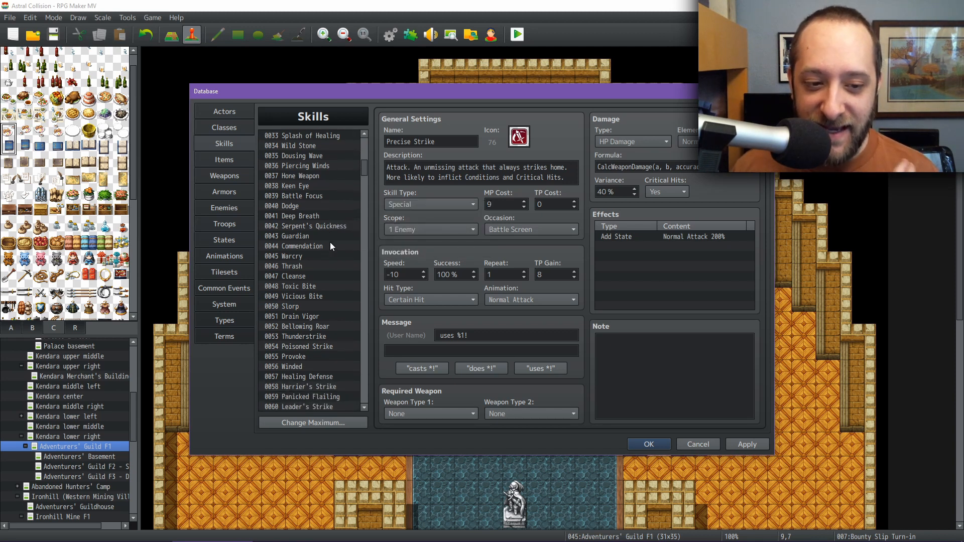
scroll(330, 348, down, 1)
click(324, 348)
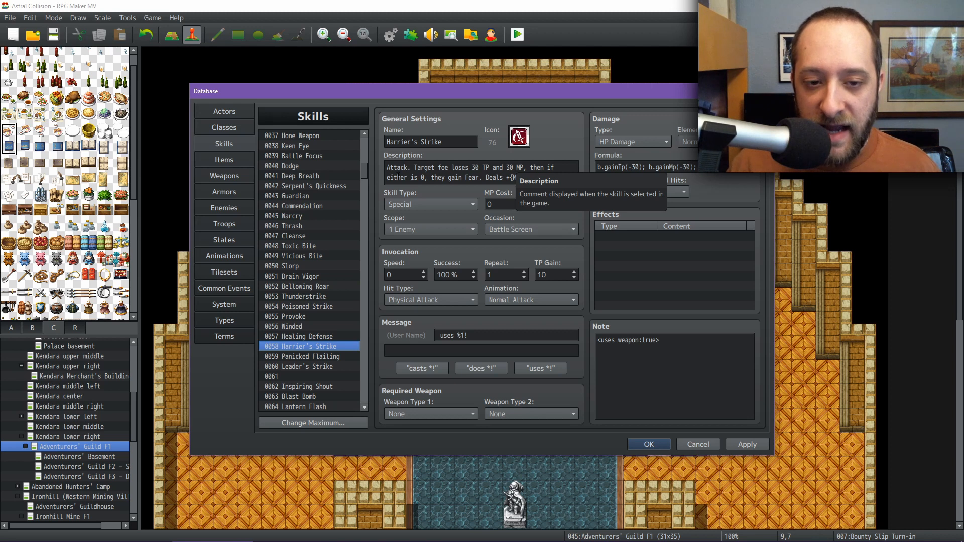
click(738, 167)
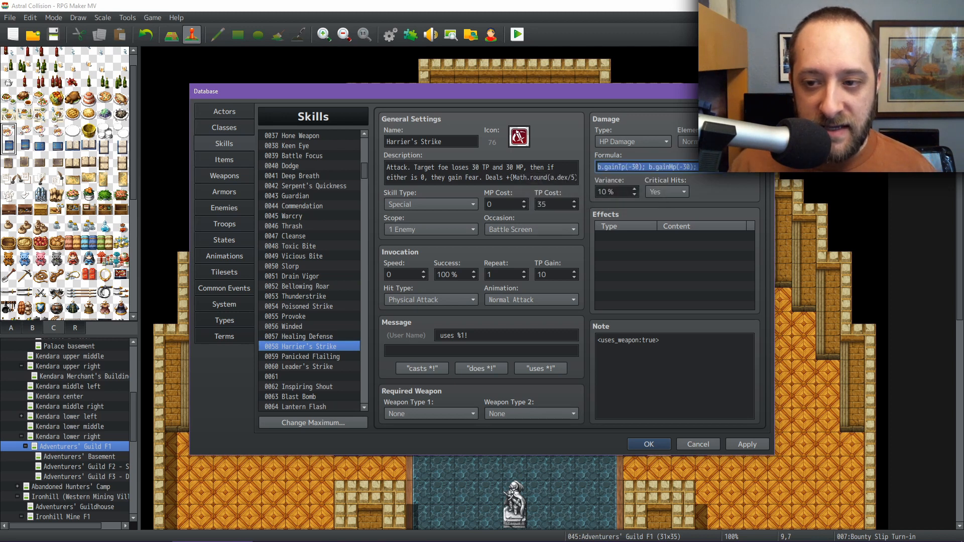
click(741, 166)
text(if(b.tp == 0 )
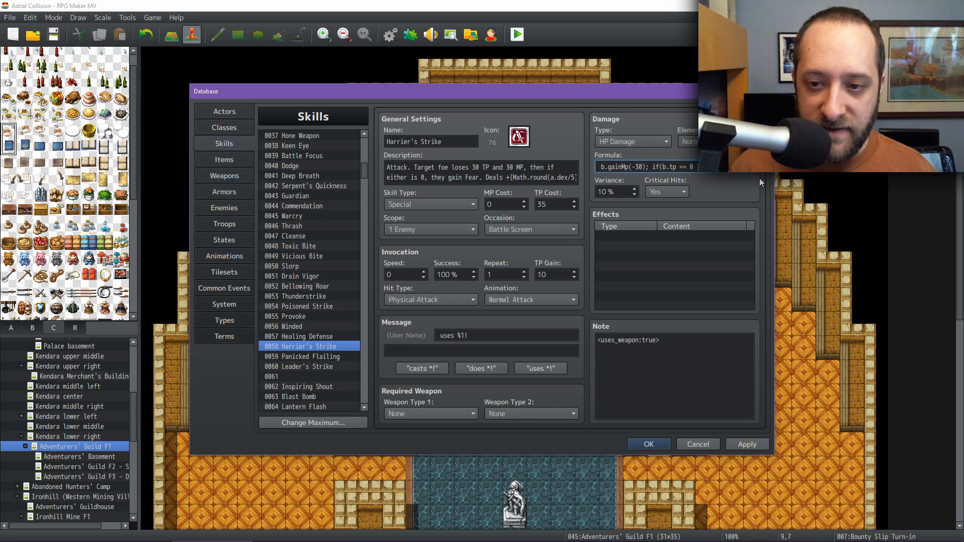
text(|| b.mp =)
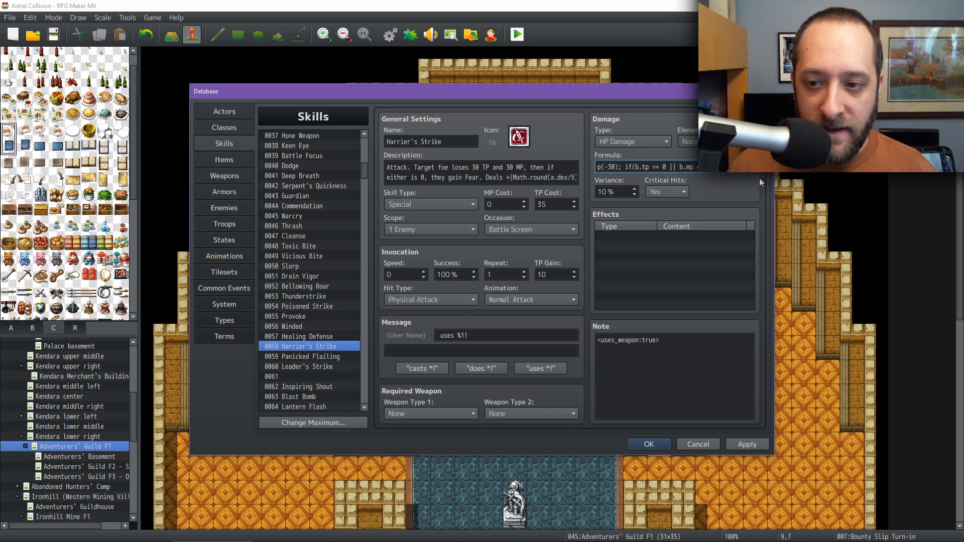
text(= 0) { b.addState(13)
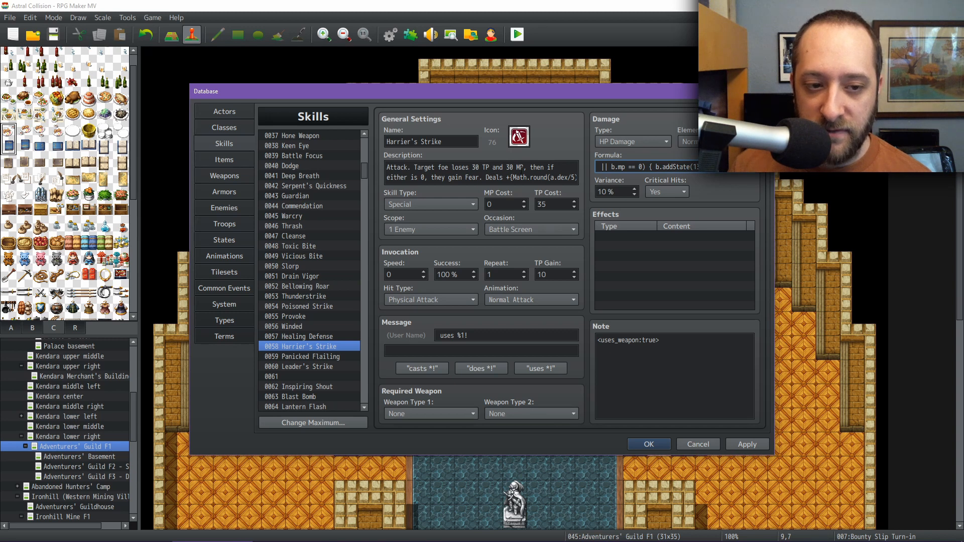
click(323, 358)
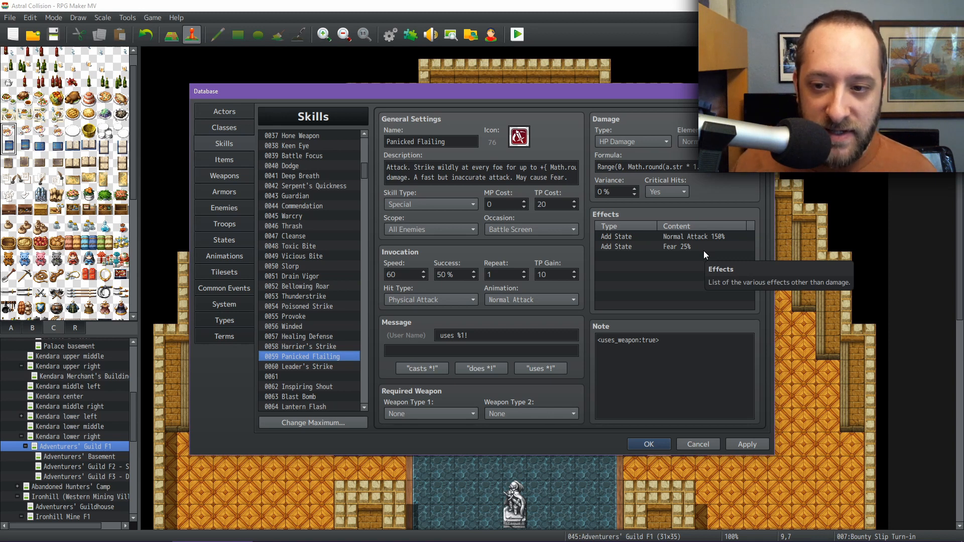
Step: Examine Panicked Flailing's damage formula, speed and success rate, and look through the skills that follow it
click(725, 170)
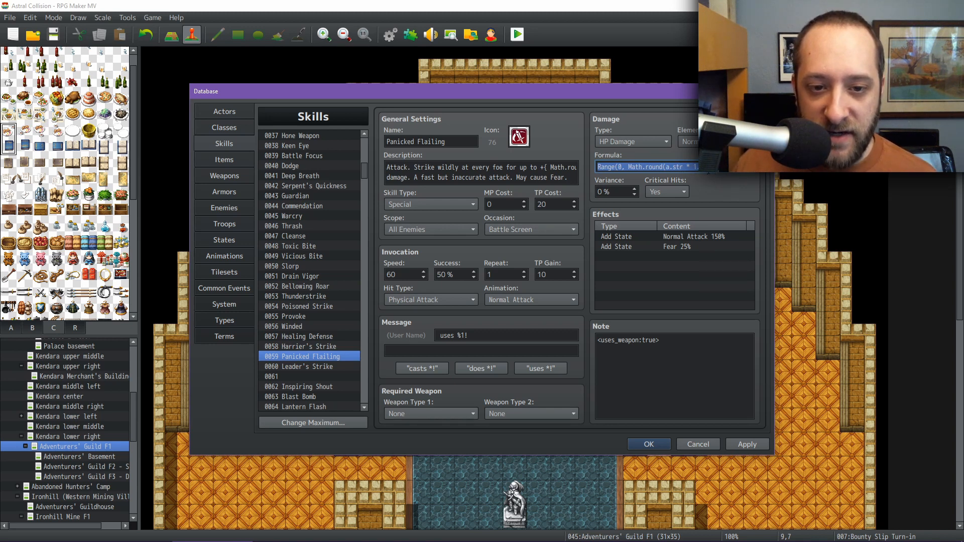
double_click(399, 277)
key(Tab)
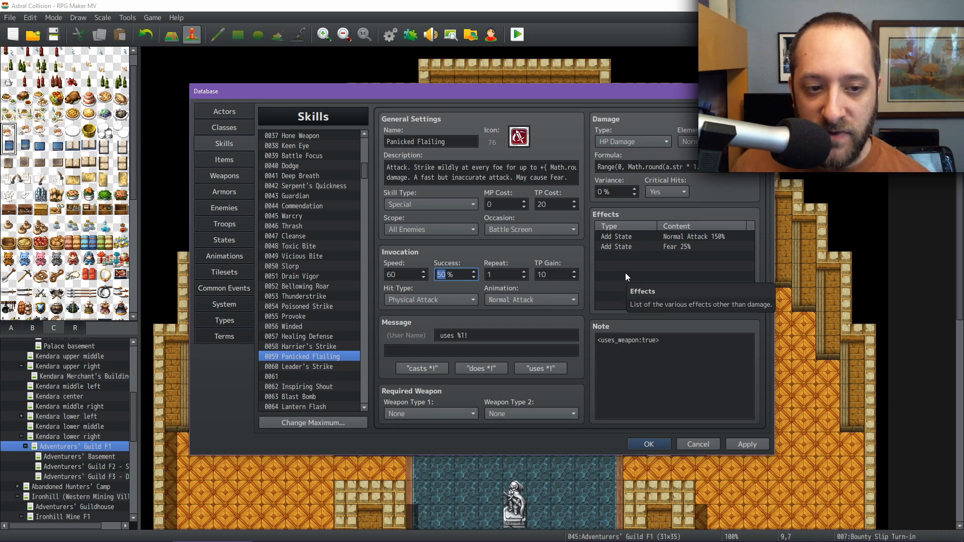
scroll(306, 329, down, 3)
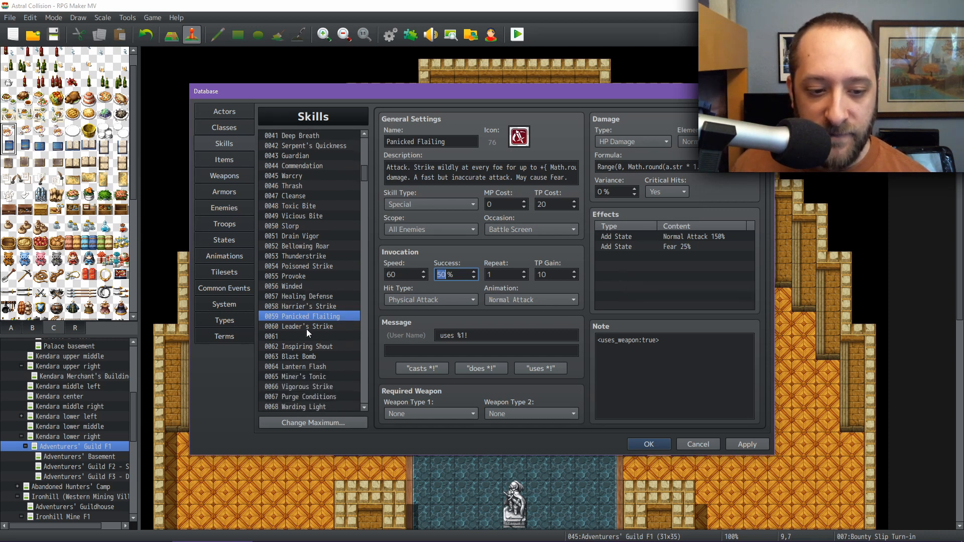
scroll(308, 328, down, 2)
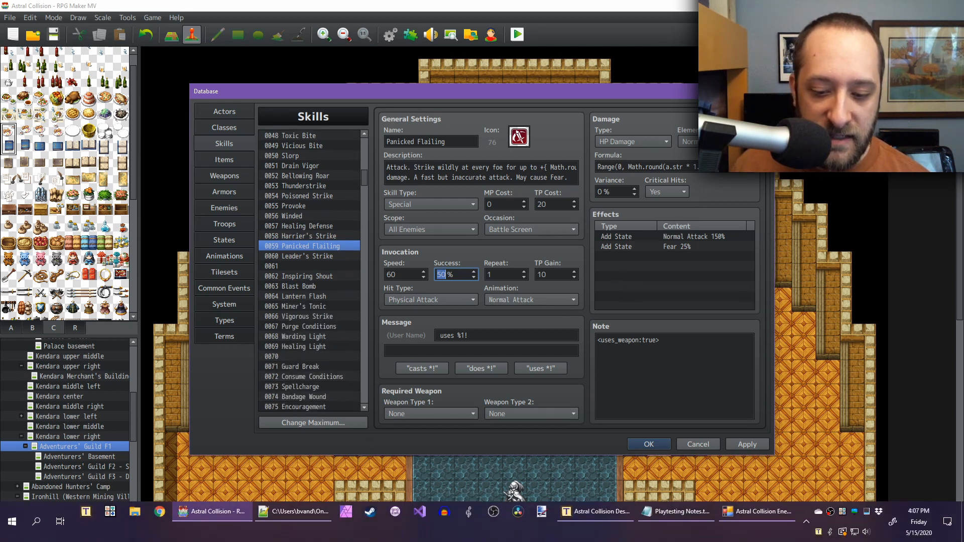
Step: Switch to the Playtesting Notes in Notepad and review the 5/15/2020 entries from the Calinden hunter shop through Bandage Wound
click(678, 512)
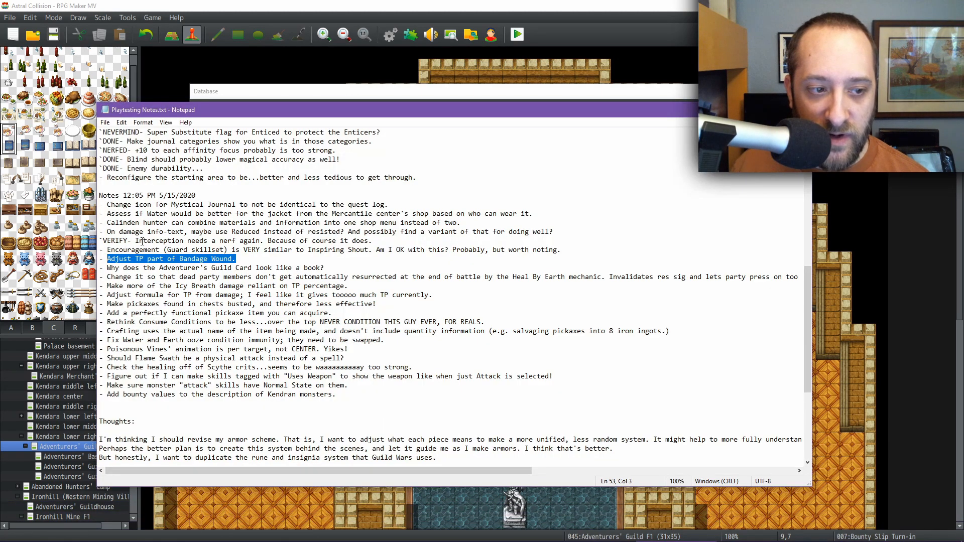
click(171, 249)
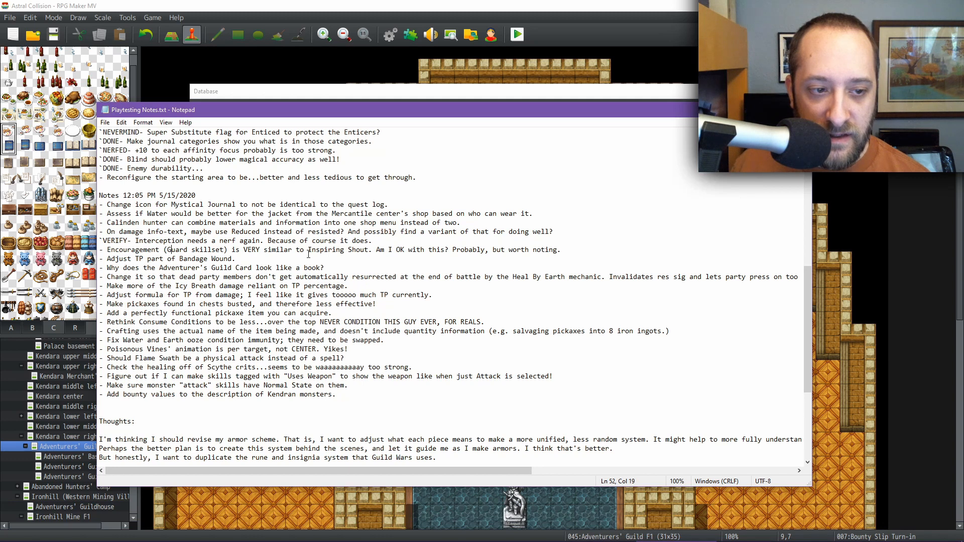
drag(133, 223, 434, 217)
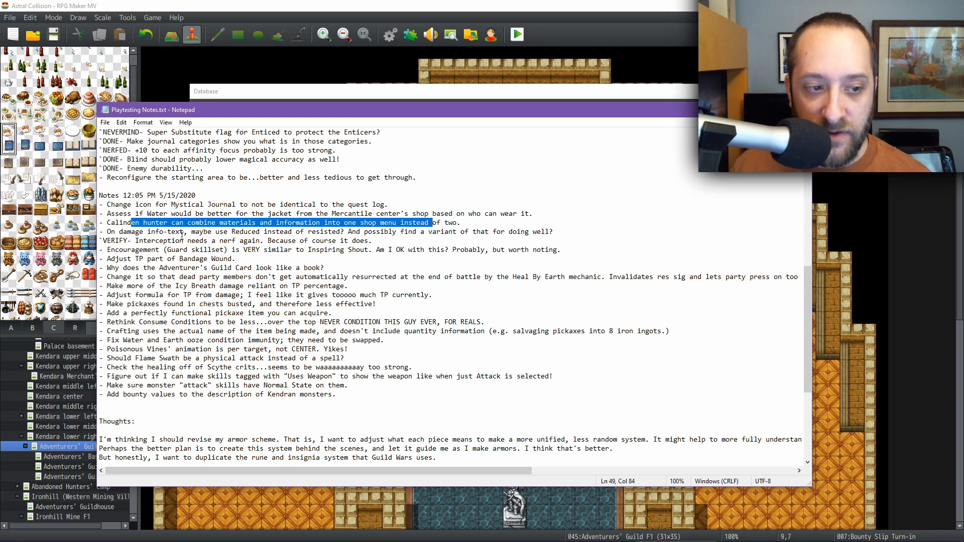
drag(111, 232, 562, 228)
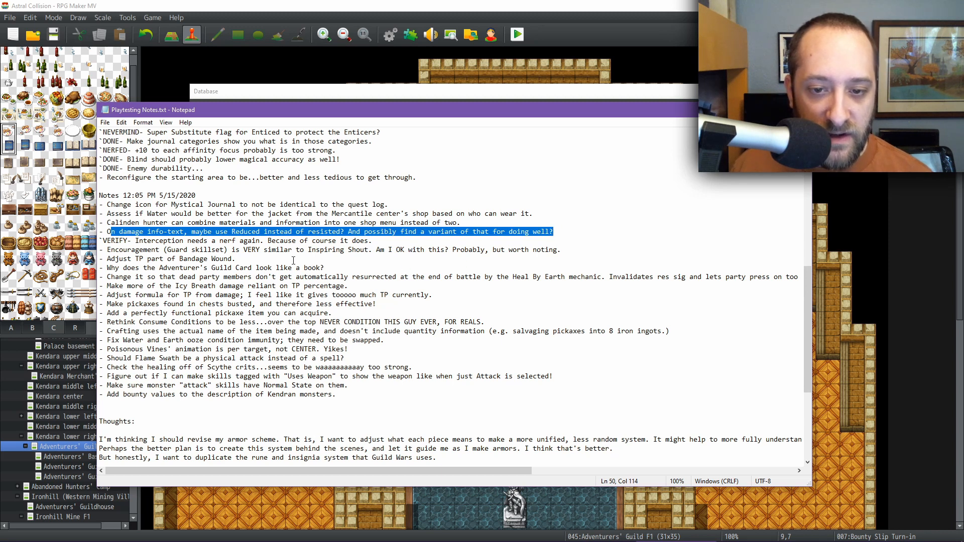
drag(111, 250, 554, 250)
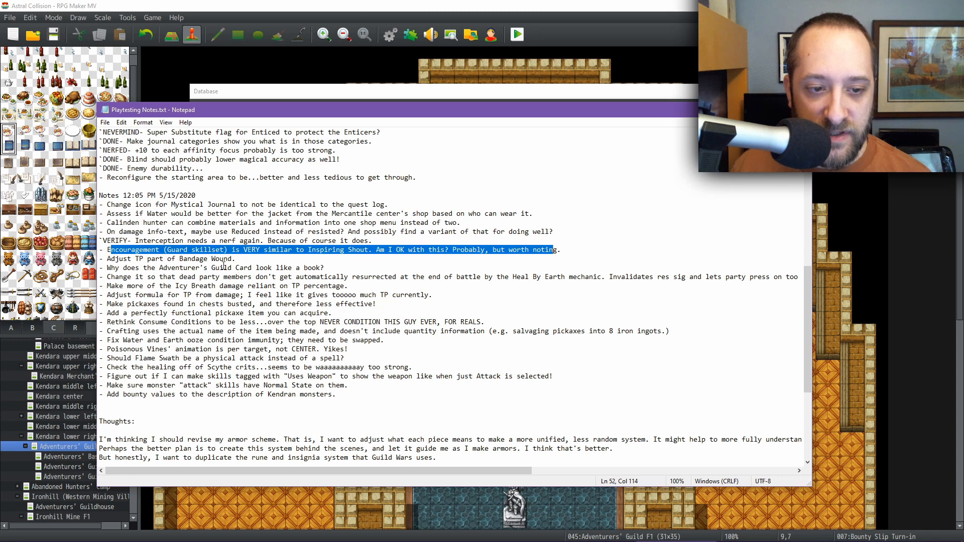
drag(237, 259, 103, 259)
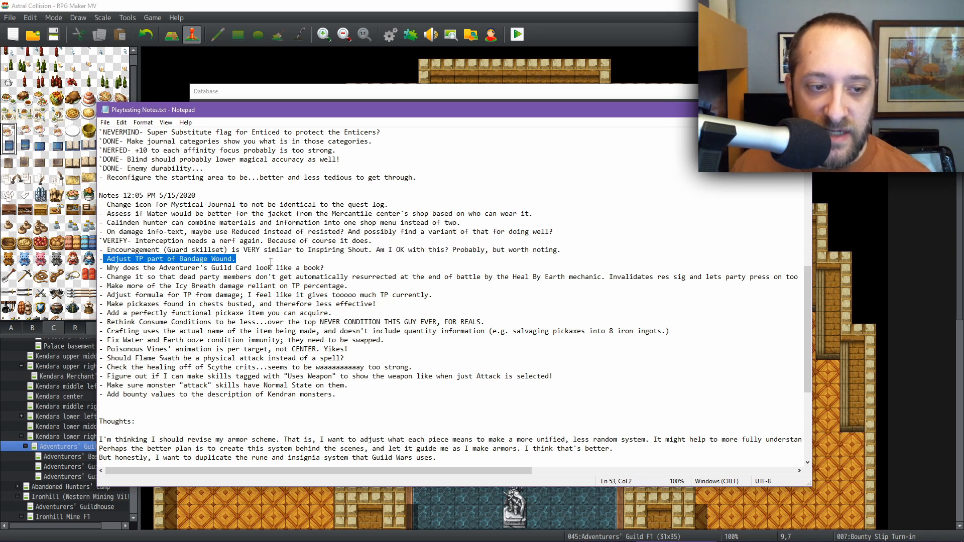
Step: Mark the note about dead party members being automatically resurrected after battle with the prefix `DONE
drag(340, 267, 661, 279)
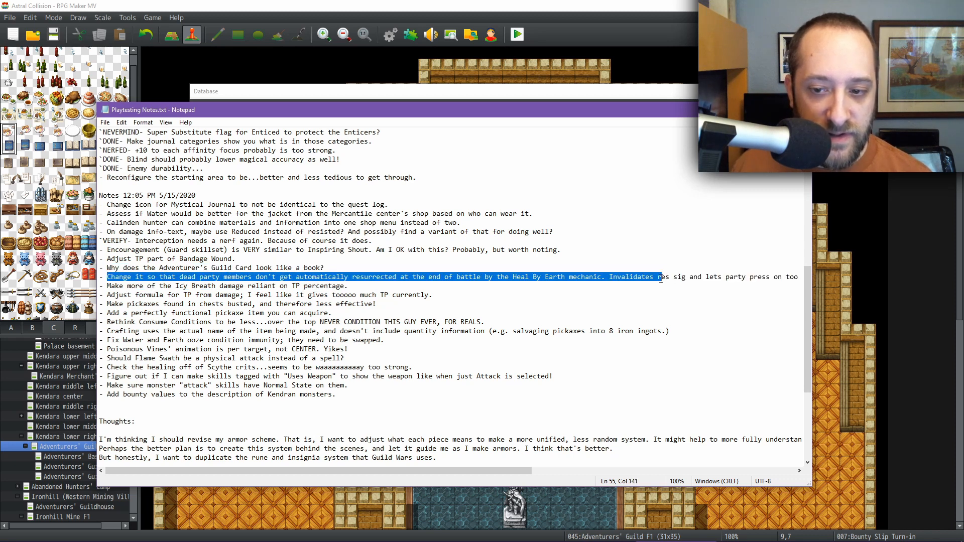
click(99, 277)
text(DONE)
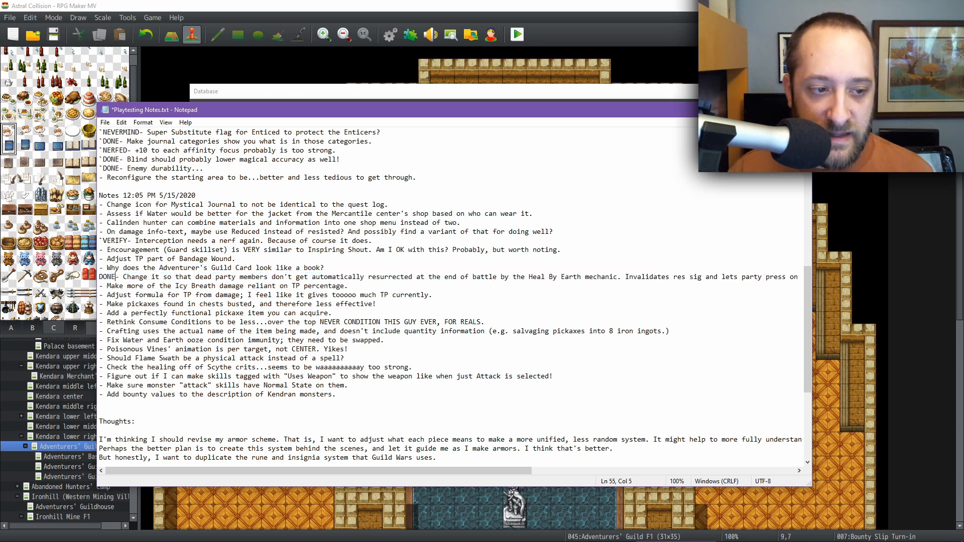
key(Home)
text(`)
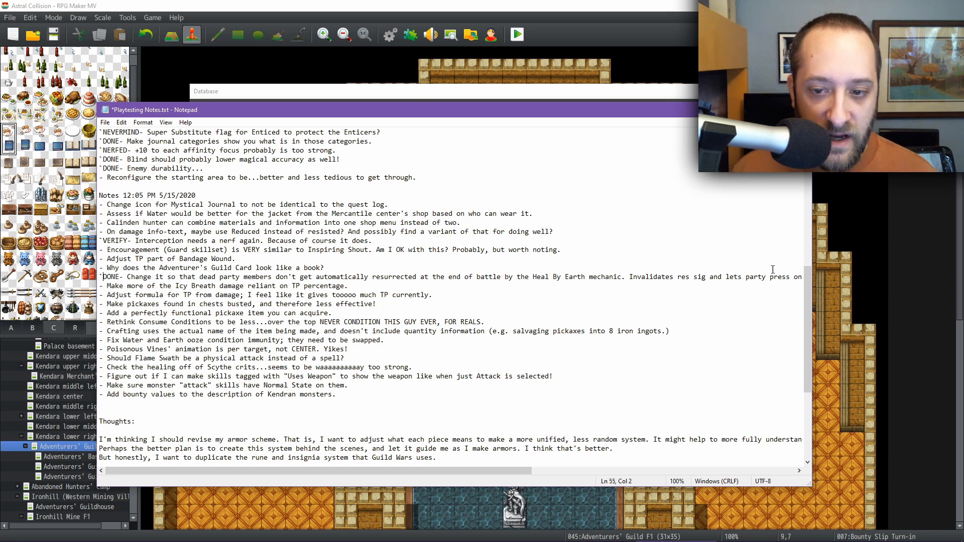
click(677, 277)
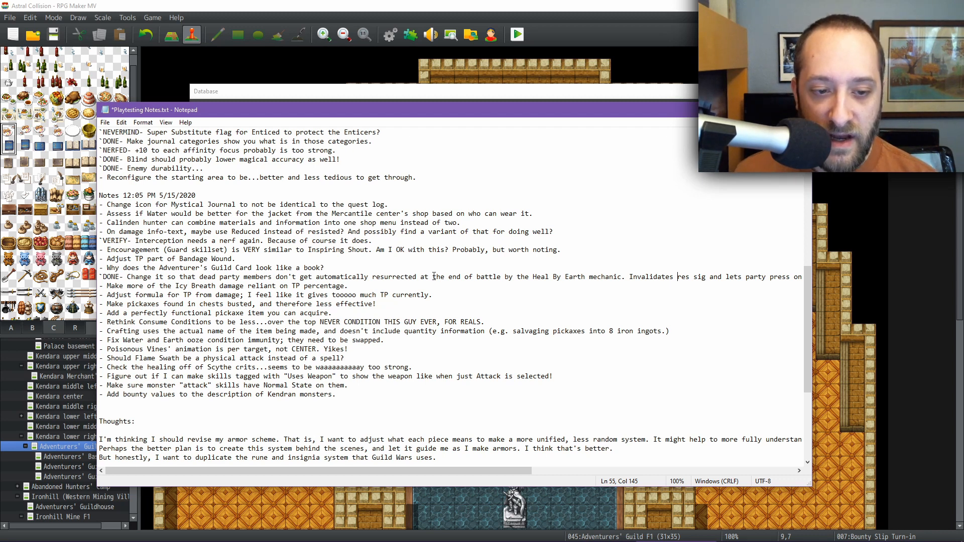
Step: Review the notes on Icy Breath, TP from damage, pickaxes, Consume Conditions and crafting names and quantities
drag(348, 286, 119, 287)
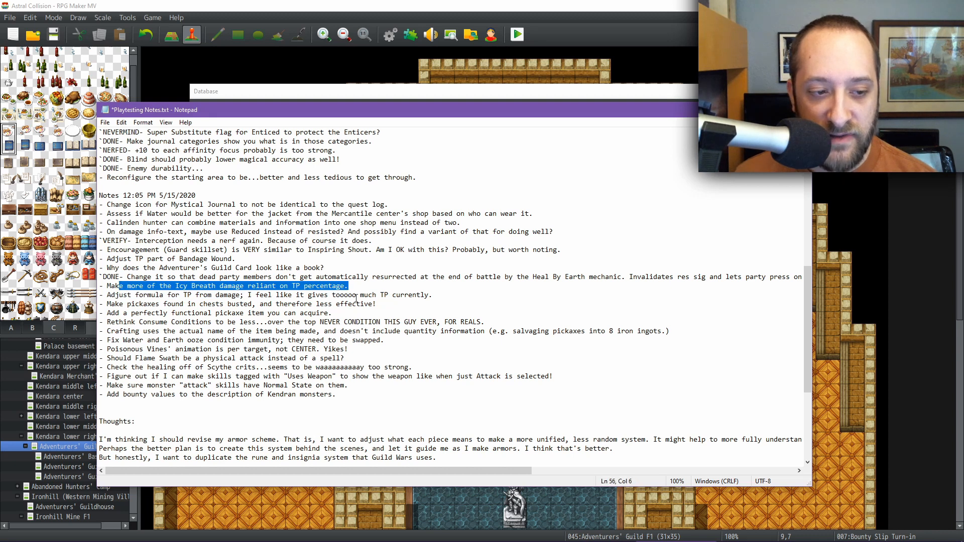
drag(448, 296, 120, 293)
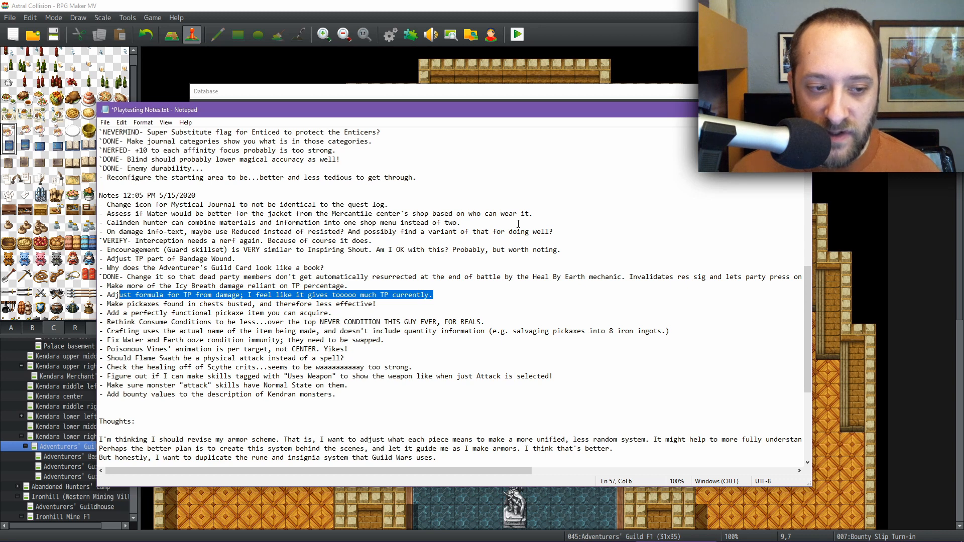
drag(394, 303, 109, 304)
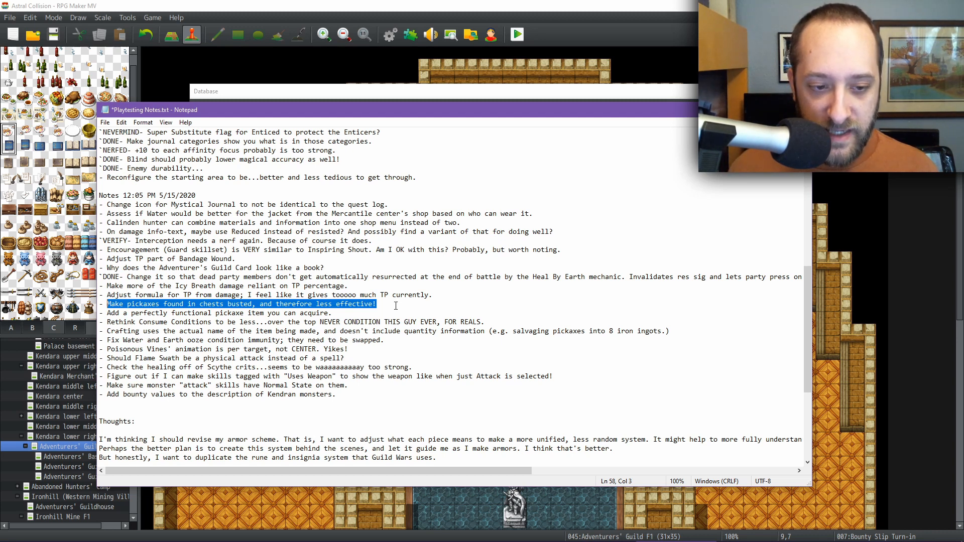
drag(392, 305, 108, 306)
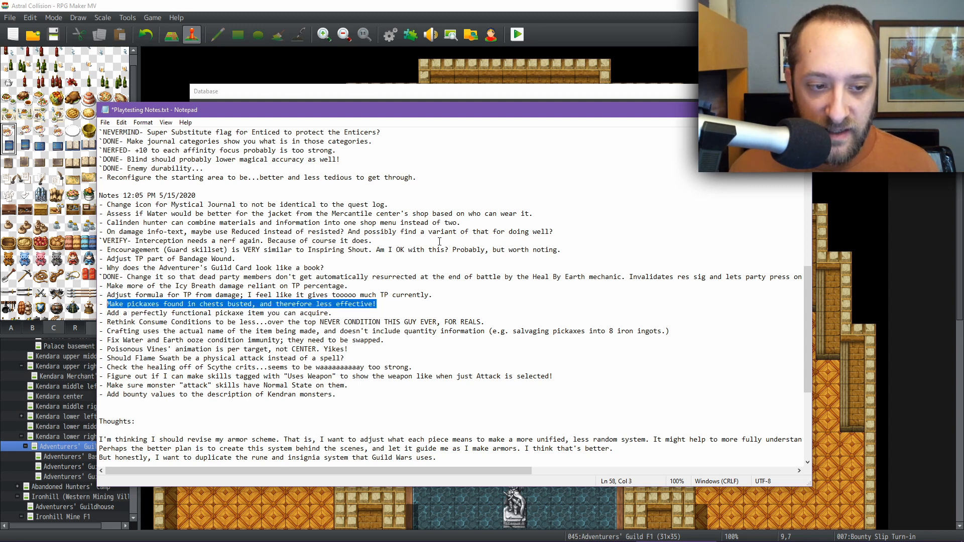
drag(339, 315, 107, 312)
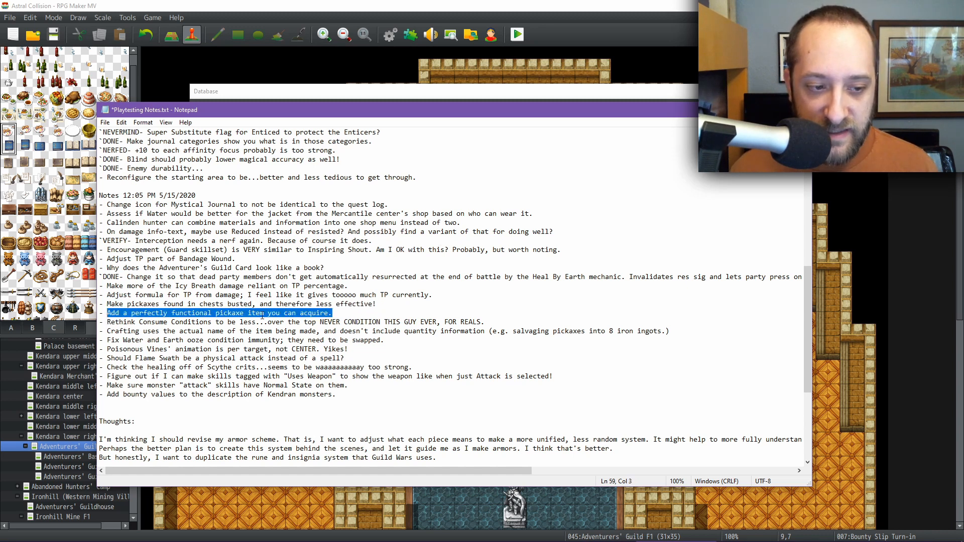
drag(109, 322, 510, 322)
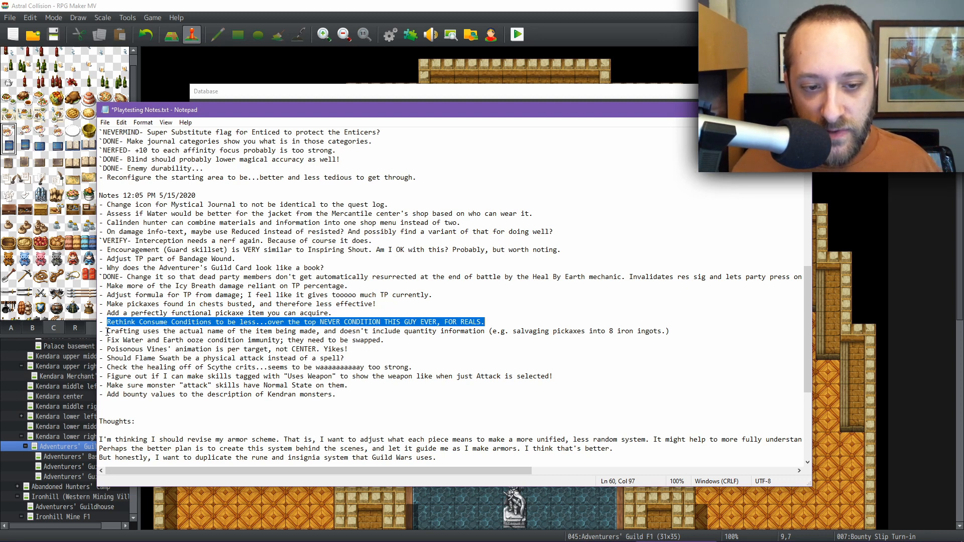
drag(107, 331, 677, 332)
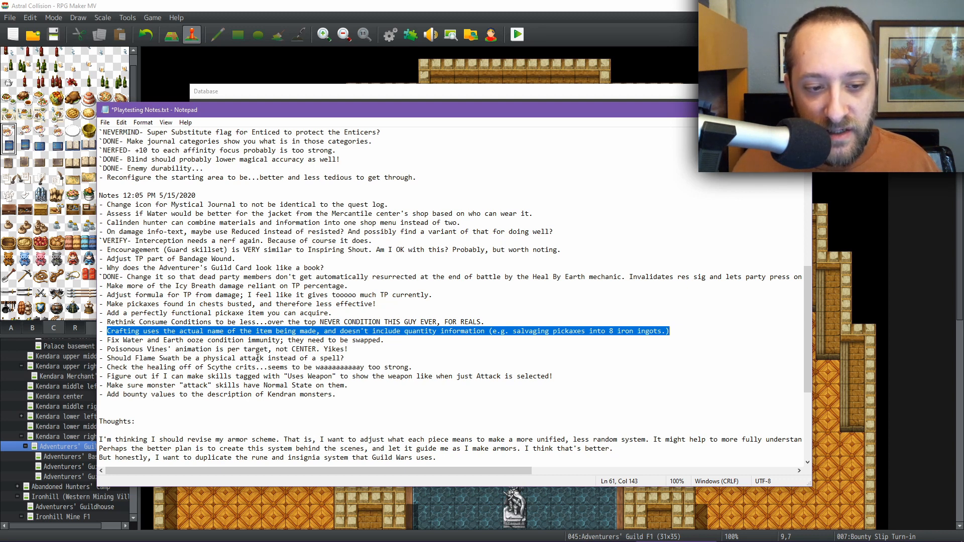
Step: Mark the note about swapping the Water and Earth ooze condition immunity with the prefix `DONE and save the notes
drag(385, 341, 107, 340)
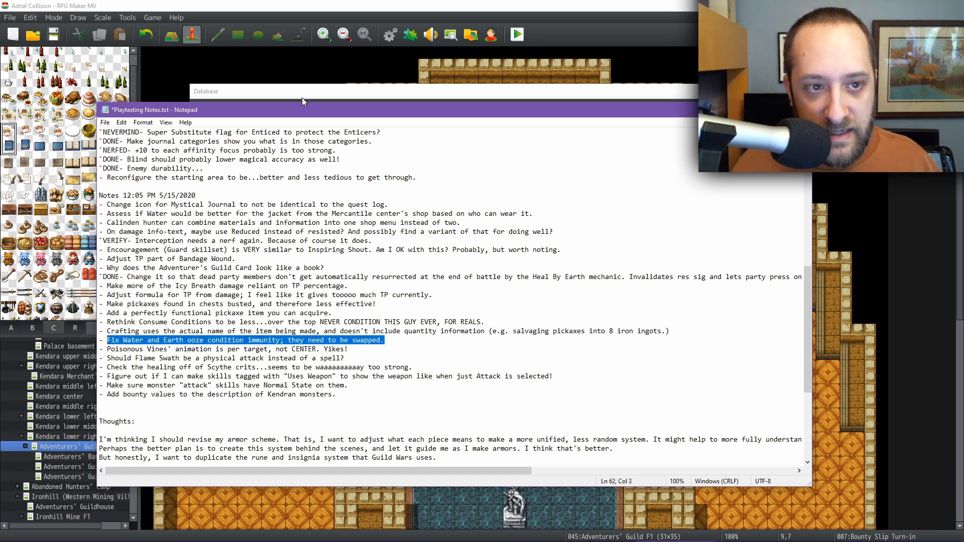
key(Home)
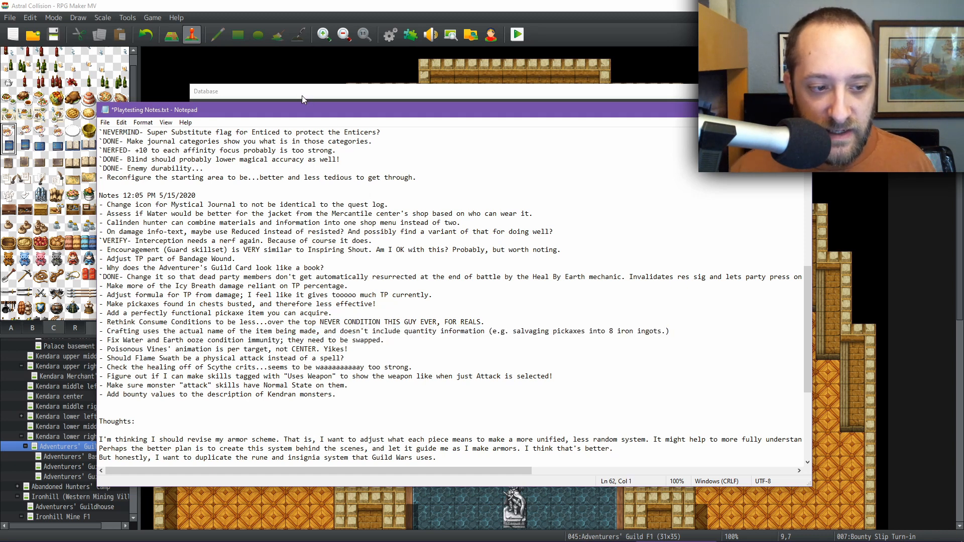
text(DONE)
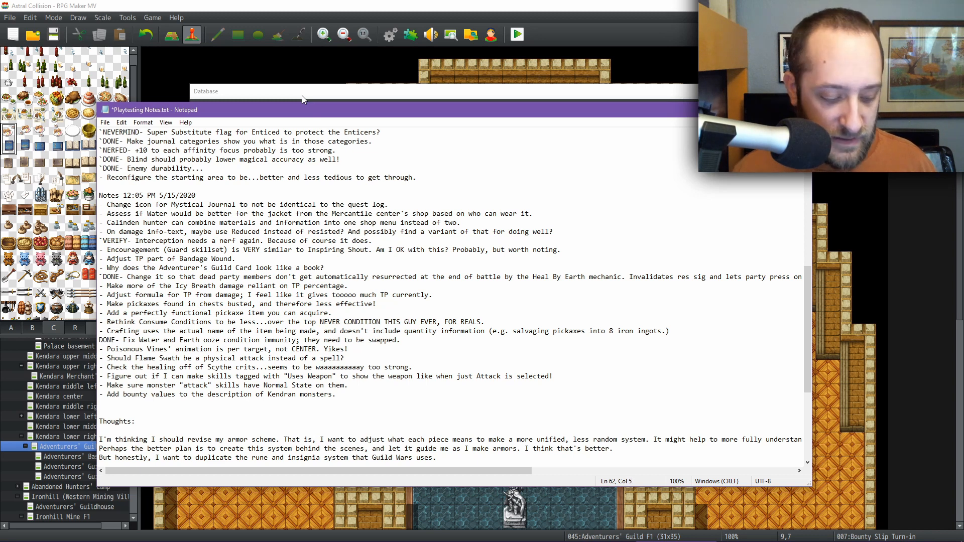
key(Home)
text(`)
Step: Return to the RPG Maker MV database and change the Water Ooze enemy's State Resist trait to Poison
click(302, 96)
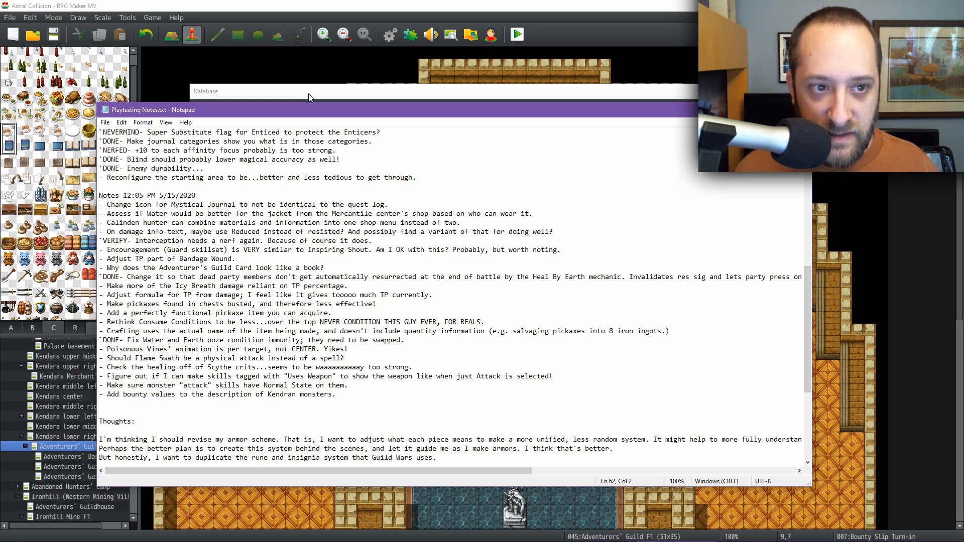
click(227, 206)
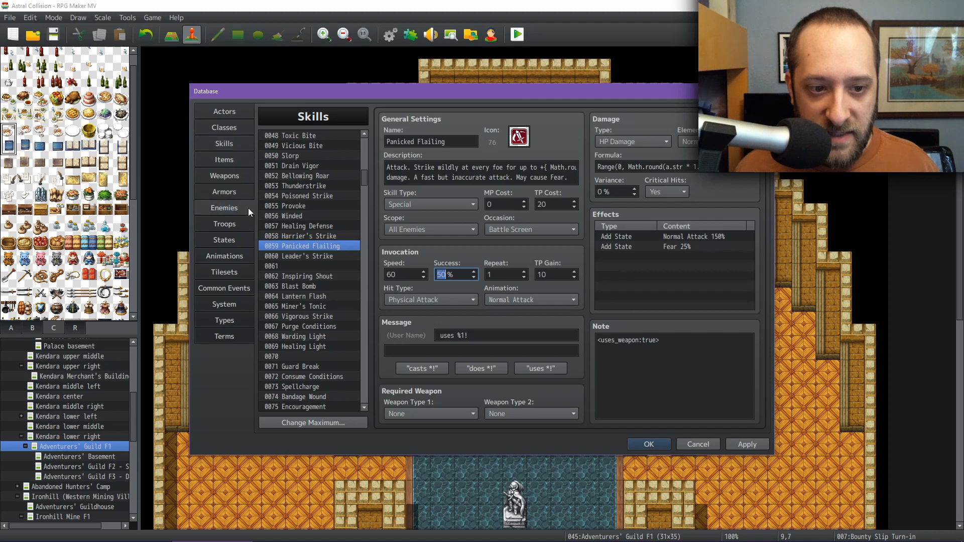
scroll(317, 286, down, 2)
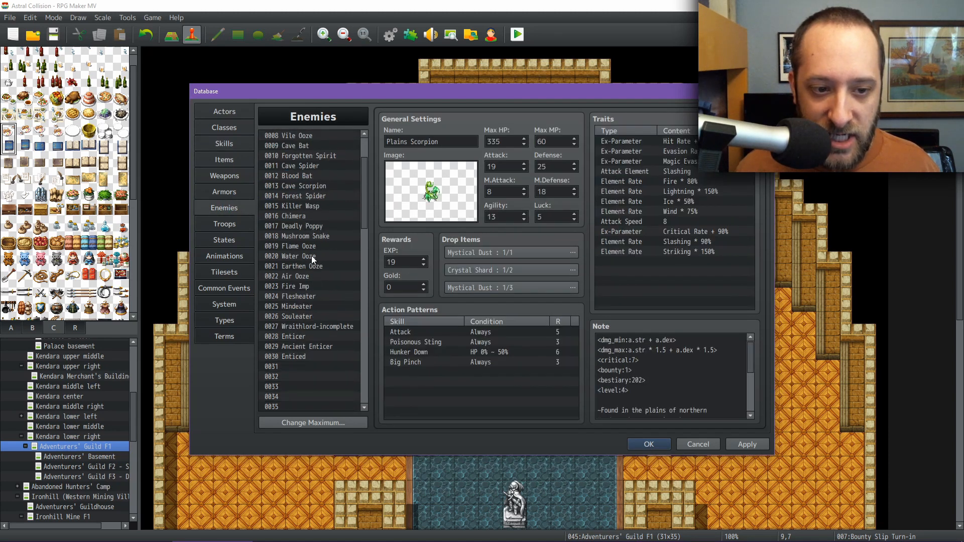
click(306, 256)
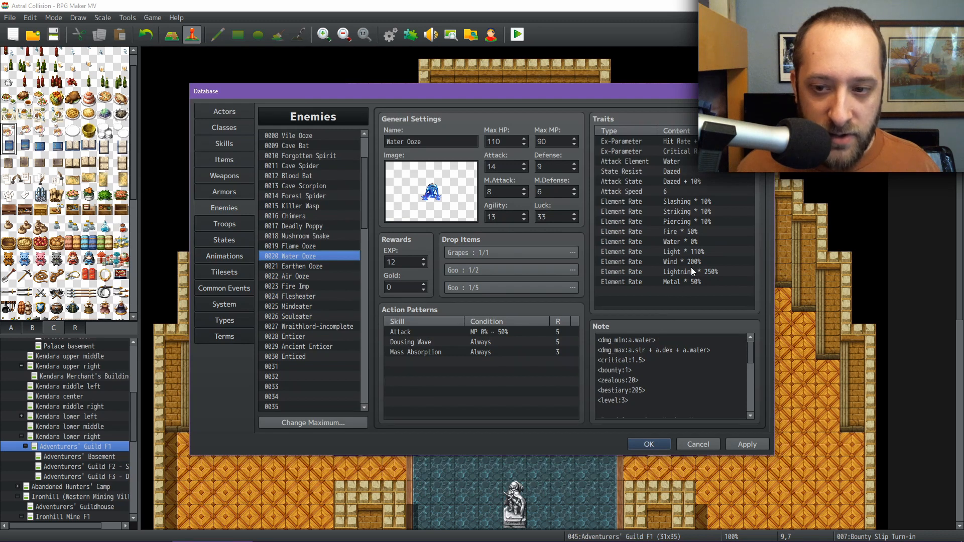
right_click(685, 172)
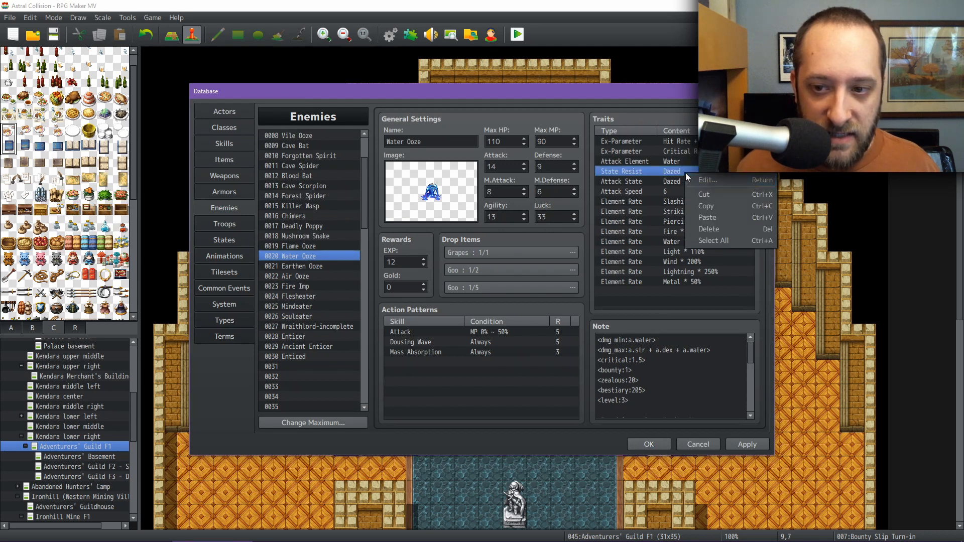
click(701, 182)
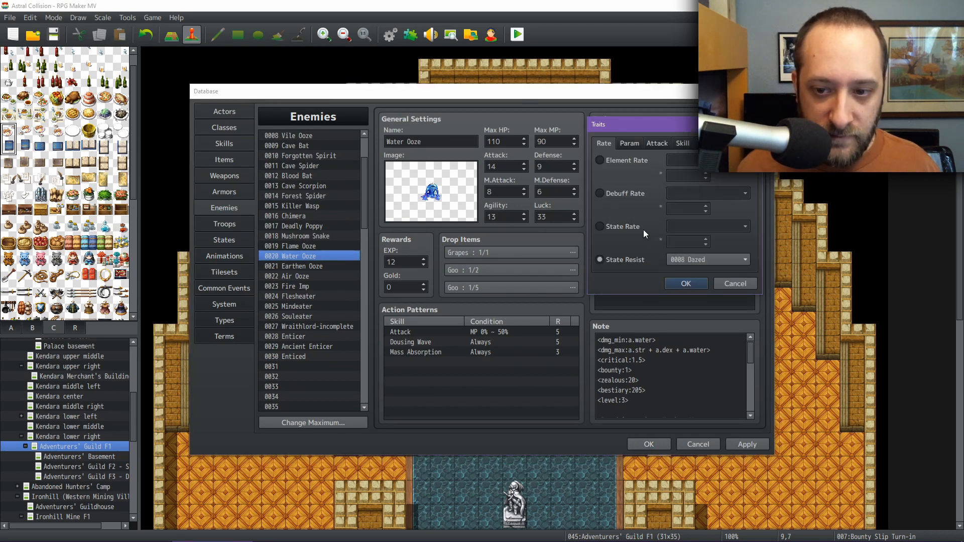
click(688, 255)
scroll(710, 267, up, 2)
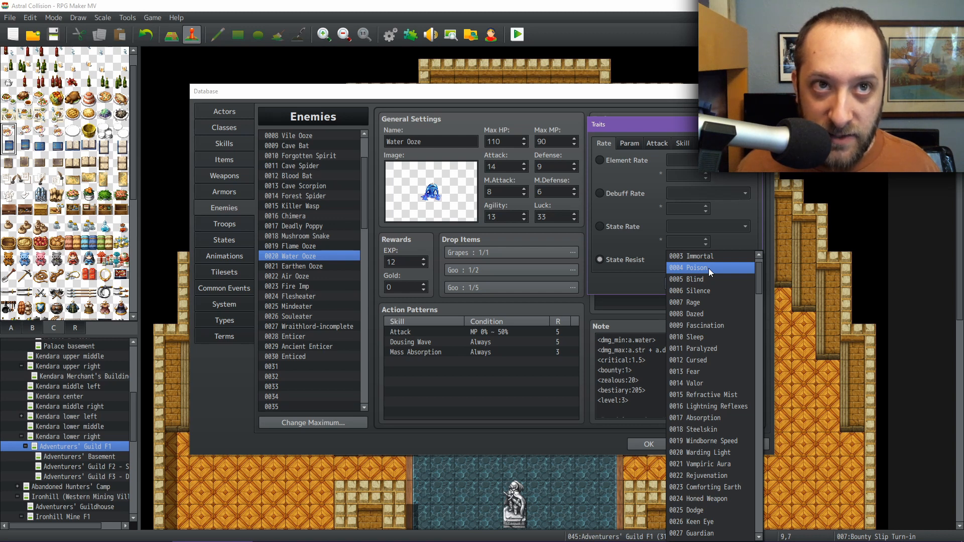
click(708, 268)
click(691, 282)
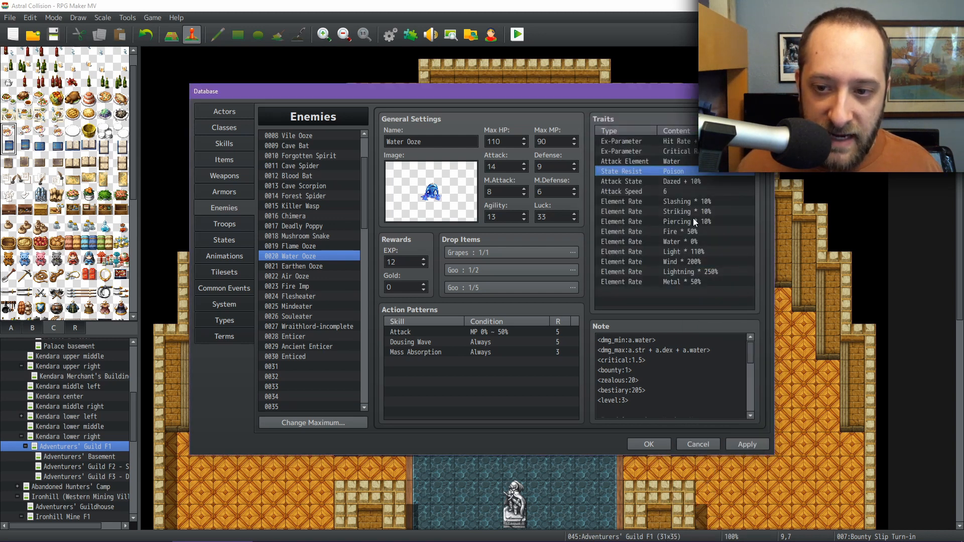
Step: Change the Water Ooze enemy's Attack State trait to Poison
click(685, 182)
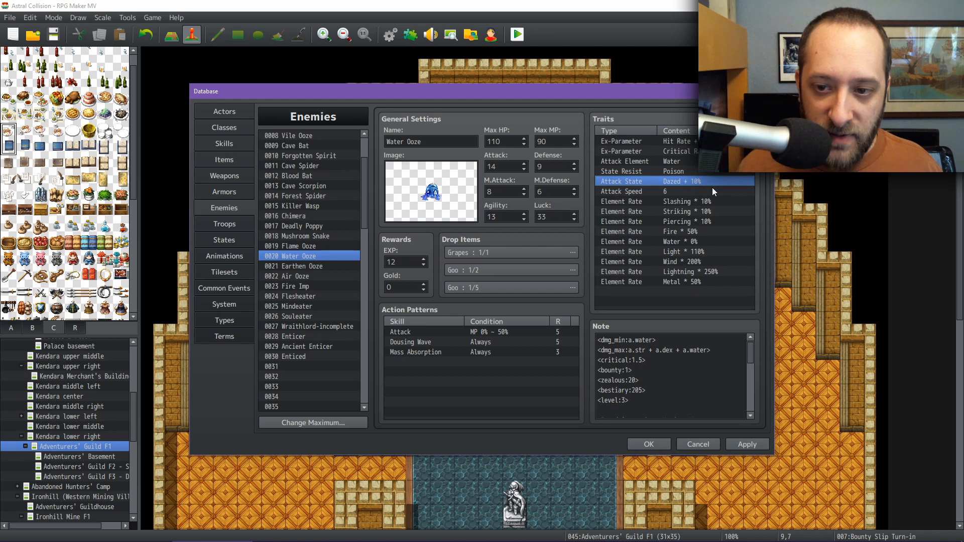
double_click(682, 182)
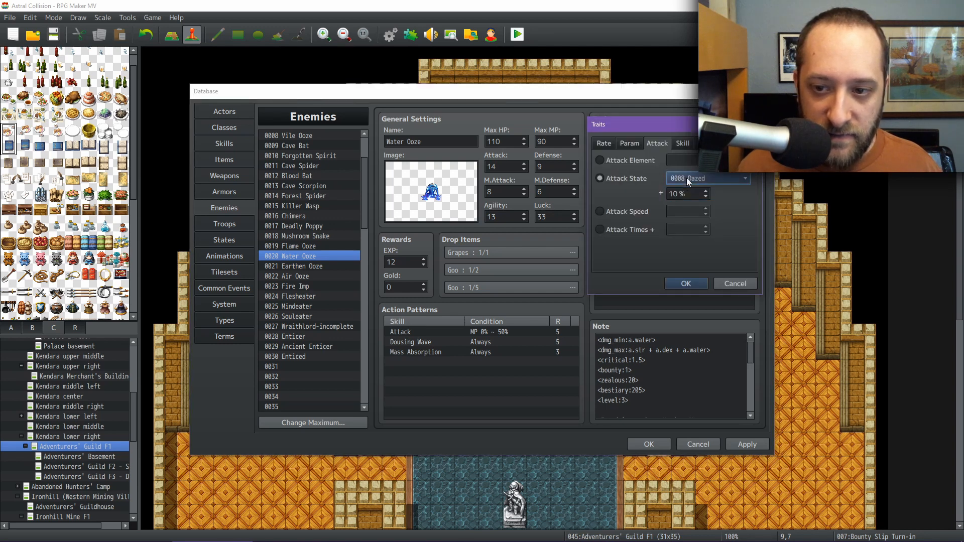
click(686, 178)
scroll(698, 197, up, 1)
click(706, 193)
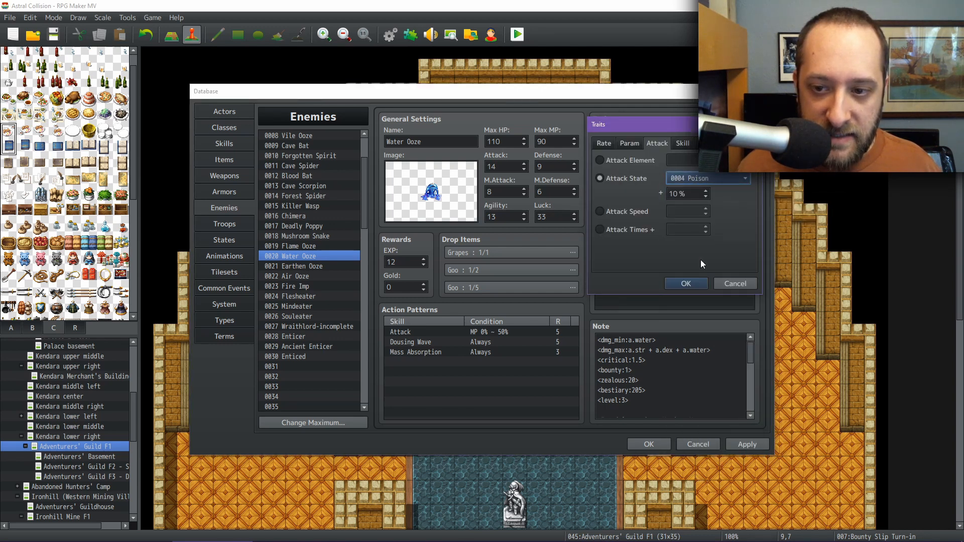
click(689, 285)
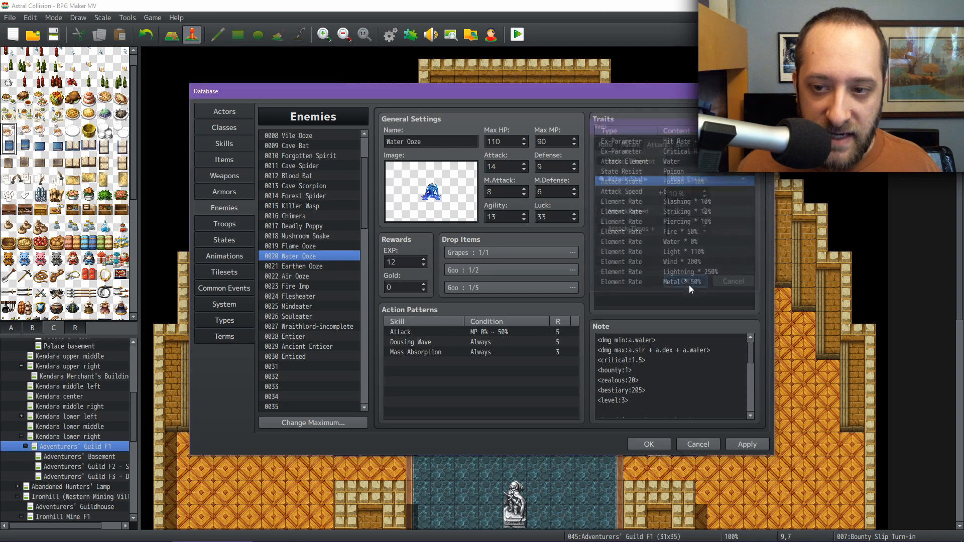
Step: Change the Earthen Ooze enemy's State Resist trait to Dazed
click(314, 267)
double_click(686, 169)
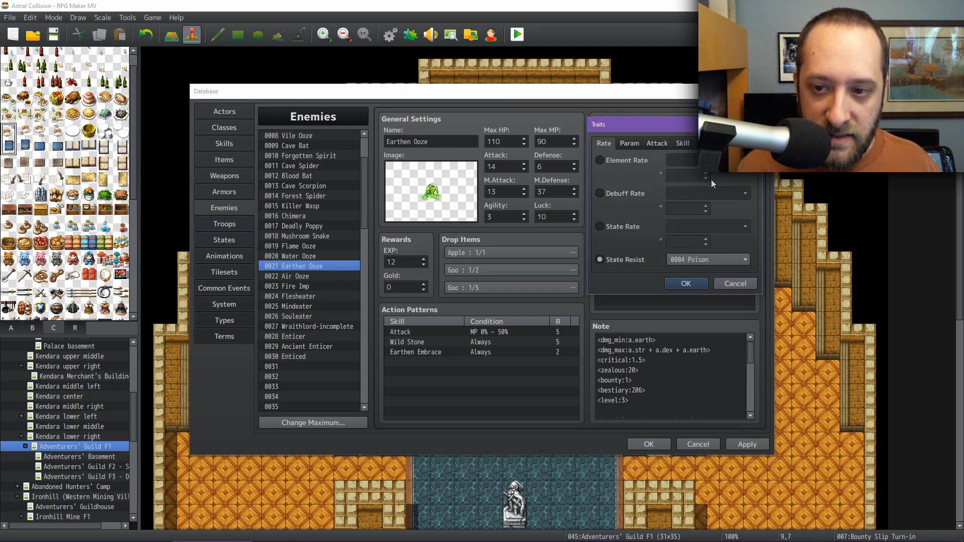
click(694, 258)
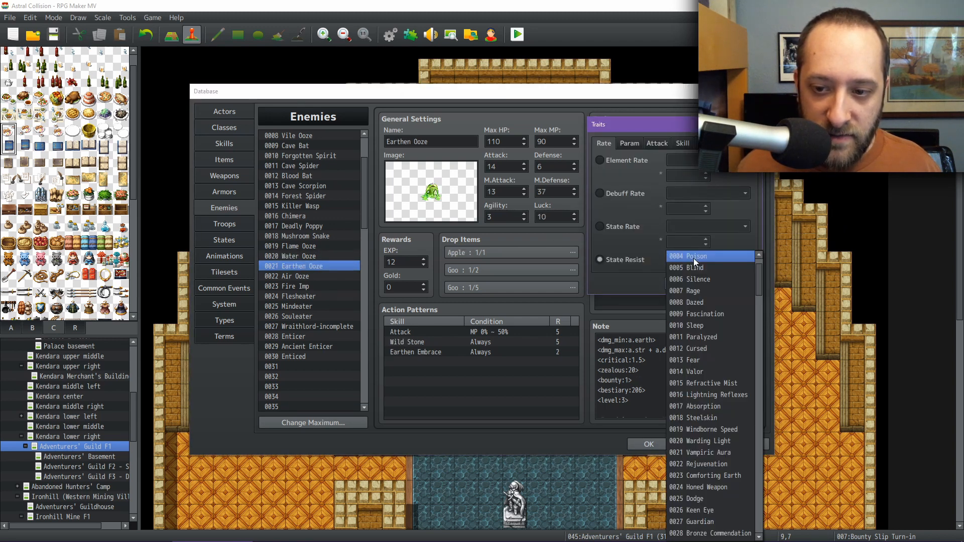
click(702, 303)
click(687, 288)
Step: Change the Earthen Ooze's Attack State trait to Dazed and accept the database changes
double_click(682, 179)
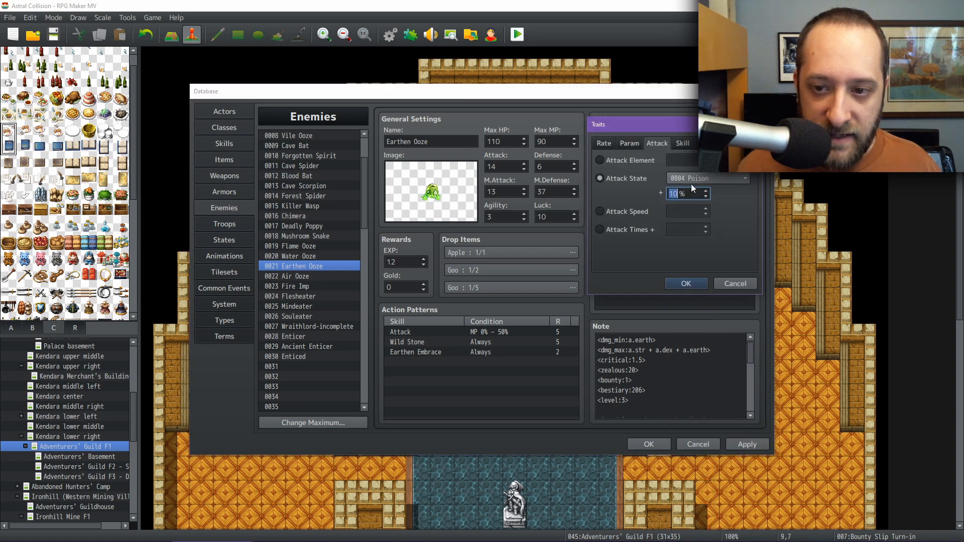
click(695, 178)
click(701, 236)
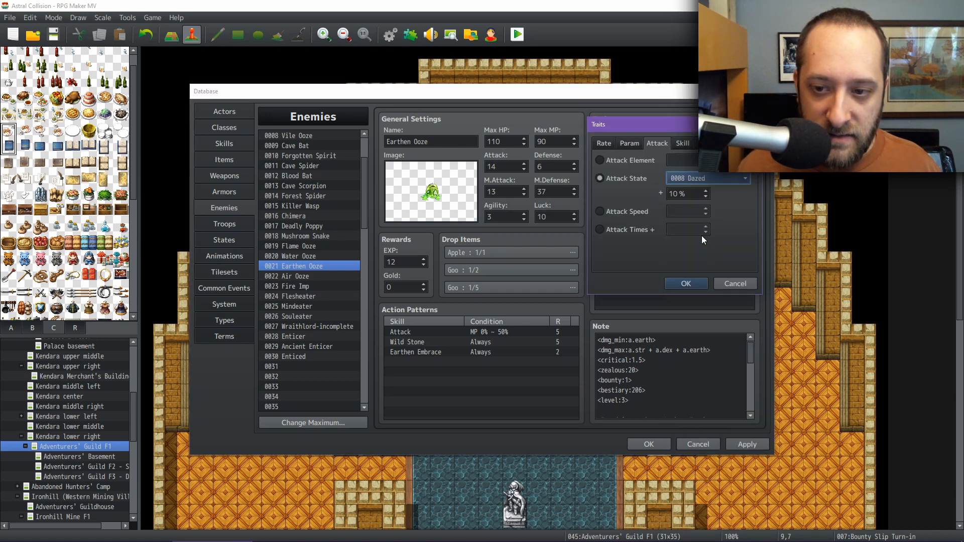
click(673, 280)
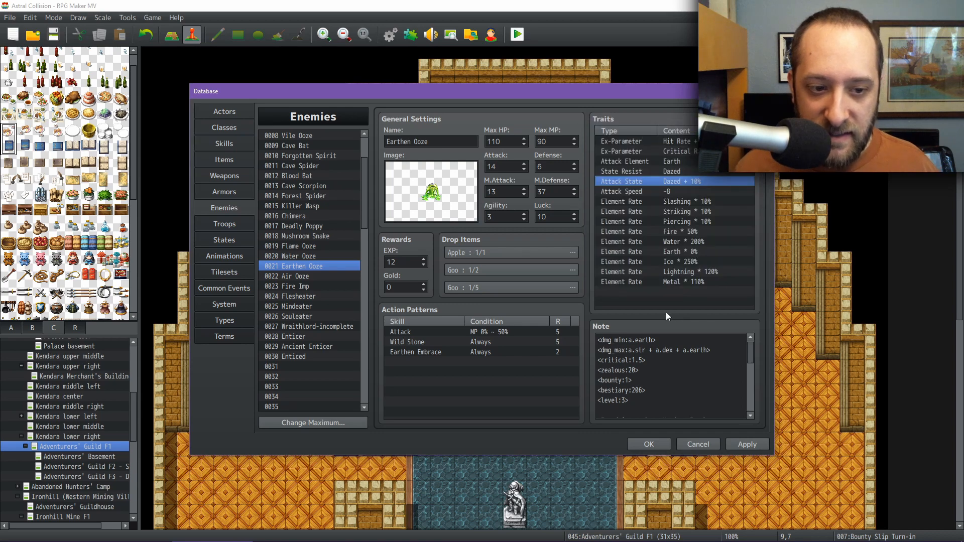
click(647, 445)
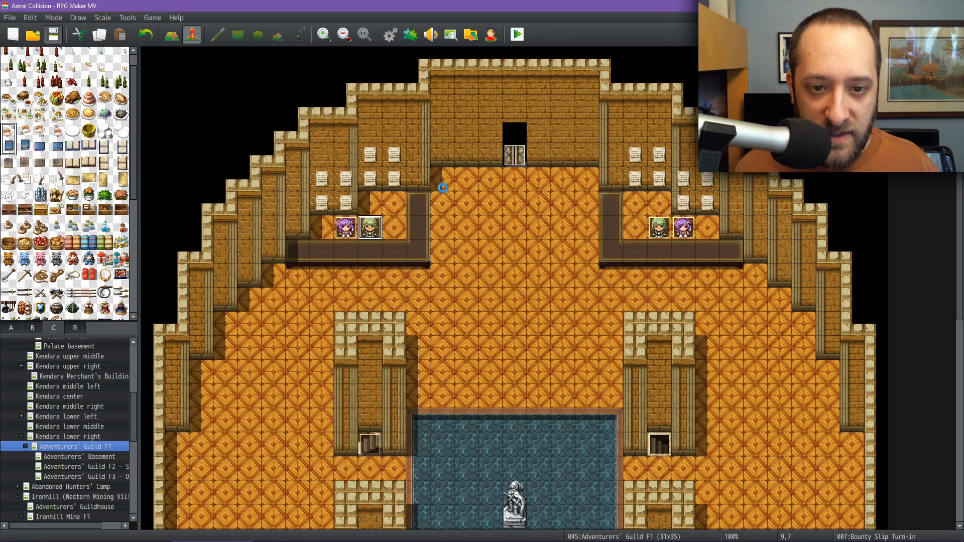
Step: Check the playtesting notes in Notepad for the next open entry, returning to RPG Maker MV when finished
mouse_move(597, 541)
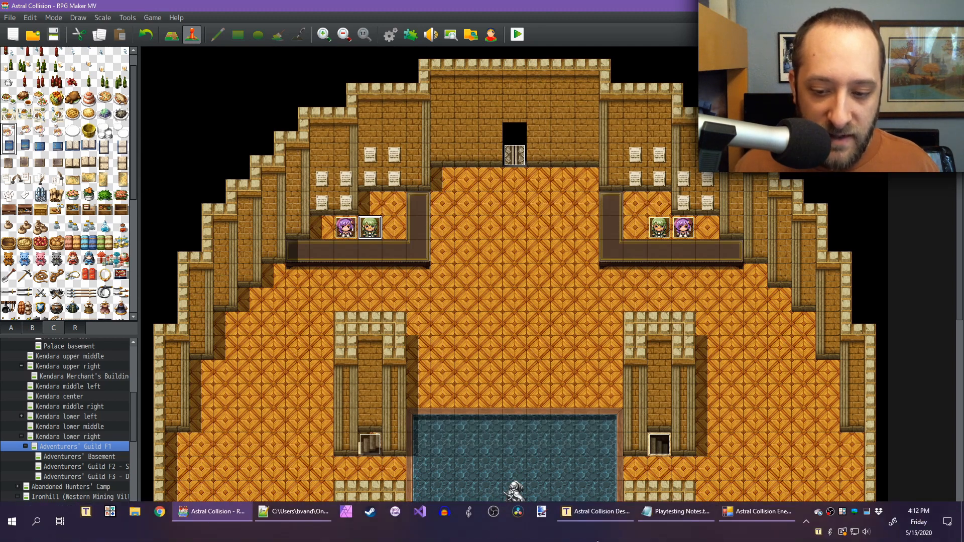
click(662, 535)
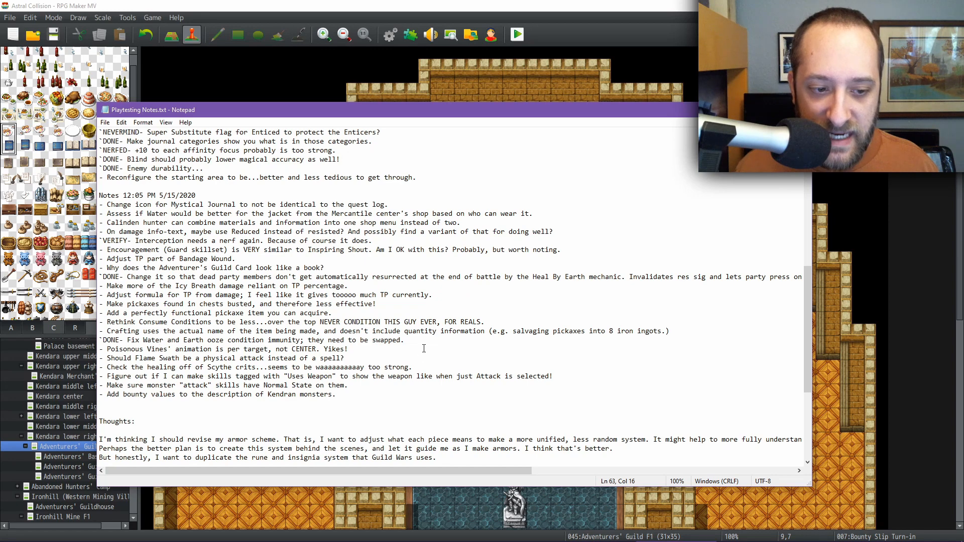
click(497, 4)
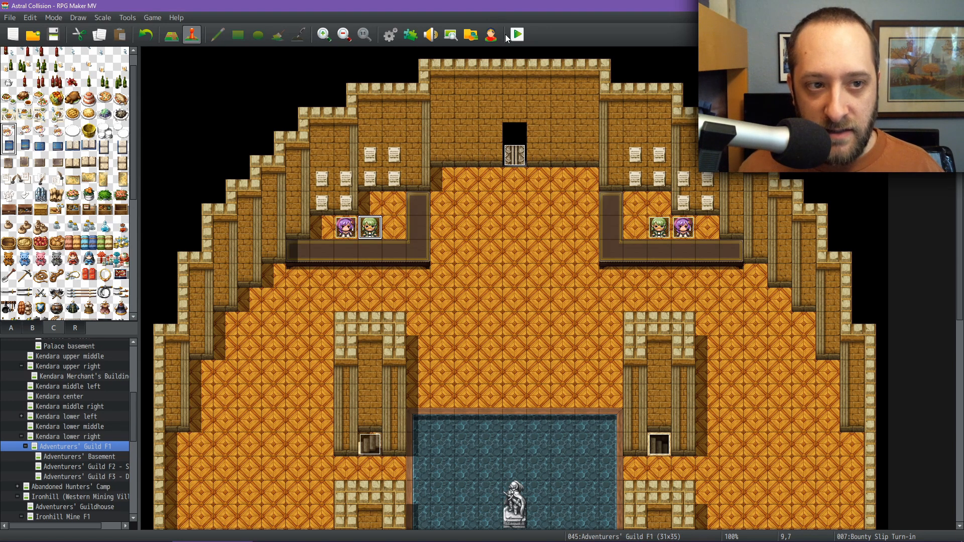
Step: Start a battle test of the Harrower*2 troop from the database with the existing party setup
click(390, 34)
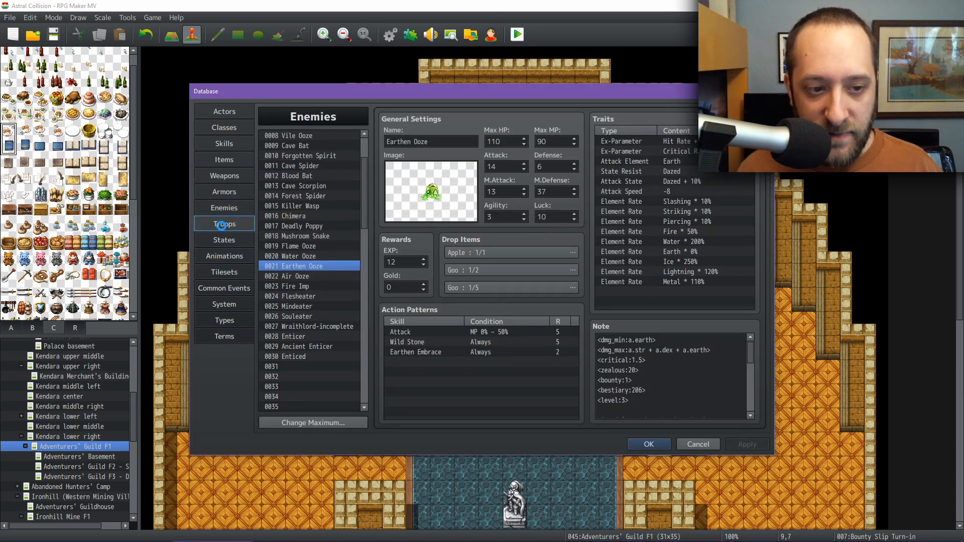
click(221, 225)
click(324, 225)
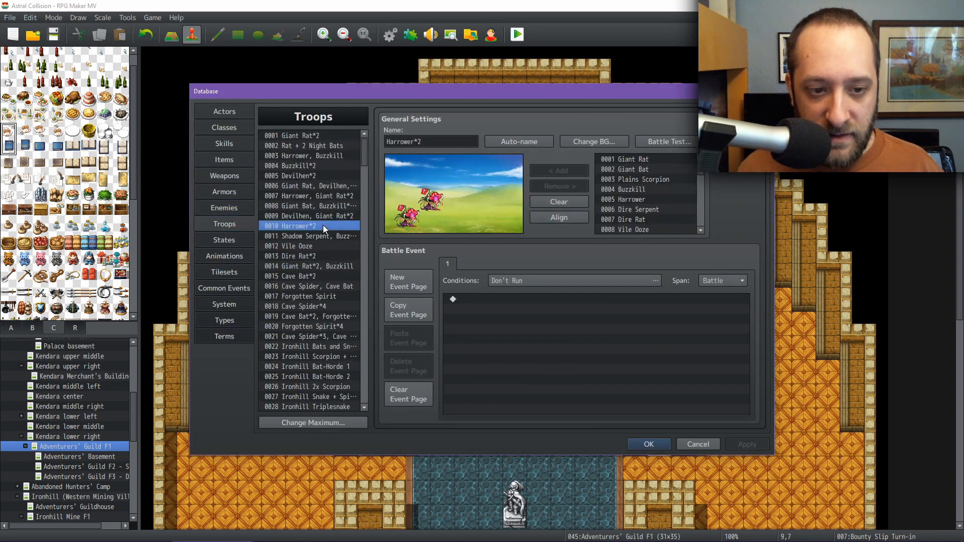
click(661, 141)
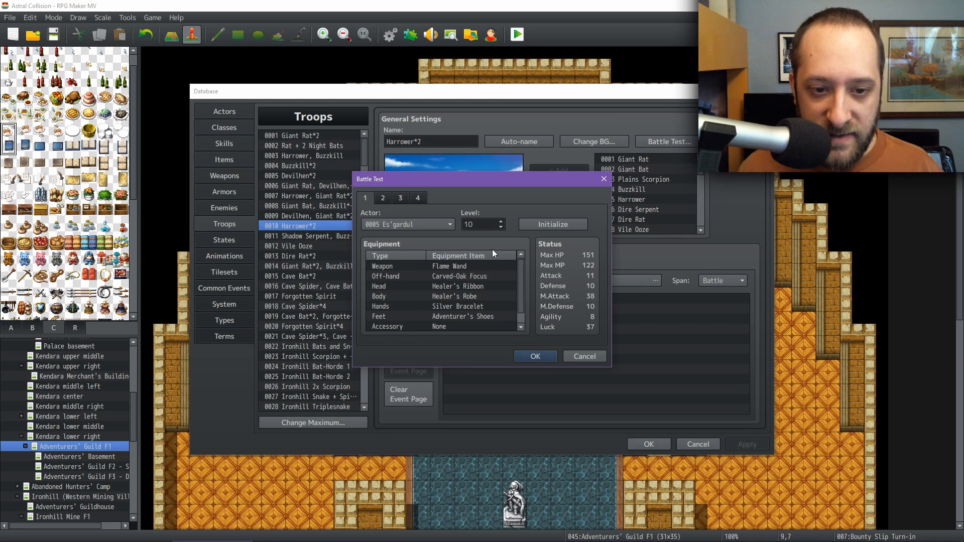
click(529, 357)
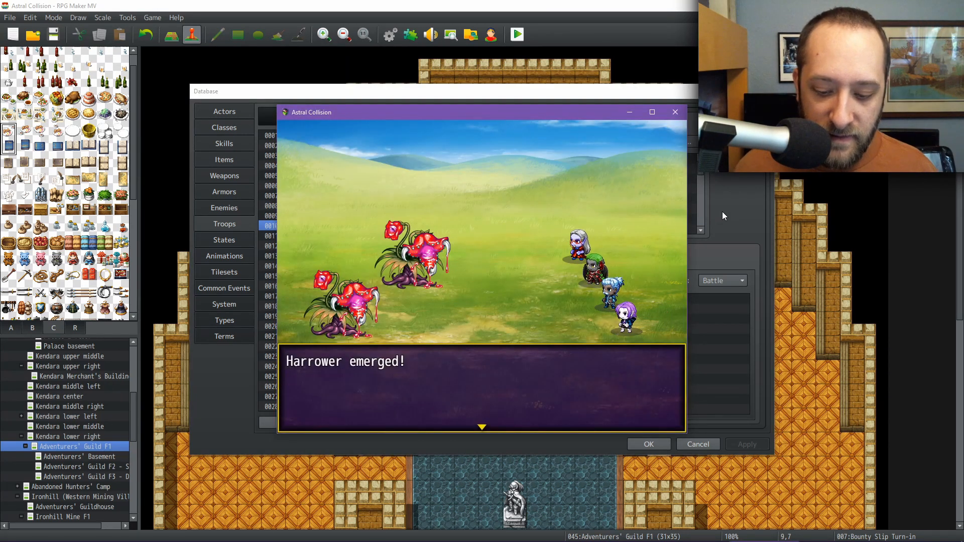
Step: Begin the Harrower battle and have all four party members guard through the first round
key(Return)
key(Return)
key(Right)
key(Right)
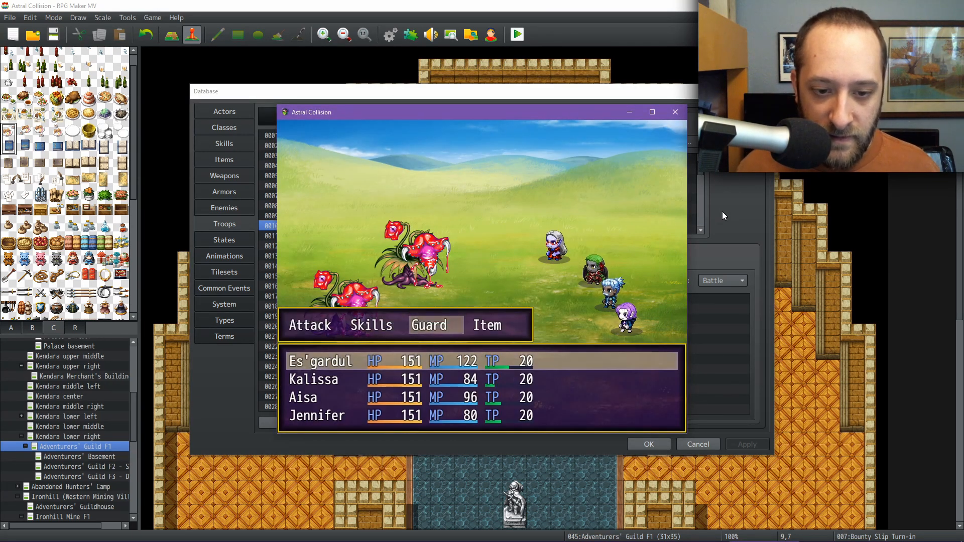
key(Return)
key(Right)
key(Right)
key(Return)
key(Right)
key(Right)
key(Return)
key(Right)
key(Right)
key(Return)
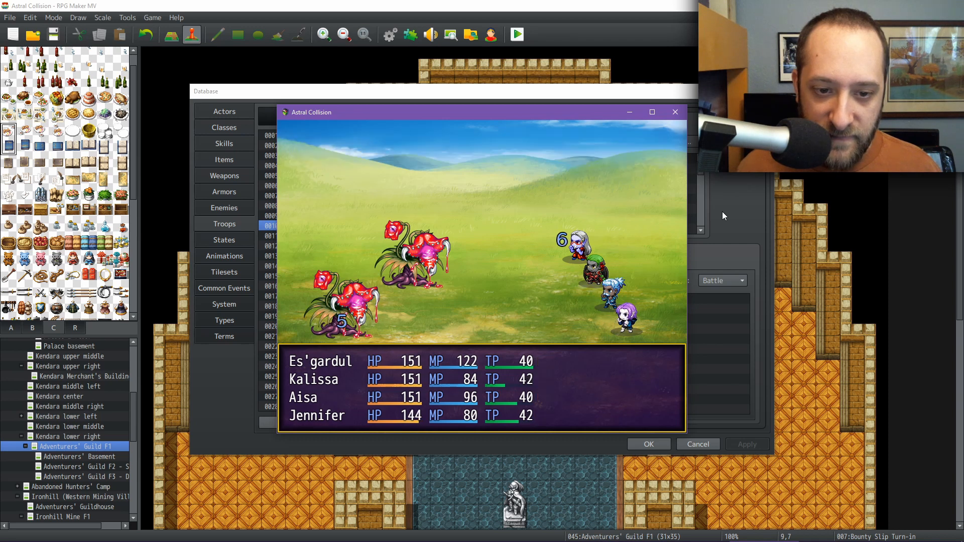
Step: Have the whole party guard for a second round to watch the Poisonous Vines animation, and close the battle test
key(Return)
key(Return)
key(Right)
key(Right)
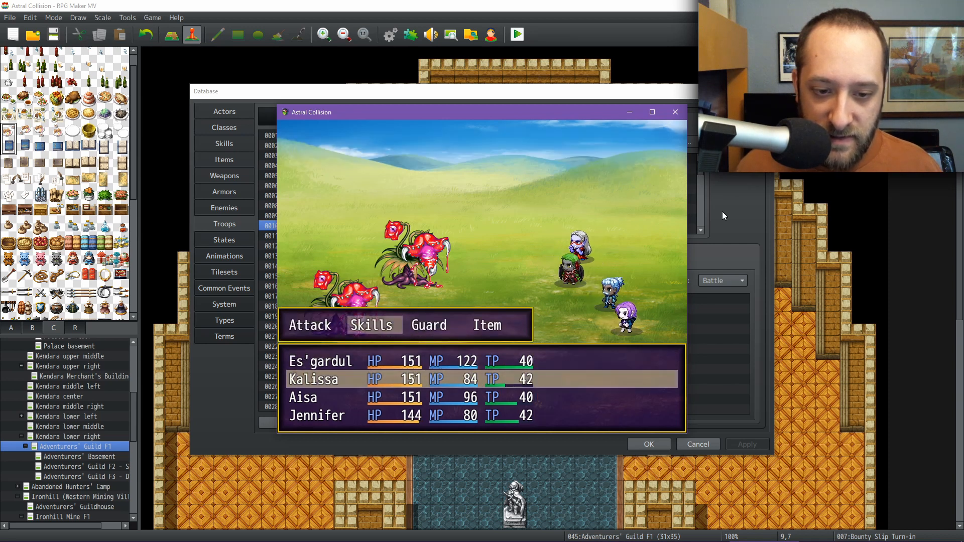
key(Return)
key(Right)
key(Right)
key(Return)
key(Right)
key(Right)
key(Return)
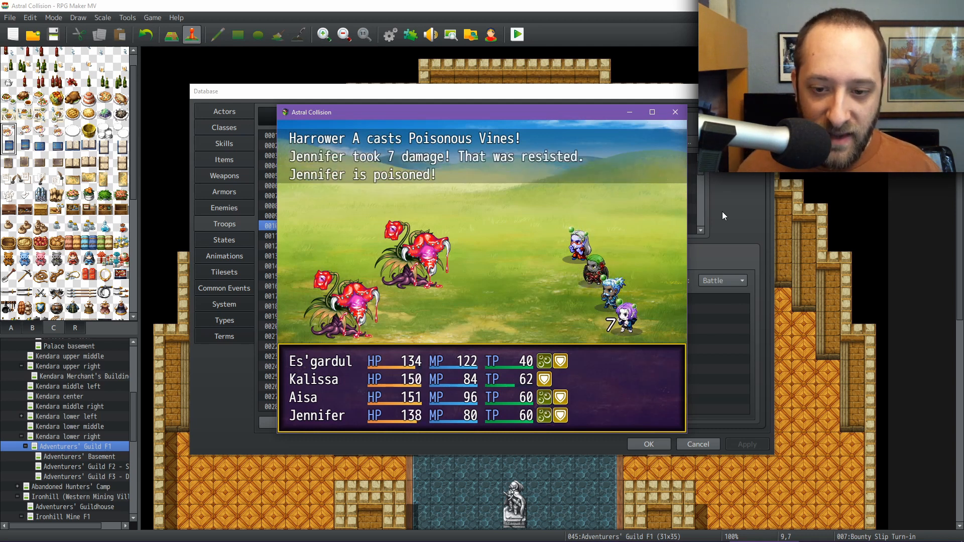
click(675, 112)
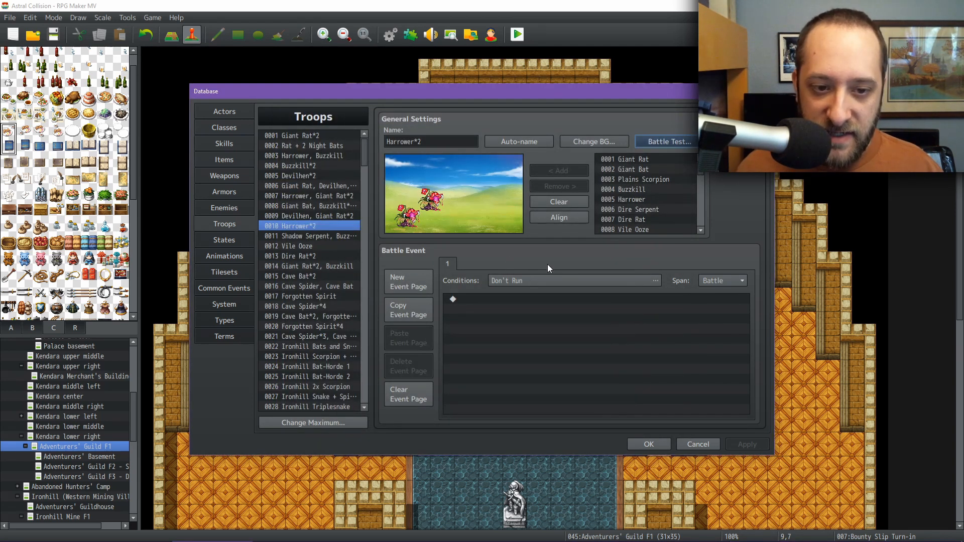
Step: Search the database animations for "bind" and play the Bind animation
click(232, 256)
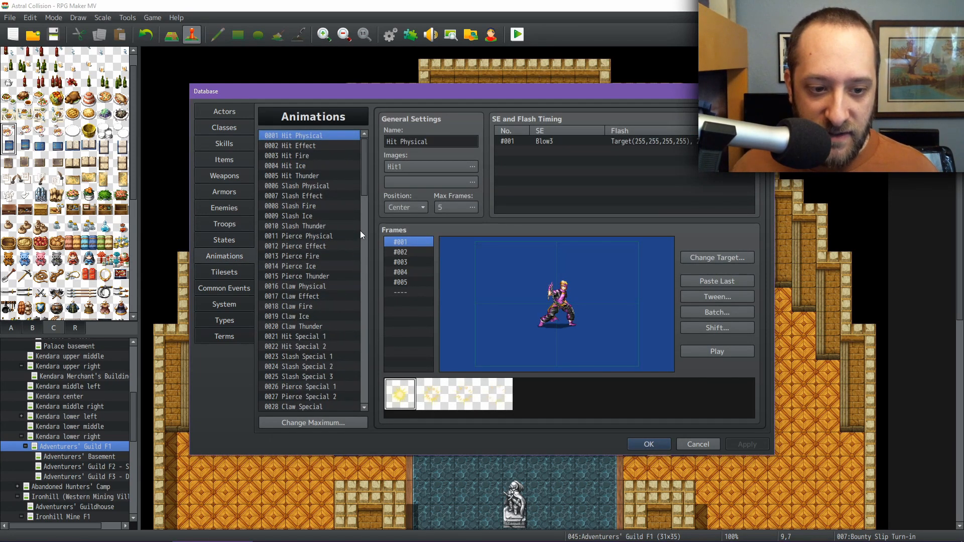
key(ctrl+f)
text(bomd)
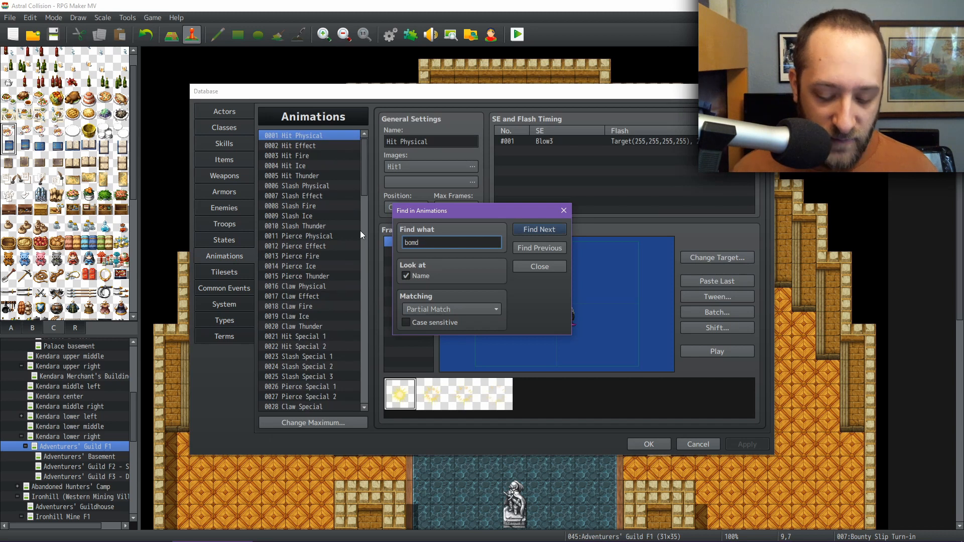
key(ctrl+a)
text(bind)
key(Return)
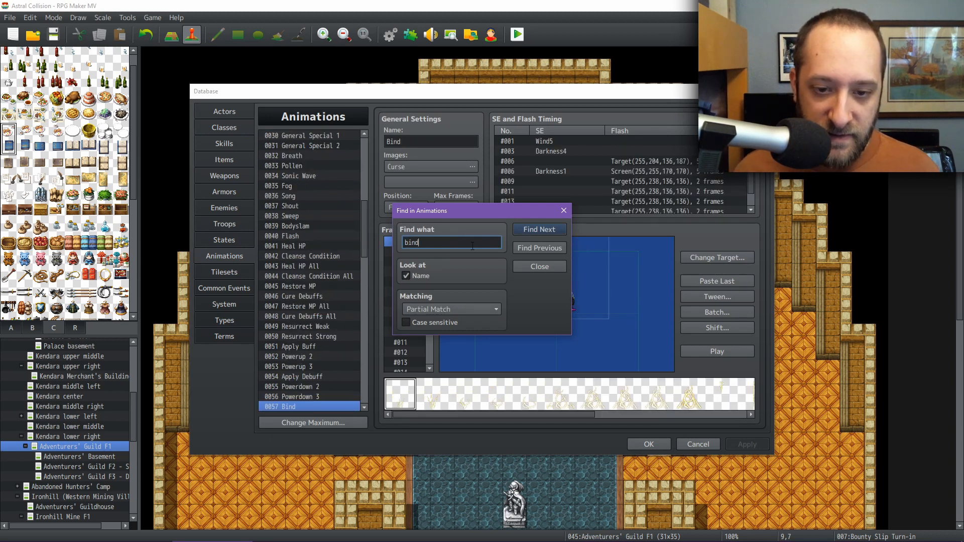
click(558, 270)
click(721, 350)
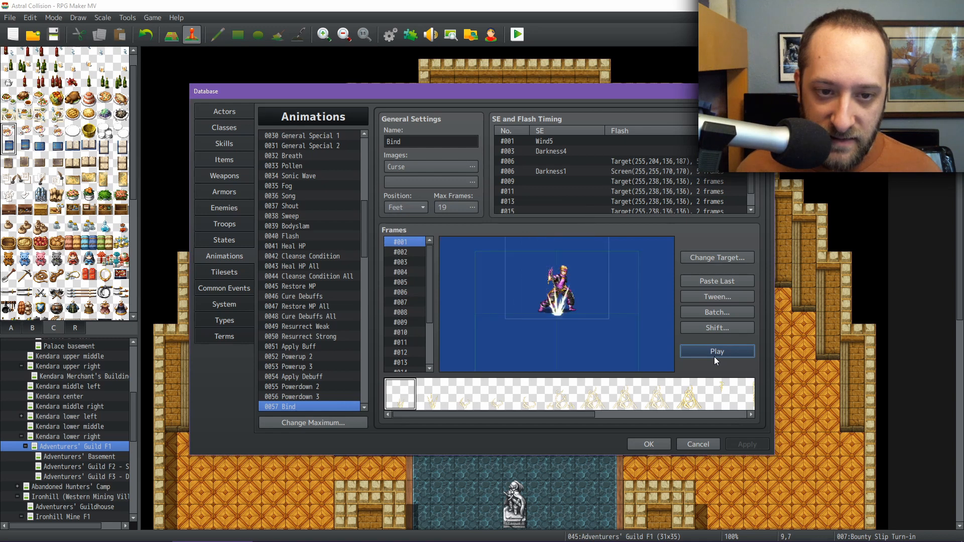
Step: Set the Bind animation's position to Center, preview it and apply the change
click(408, 207)
click(404, 230)
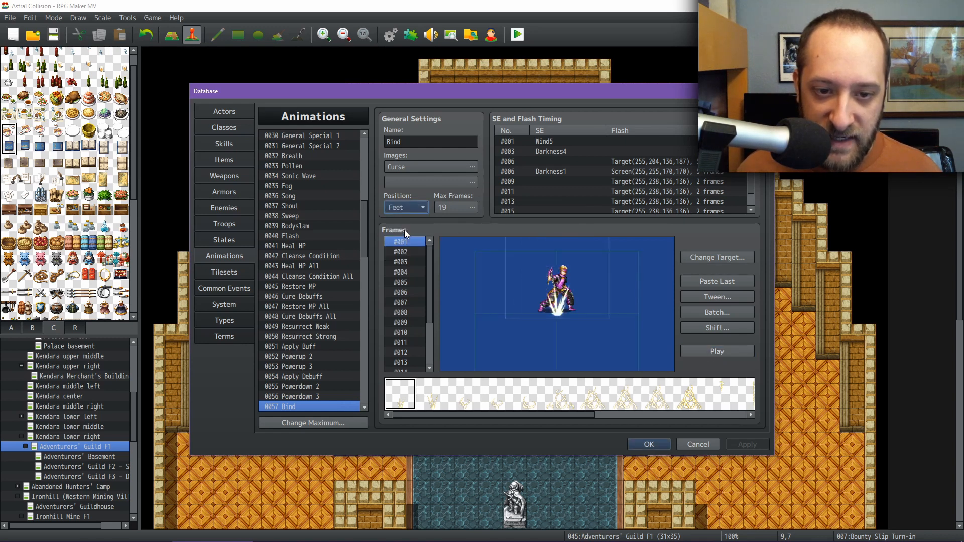
click(717, 352)
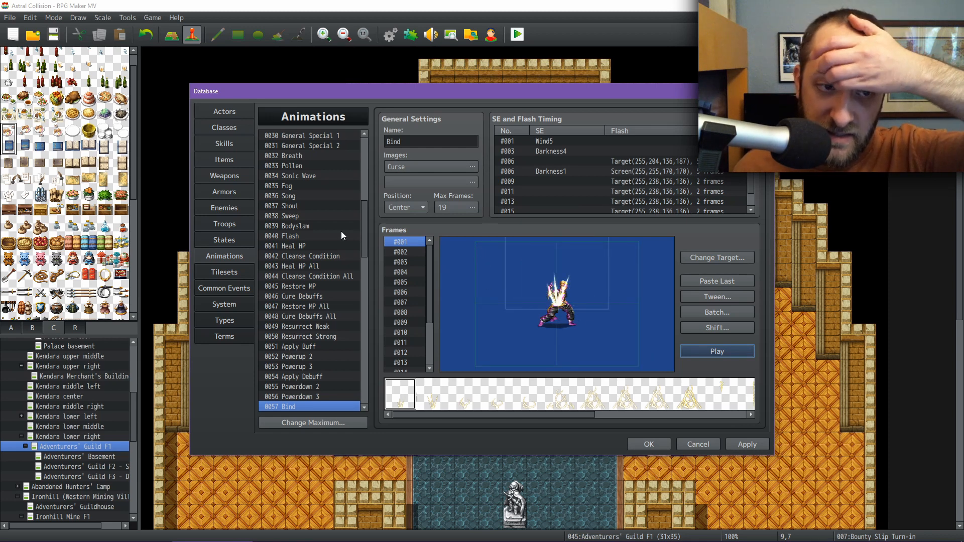
click(745, 444)
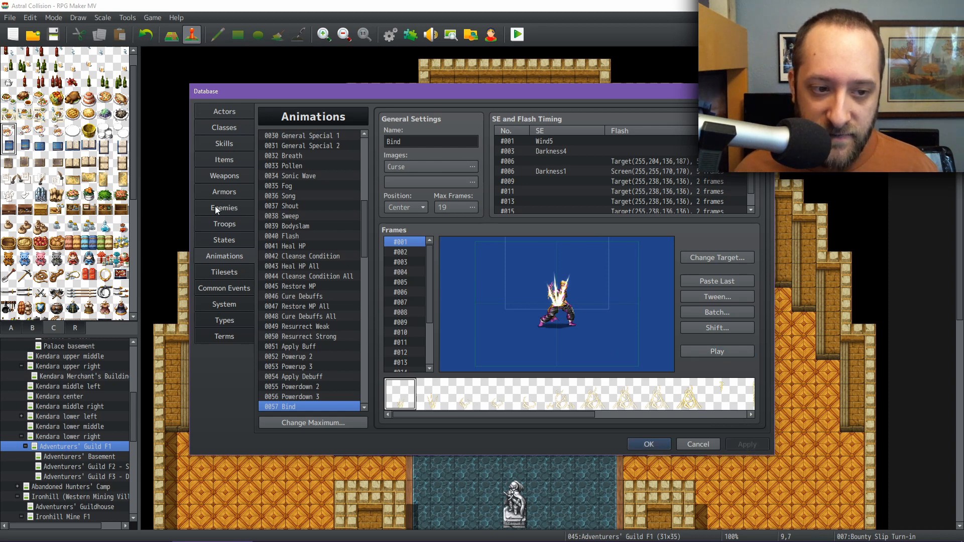
Step: Run the Harrower*2 troop's battle test again with the repositioned Bind animation
click(228, 224)
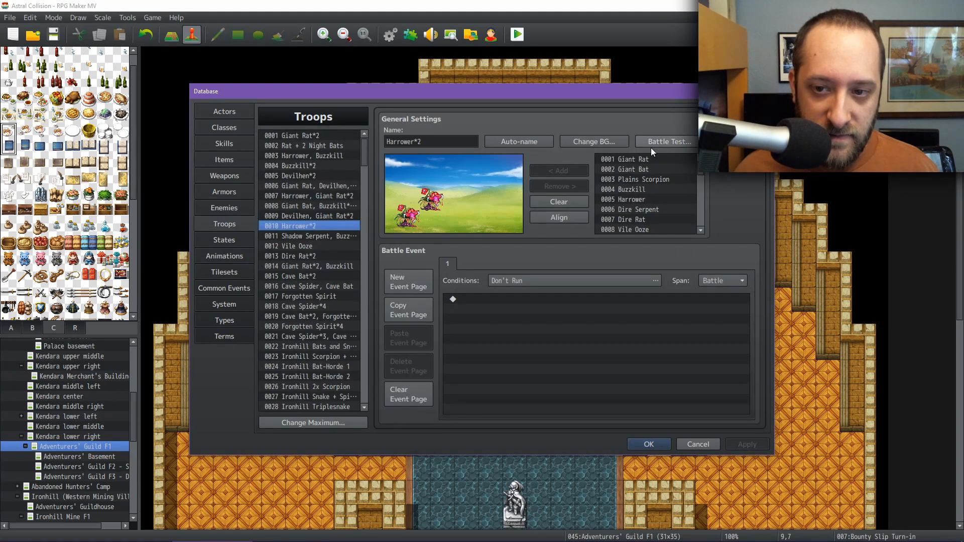
click(669, 143)
click(547, 356)
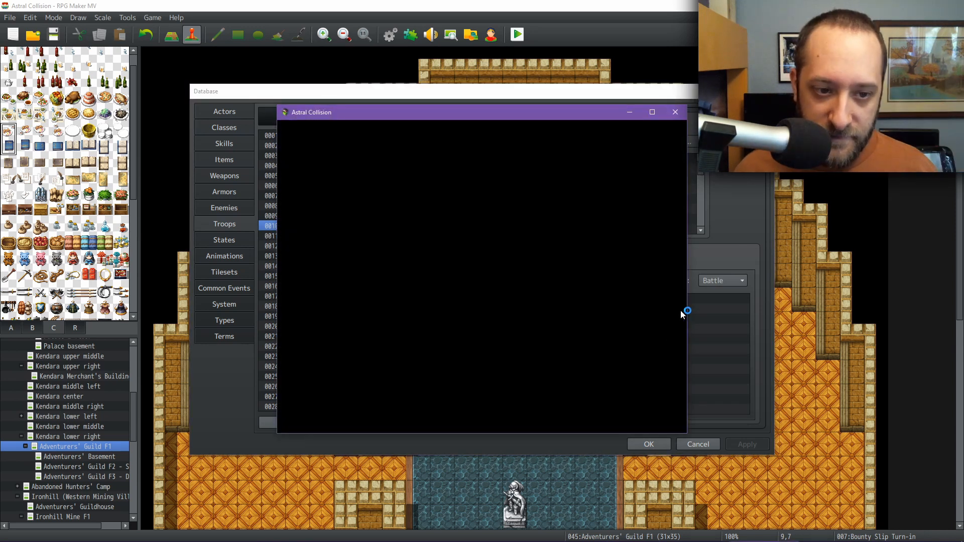
Step: Have all four party members guard in the first round of the new Harrower battle
key(Return)
key(Right)
key(Right)
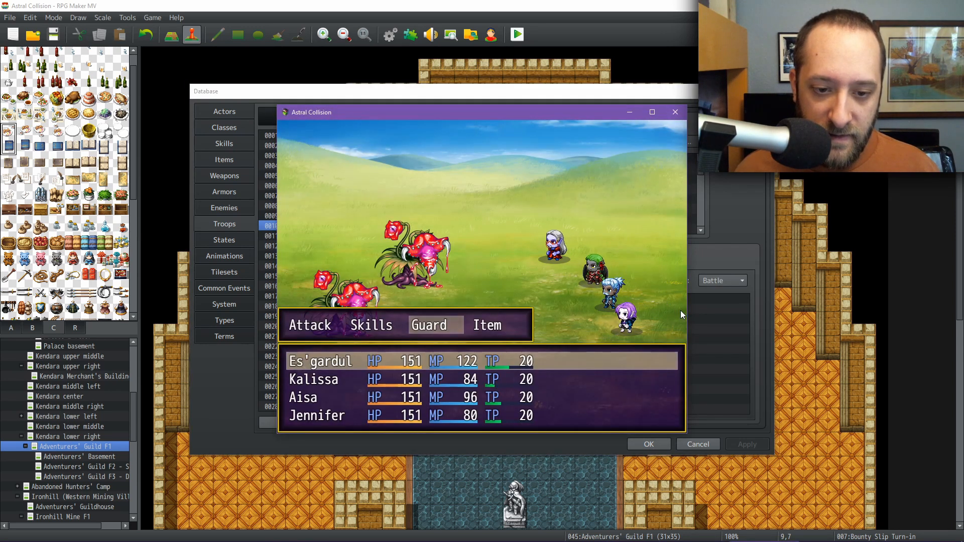
key(Return)
key(Right)
key(Right)
key(Return)
key(Right)
key(Right)
key(Return)
key(Right)
key(Right)
key(Return)
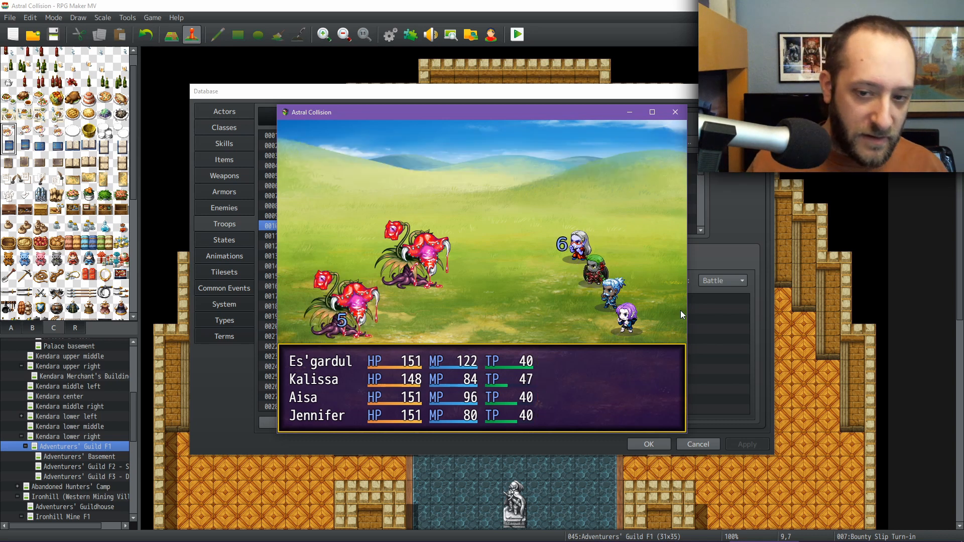
Step: Have all four party members guard in the second Harrower round, watch Poisonous Vines play and close the battle test
key(Right)
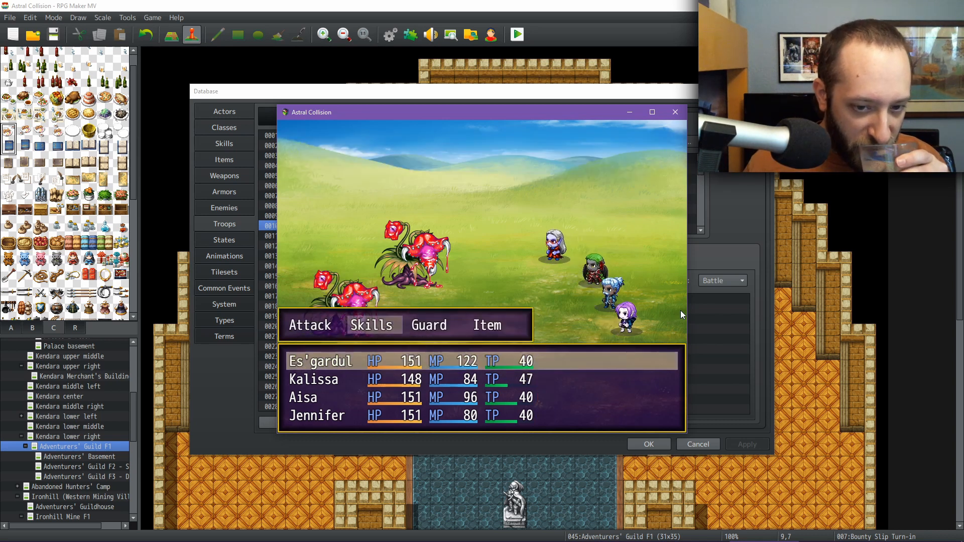
key(Right)
key(Return)
key(Right)
key(Right)
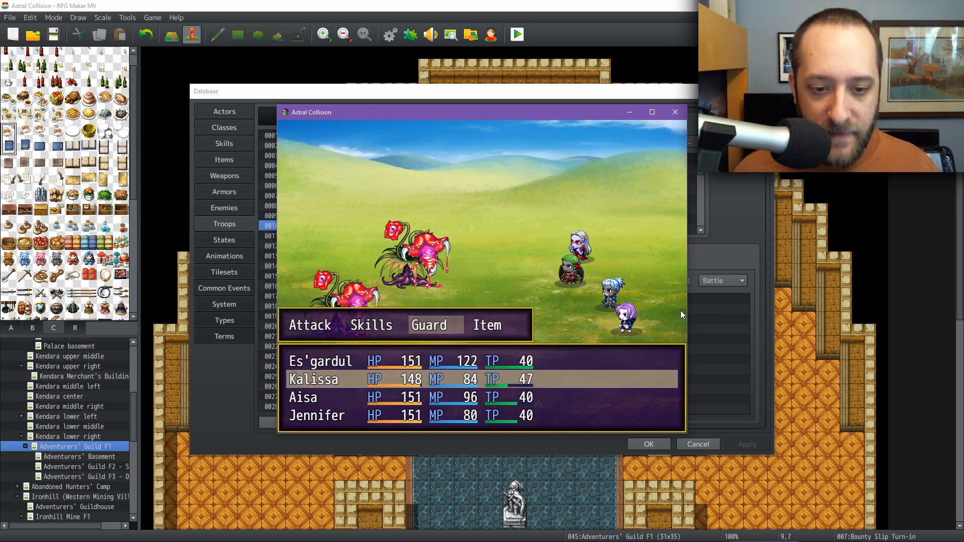
key(Return)
key(Return)
key(Return)
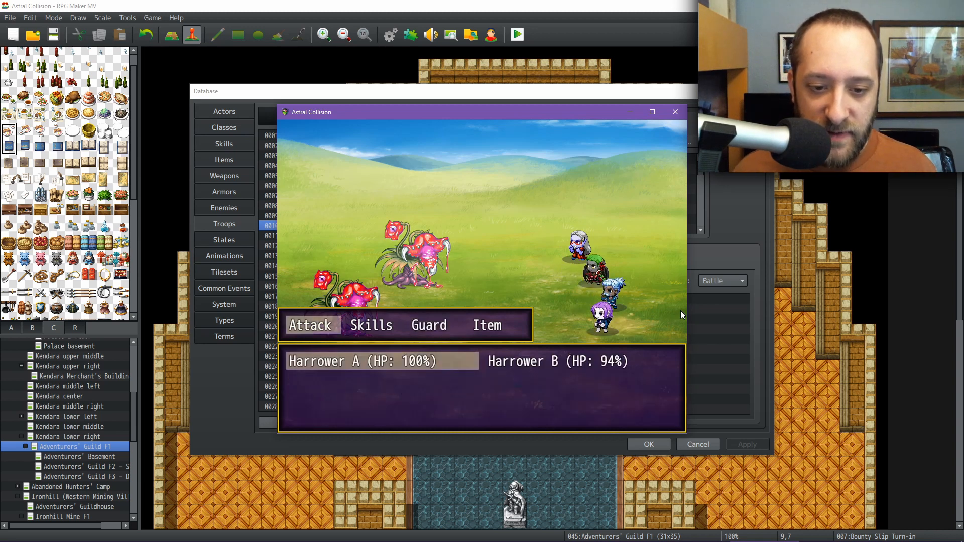
key(Escape)
key(Right)
key(Right)
key(Return)
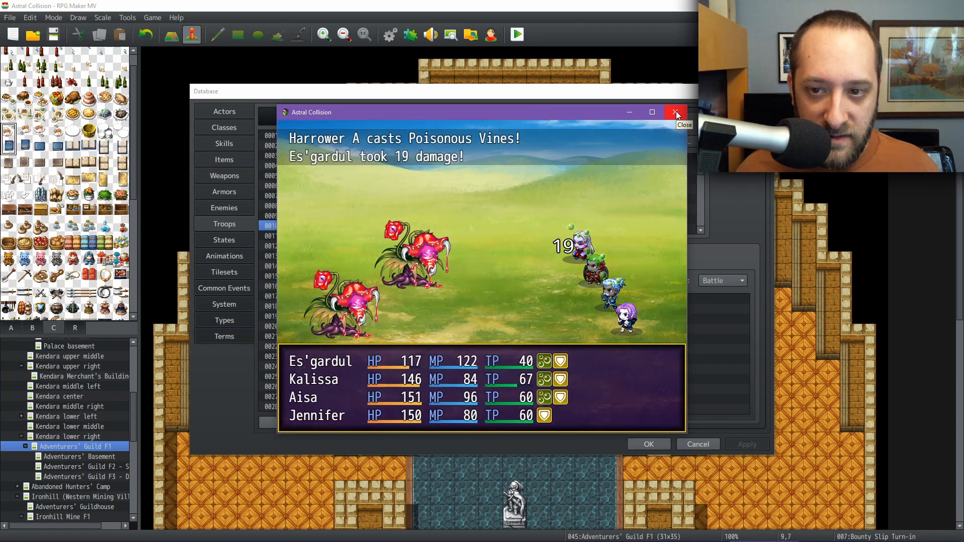
click(675, 112)
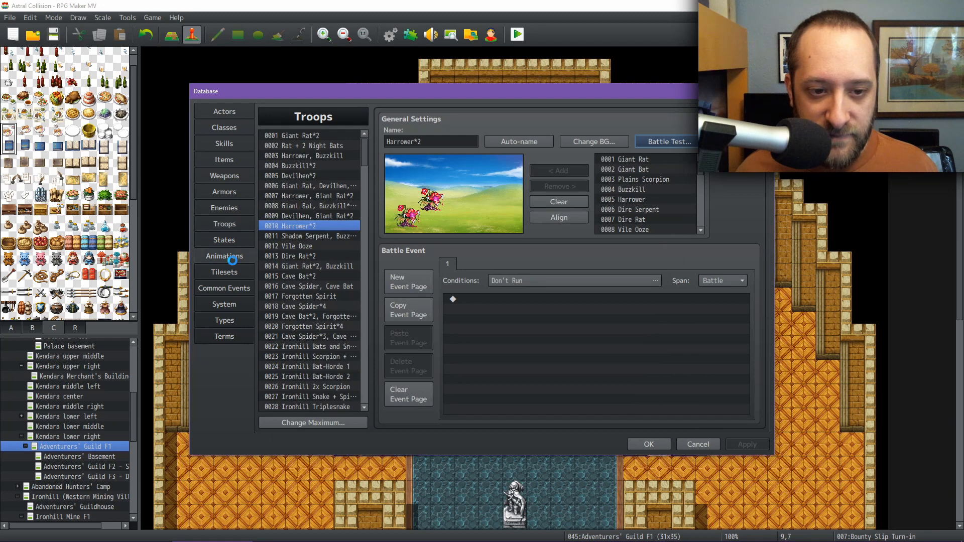
Step: Set the Bind animation's position to Screen, preview it, confirm the database change and save the project
click(240, 259)
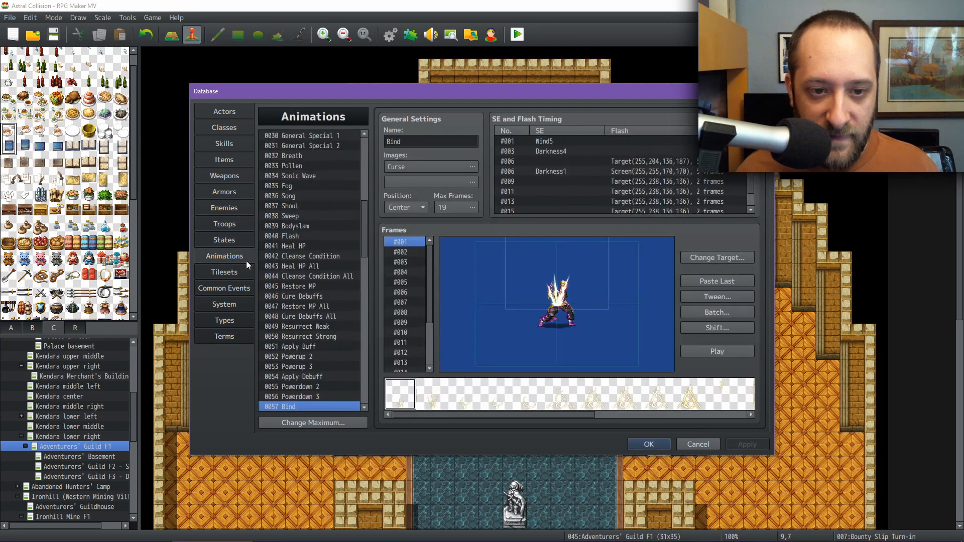
click(408, 208)
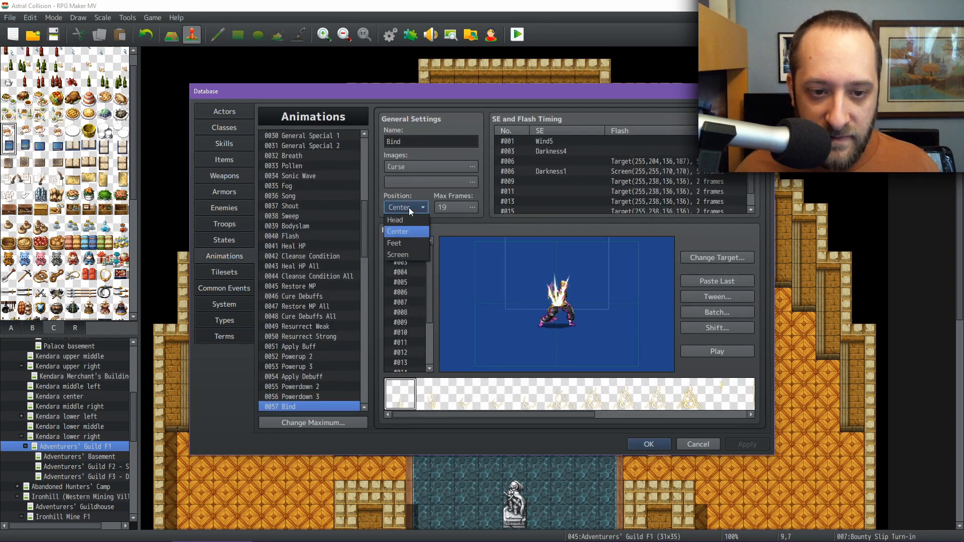
click(406, 254)
click(723, 354)
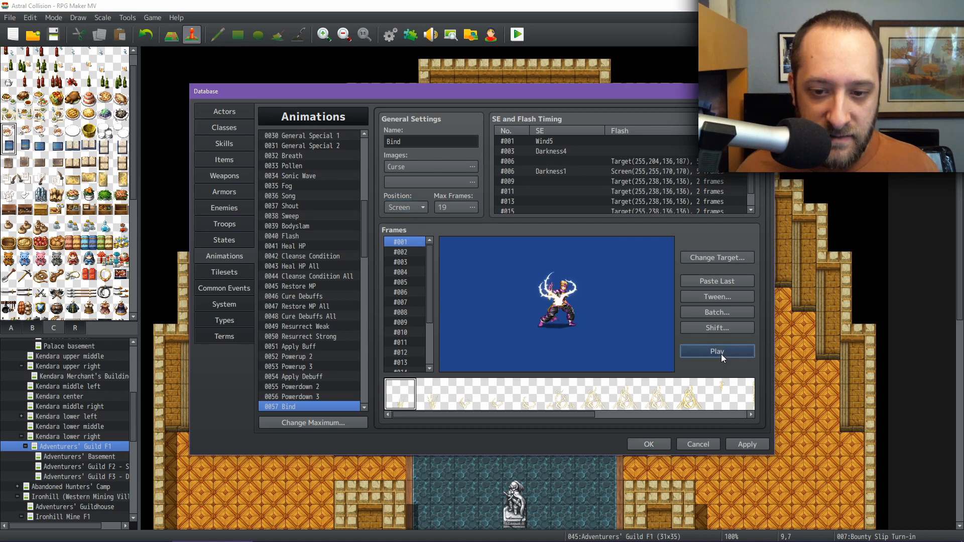
click(756, 448)
click(652, 444)
key(ctrl+s)
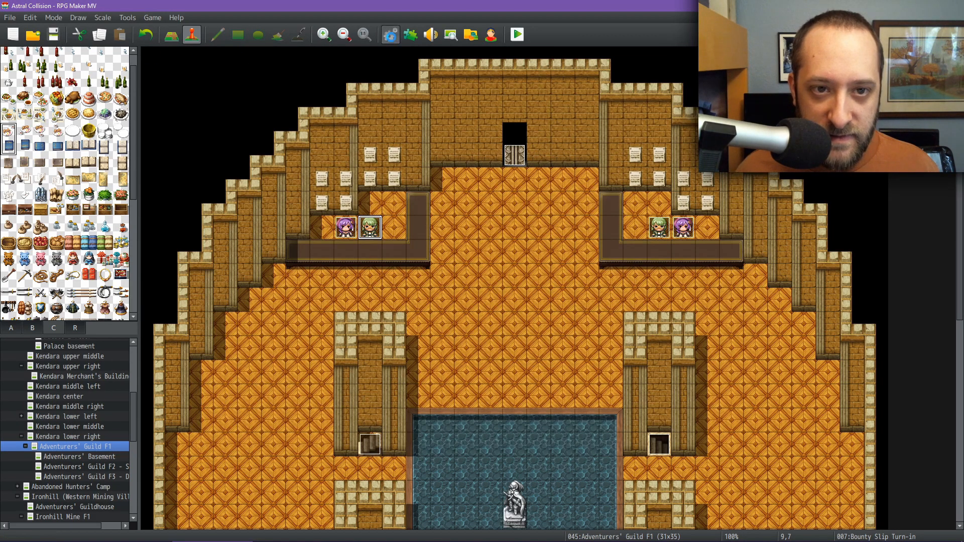
Step: Start another battle test of the Harrower*2 troop to check the Bind animation at its Screen position
click(390, 35)
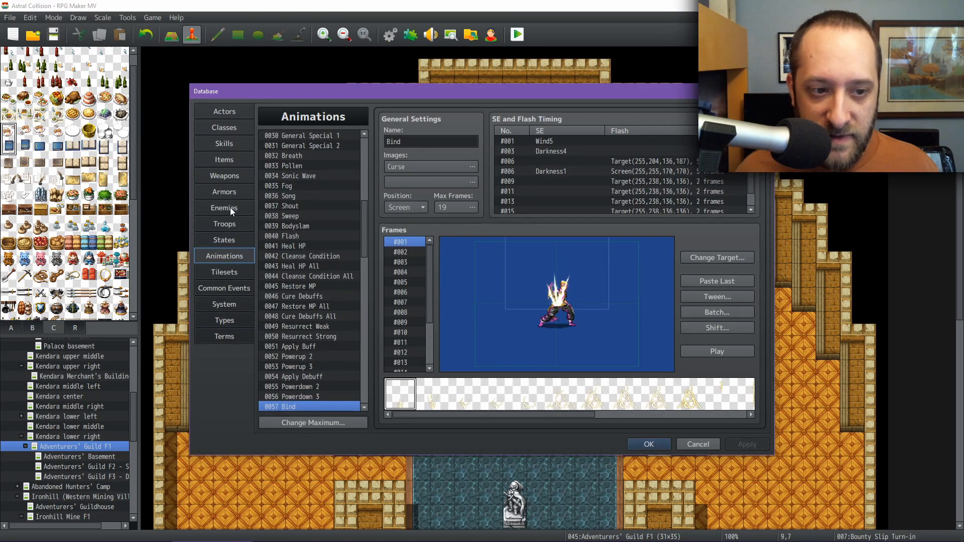
click(227, 224)
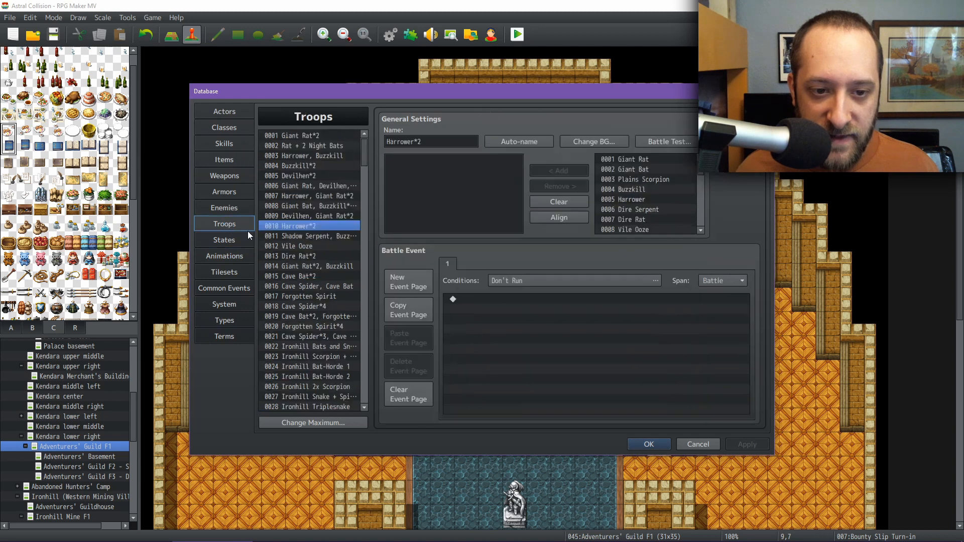
click(667, 141)
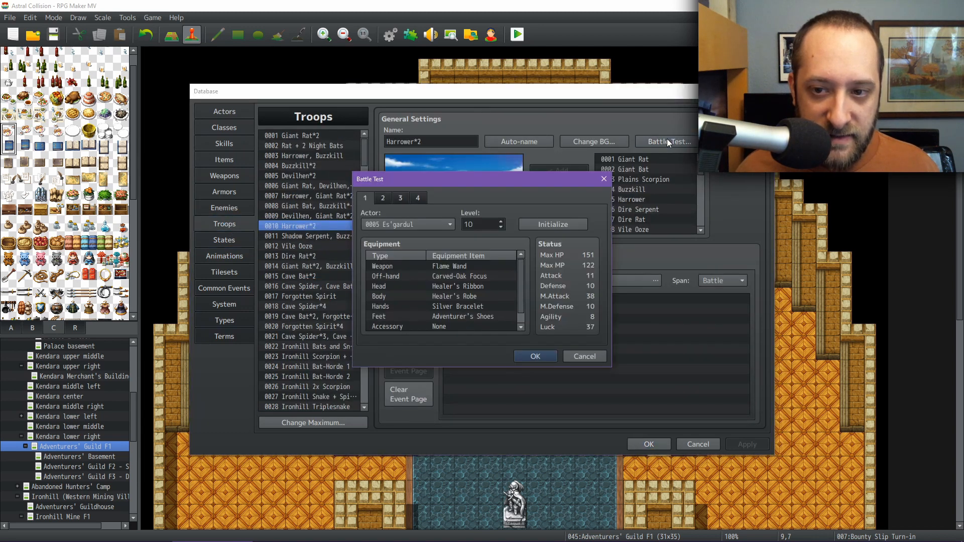
click(534, 357)
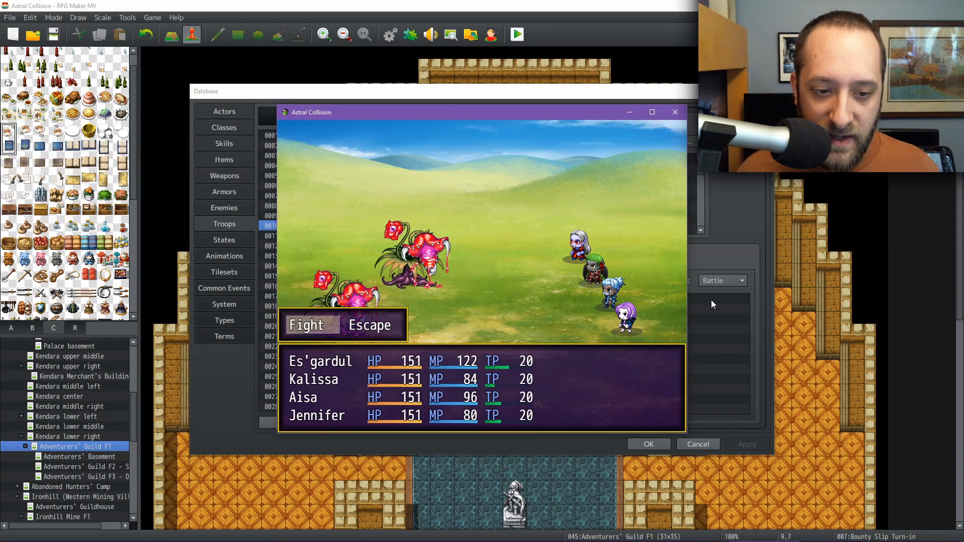
Step: Start the fight and have the whole party guard through the first round of the Screen-position test
key(Return)
key(Right)
key(Right)
key(Return)
key(Right)
key(Right)
key(Return)
key(Right)
key(Right)
key(Return)
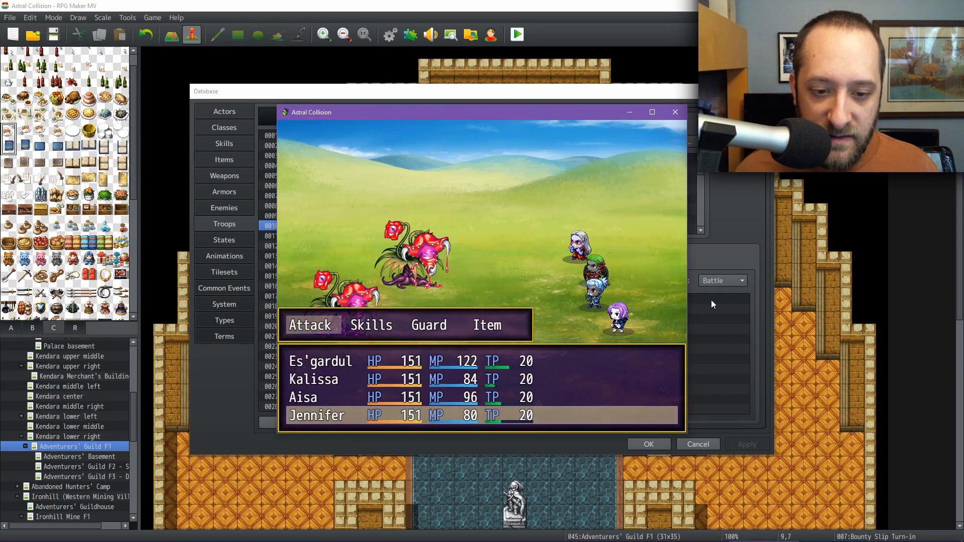
key(Right)
key(Right)
key(Return)
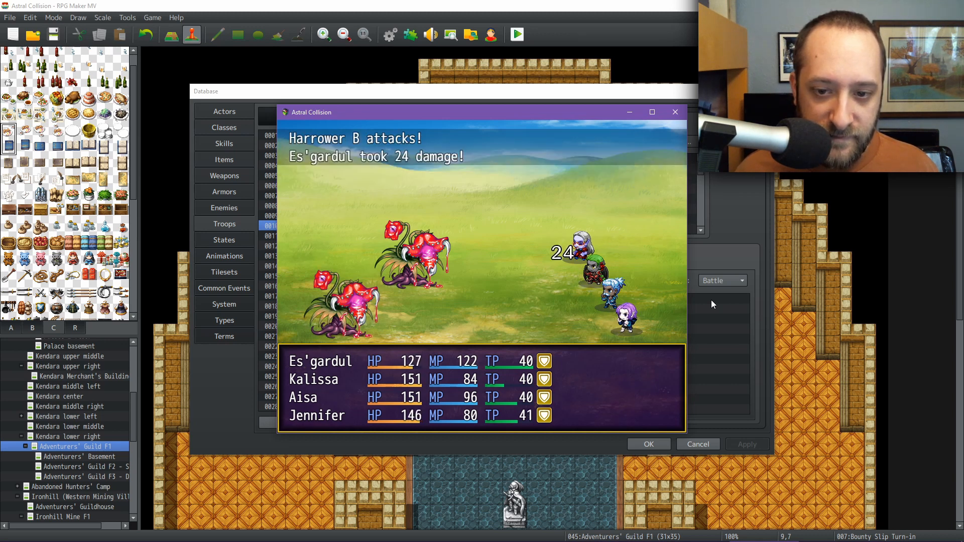
Step: Guard with every party member for a second round, watch Poisonous Vines play, and close the battle test and the database
key(Return)
key(Right)
key(Right)
key(Return)
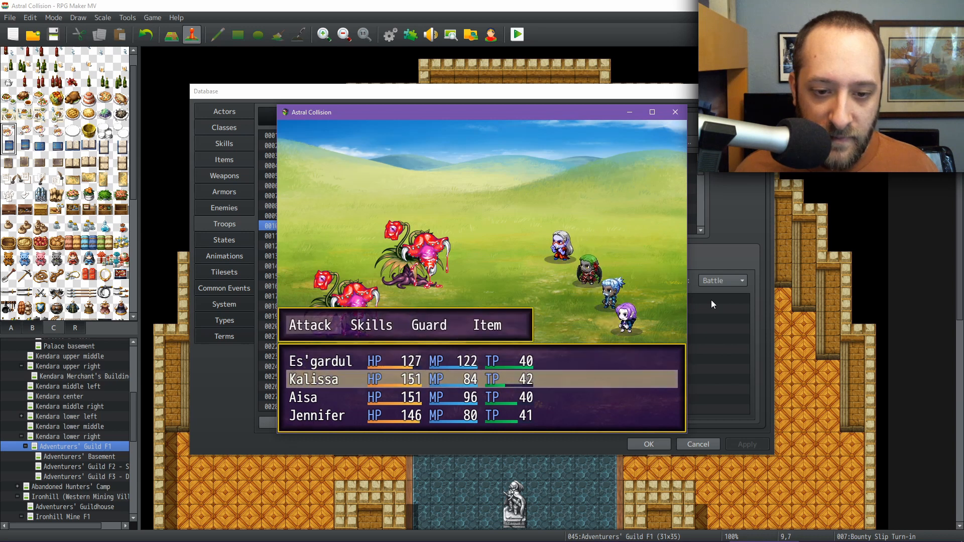
key(Right)
key(Right)
key(Return)
key(Right)
key(Right)
key(Return)
key(Right)
key(Right)
key(Return)
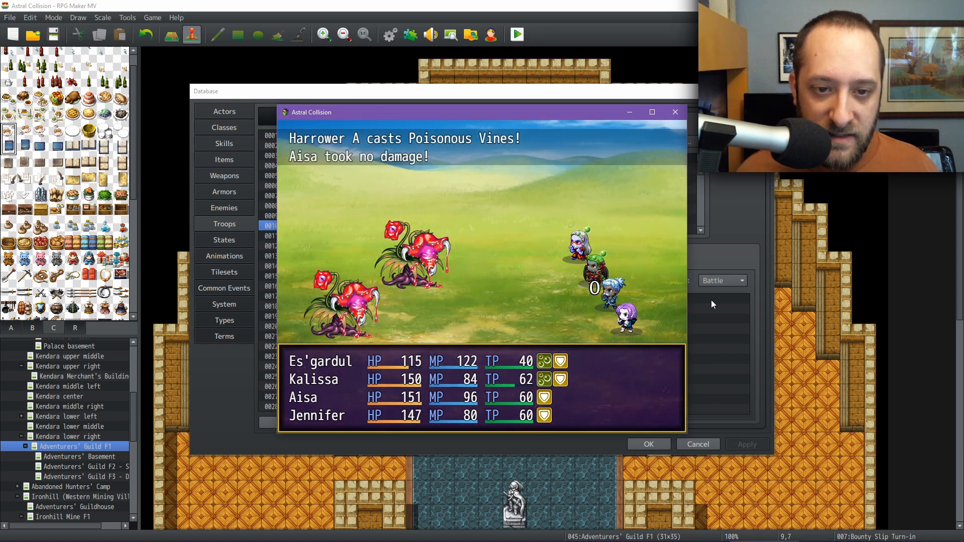
click(676, 112)
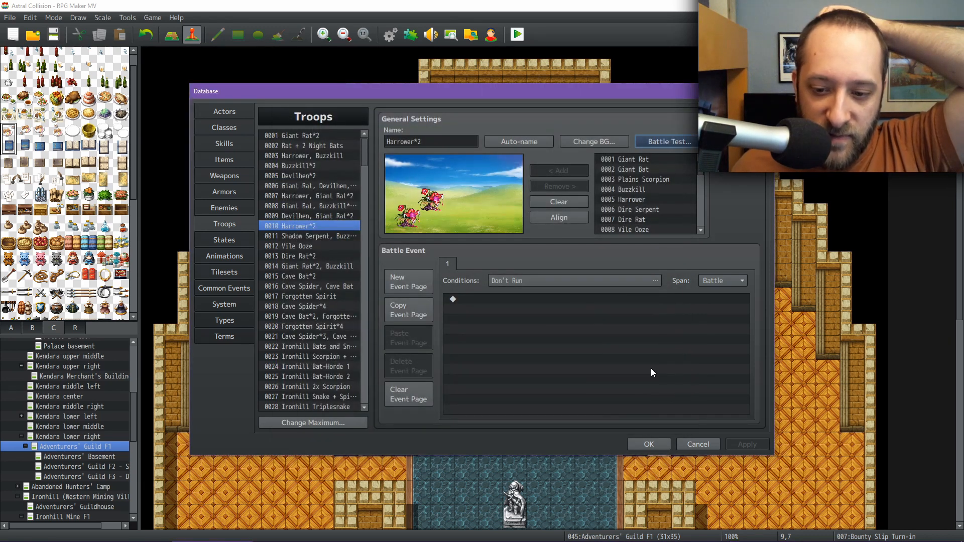
click(648, 443)
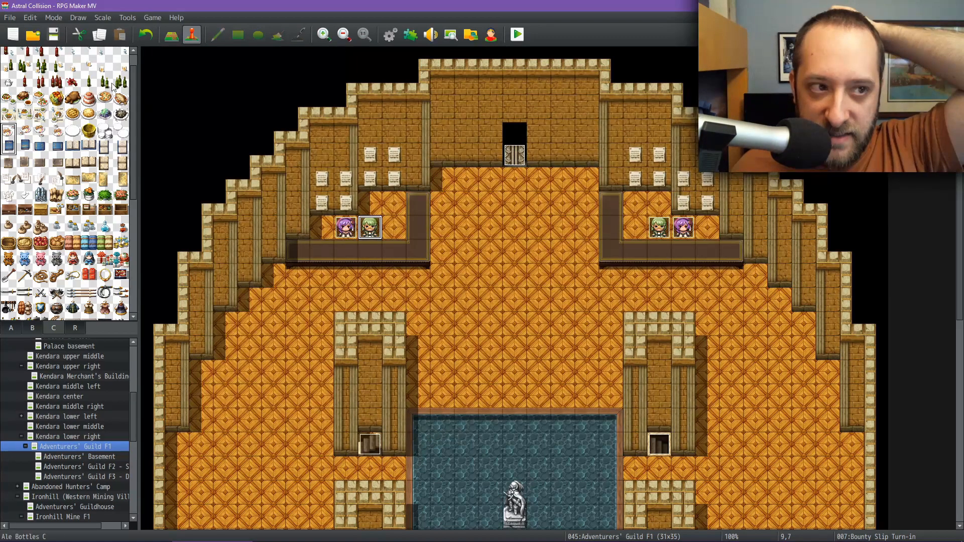
Step: Switch to Playtesting Notes.txt in Notepad and mark the Poisonous Vines animation note with "`DONE"
click(667, 518)
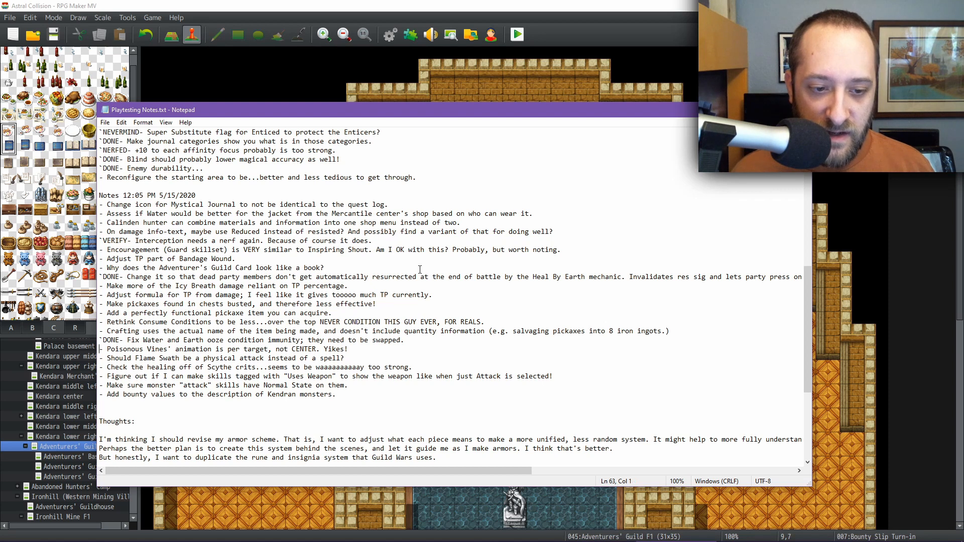
text(DONE)
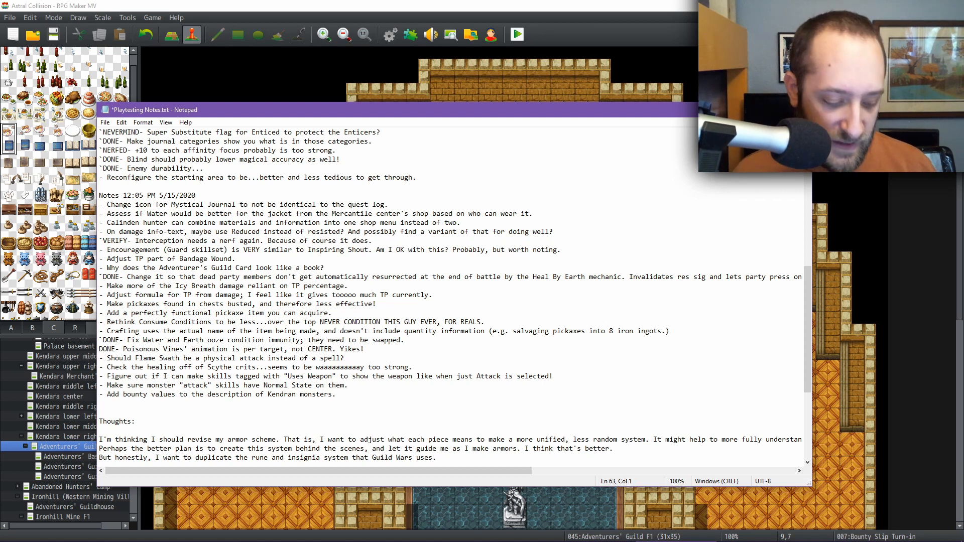
text(`)
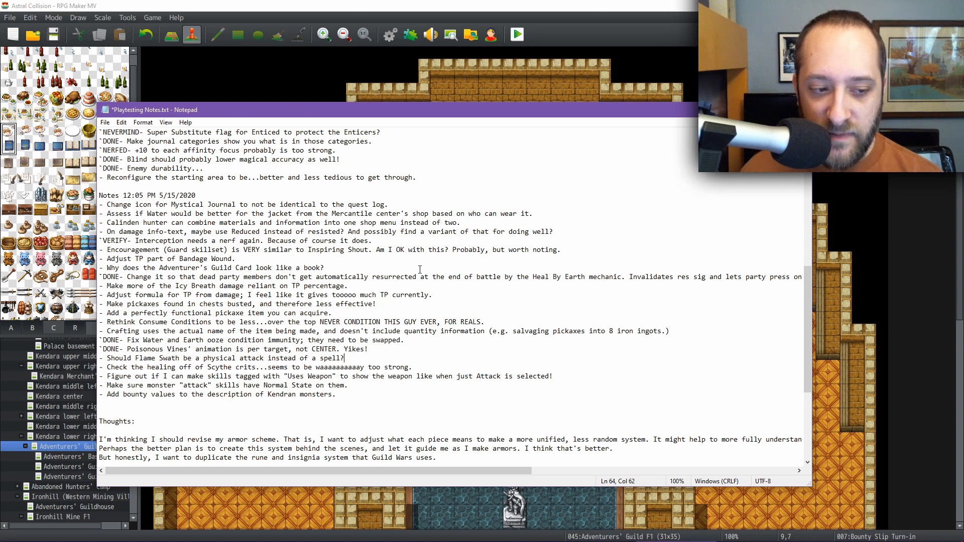
Step: Mark the note asking whether Flame Swath should be a physical attack with "`nah"
key(Home)
text(nah)
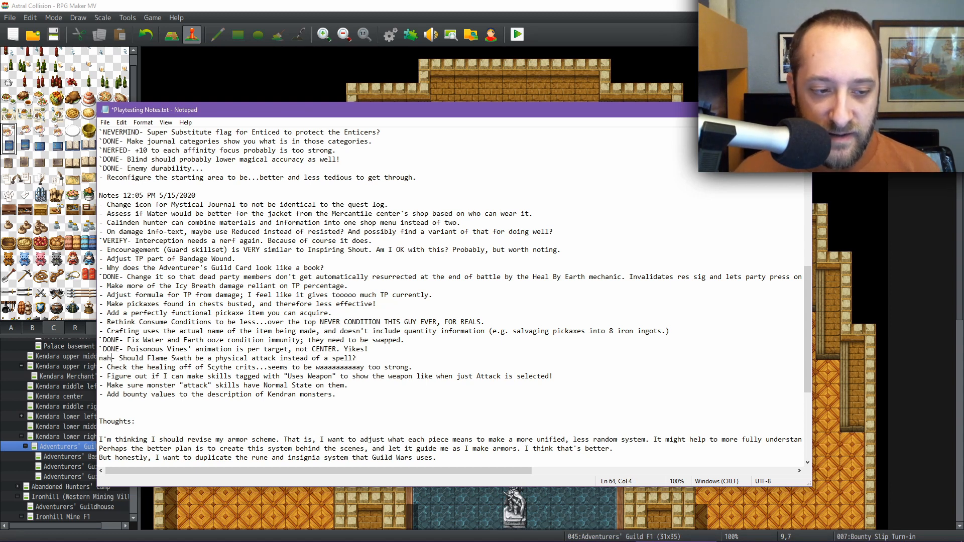
key(Home)
text(`)
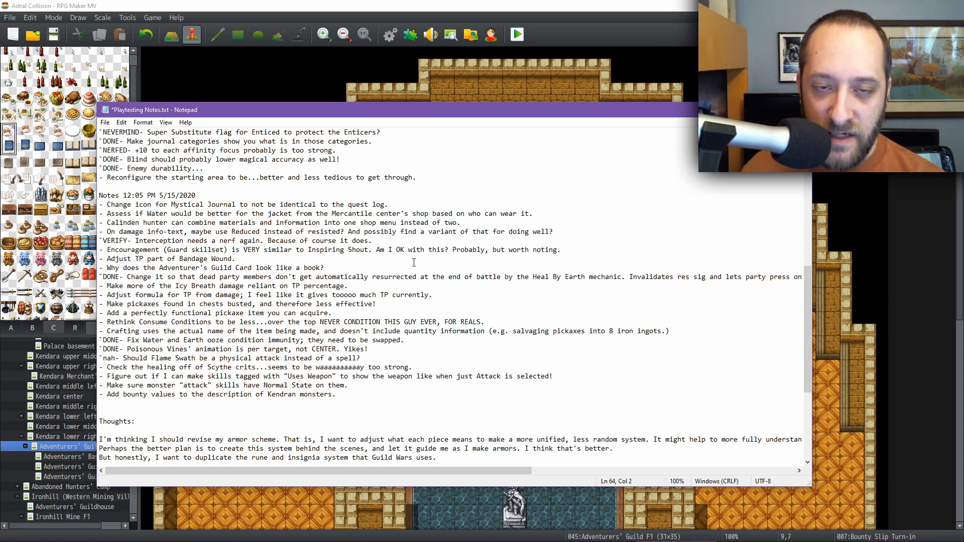
Step: Return to RPG Maker MV and change the Flame Swath skill's type to Special in the database
click(390, 36)
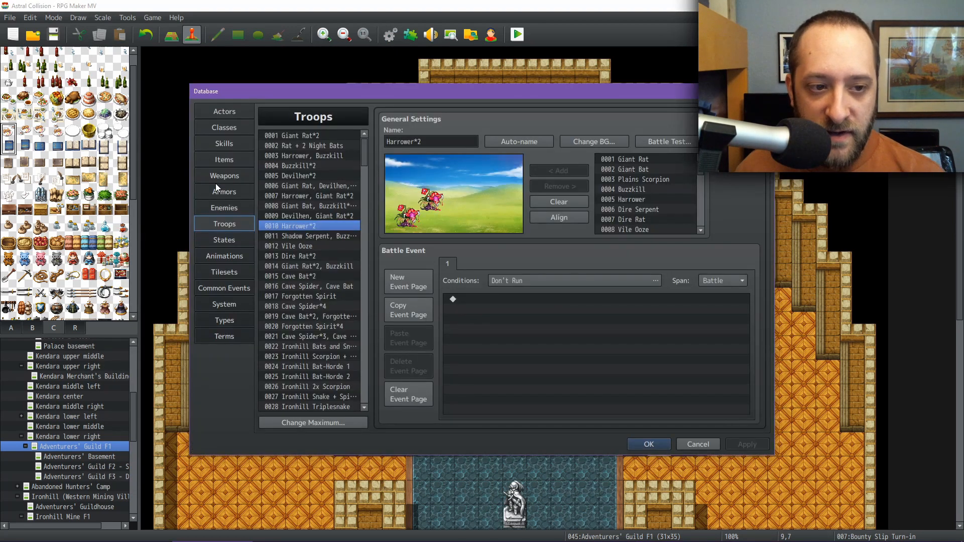
click(230, 146)
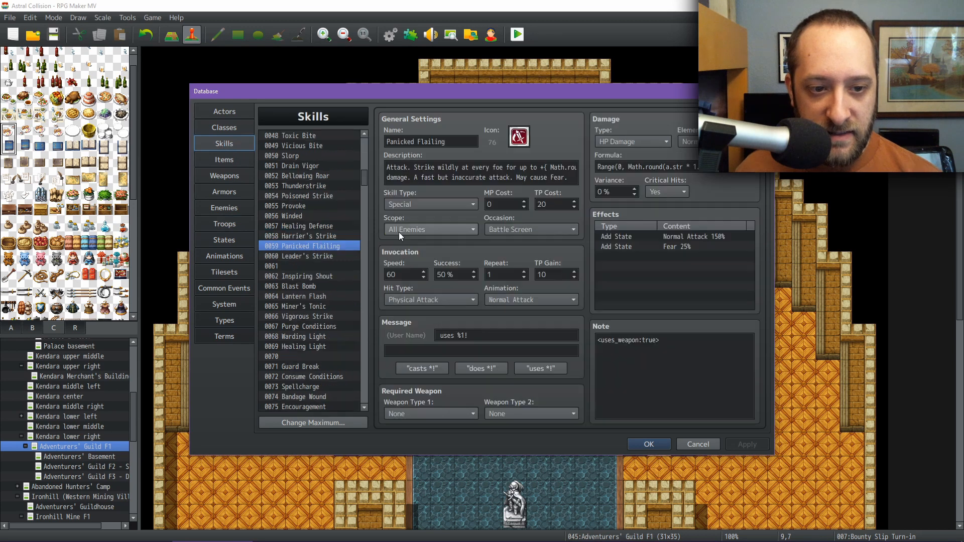
drag(366, 170, 369, 284)
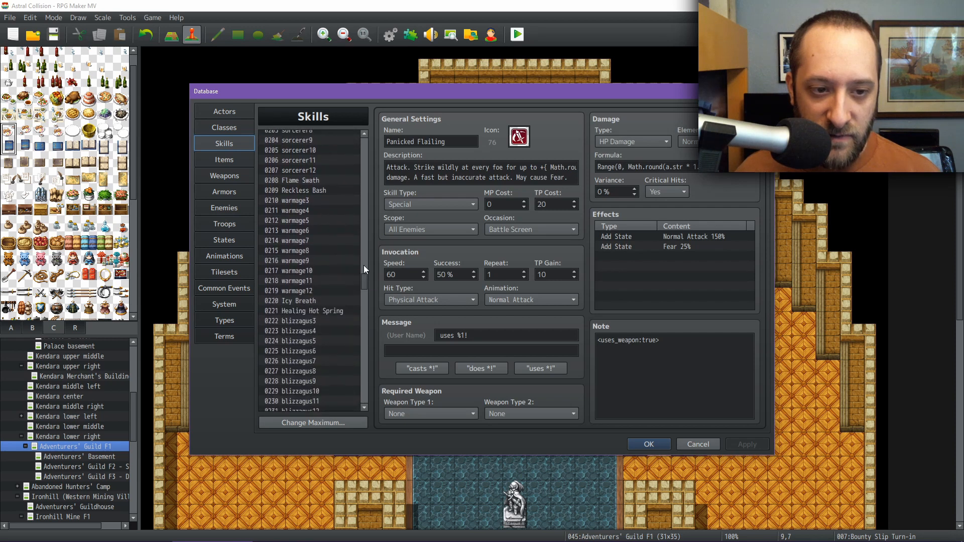
click(315, 182)
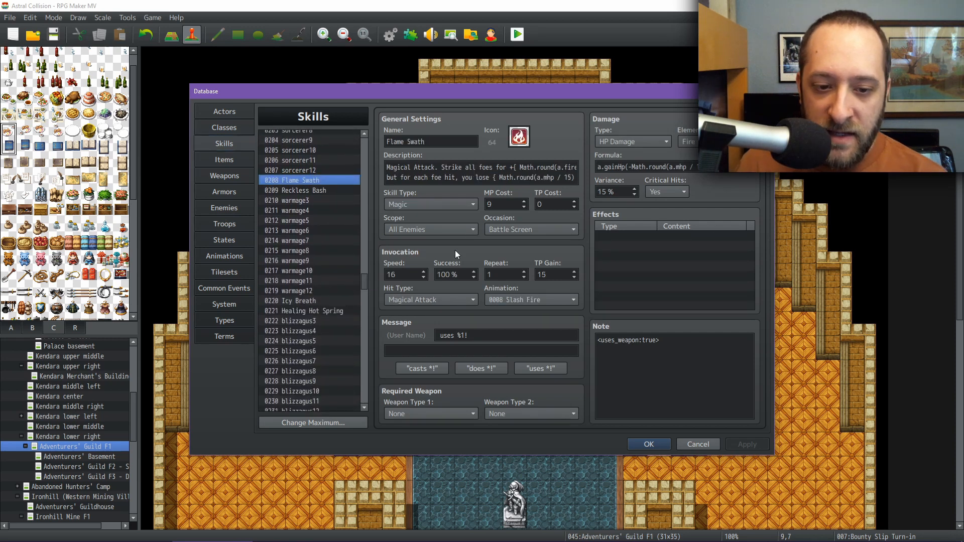
click(433, 203)
click(412, 241)
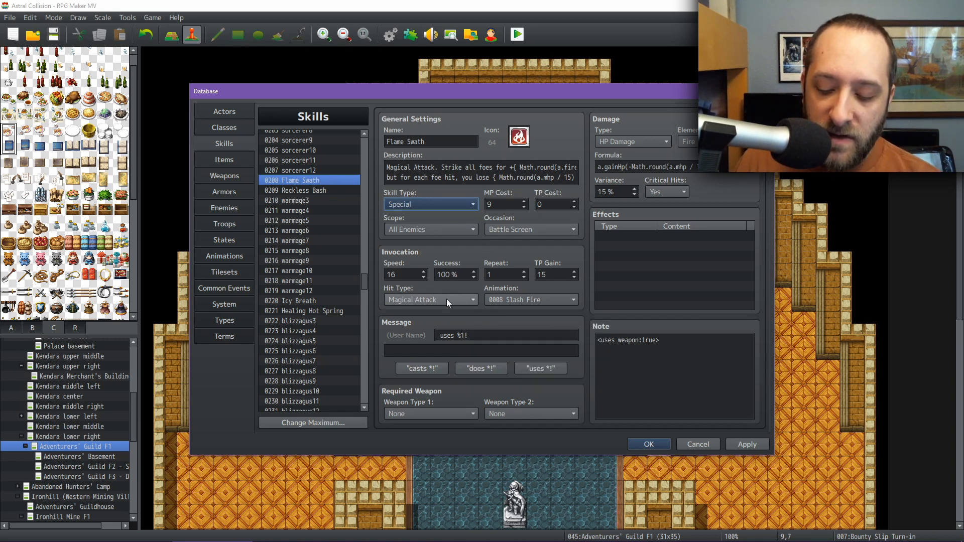
mouse_move(446, 300)
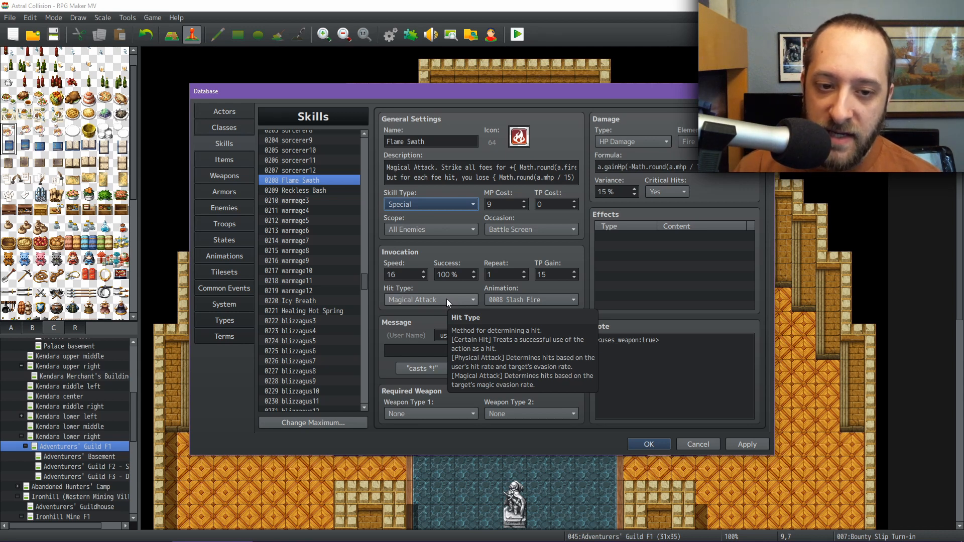
Step: Change the Reckless Bash skill's type to Special
click(312, 191)
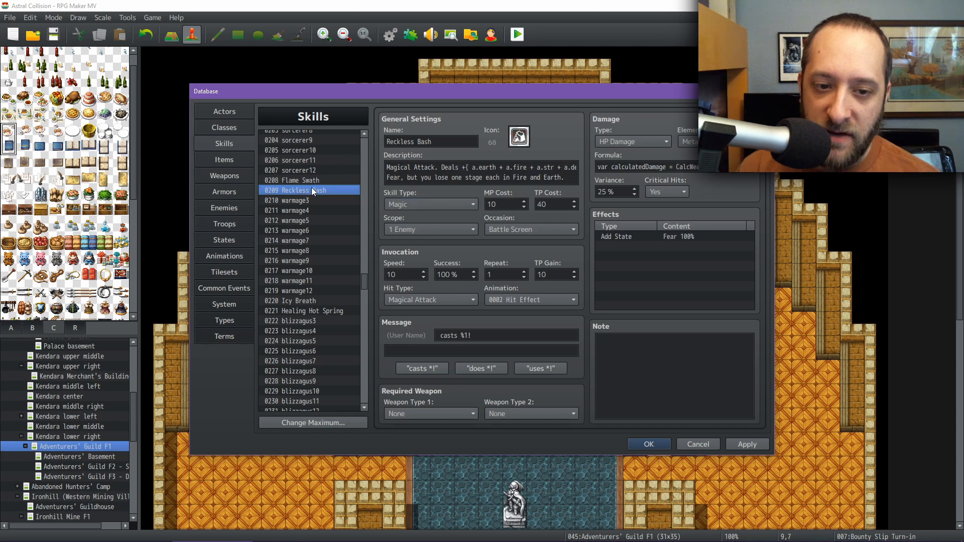
click(423, 203)
click(423, 240)
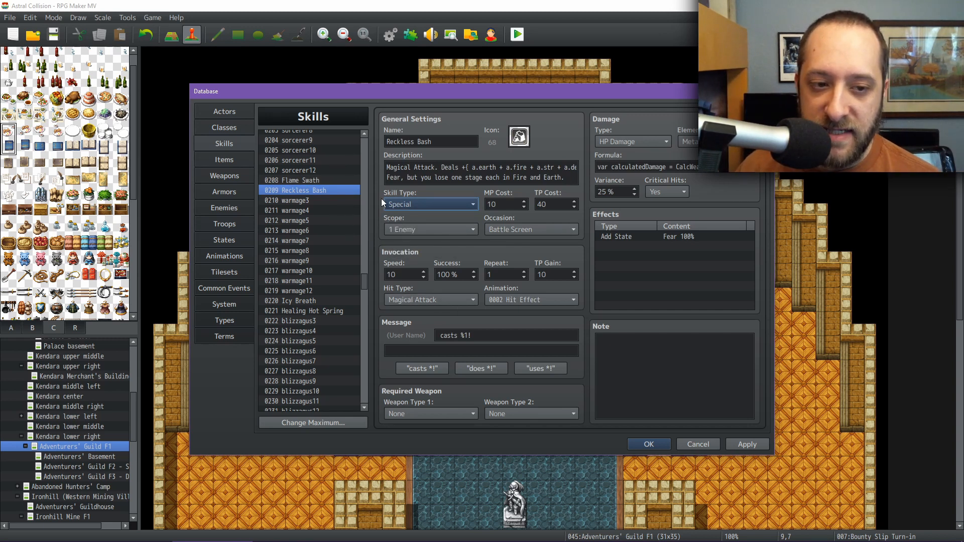
Step: Review the Flame Swath skill's settings, confirm the database changes and save the project
click(314, 180)
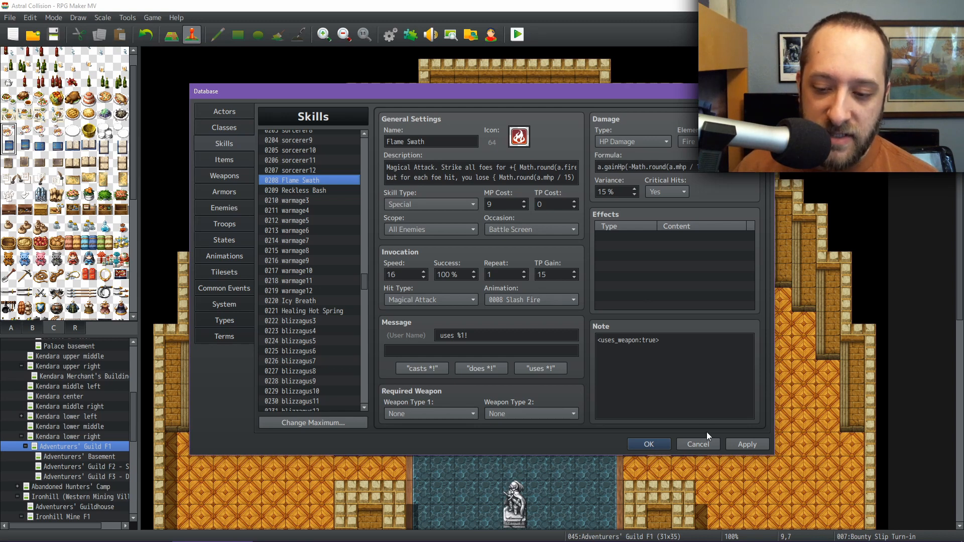
click(655, 444)
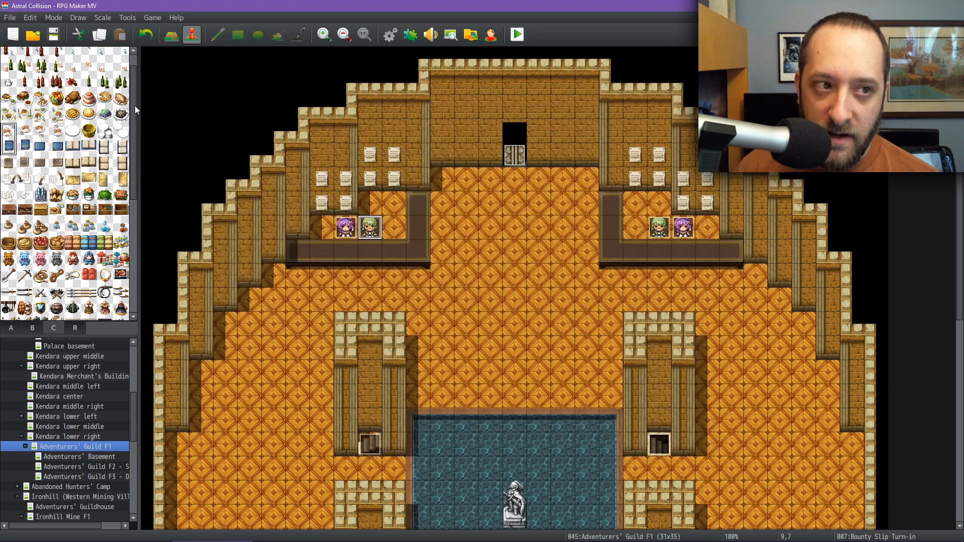
click(52, 41)
mouse_move(517, 536)
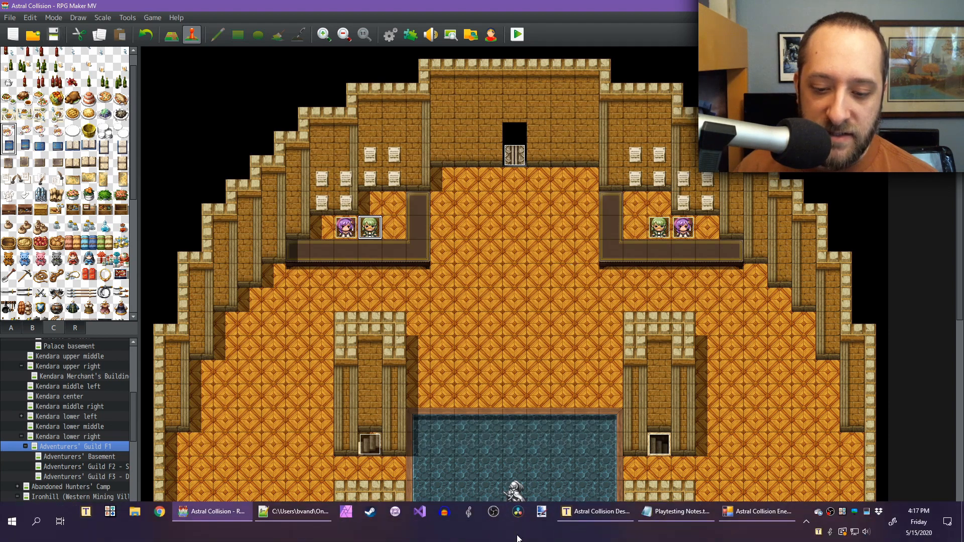
Step: Switch to the playtesting notes and review the open items on "Uses Weapon" skills, monster "attack" skills with Normal State, and Kendran monster bounty values
click(676, 511)
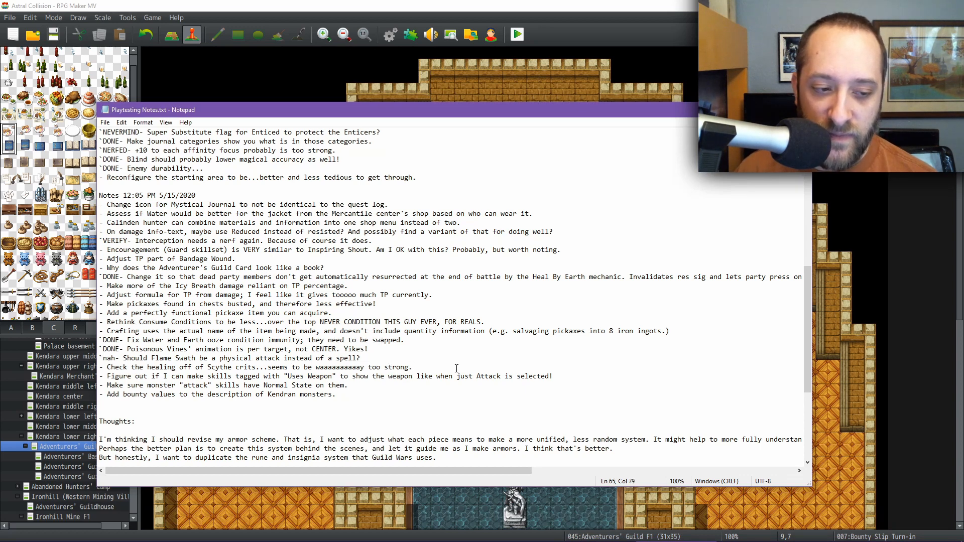
key(Home)
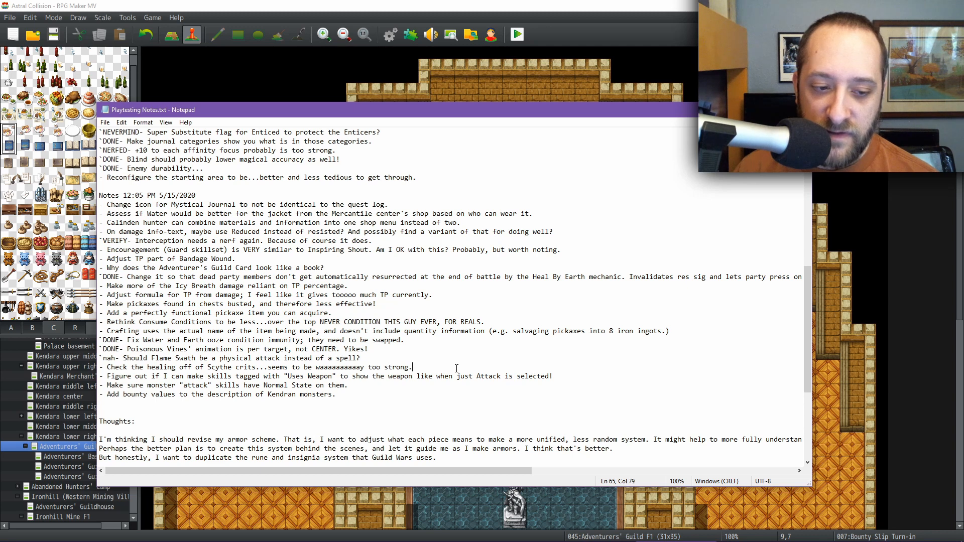
key(Home)
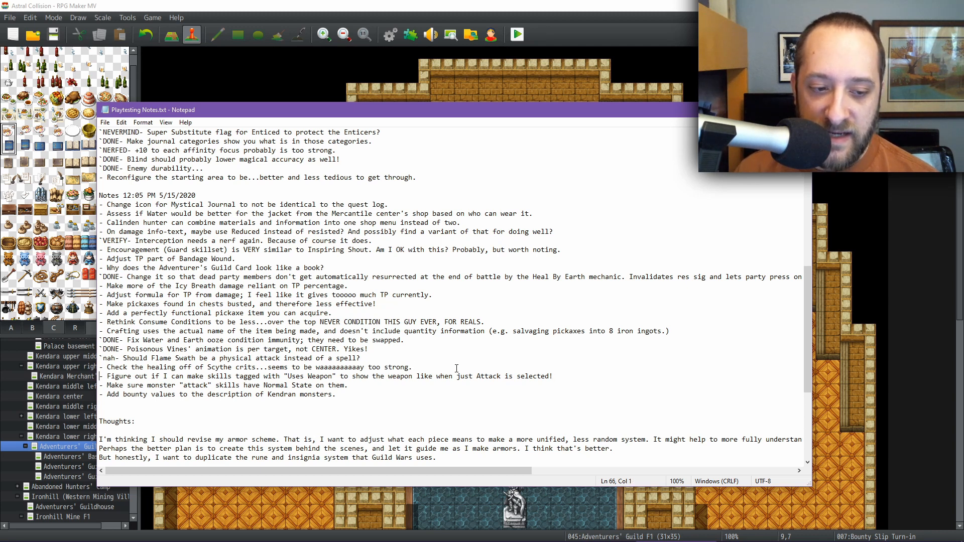
drag(212, 375, 383, 380)
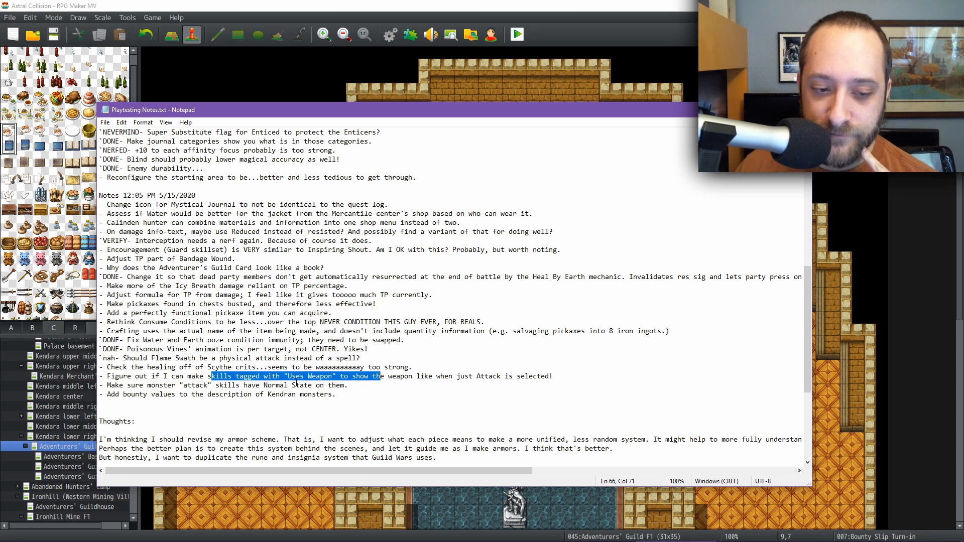
drag(287, 377, 334, 376)
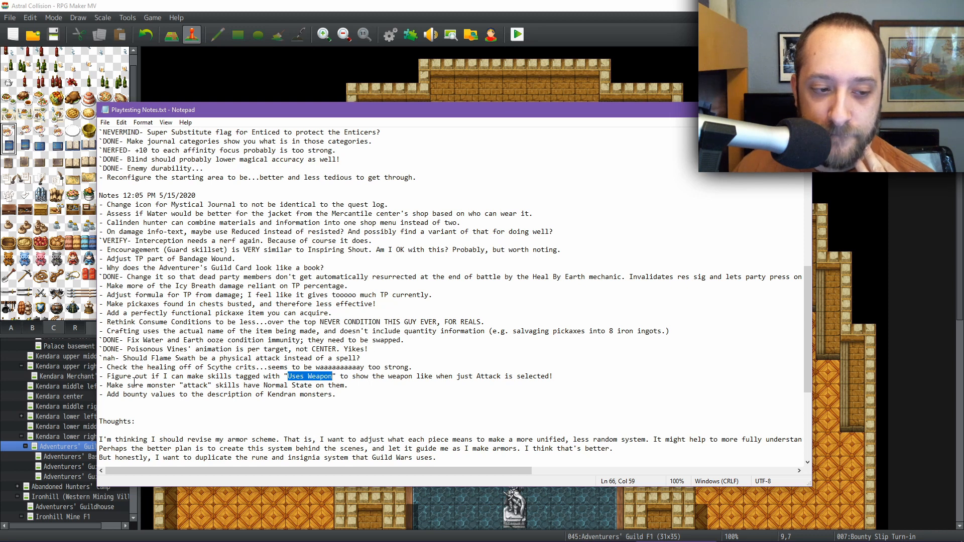
drag(344, 387, 108, 387)
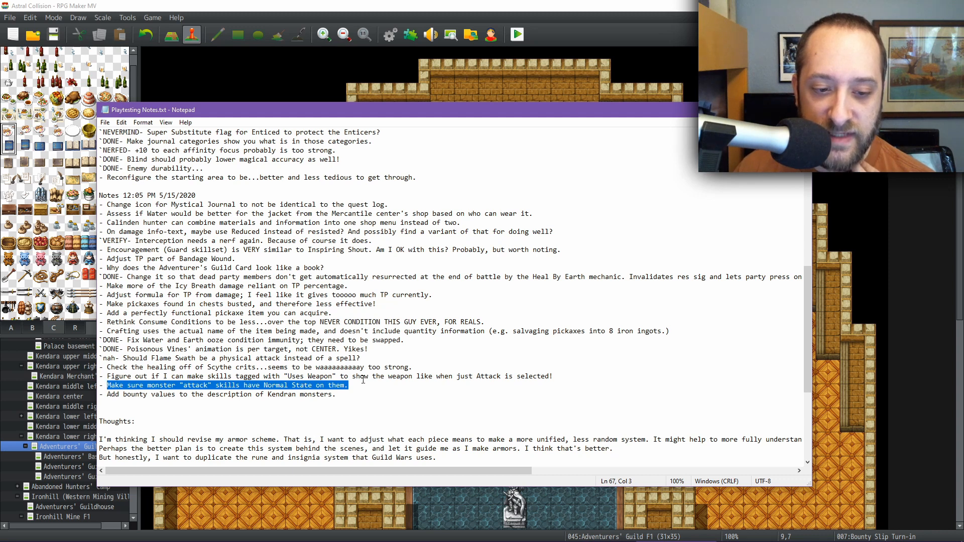
drag(341, 395, 107, 395)
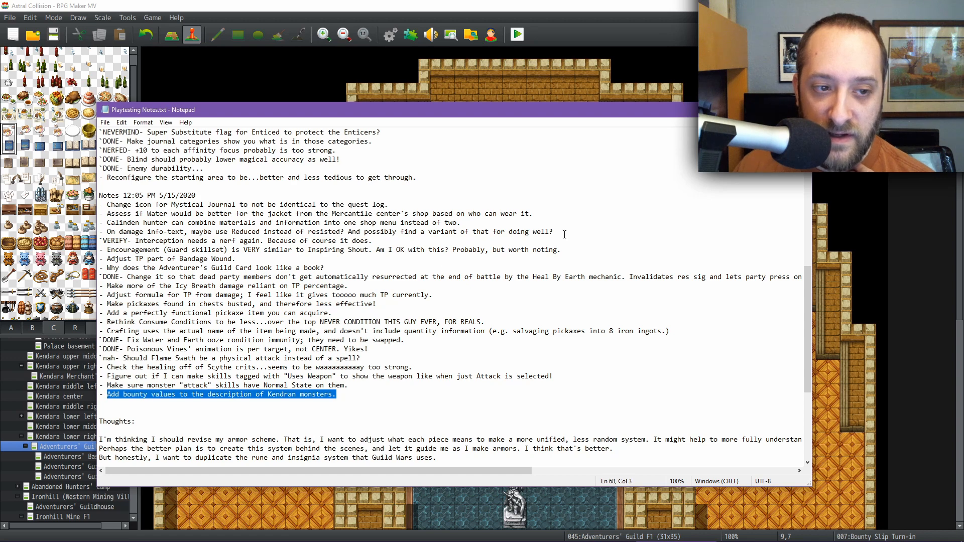
Step: Return to RPG Maker MV and examine the Icy Breath skill's settings in the database
click(400, 69)
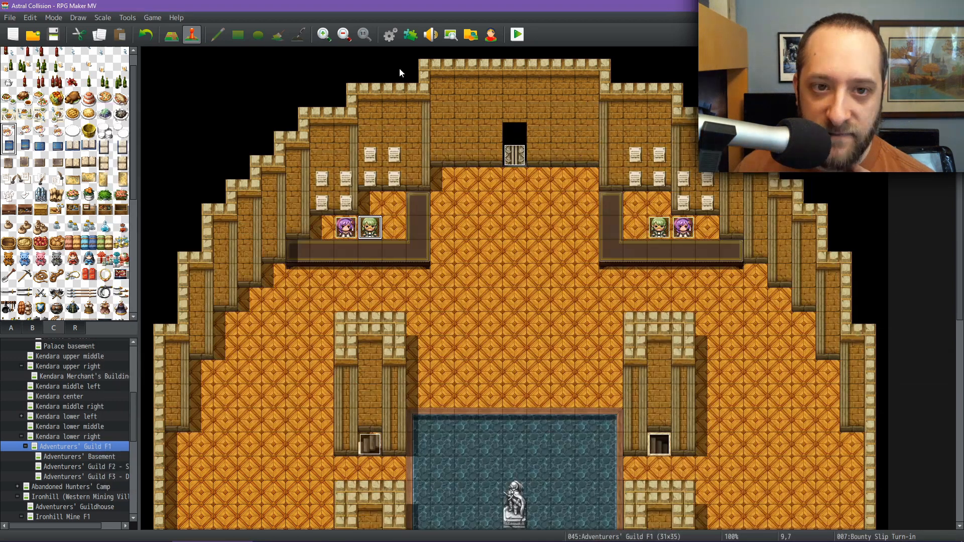
click(389, 35)
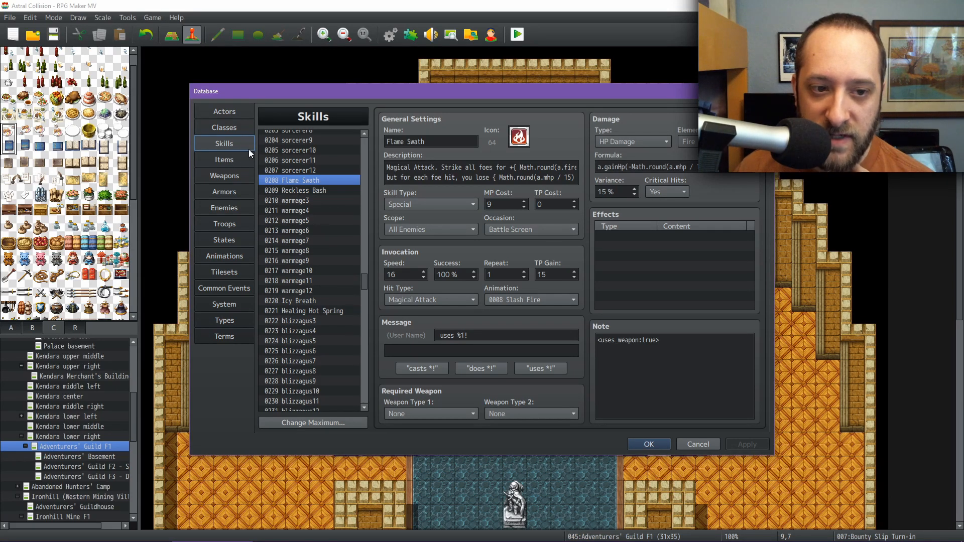
scroll(333, 236, up, 5)
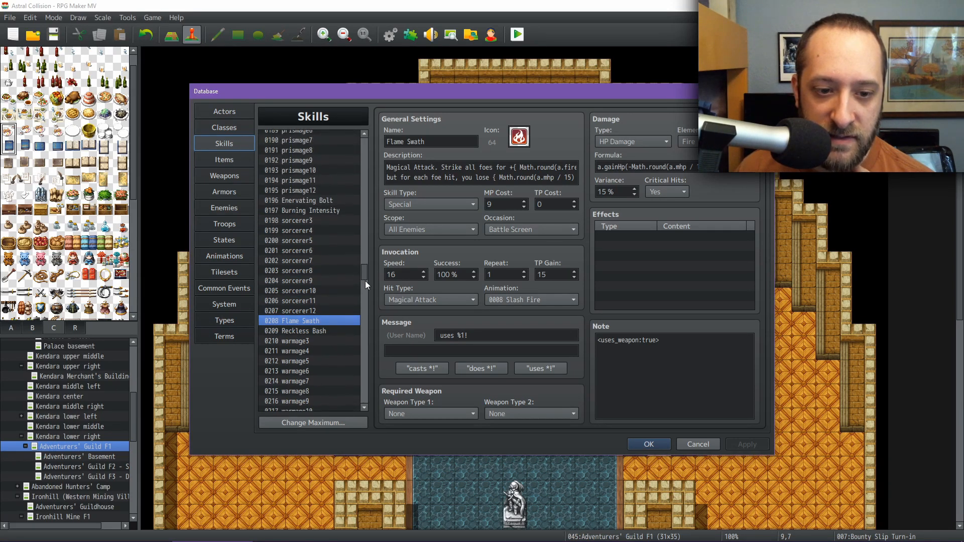
scroll(364, 271, up, 8)
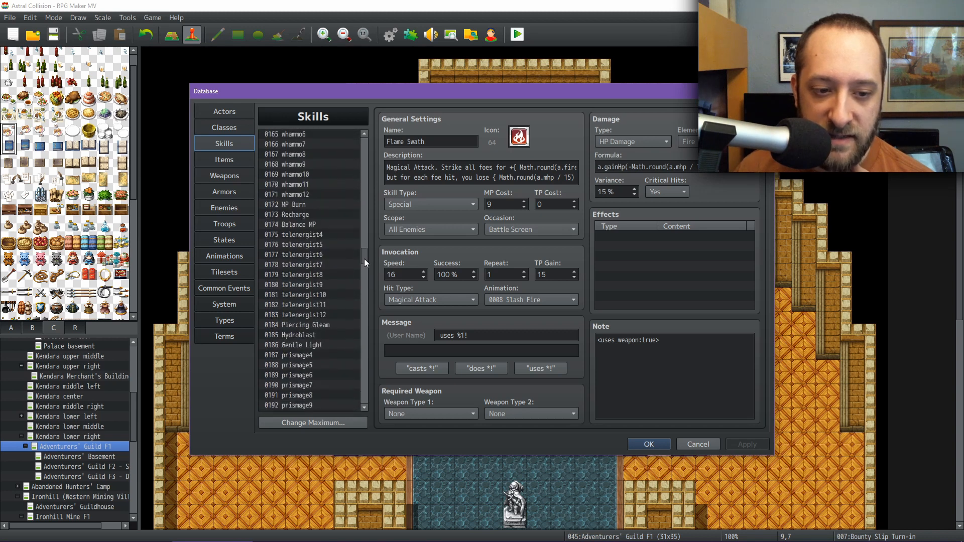
drag(363, 258, 363, 289)
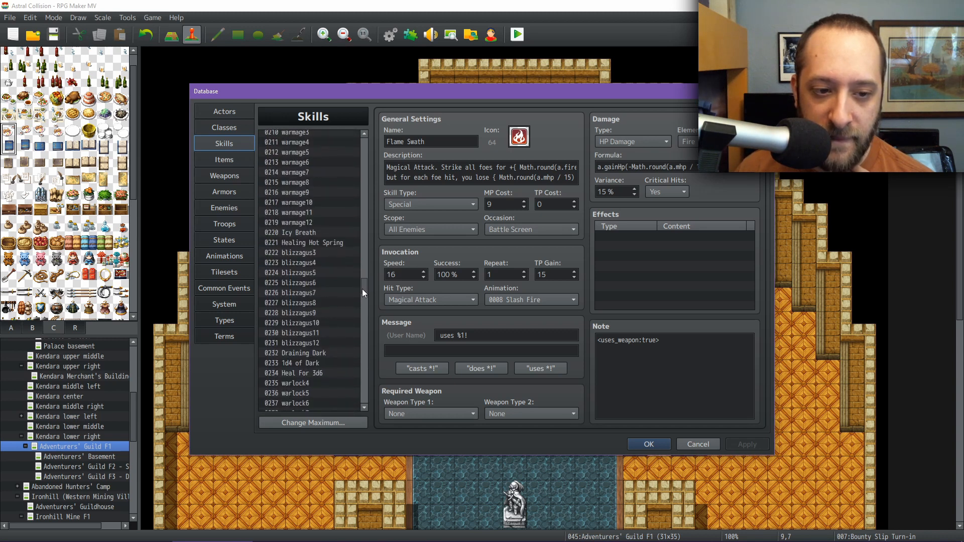
click(335, 232)
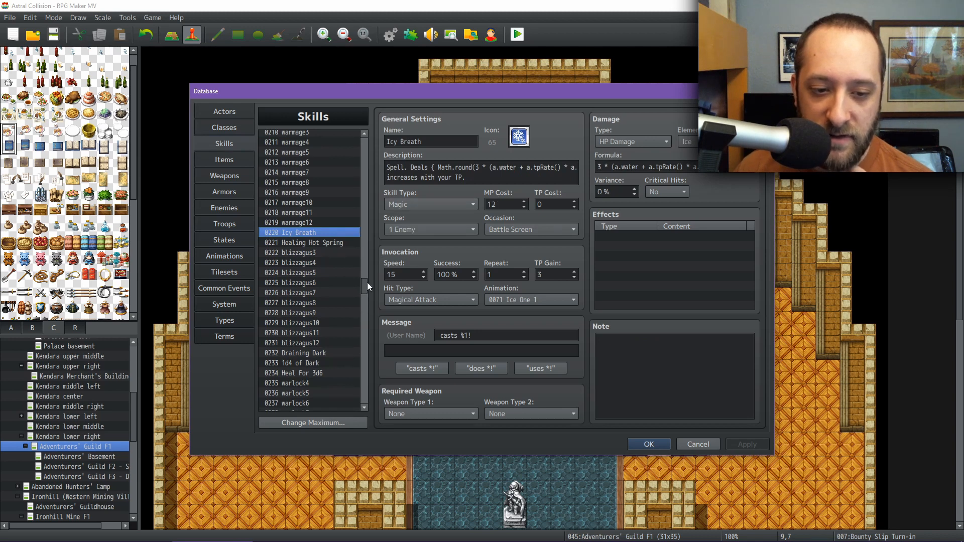
Step: Compare the hit type, animation, effects and note tags of the Froststrike, Firestrike, Waterstrike and Windstrike skills
drag(366, 287, 366, 200)
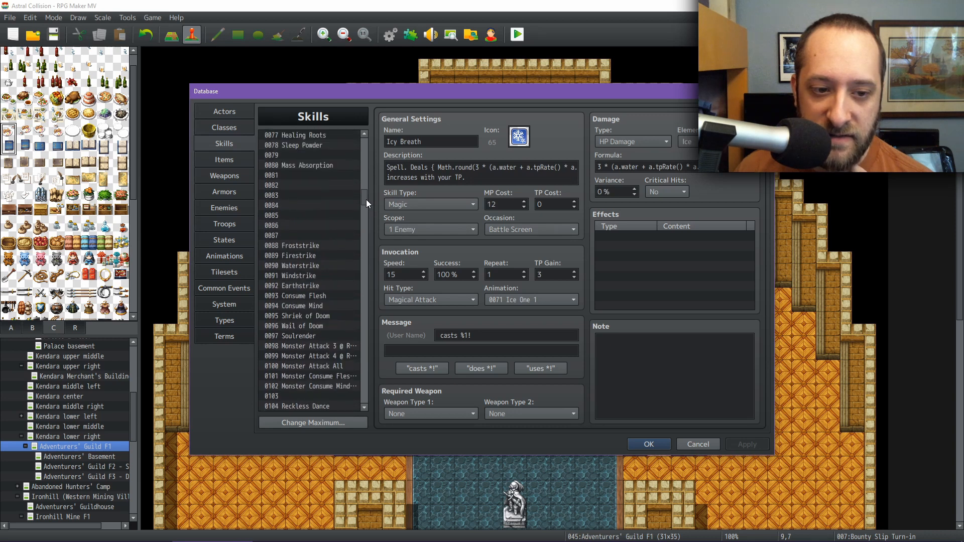
click(331, 244)
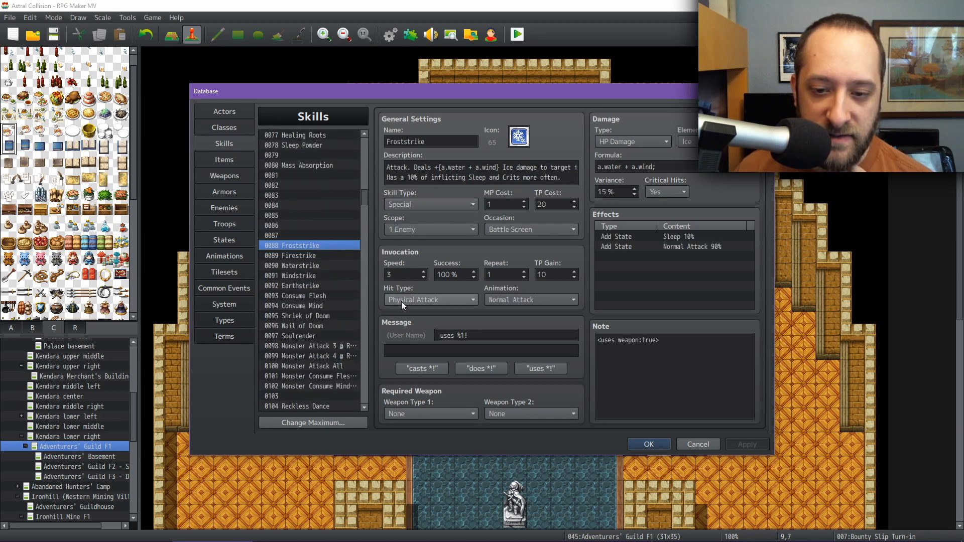
click(314, 255)
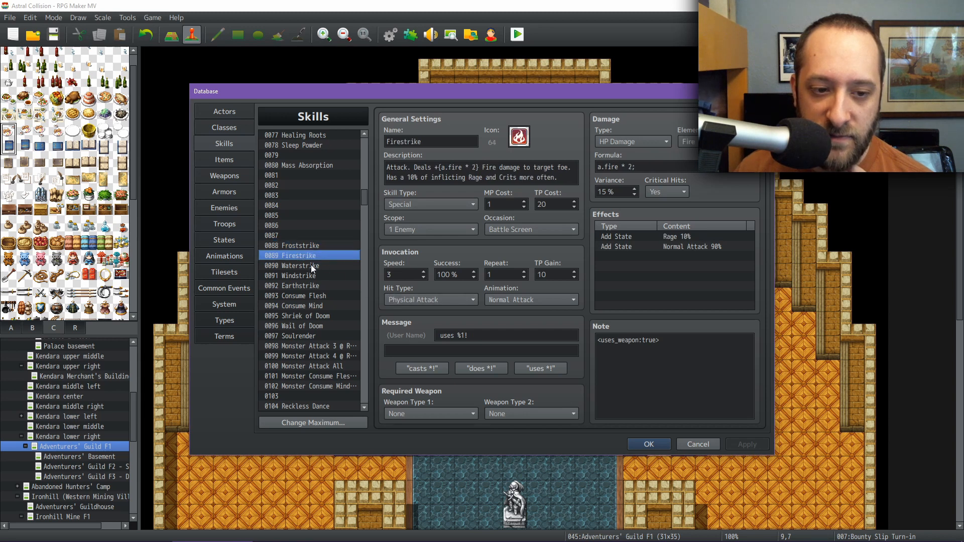
click(311, 266)
click(312, 275)
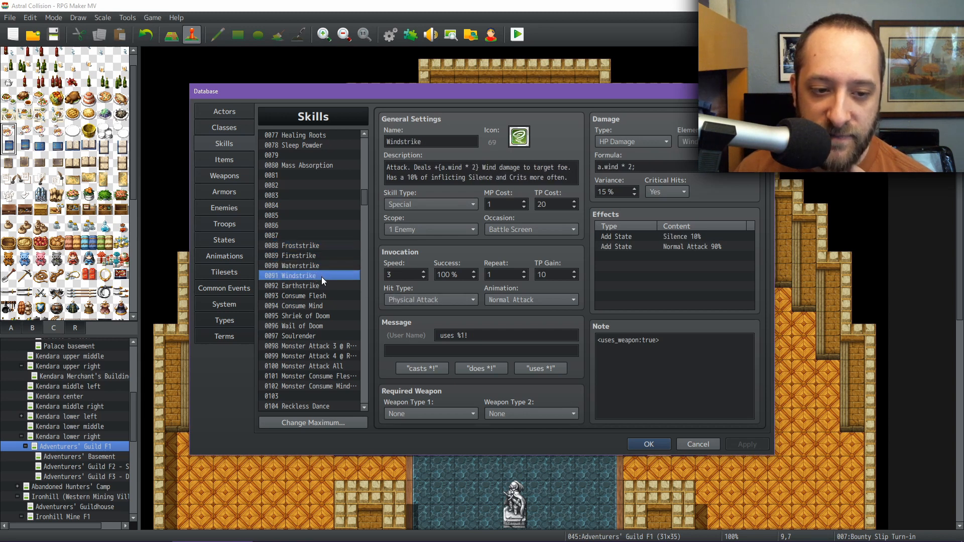
click(311, 246)
drag(363, 197, 364, 140)
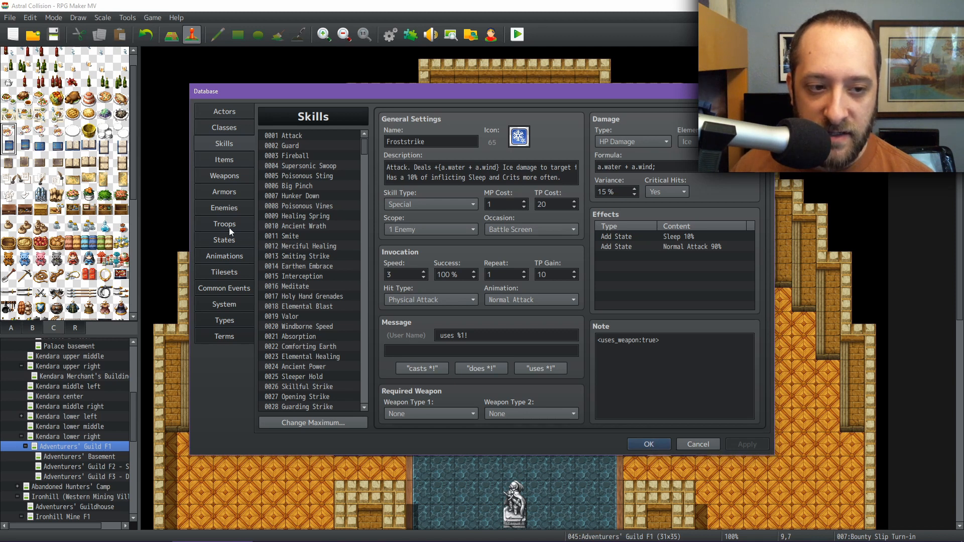
Step: Examine the item selection and choice commands in the Quest Log, Bestiary Control and Use Adventurer's Kit common events
click(227, 300)
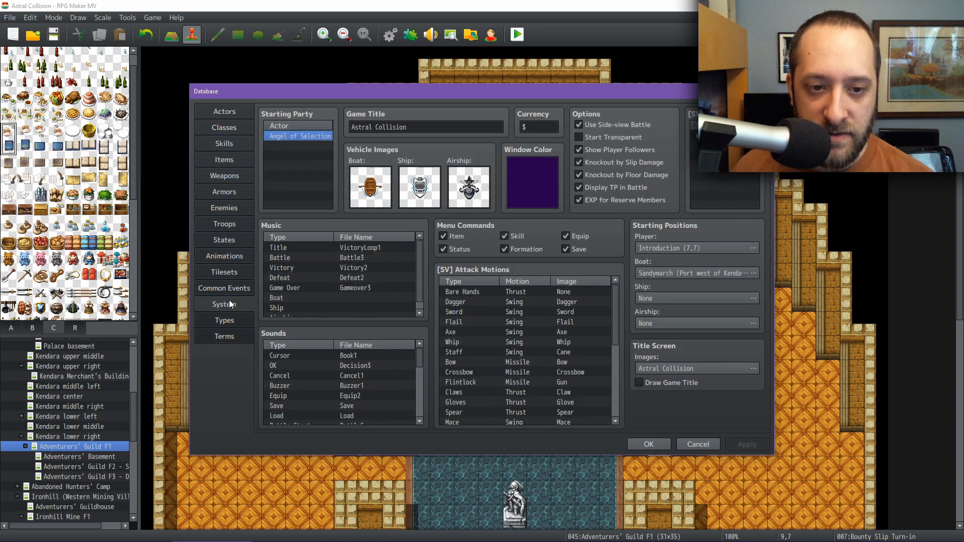
click(235, 287)
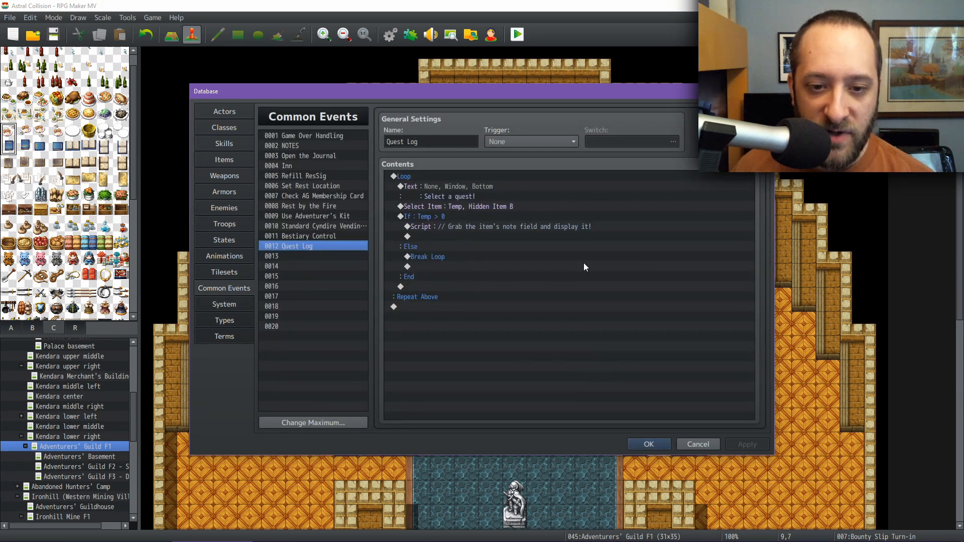
click(498, 208)
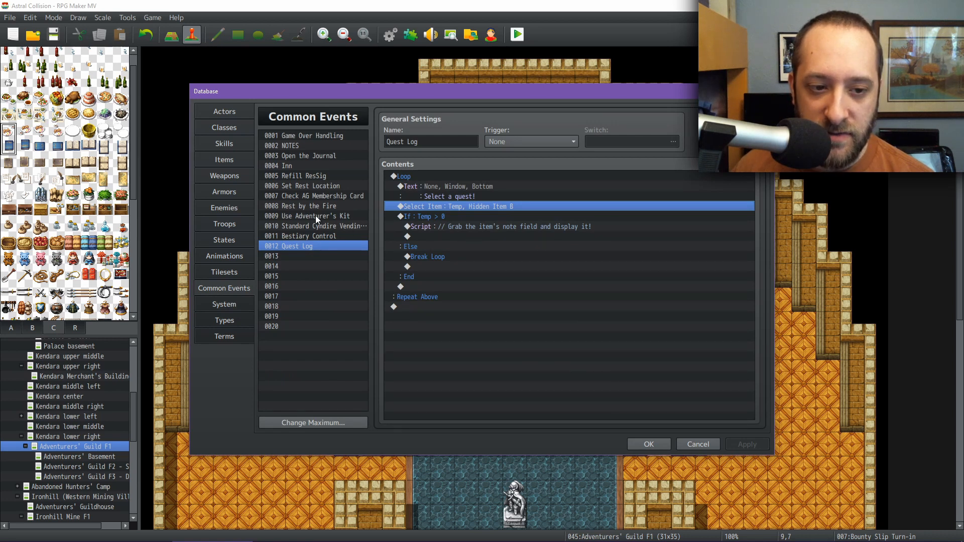
click(309, 236)
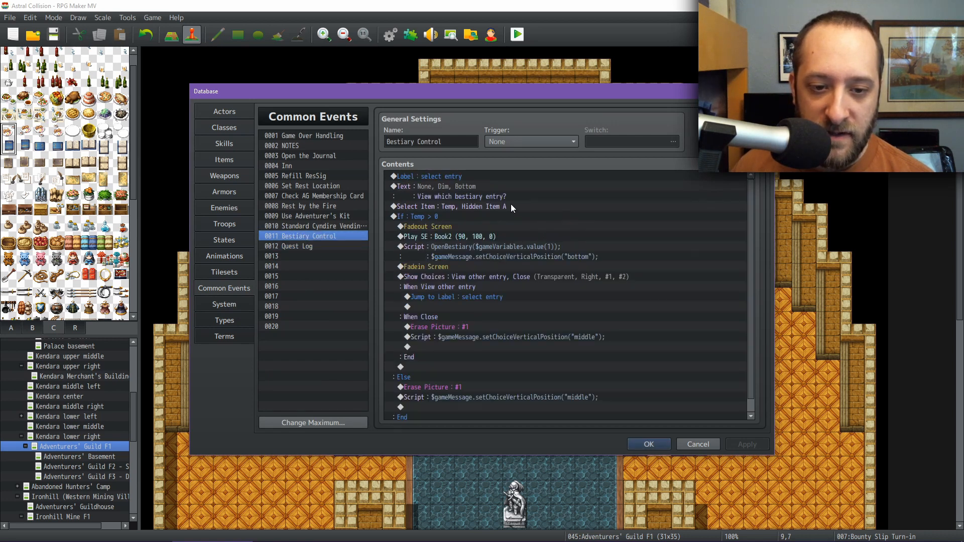
click(311, 216)
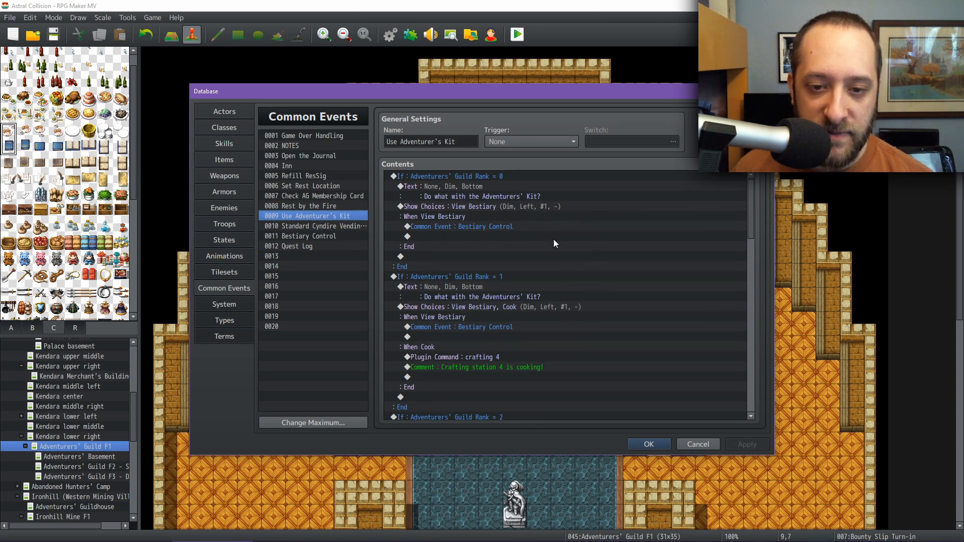
click(479, 197)
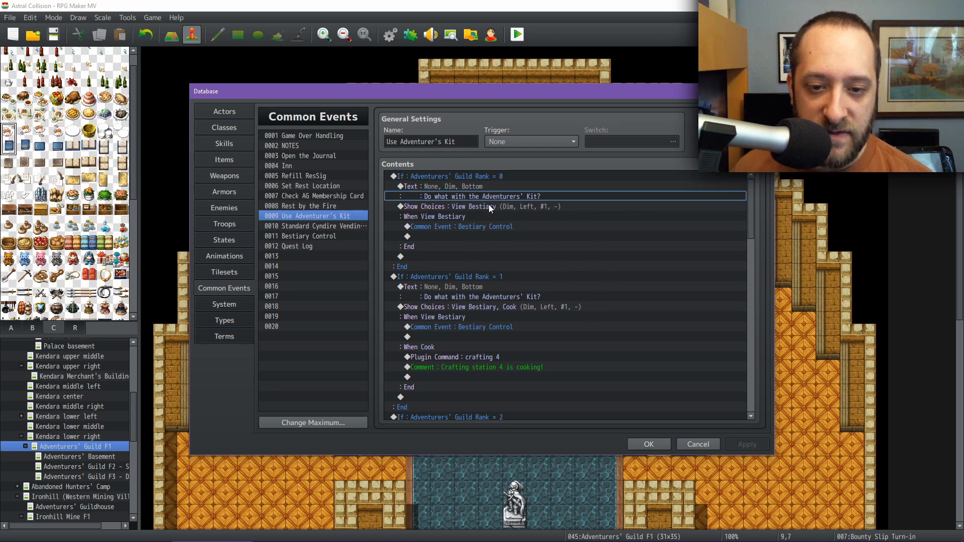
click(486, 205)
click(445, 196)
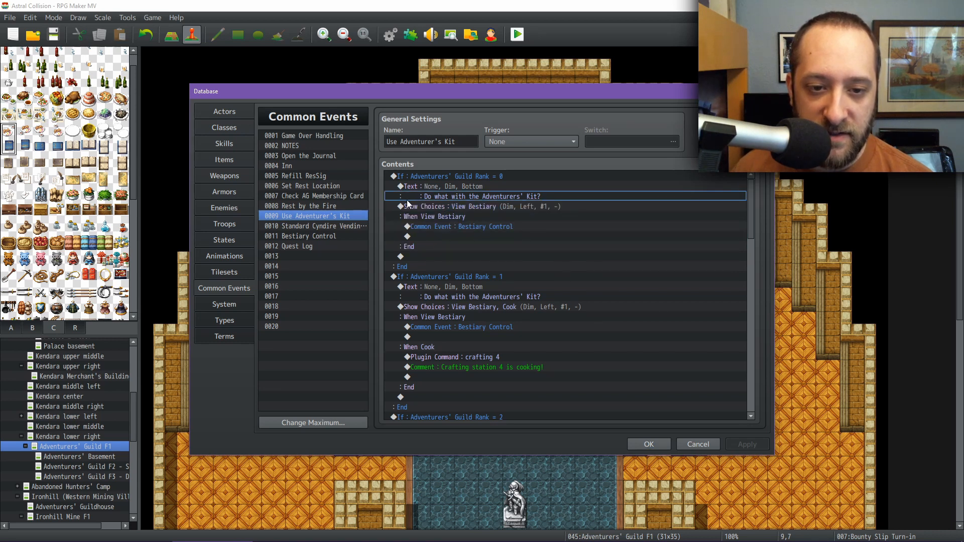
click(420, 209)
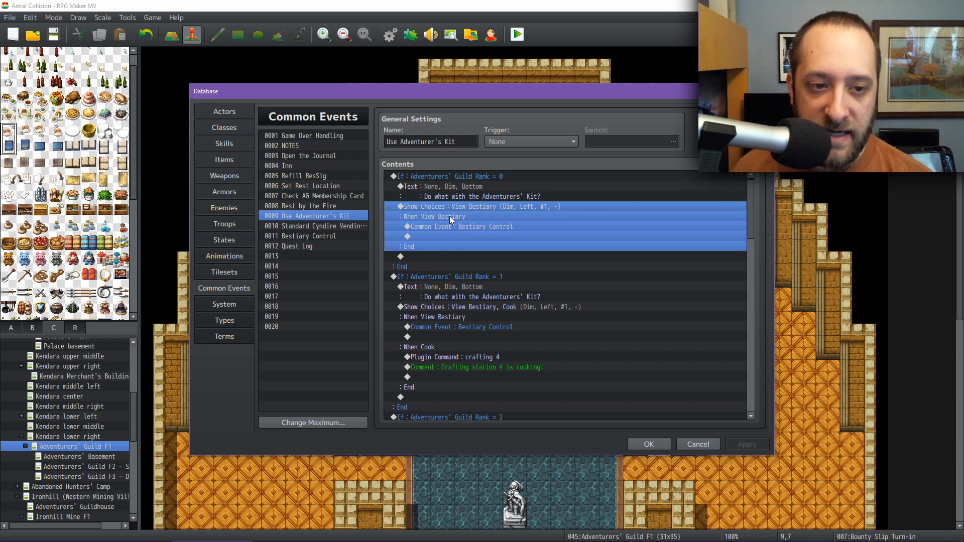
Step: Compare the Bestiary Control common event's contents with those of Quest Log, and close the database
click(315, 237)
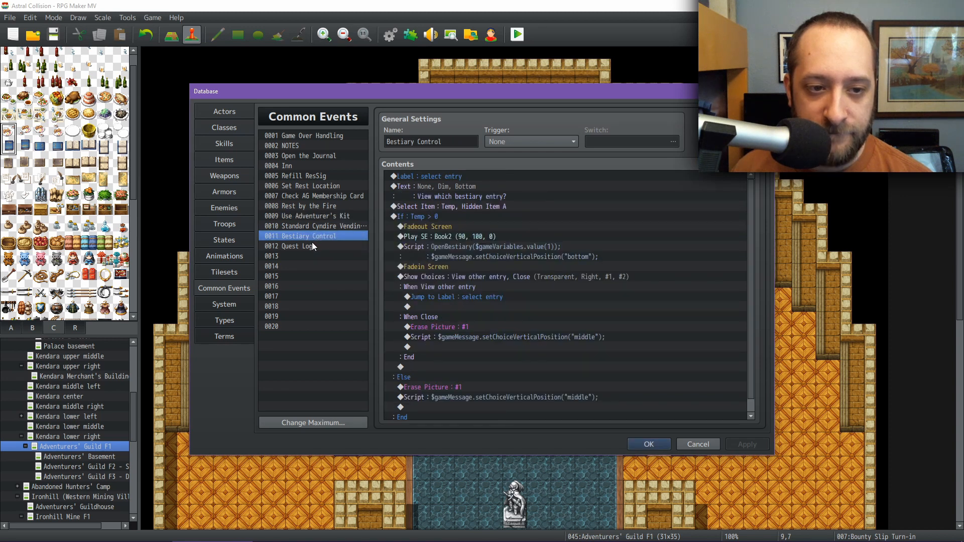
click(309, 246)
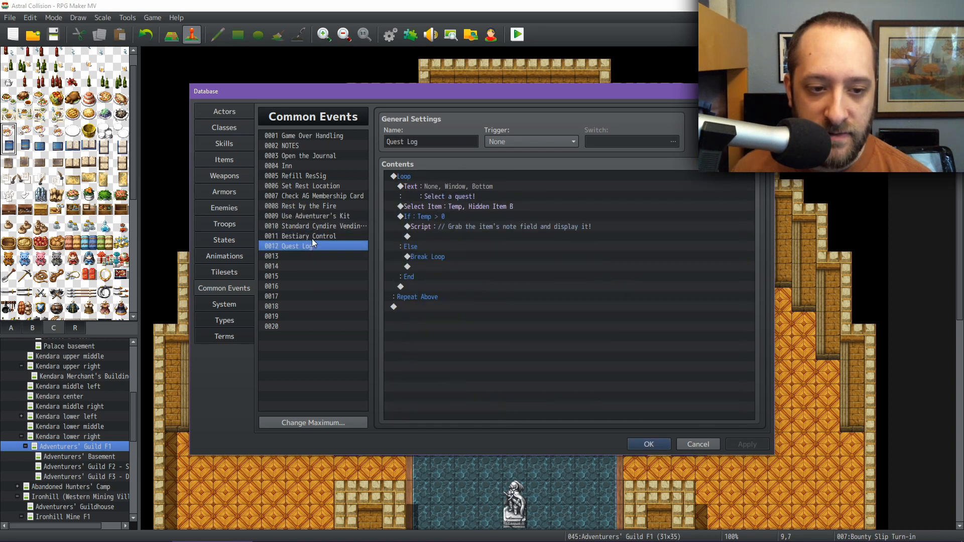
click(311, 237)
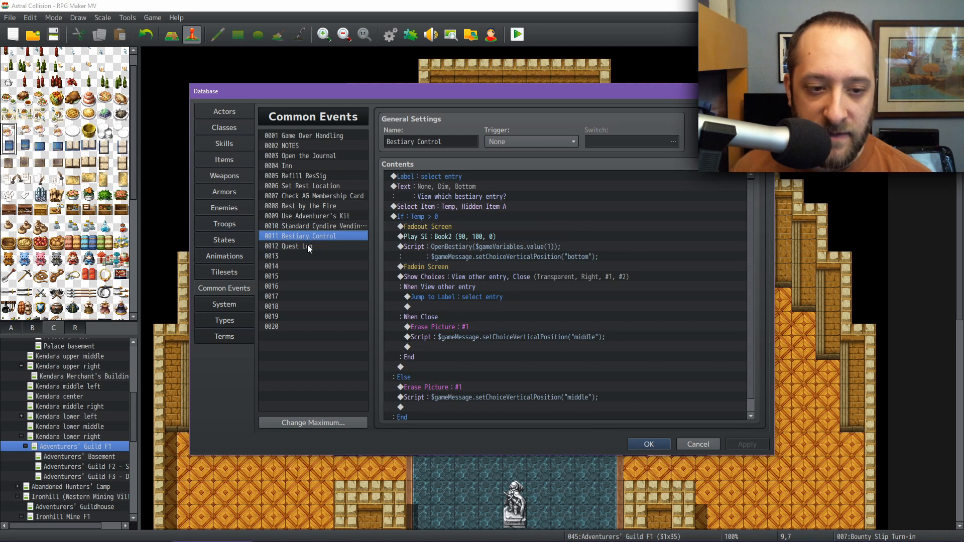
click(308, 247)
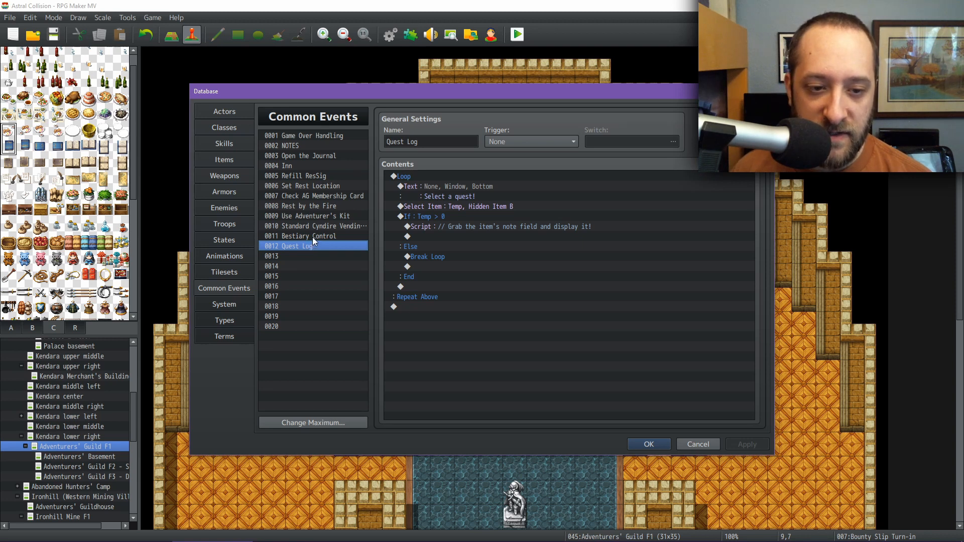
click(313, 237)
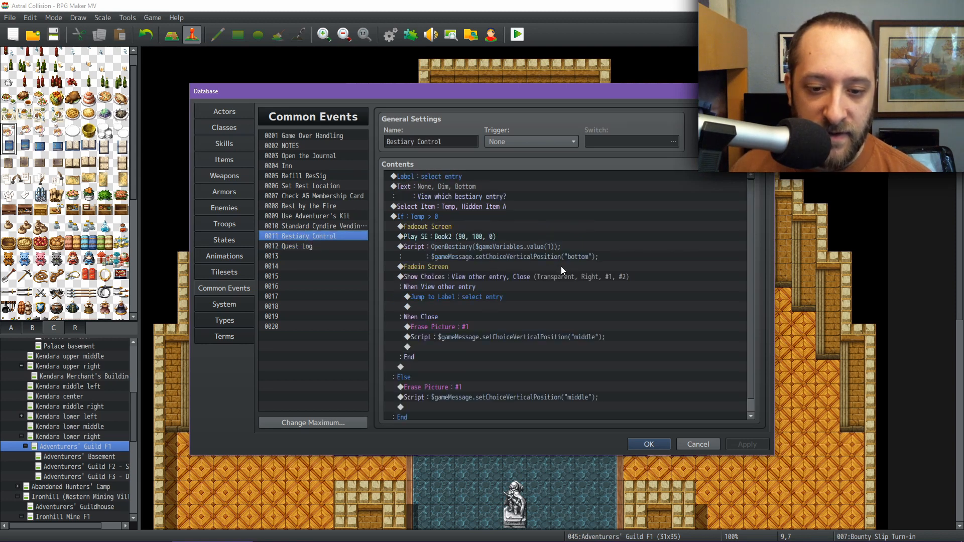
scroll(562, 270, down, 1)
scroll(562, 266, up, 1)
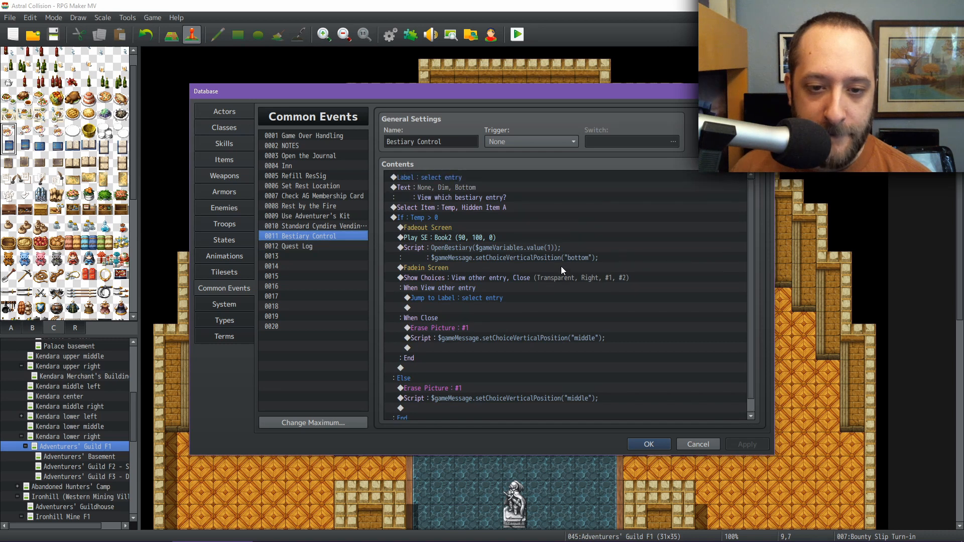
click(321, 245)
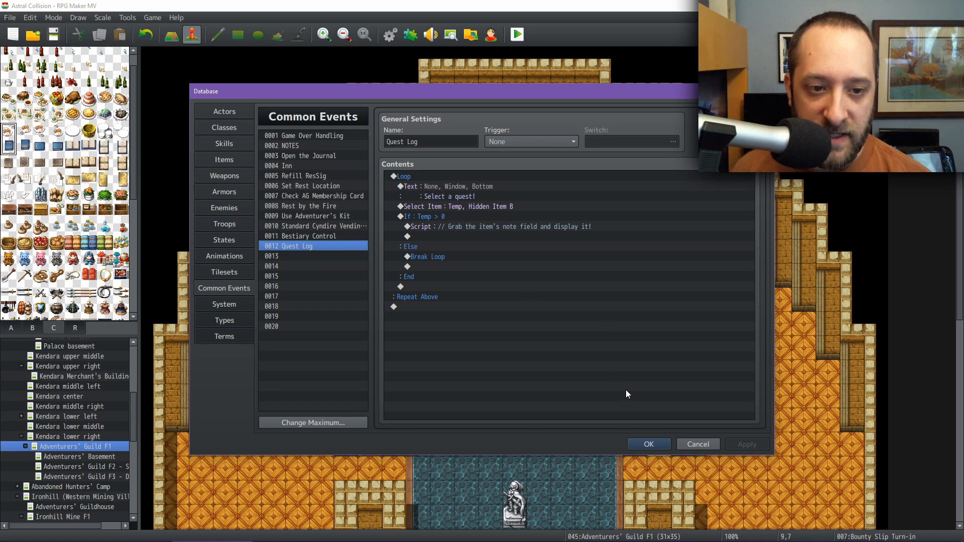
click(650, 443)
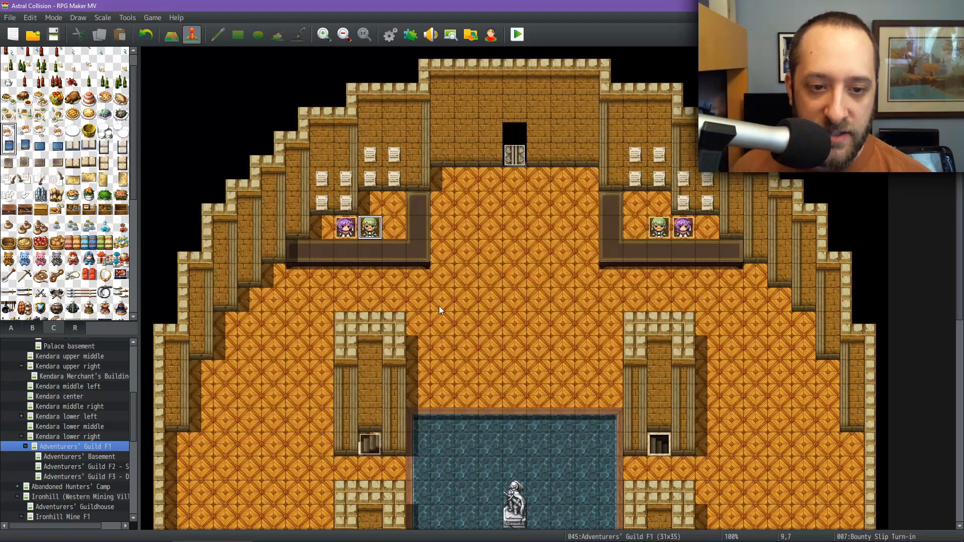
middle_click(499, 315)
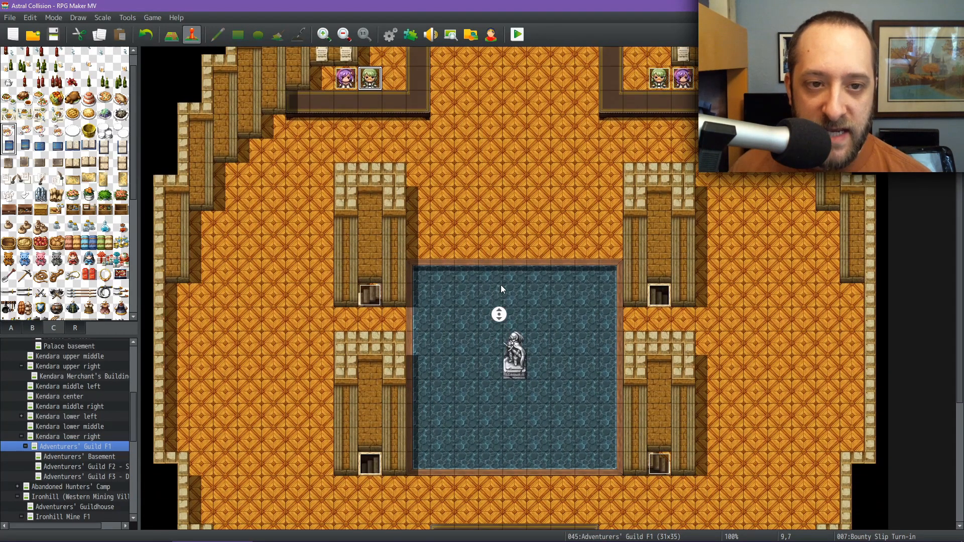
Step: Save the project, and briefly check the Astral Collision Enemy Stat Builder before minimizing it
middle_click(502, 279)
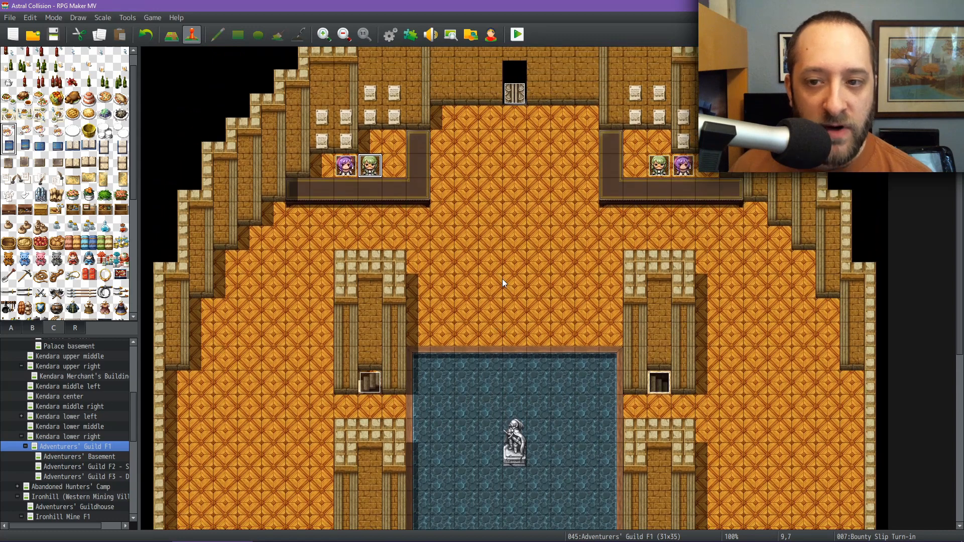
click(52, 35)
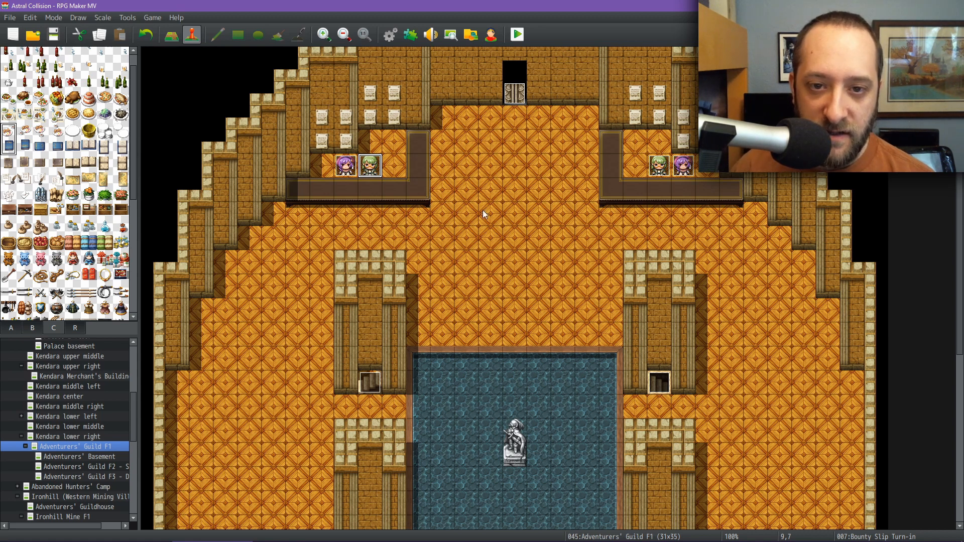
mouse_move(618, 541)
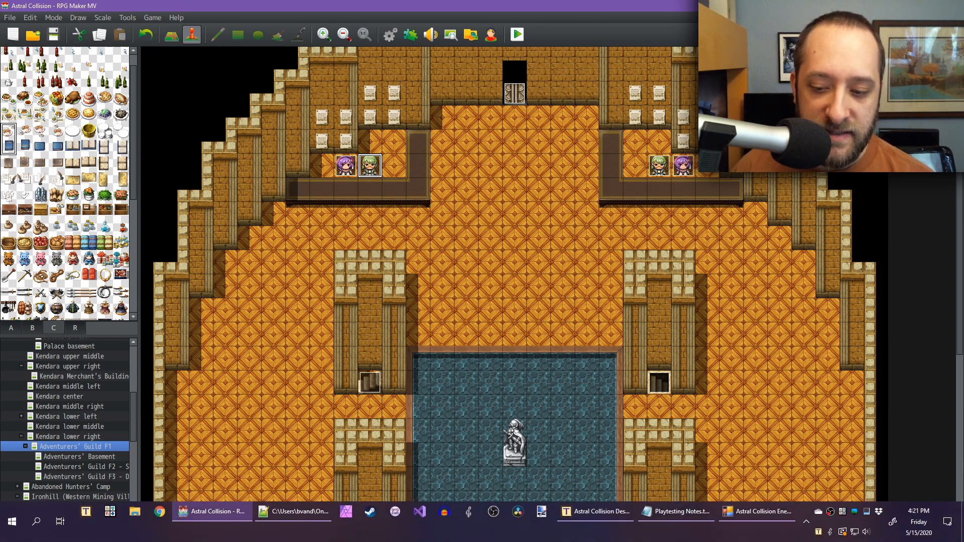
click(737, 519)
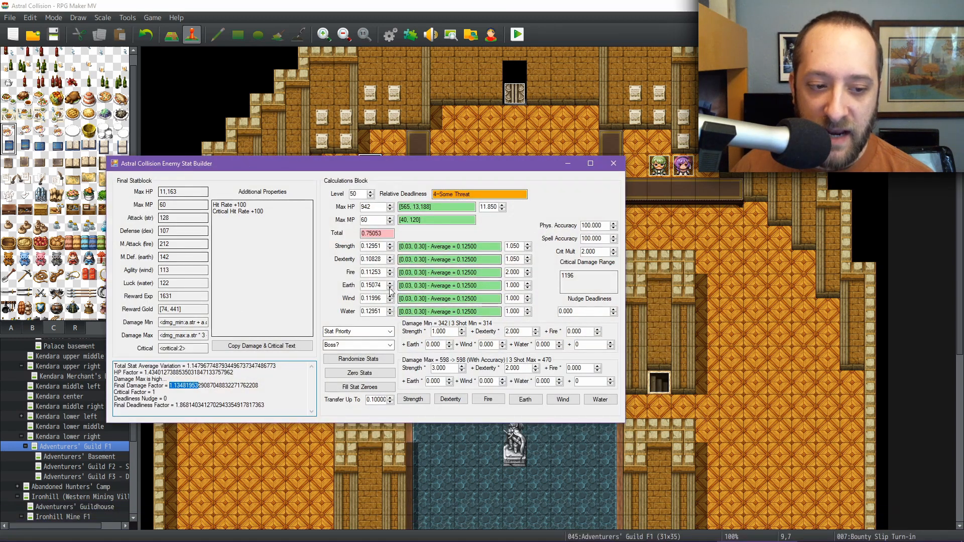
click(567, 164)
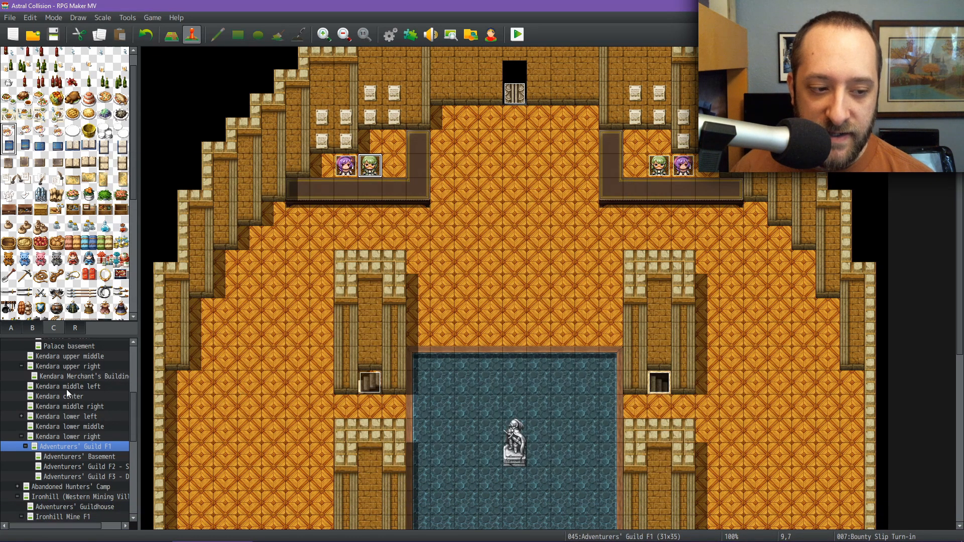
Step: Open the Forgotten Tomb and Ancient Catacombs maps and examine the catacombs' rooms and chests
scroll(69, 386, up, 5)
scroll(72, 384, up, 2)
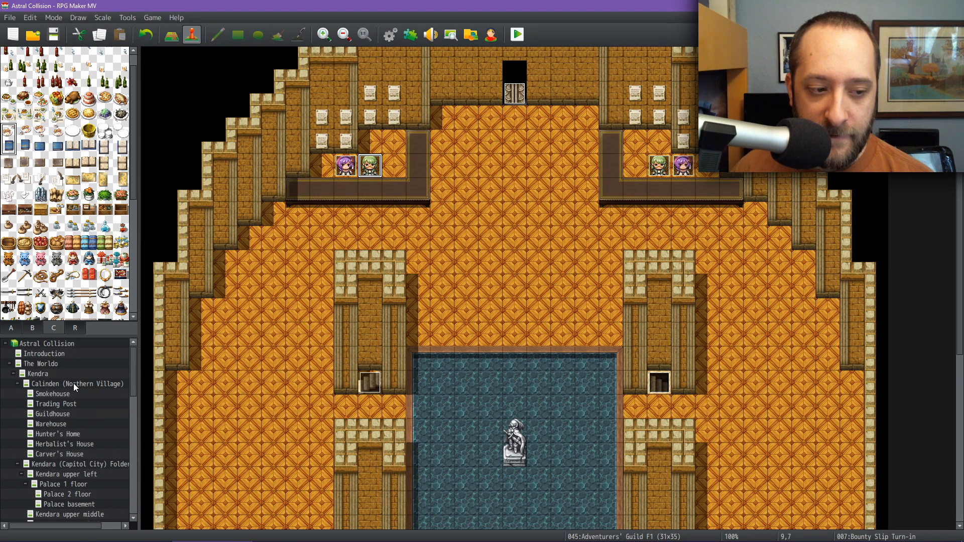
scroll(73, 384, down, 3)
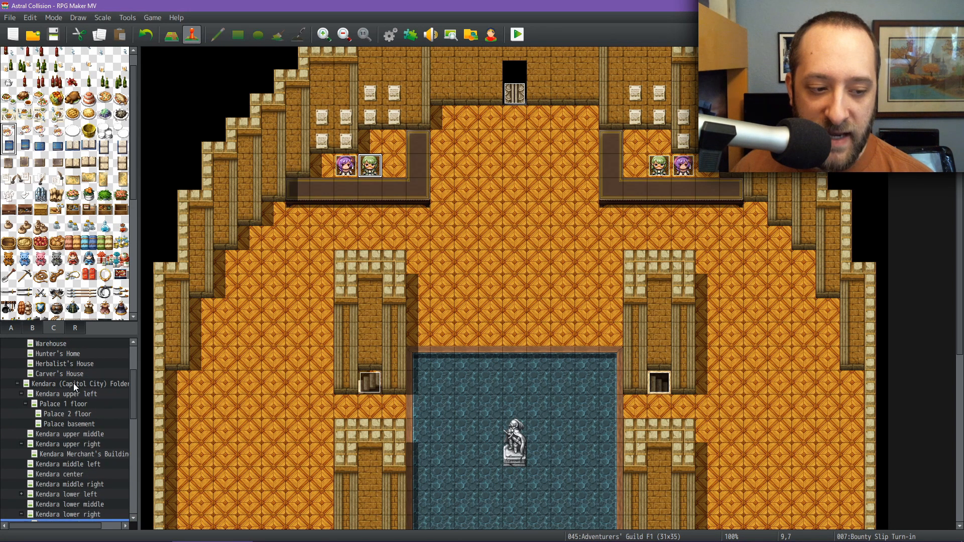
scroll(73, 384, down, 11)
scroll(73, 383, down, 5)
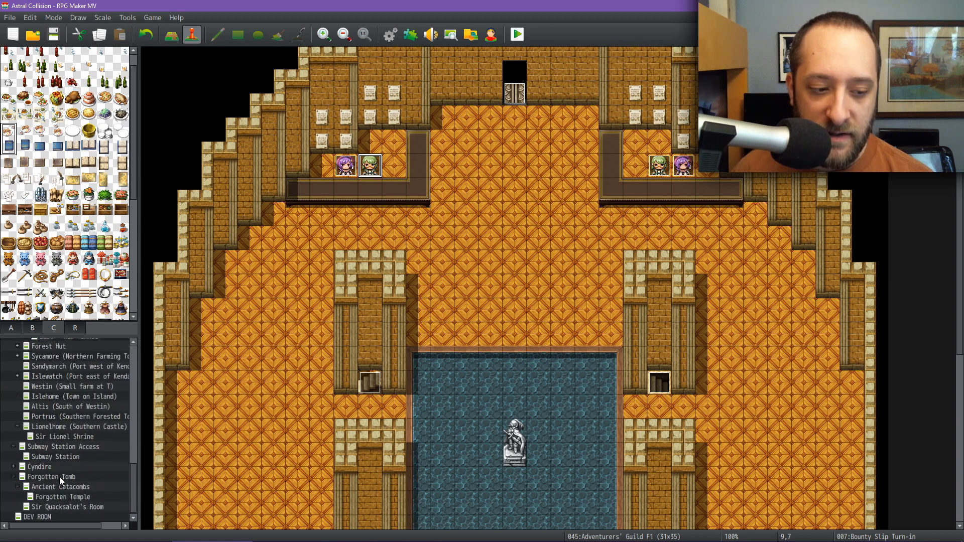
click(59, 477)
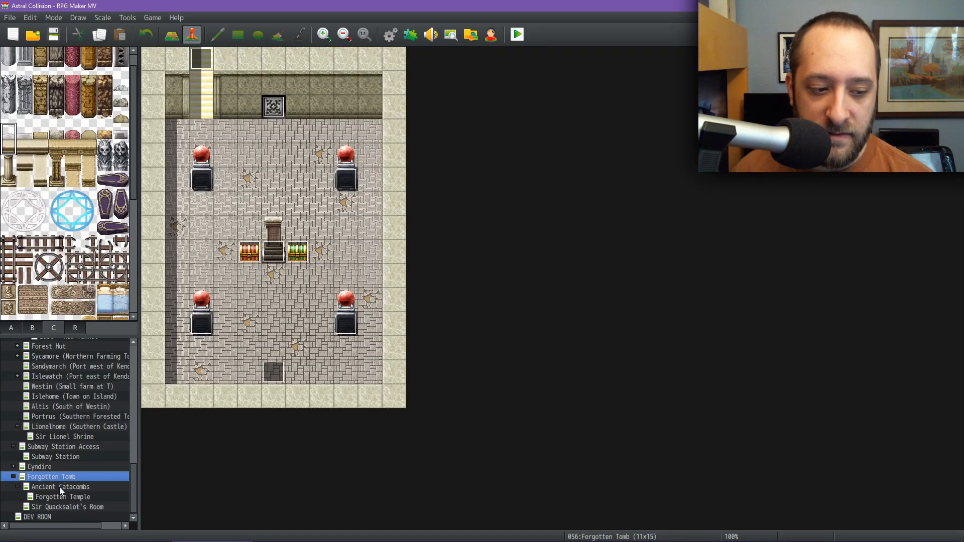
click(59, 487)
middle_click(492, 246)
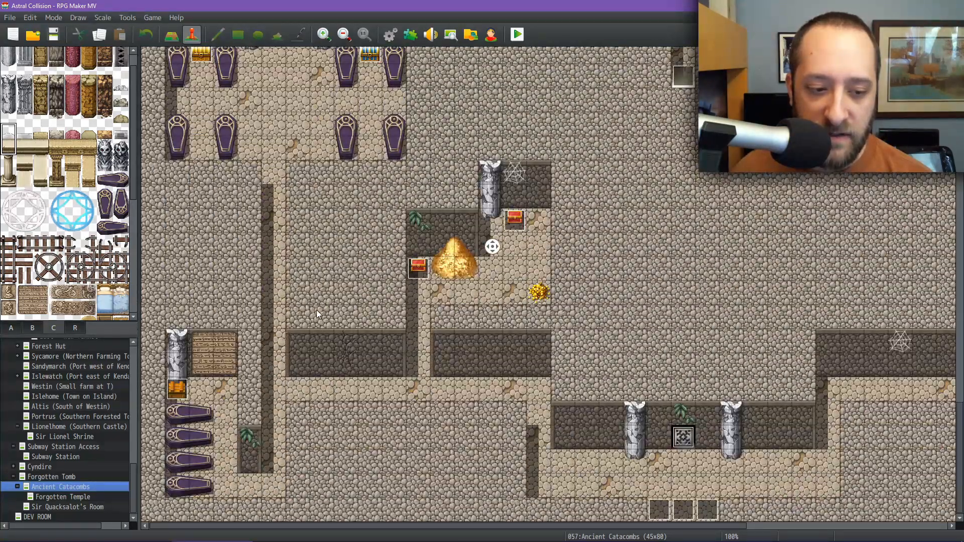
middle_click(317, 310)
middle_click(358, 291)
mouse_move(401, 293)
middle_down()
mouse_move(468, 297)
mouse_move(489, 288)
middle_up()
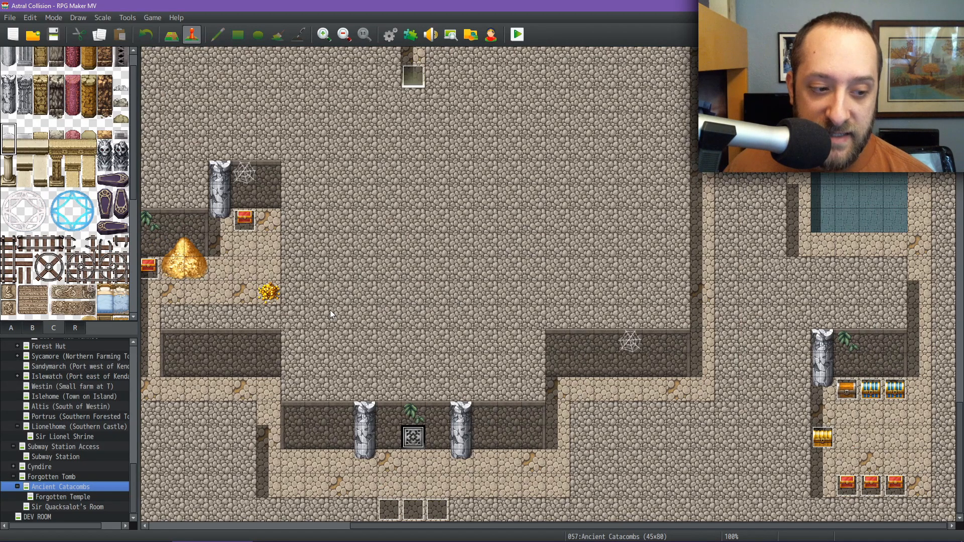
Step: Open the Sandymarch (Port west of Kendara) map and examine its coast and docks
scroll(65, 412, up, 2)
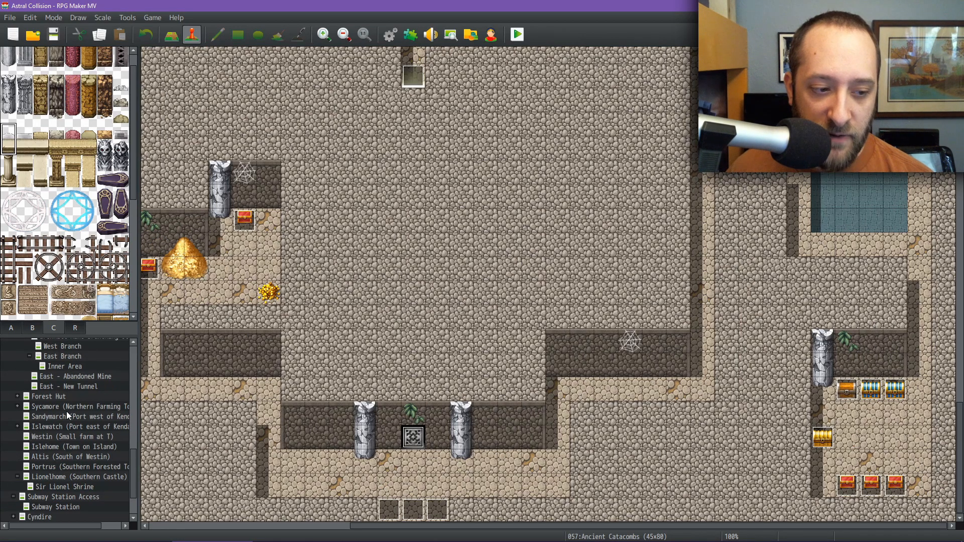
click(49, 417)
scroll(396, 300, up, 5)
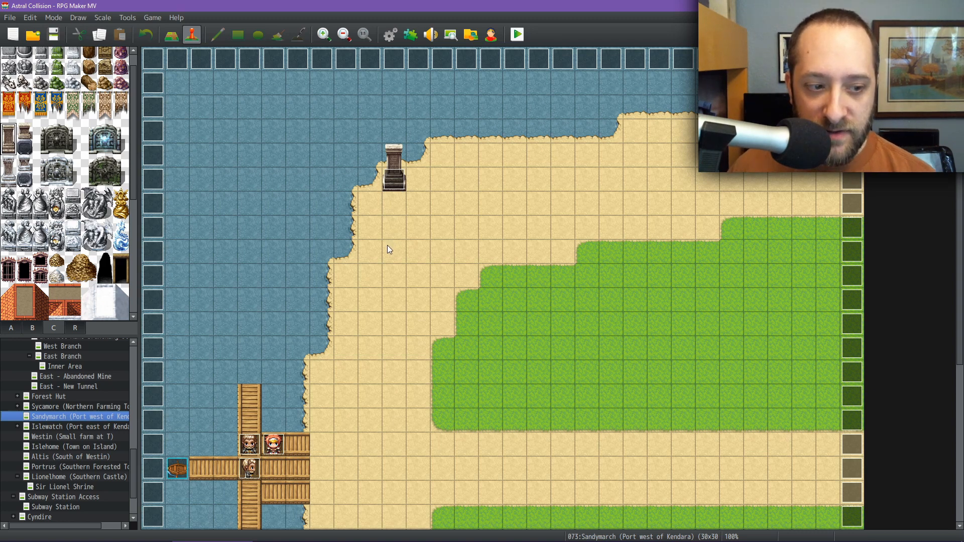
Step: Switch to Playtesting Notes.txt in Notepad and review the older entries, including the one about reconfiguring the starting area, and minimize the notes
mouse_move(553, 540)
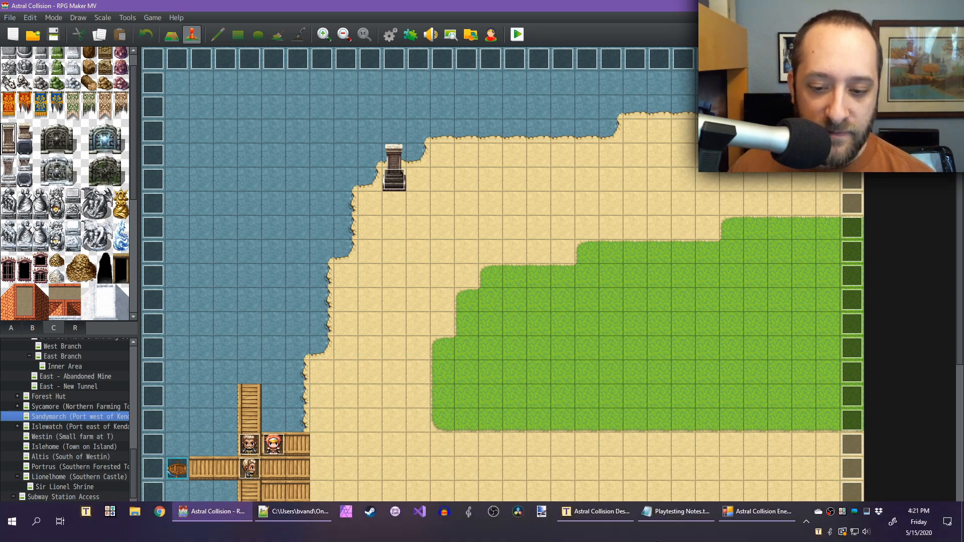
click(675, 511)
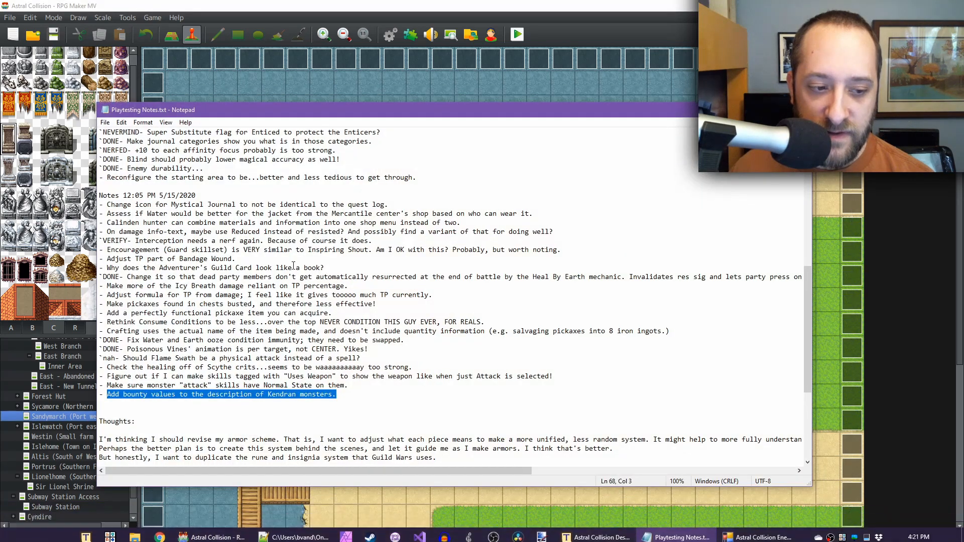
scroll(305, 221, up, 4)
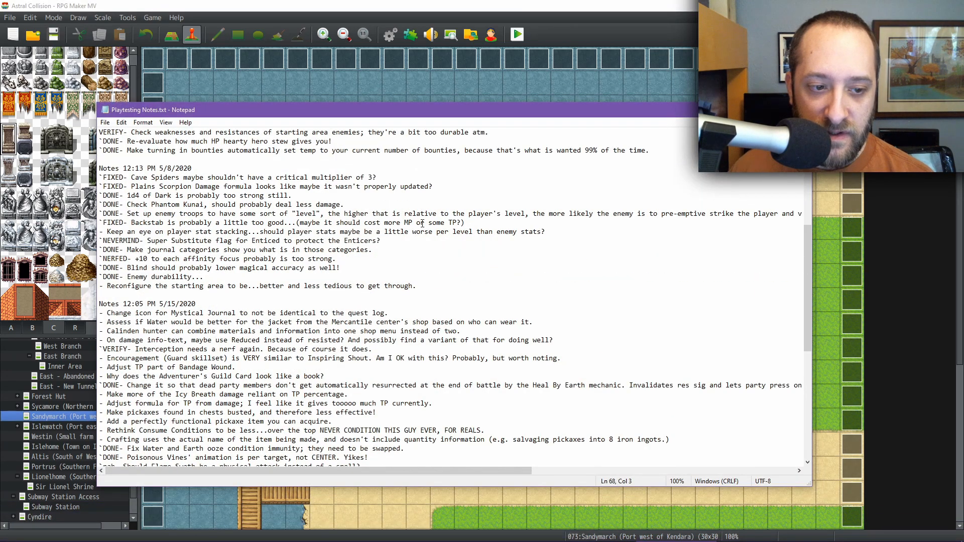
scroll(517, 233, up, 4)
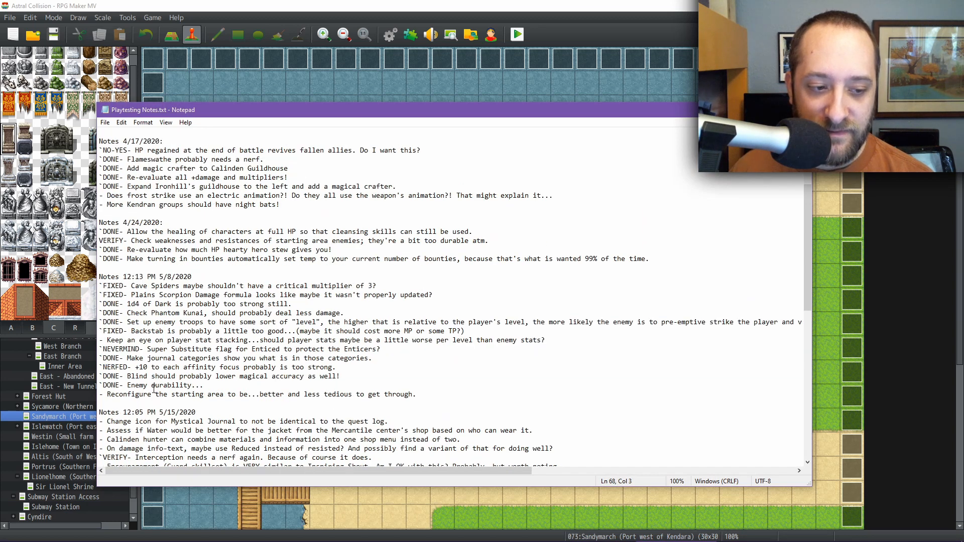
drag(149, 394, 414, 395)
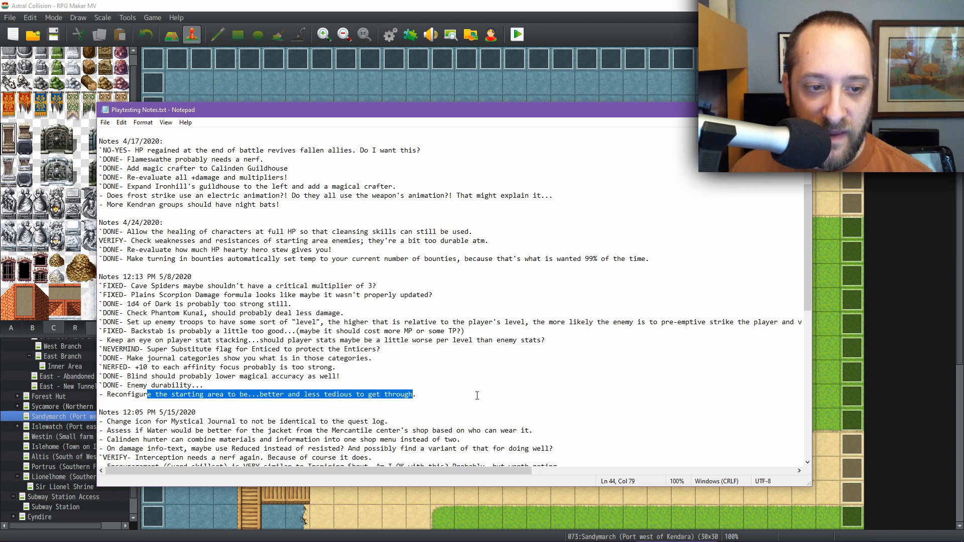
scroll(482, 382, up, 5)
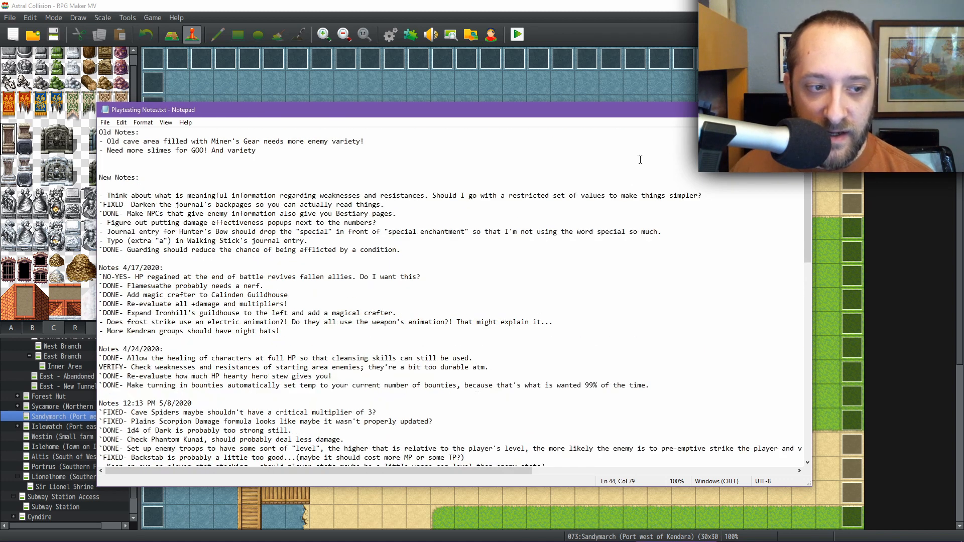
click(754, 109)
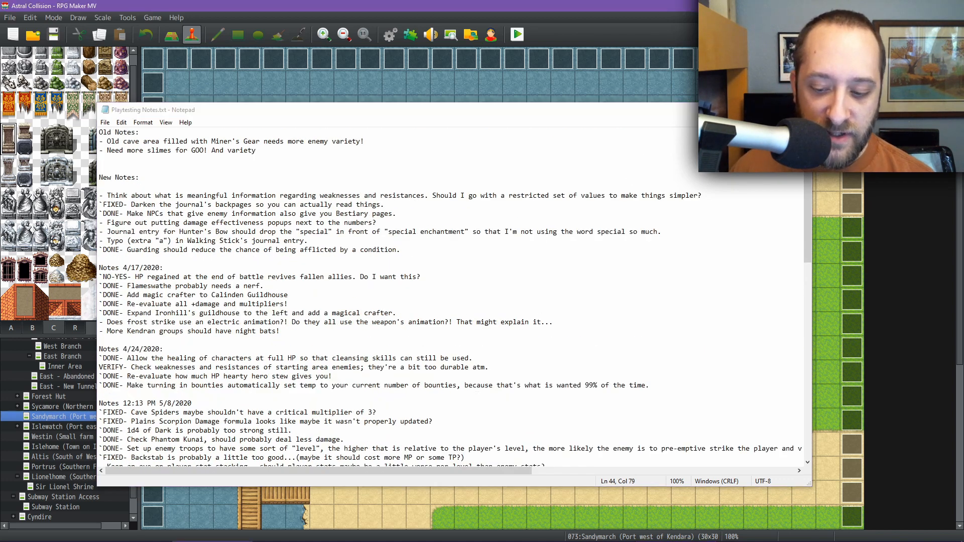